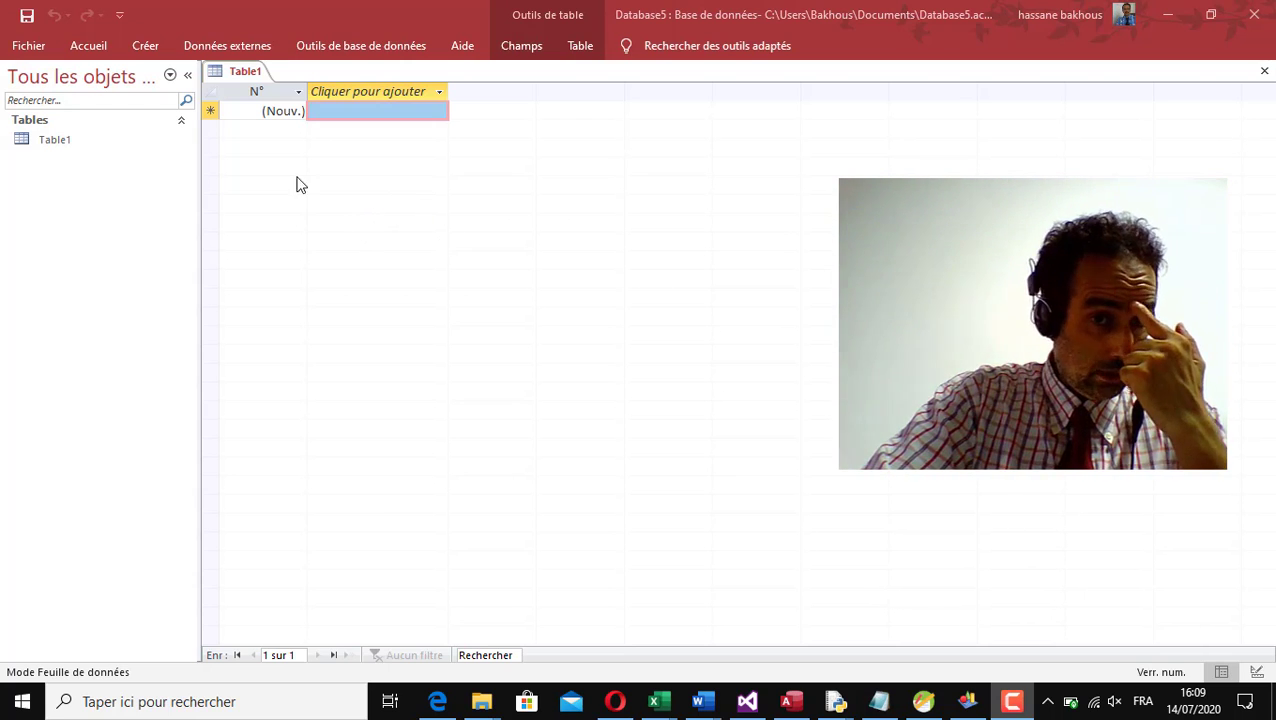
Create a new blank table in design mode (Création de table)
left_click(152, 48)
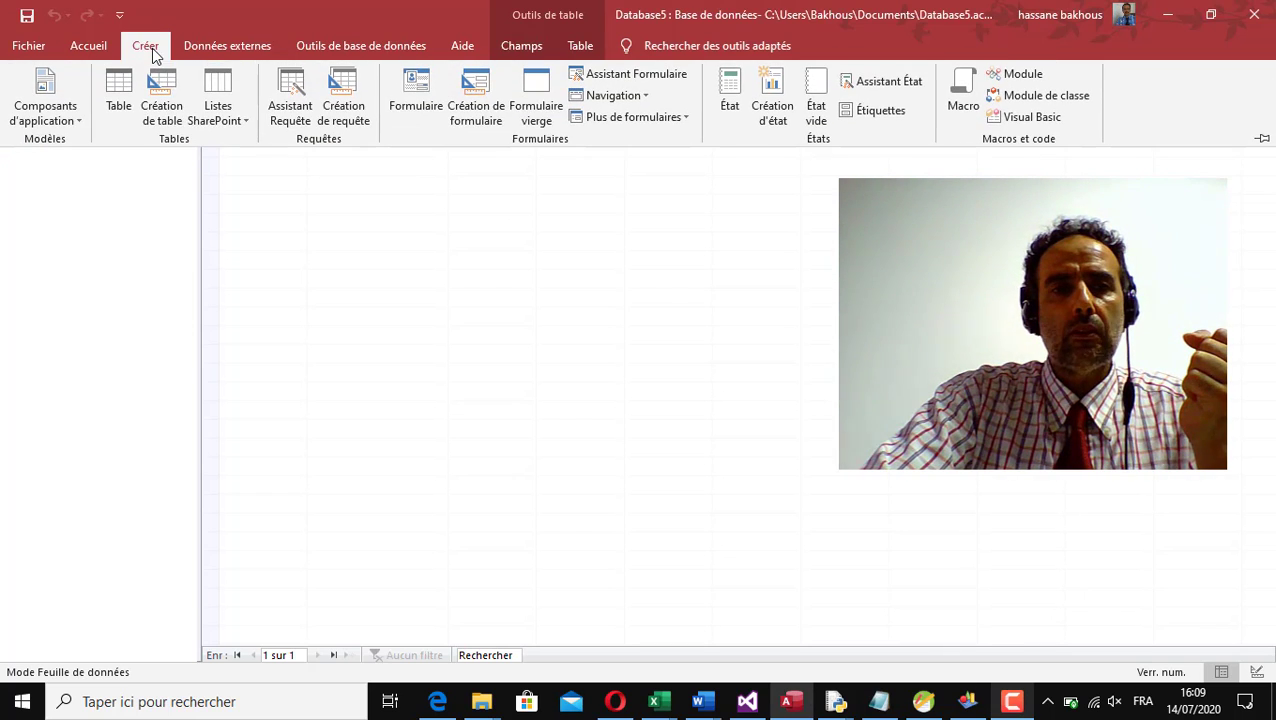
left_click(153, 50)
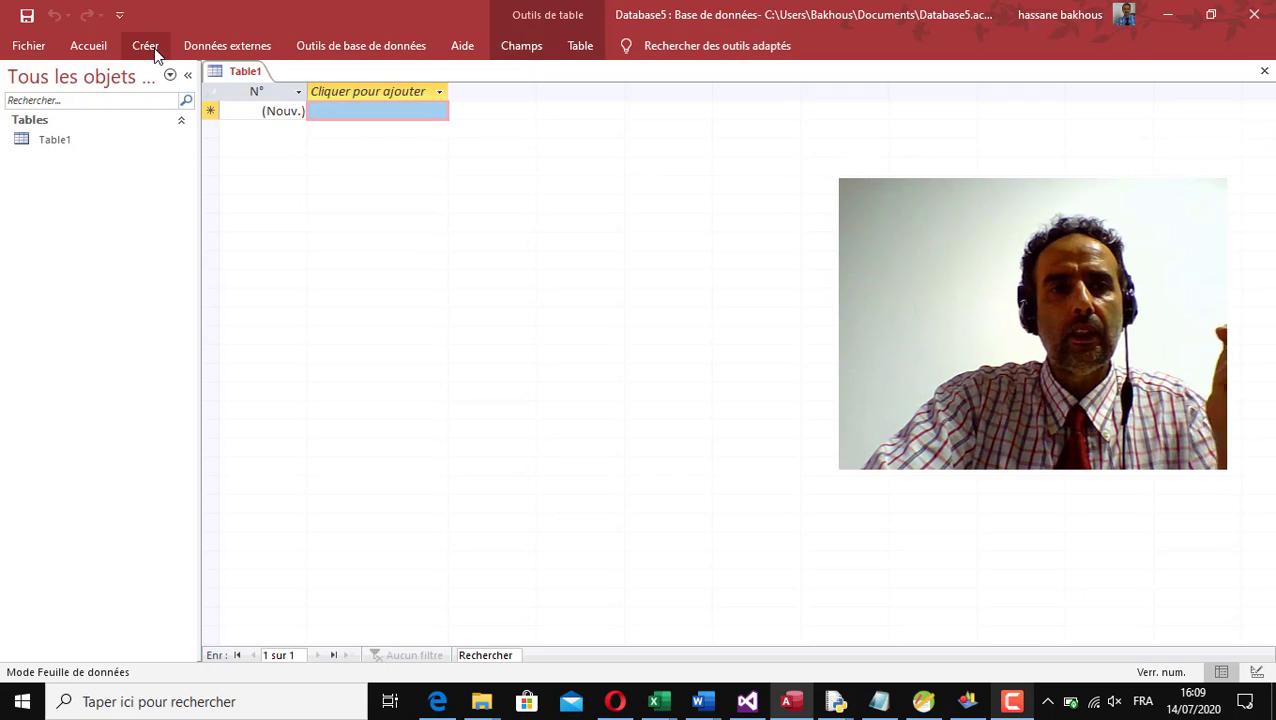
left_click(154, 52)
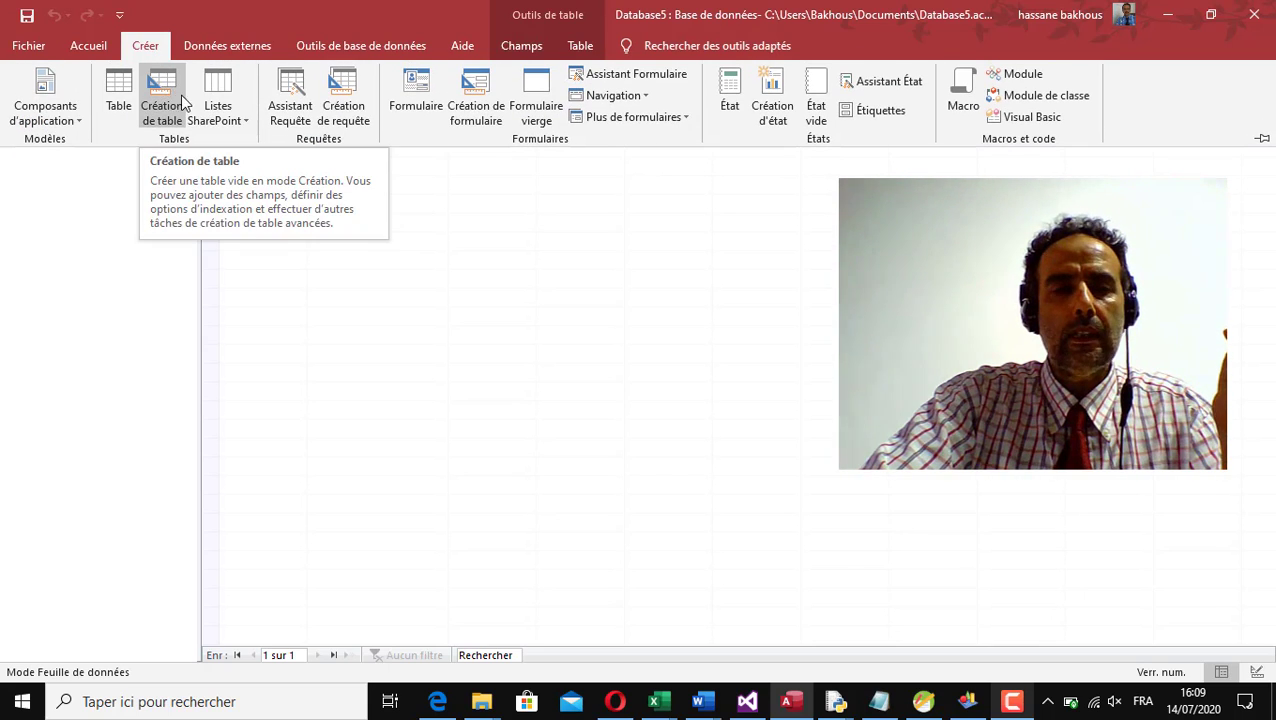
left_click(162, 100)
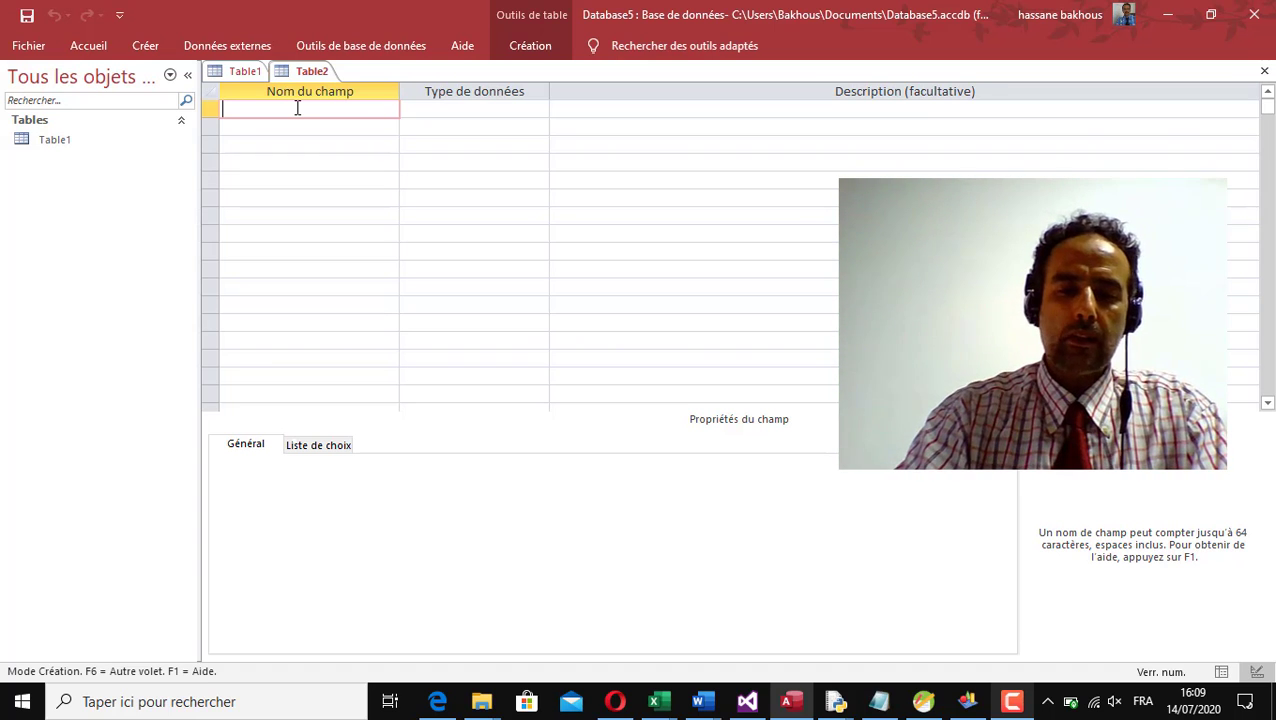
Define the first field as code_espace with the data type Numérique
type("code_")
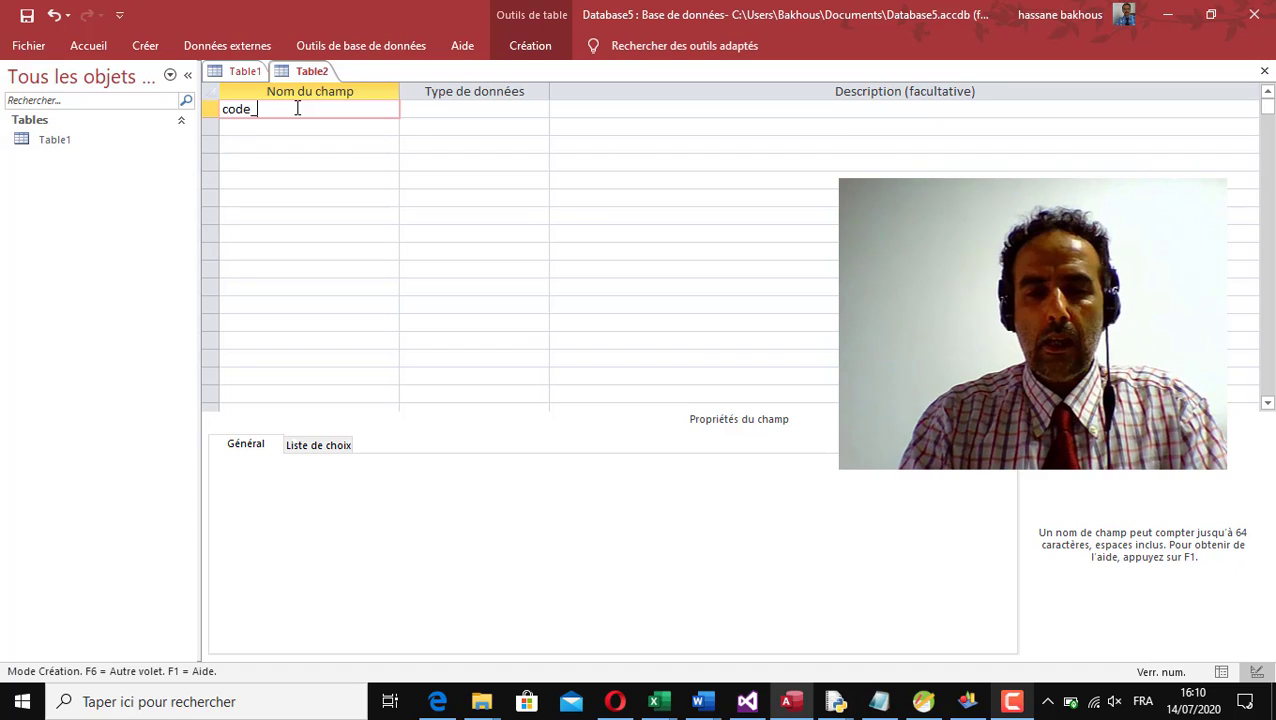
type("espace")
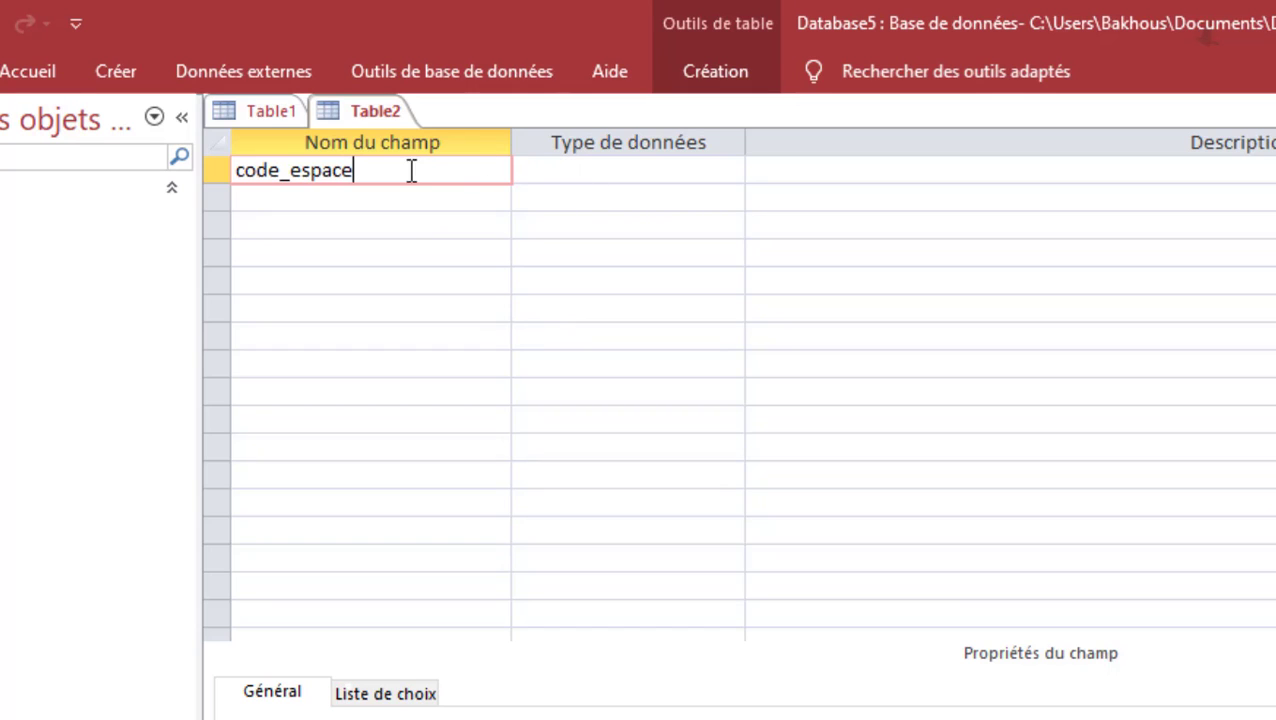
left_click(530, 168)
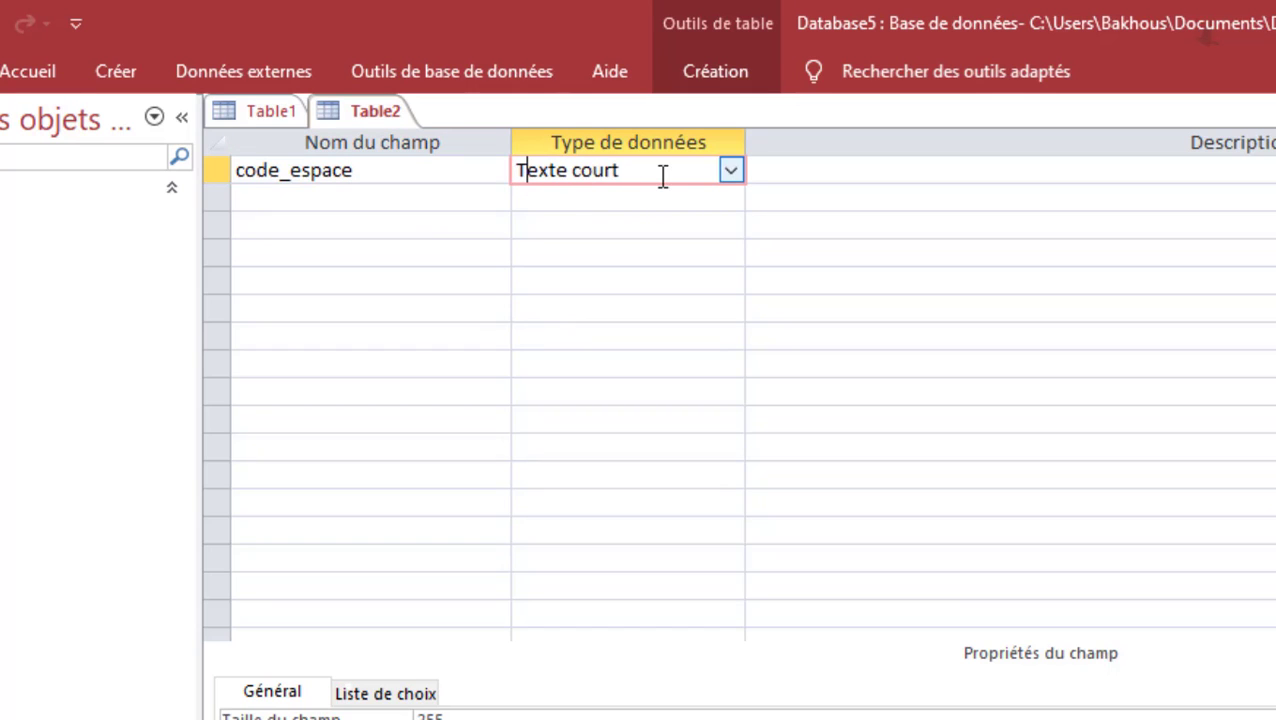
left_click(733, 173)
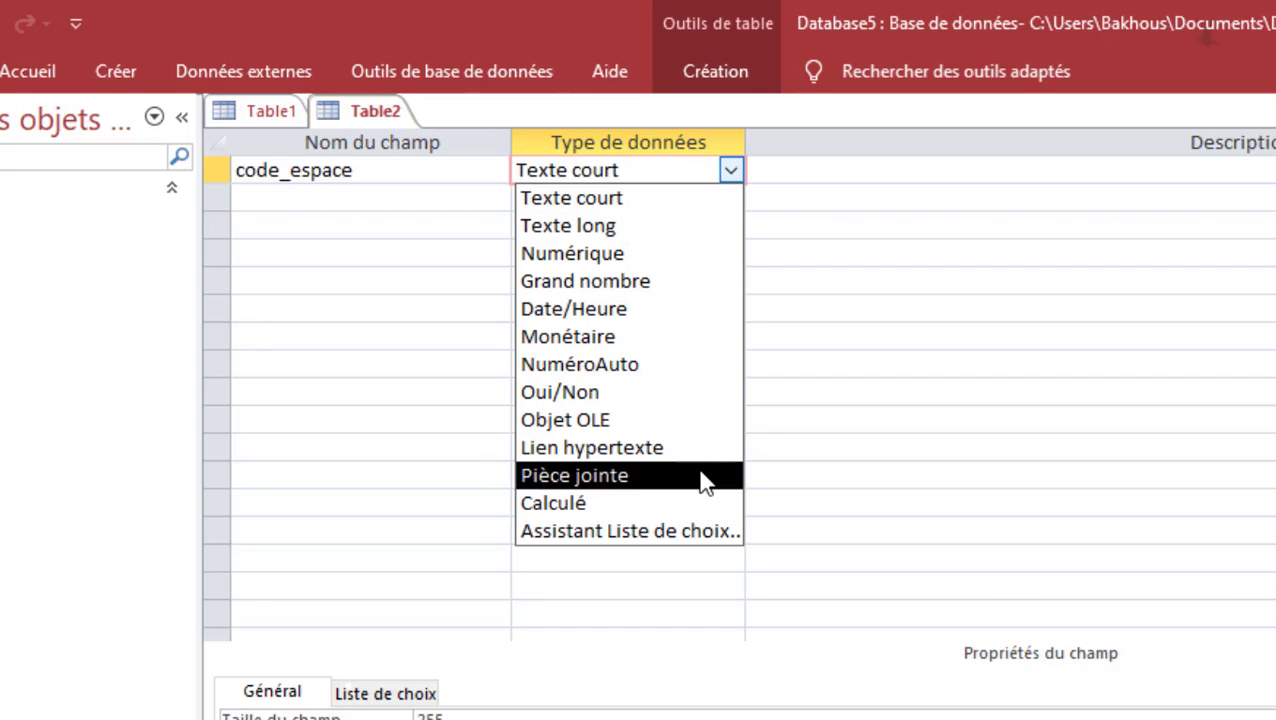
left_click(600, 253)
Add a second field named nom_espace with the data type Texte court
left_click(310, 197)
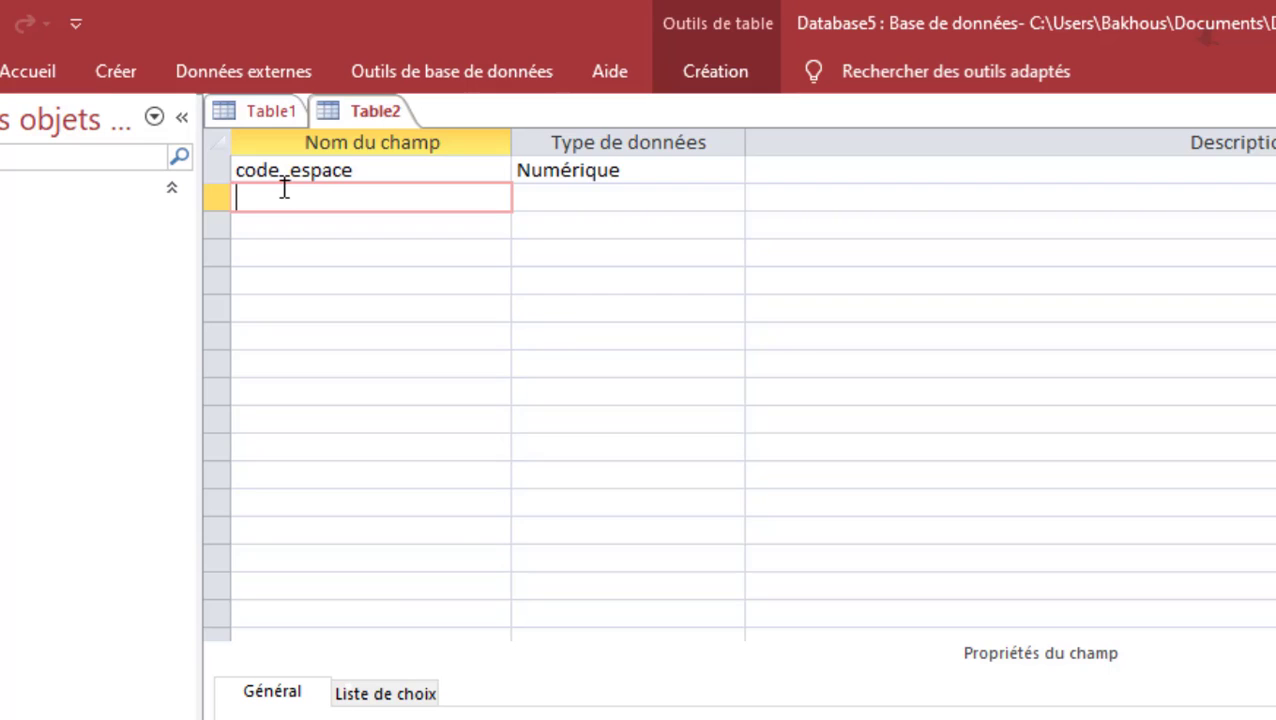
type("N")
key("BackSpace")
type("nom_espace")
key("Return")
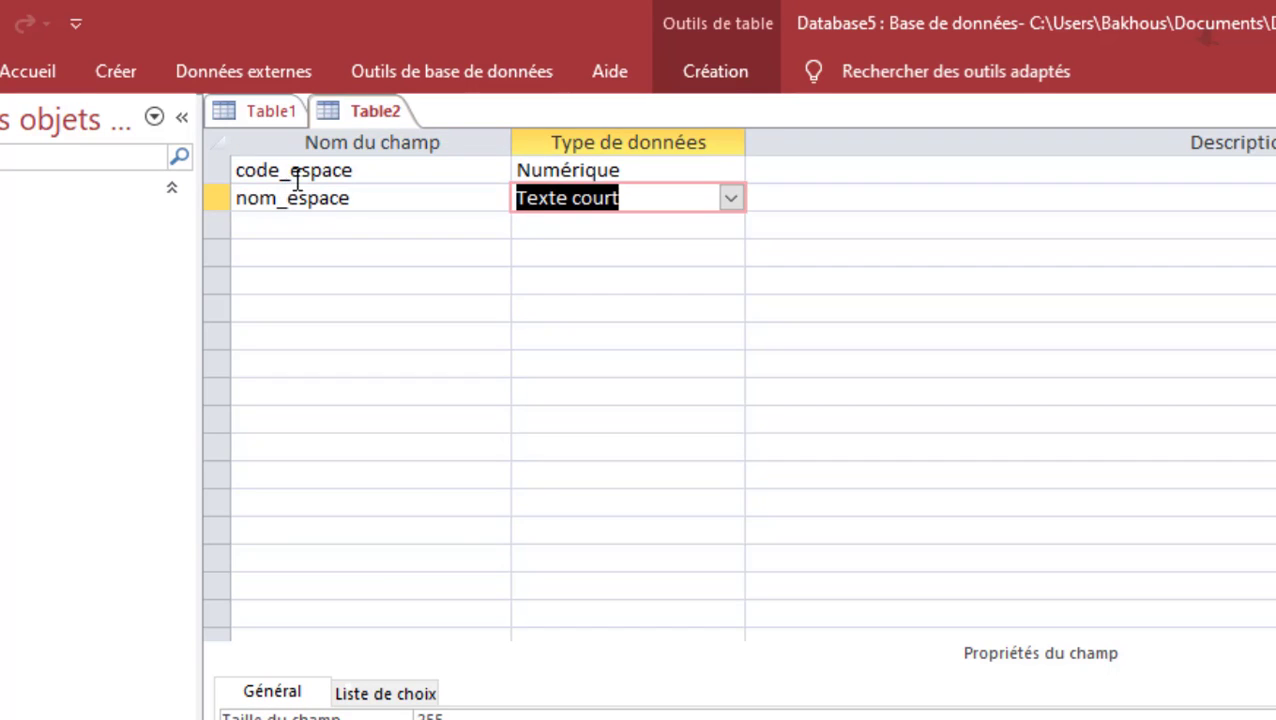
Add a field named nbre_postes below nom_espace with the data type Numérique
left_click(268, 228)
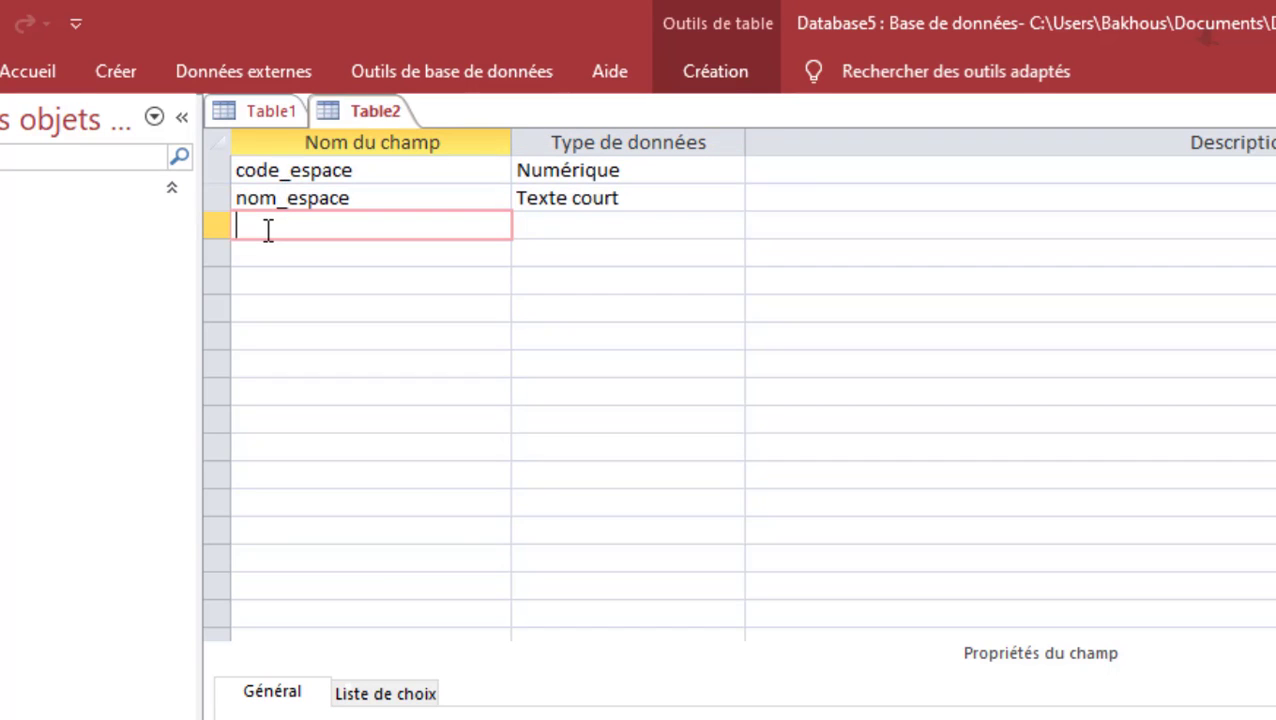
type("nbre_postes")
key("Down")
left_click(548, 230)
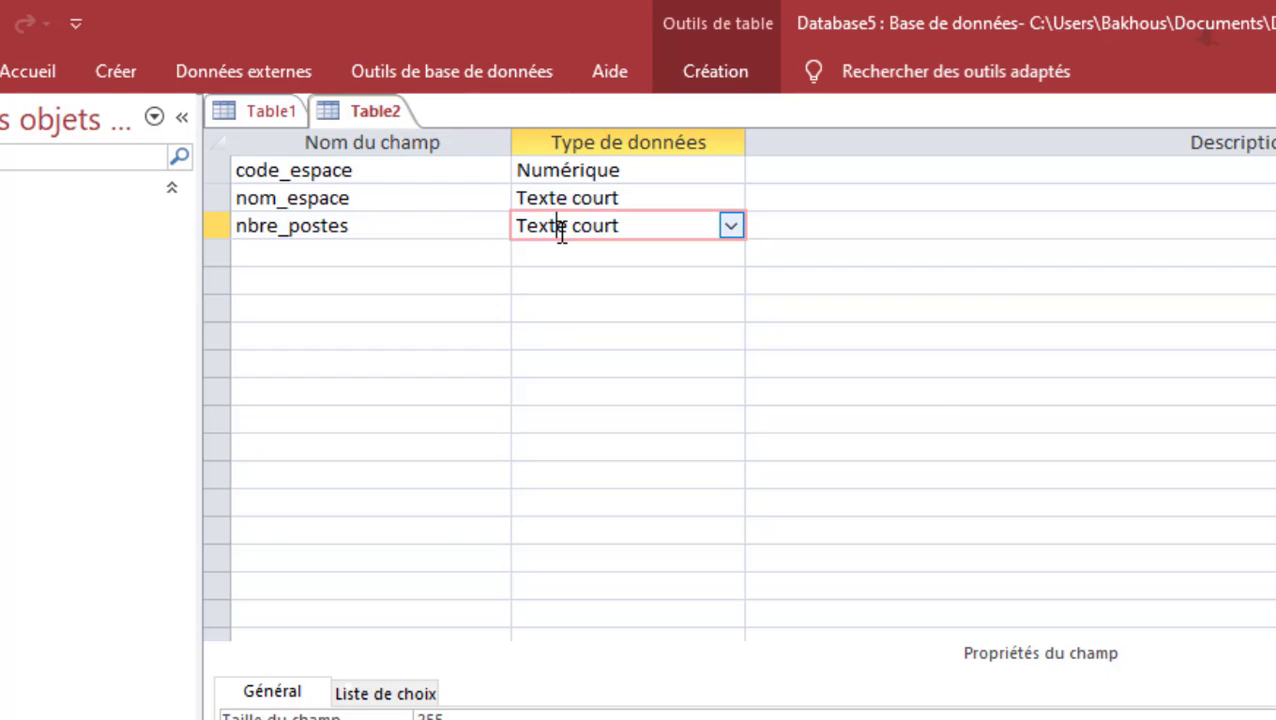
double_click(558, 228)
type("n")
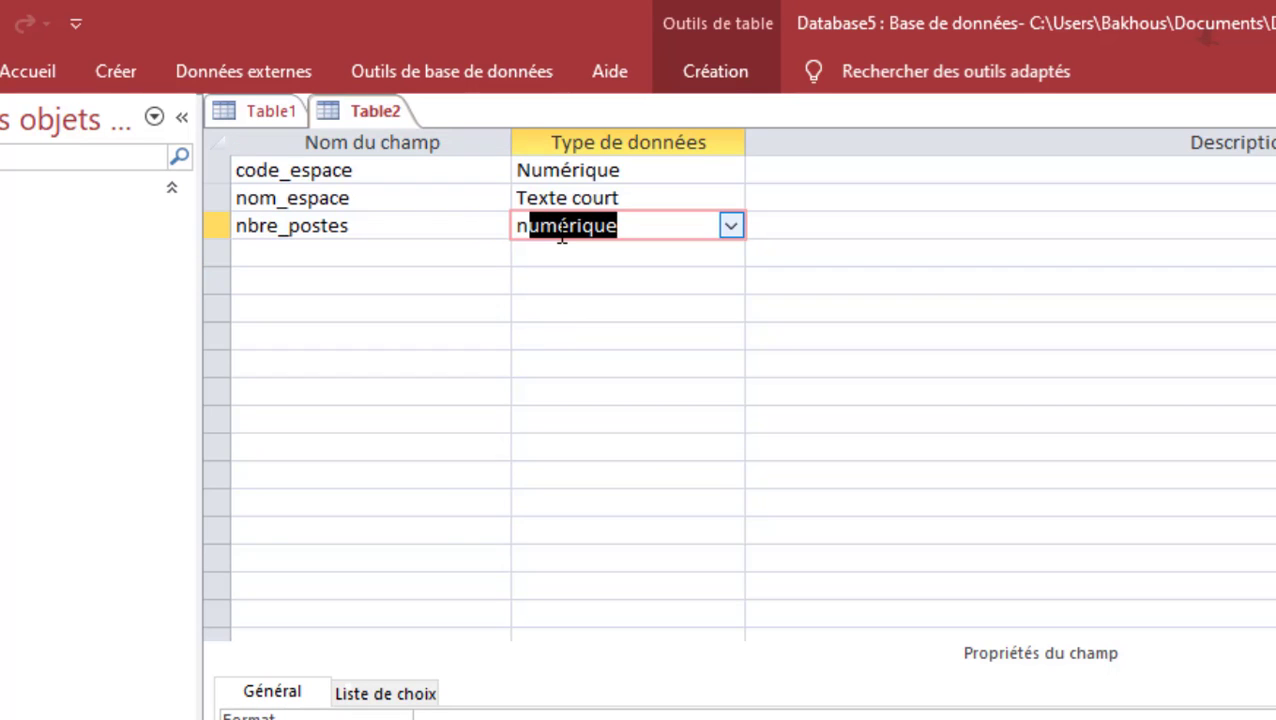
type("u")
Add a field named nbr_écran below nbre_postes with the data type Numérique
left_click(323, 252)
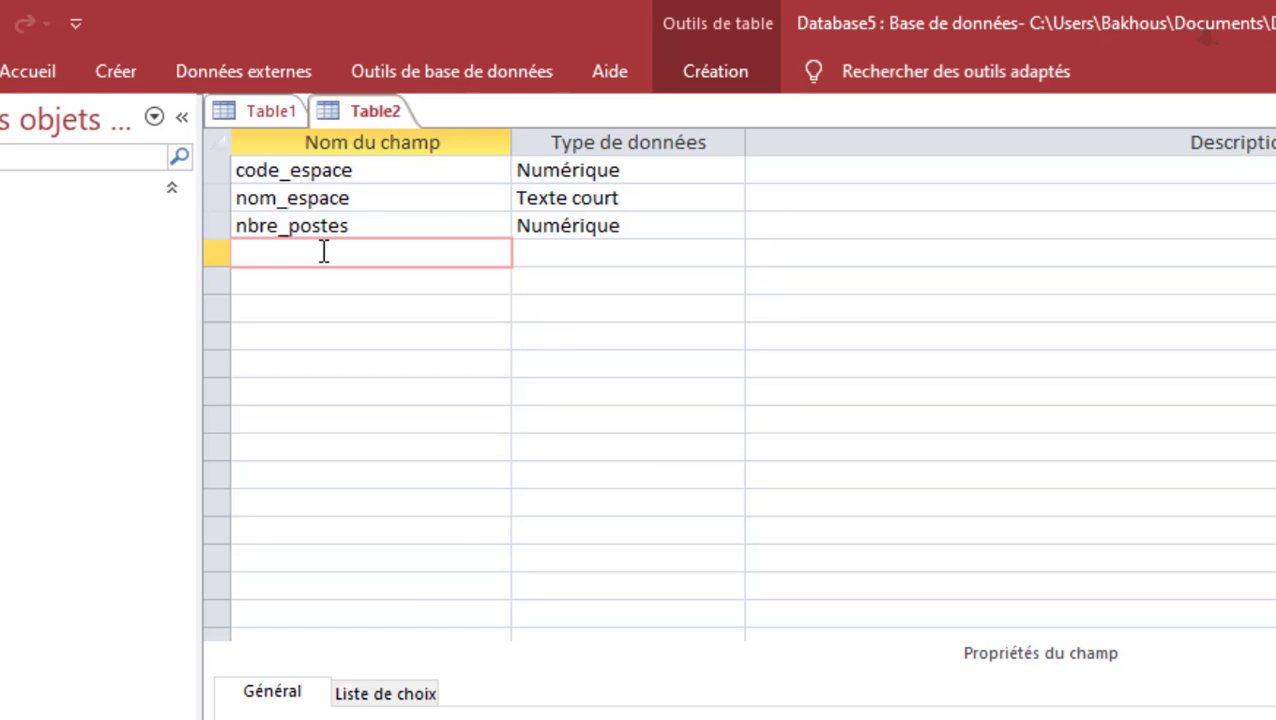
type("nbr_écran")
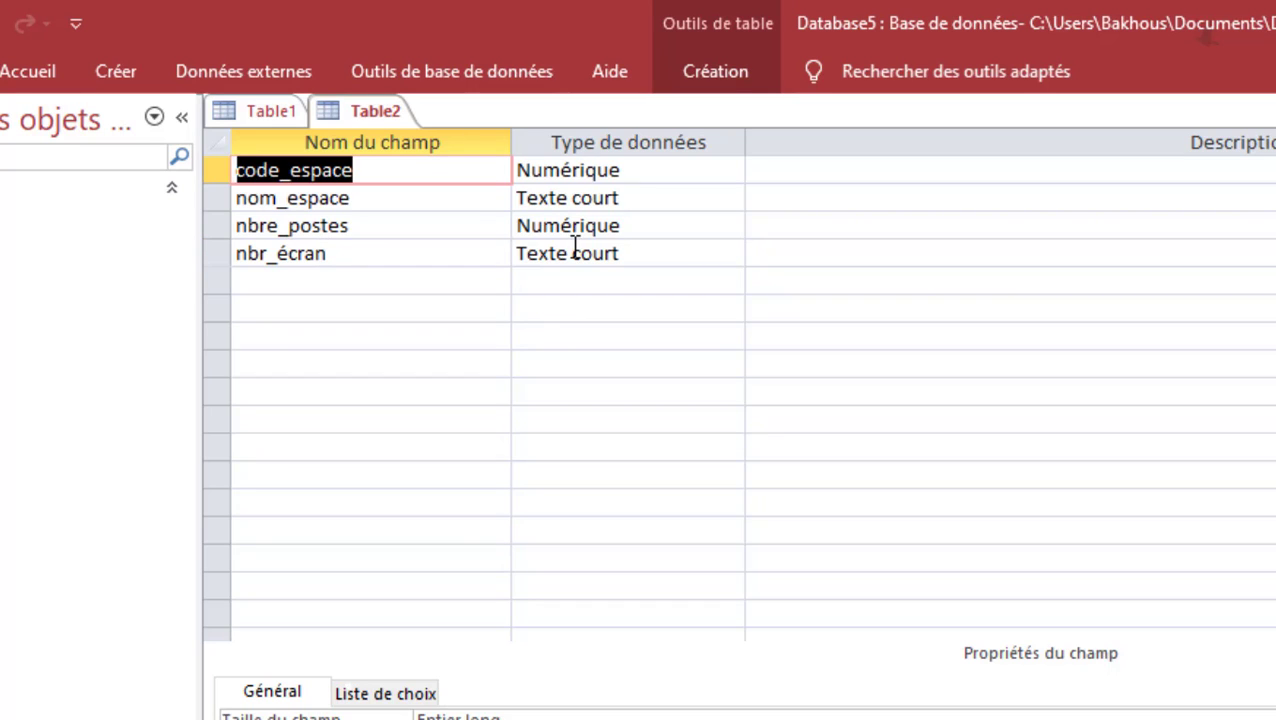
double_click(575, 246)
type("numérique")
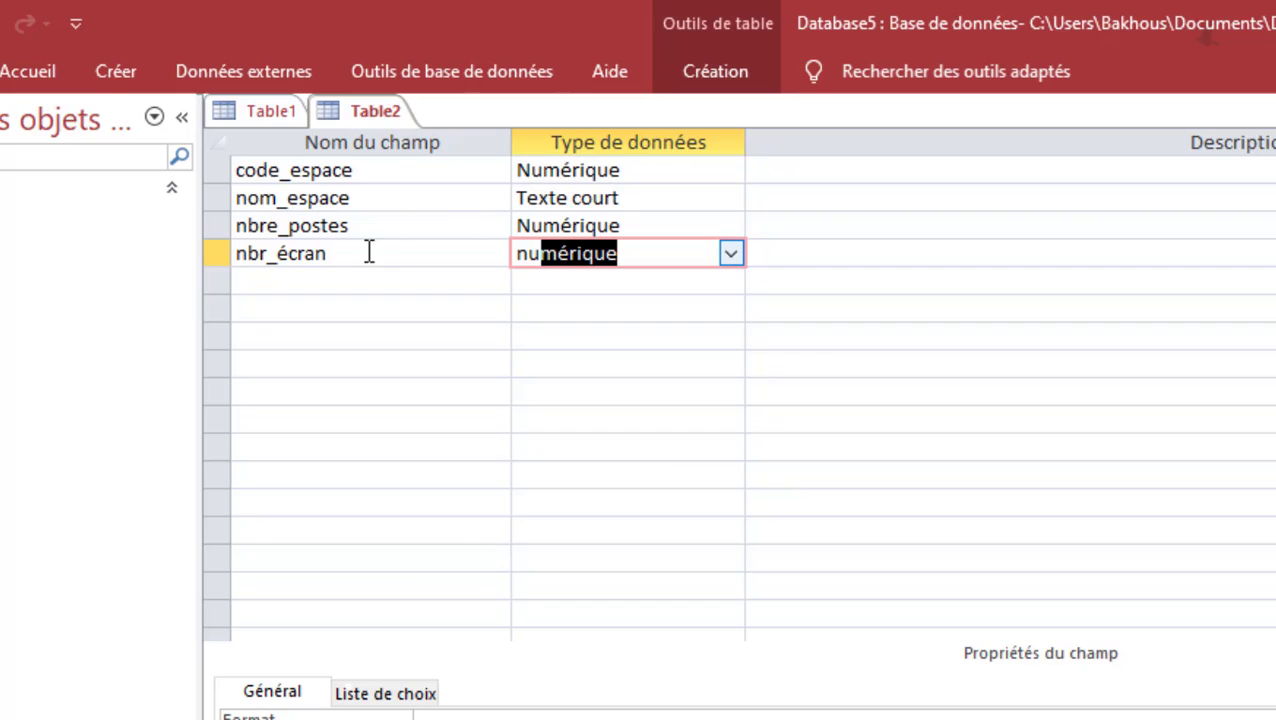
Add a field named configuration_moyenne below nbr_écran with the data type Texte long
left_click(354, 280)
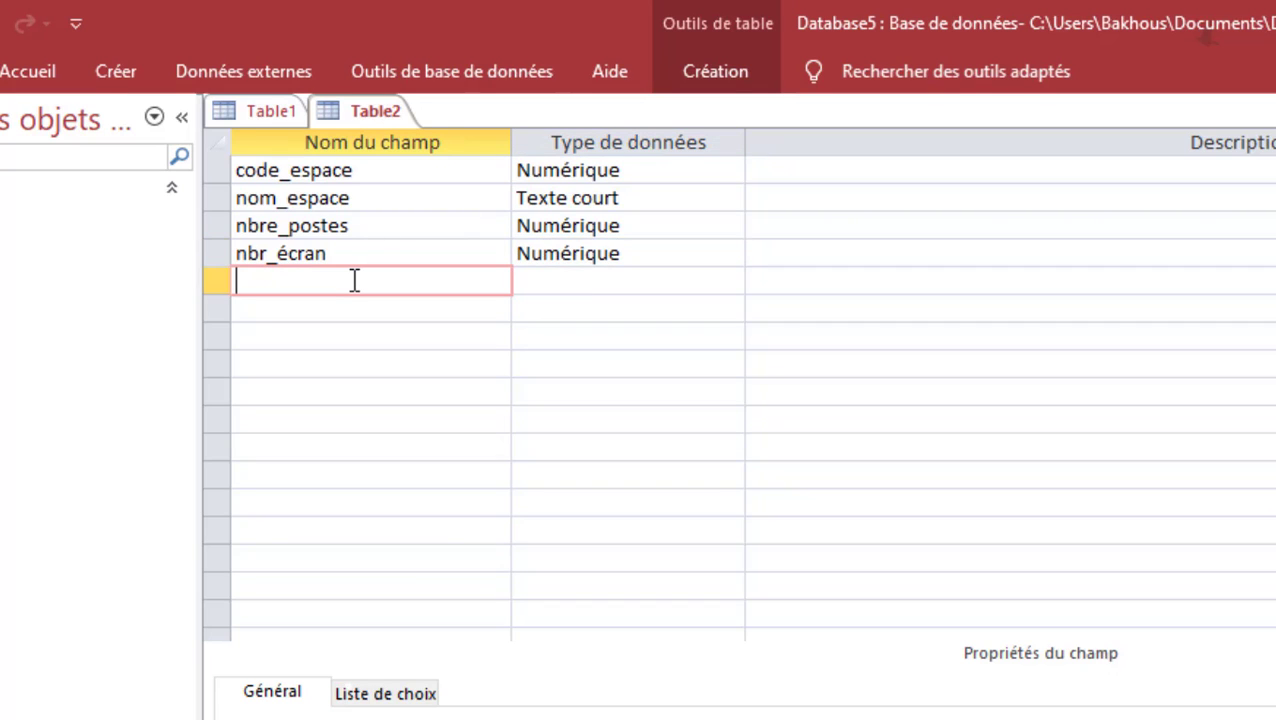
type("confi")
type("gu")
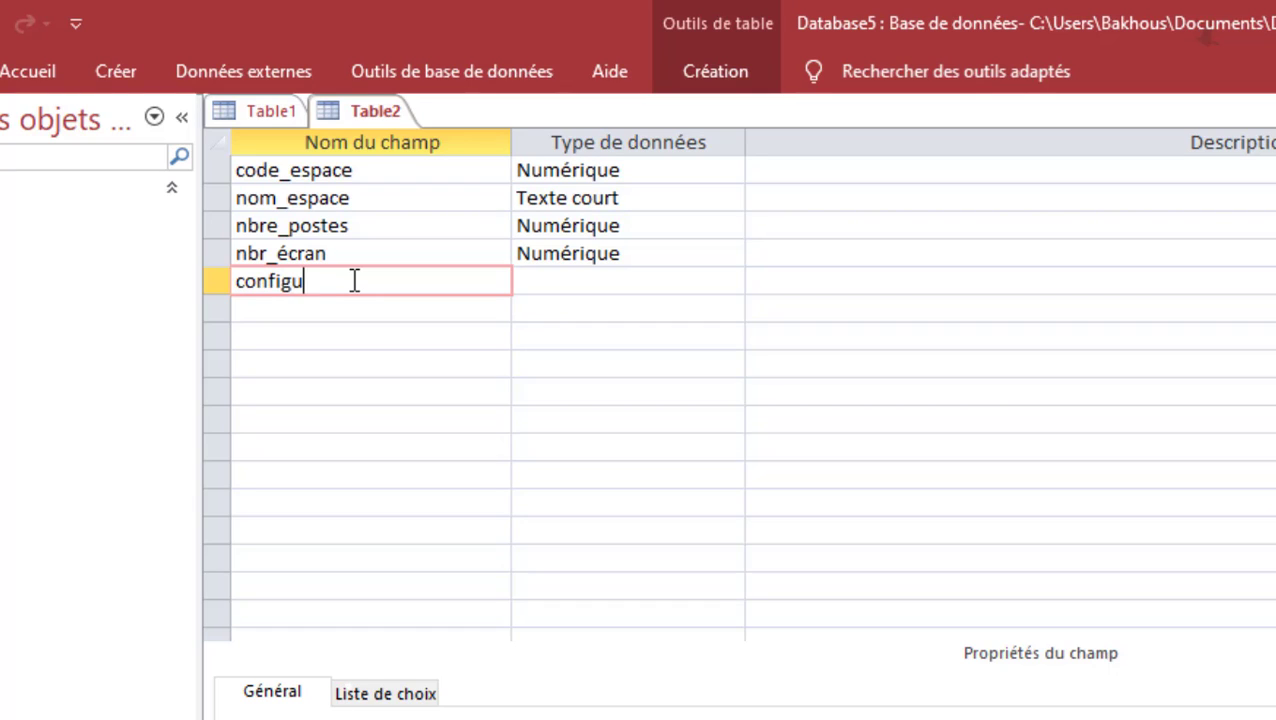
type("ration_moyenne")
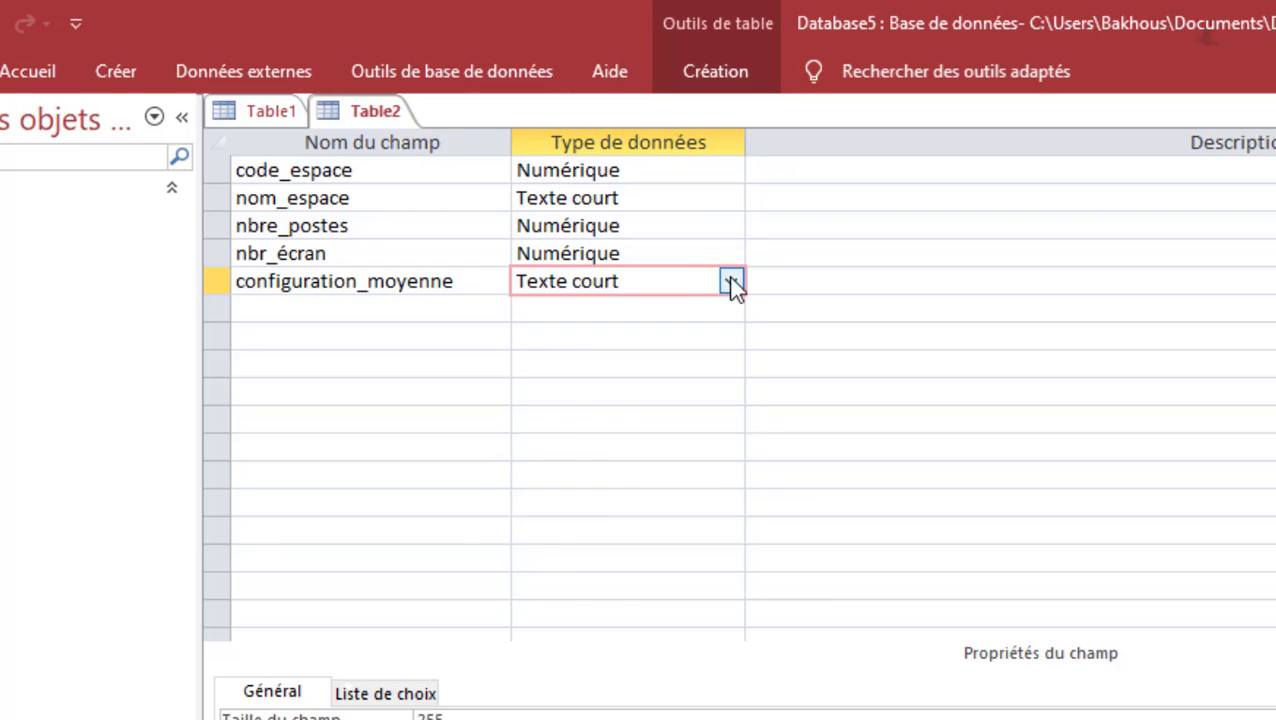
left_click(733, 283)
left_click(620, 342)
Add a field named nb_chaises below configuration_moyenne with the data type Numérique
left_click(378, 310)
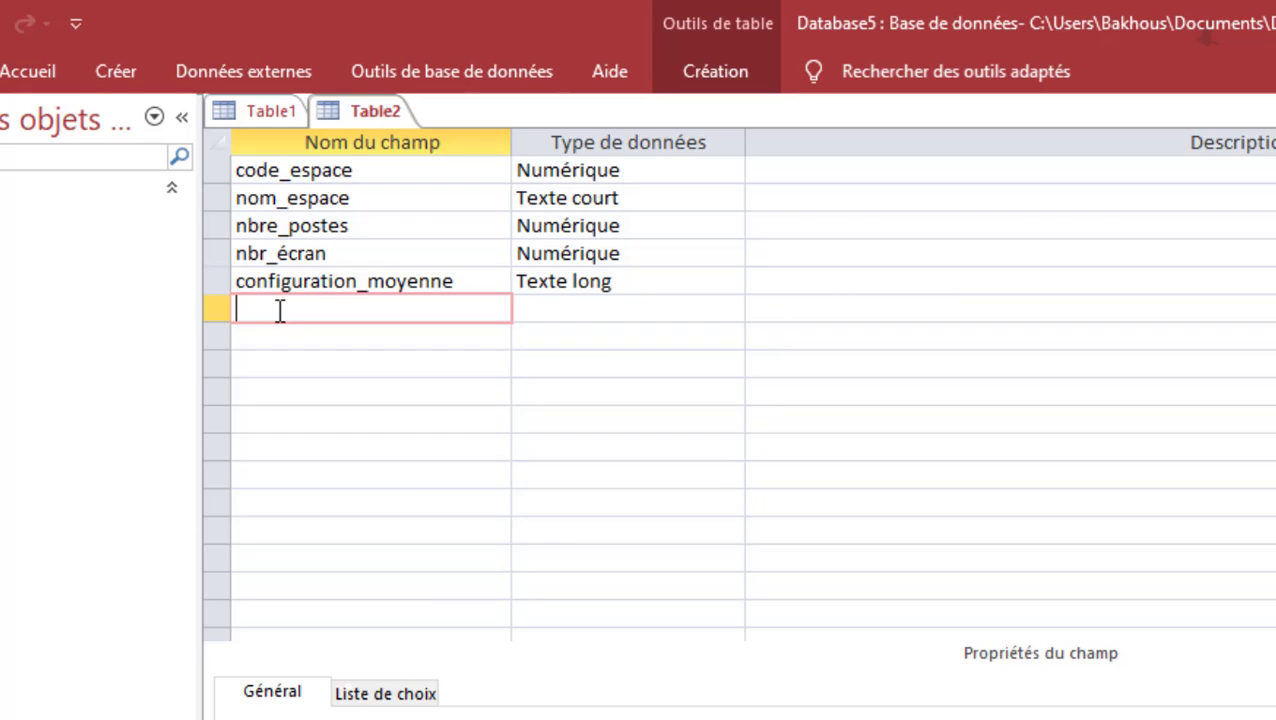
type("nb_chaises")
left_click(635, 316)
double_click(612, 316)
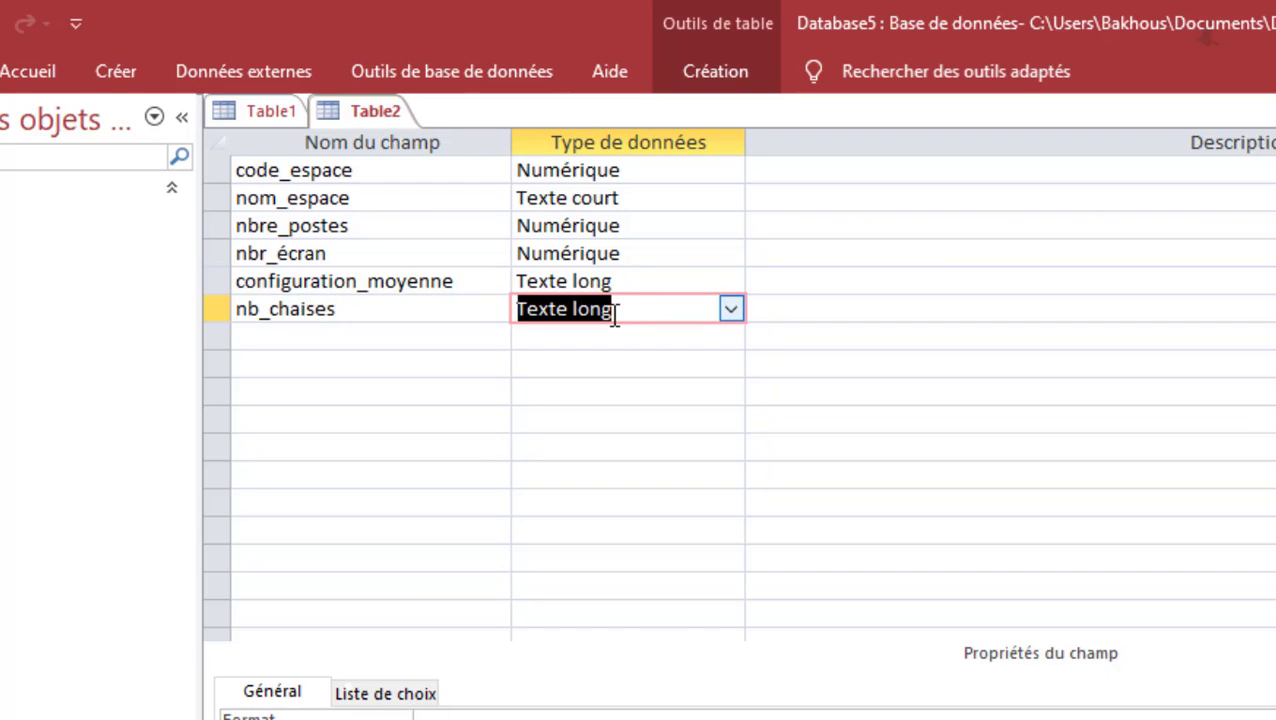
type("numérique")
Enter the field name nb_fauteuils in the row below nb_chaises, correcting its spelling
left_click(414, 340)
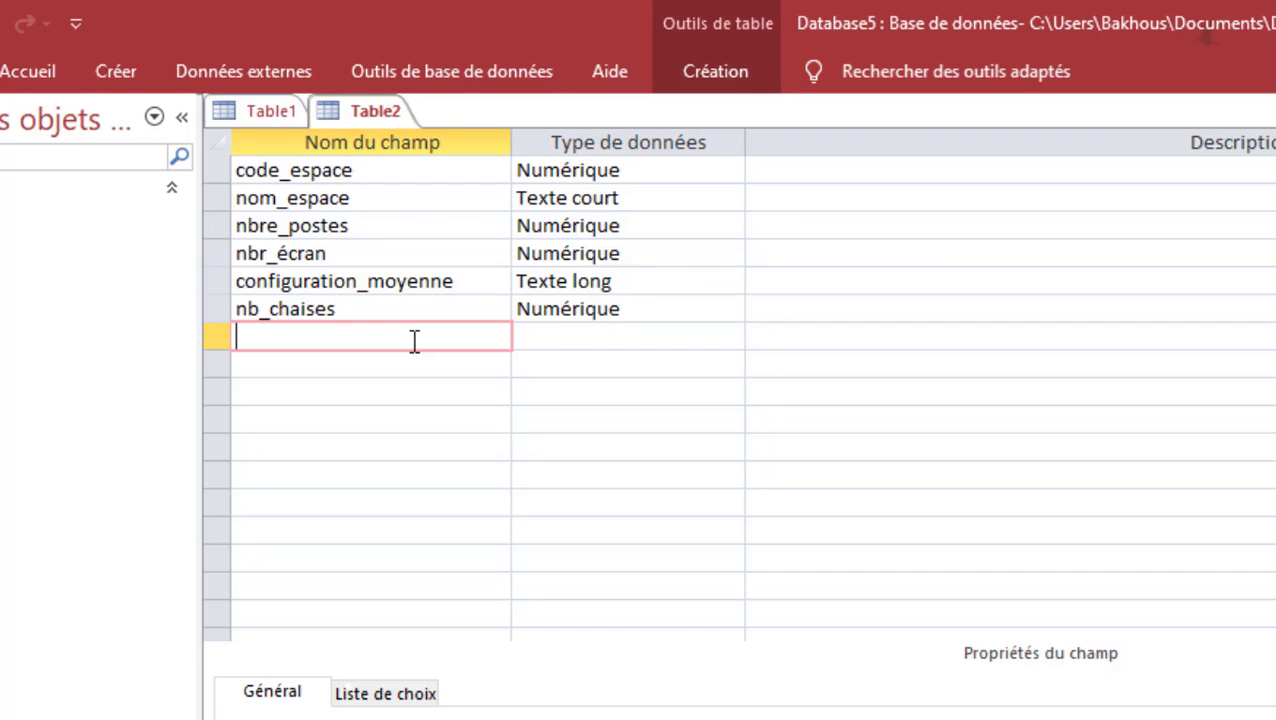
type("nb_fauteil")
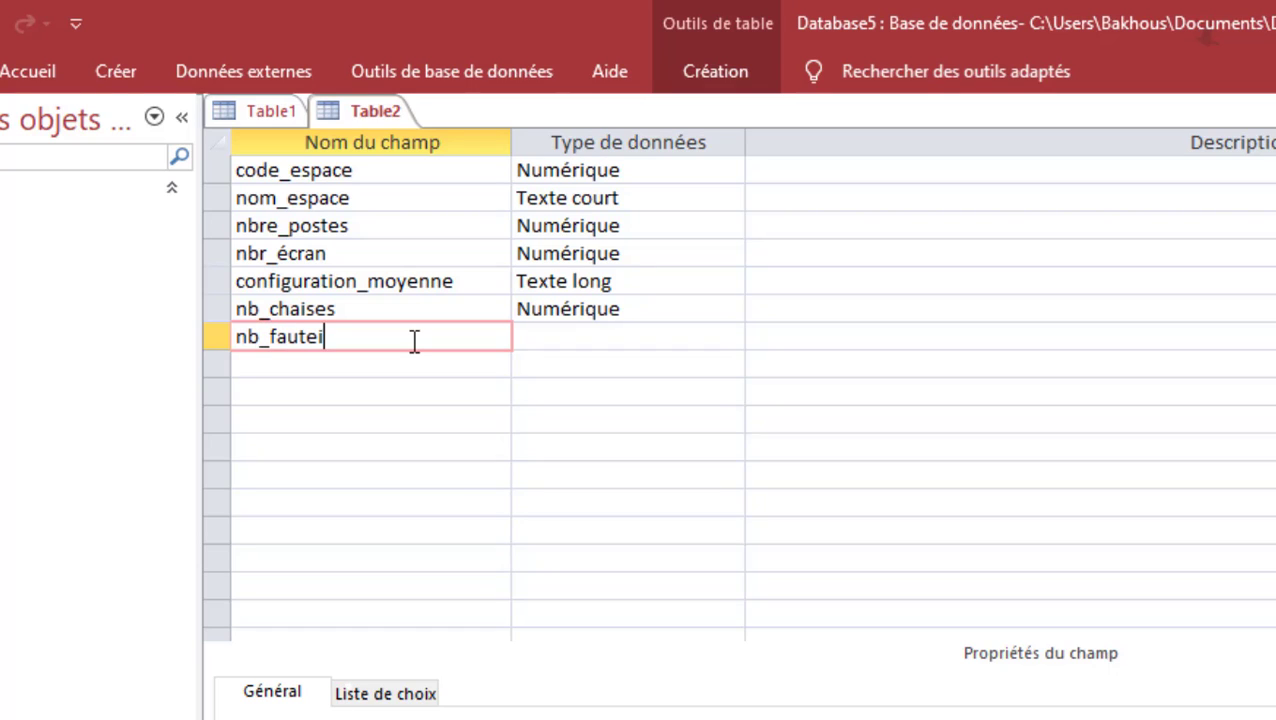
key("BackSpace")
type("uil")
key("BackSpace")
key("BackSpace")
key("BackSpace")
type("ul")
left_click(318, 338)
type("u")
key("Right")
key("Delete")
key("Right")
type("s")
Set the data type of the nb_fauteuils field to Numérique
left_click(575, 337)
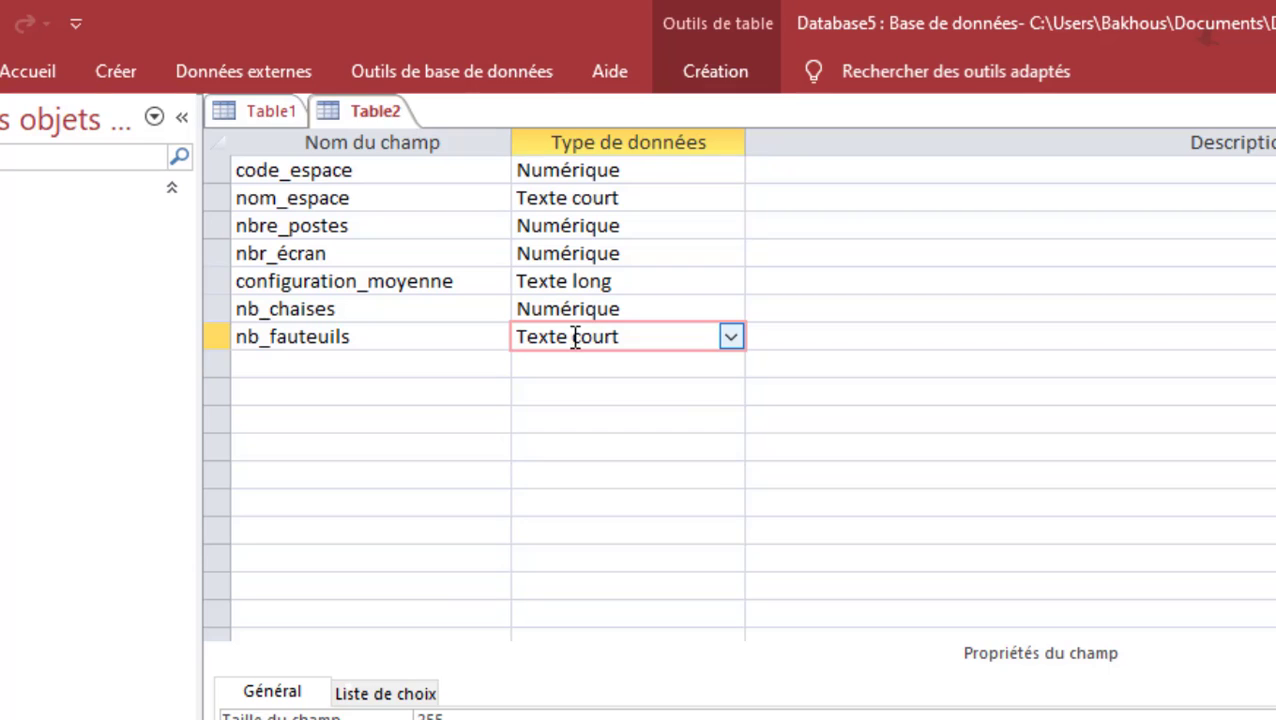
double_click(575, 337)
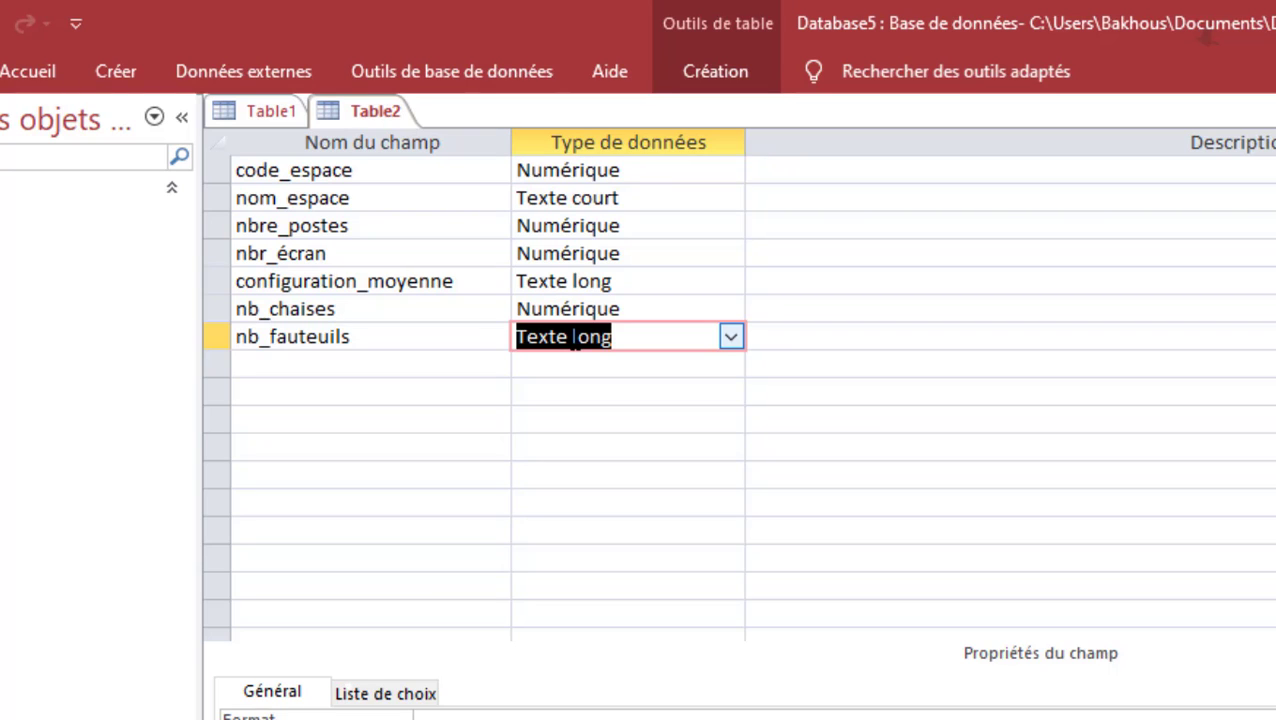
type("numérique")
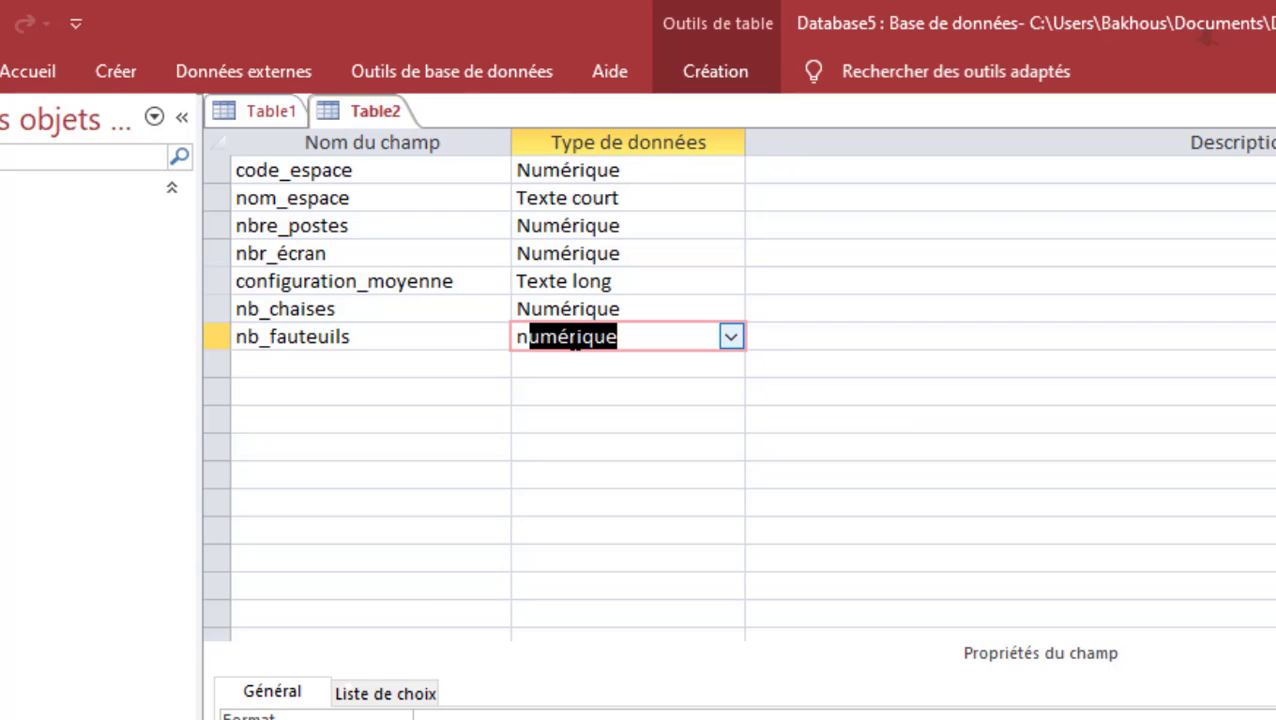
Add a field named tableaux below nb_fauteuils with the data type Oui/Non
left_click(338, 367)
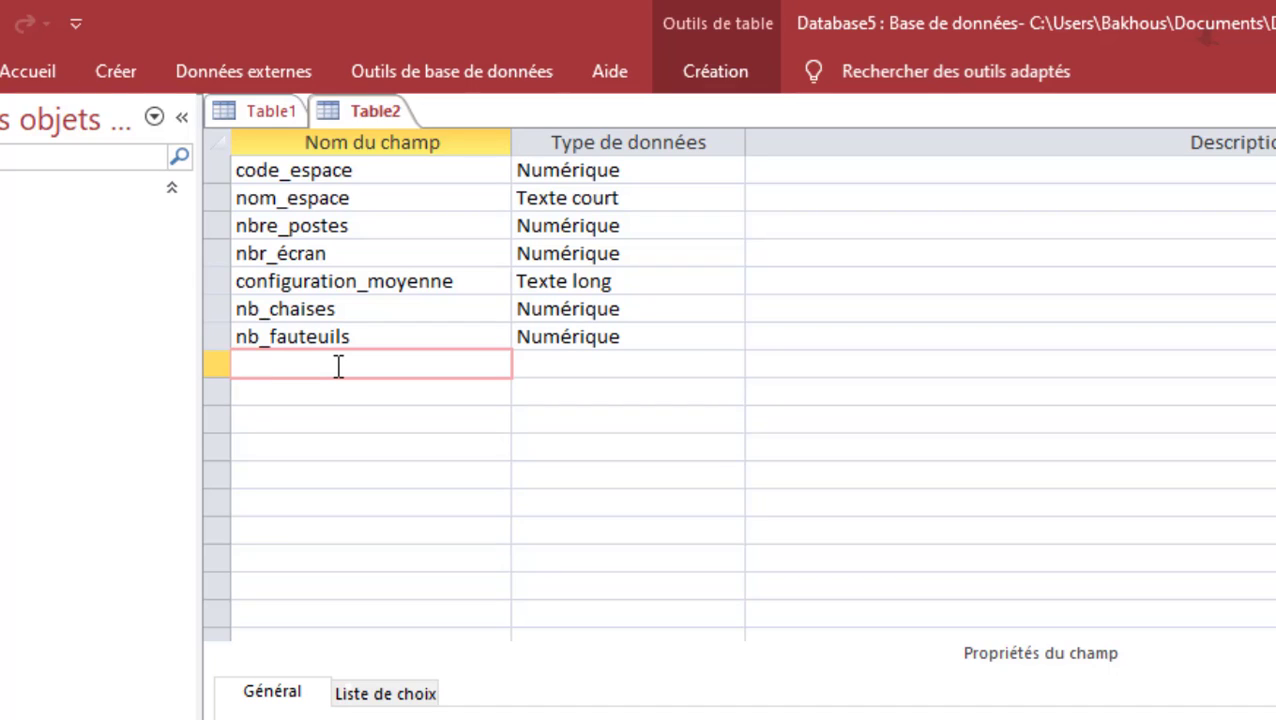
type("tb")
key("BackSpace")
key("BackSpace")
type("tab")
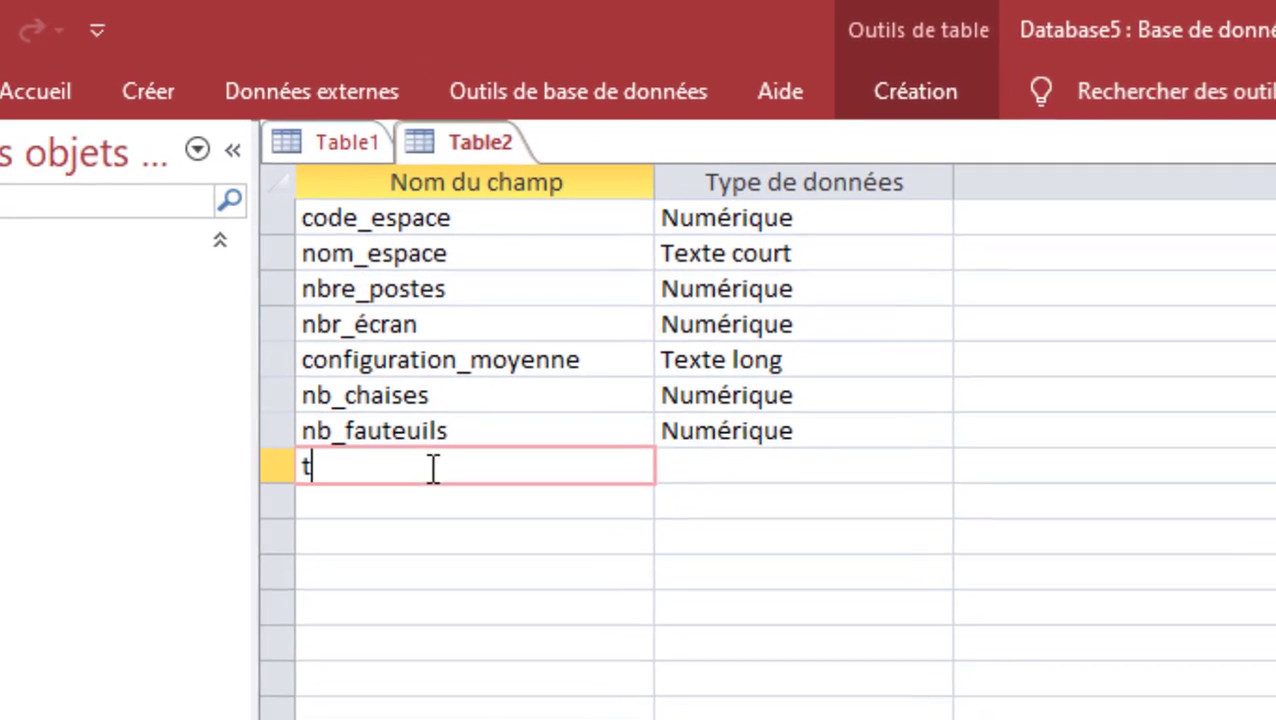
type("leaux")
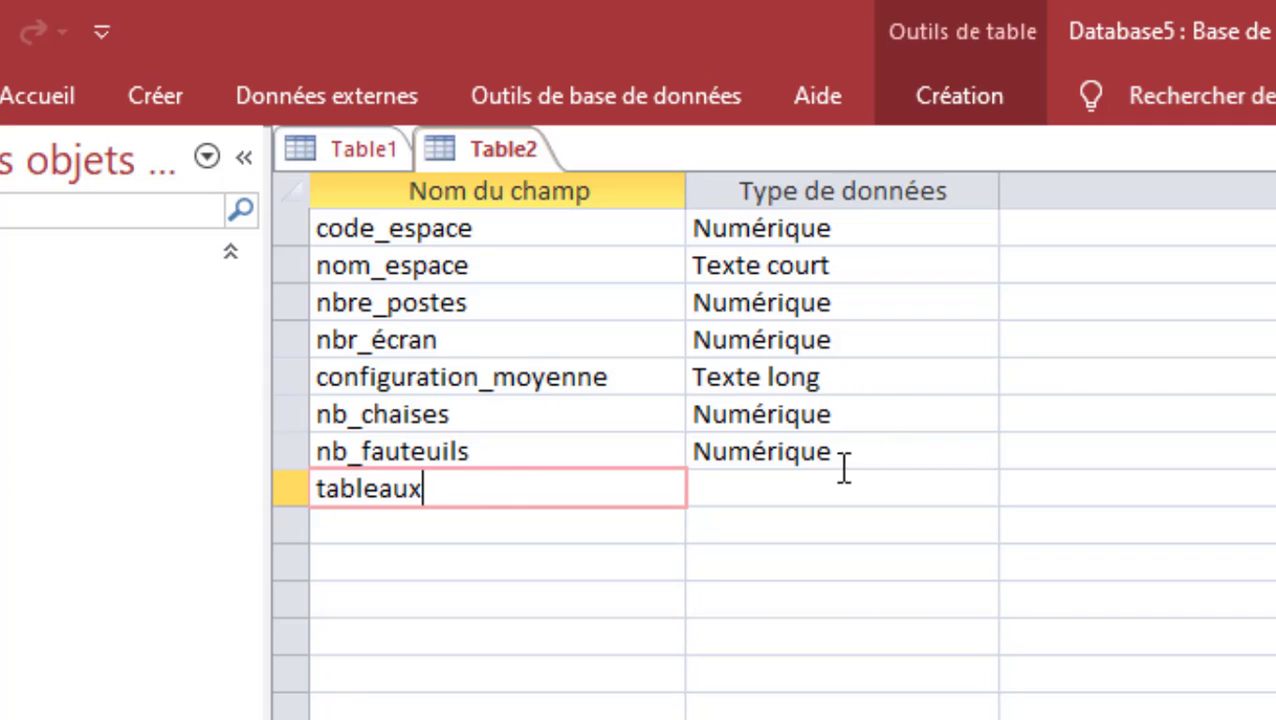
double_click(812, 489)
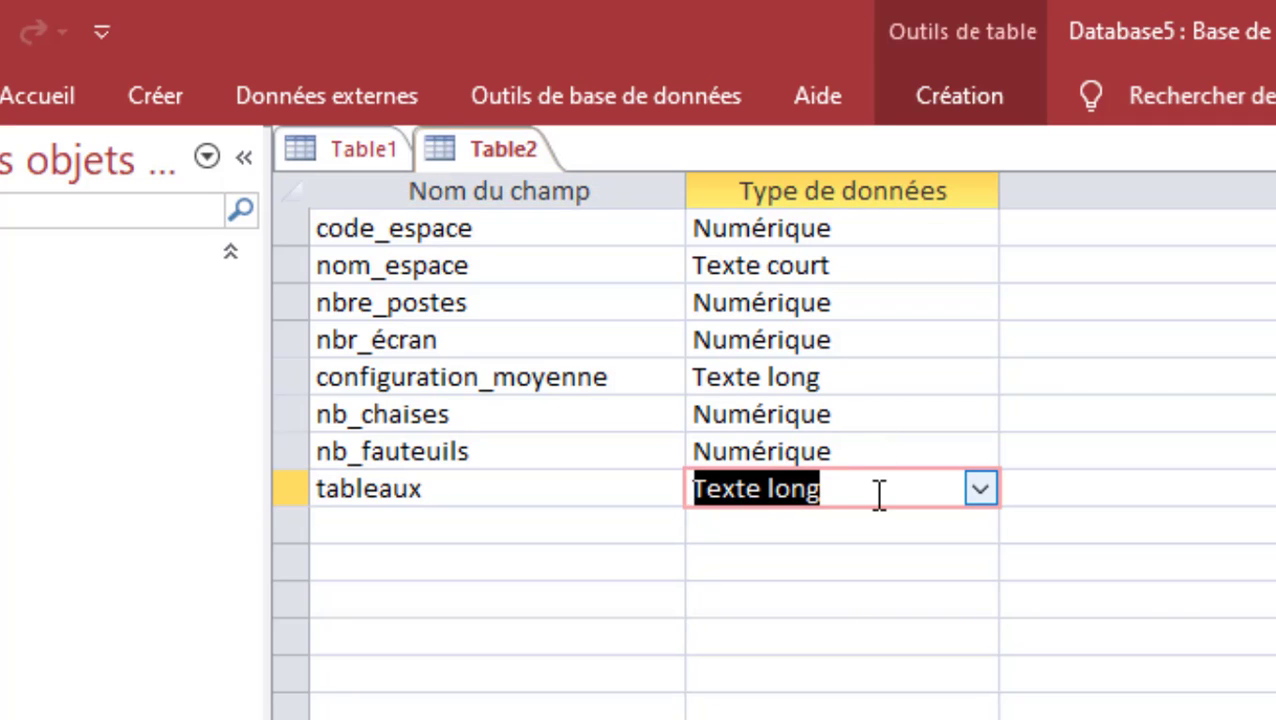
left_click(994, 488)
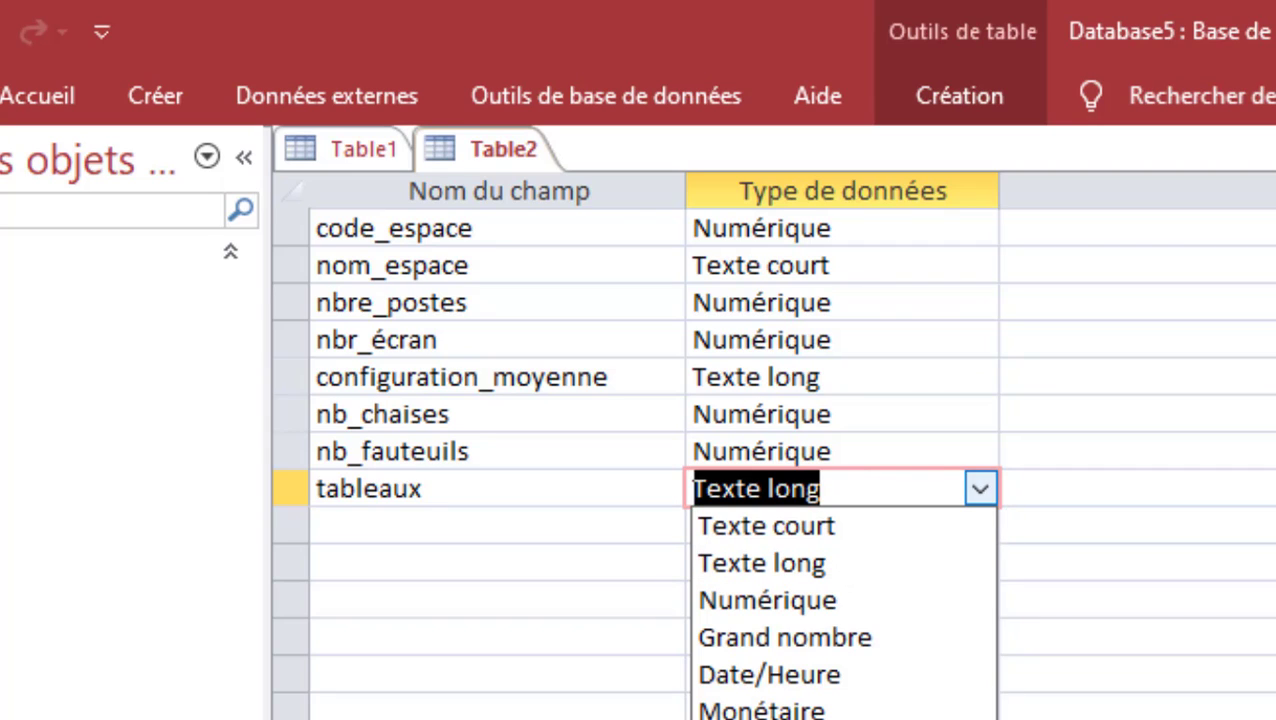
left_click(765, 719)
Add a field named clim below tableaux with the data type Oui/Non
left_click(472, 521)
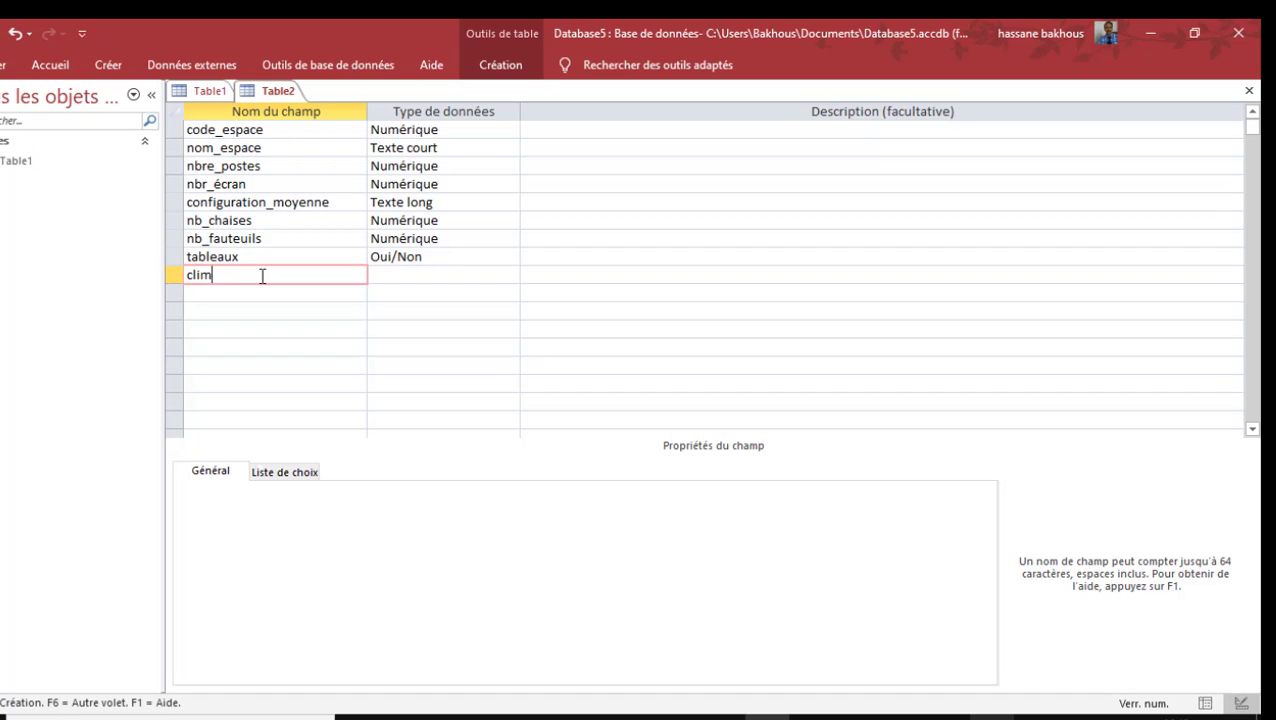
key("Tab")
type("o")
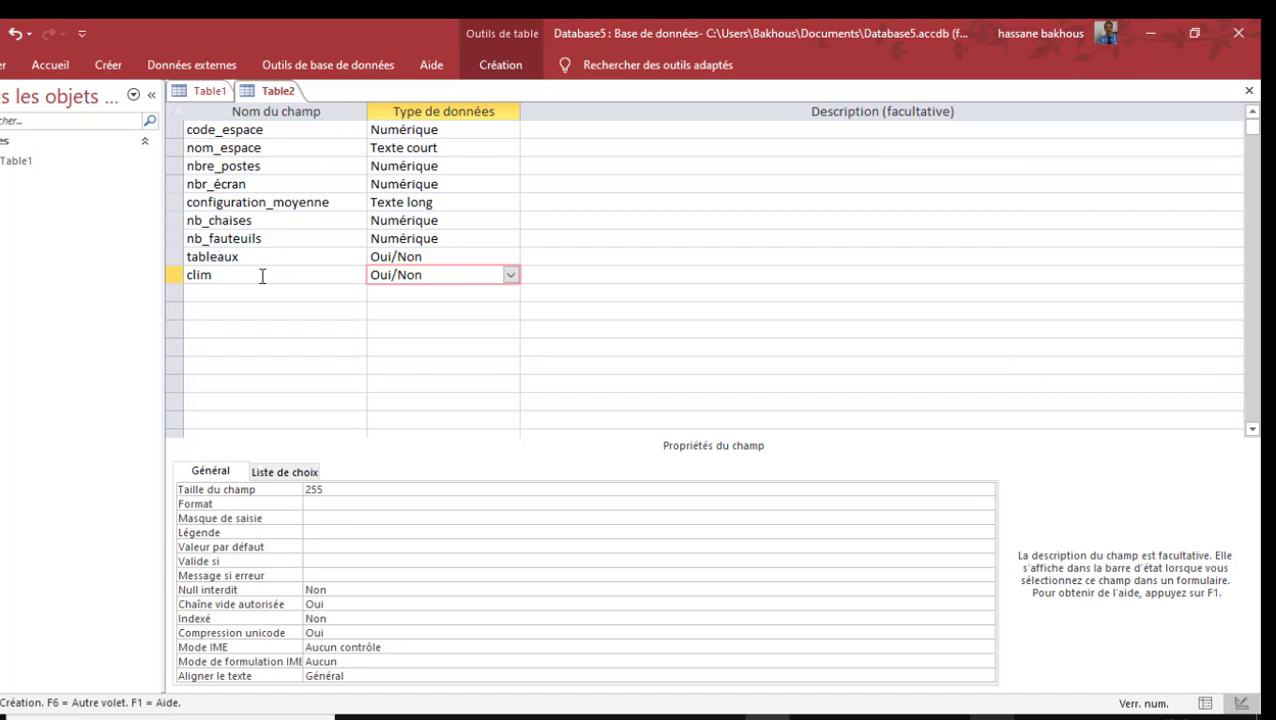
key("Tab")
key("Tab")
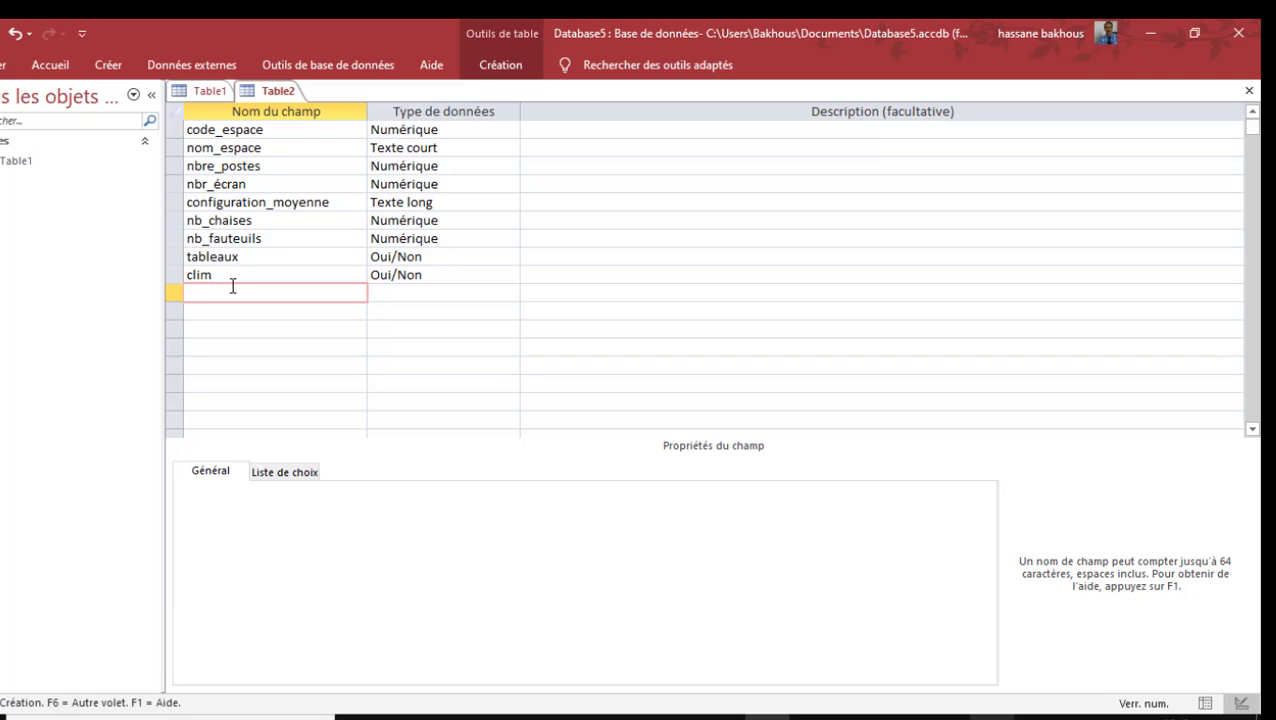
Add a field named nb_tables below clim with the data type Numérique
type("nb_t")
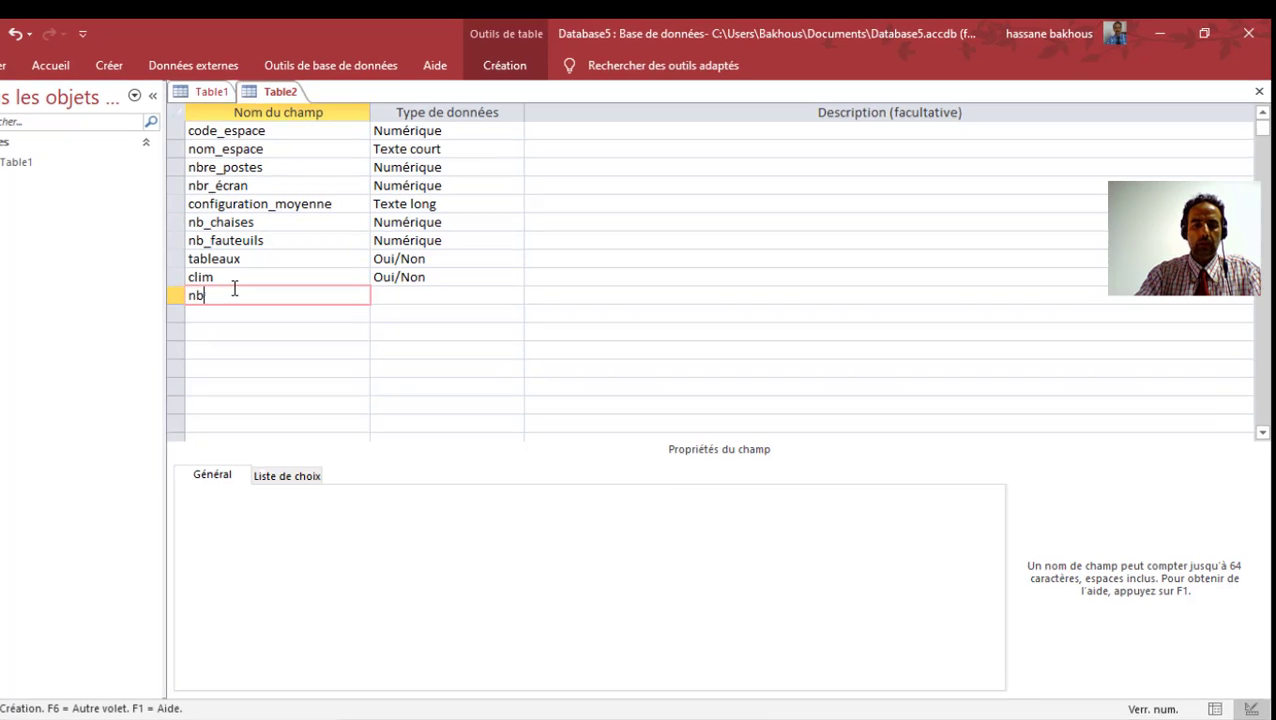
type("ables")
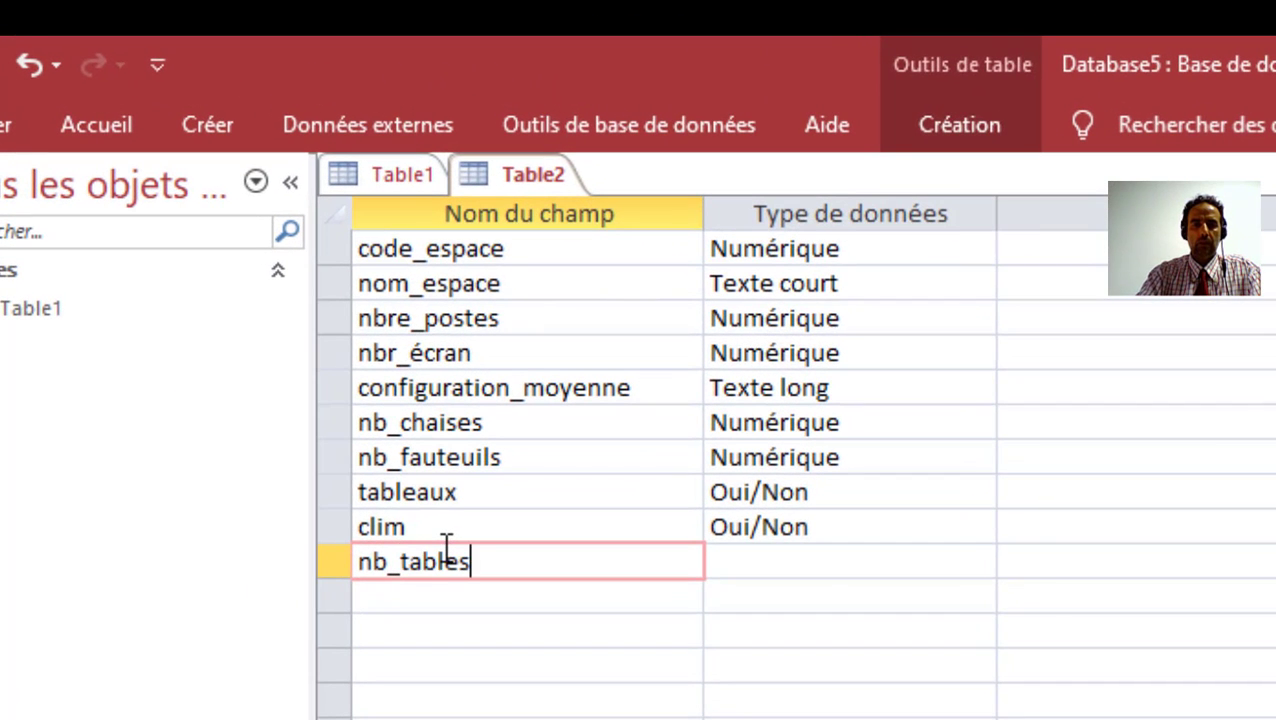
key("Tab")
type("nu")
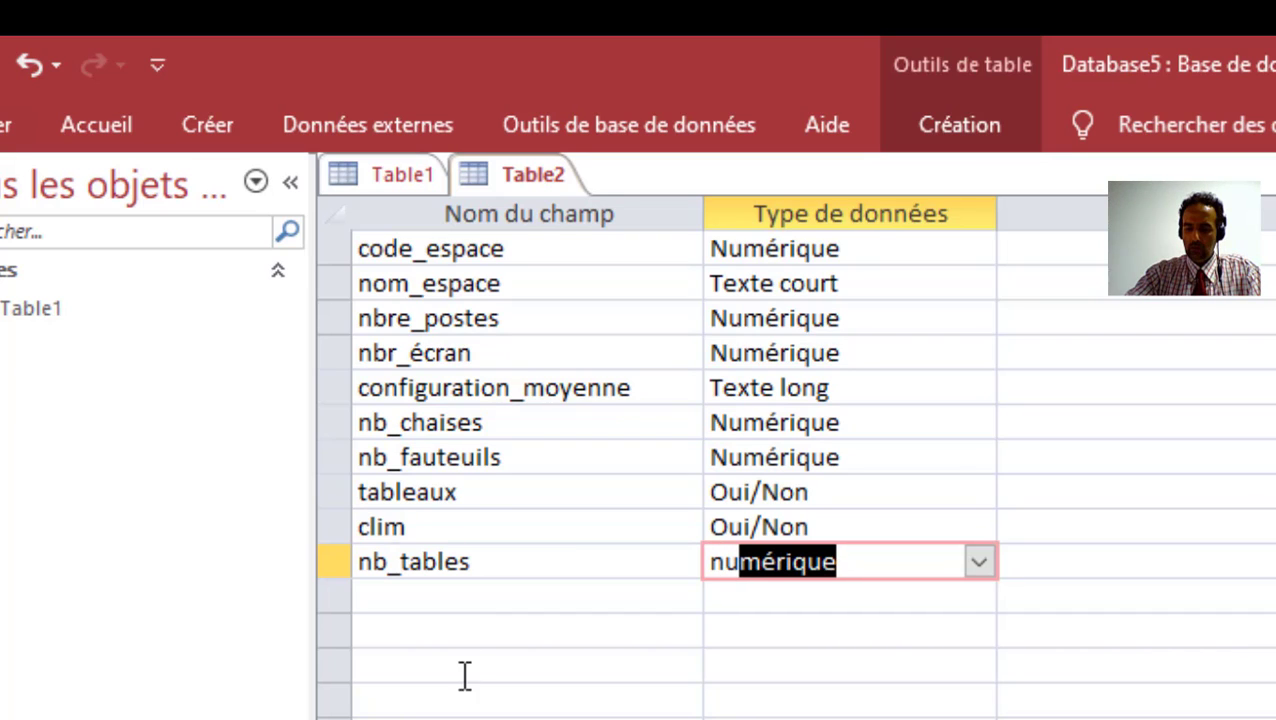
left_click(466, 590)
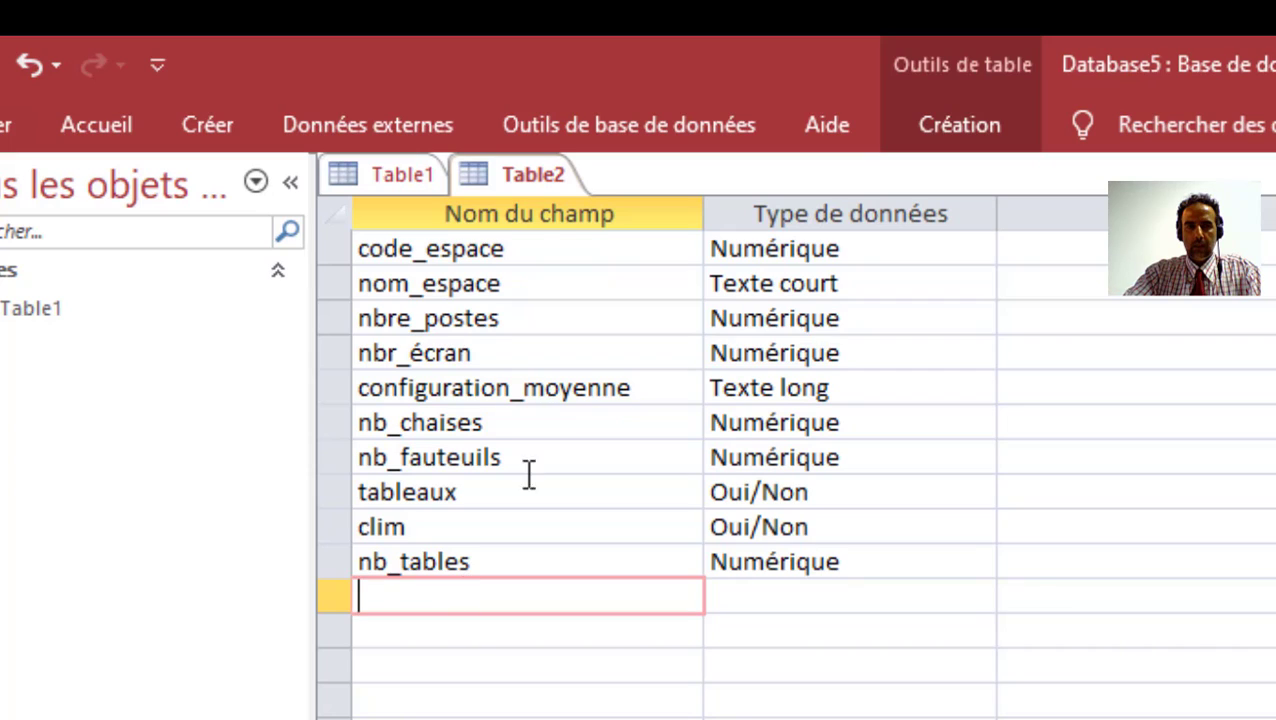
left_click(416, 388)
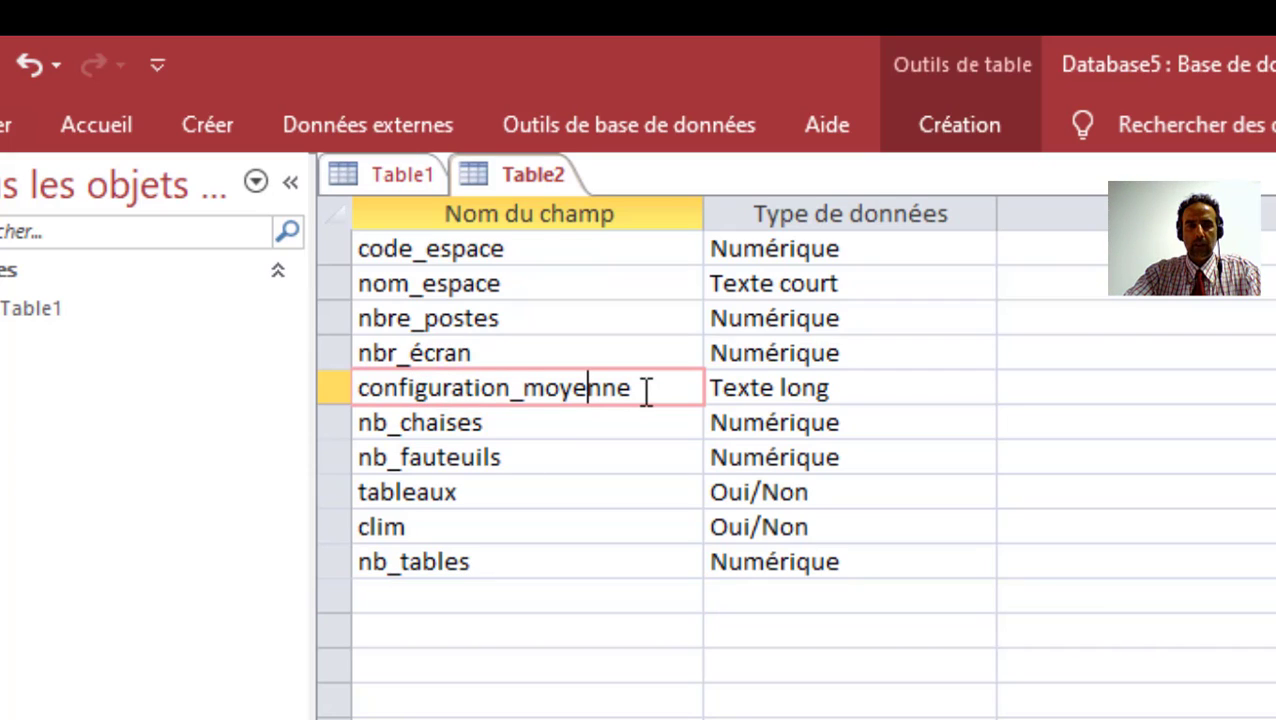
left_click(523, 388)
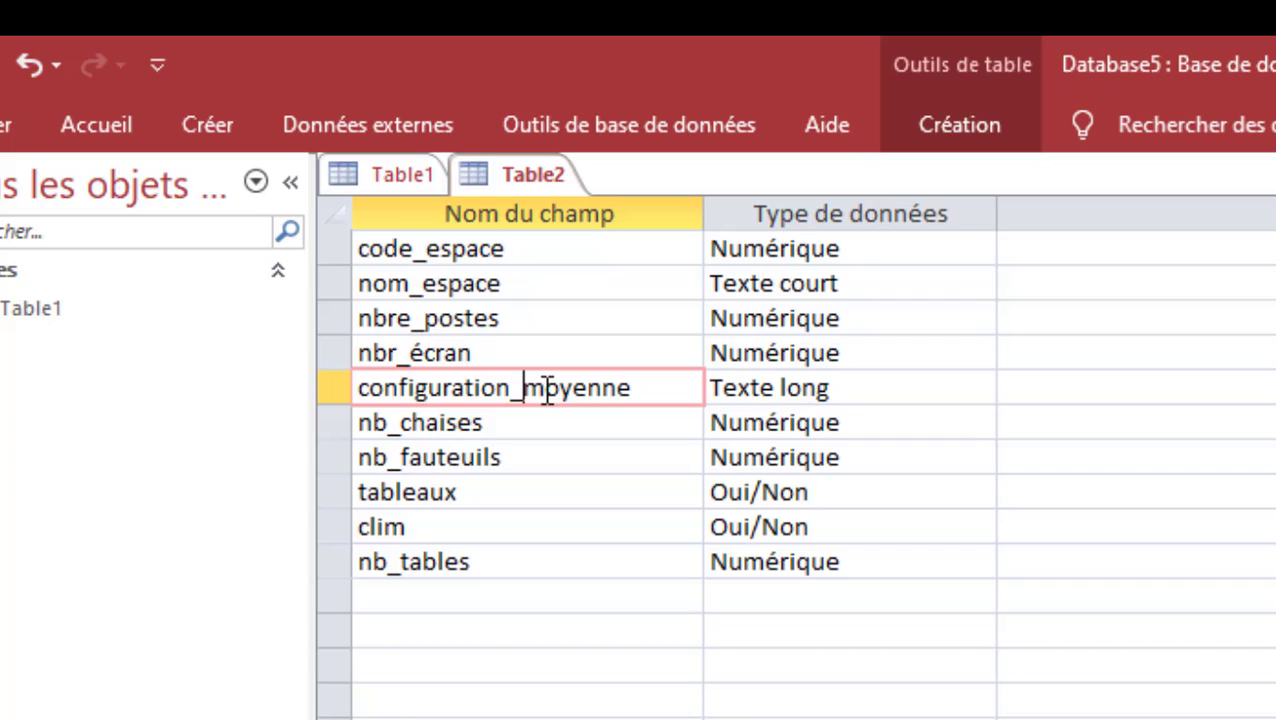
left_click(980, 389)
left_click(328, 389)
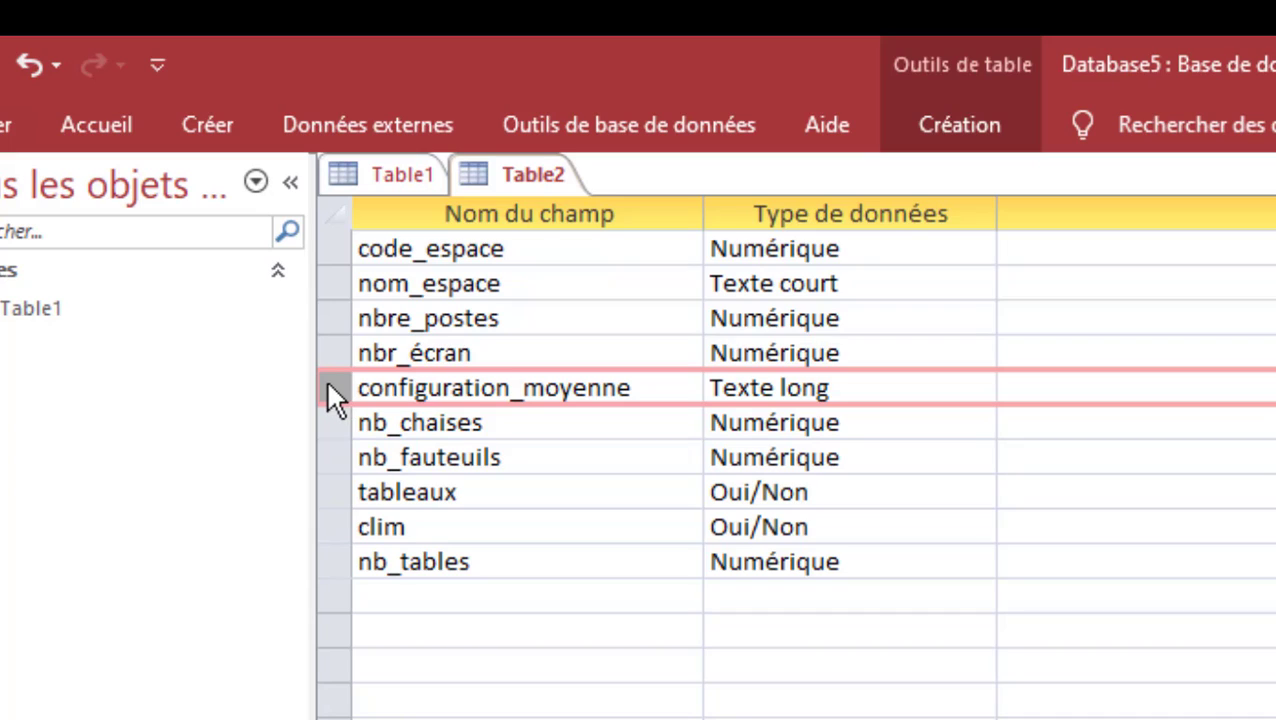
Add a field named configuration_logiciel below nb_tables and rename the configuration_moyenne field to configuration_materiel
left_click(396, 595)
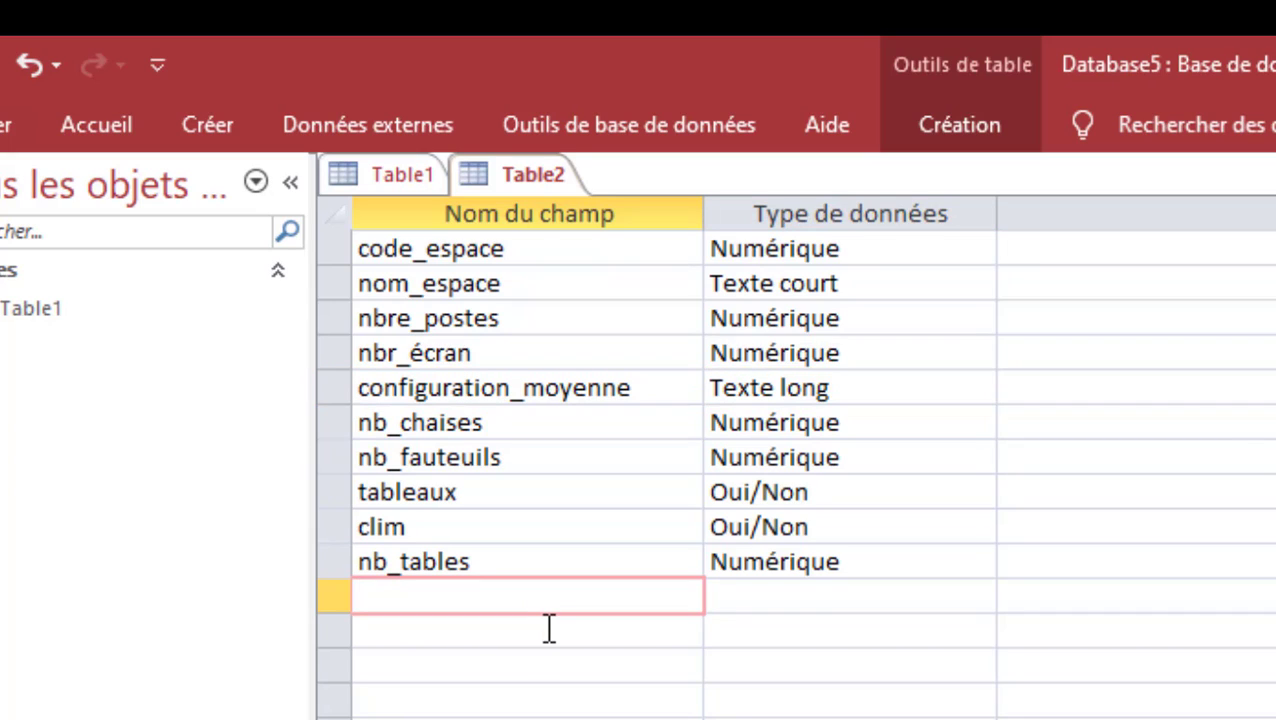
type("config")
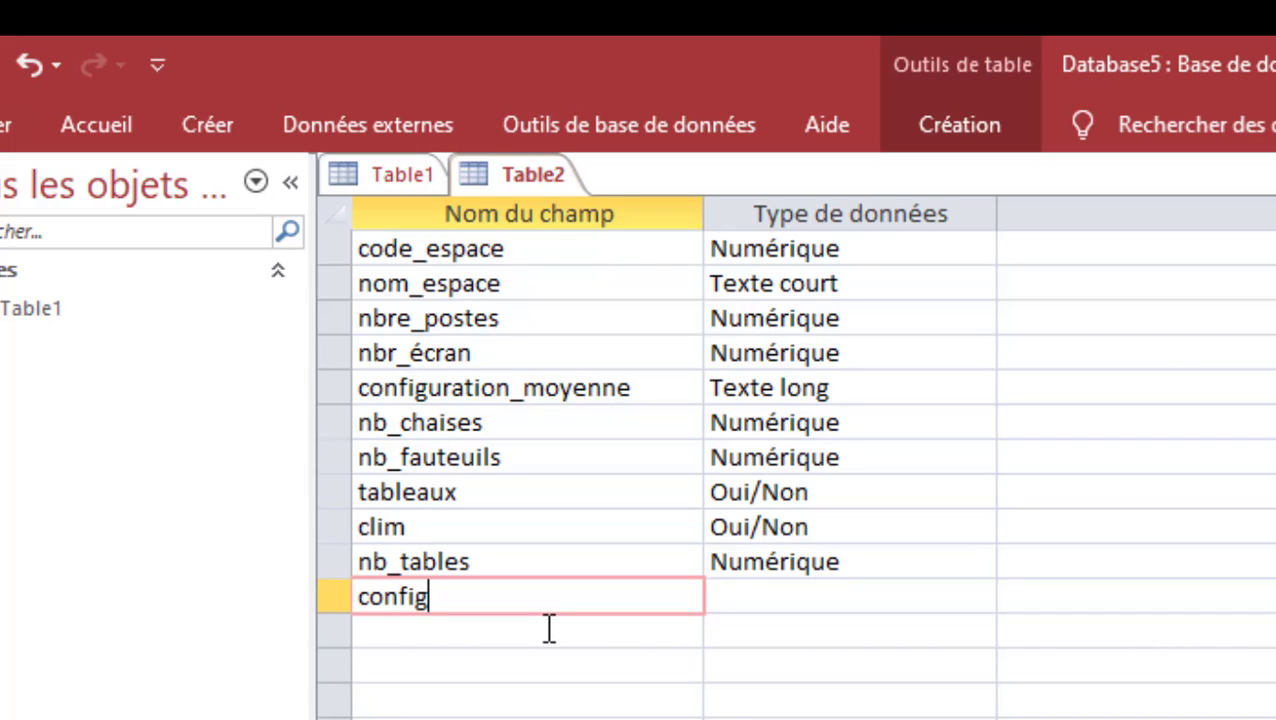
type("uration")
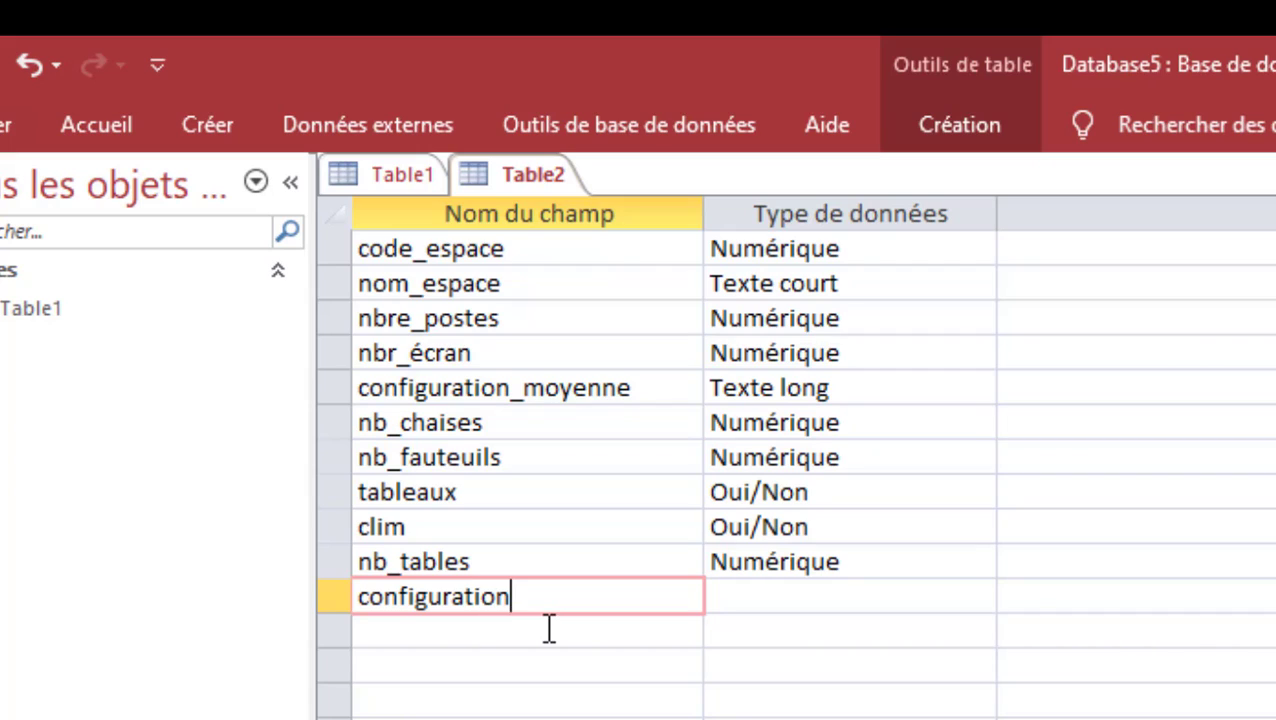
type("_logicil")
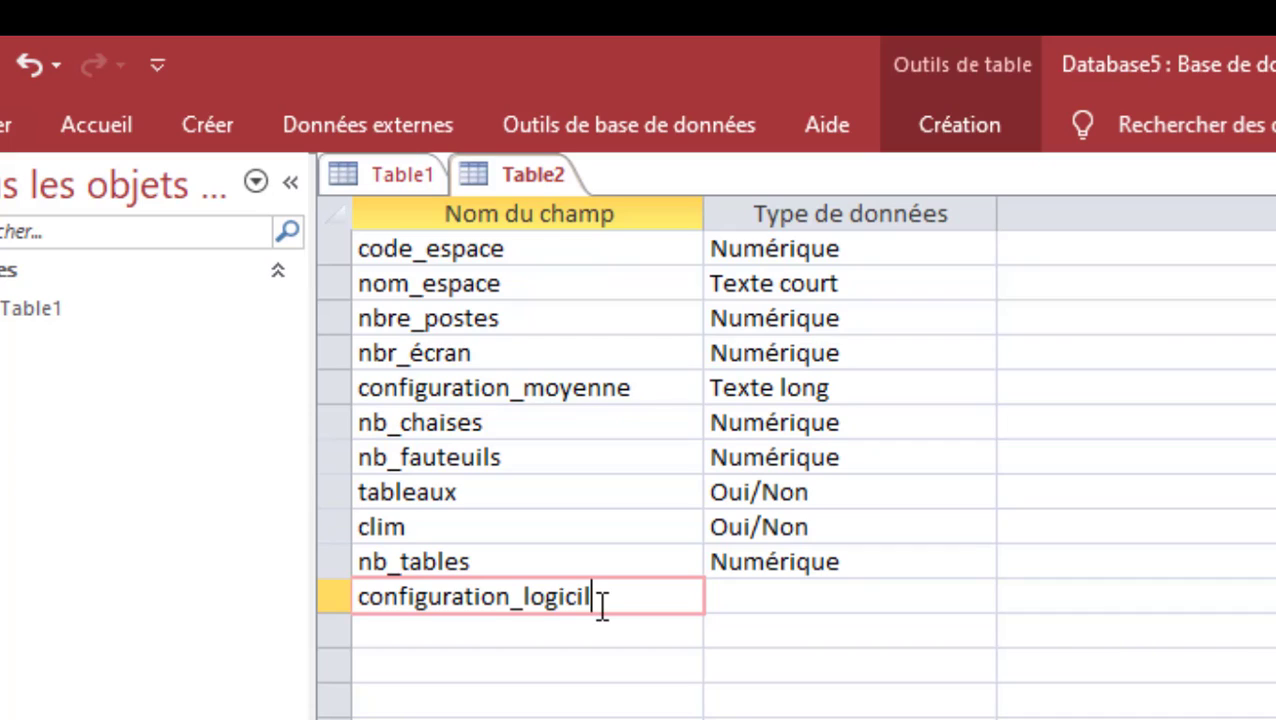
key("BackSpace")
type("el")
left_click_drag(522, 388, 689, 401)
type("materiel")
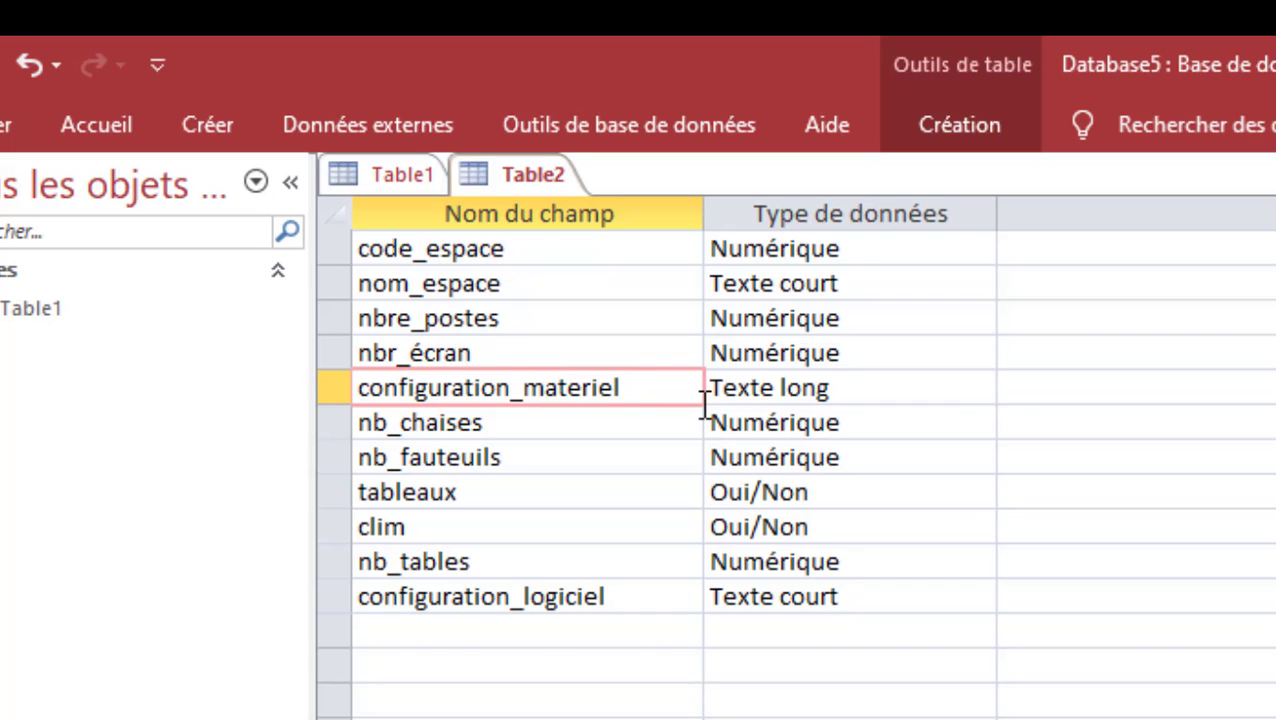
Add a field named video_projecteur below configuration_logiciel with the data type Oui/Non
left_click(490, 635)
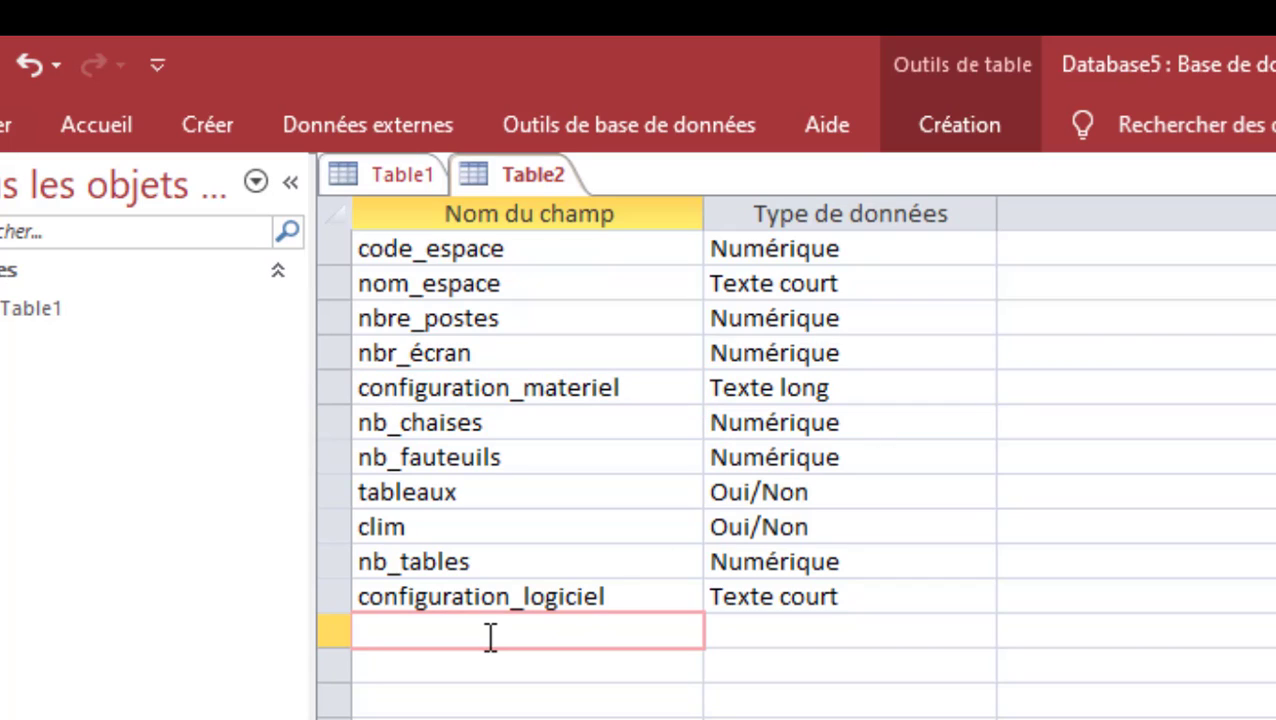
type("video_pr")
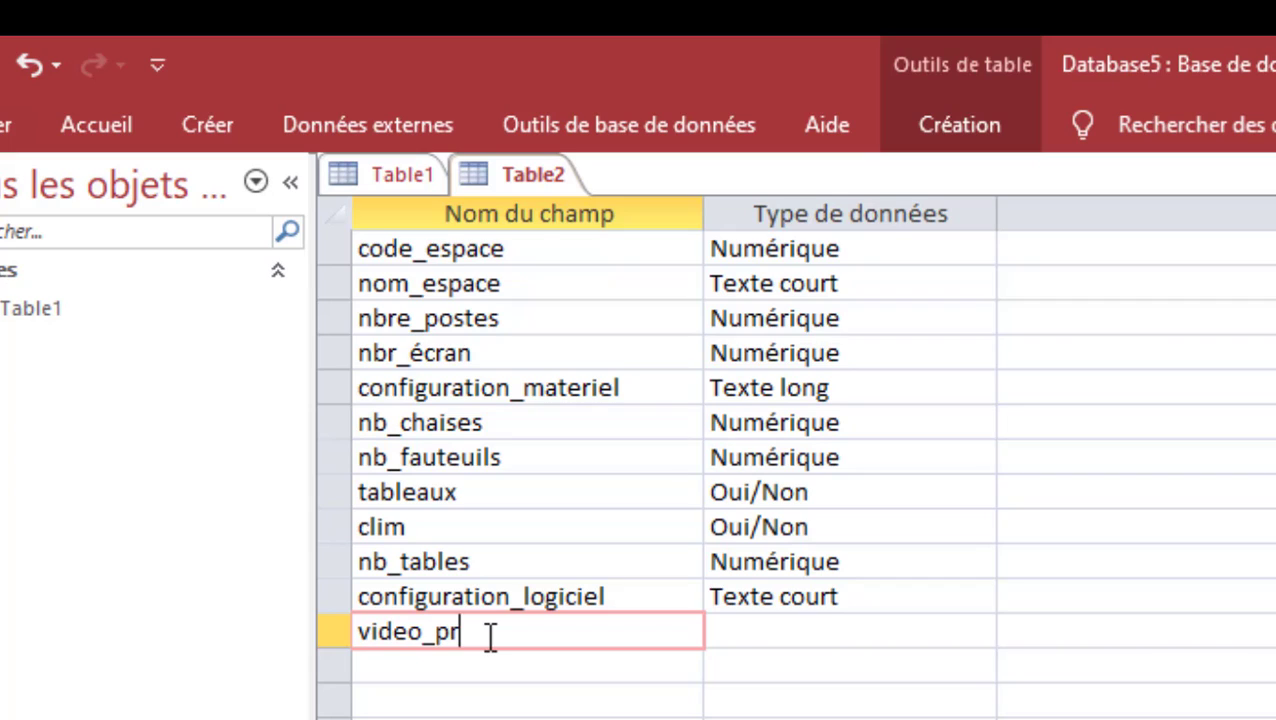
type("ojecteur")
key("Tab")
type("ou")
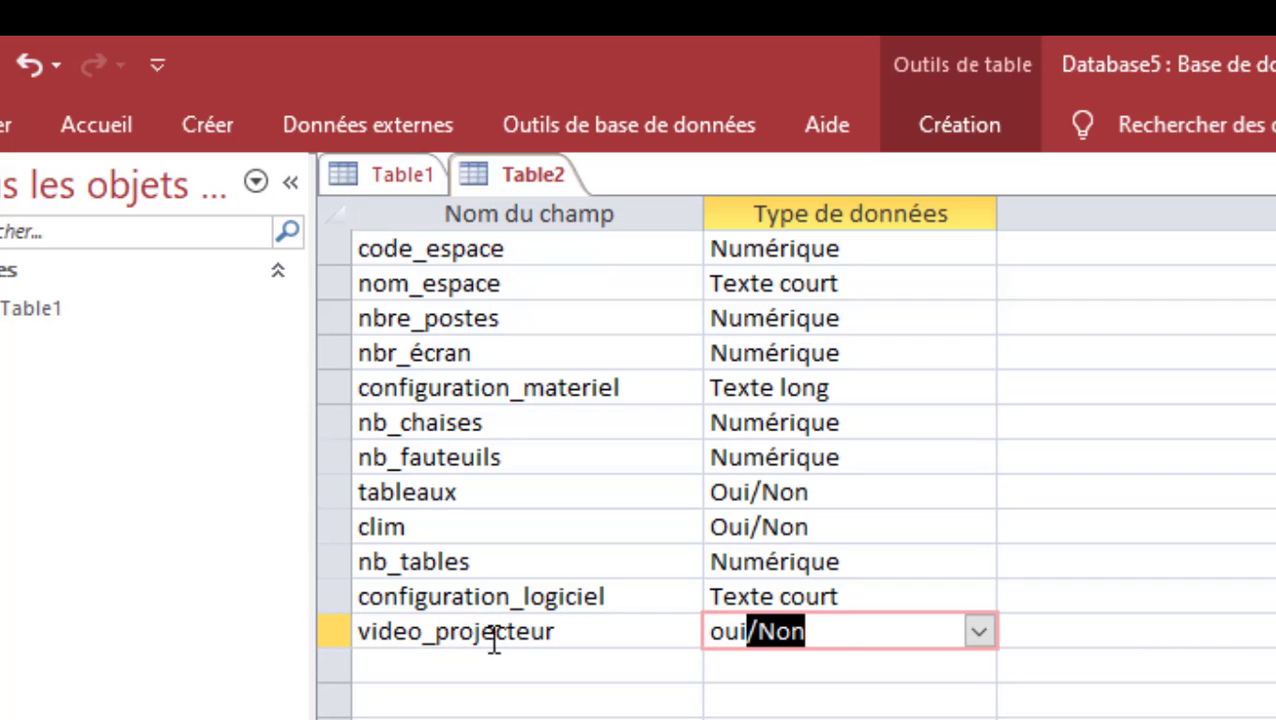
Add a field named tv below video_projecteur with the data type Oui/Non
left_click(460, 668)
type("tv")
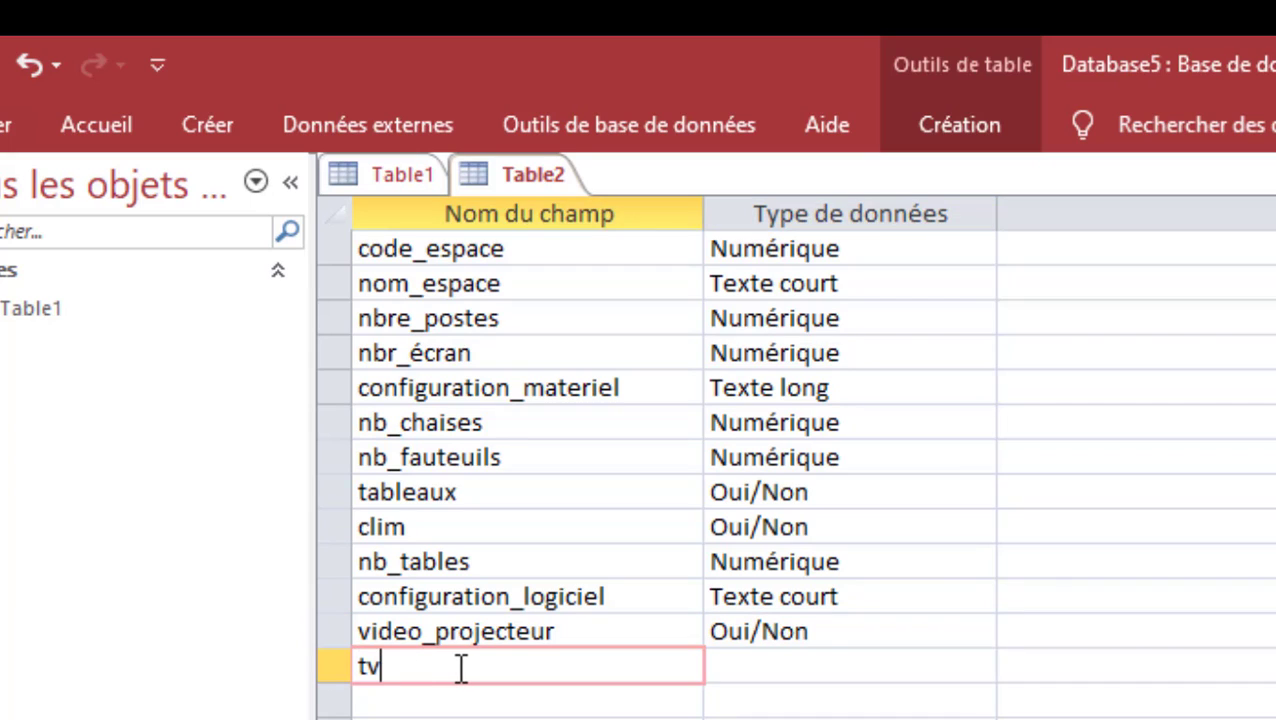
key("Tab")
type("ou")
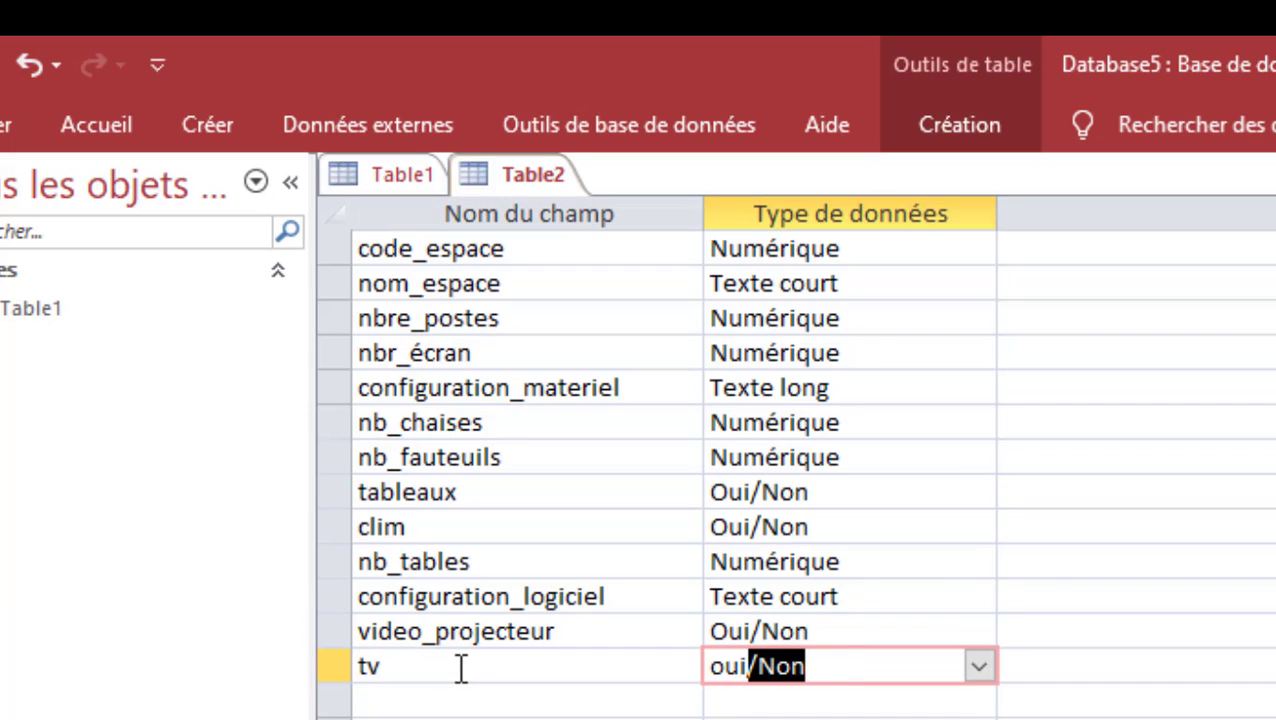
left_click(492, 597)
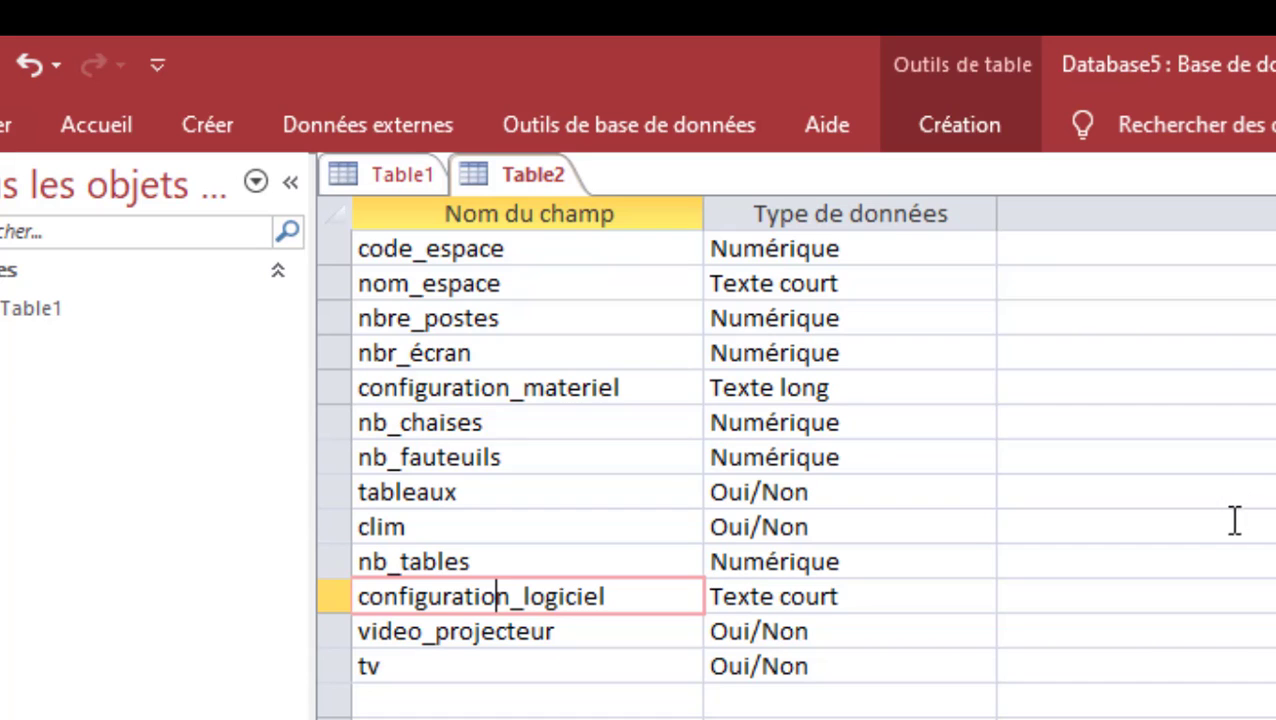
left_click(413, 250)
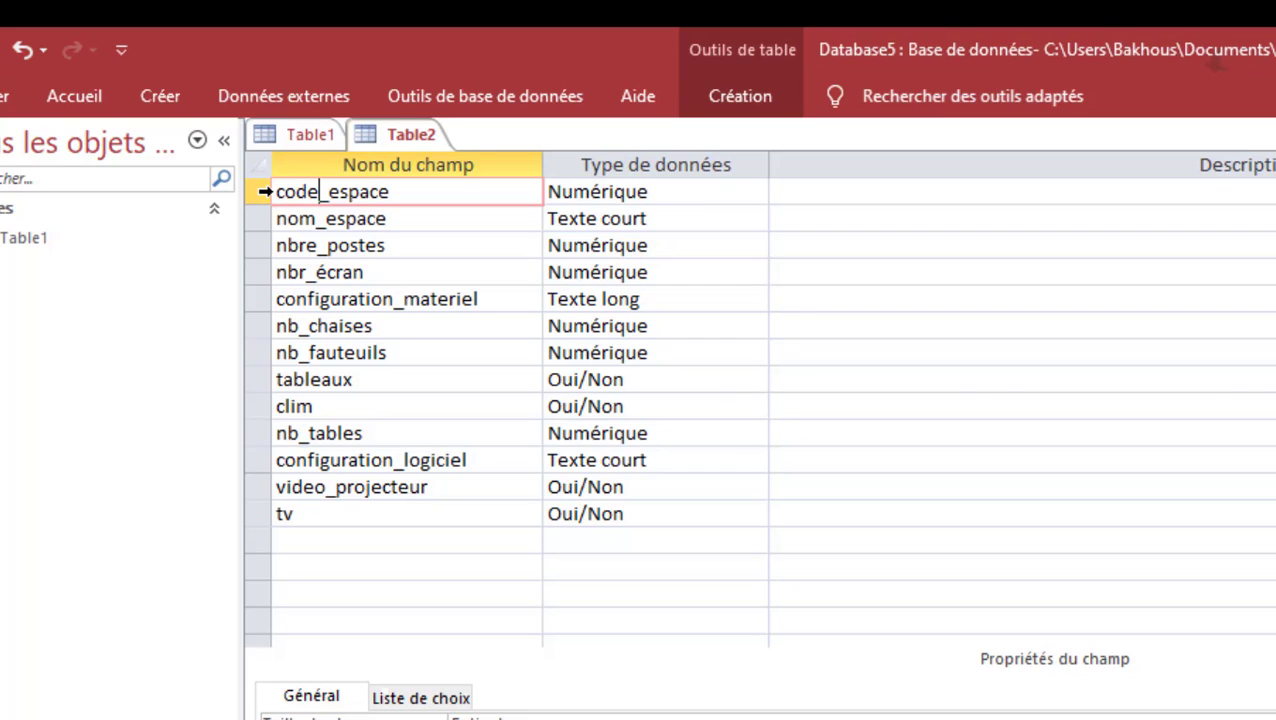
left_click(265, 191)
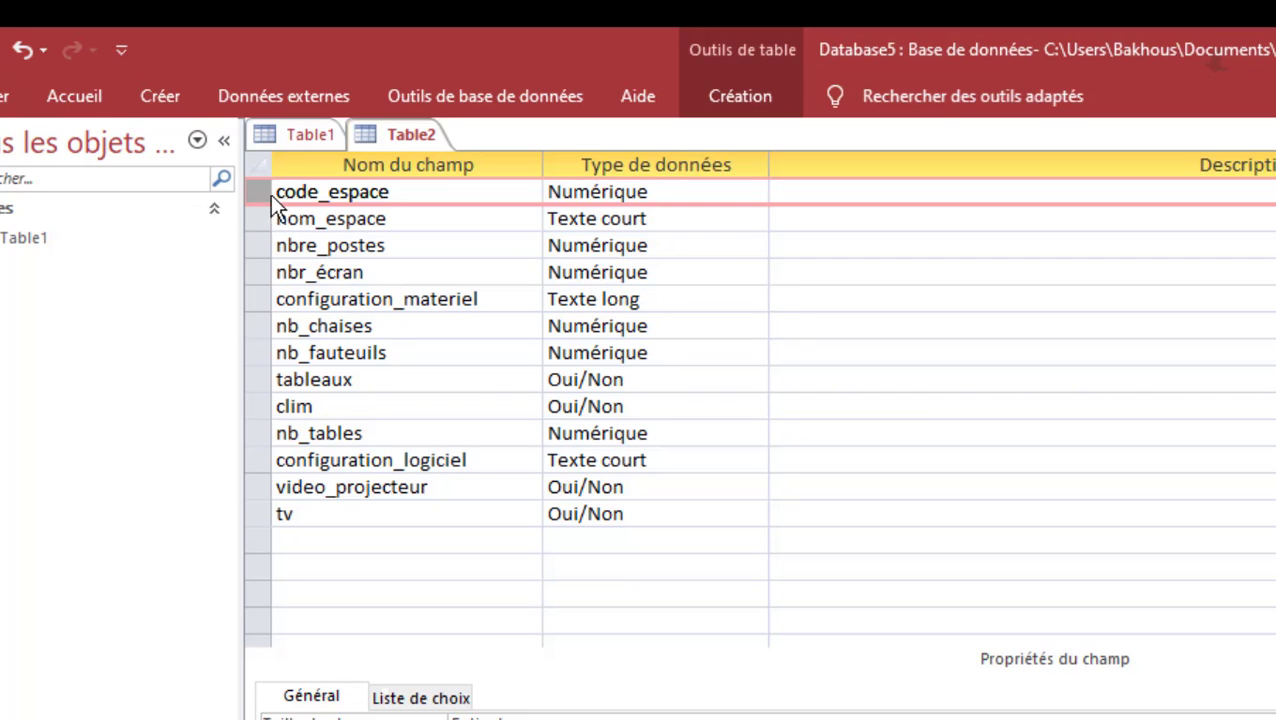
left_click(78, 98)
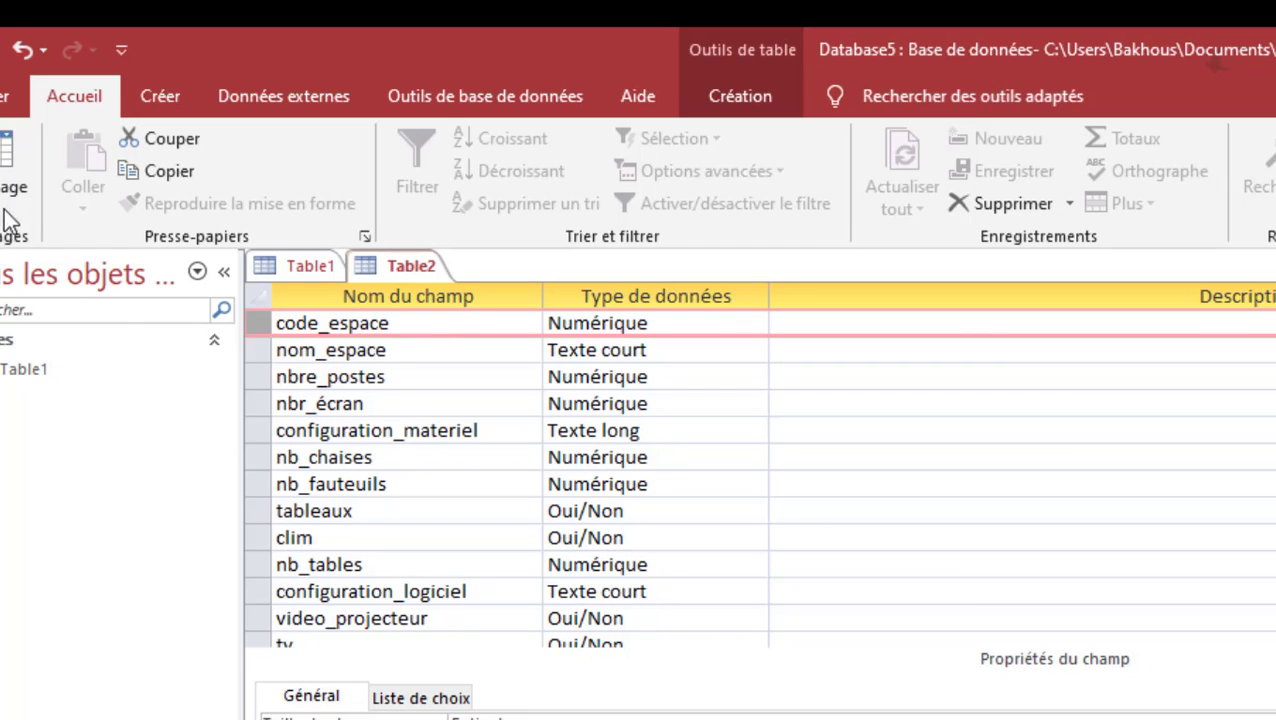
left_click(174, 93)
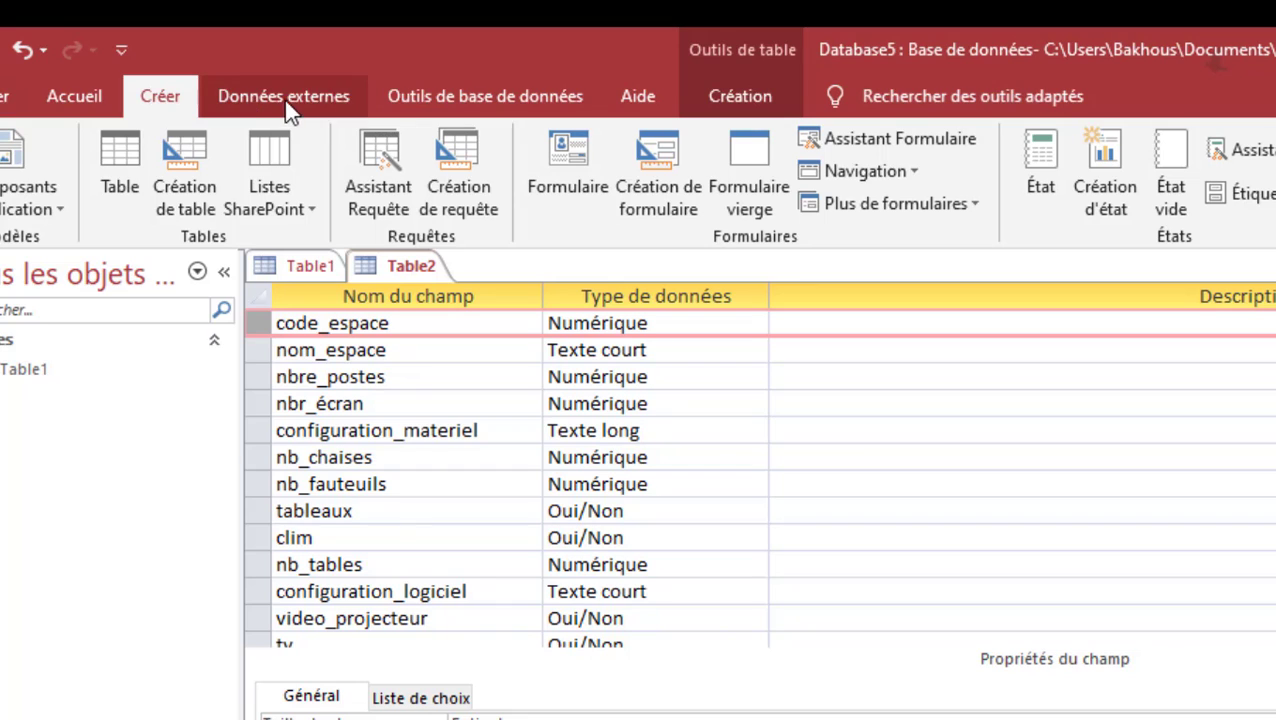
left_click(745, 102)
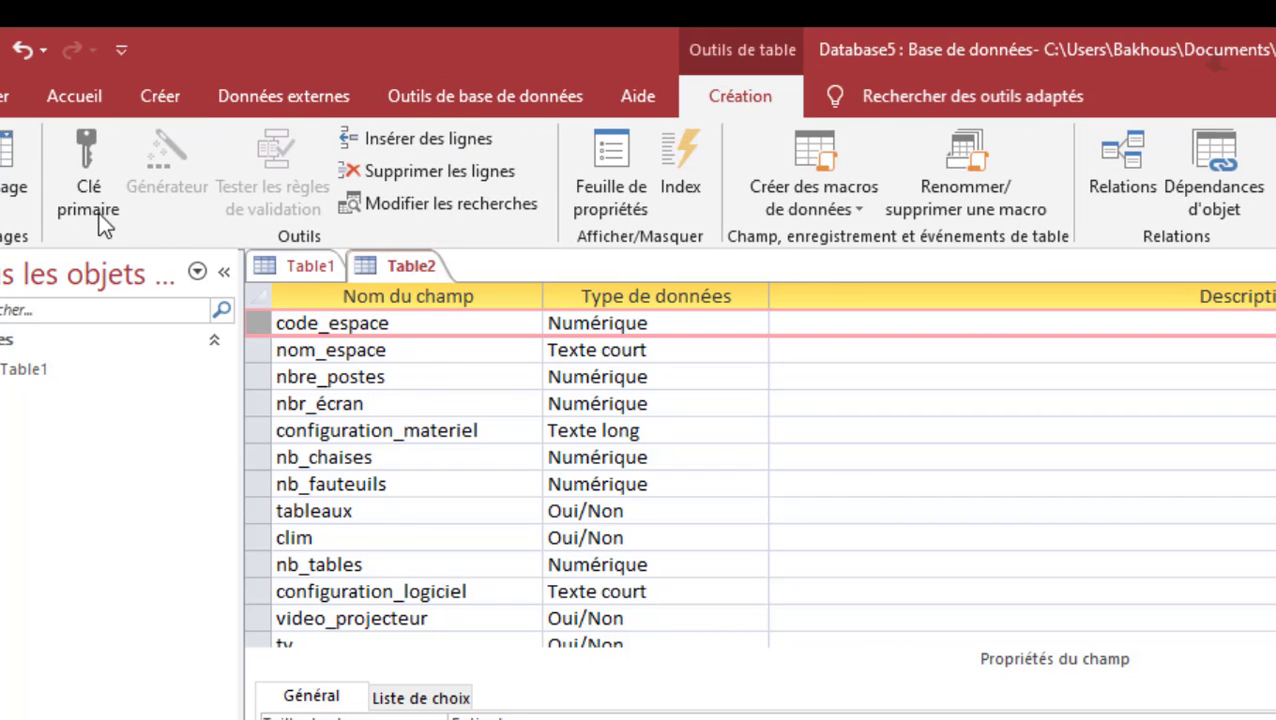
Change the data type of the code_espace field to NuméroAuto
left_click(318, 350)
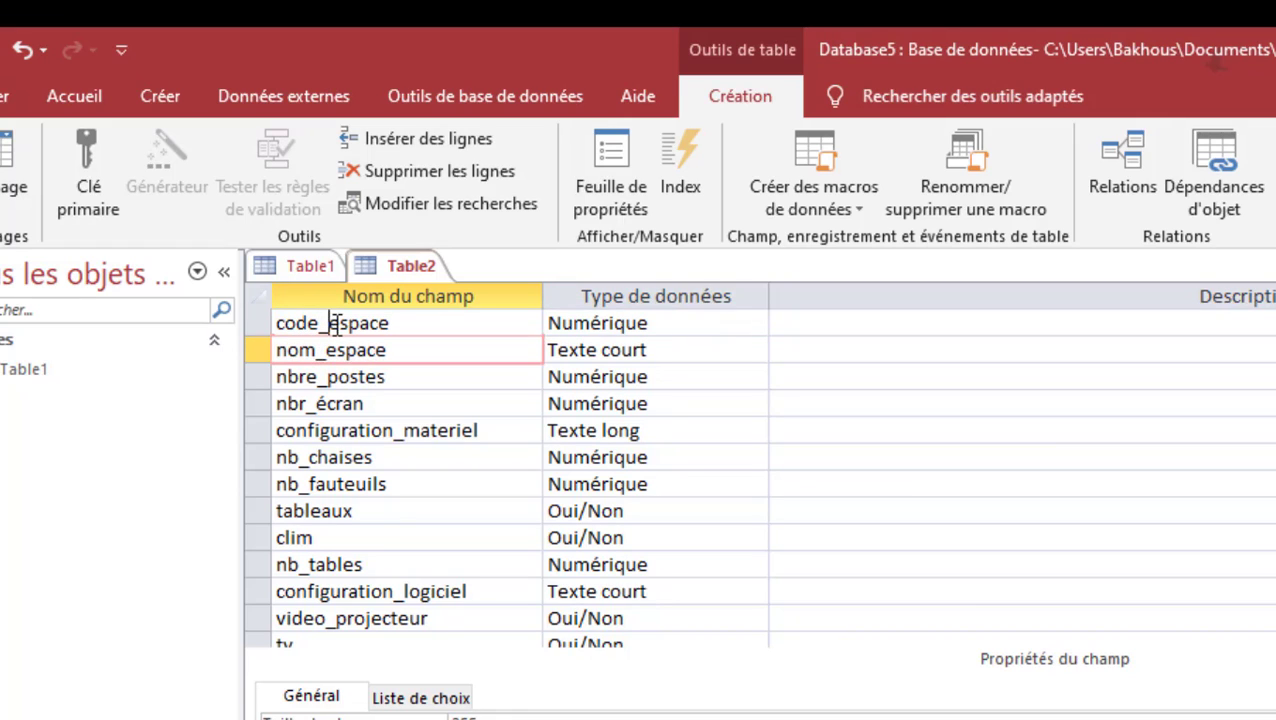
left_click(335, 322)
left_click(754, 326)
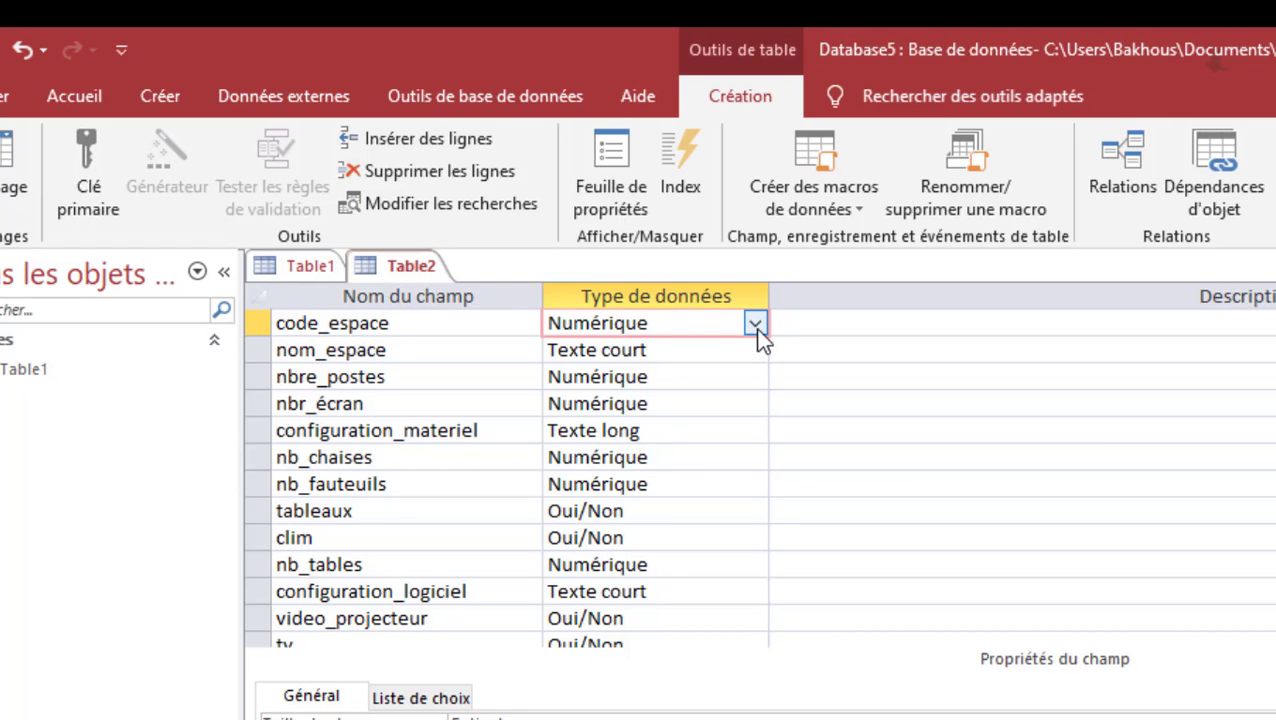
left_click(756, 326)
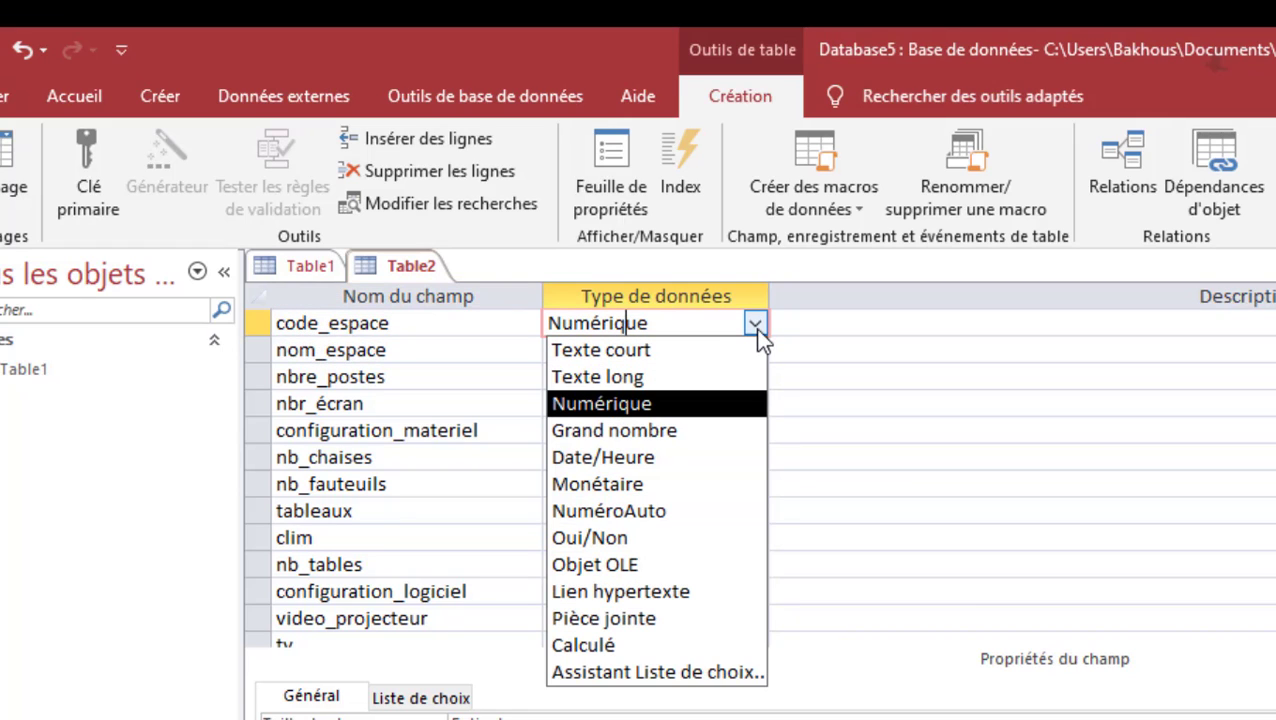
left_click(660, 522)
left_click(426, 350)
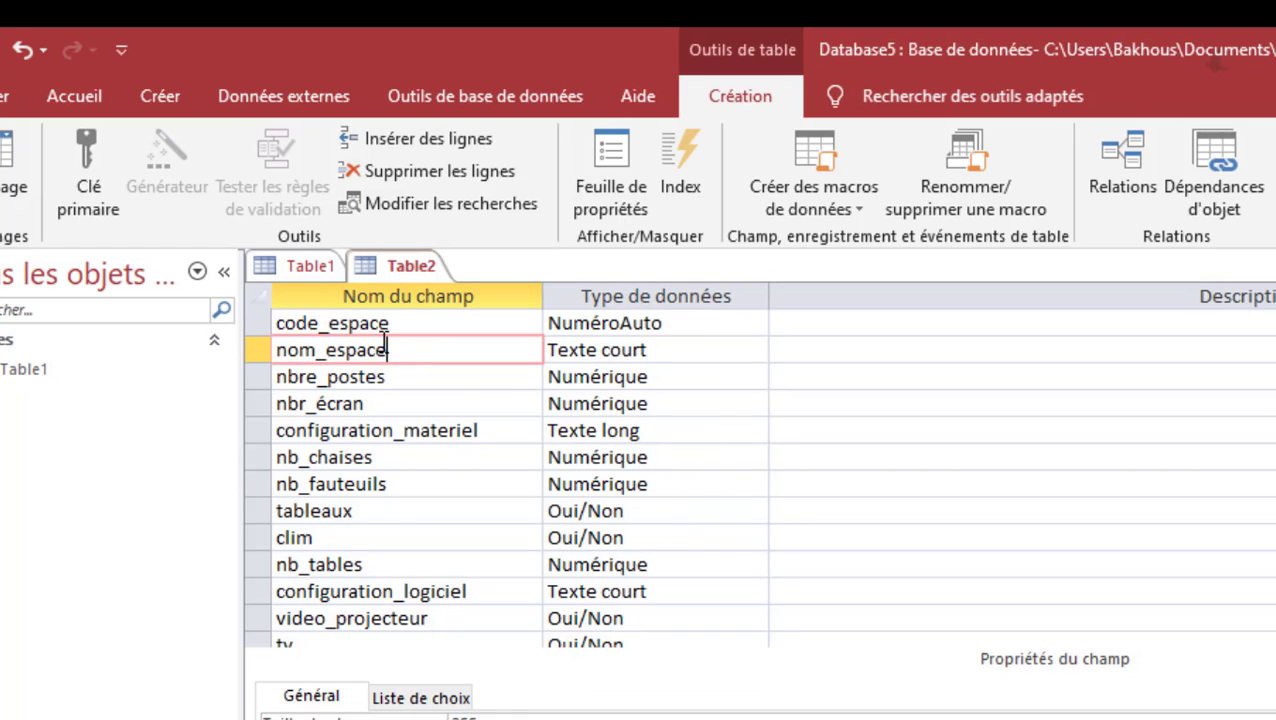
Set the code_espace field as the table's primary key
right_click(241, 324)
left_click(273, 323)
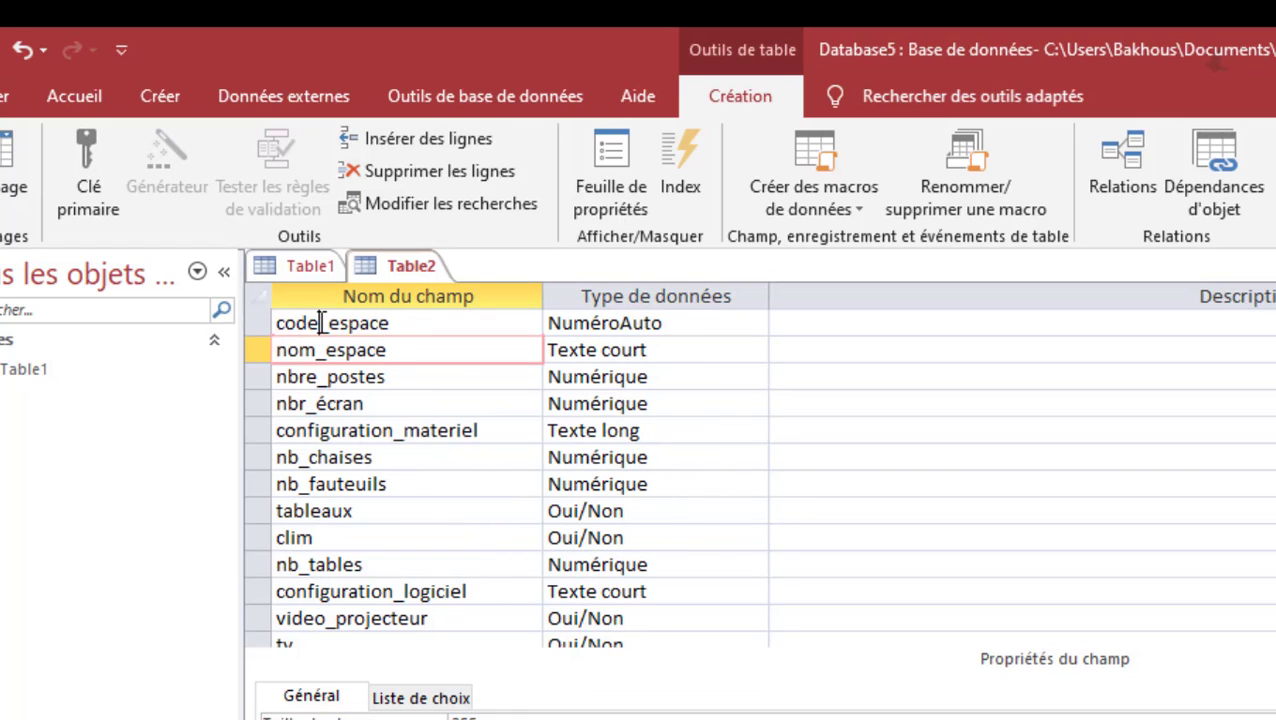
right_click(270, 330)
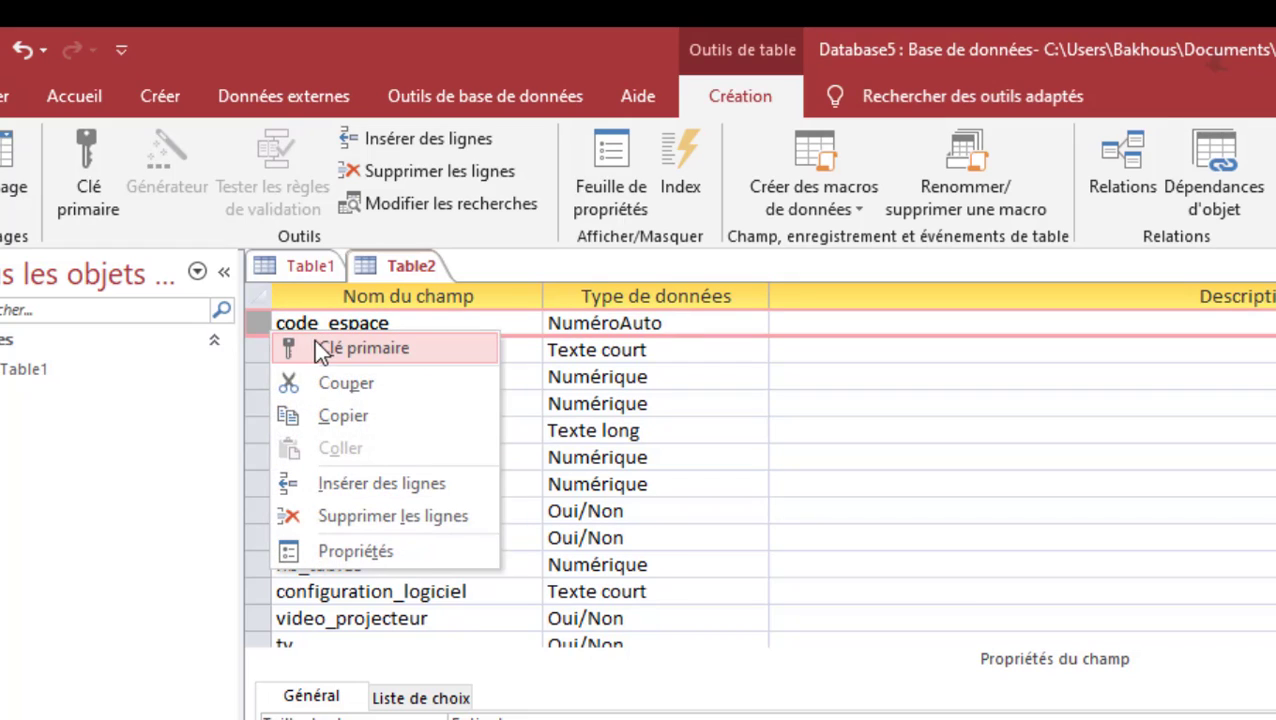
left_click(316, 345)
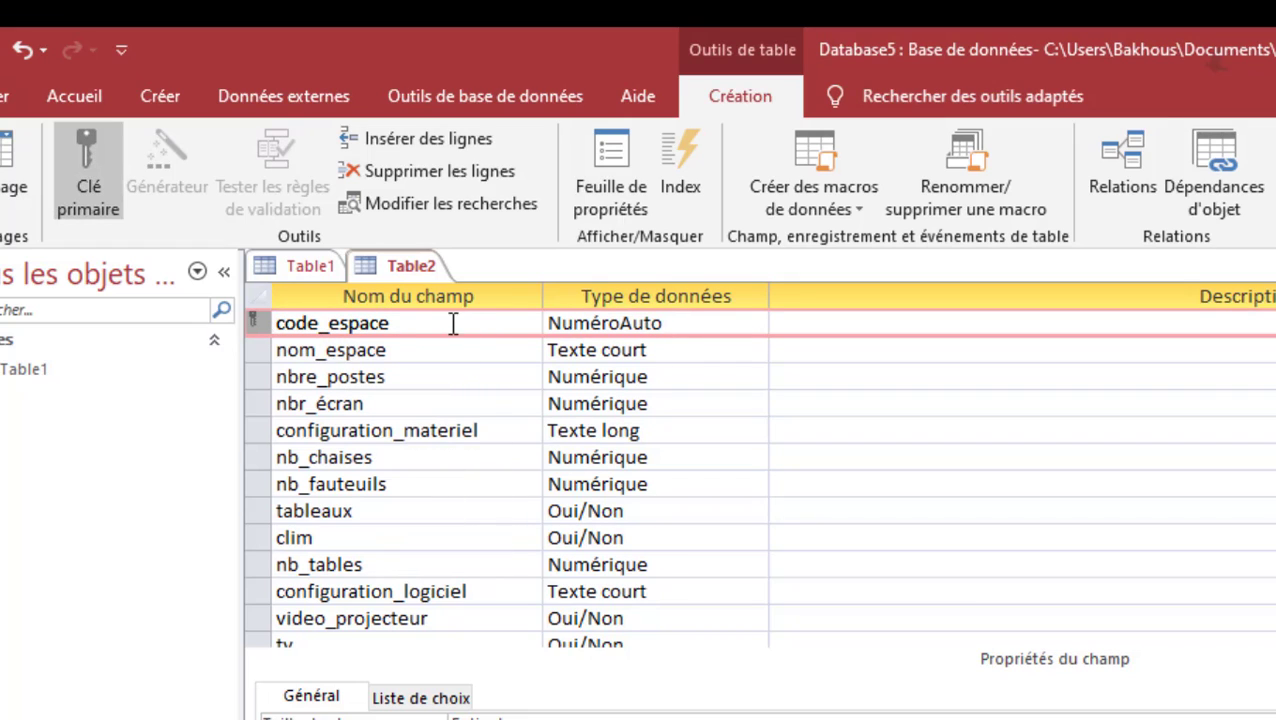
left_click(405, 330)
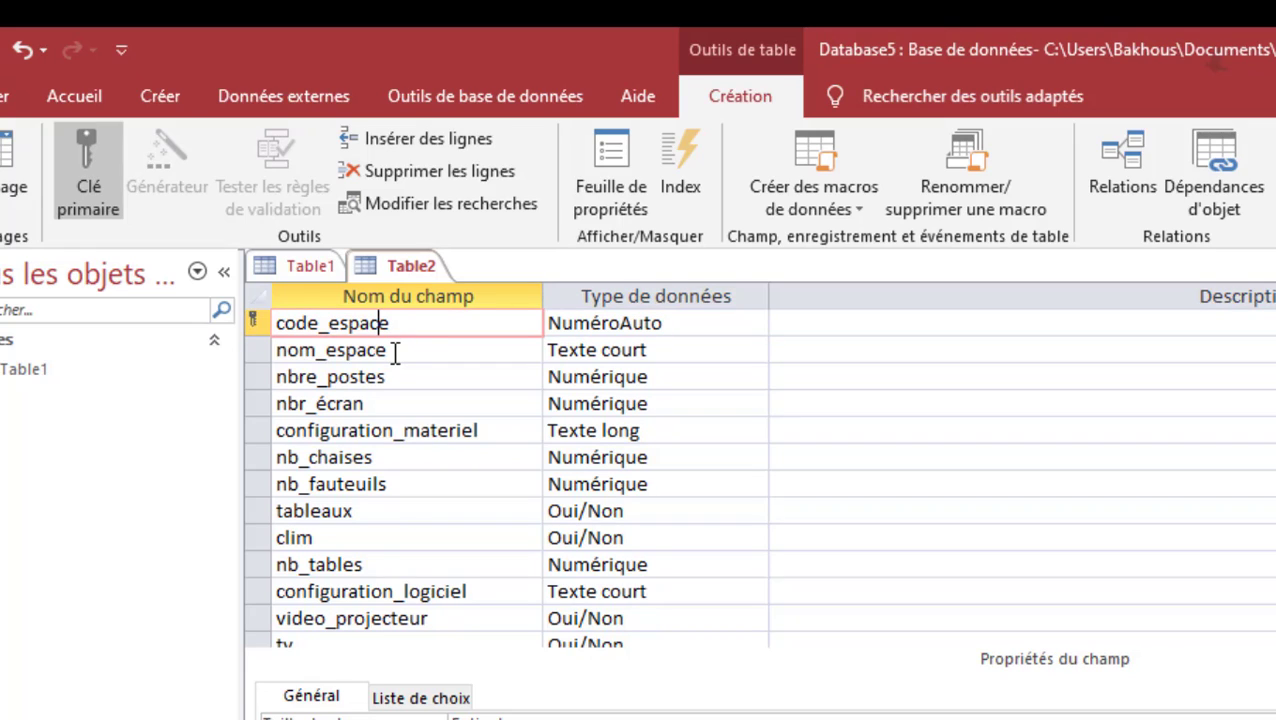
left_click(396, 354)
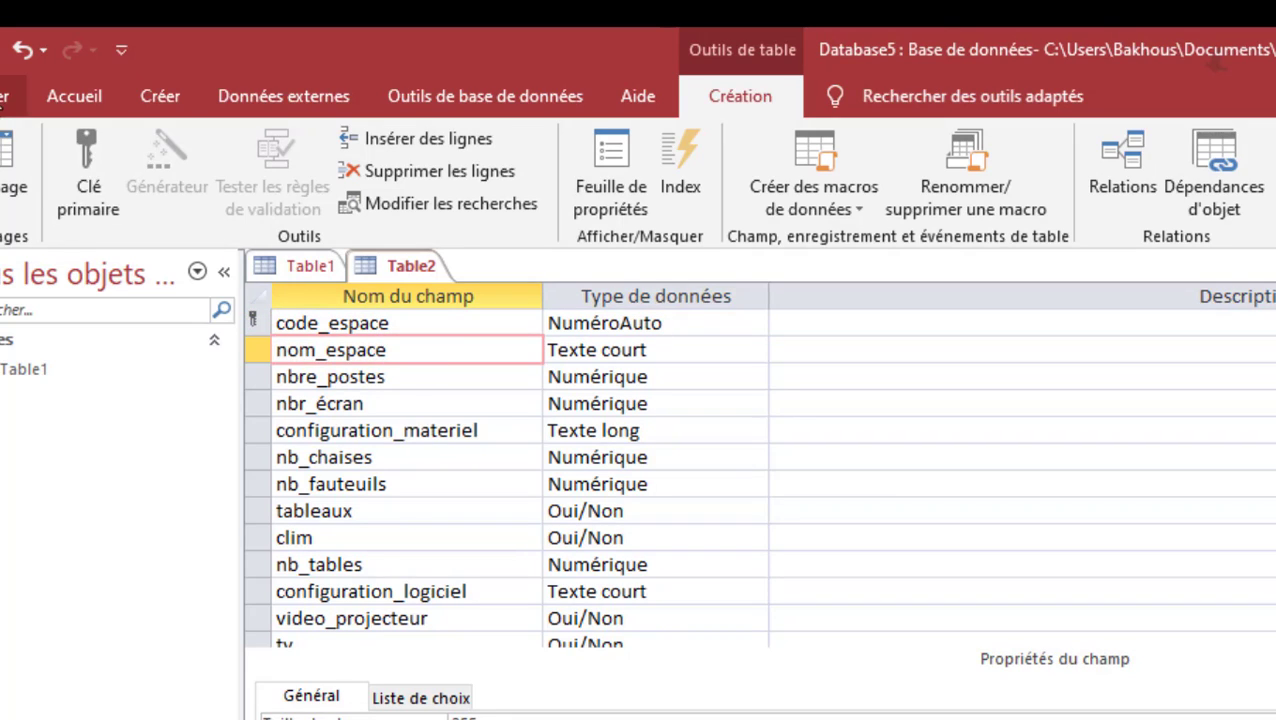
Save the table under the name patrimoine
key("ctrl+s")
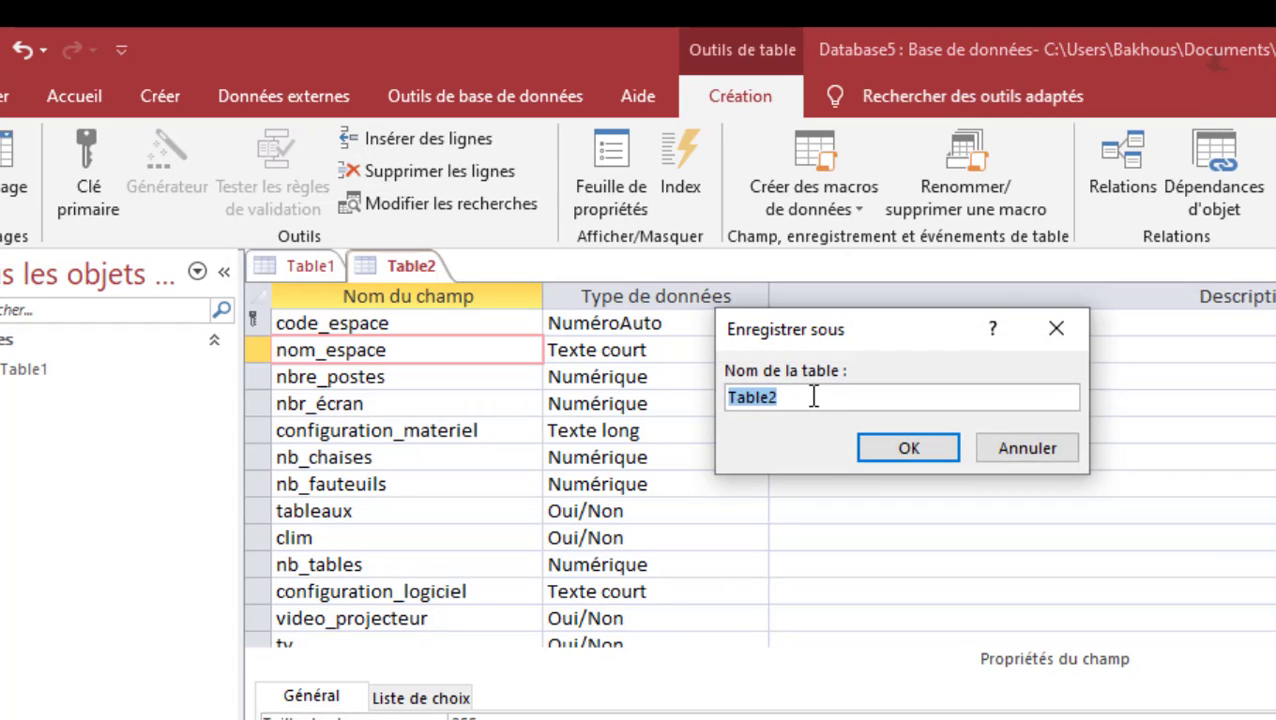
type("patr")
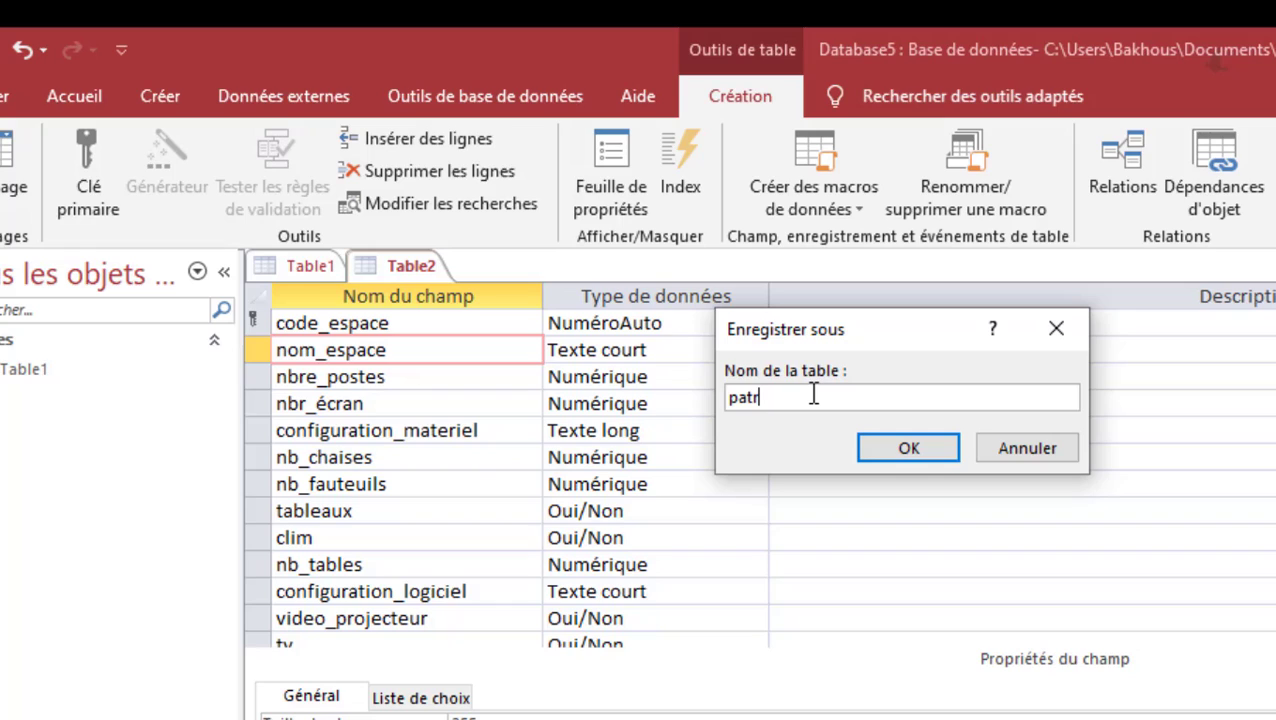
key("BackSpace")
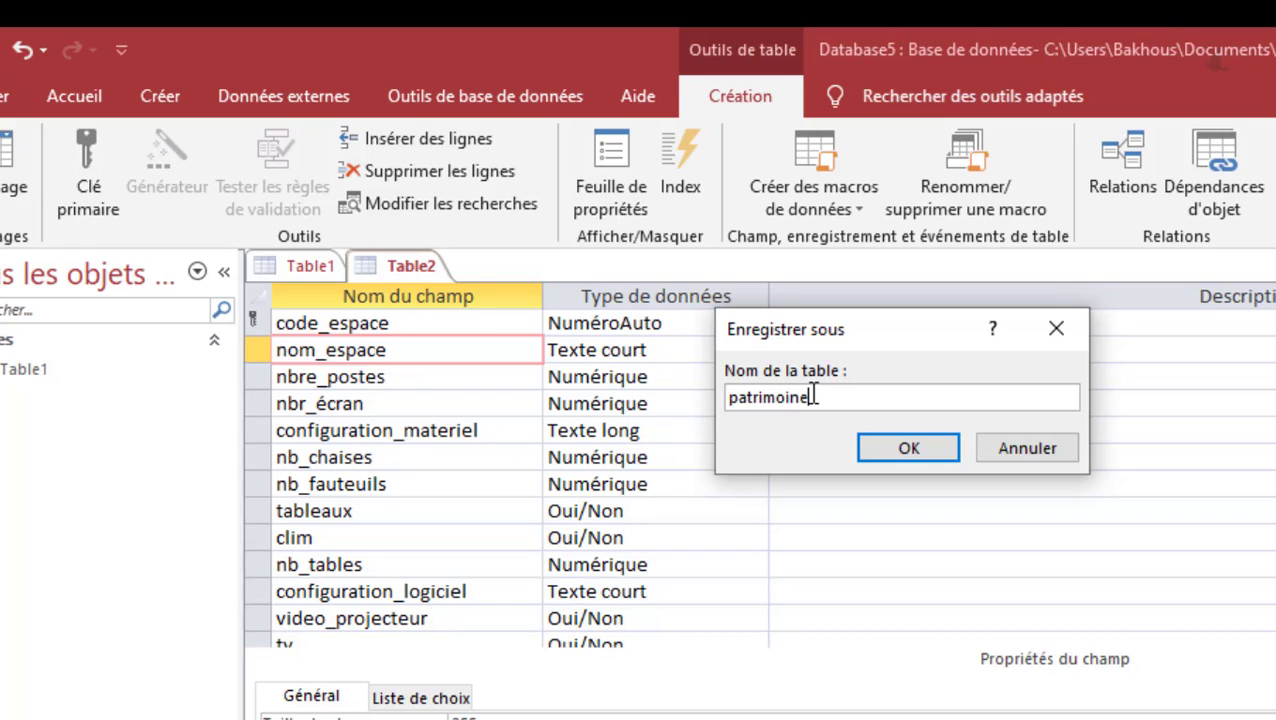
left_click(895, 446)
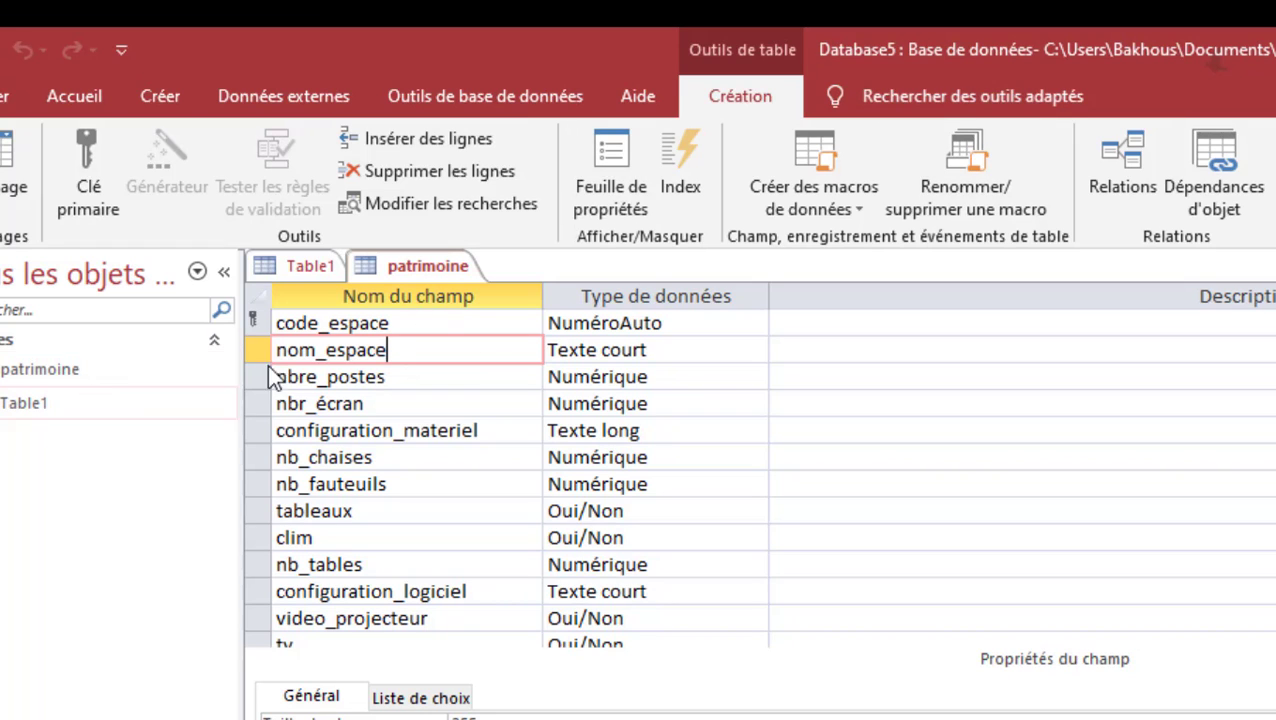
Close the patrimoine design and Table1, and reopen the patrimoine table for data entry
key("ctrl+w")
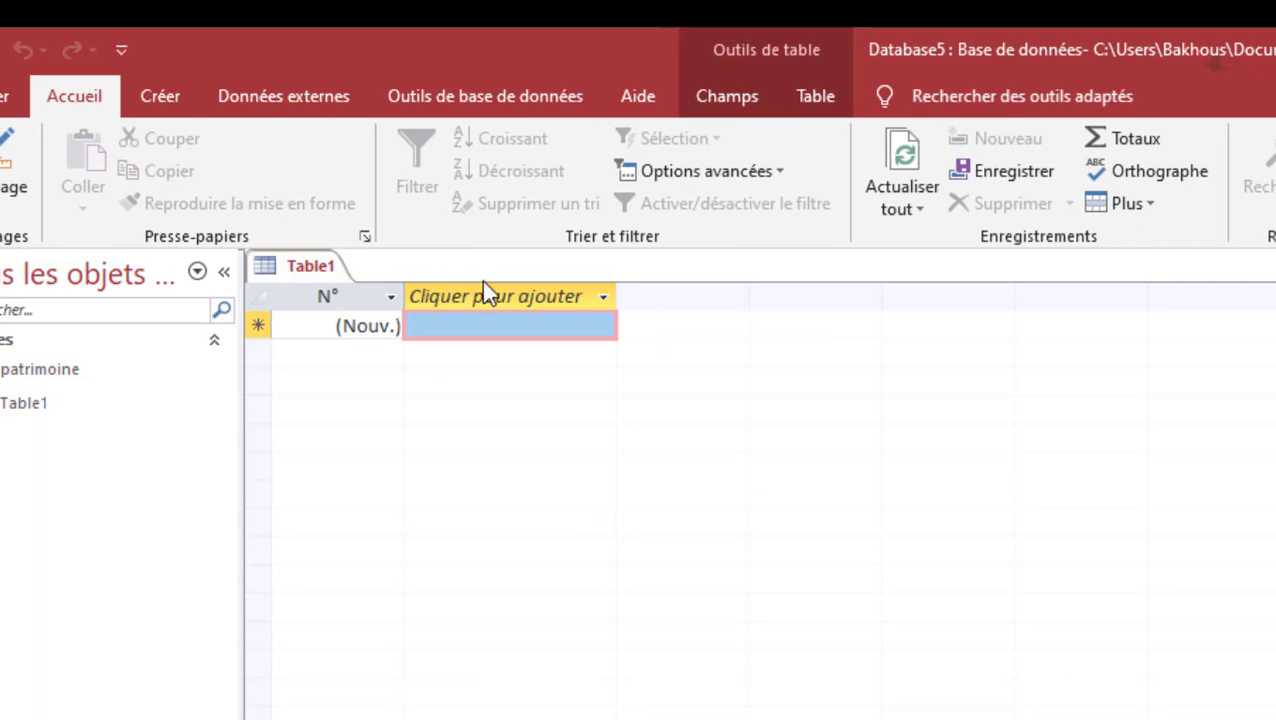
key("ctrl+w")
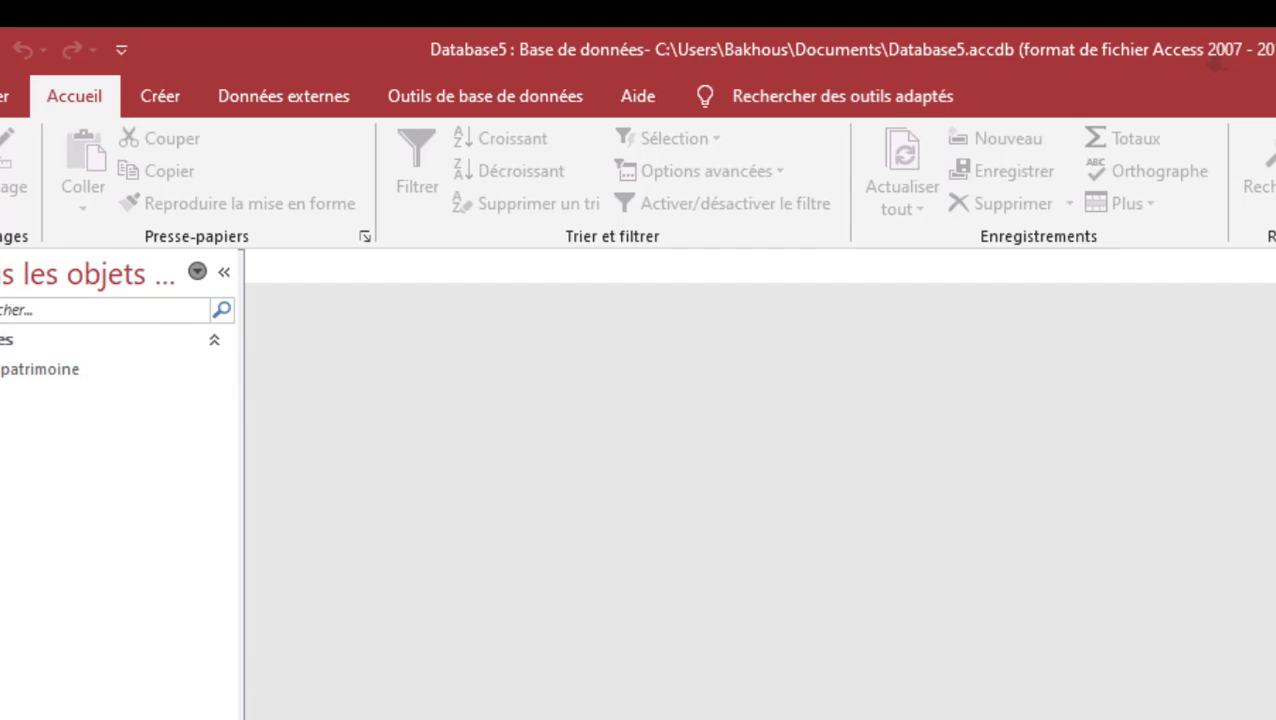
left_click(84, 368)
double_click(62, 372)
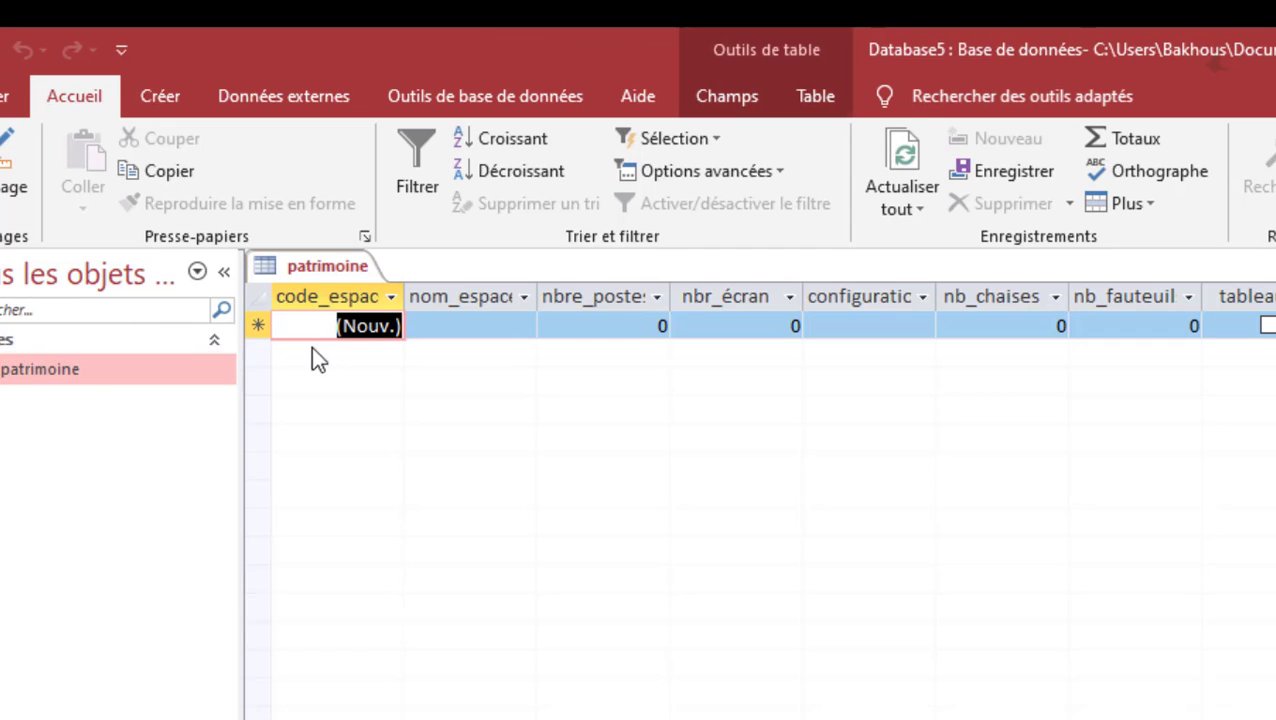
Widen the nom_espace column and start the first record with nom_espace acceuil, nbre_postes 1 and nbr_écran 1
left_click(484, 327)
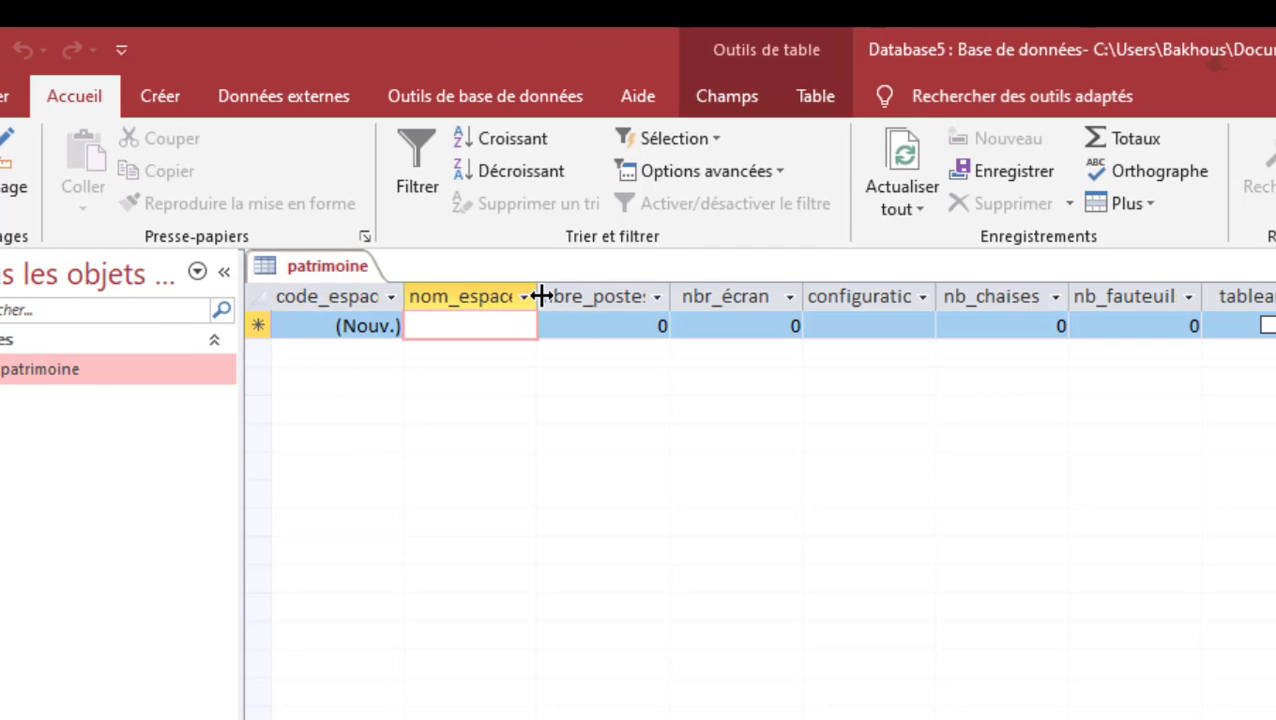
left_click_drag(539, 296, 631, 295)
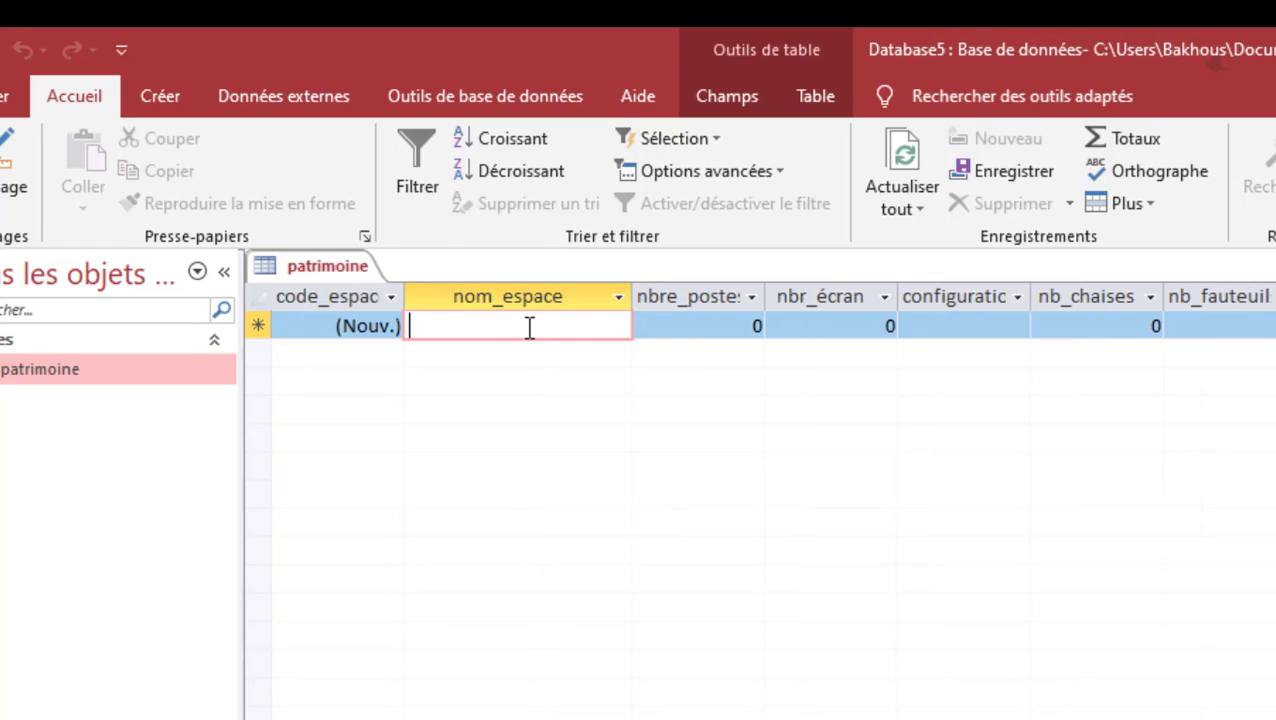
type("acceuil")
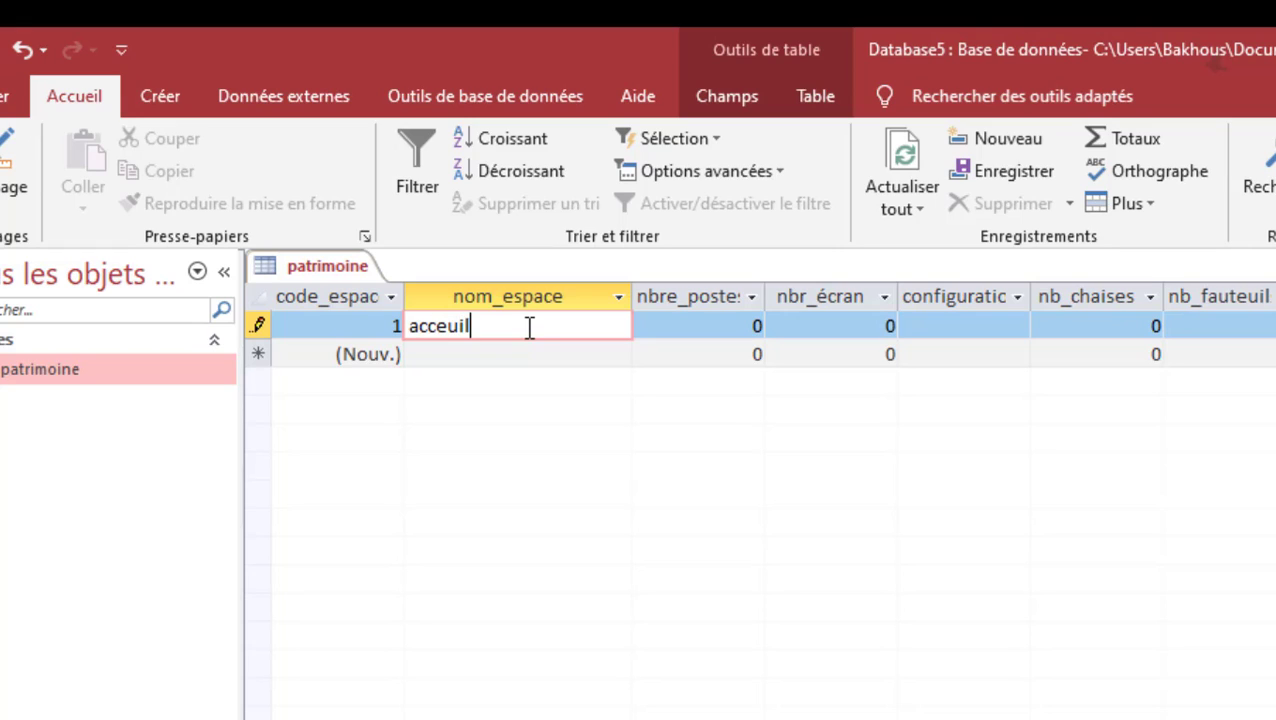
key("Tab")
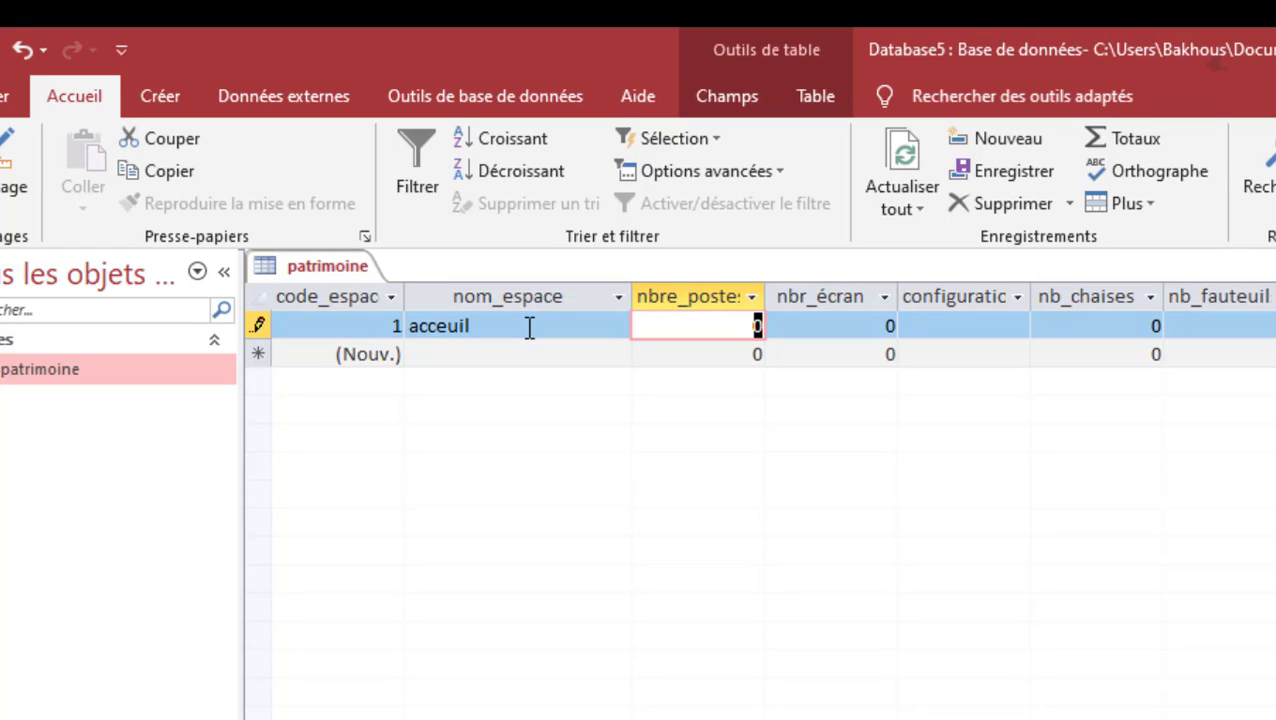
type("1")
key("Tab")
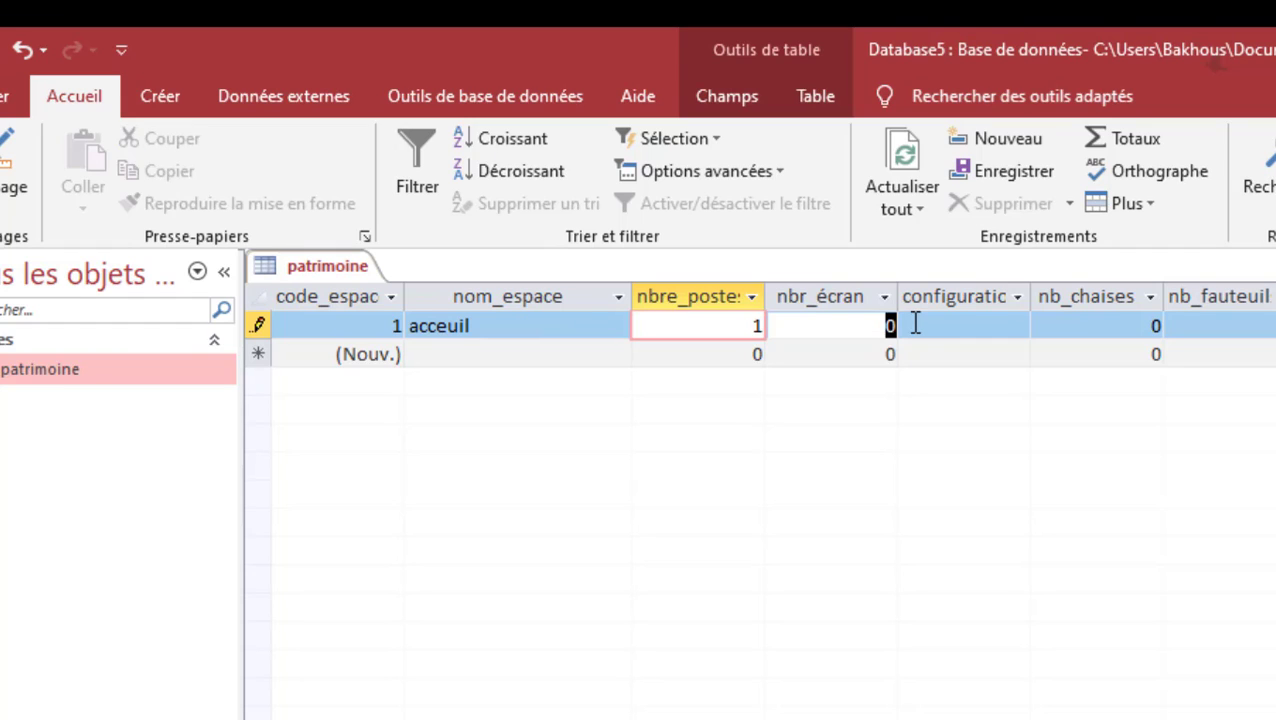
type("1")
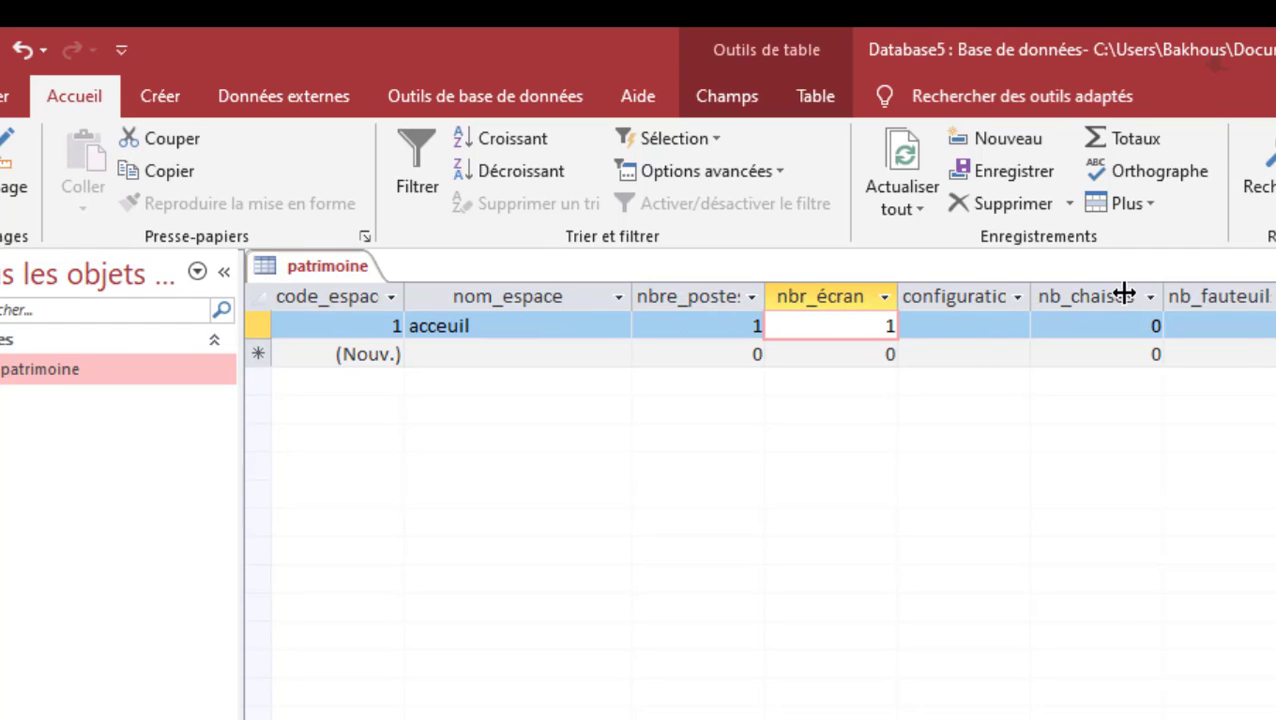
Widen the configuration_materiel column and enter HP i5 - 1to - 8go for the acceuil record
left_click_drag(1030, 296, 1122, 292)
left_click(1059, 327)
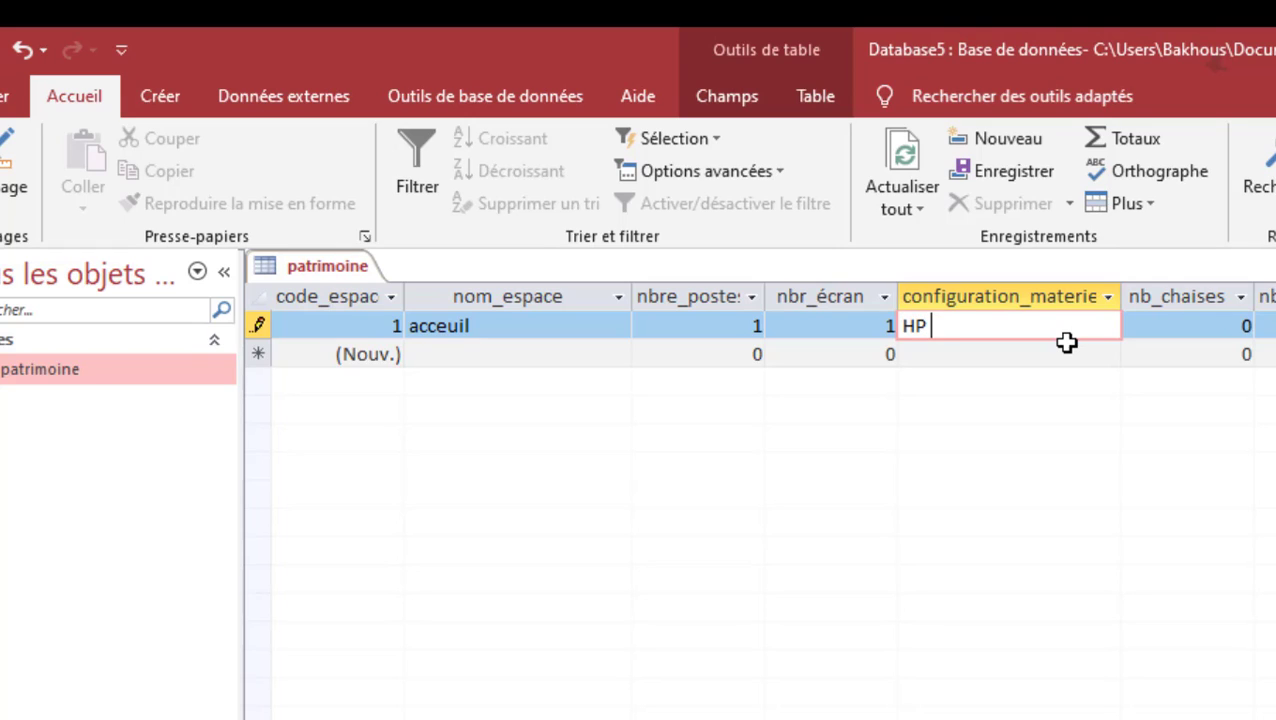
type("HP i5 - 1to - 8go")
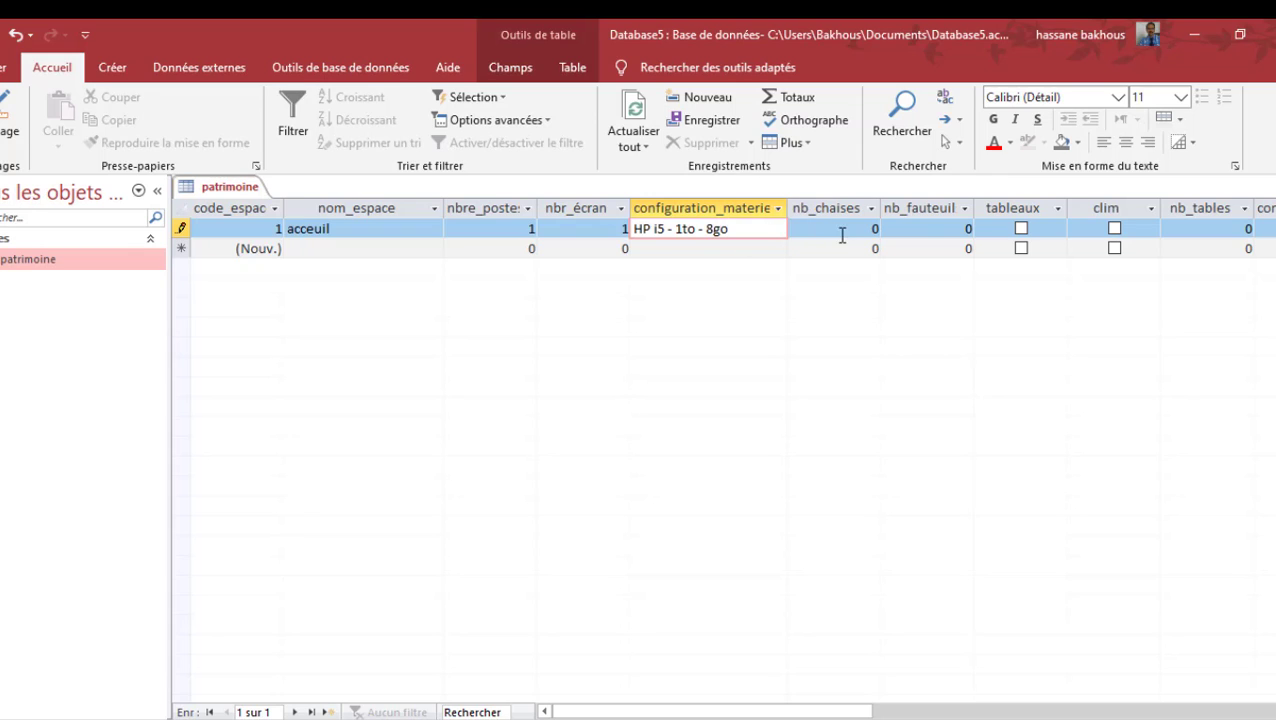
Set nb_chaises to 4 and nb_fauteuils to 2 for the acceuil record, and mark clim as yes
key("Tab")
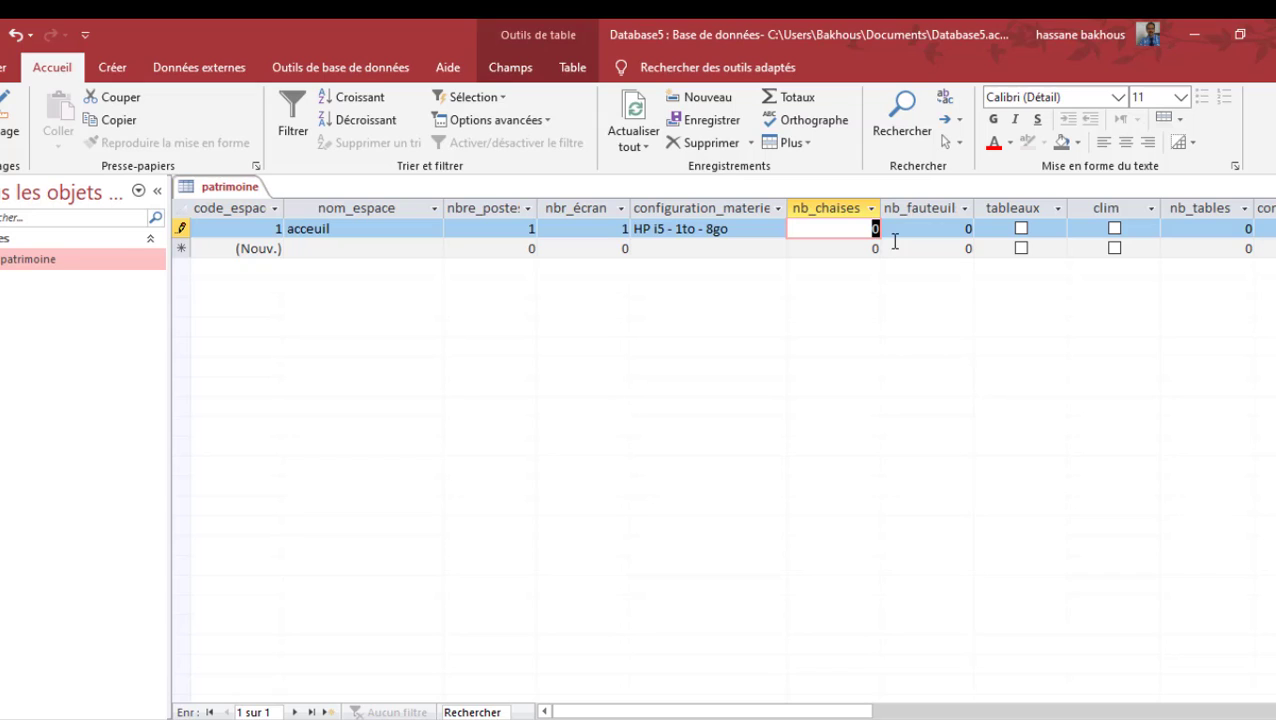
type("4")
key("Tab")
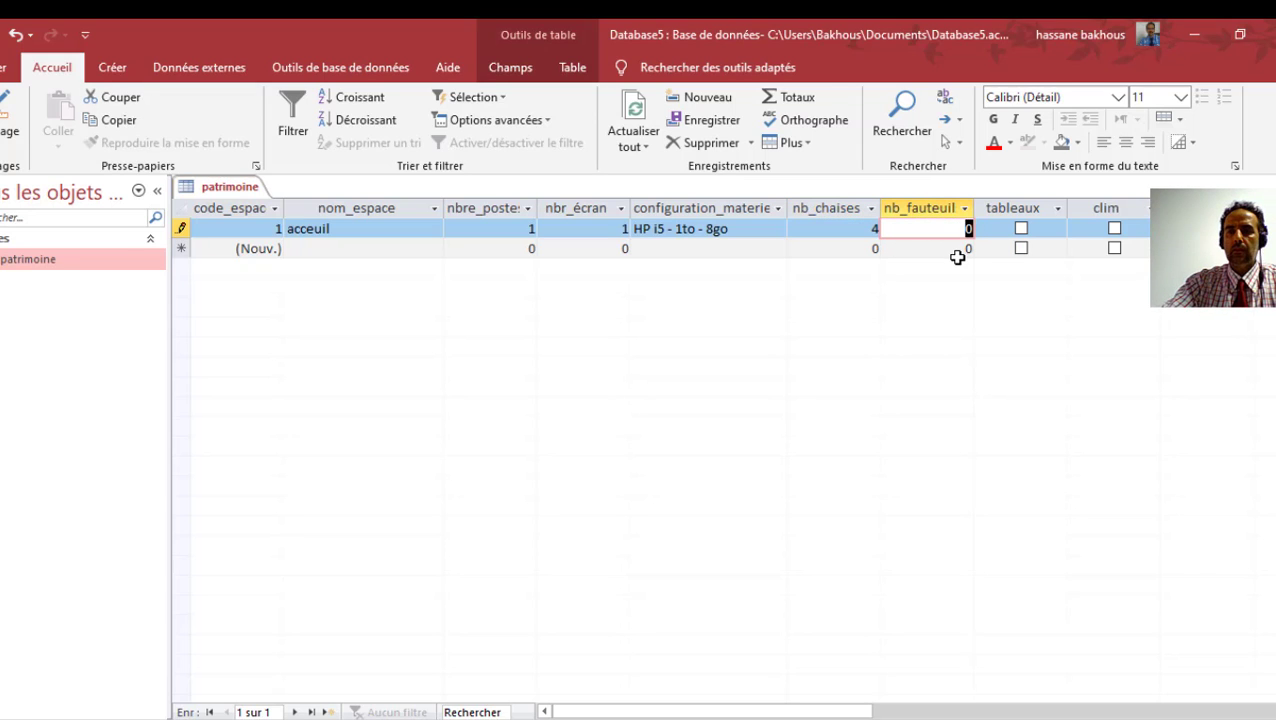
type("1")
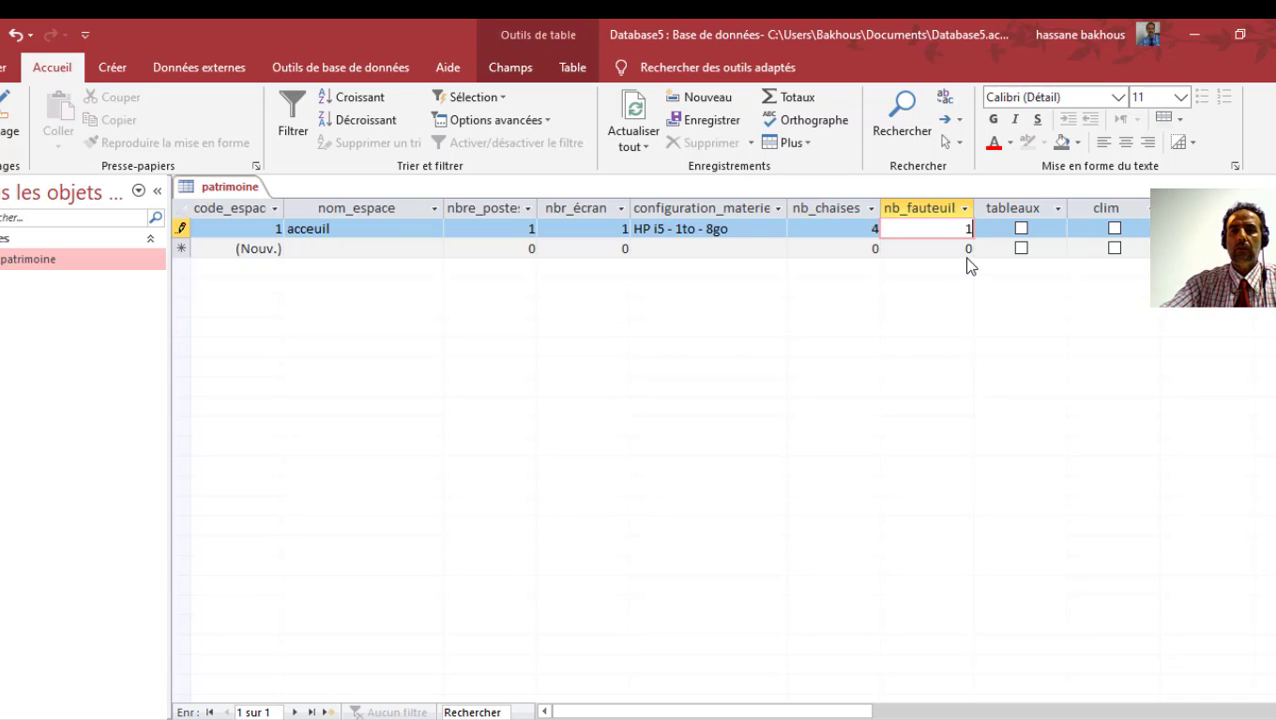
key("BackSpace")
type("2")
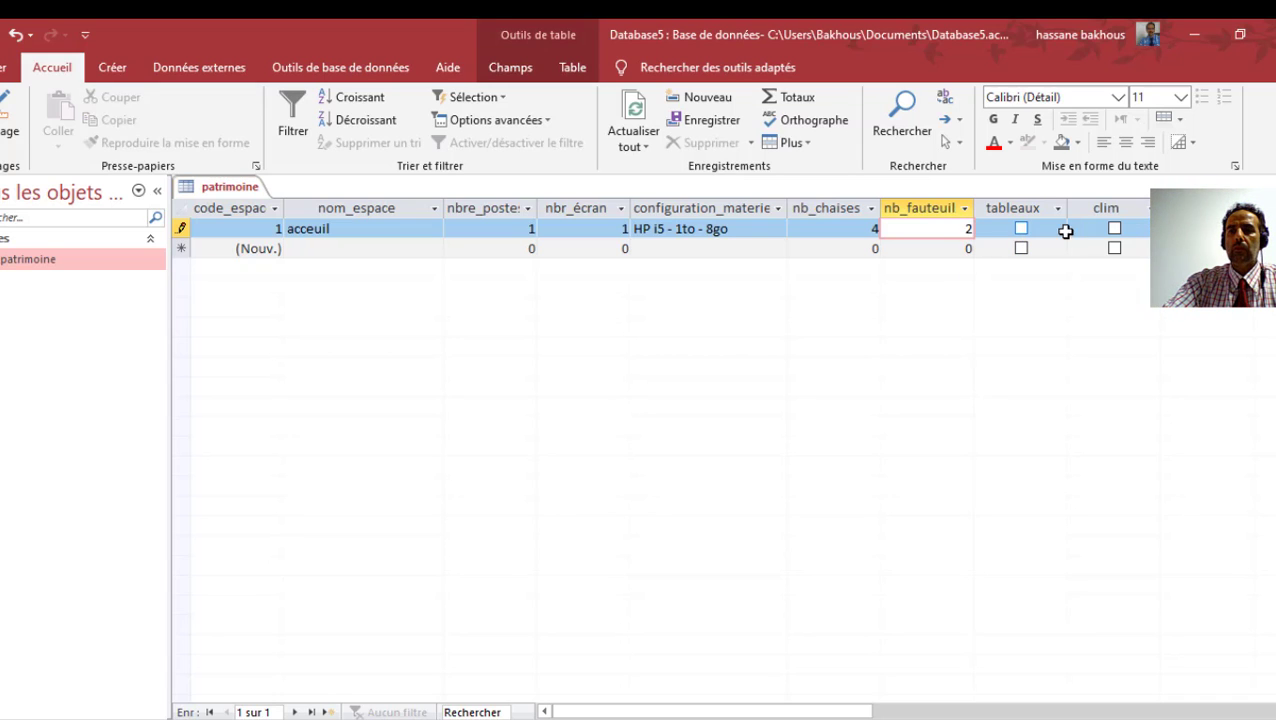
left_click(1114, 229)
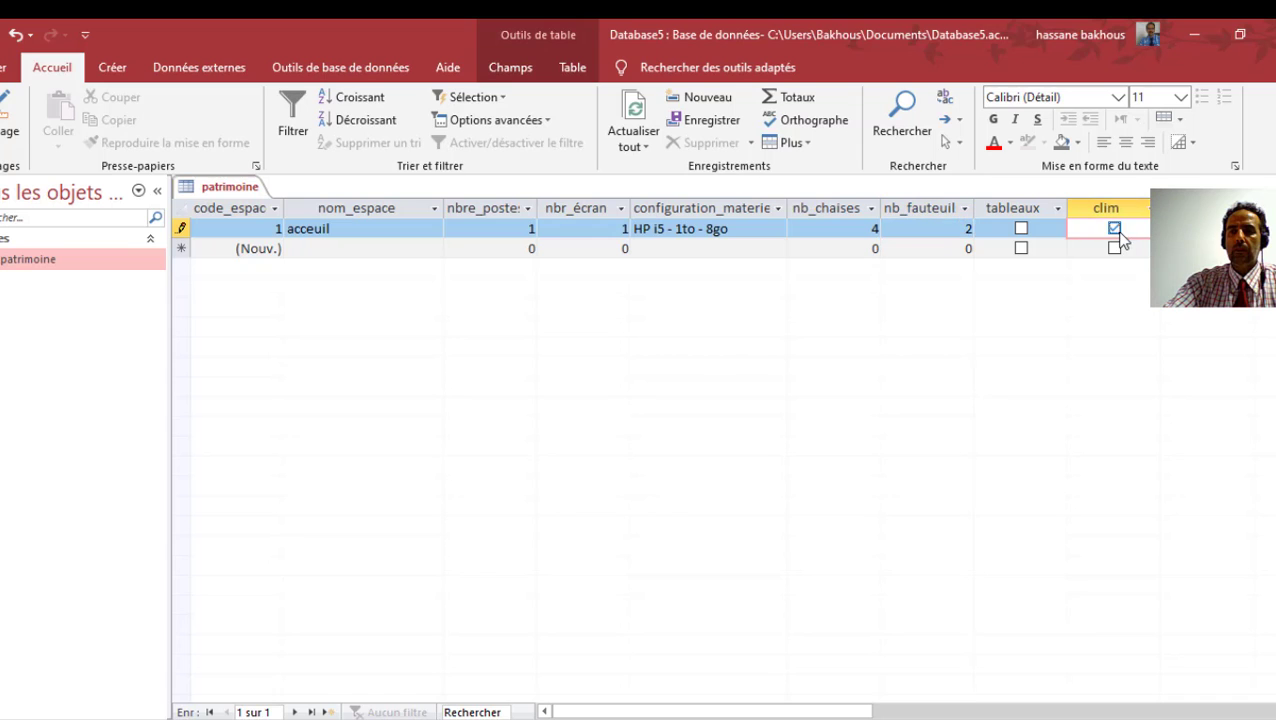
Widen the configuration_logiciel column and enter Win10 + Office2019 + AV + Opera for the acceuil record
scroll(778, 340, "right", 5)
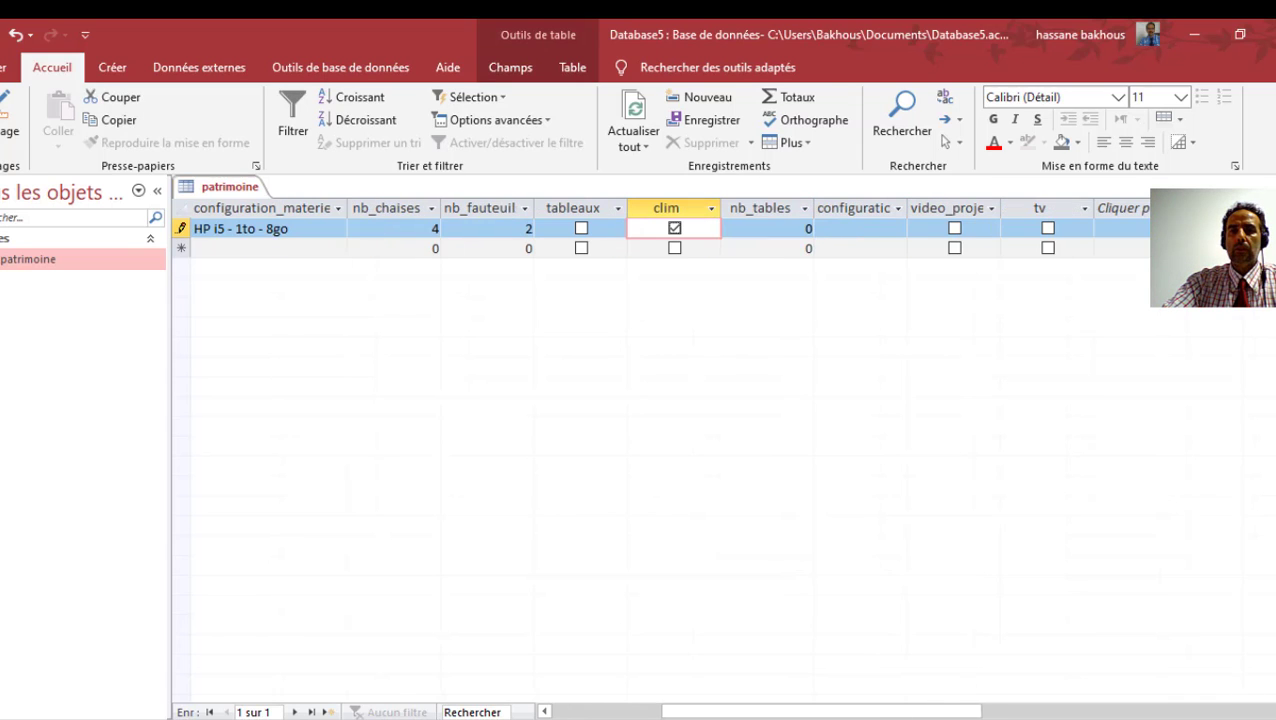
left_click(791, 228)
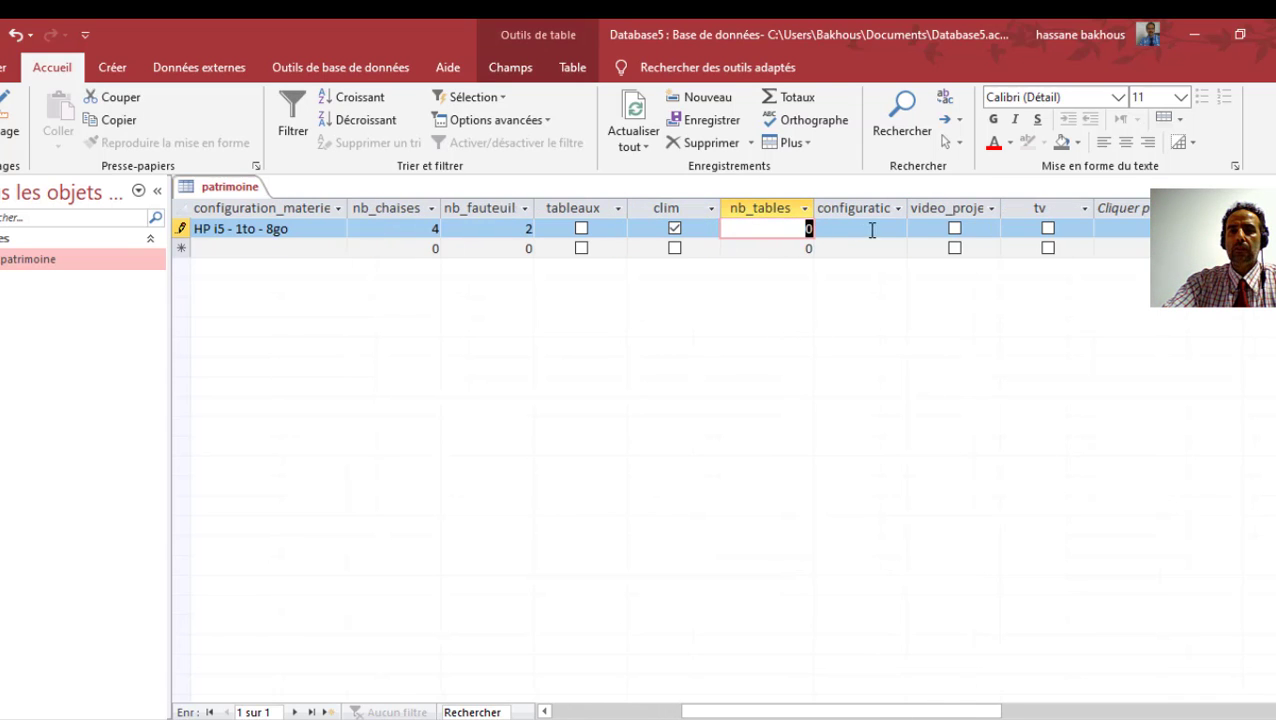
left_click(900, 228)
left_click_drag(908, 201, 1008, 204)
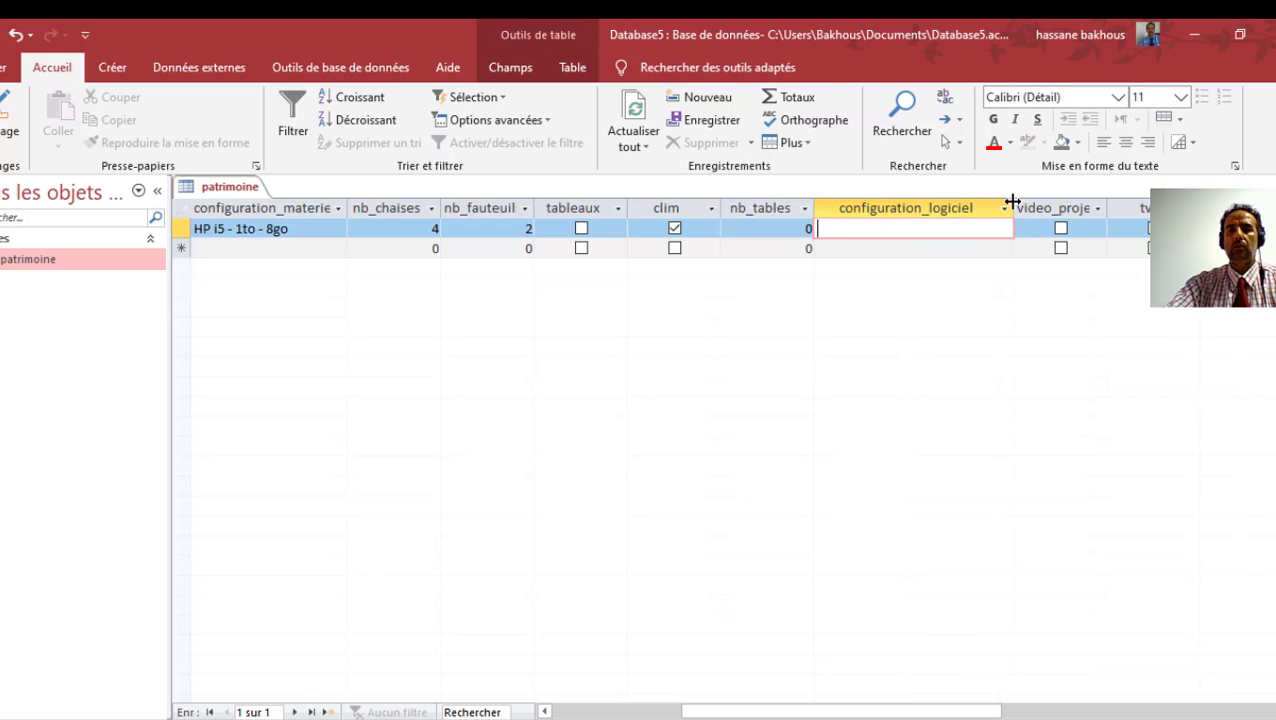
left_click(924, 232)
left_click(921, 229)
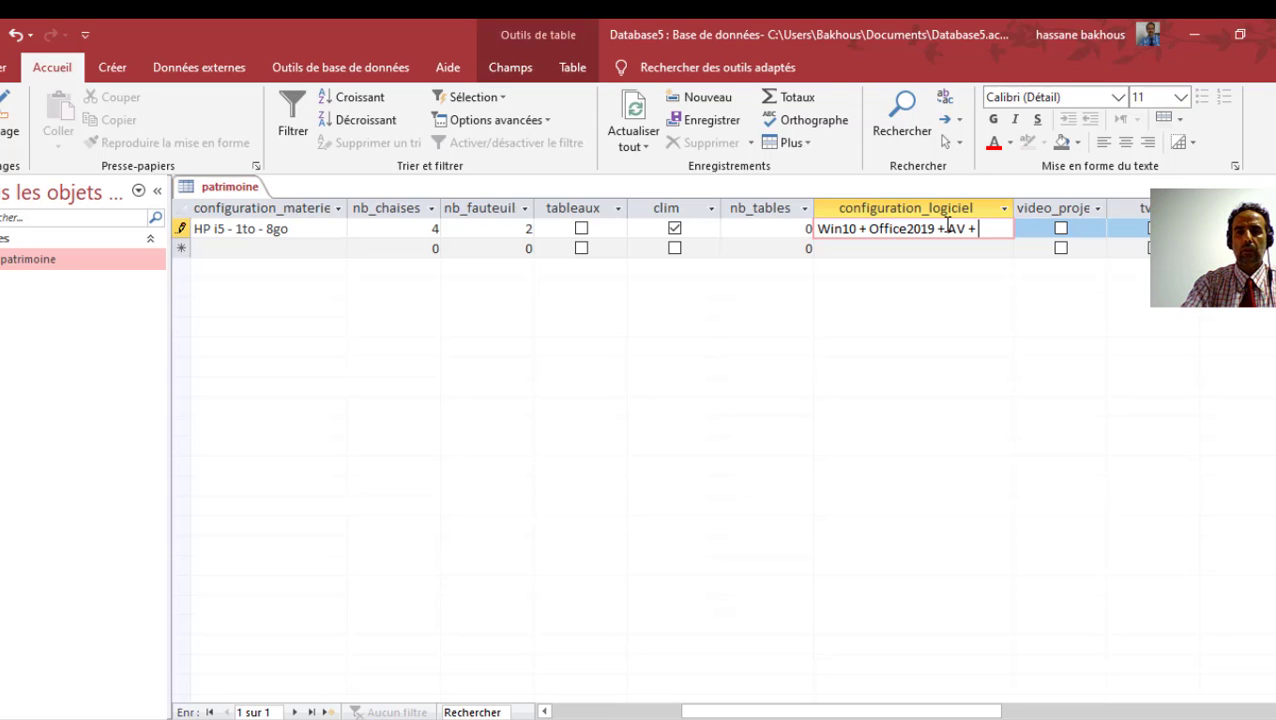
type("a")
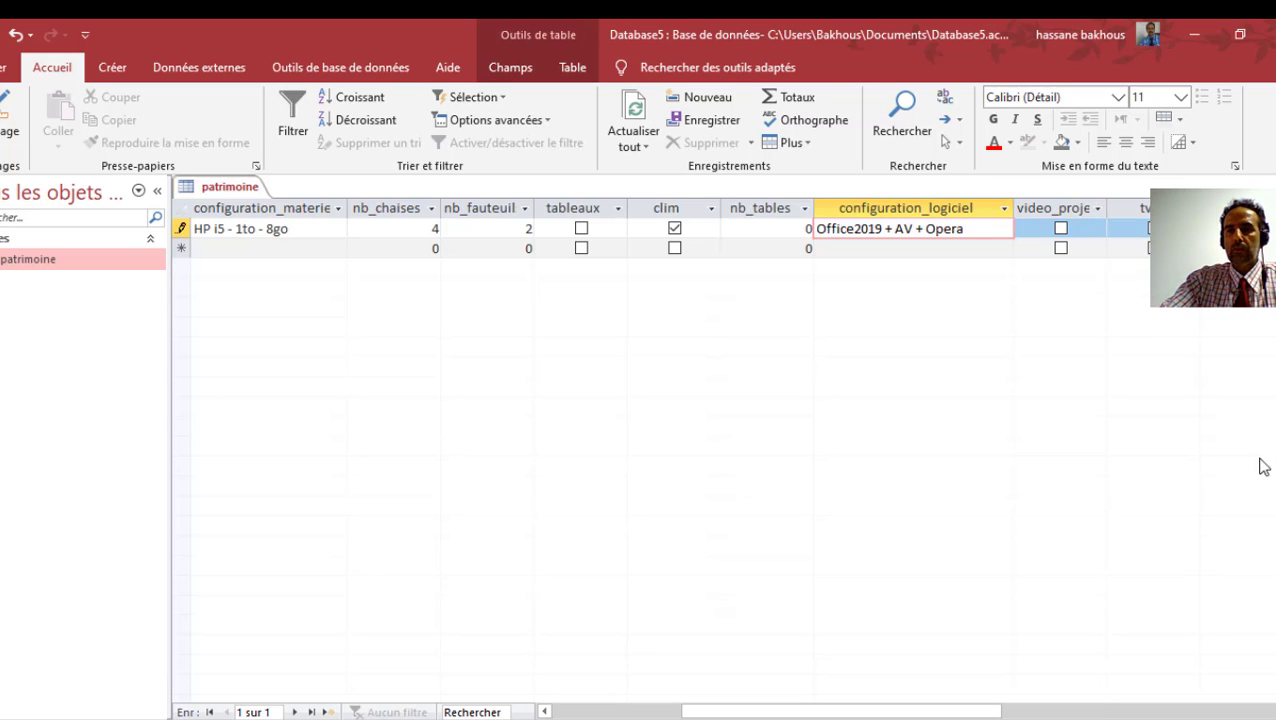
Mark the tv field as yes for the acceuil record
key("Tab")
key("Tab")
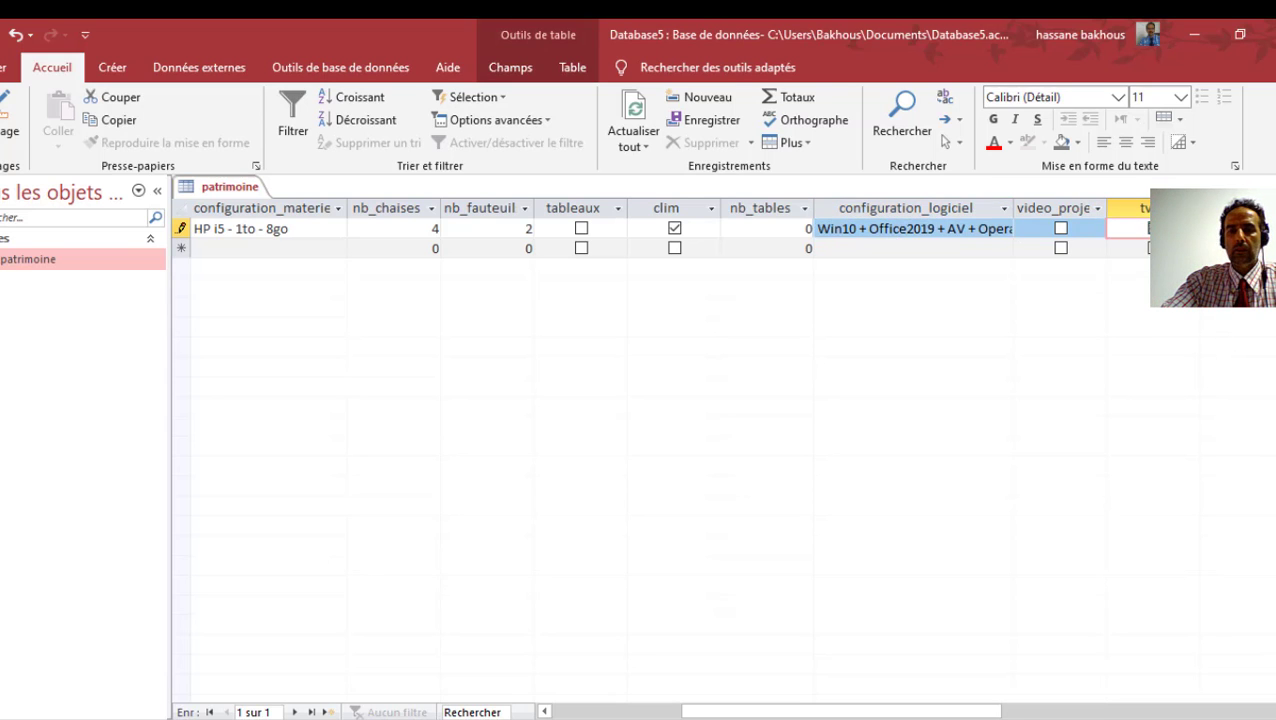
key("space")
Leave the completed record for the new empty row and close the patrimoine table
left_click_drag(825, 716, 559, 697)
left_click(349, 249)
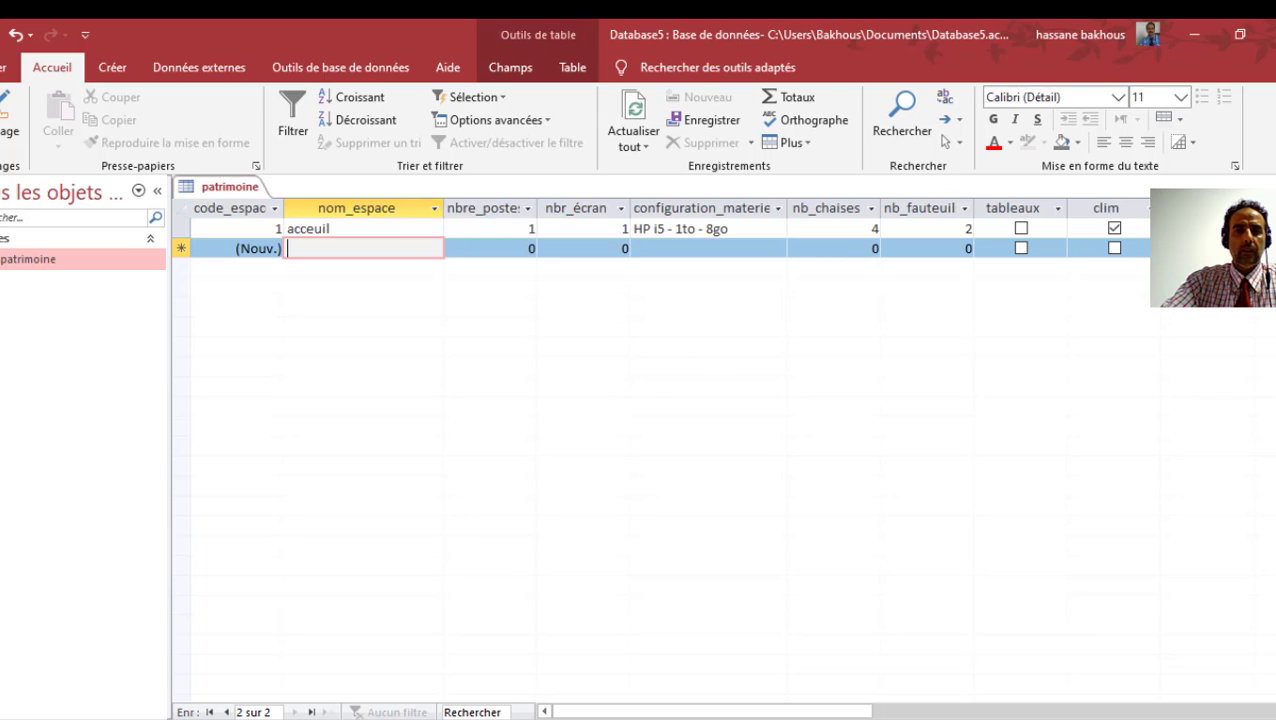
key("ctrl+w")
left_click(541, 447)
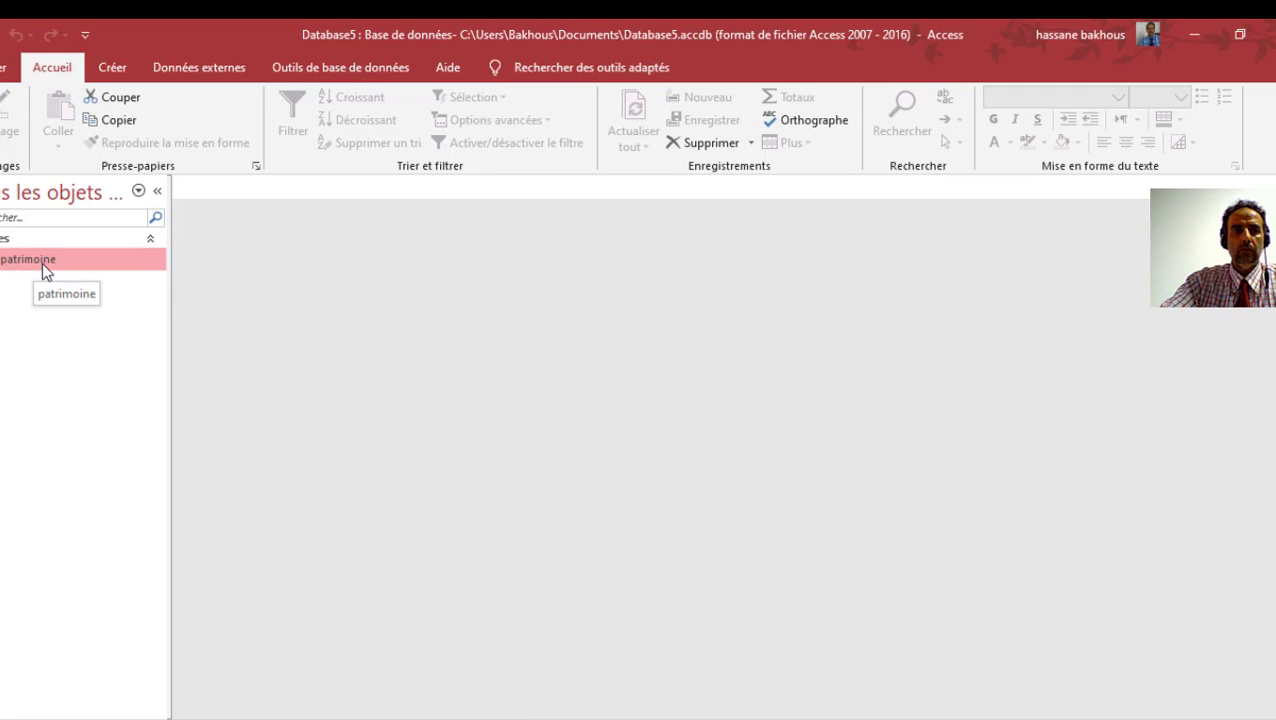
Create a blank form in design mode and list the available fields of the patrimoine table
left_click(130, 72)
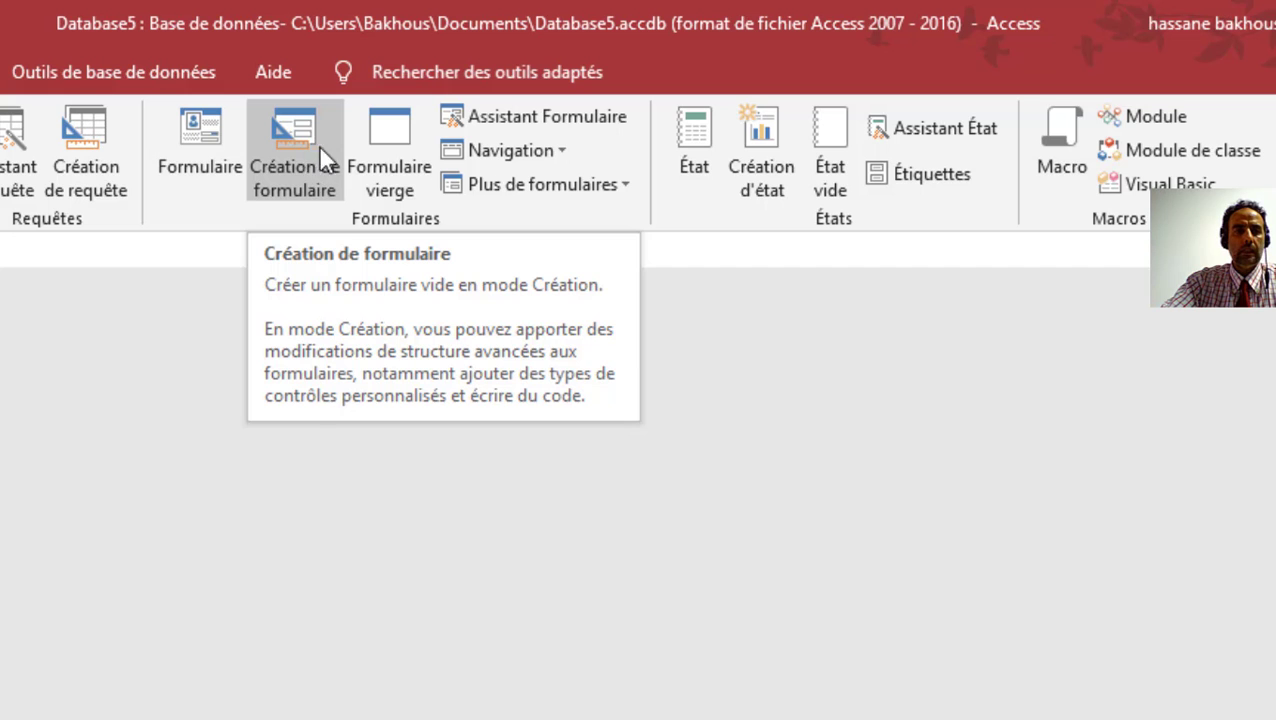
left_click(287, 142)
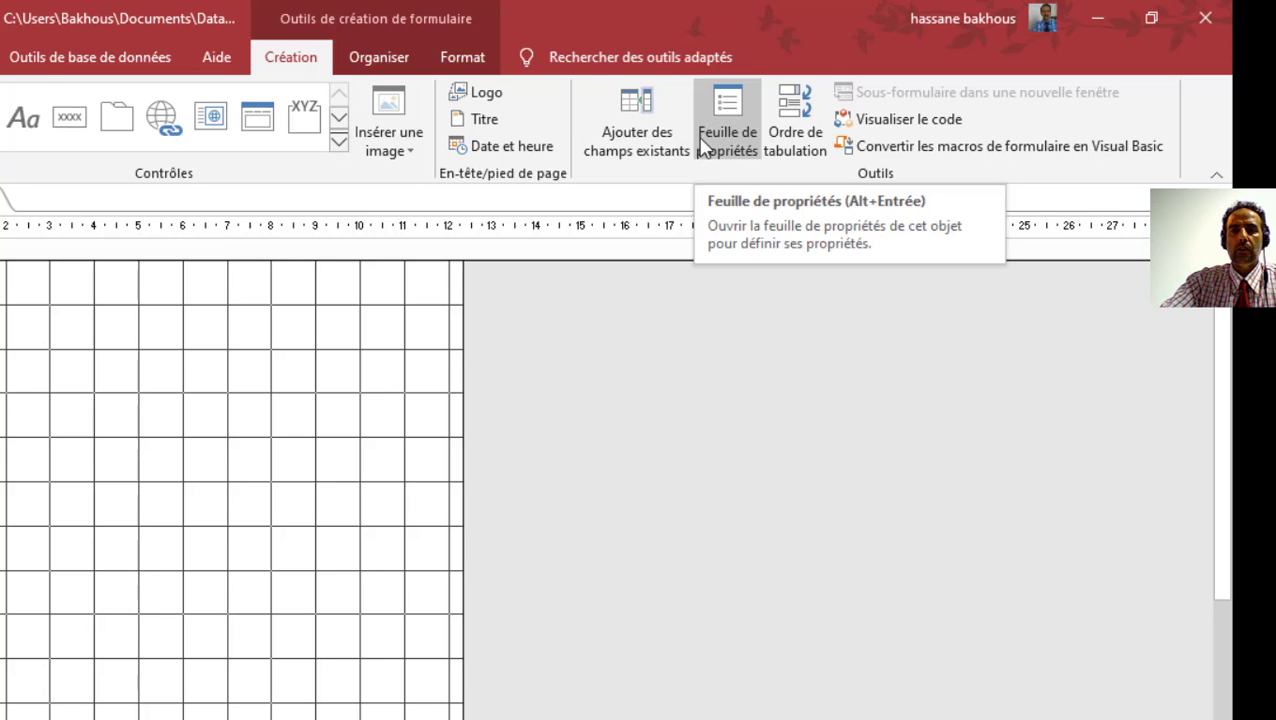
left_click(648, 120)
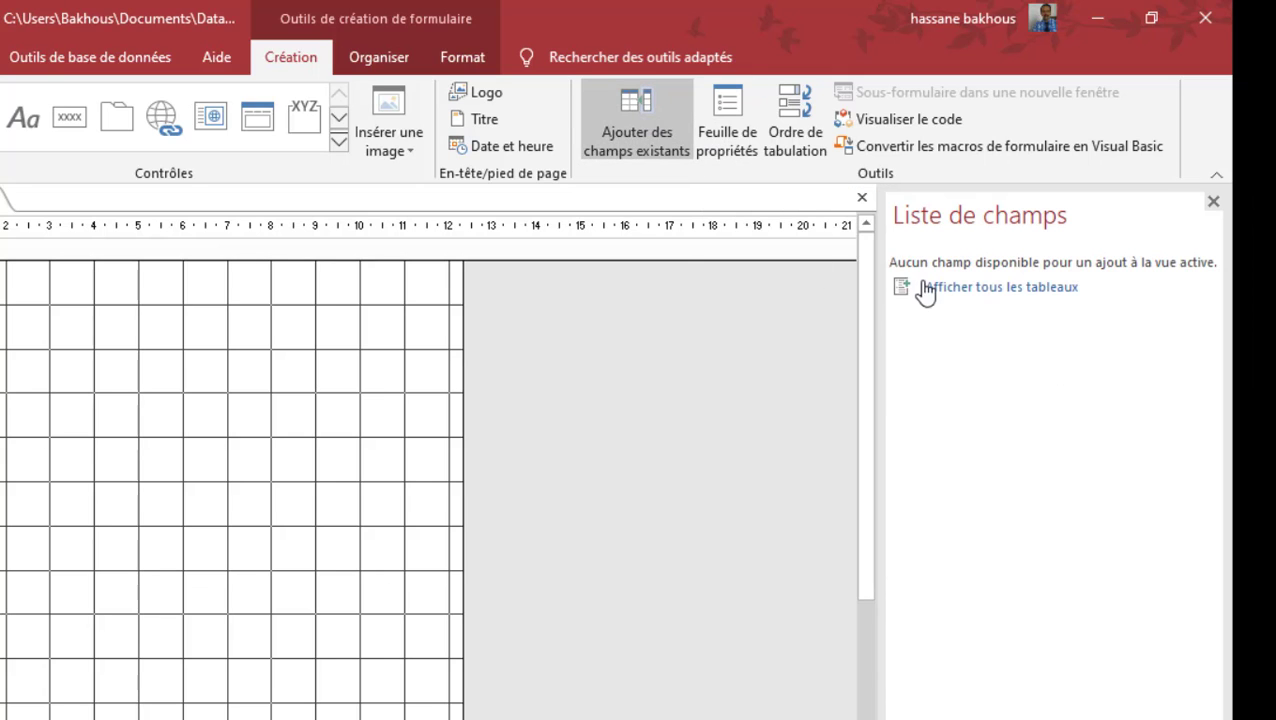
left_click(930, 292)
left_click(901, 306)
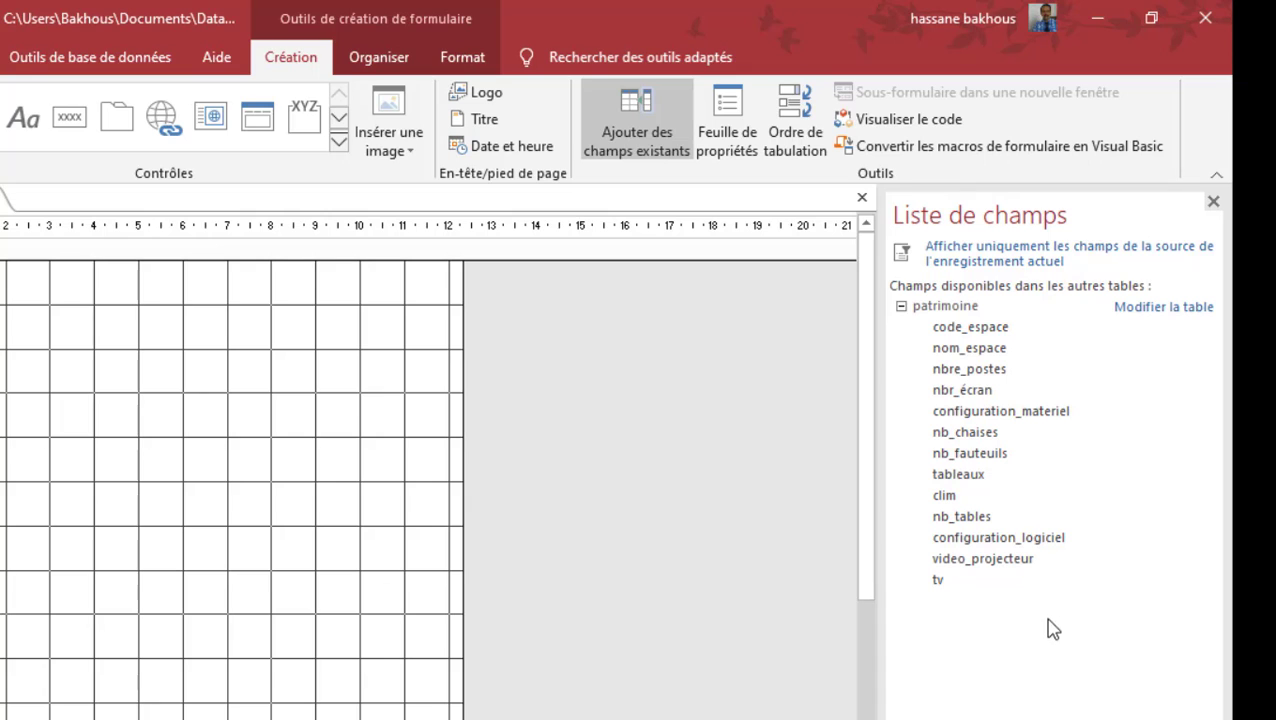
double_click(970, 314)
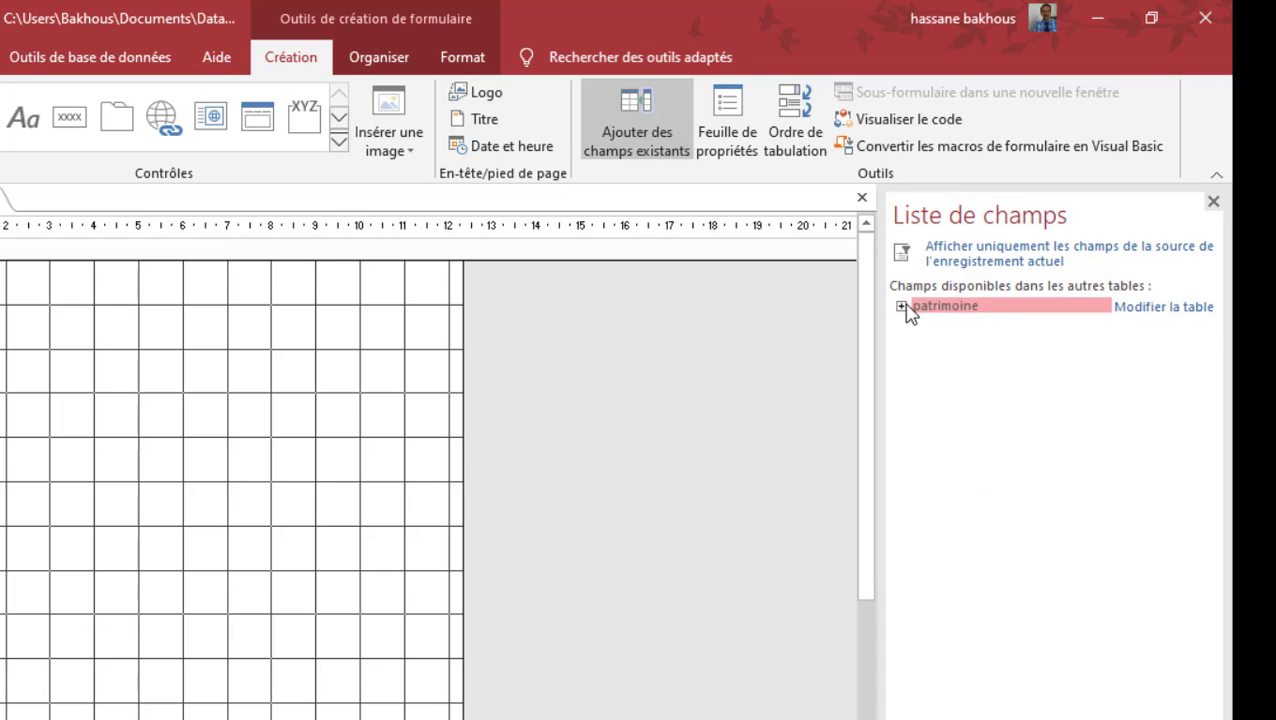
left_click(902, 308)
Add the code_espace, nom_espace, nbr_écran, configuration_materiel and nbre_postes fields of the patrimoine table to the form
double_click(985, 330)
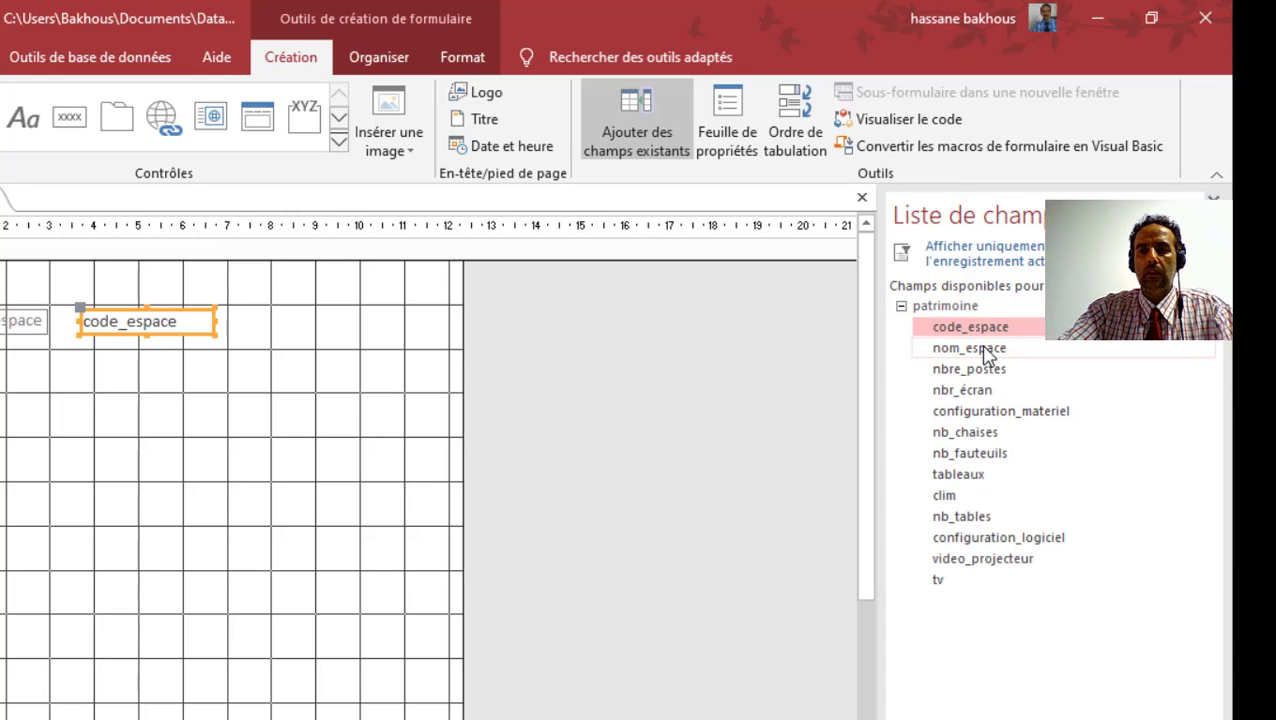
double_click(975, 348)
left_click(975, 369)
double_click(975, 390)
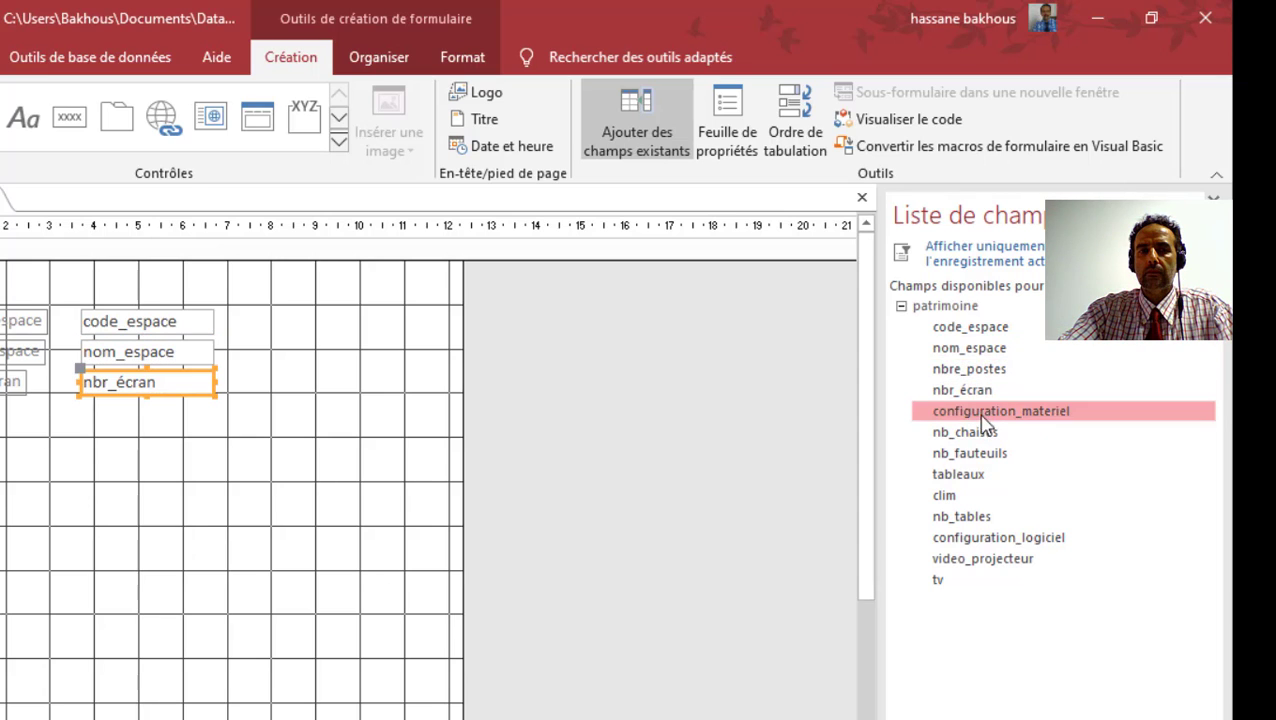
double_click(990, 411)
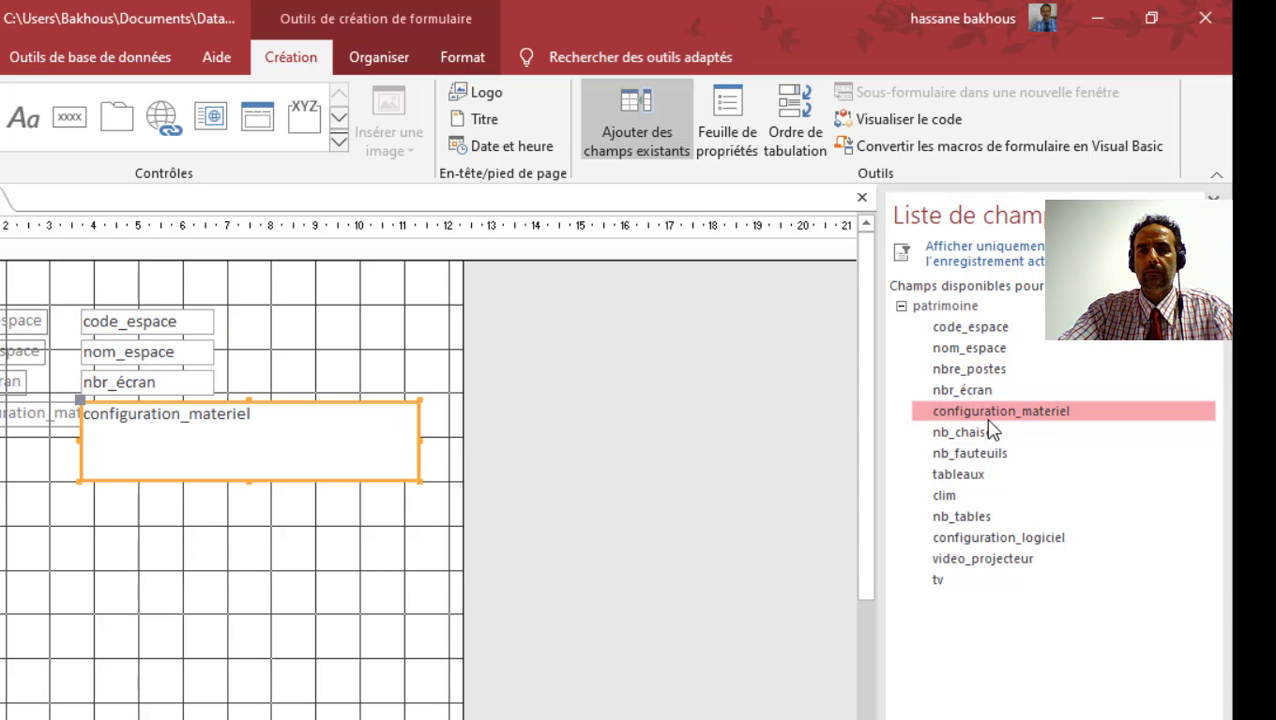
double_click(980, 369)
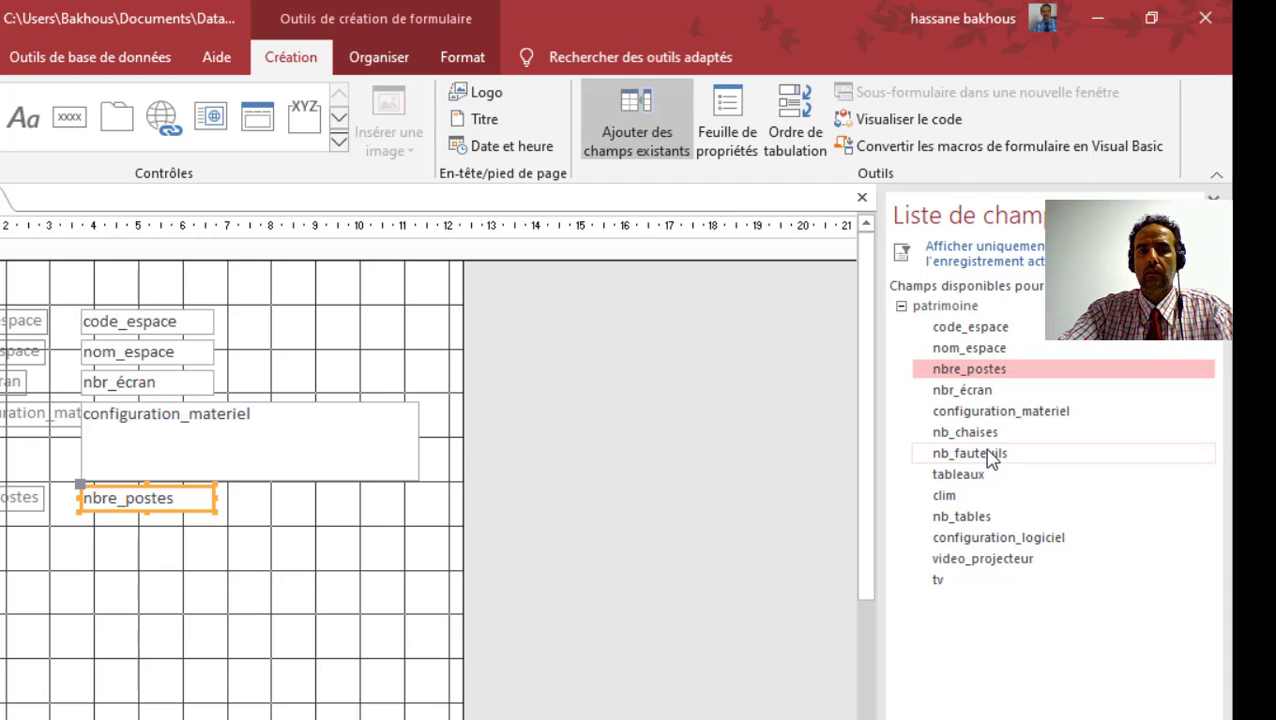
Add the nb_fauteuils, nb_chaises, tableaux, clim and nb_tables fields to the form
double_click(988, 455)
double_click(970, 432)
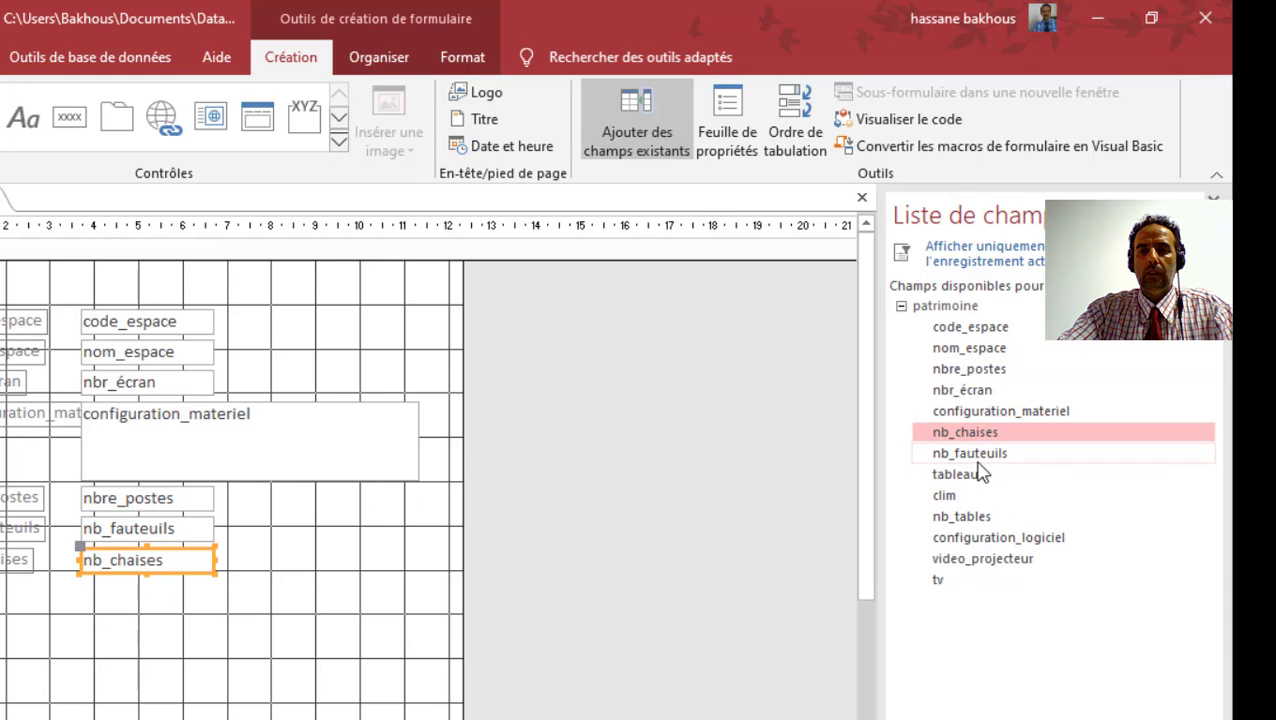
double_click(977, 478)
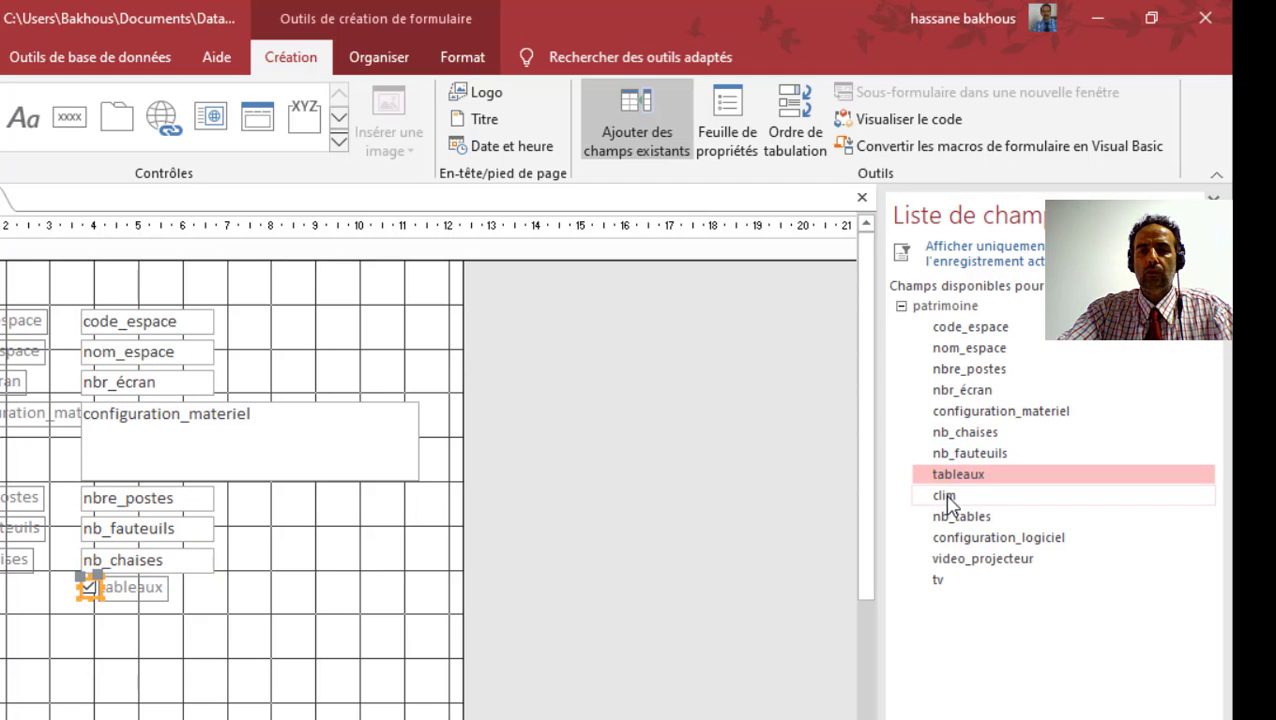
double_click(945, 496)
double_click(960, 518)
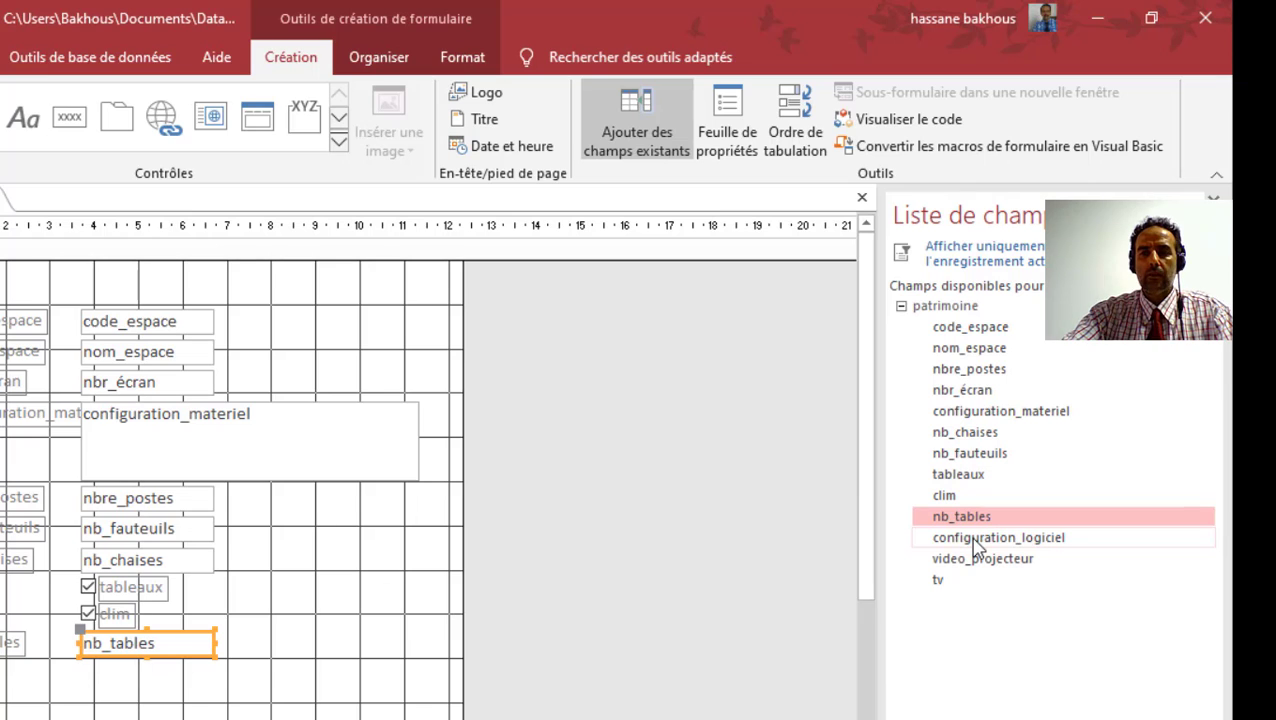
Add the configuration_logiciel, video_projecteur and tv fields to the form
left_click(972, 540)
double_click(975, 545)
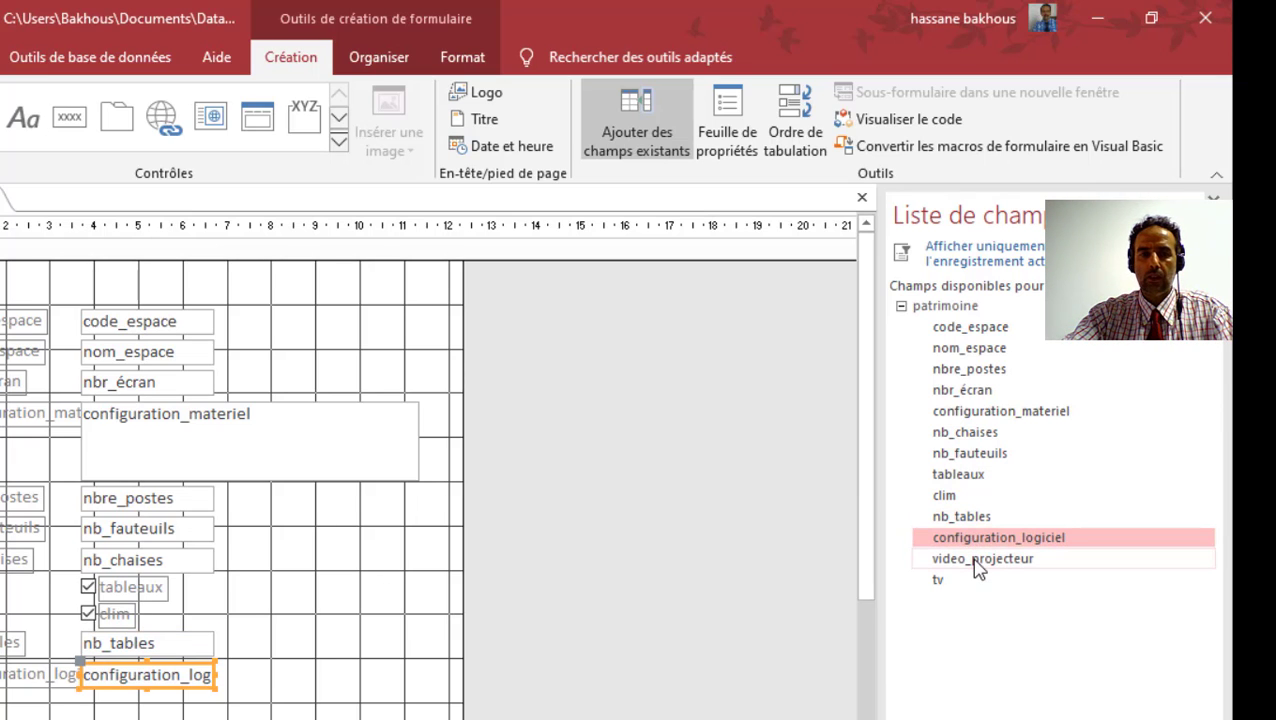
double_click(974, 560)
double_click(958, 585)
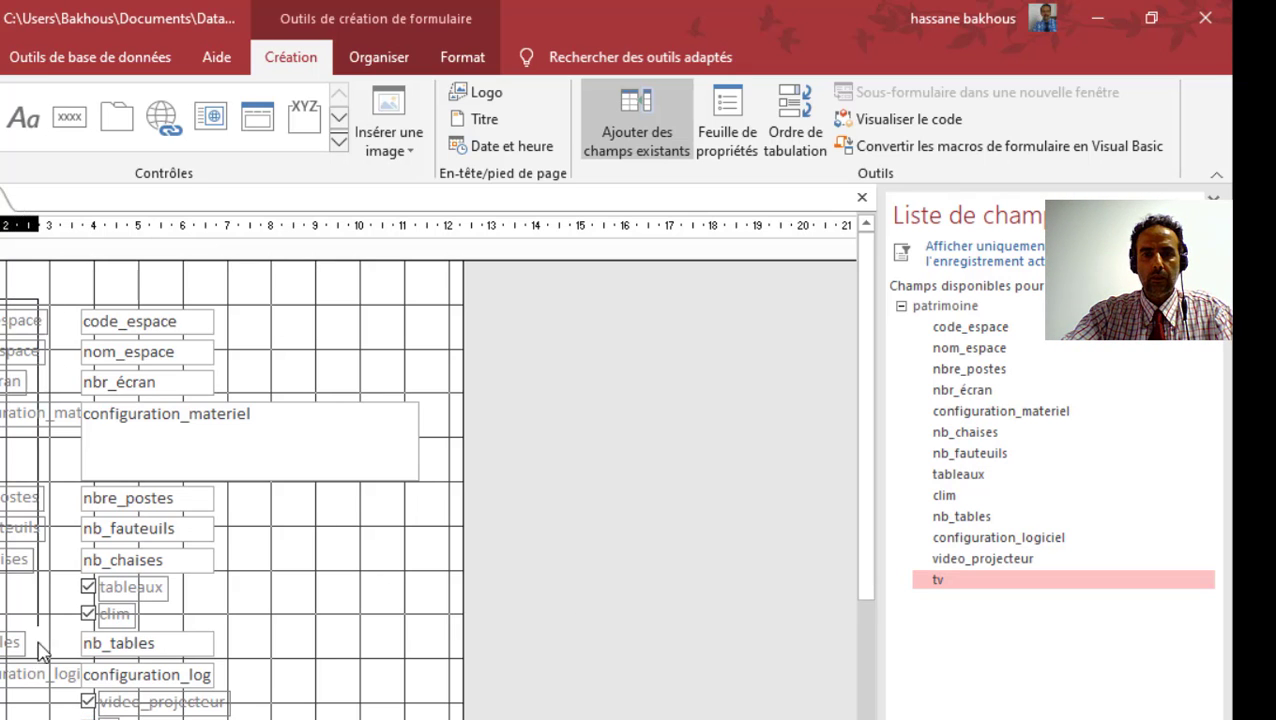
Widen the form to about 17.7 cm and group the tableaux, clim, video_projecteur and tv check boxes in its upper right area
left_click(421, 544)
left_click_drag(463, 525, 701, 541)
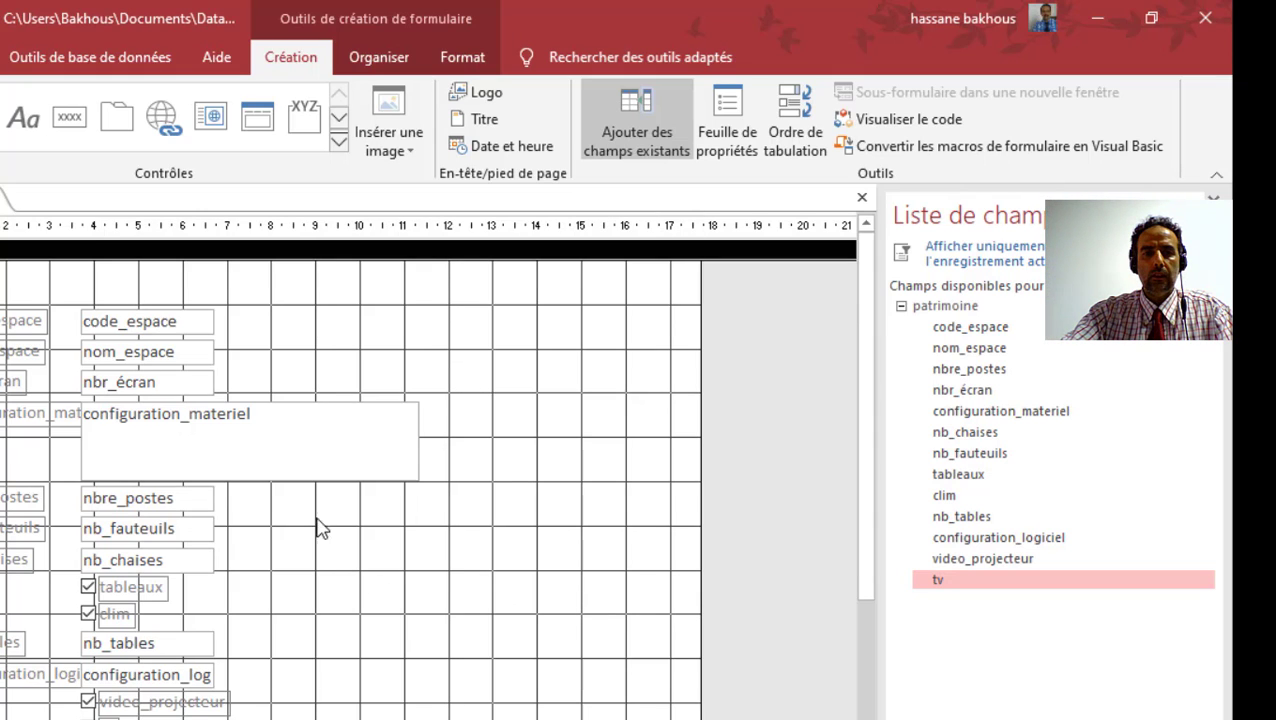
mouse_move(214, 618)
left_mouse_down()
mouse_move(63, 578)
mouse_move(416, 557)
mouse_move(541, 327)
mouse_move(527, 306)
left_mouse_up()
left_click_drag(248, 710, 514, 366)
left_click(319, 570)
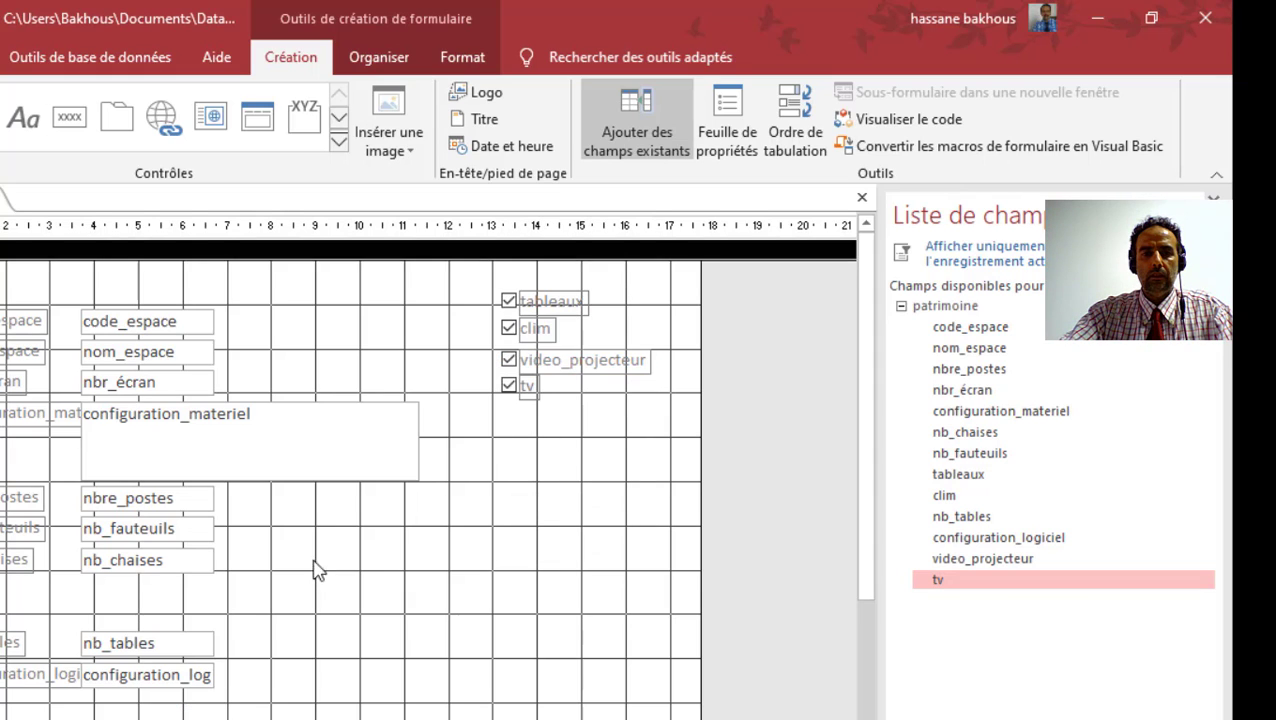
Move the nb_tables and configuration_logiciel fields up directly beneath nb_chaises
left_click_drag(268, 622, 5, 715)
left_click_drag(100, 651, 100, 598)
left_click(327, 581)
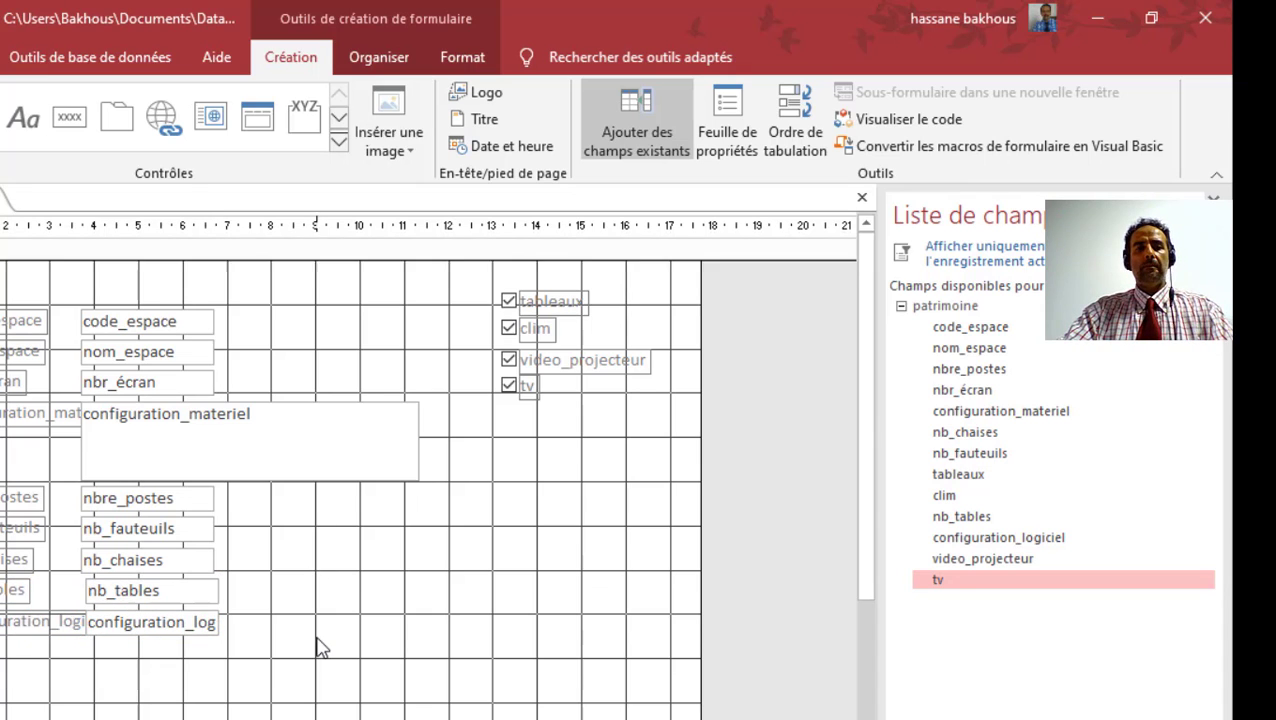
Enlarge the configuration_logiciel text box to nearly the width of the configuration_materiel box and make it taller
left_click(267, 422)
left_click(202, 620)
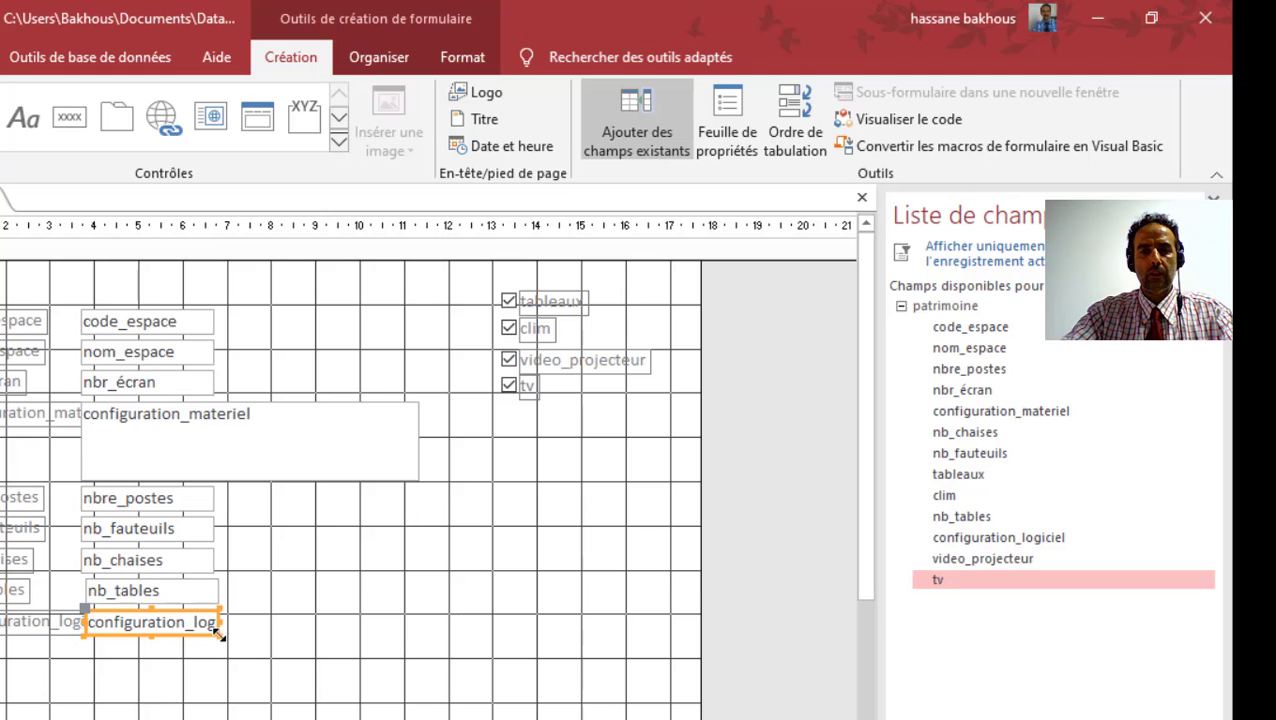
left_click_drag(219, 634, 417, 664)
left_click(450, 620)
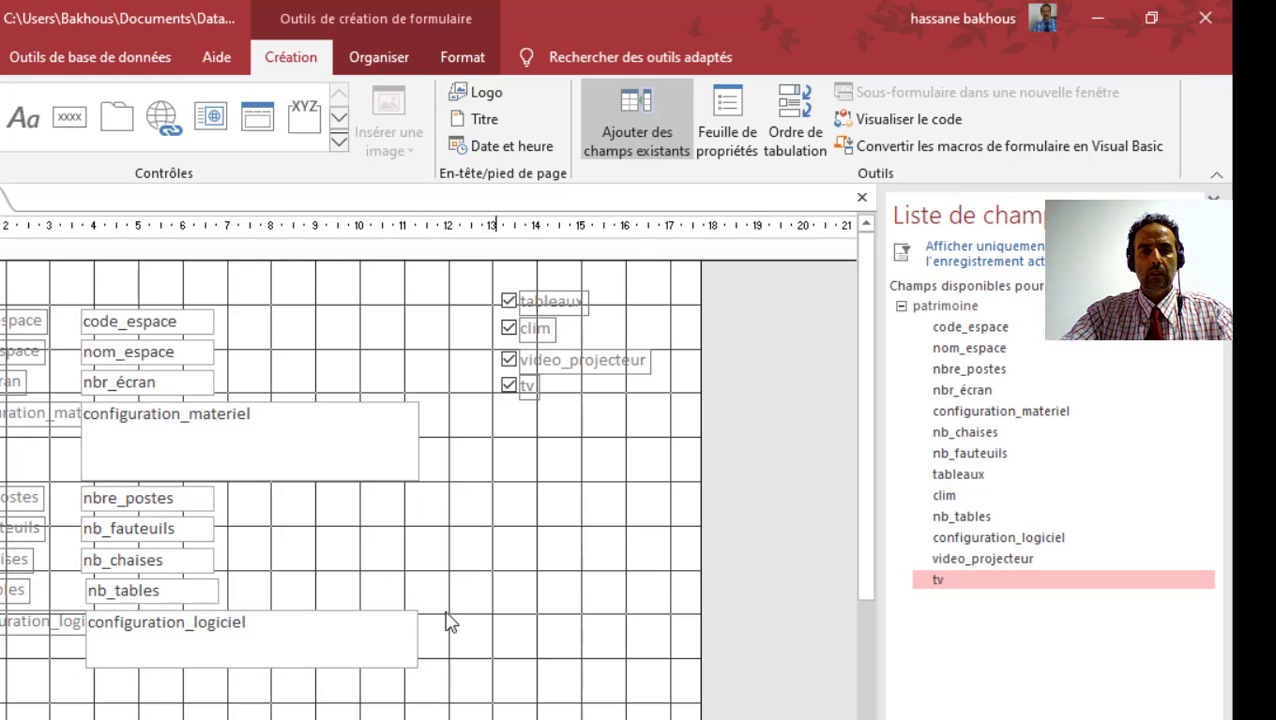
Move nb_chaises and nb_tables with their labels below configuration_logiciel, and place nb_fauteuils beside nb_chaises
left_click(264, 510)
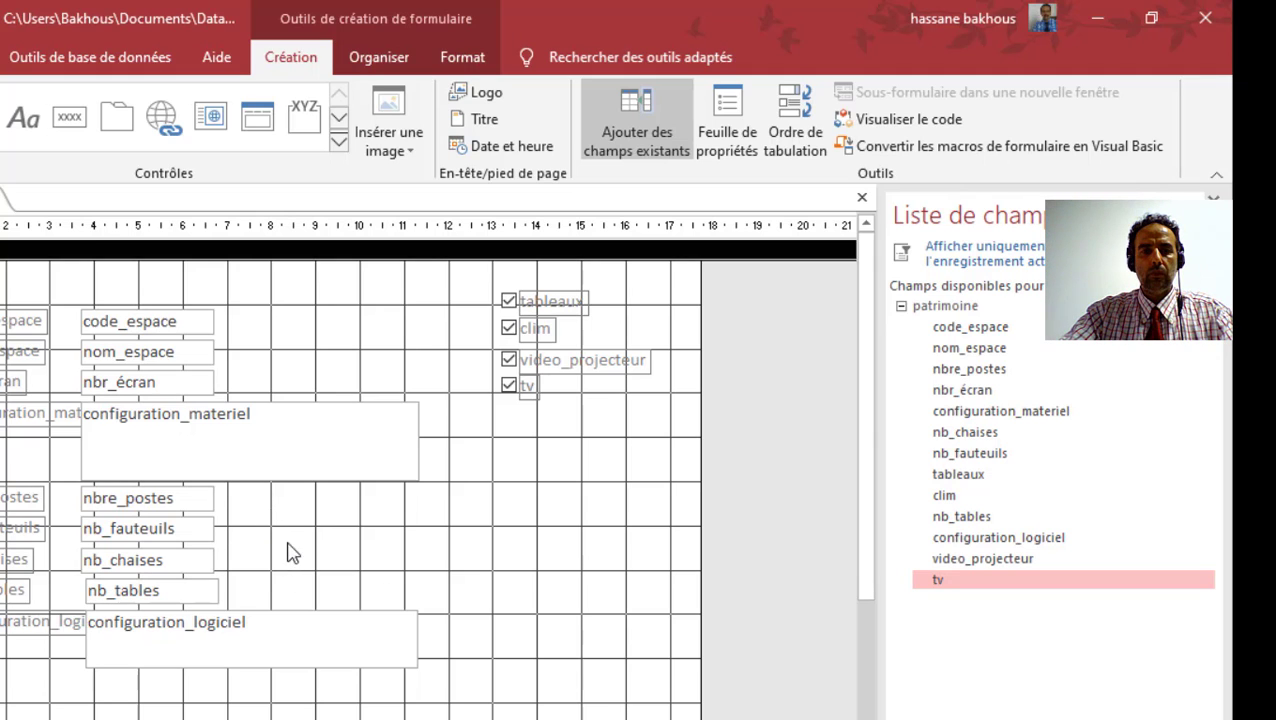
left_click_drag(290, 558, 40, 712)
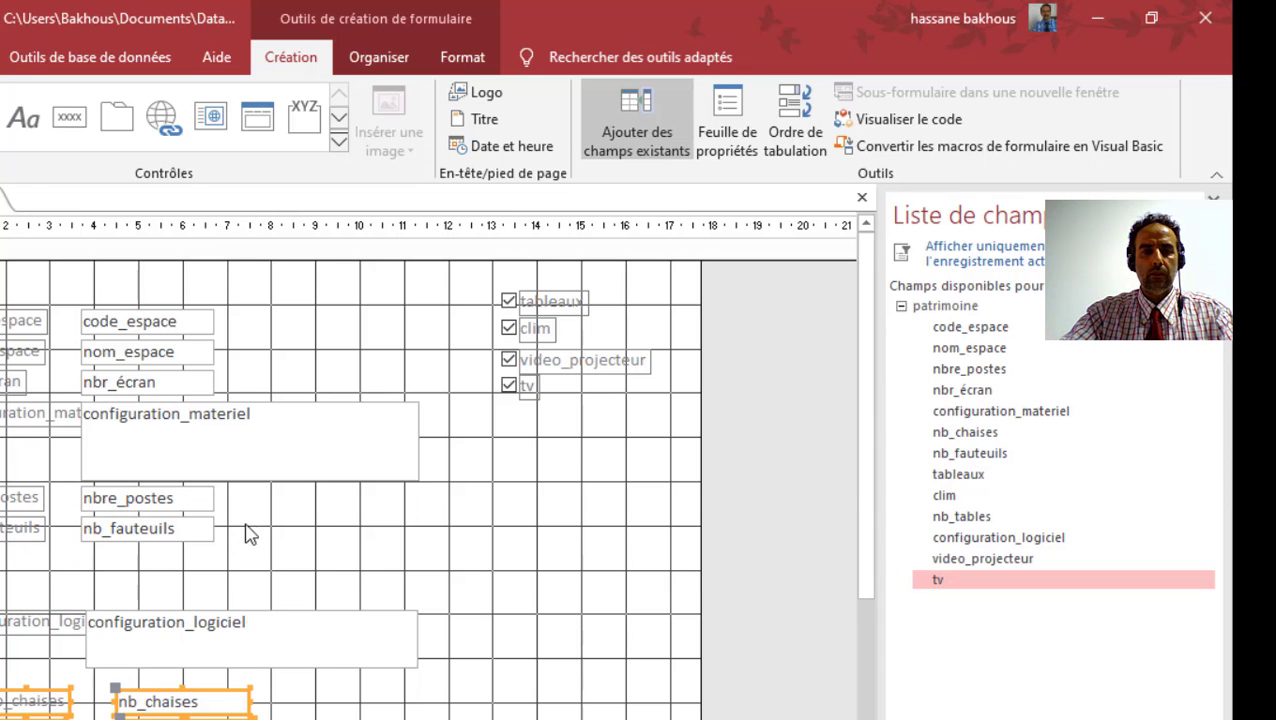
left_click_drag(250, 522, 338, 703)
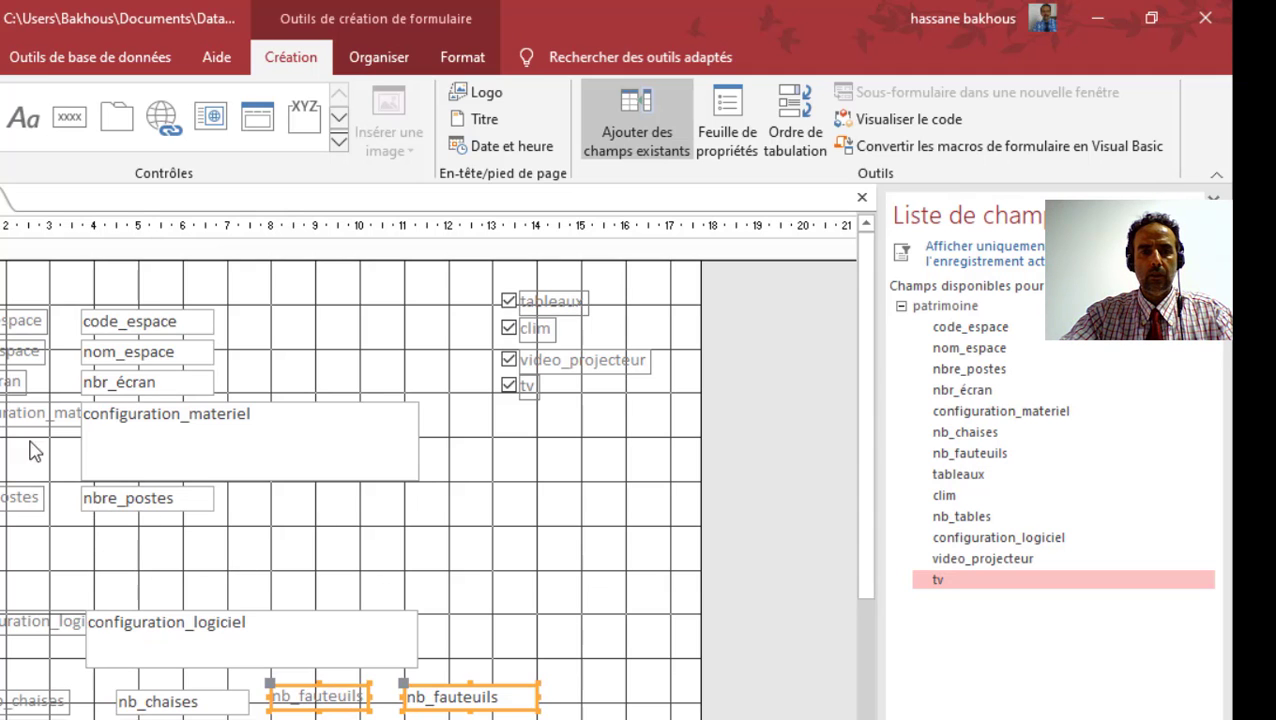
Move the configuration_materiel field and its label down directly beneath nbre_postes
left_click(188, 447)
left_click_drag(268, 472, 298, 558)
left_click(462, 530)
left_click(456, 555)
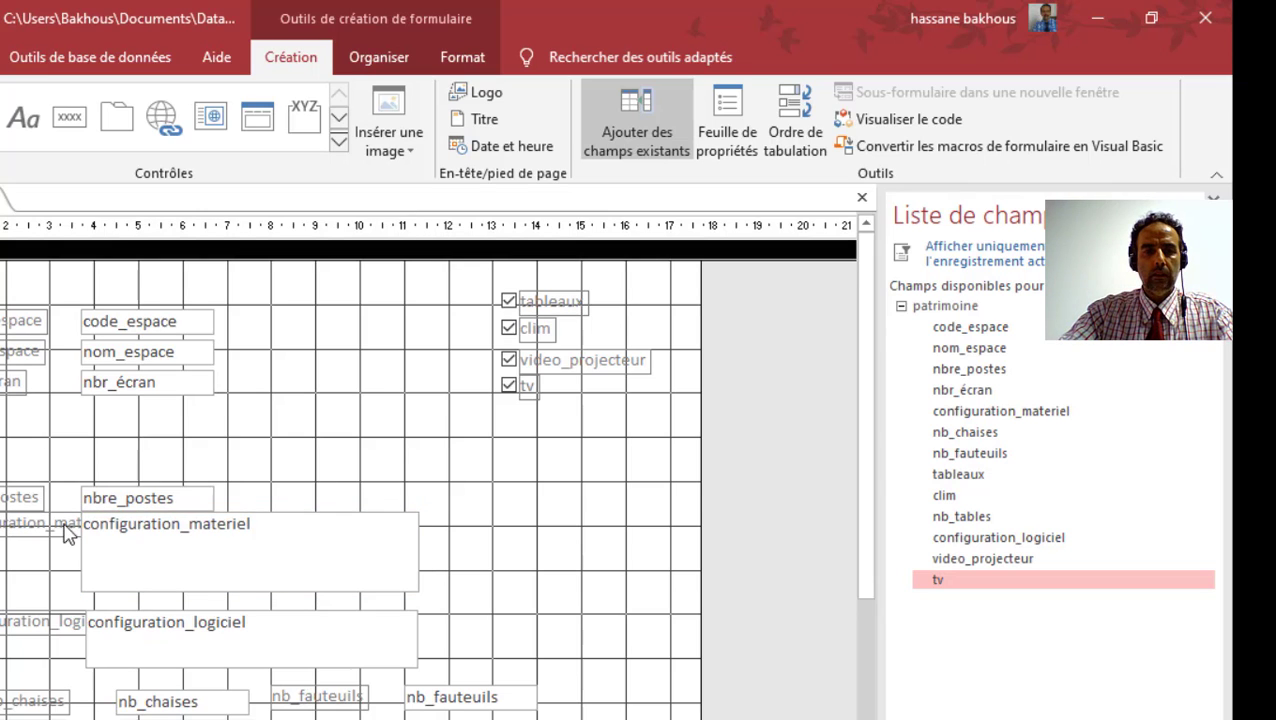
Change the configuration_materiel label text to Configuration Materiel
left_click(52, 528)
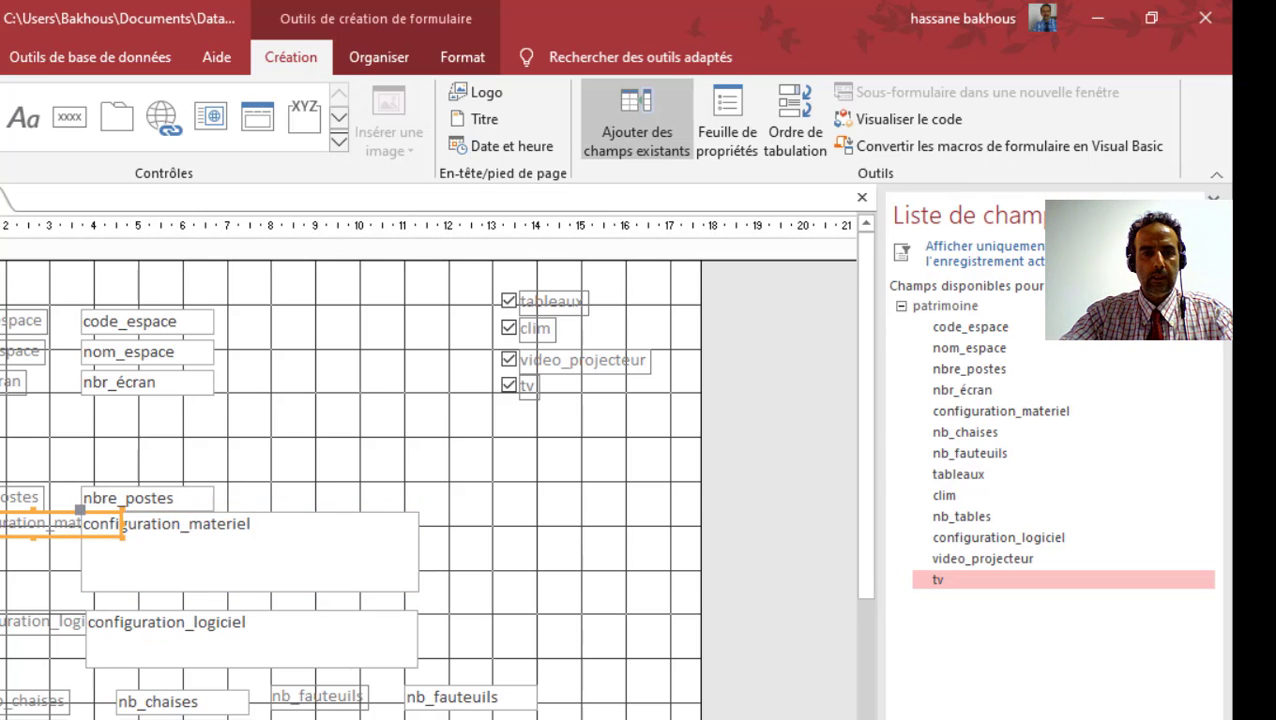
left_click_drag(5, 224, 121, 224)
left_click(45, 523)
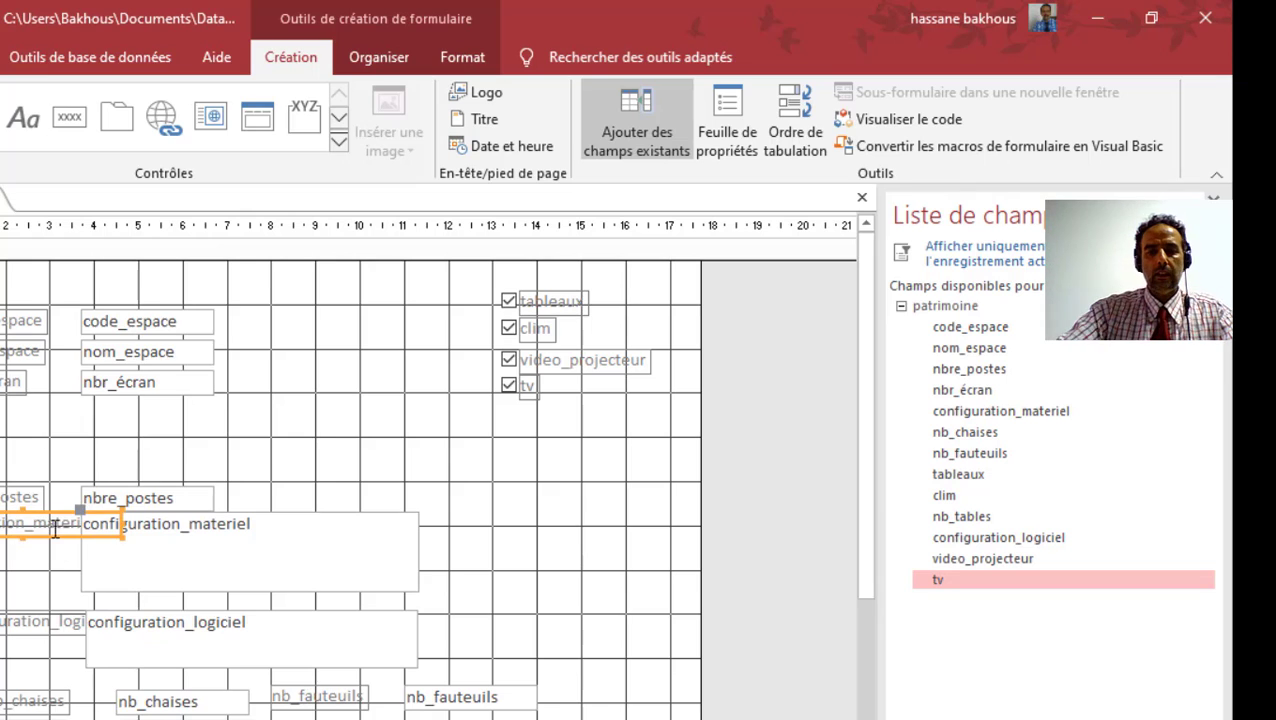
left_click(47, 524)
key("BackSpace")
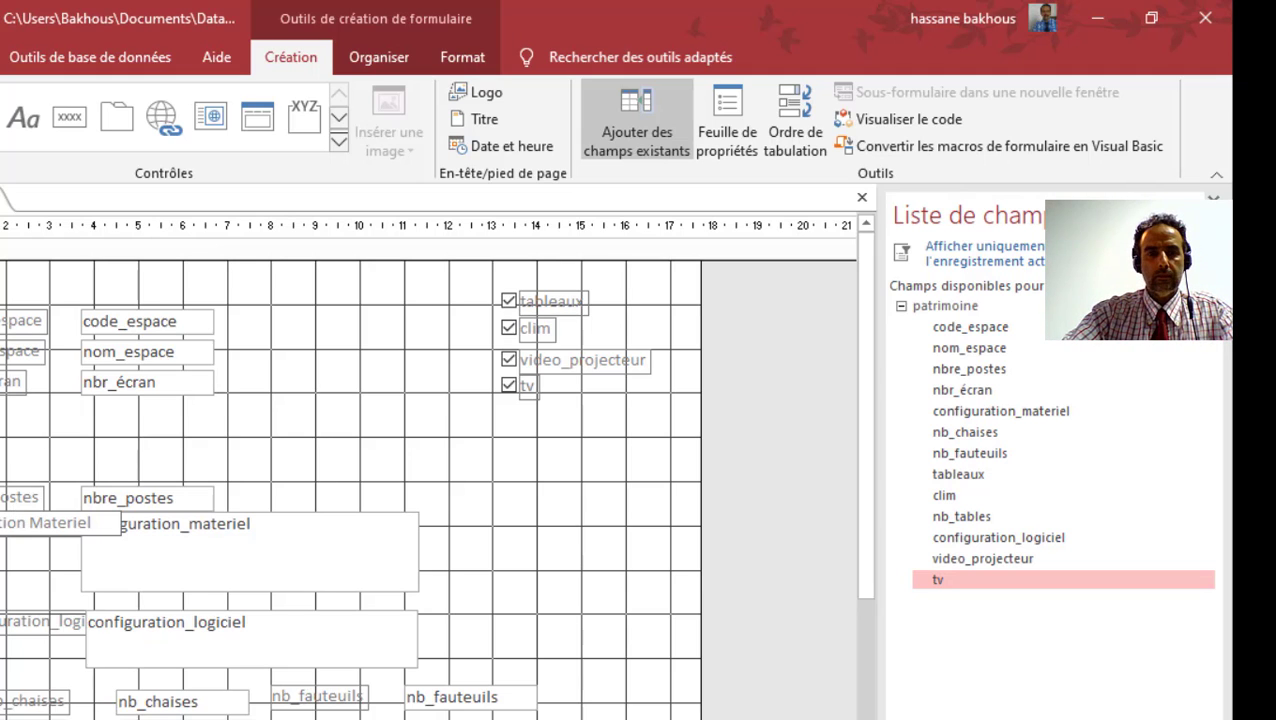
Change the nbre_postes label text to Nombre postes and shift the label slightly upward
left_click(4, 497)
left_click(20, 497)
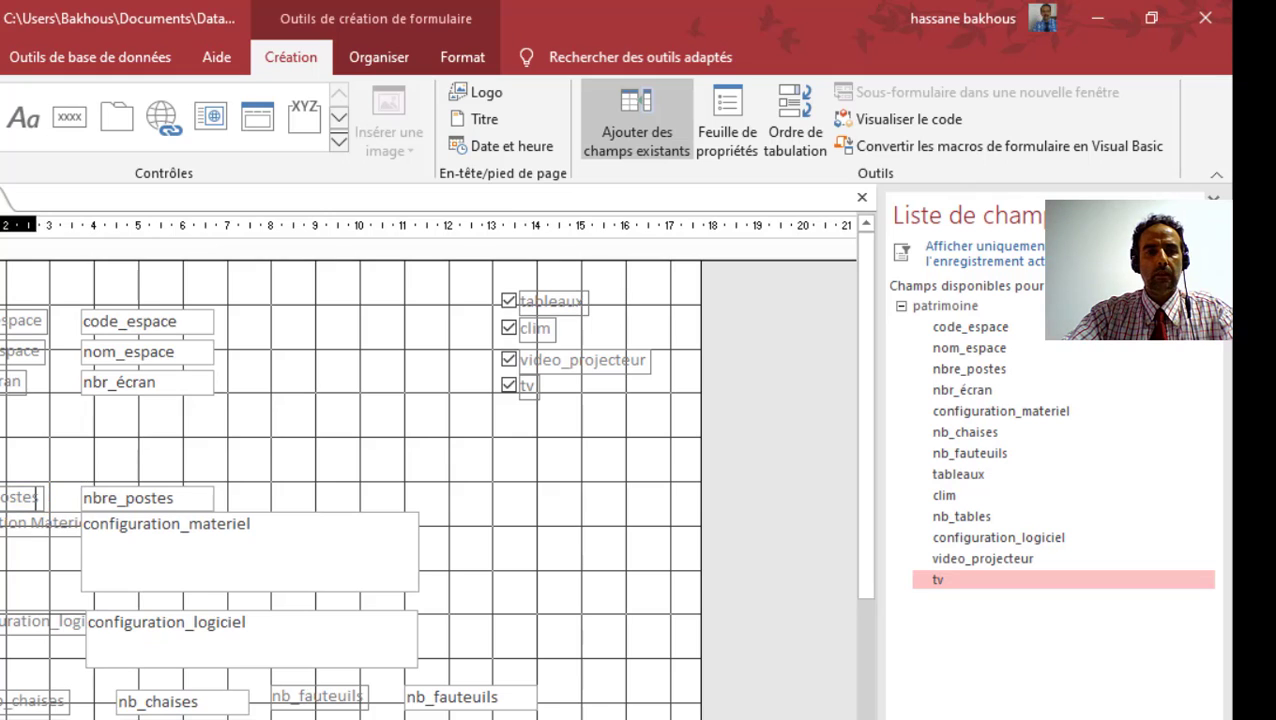
key("Escape")
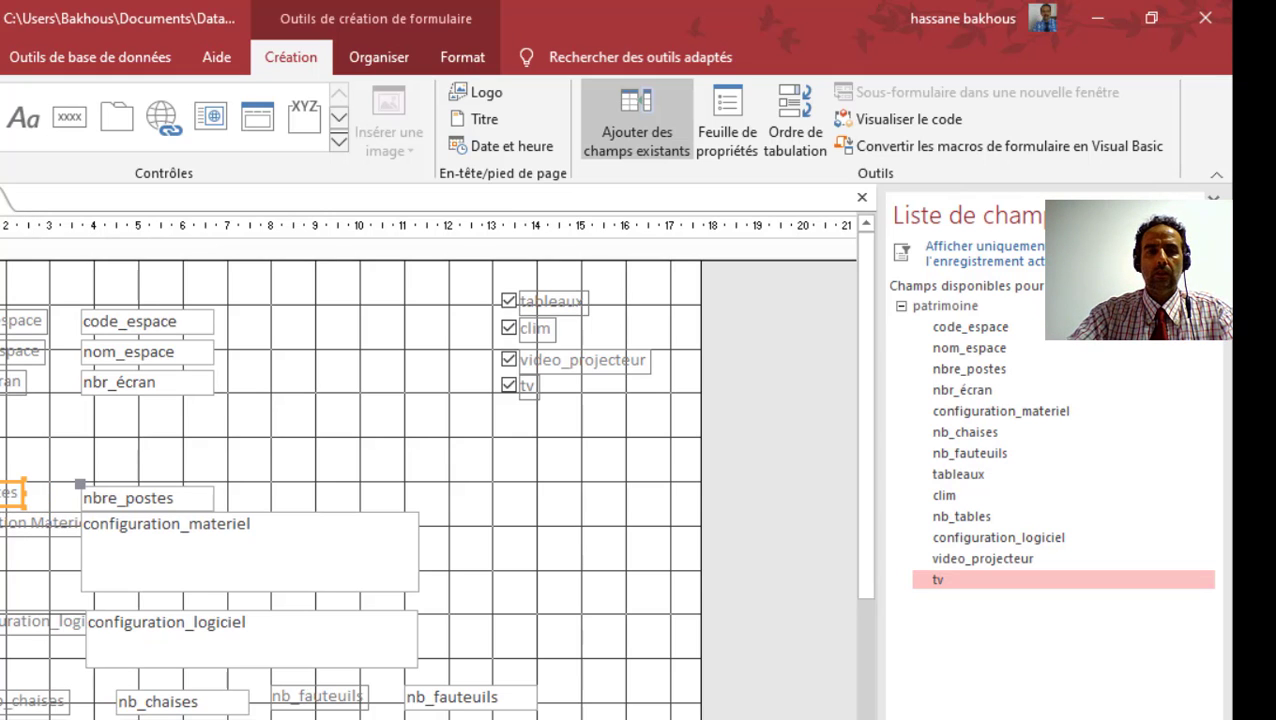
key("Escape")
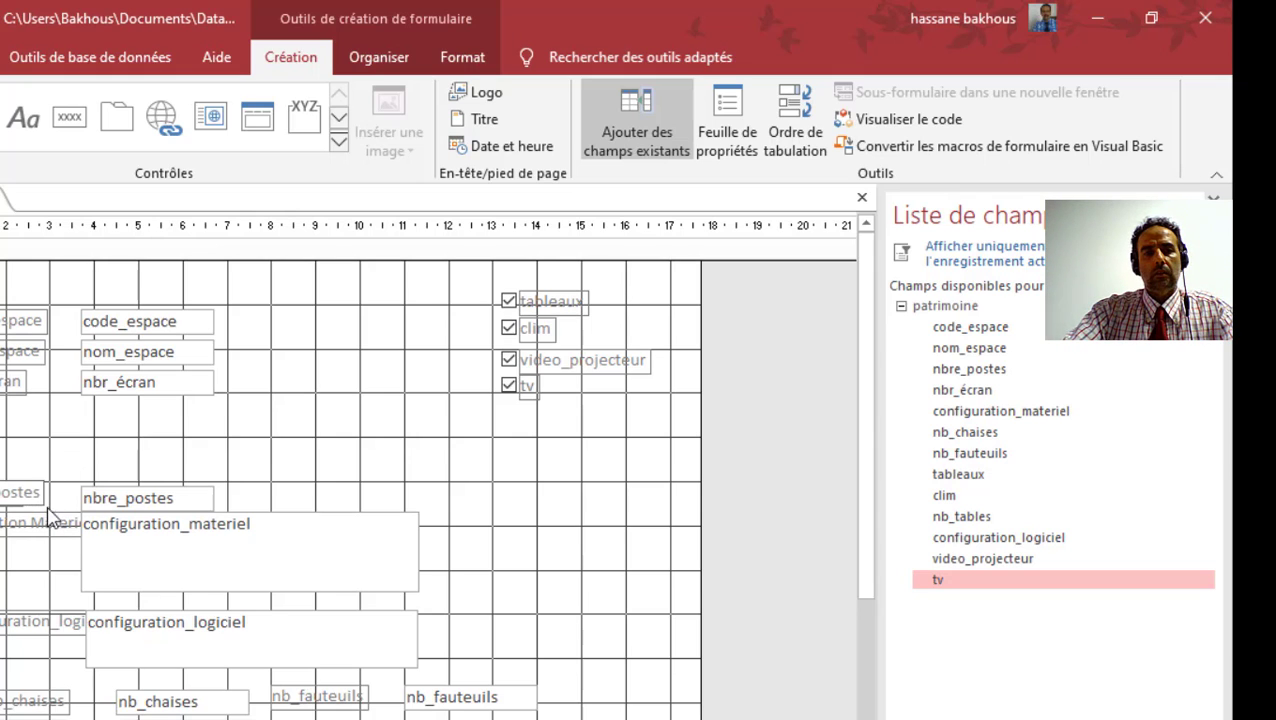
Align the Nombre postes and Configuration Materiel labels along their left edges
left_click(39, 478)
left_click_drag(8, 480, 18, 556)
left_click(381, 62)
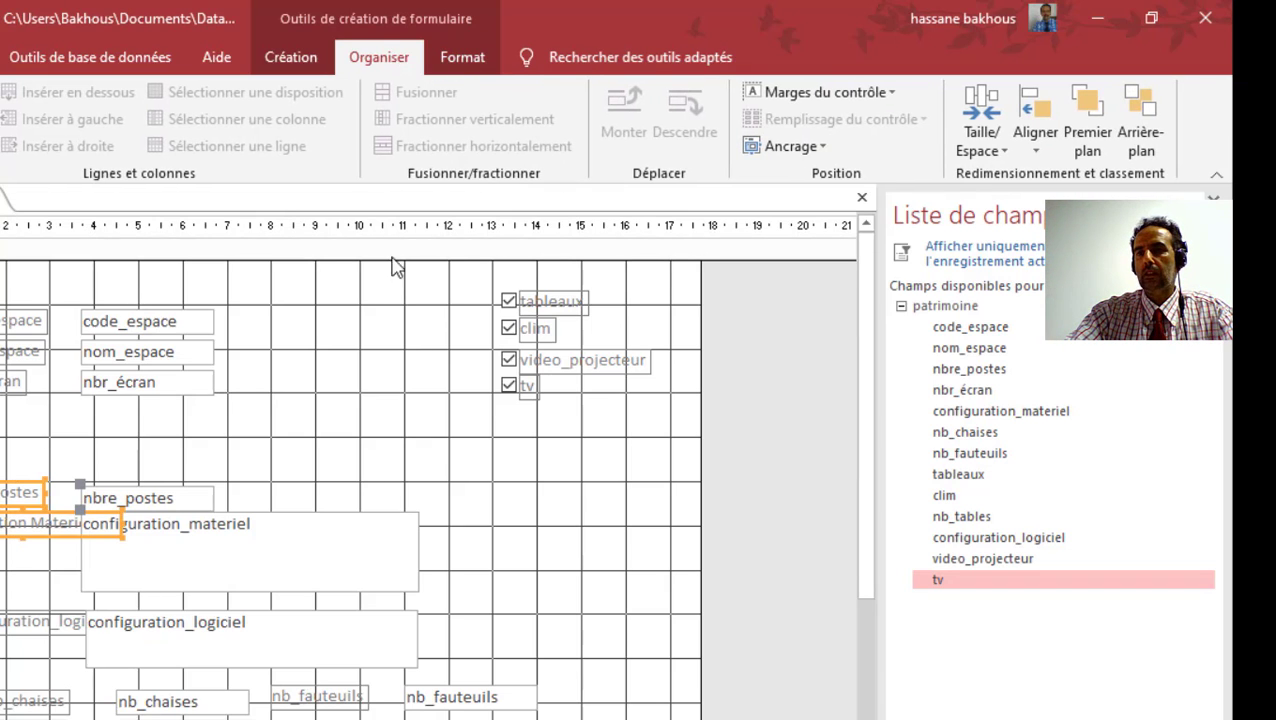
left_click(1037, 148)
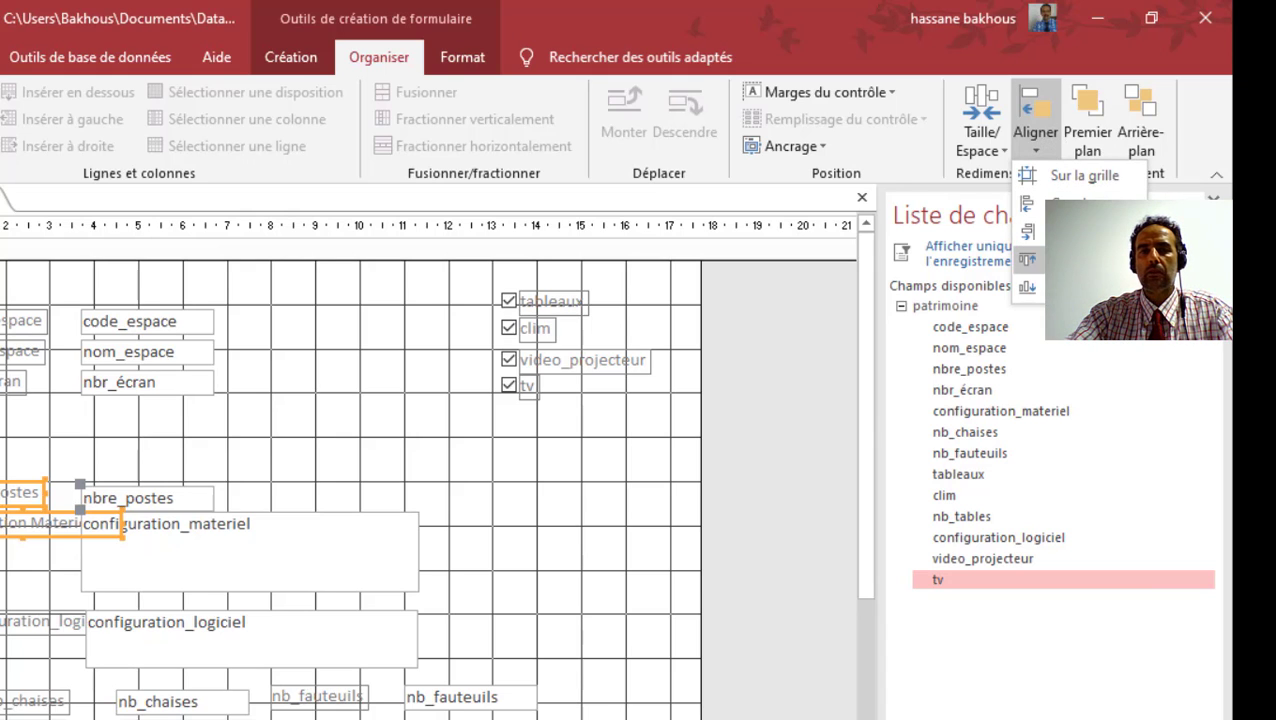
left_click(1028, 259)
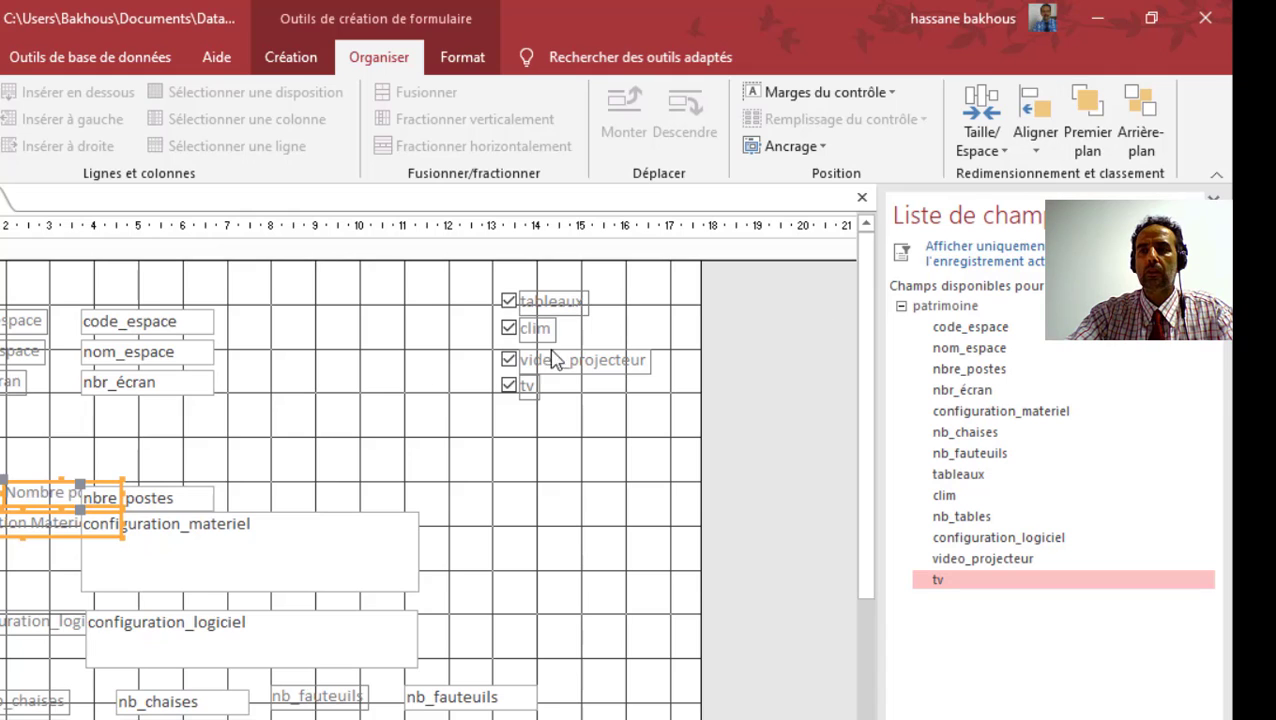
left_click(1037, 148)
left_click(1028, 212)
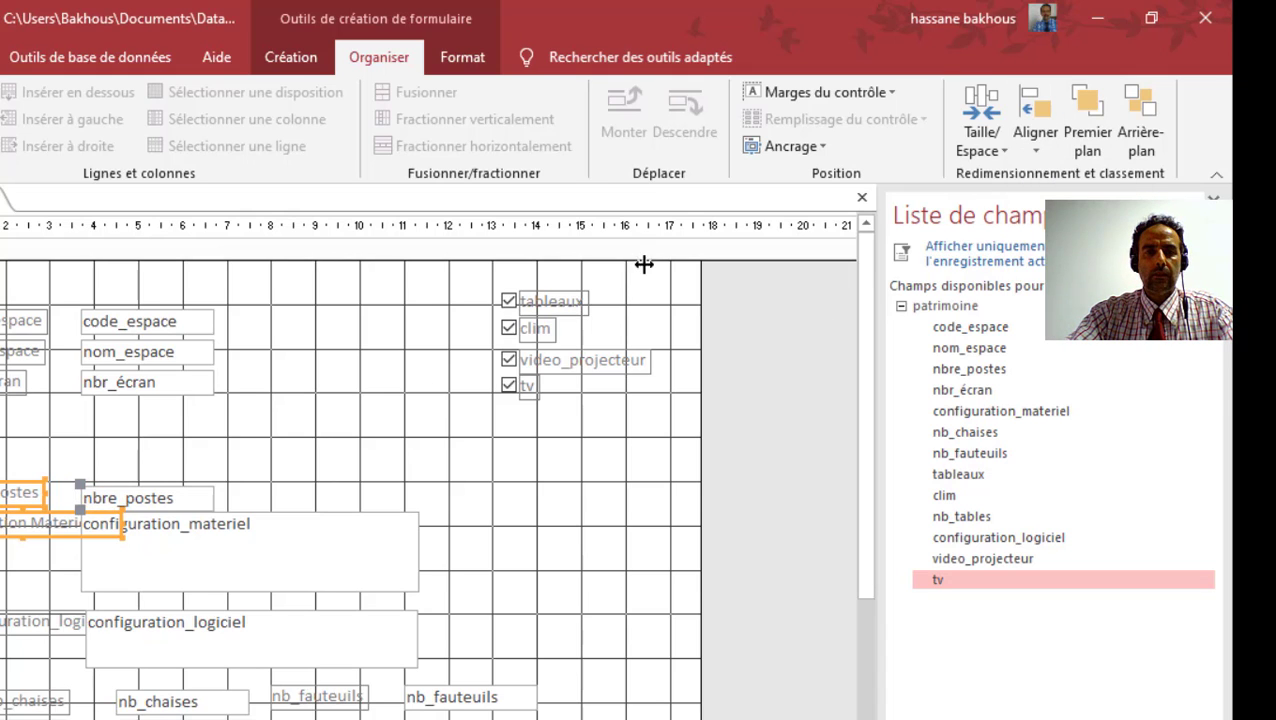
left_click(6, 448)
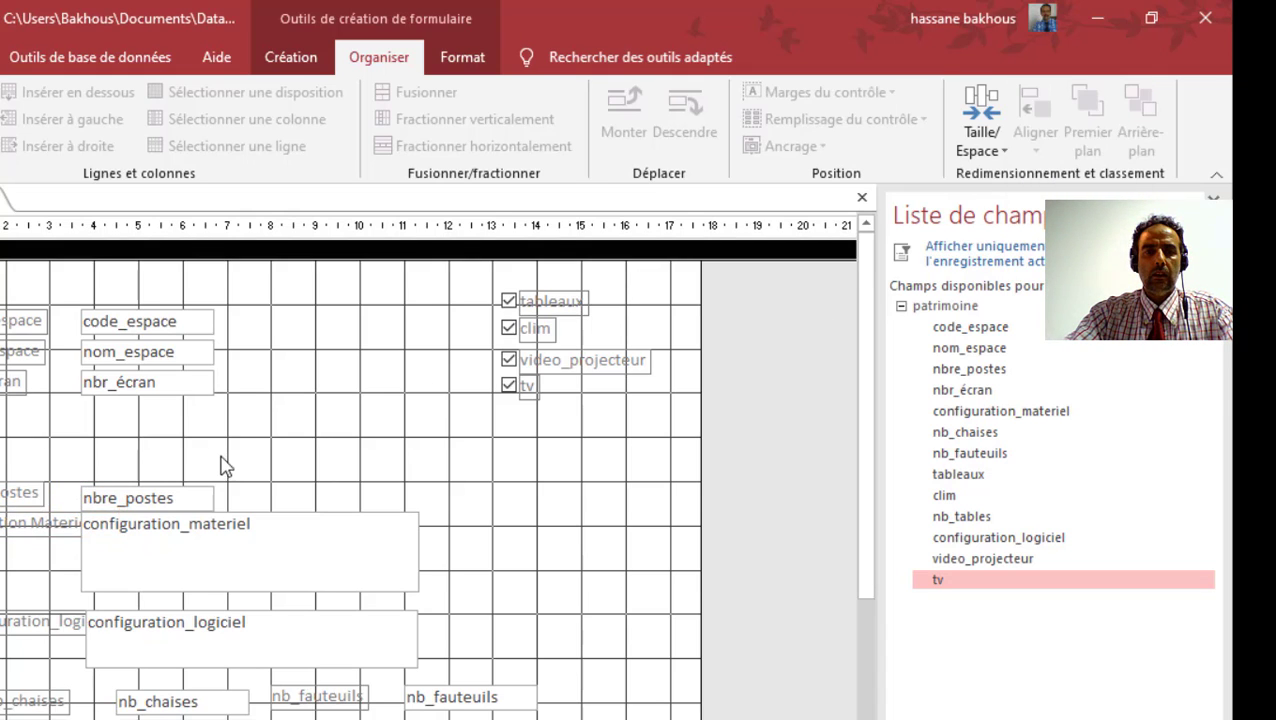
Move the configuration_materiel and nbre_postes text boxes right, clear of their labels and with matching left edges
left_click_drag(222, 464, 191, 524)
left_click(94, 527)
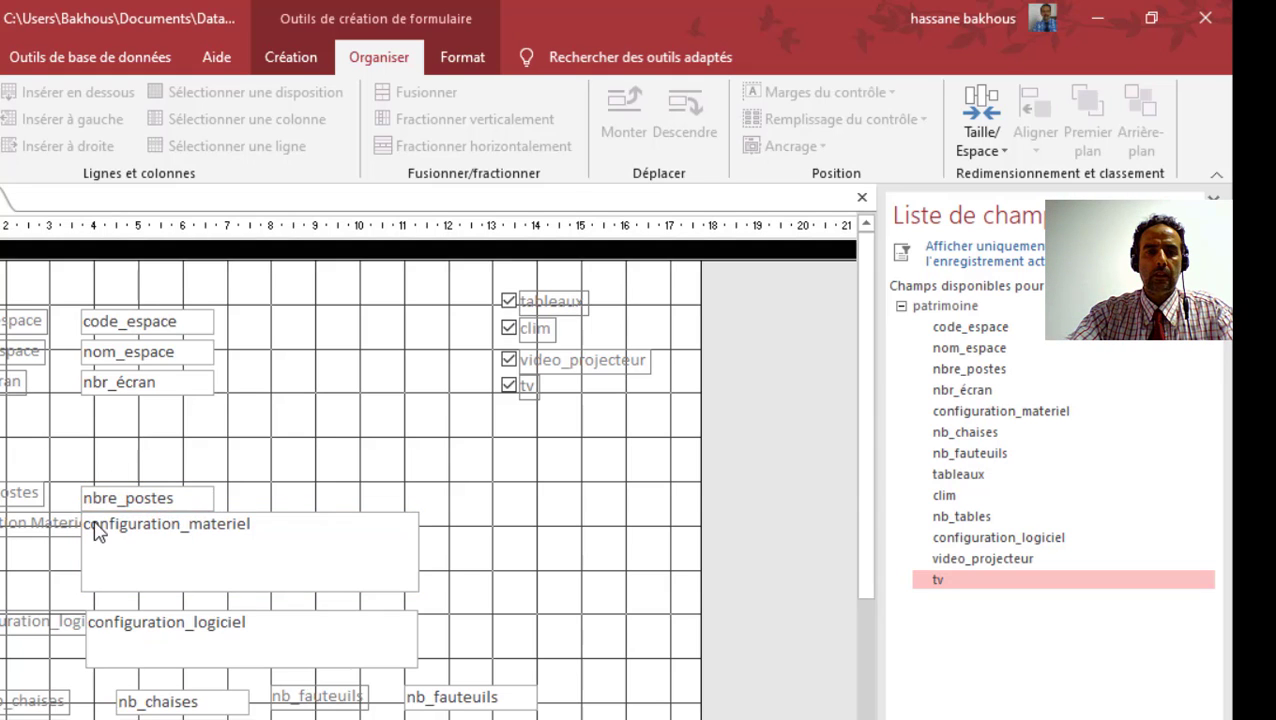
left_click_drag(80, 512, 128, 518)
left_click(84, 492)
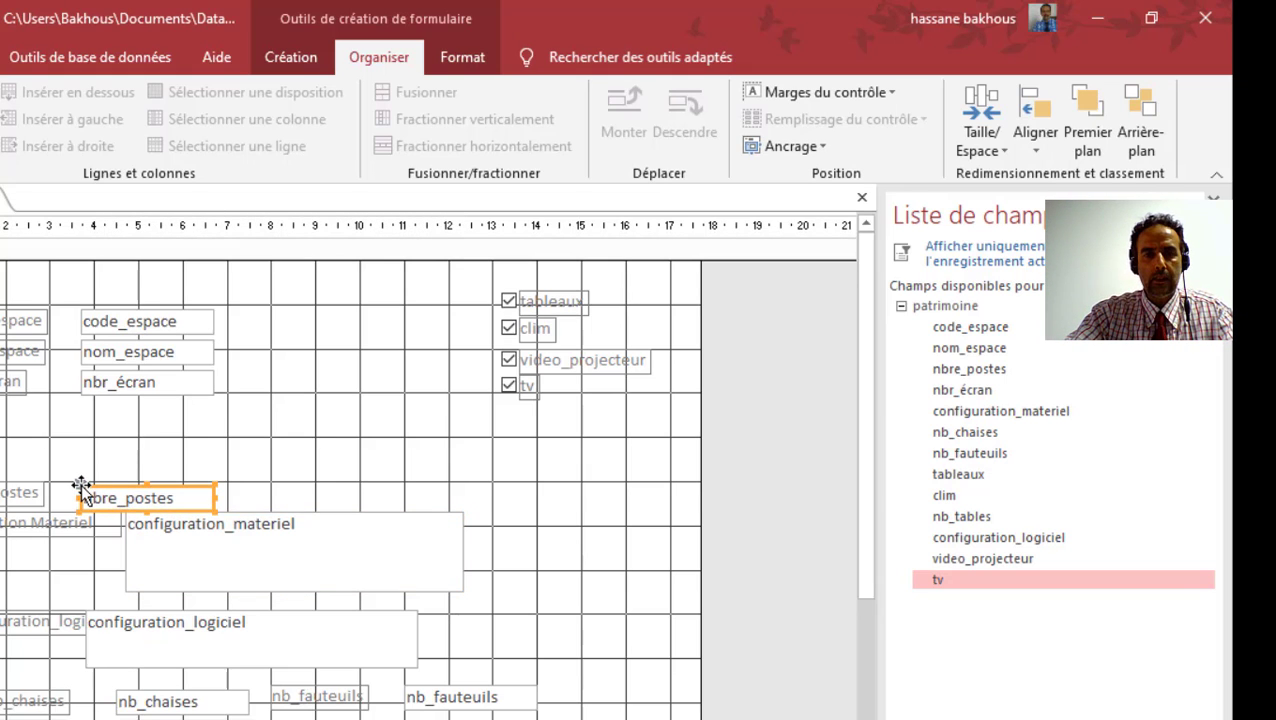
left_click_drag(80, 487, 127, 478)
left_click(205, 450)
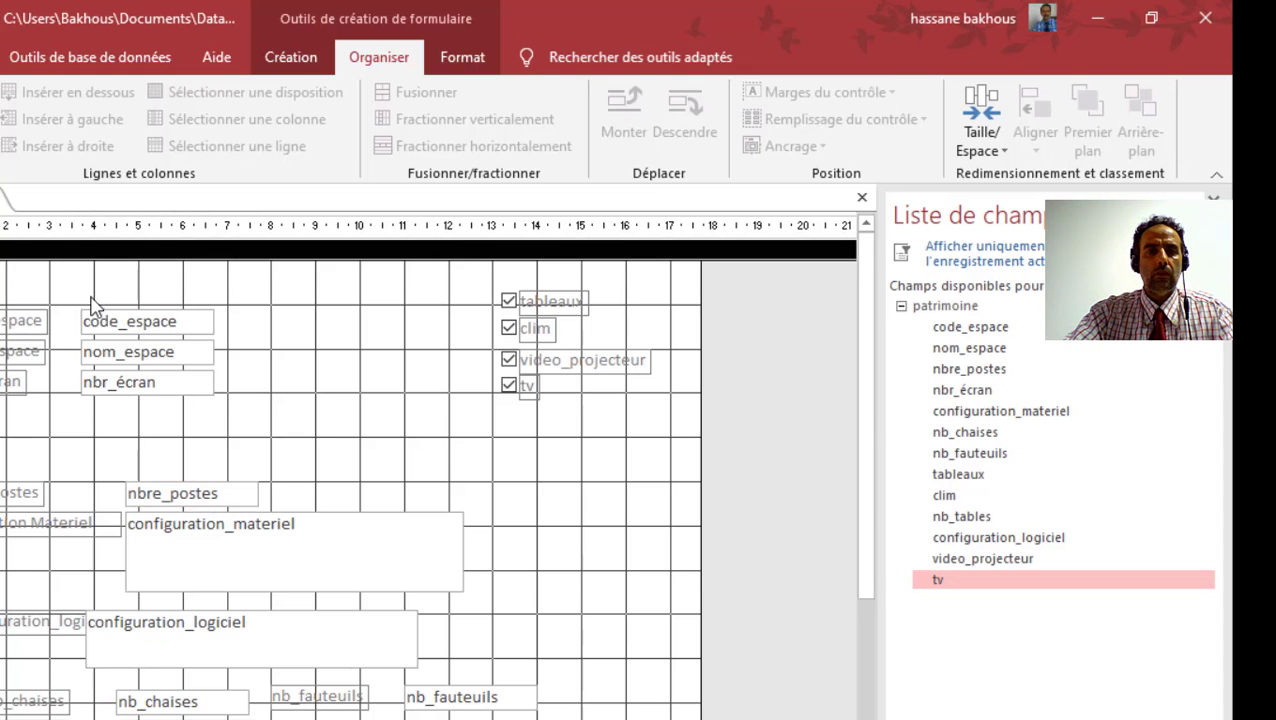
Place the configuration_logiciel text box directly beneath configuration_materiel and move its label up beside it
left_click(114, 326)
left_click(199, 444)
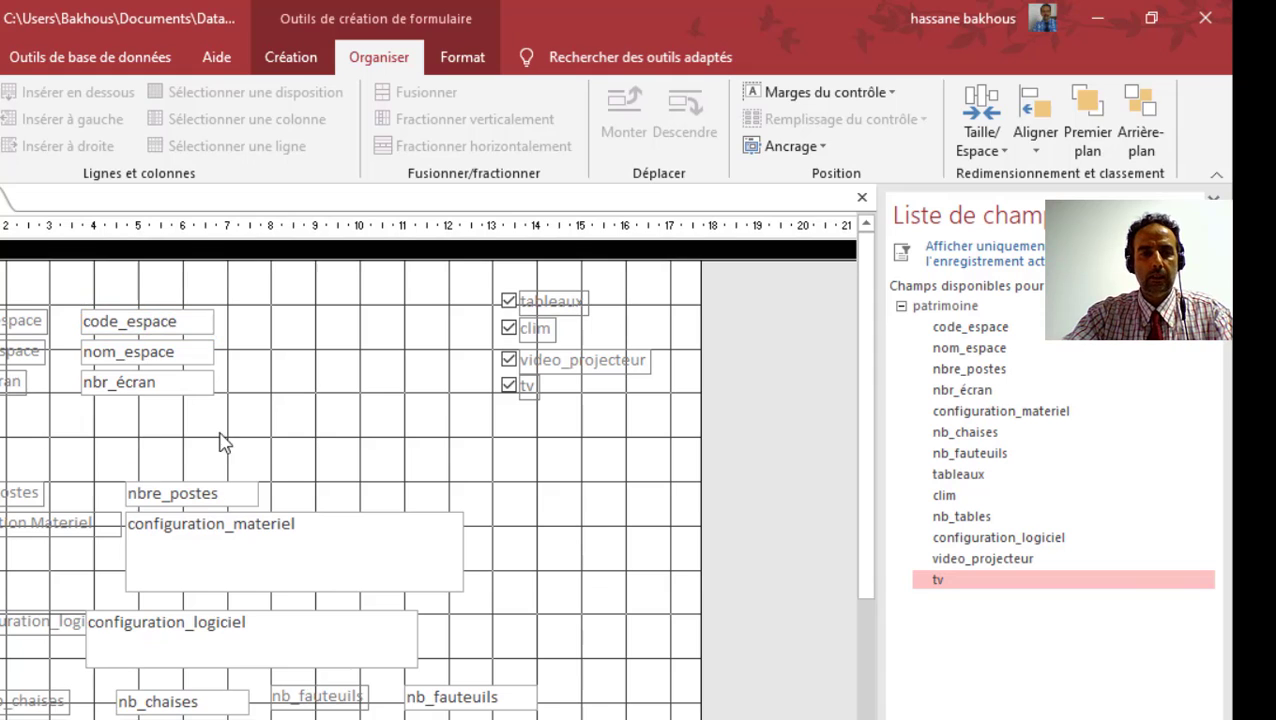
left_click(122, 628)
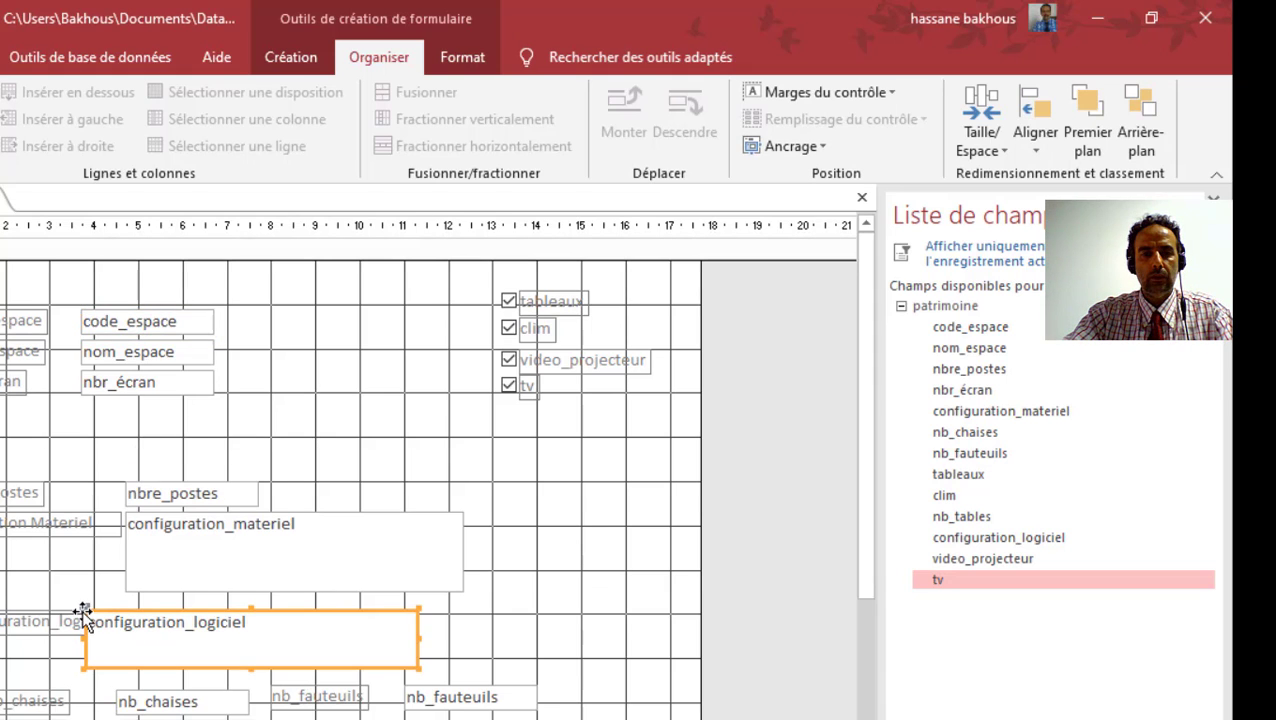
left_click_drag(82, 613, 125, 597)
left_click(45, 627)
left_click_drag(0, 611, 47, 618)
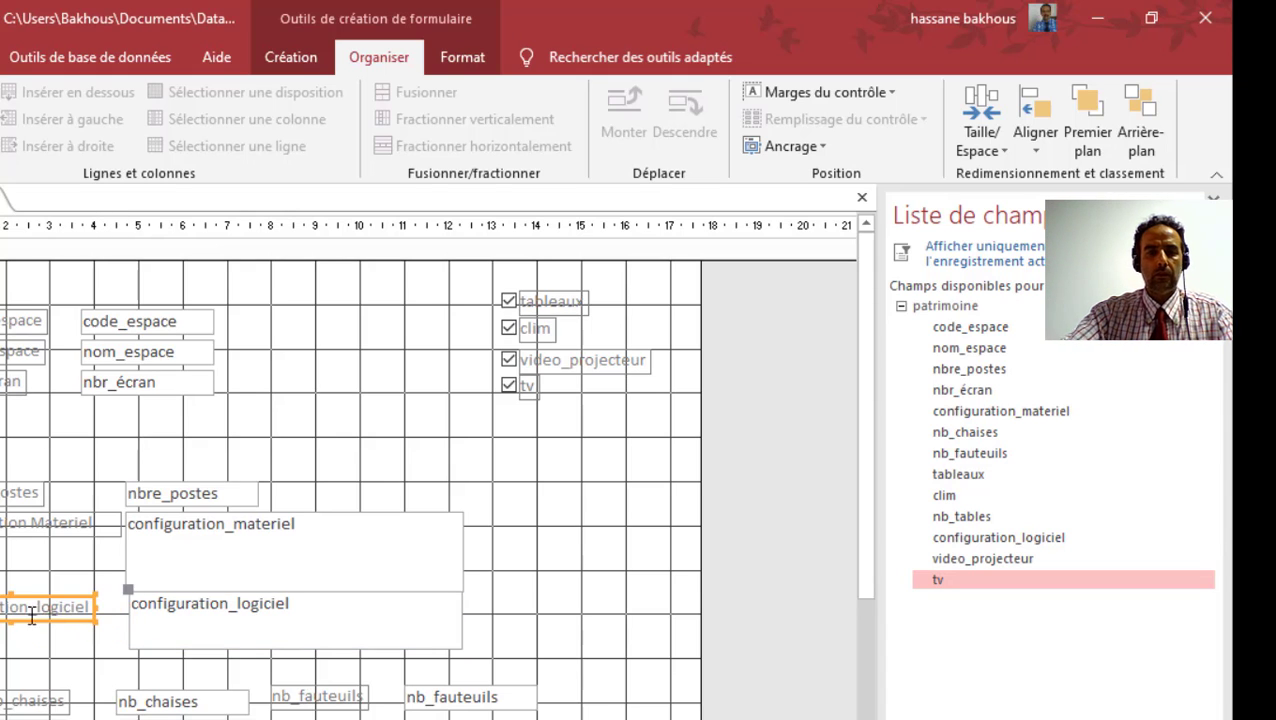
Nudge the configuration_logiciel text box down and left, and stretch its right edge to line up with configuration_materiel
left_click(62, 630)
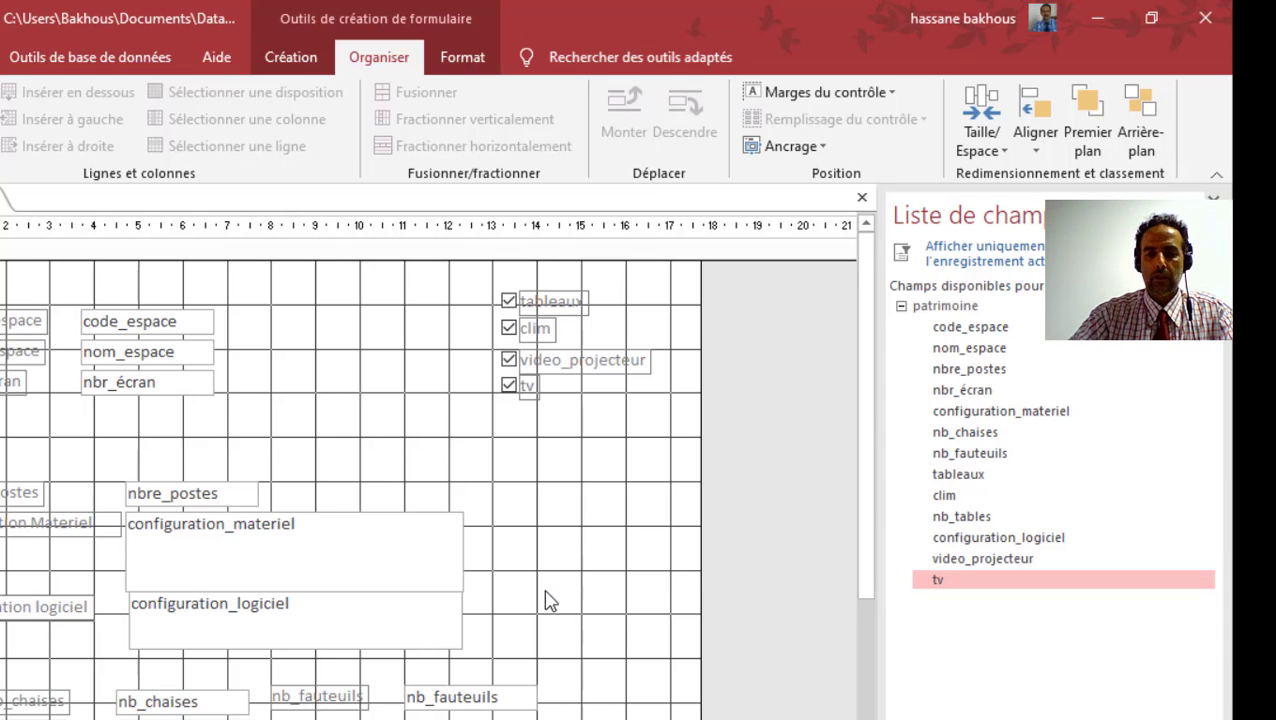
left_click(408, 640)
key("Down")
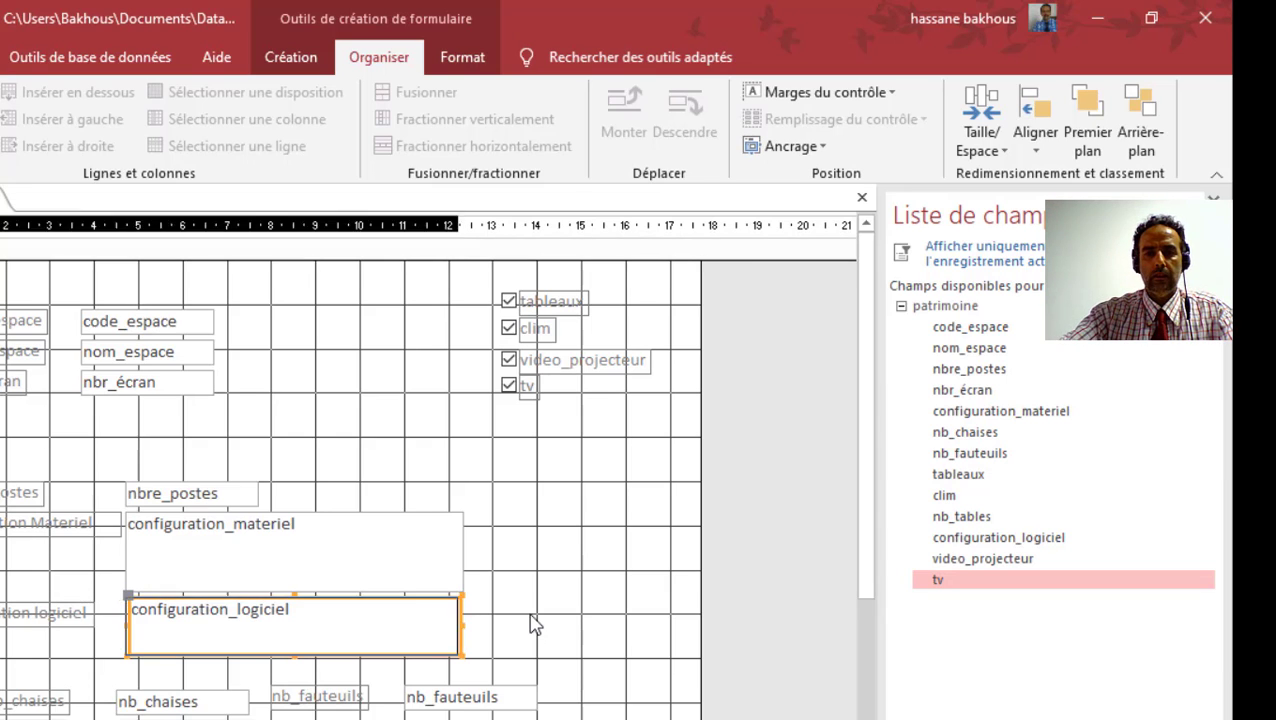
key("Left")
left_click(625, 549)
left_click(457, 620)
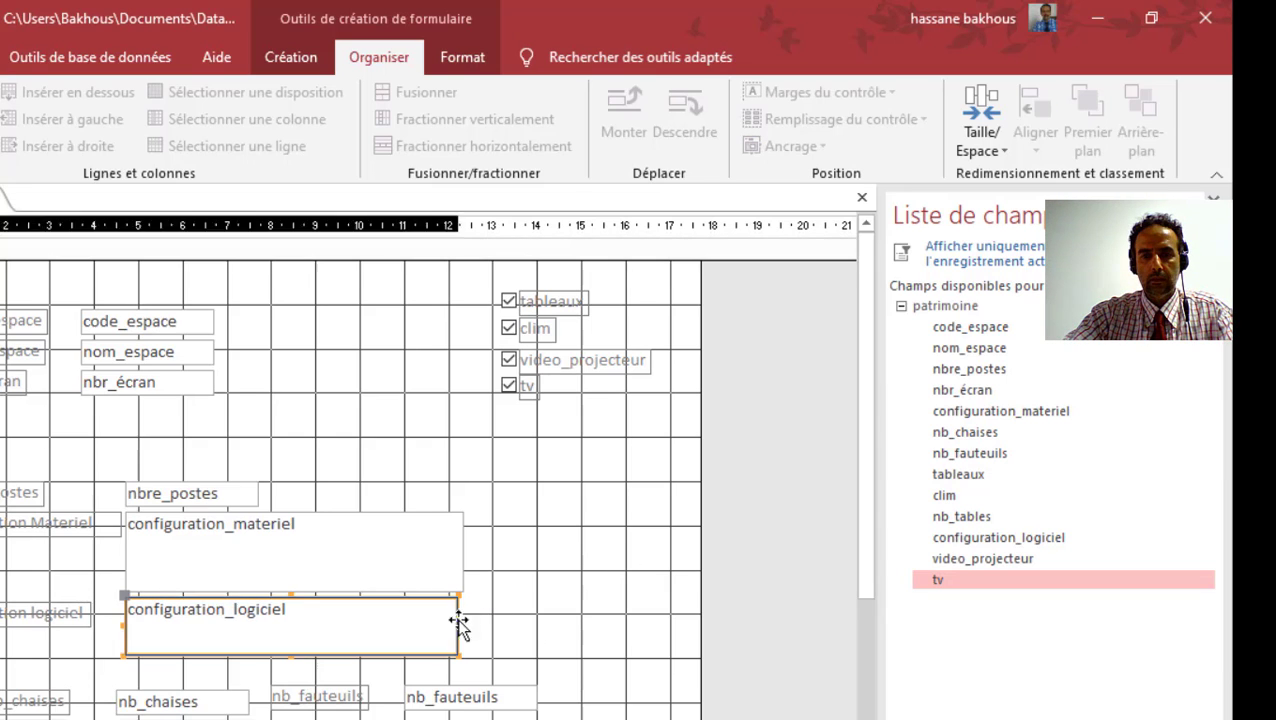
left_click_drag(461, 624, 464, 624)
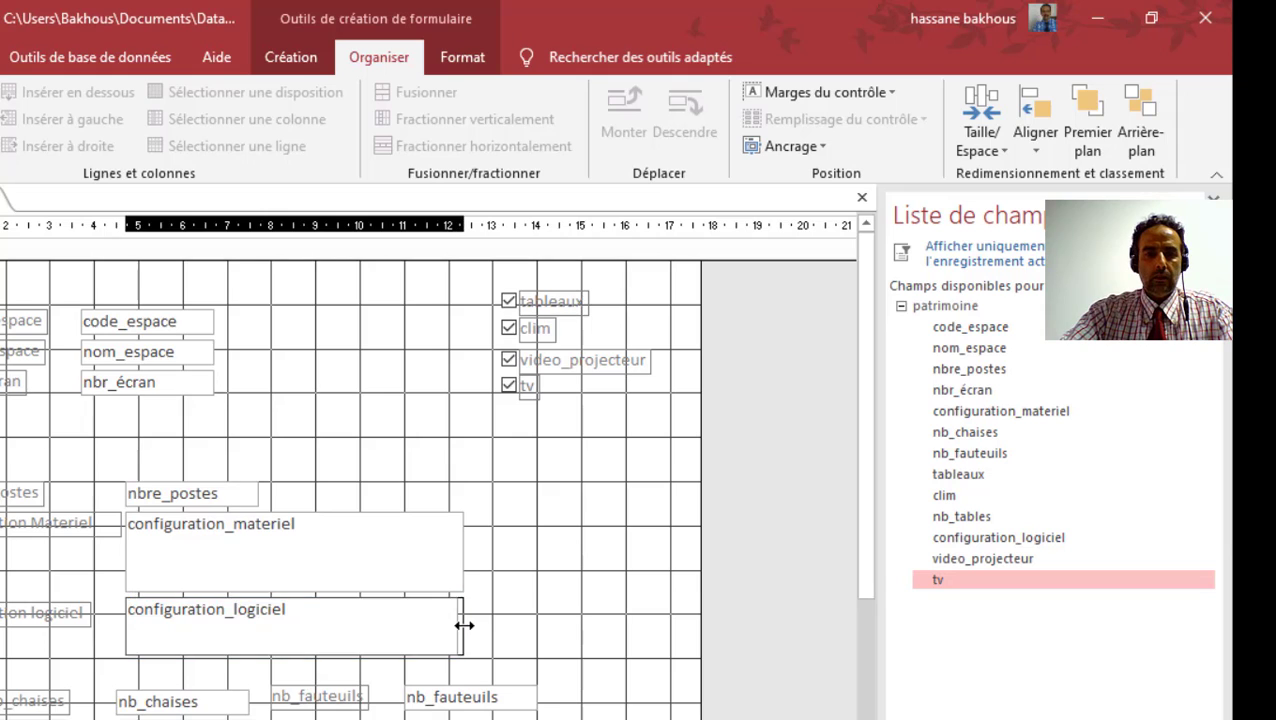
left_click(253, 436)
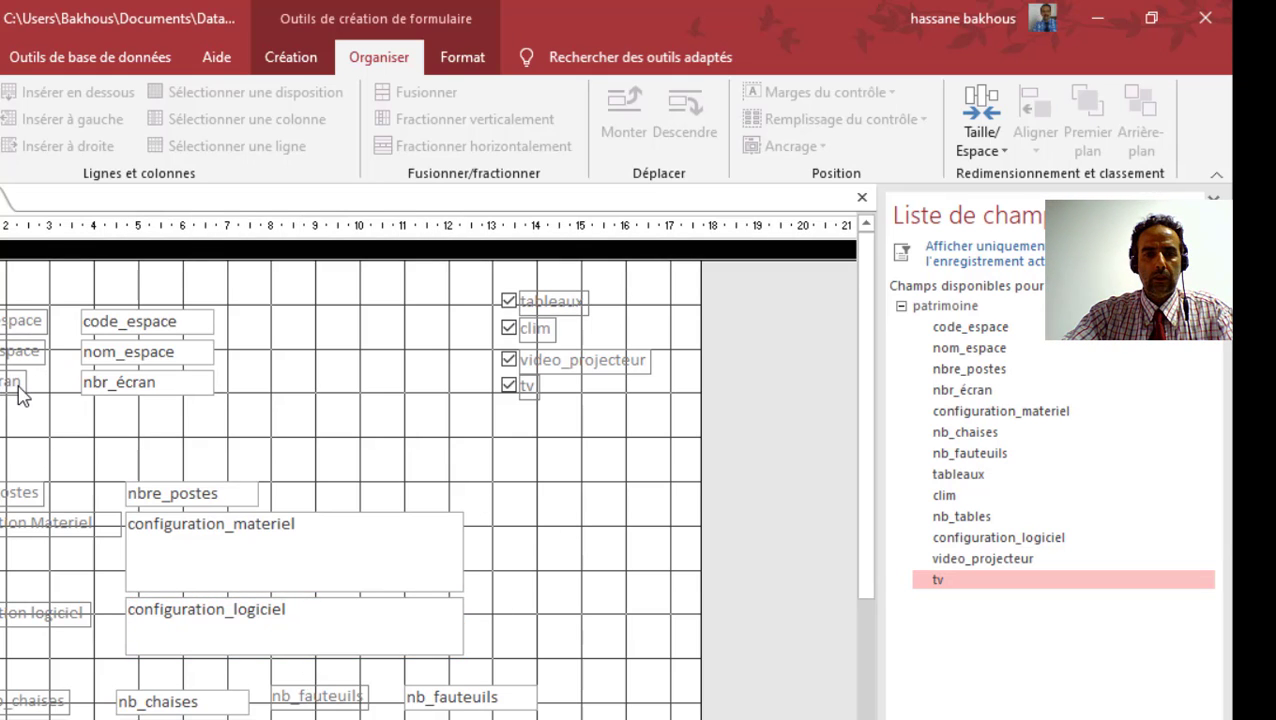
Stack nb_chaises, nb_fauteuils and nb_tables with their labels beneath nbr_écran, shifting the postes and configuration controls down and right for room
left_click_drag(25, 677, 159, 420)
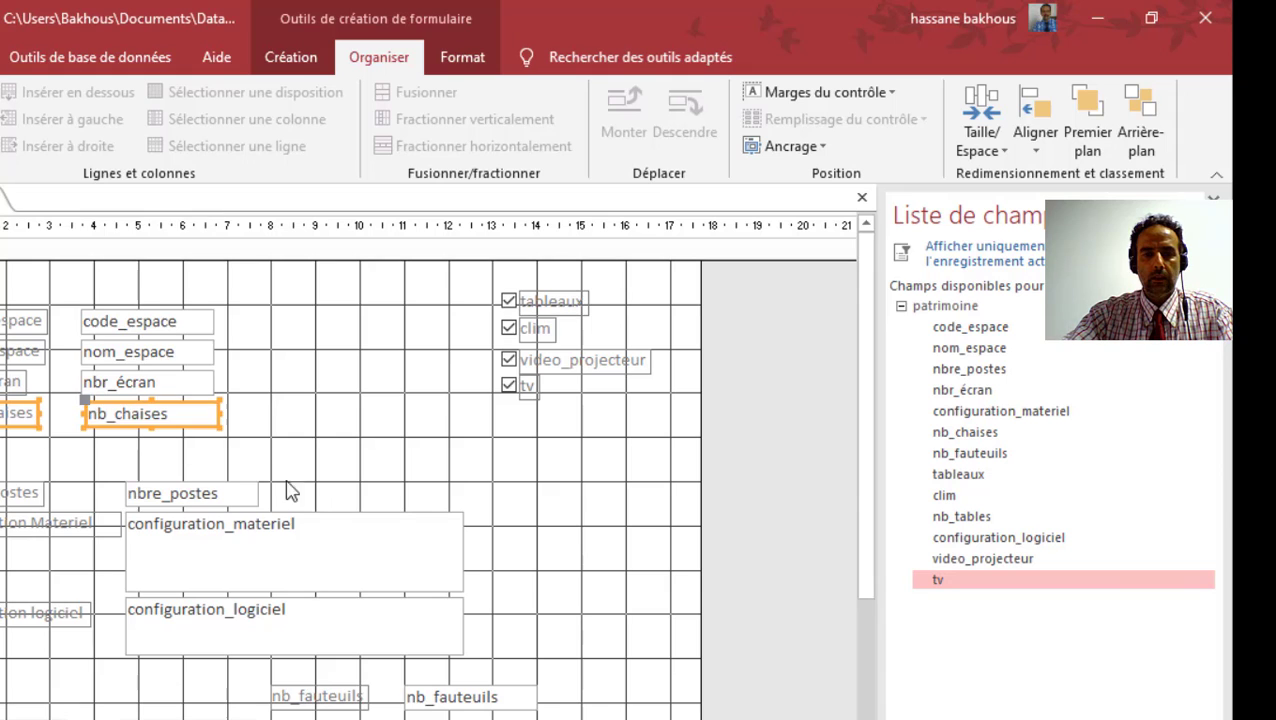
left_click_drag(370, 716, 121, 451)
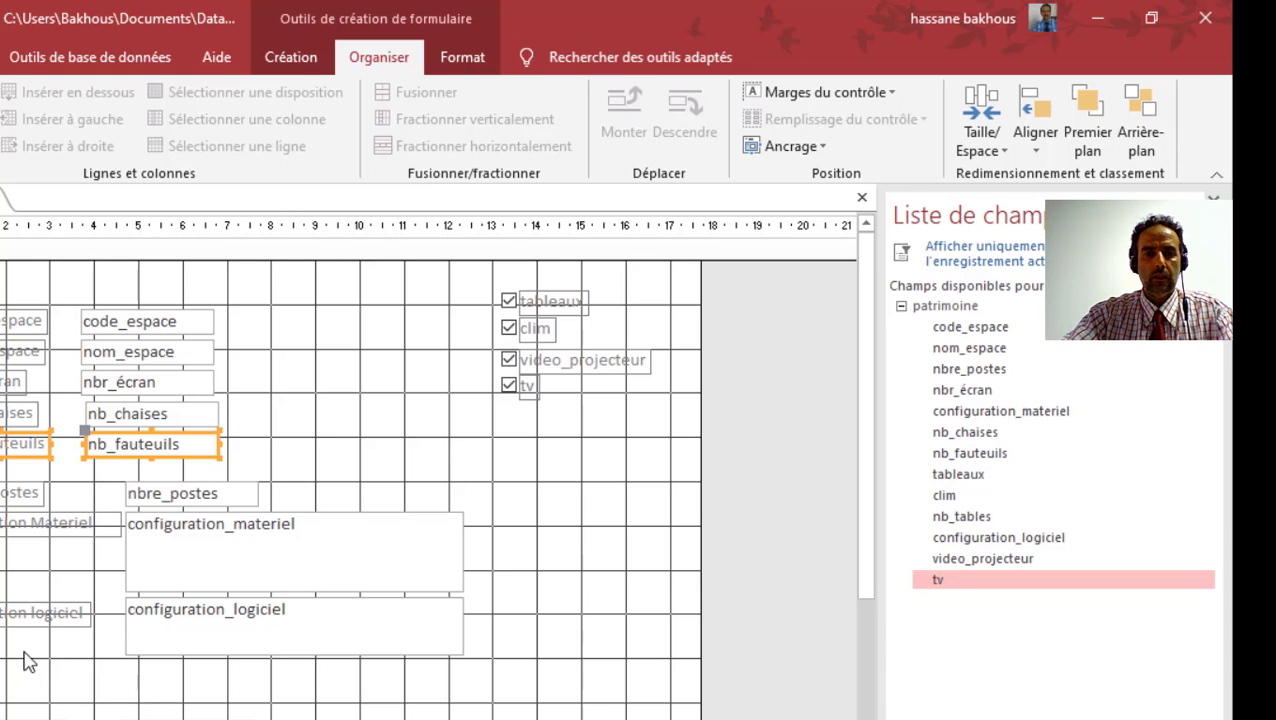
left_click_drag(24, 656, 400, 551)
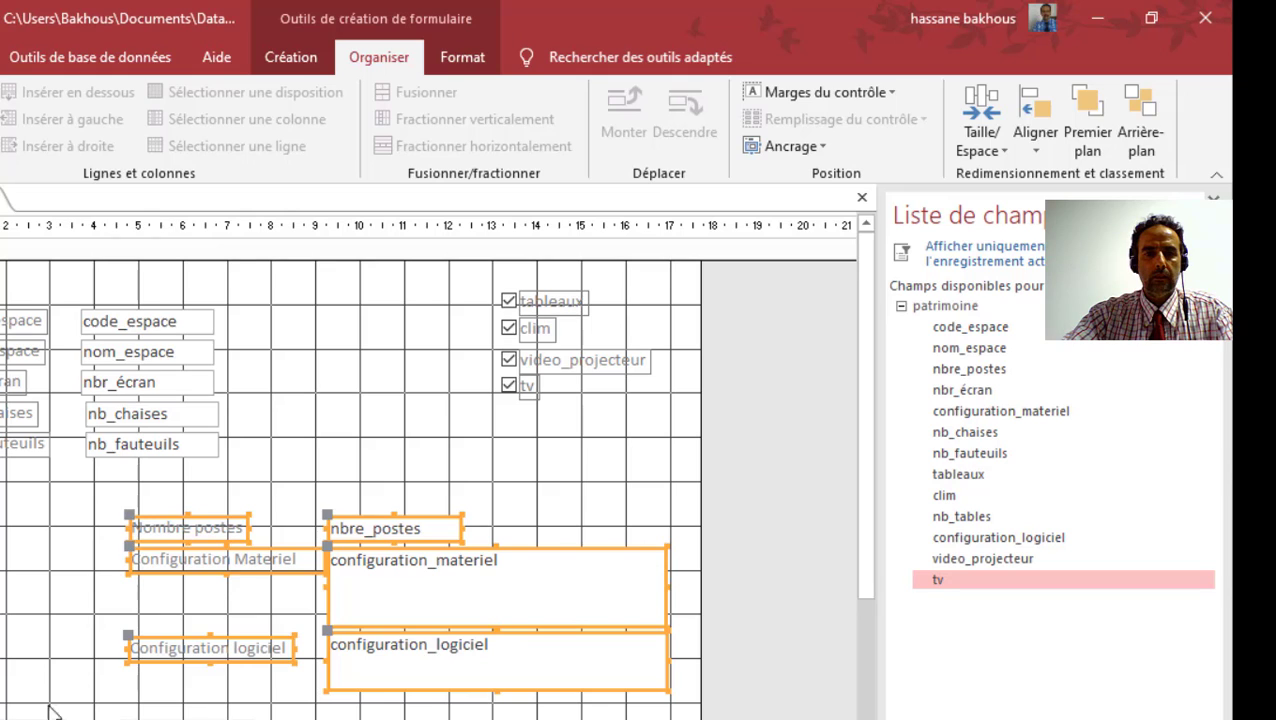
left_click_drag(52, 712, 130, 481)
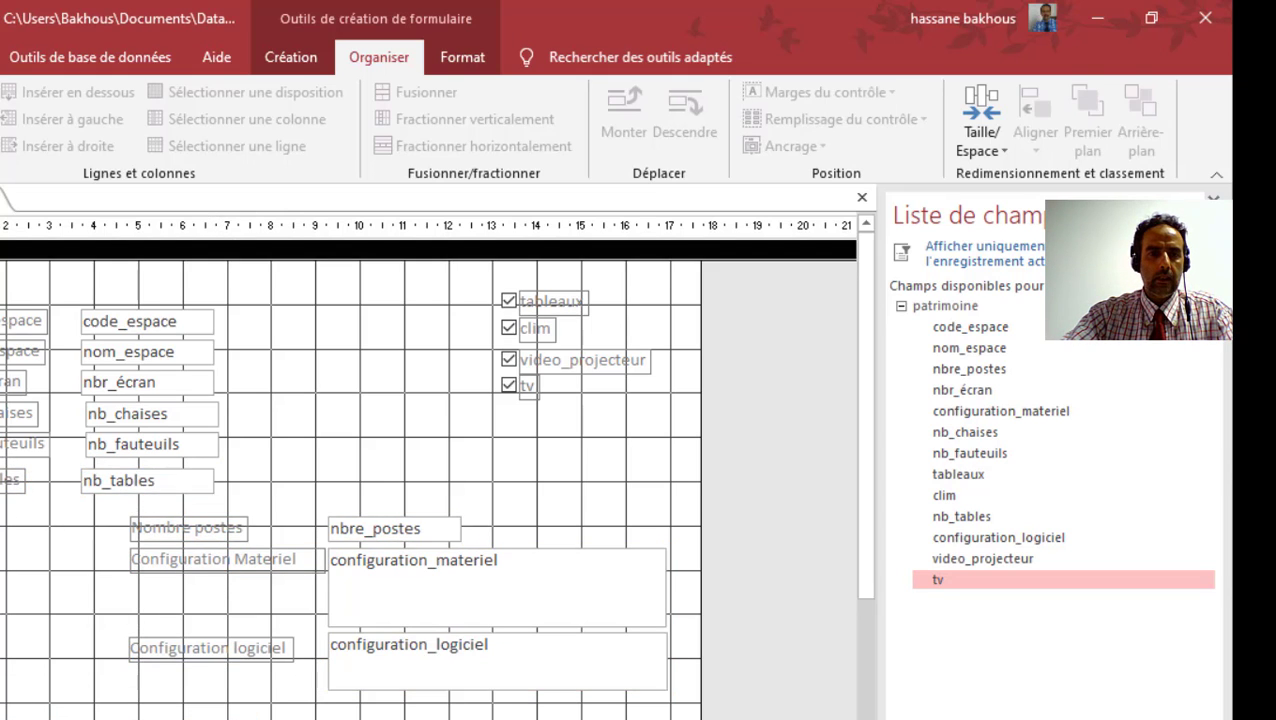
Align the six labels from code_espace to nb_tables along their left edges
left_click_drag(63, 530, 20, 305)
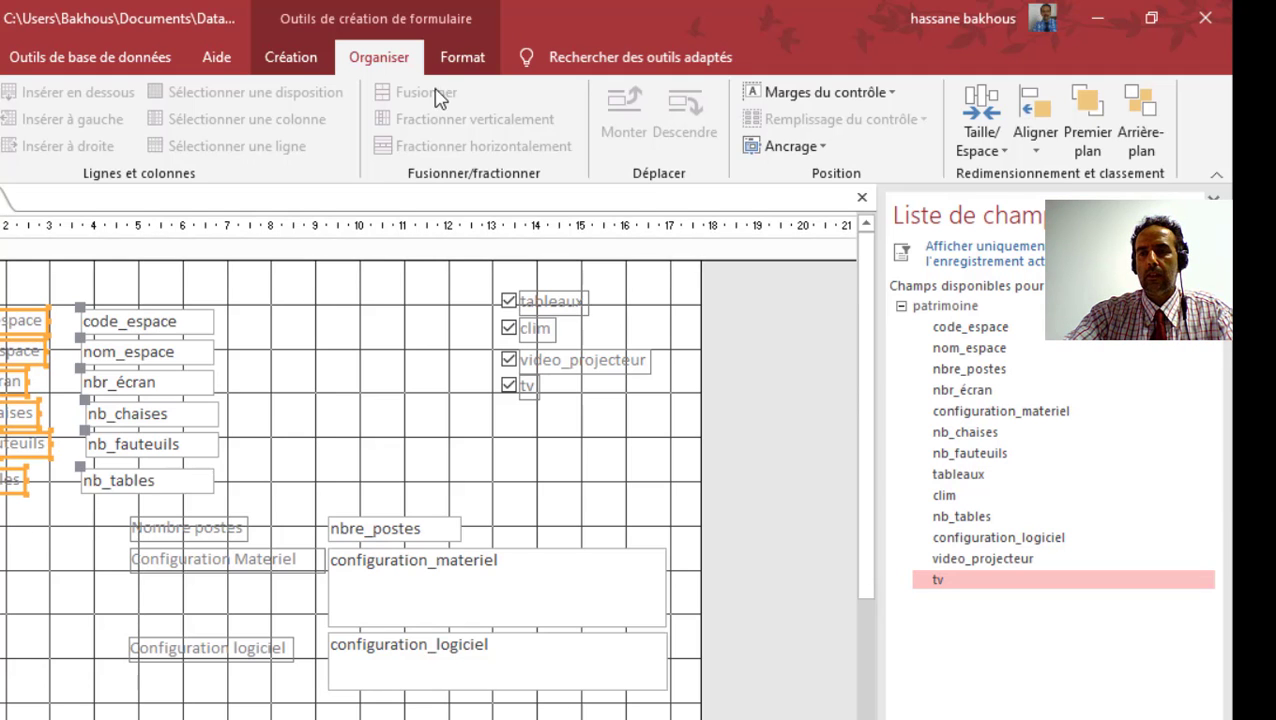
left_click(1035, 132)
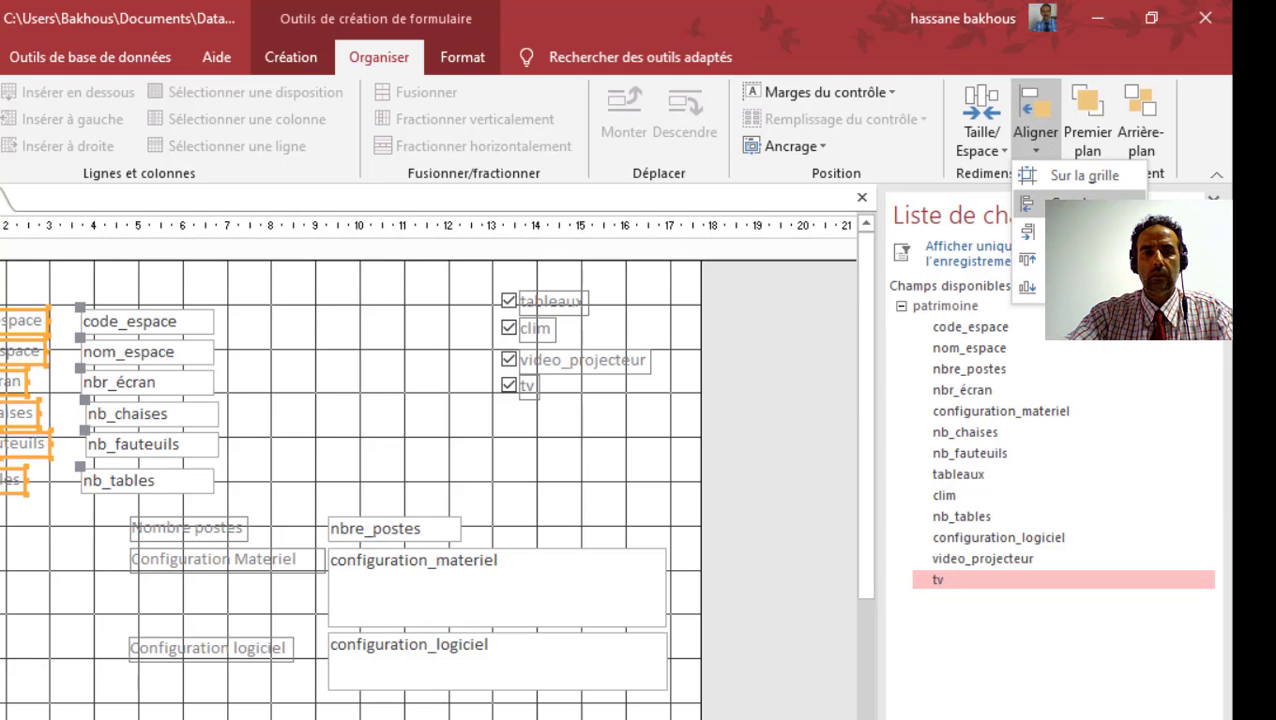
left_click(1022, 200)
left_click(332, 410)
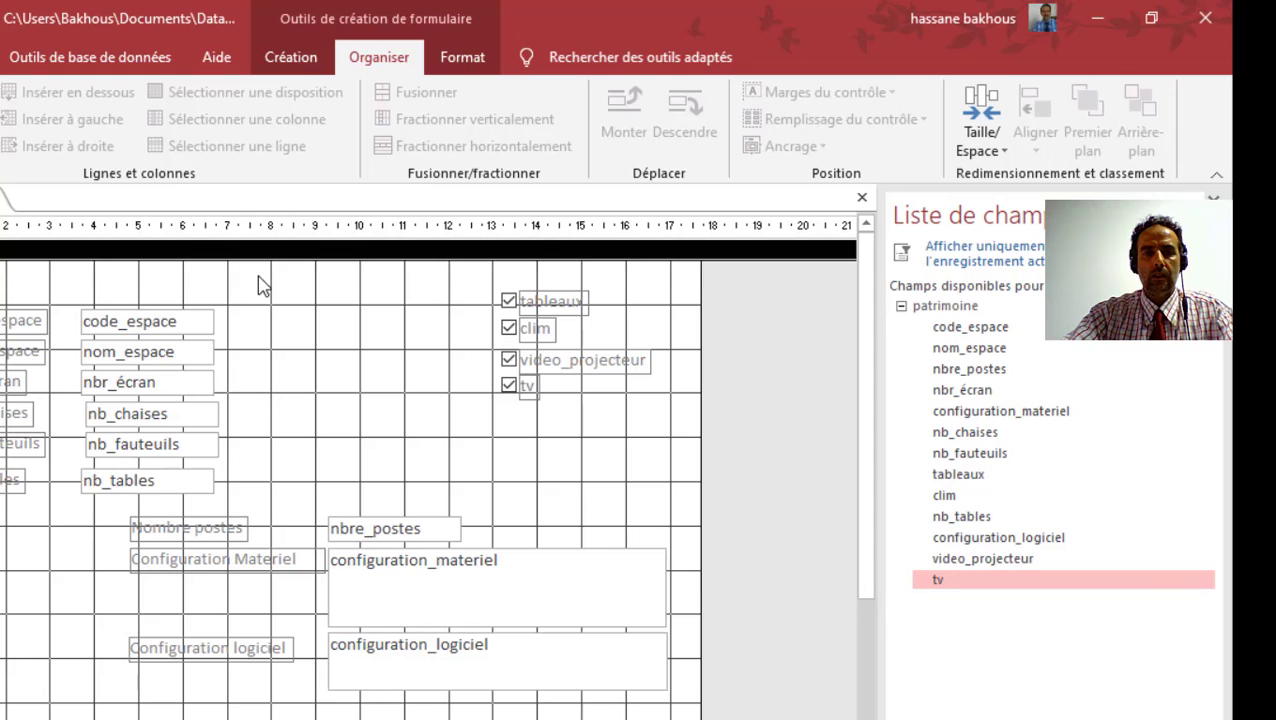
Widen the six text boxes from code_espace to nb_tables together and align their left edges
left_click_drag(275, 303, 160, 526)
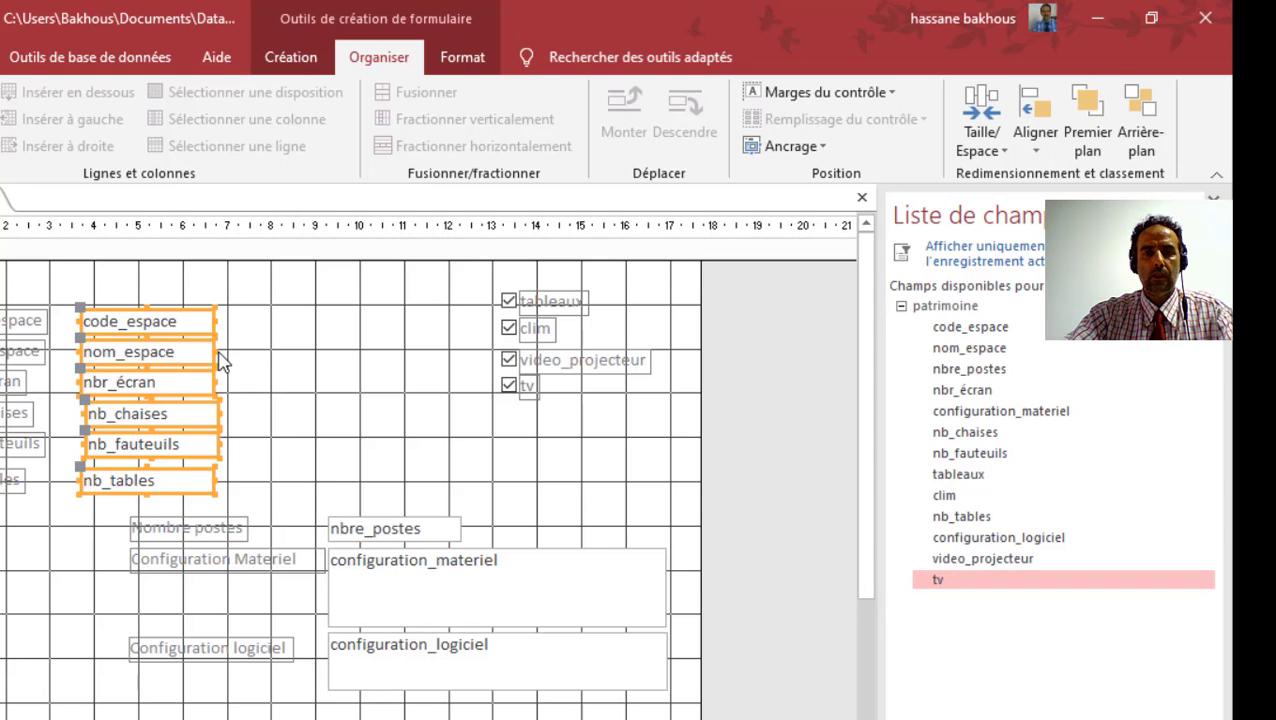
left_click_drag(215, 352, 252, 352)
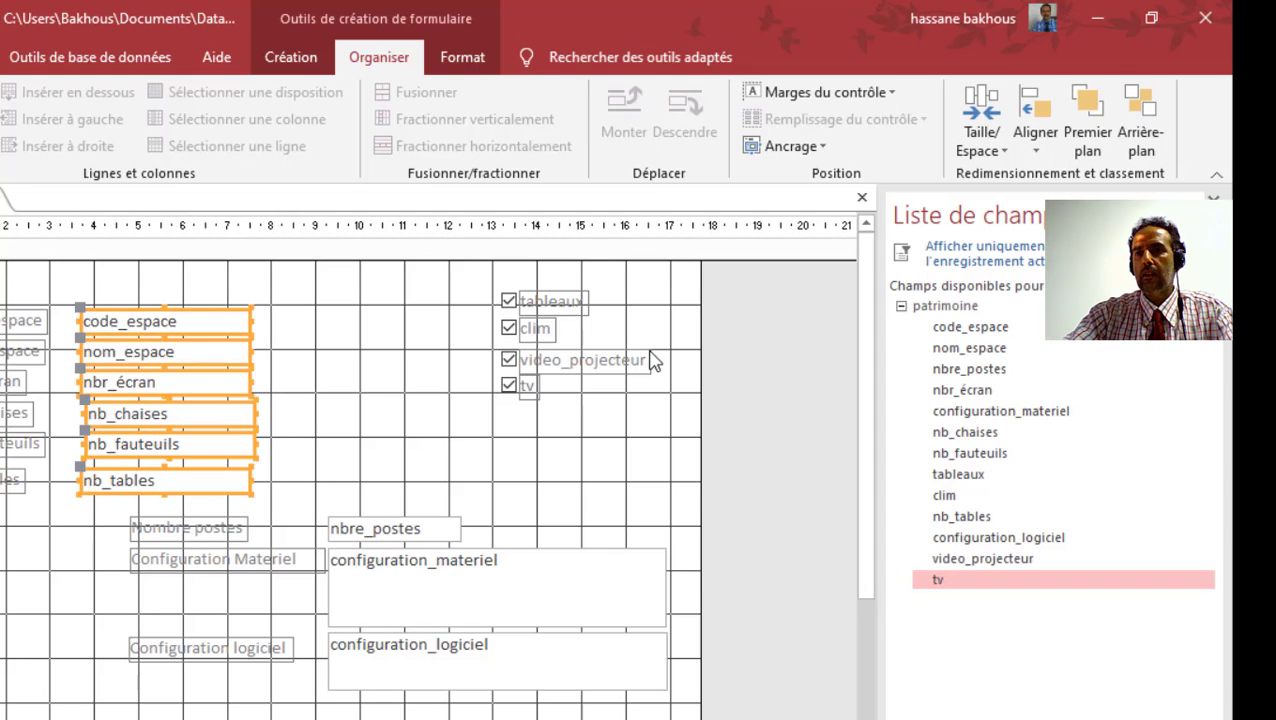
left_click(994, 155)
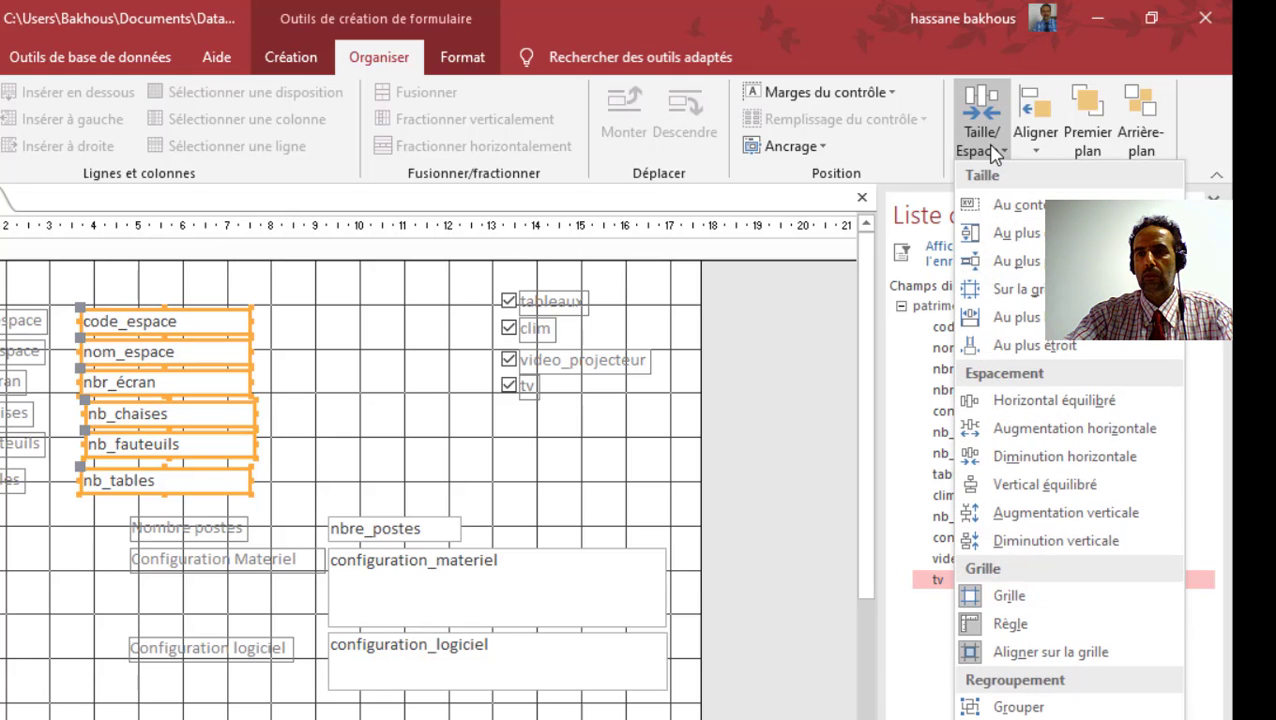
left_click(1038, 240)
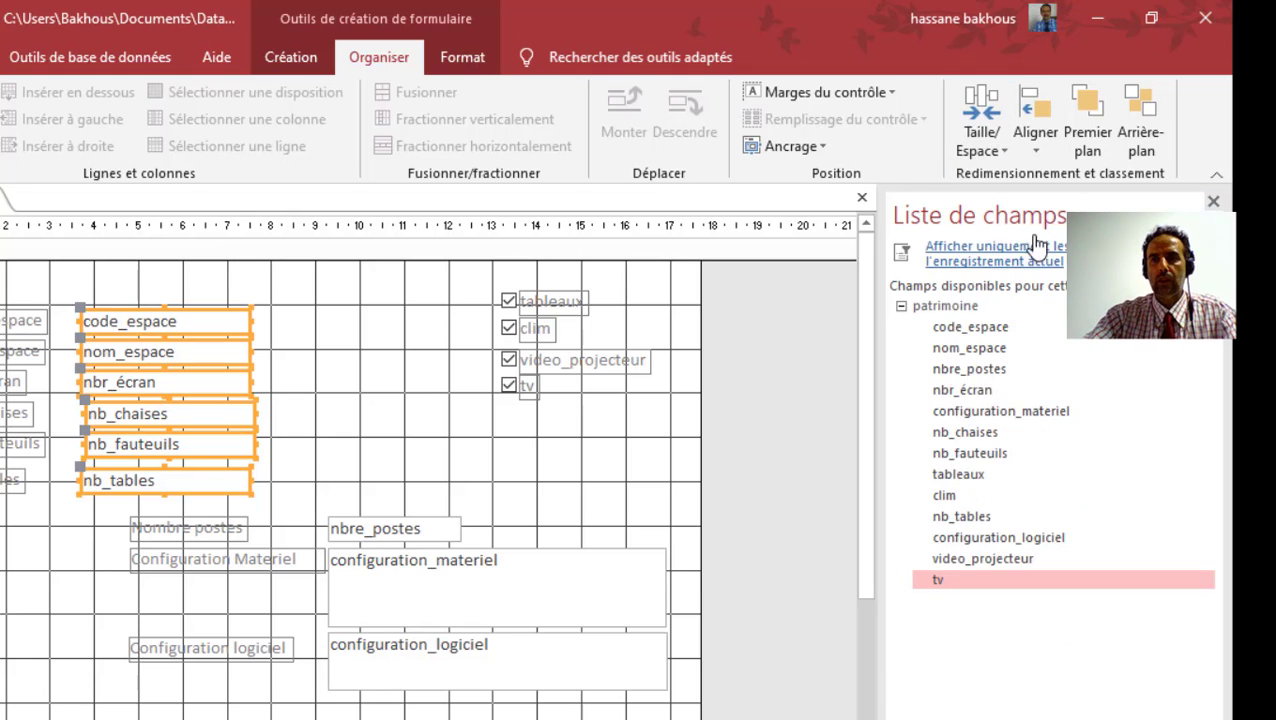
left_click(1030, 145)
left_click(1062, 204)
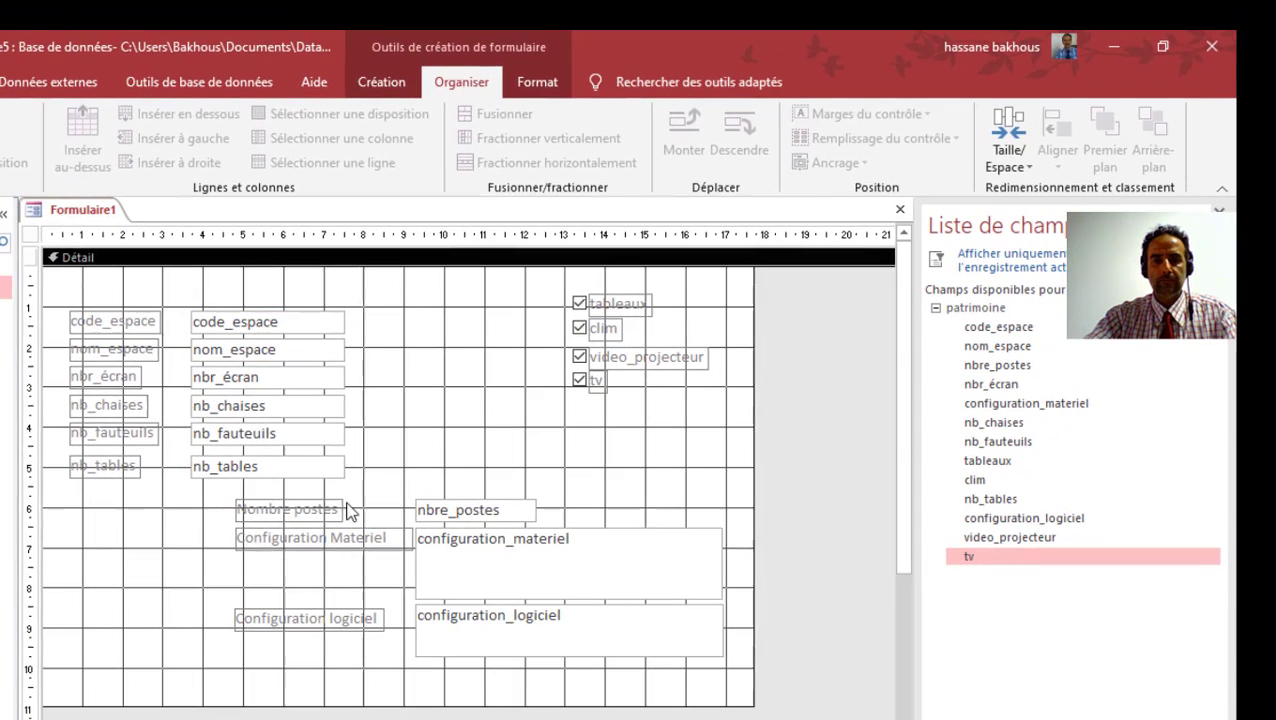
Move the postes and configuration controls left beneath nb_tables, and the four checkboxes left beside the code_espace column
left_click_drag(350, 511, 352, 636)
left_click_drag(399, 307, 236, 468)
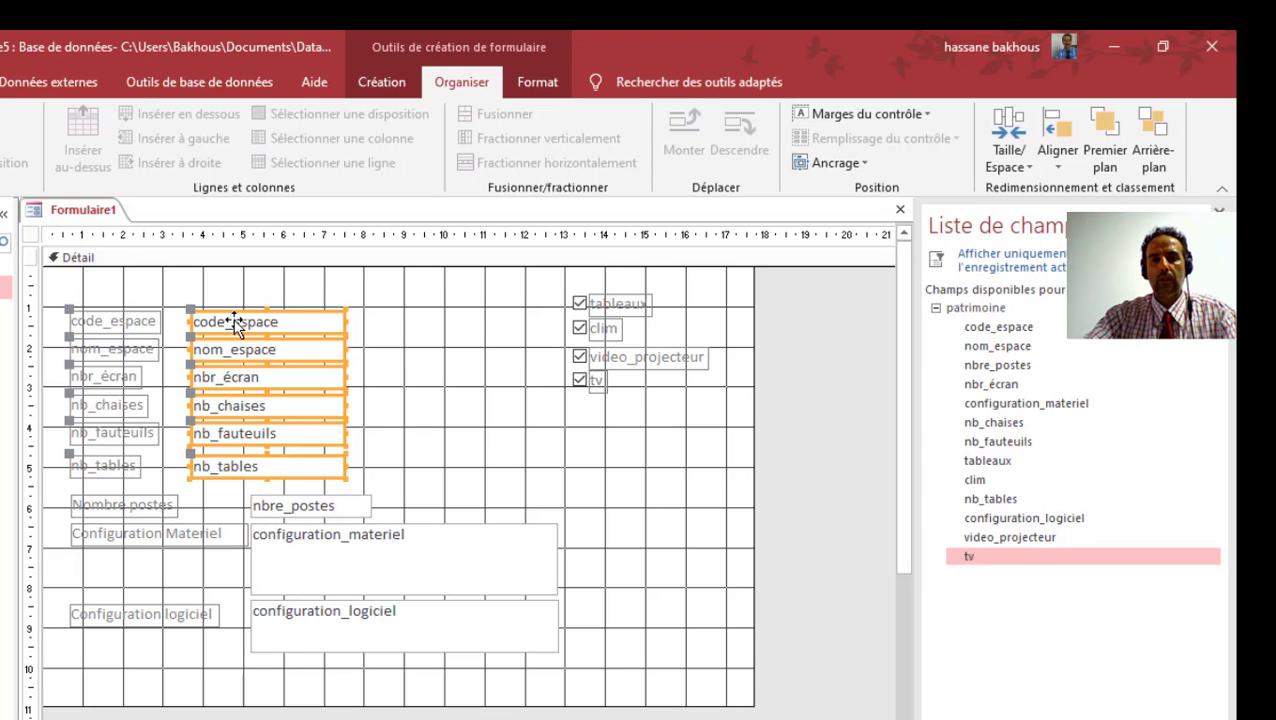
left_click(316, 285)
left_click_drag(563, 289, 450, 390)
left_click(581, 464)
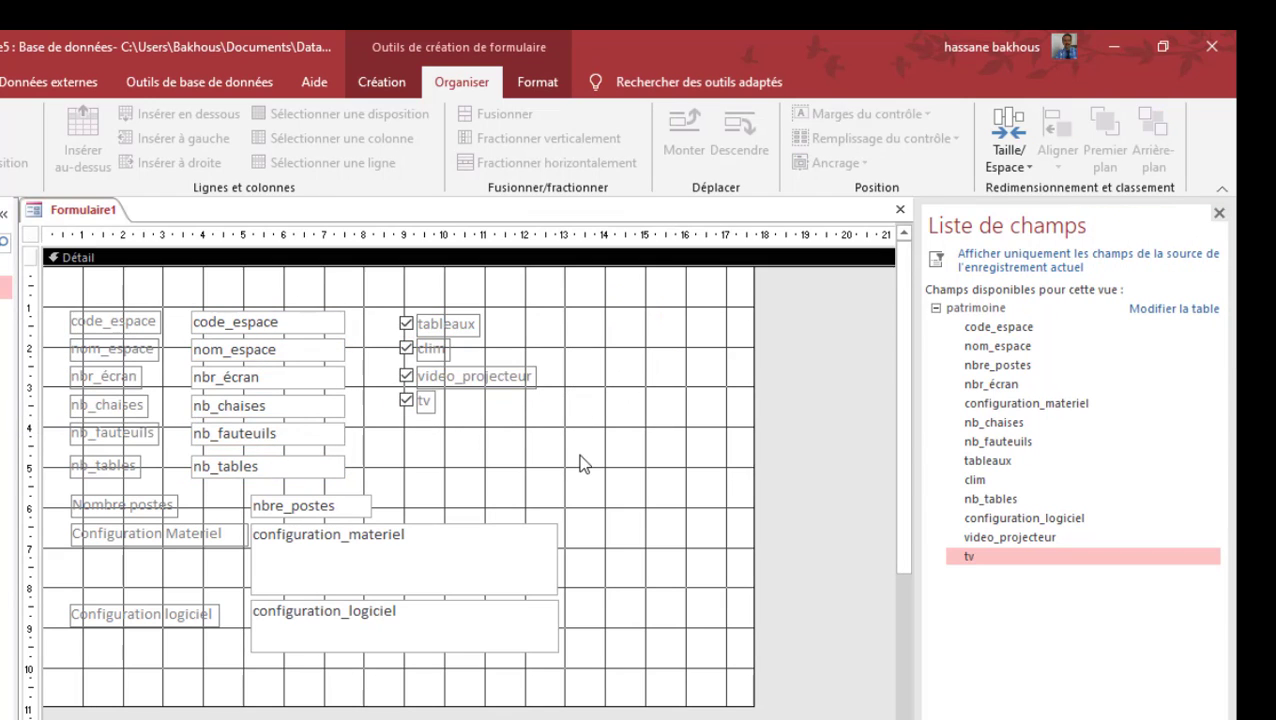
Save the form under the name Frm_patrimoine
key("ctrl+s")
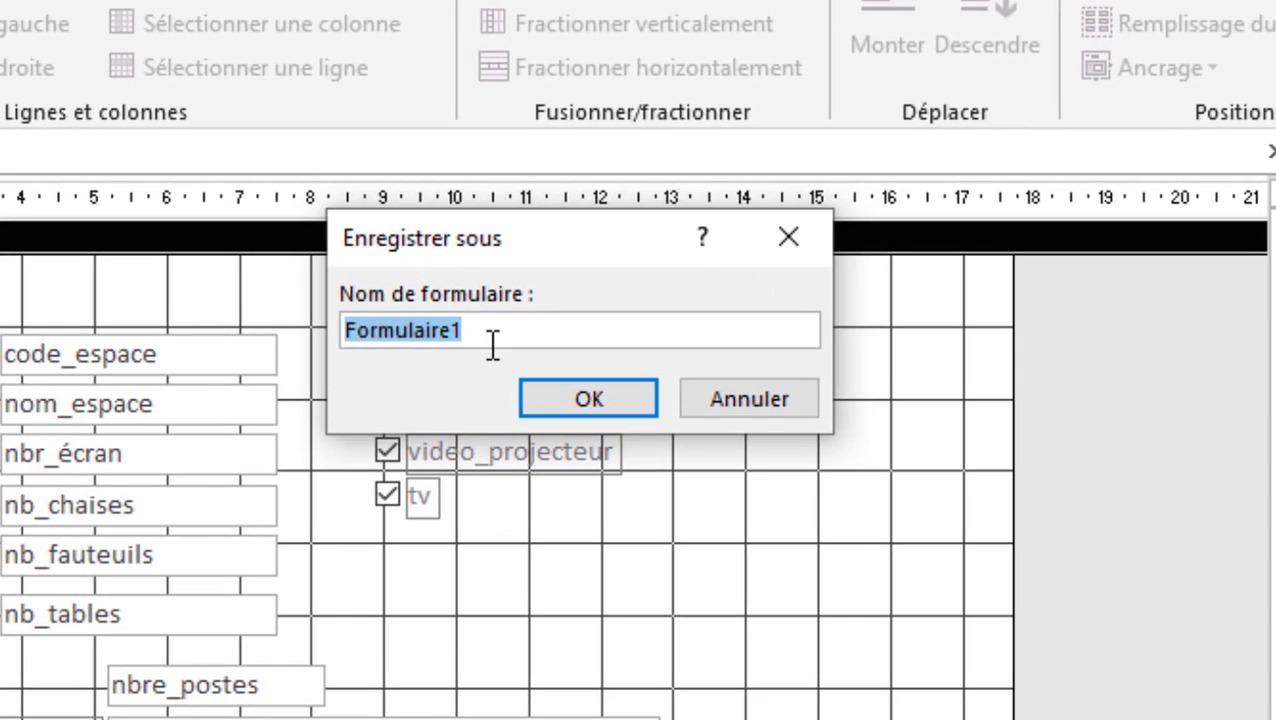
left_click(471, 313)
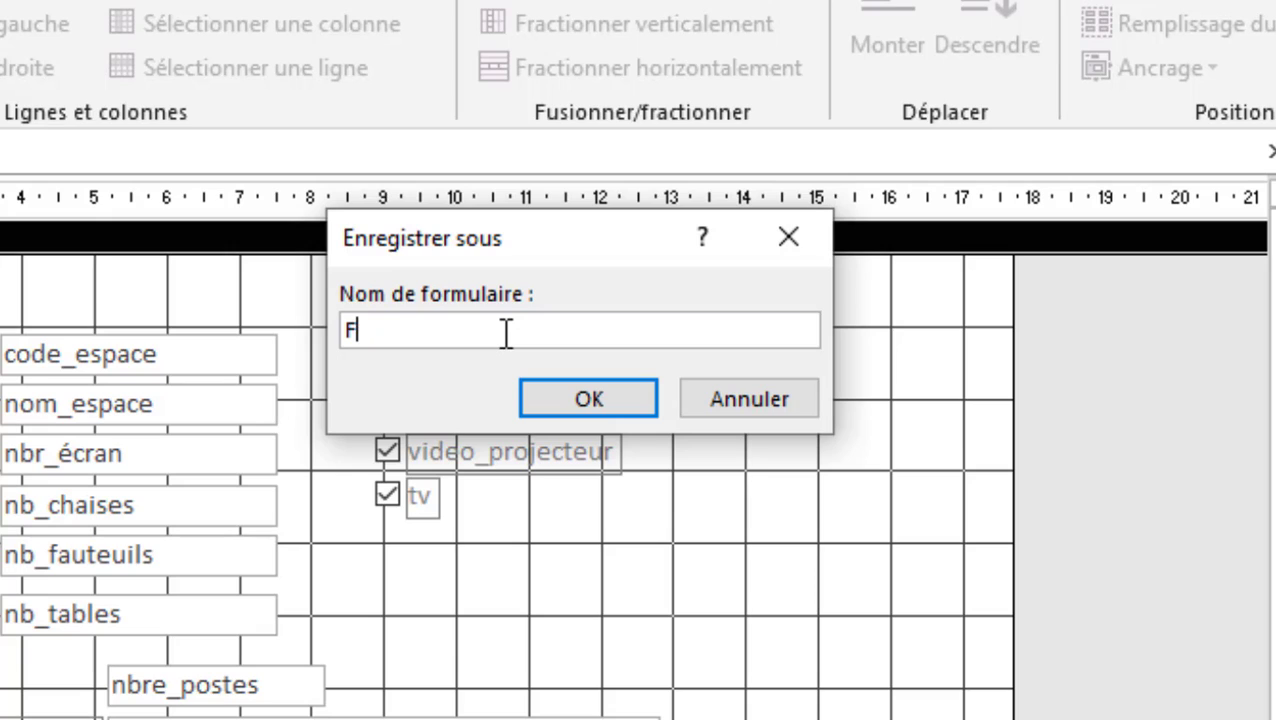
type("Frm_patrimoine")
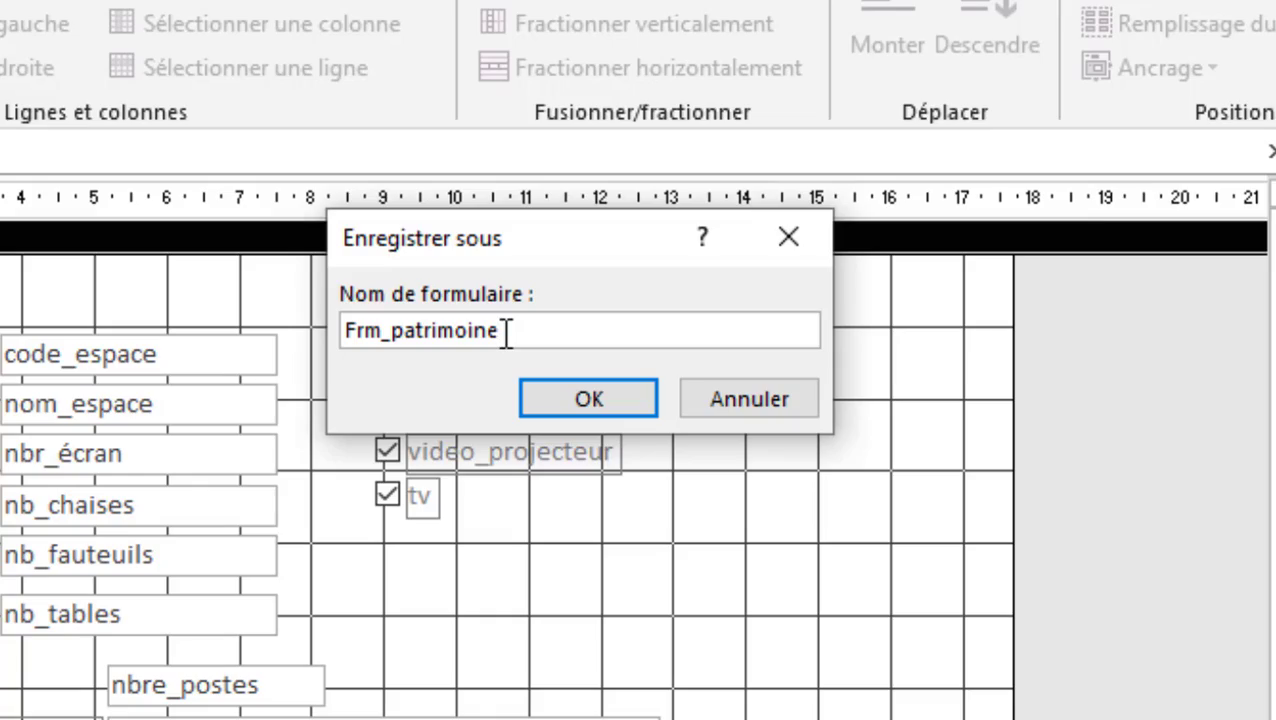
key("Return")
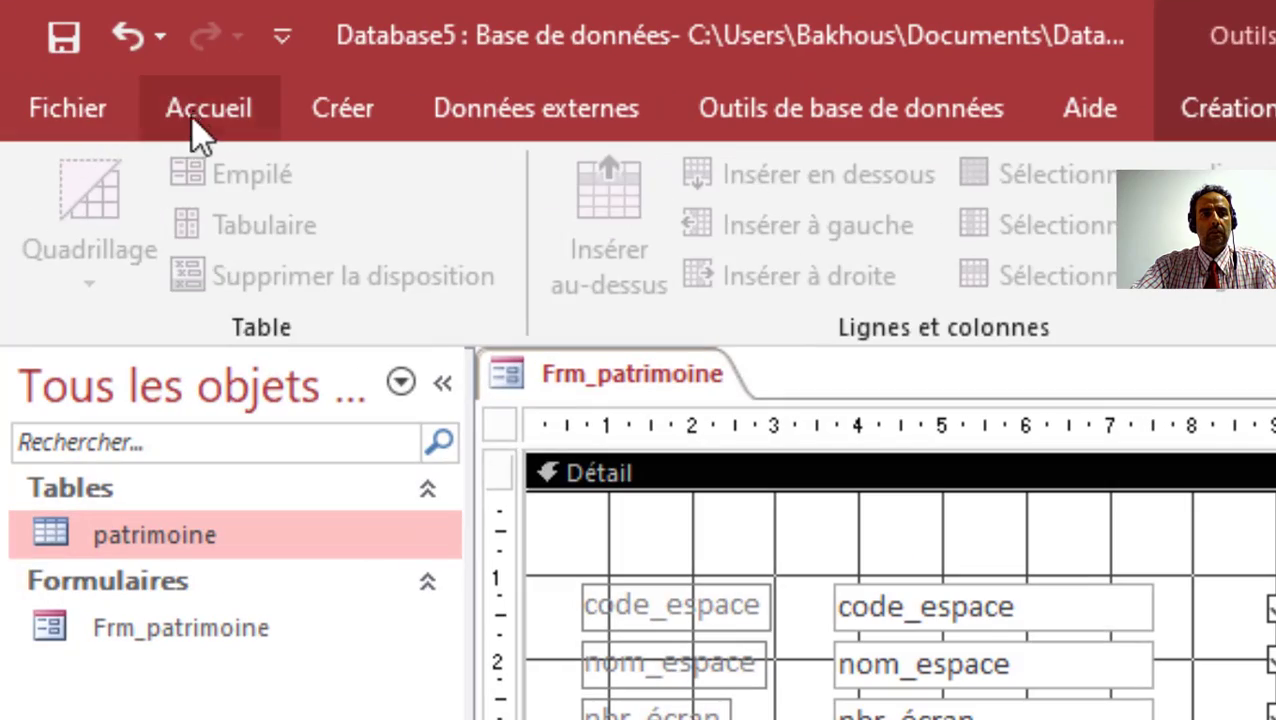
Check the form's layout and first record in Form view, and return to Design view
left_click(192, 112)
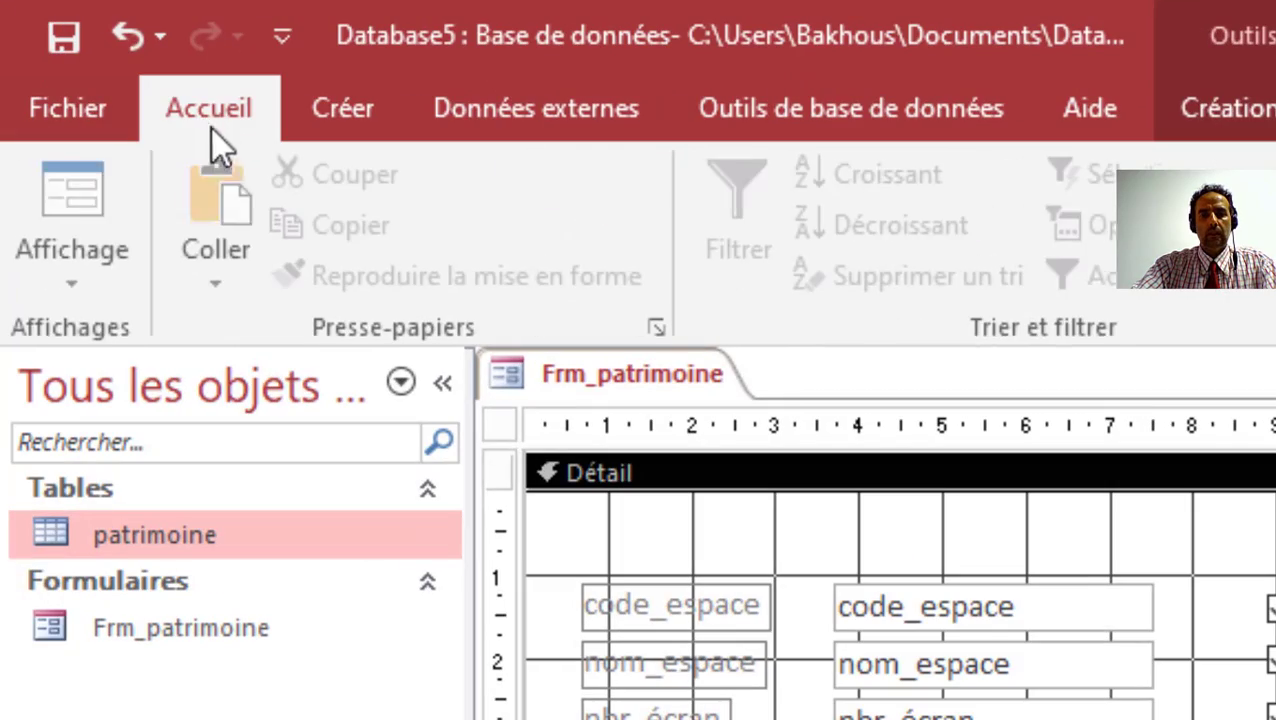
left_click(88, 196)
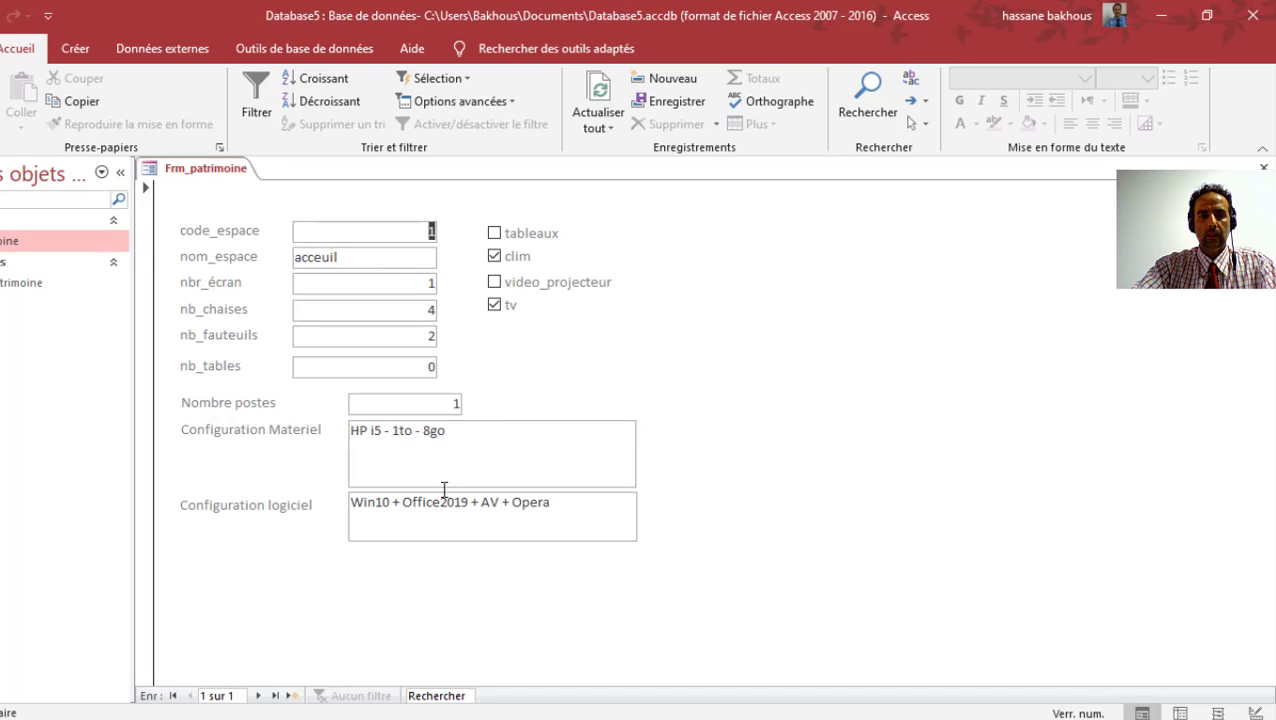
left_click(456, 433)
key("shift+Tab")
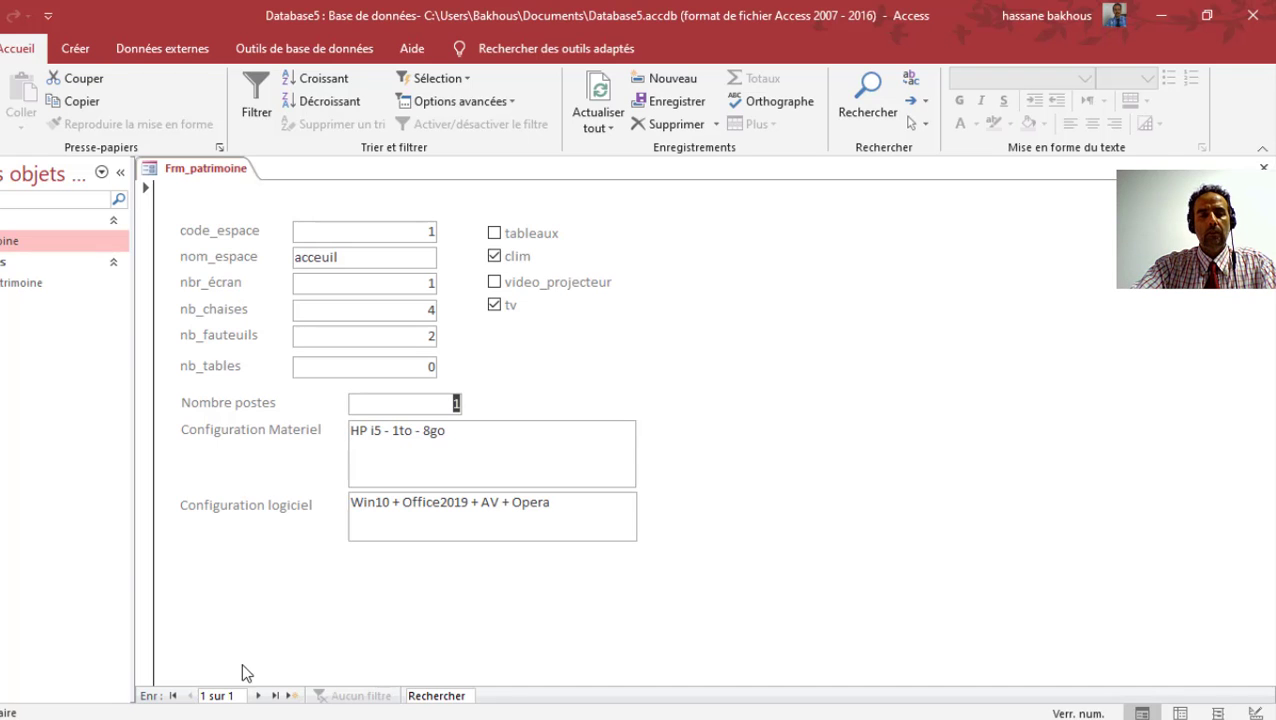
left_click(146, 400)
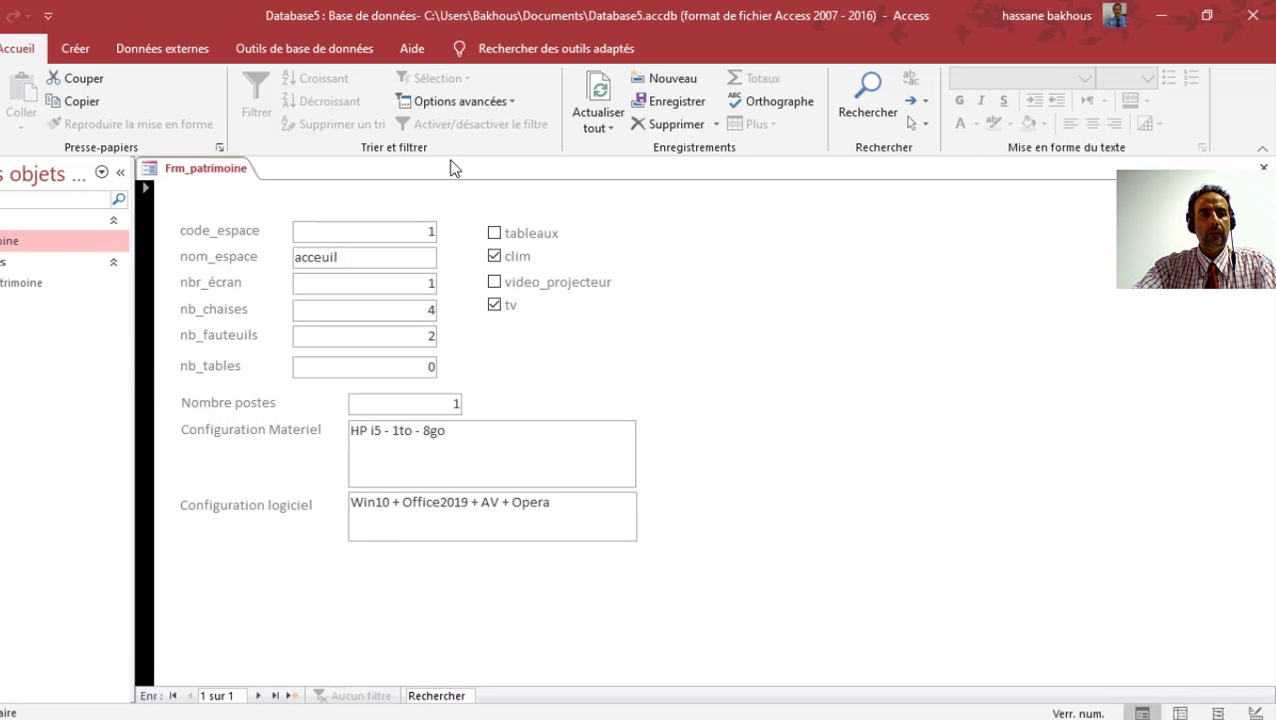
left_click(3, 128)
left_click(11, 291)
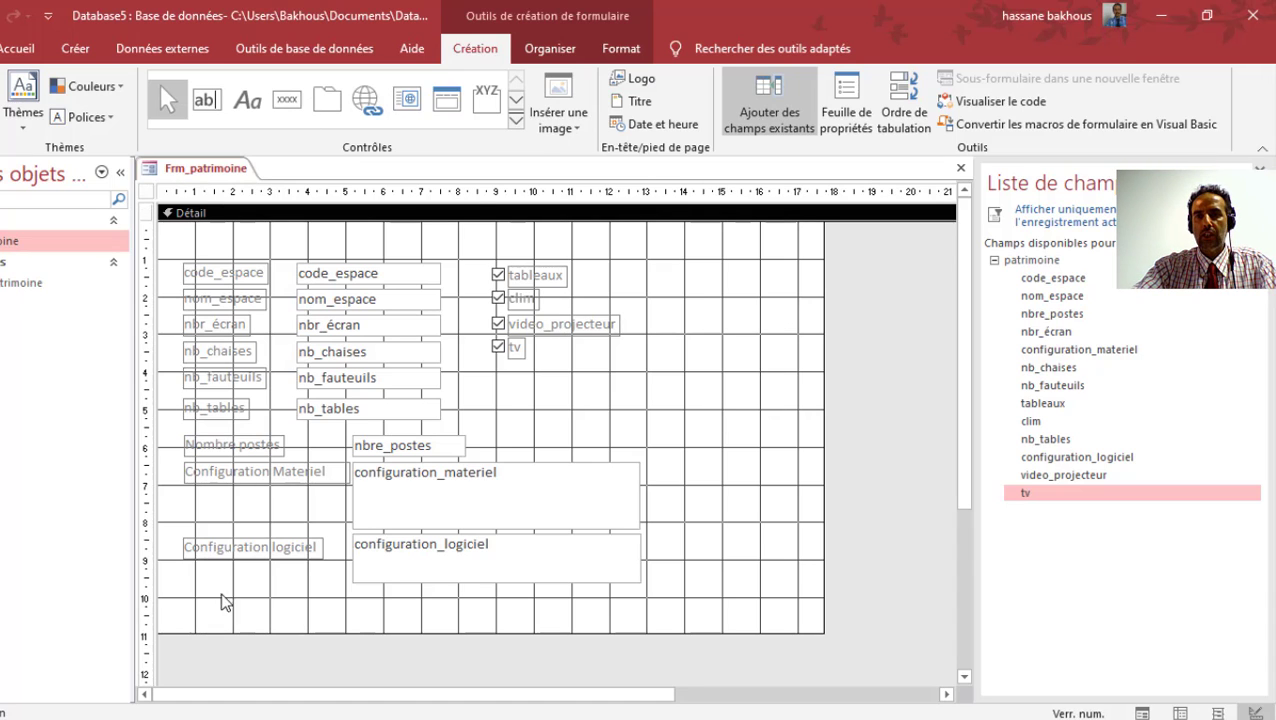
Select the whole form, open its property sheet and look through the Format properties
left_click(870, 259)
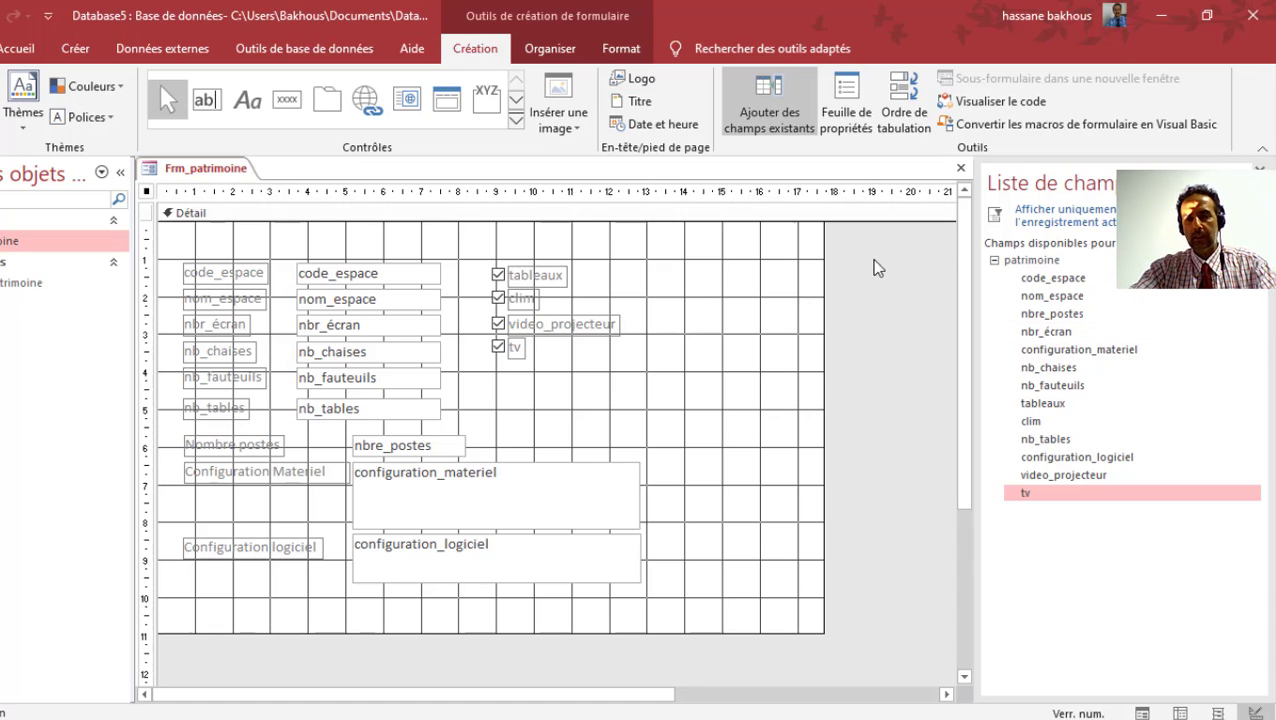
left_click(862, 114)
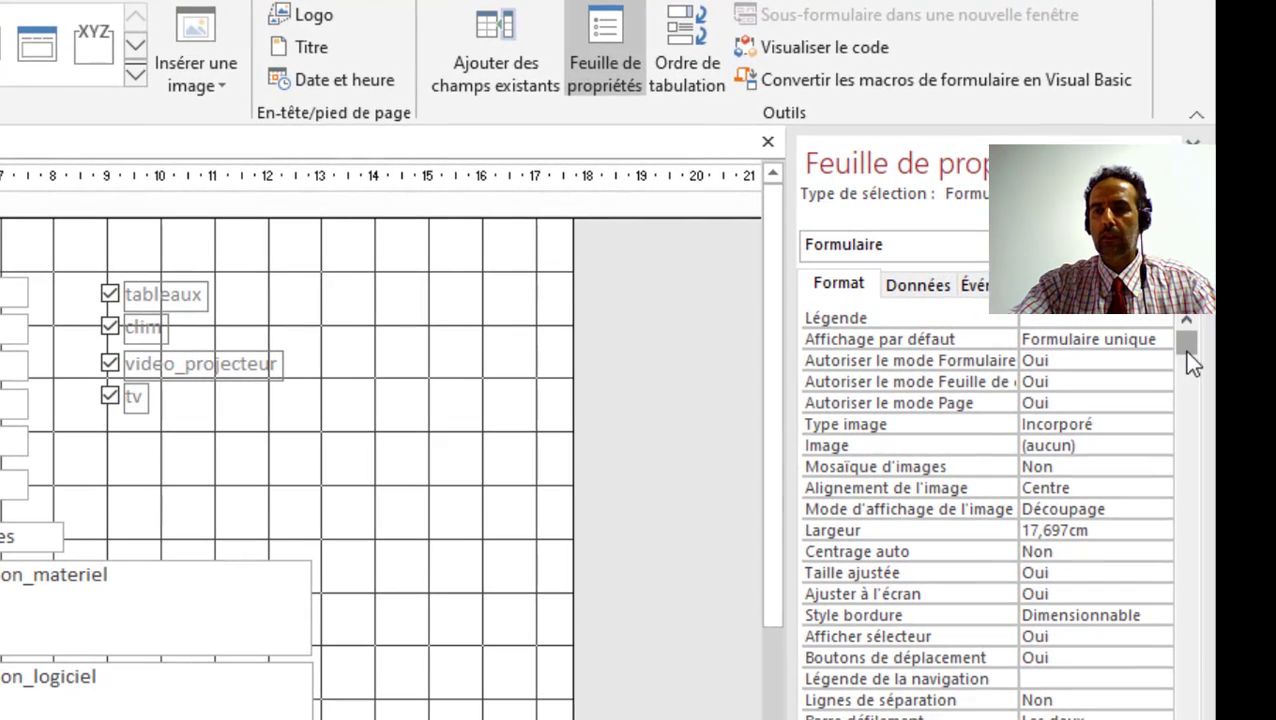
left_click_drag(1187, 352, 1208, 472)
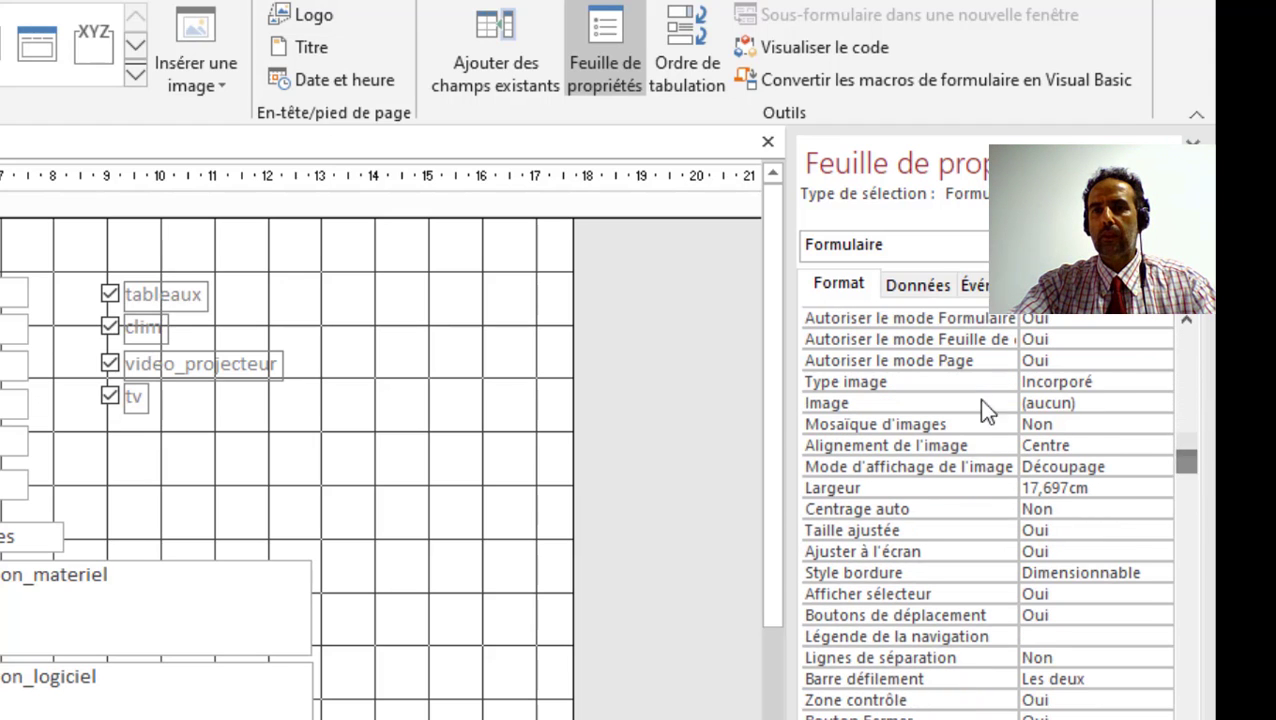
left_click(602, 62)
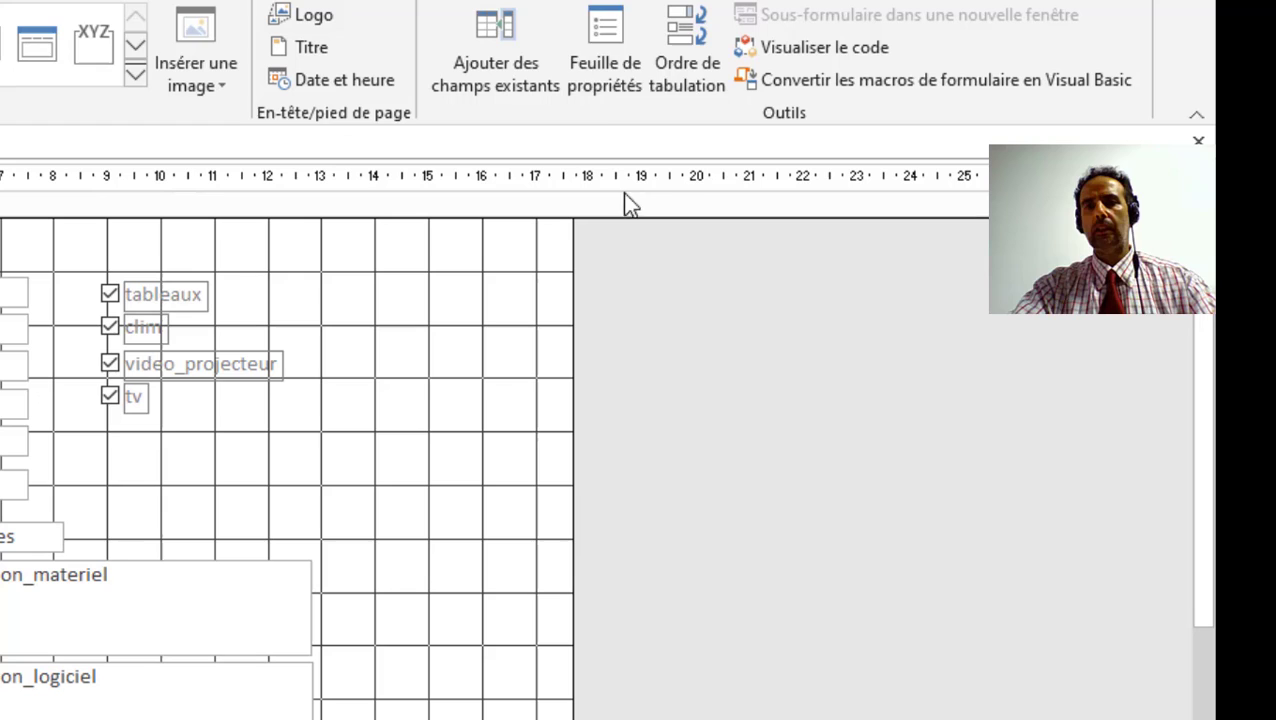
left_click(601, 44)
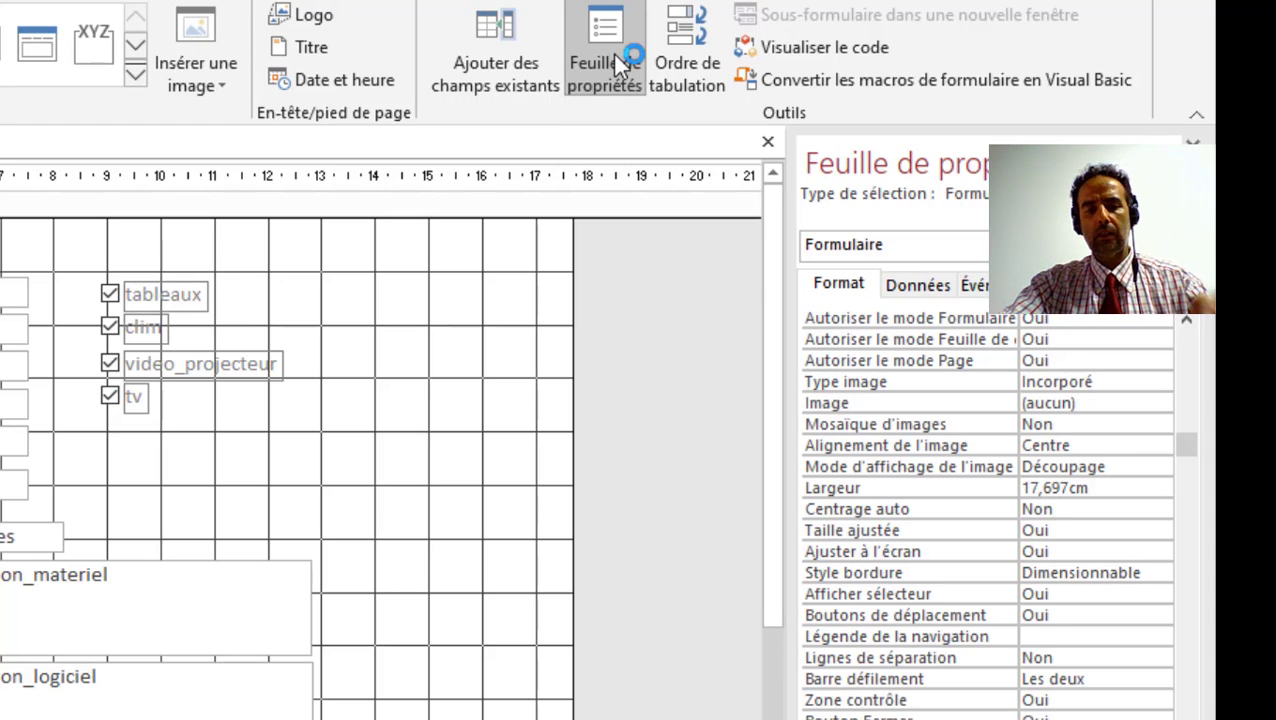
left_click(612, 52)
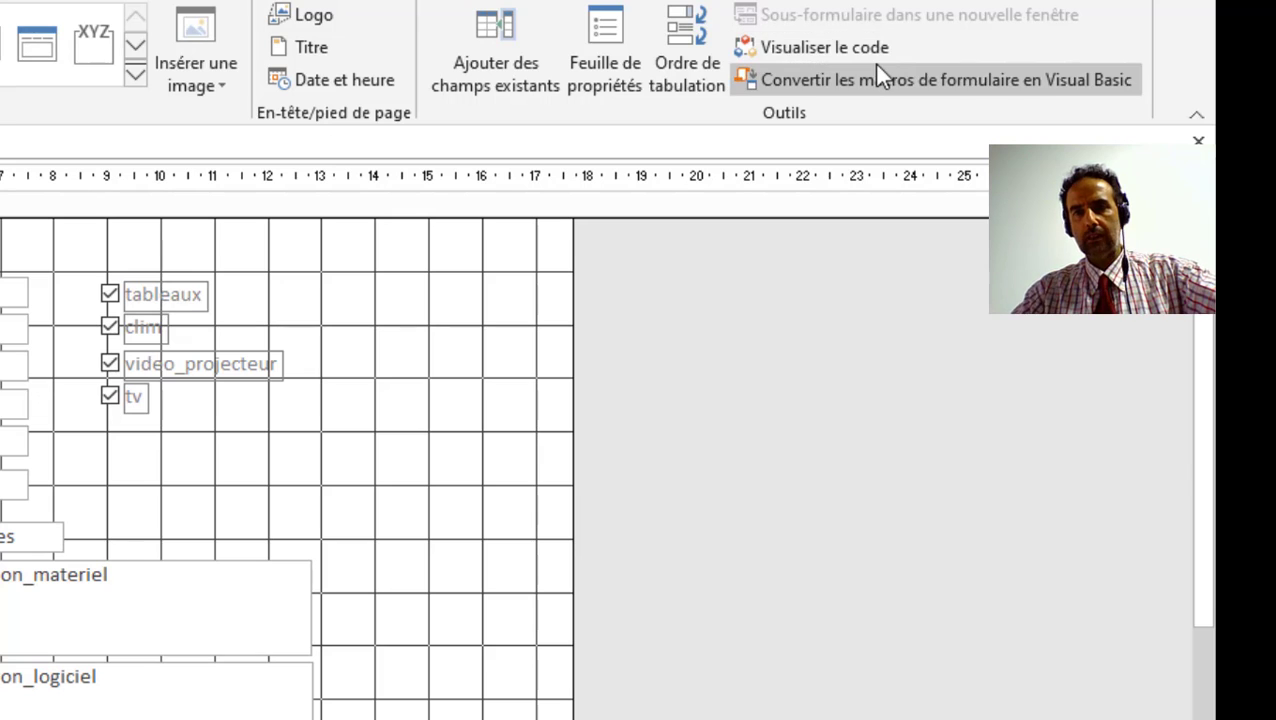
double_click(853, 307)
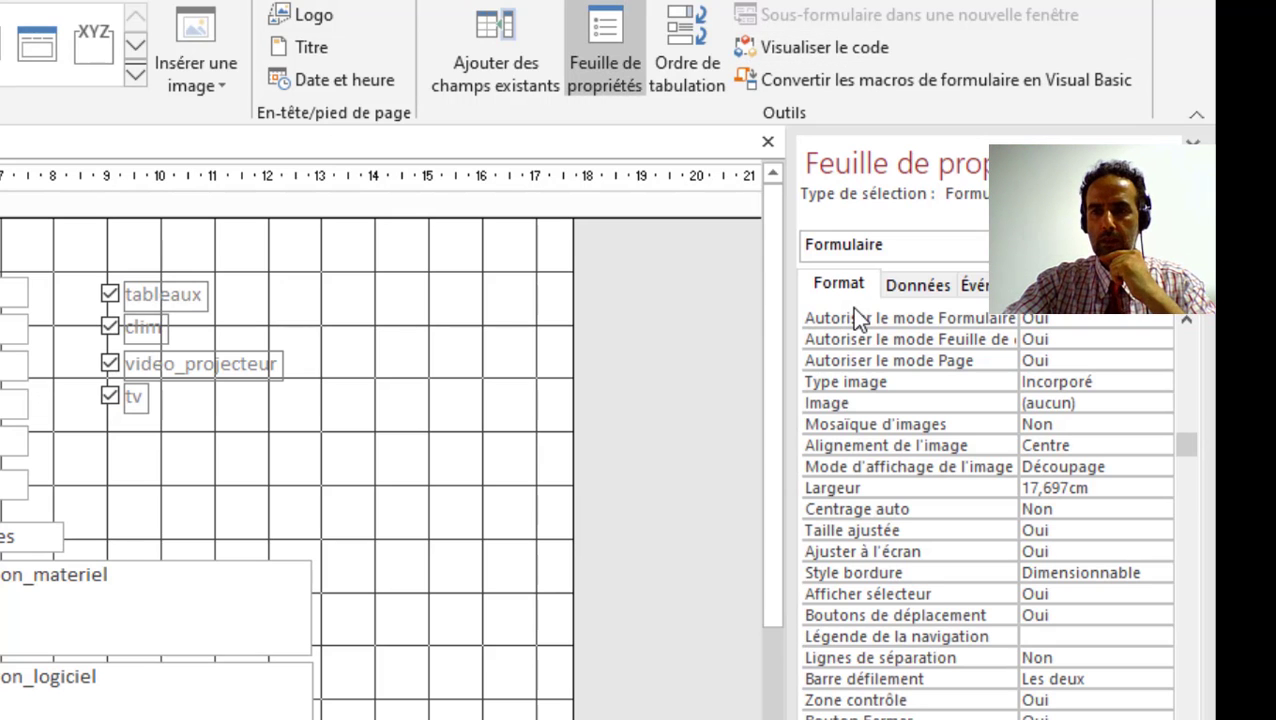
Set the form's Afficher sélecteur and Boutons de déplacement properties to Non
left_click(651, 518)
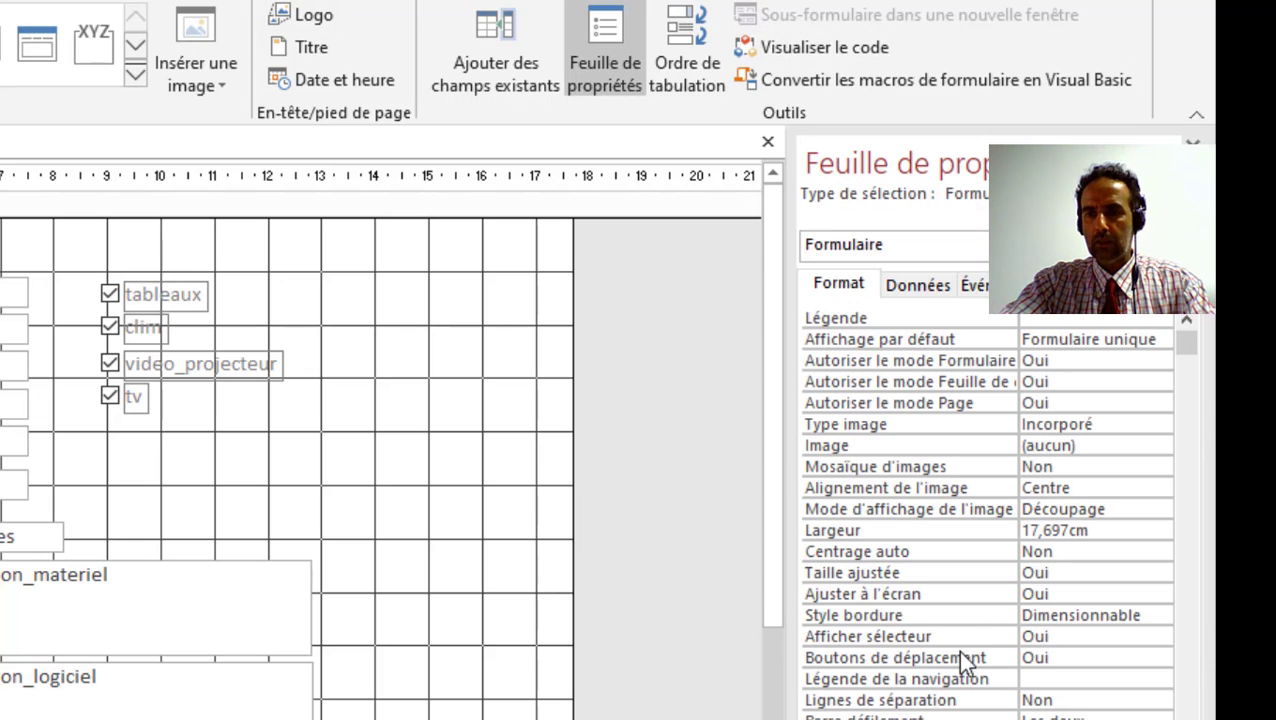
left_click(857, 640)
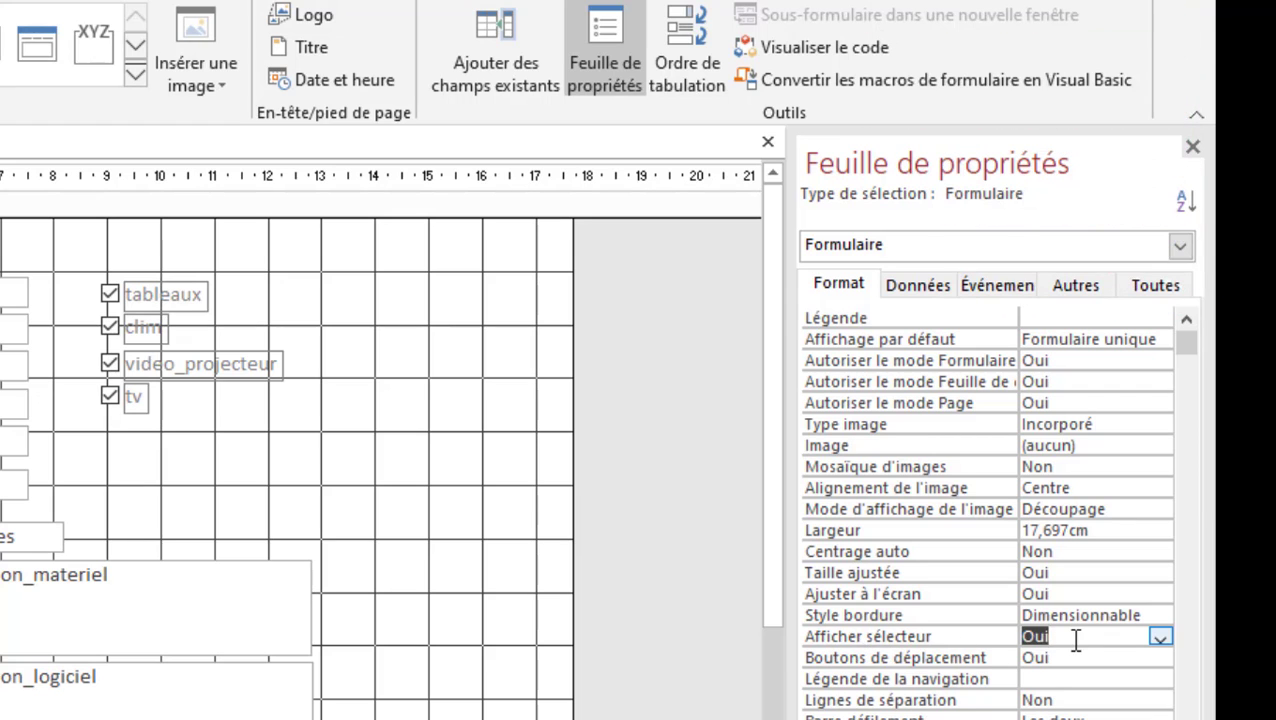
double_click(1070, 655)
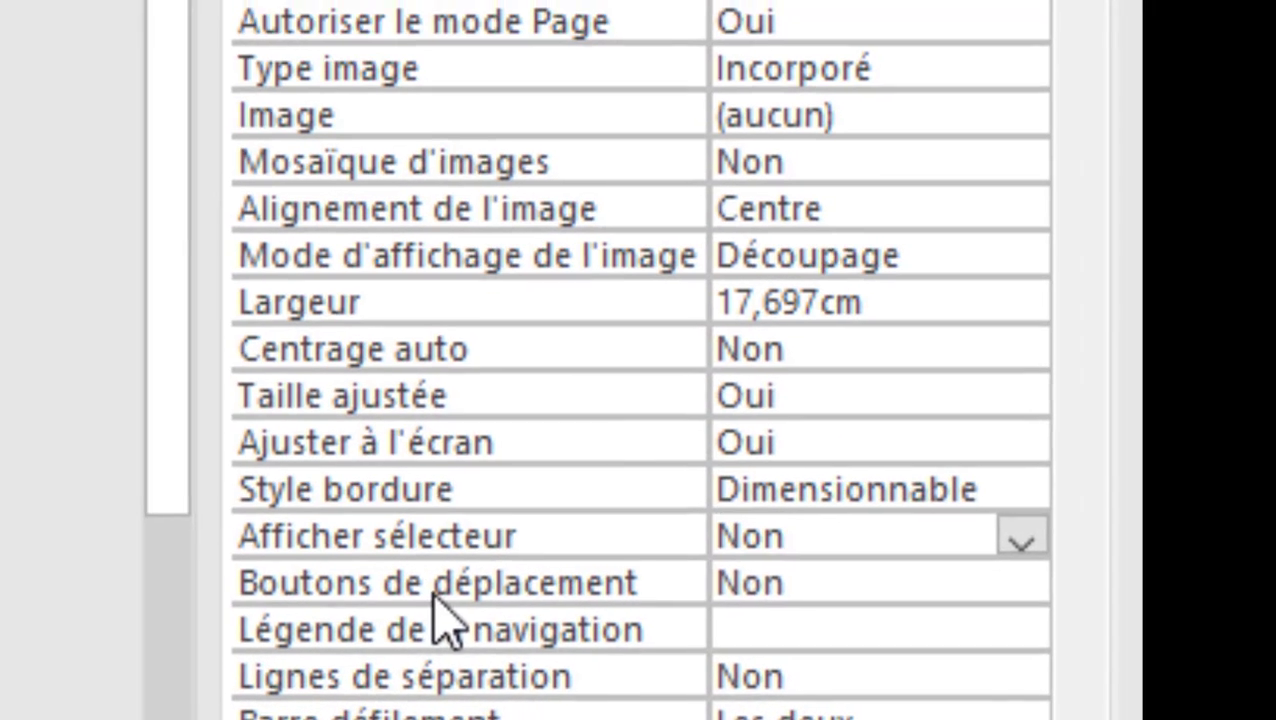
key("Down")
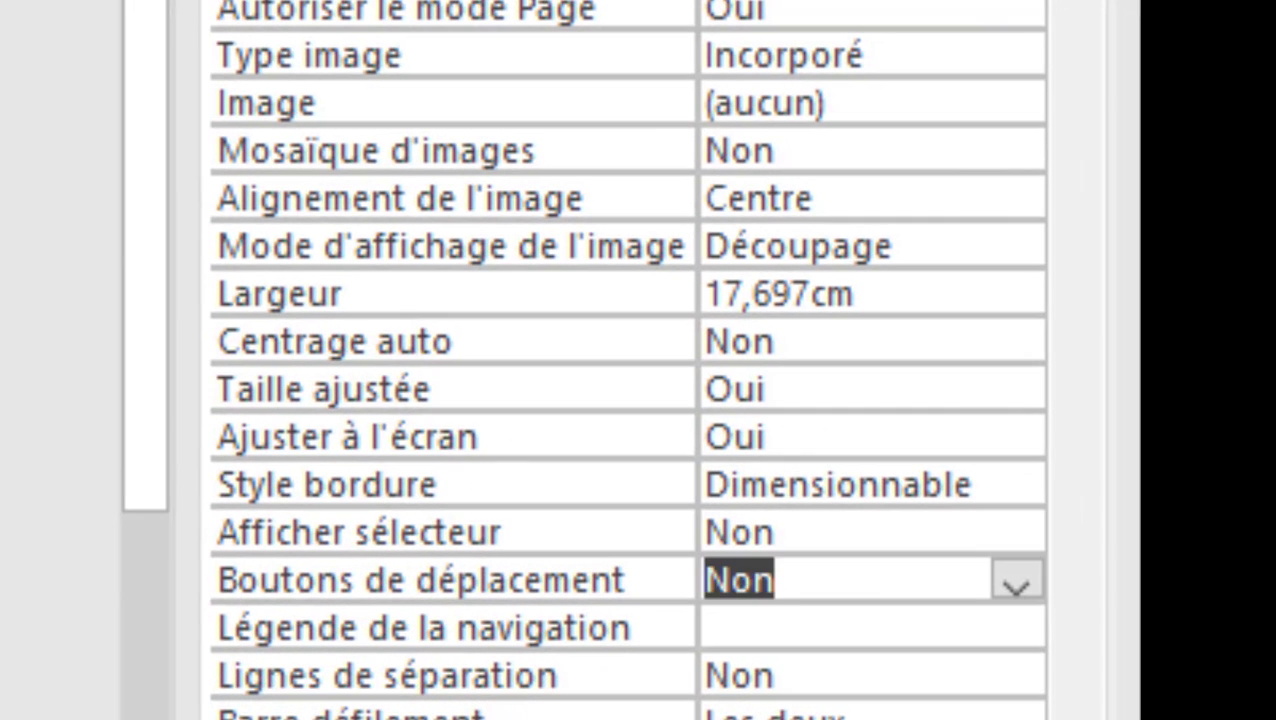
Check the form in Form view and return to Design view
left_click(90, 100)
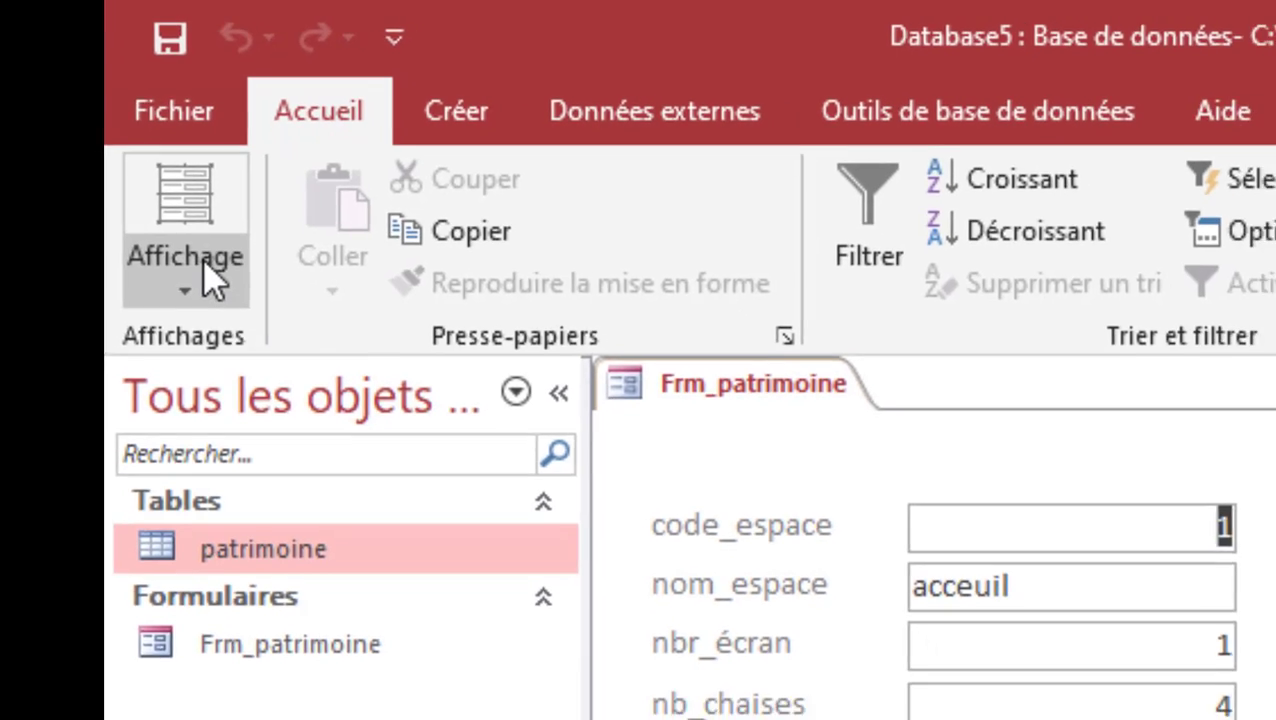
left_click(190, 290)
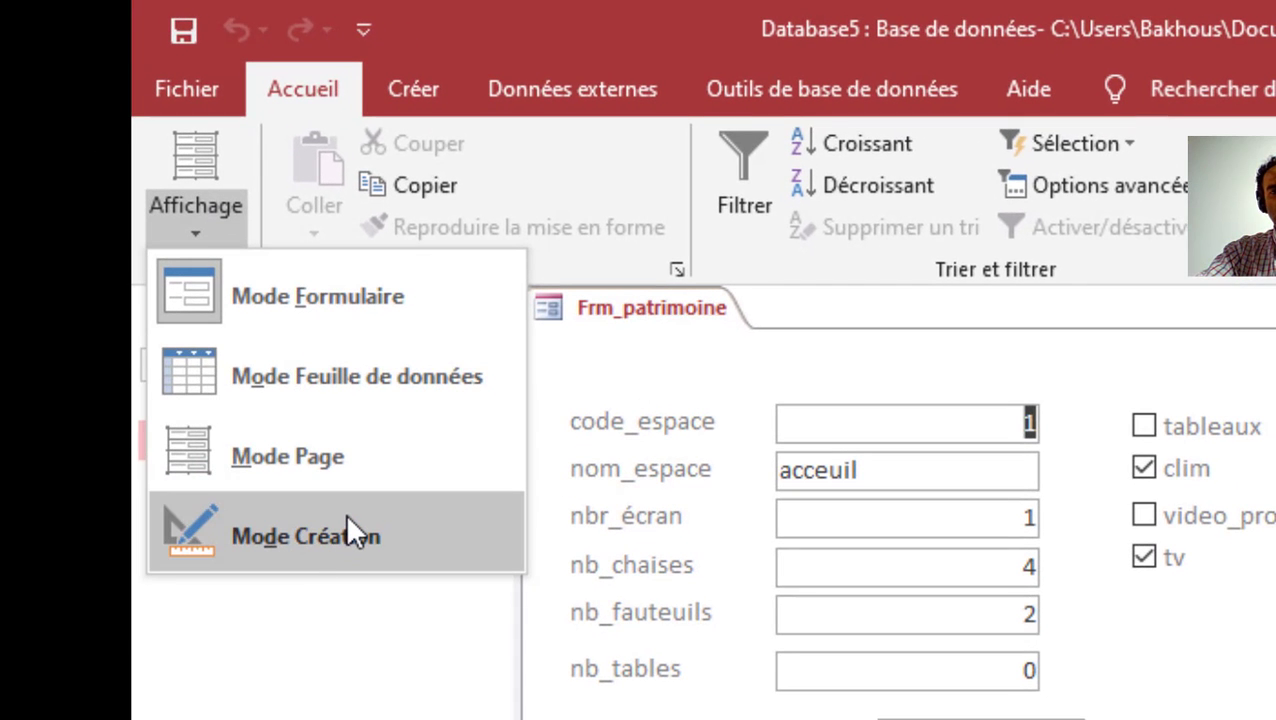
left_click(347, 516)
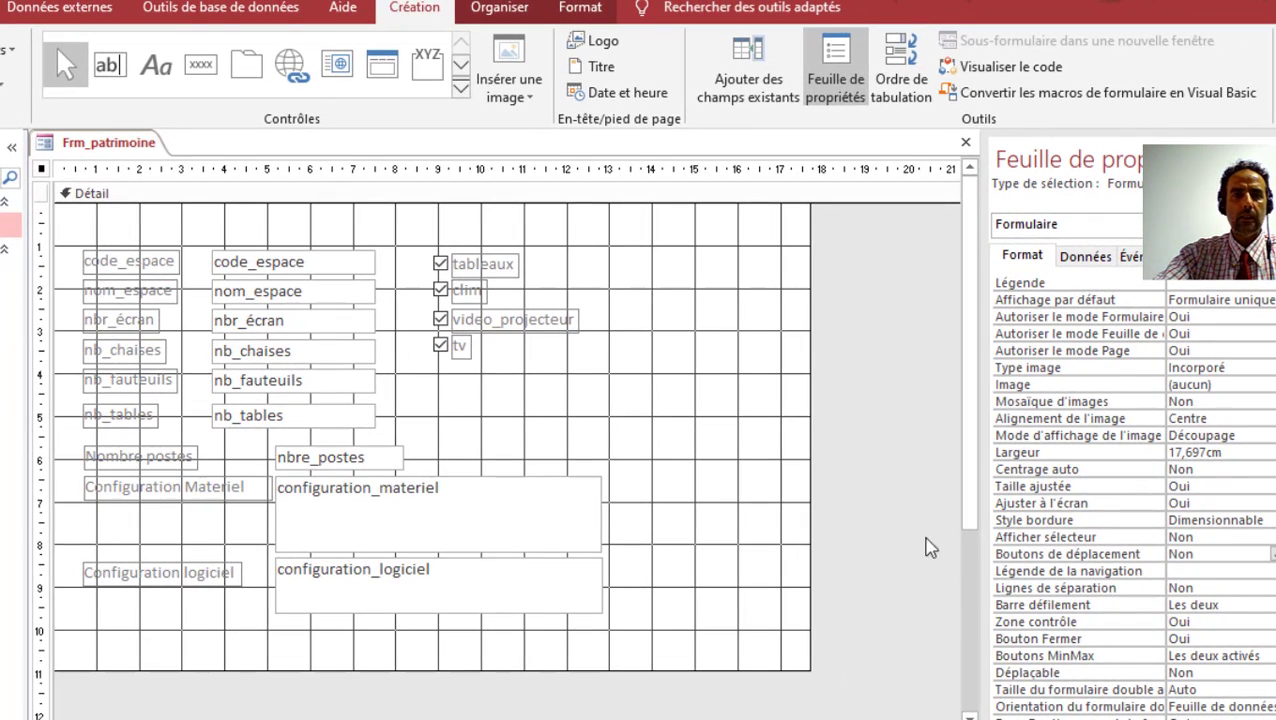
Draw a command button about 1.6 by 0.6 cm to the right of nb_tables and assign it the action Enregistrement suivant
left_click(201, 64)
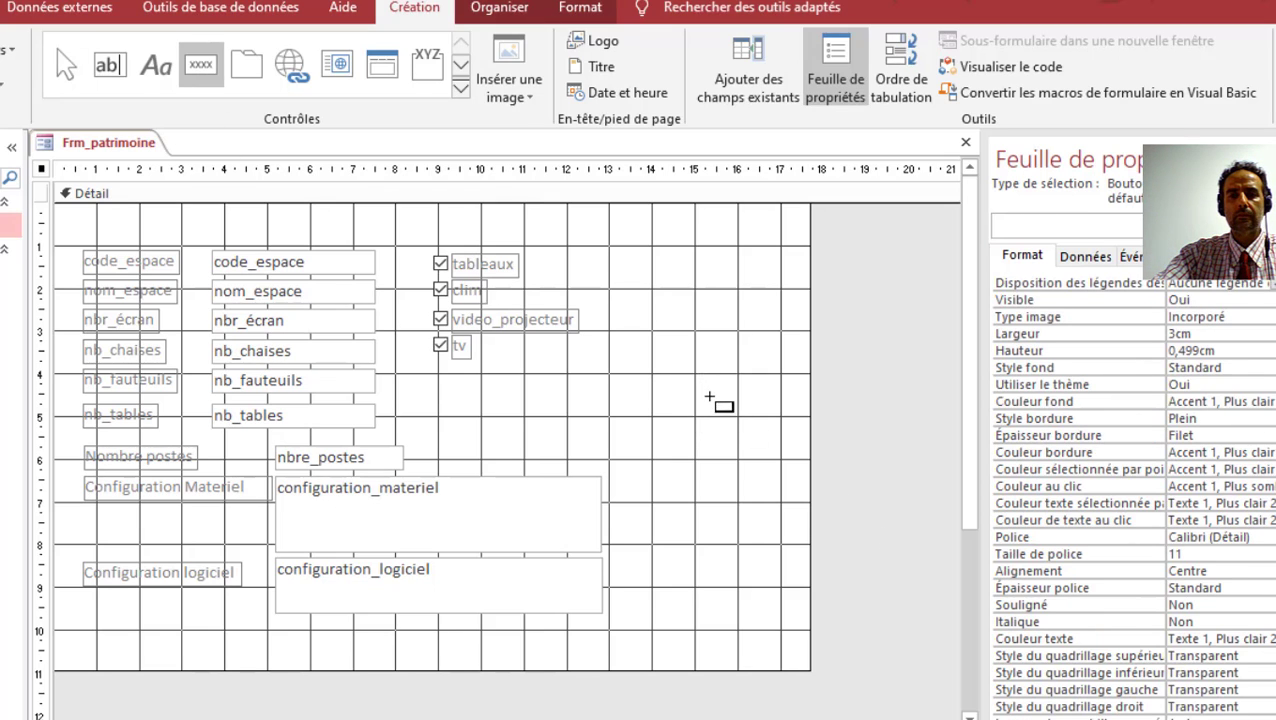
left_click_drag(710, 392, 801, 434)
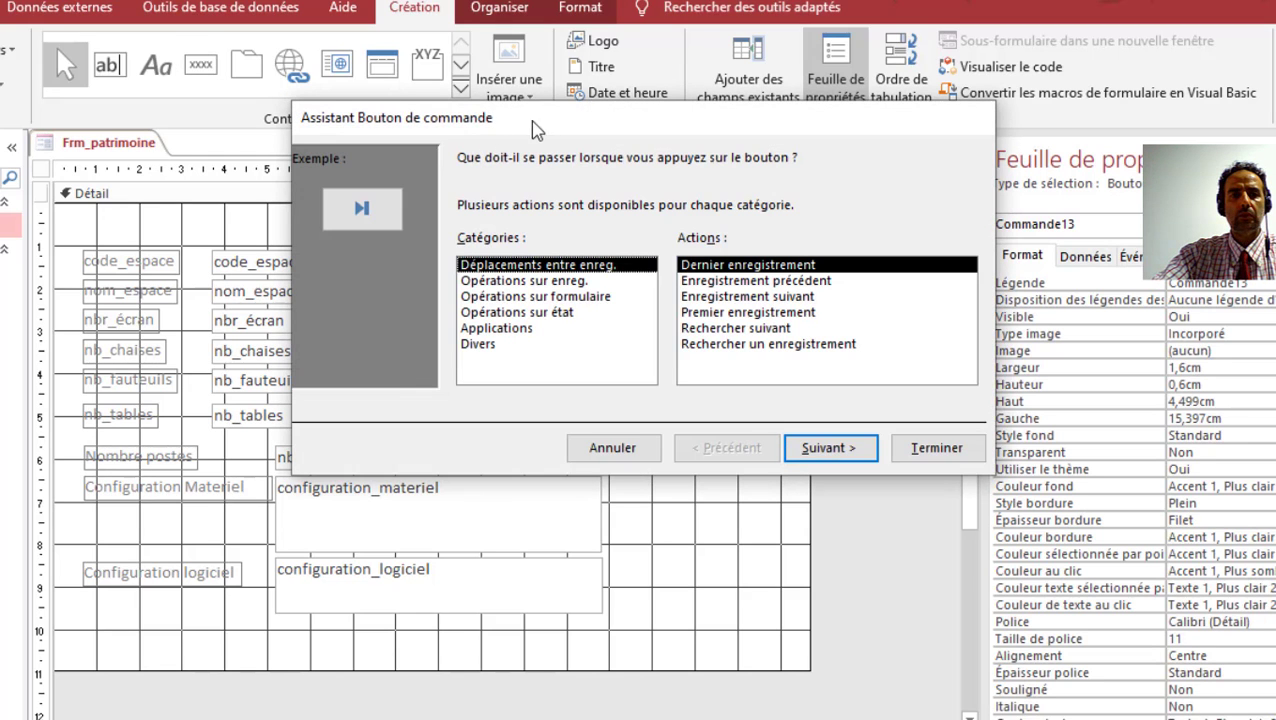
left_click_drag(530, 126, 293, 118)
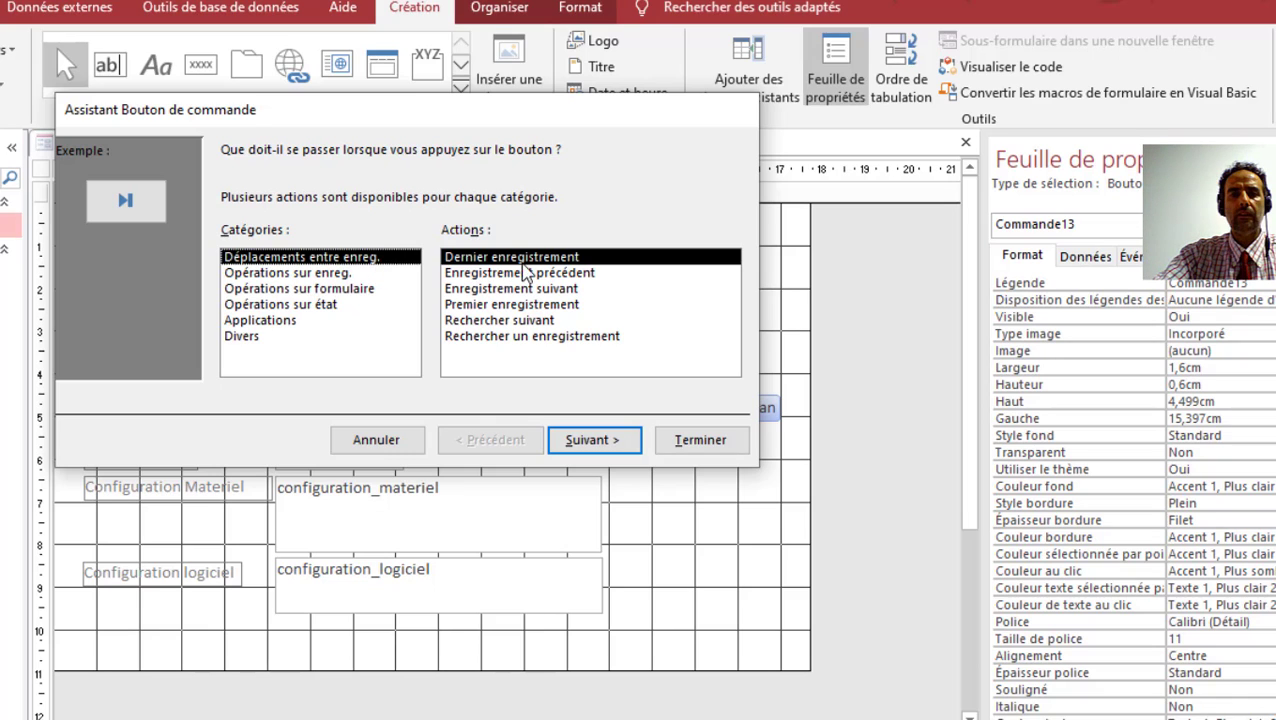
left_click(530, 288)
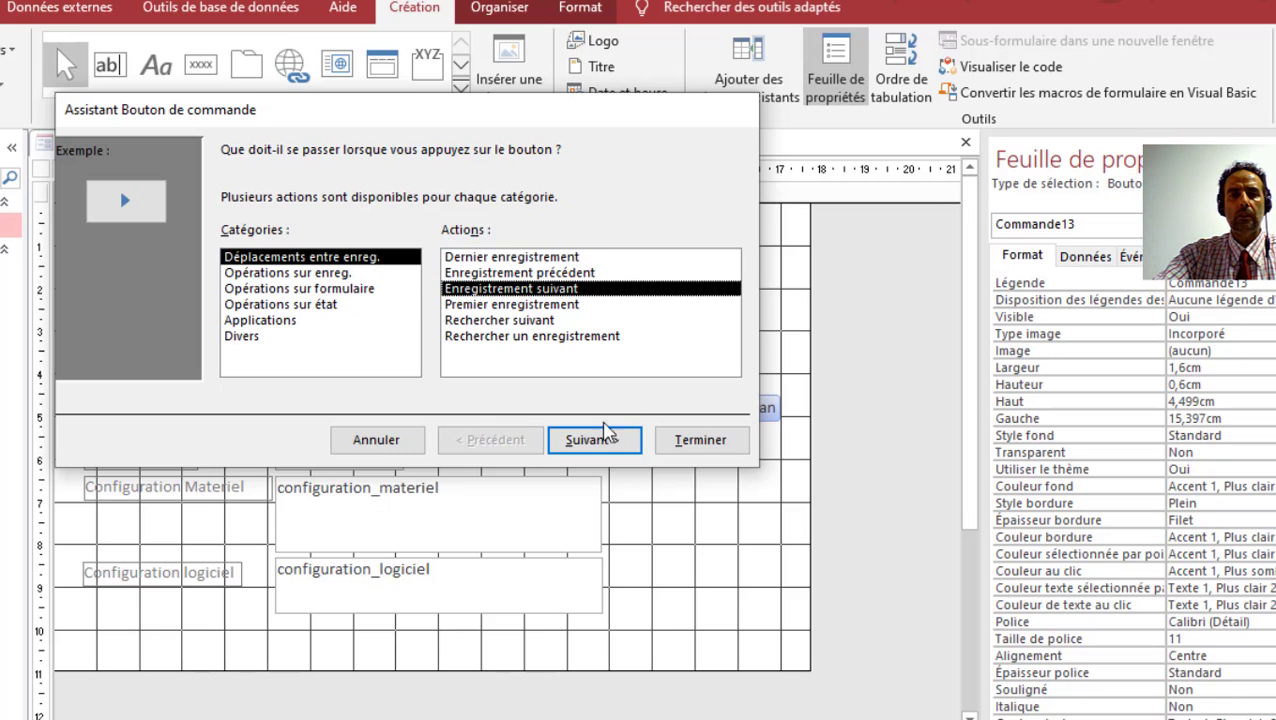
left_click(608, 442)
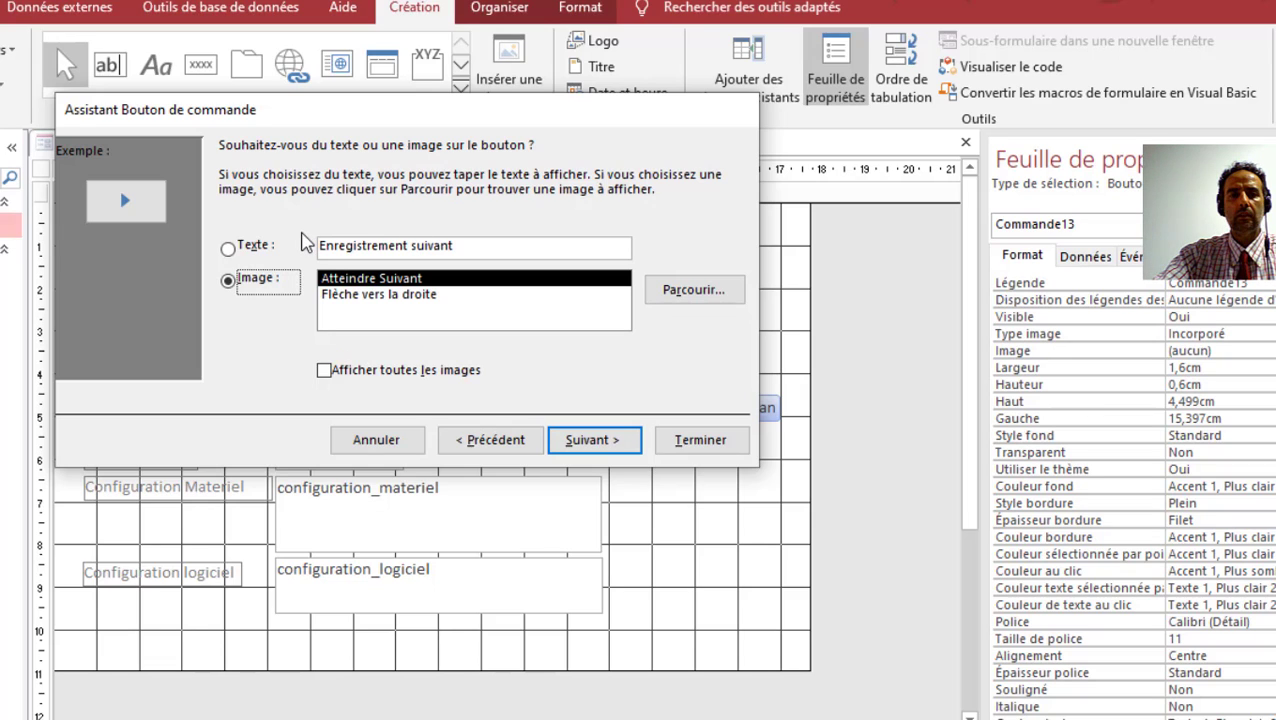
Give the next-record button the text Suivant instead of an image and finish the wizard
left_click_drag(415, 246, 318, 246)
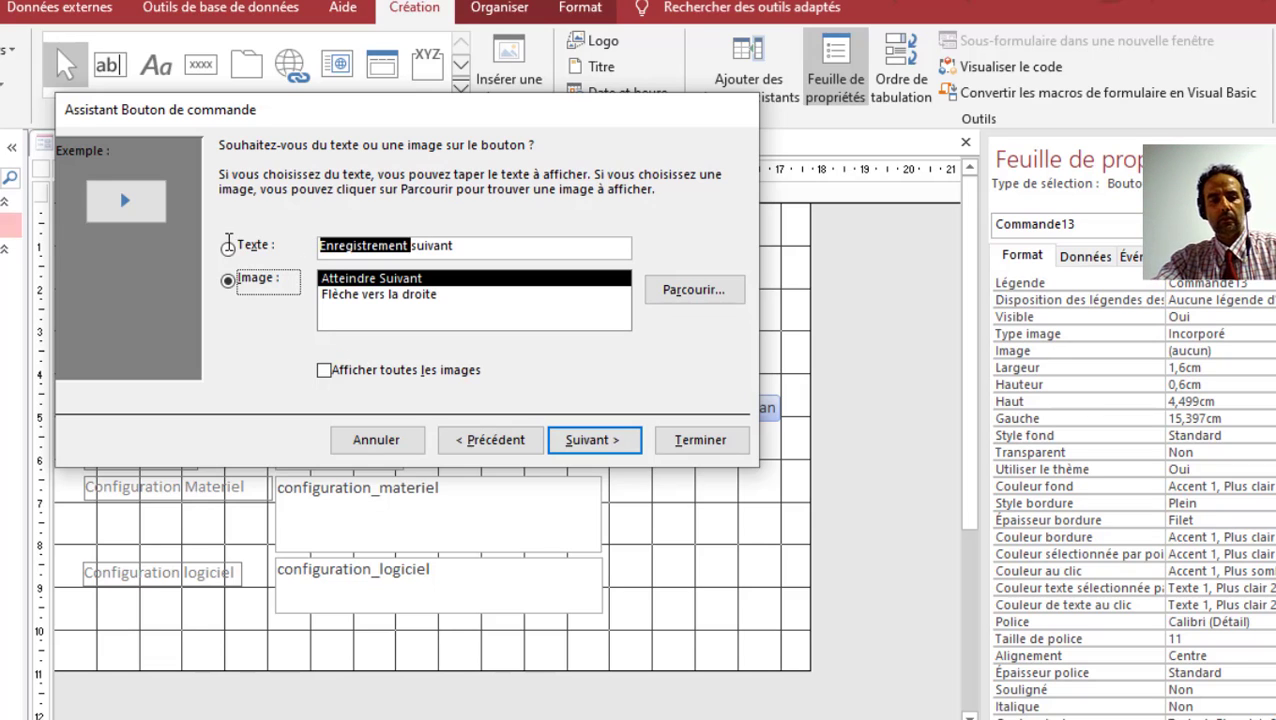
left_click(228, 248)
key("Delete")
key("Delete")
key("Delete")
type("S")
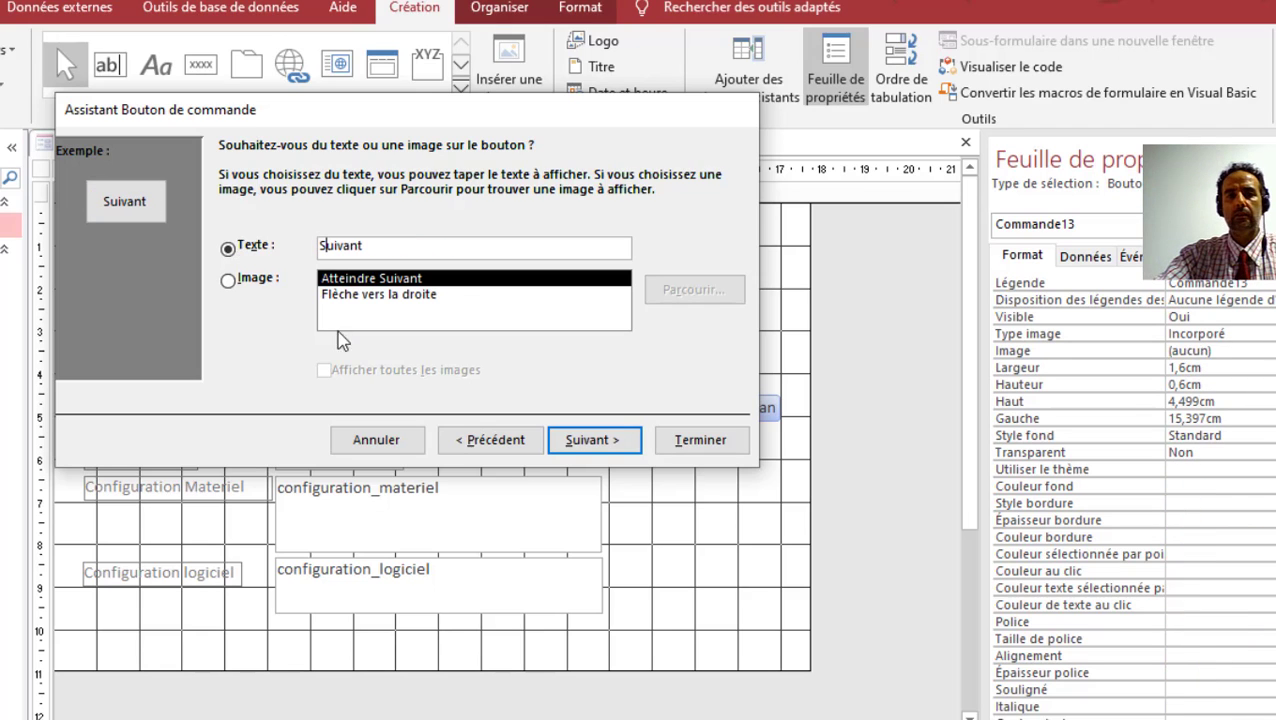
left_click(592, 440)
left_click(697, 445)
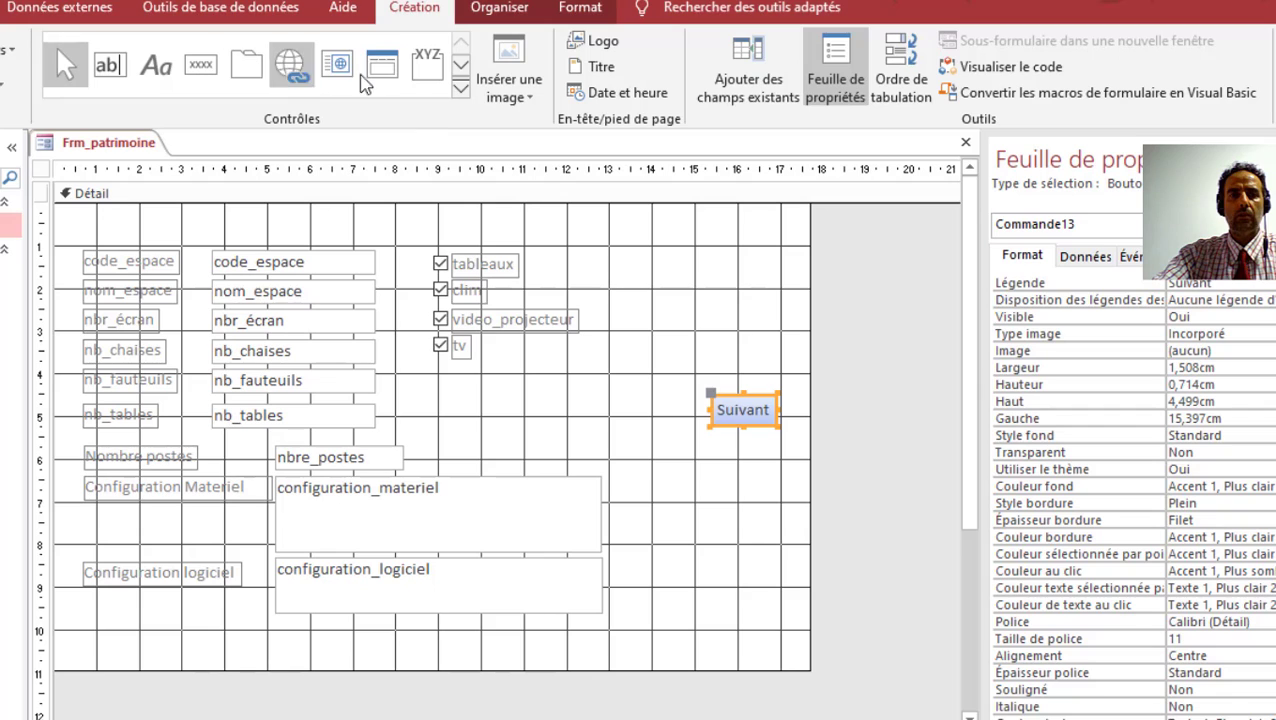
Add a command button just left of Suivant with the action Enregistrement précédent and the text Précédent
left_click(200, 64)
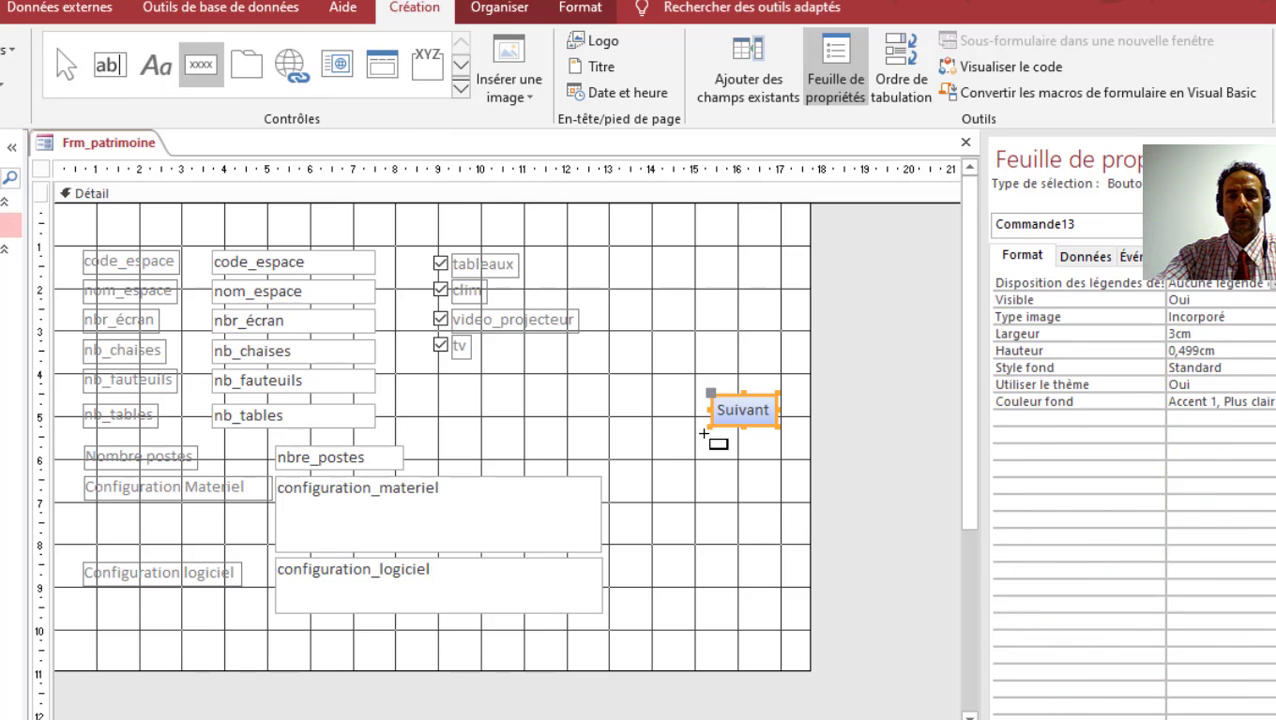
left_click_drag(698, 398, 628, 427)
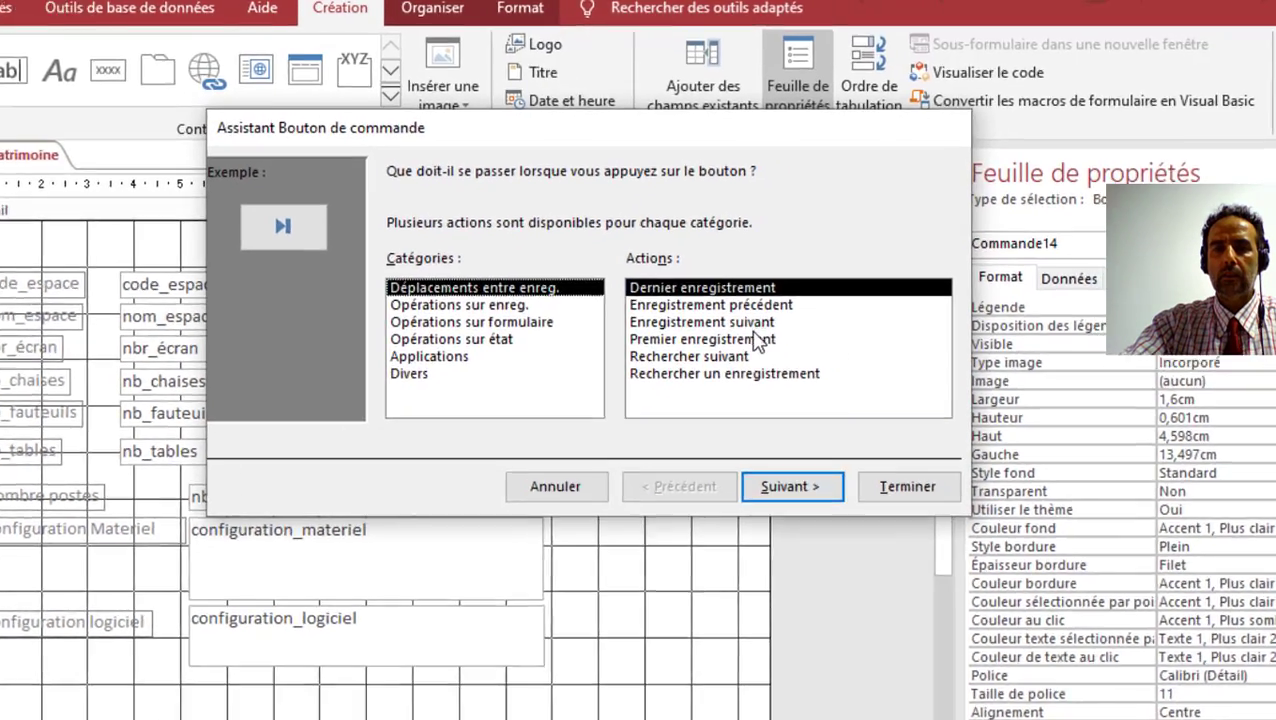
left_click(745, 305)
left_click(792, 486)
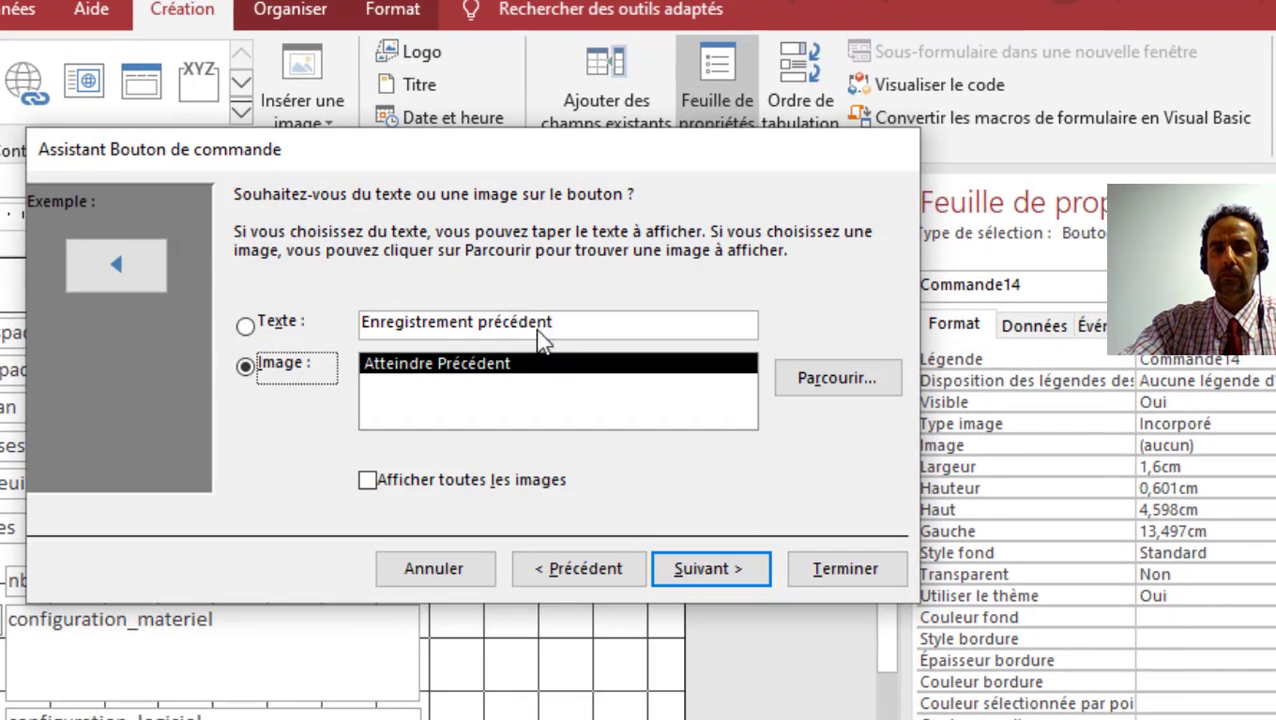
left_click_drag(487, 322, 361, 322)
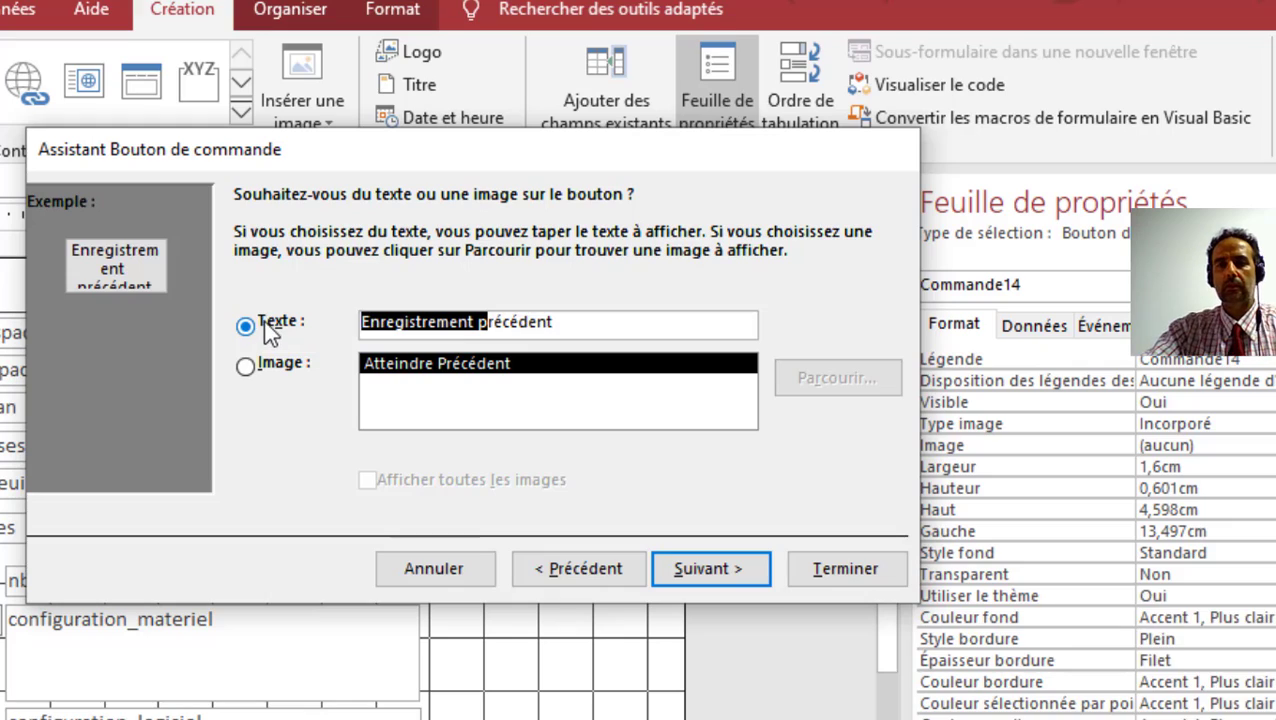
type("P")
left_click(736, 575)
left_click(832, 569)
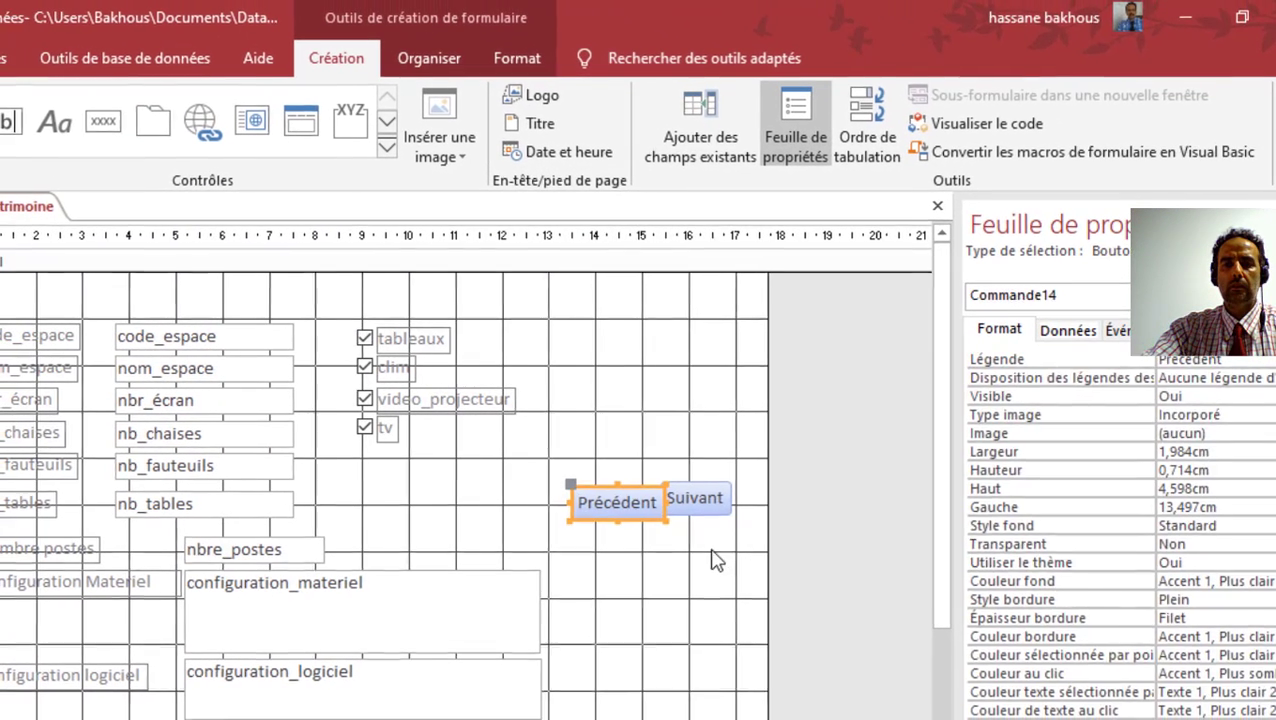
Line up the Précédent and Suivant buttons side by side without overlap, and widen Suivant slightly
left_click(582, 558)
left_click_drag(577, 520, 763, 512)
left_click(695, 503)
left_click(735, 563)
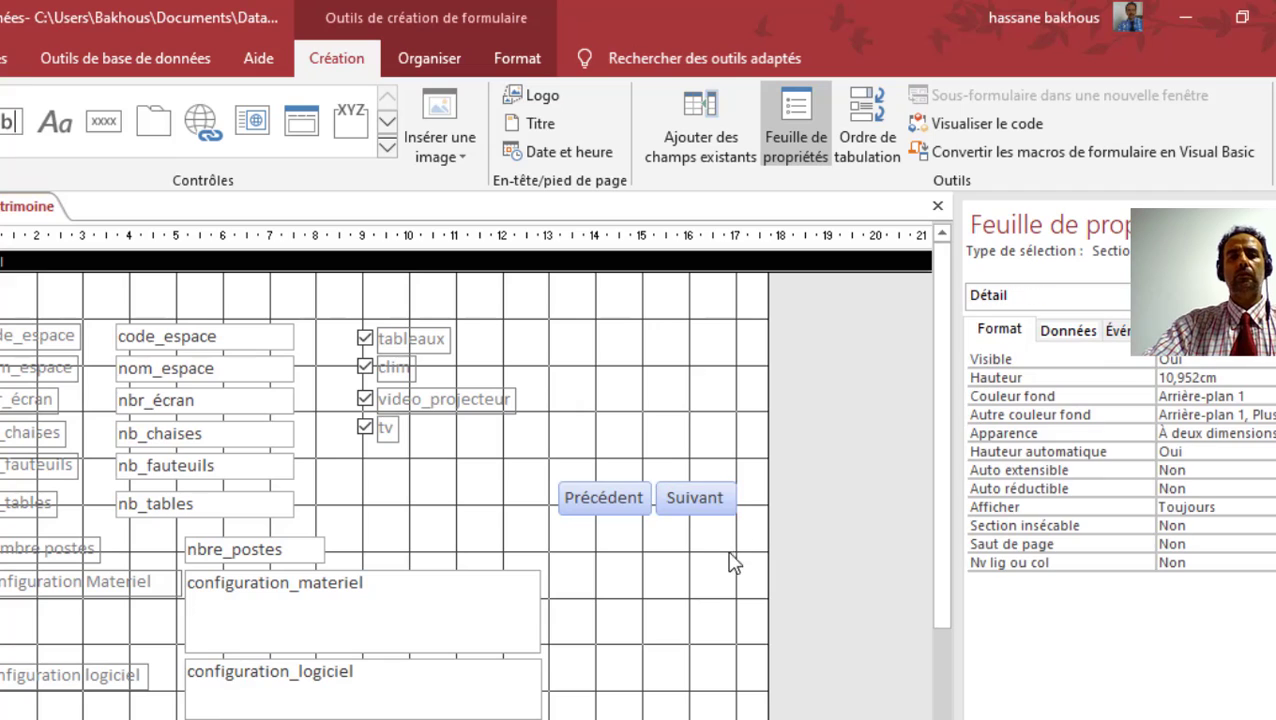
left_click(736, 498)
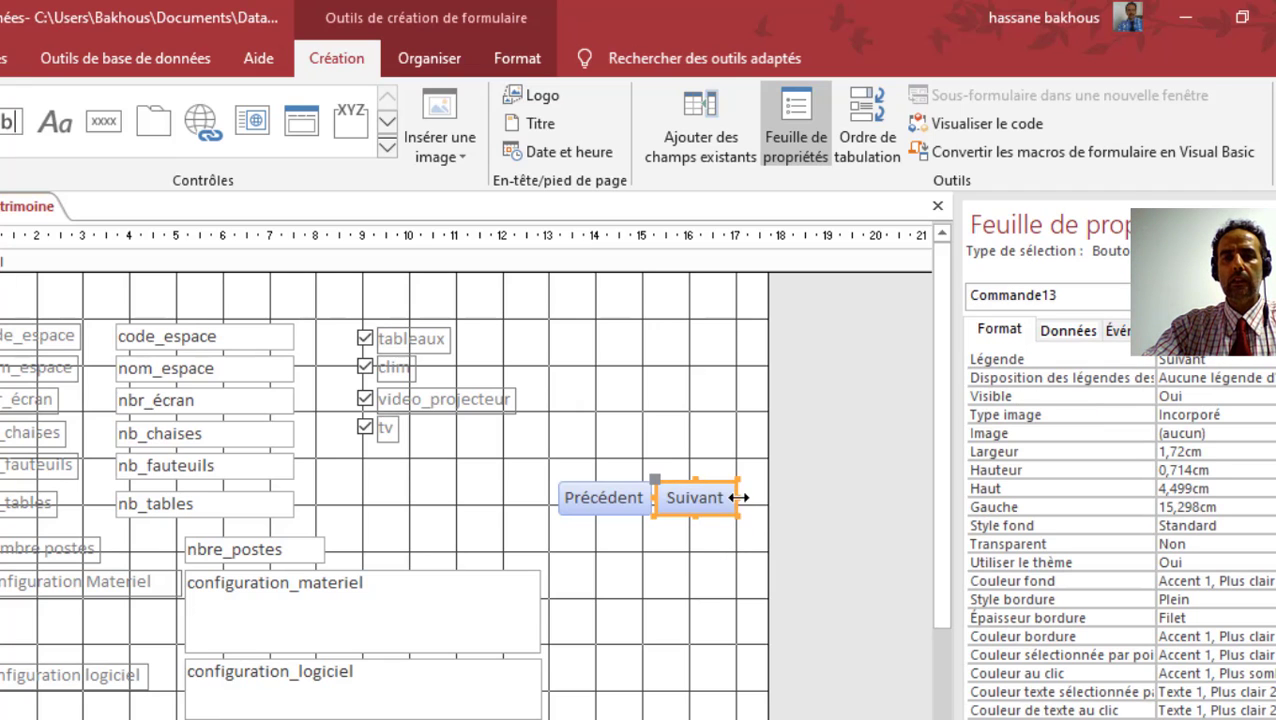
left_click_drag(738, 497, 746, 498)
left_click(752, 598)
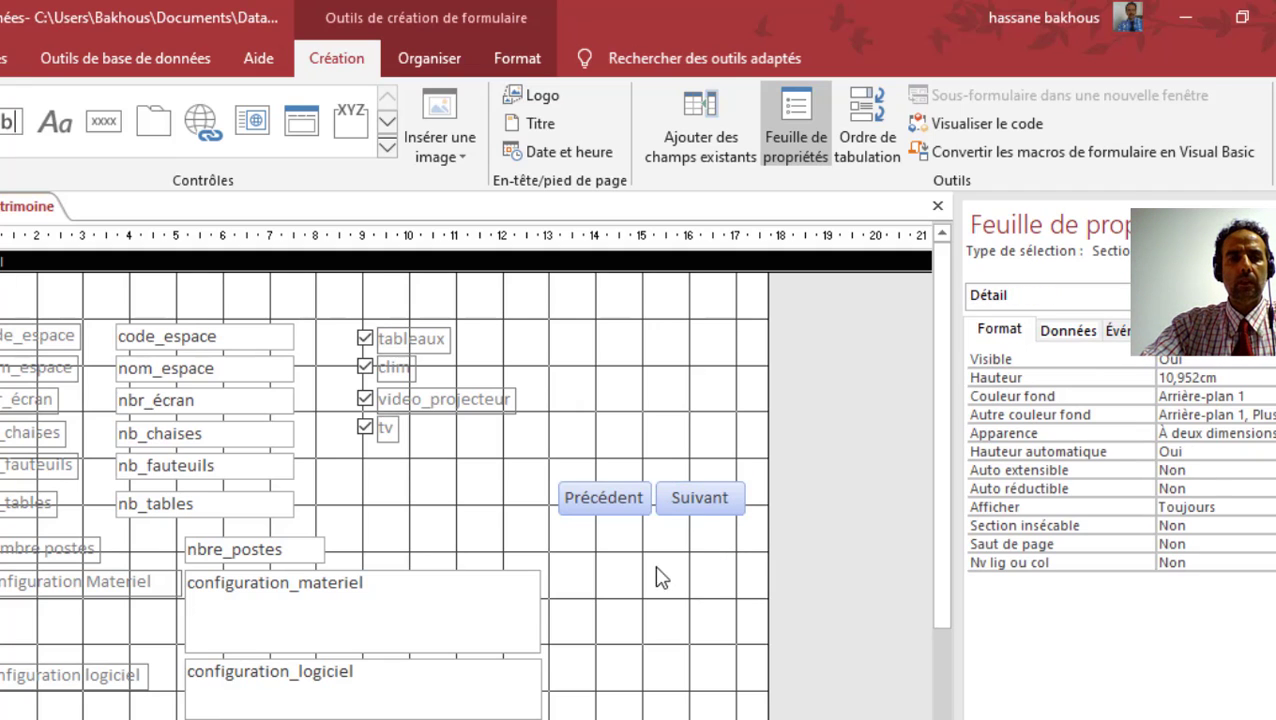
Draw a command button about 3.8 by 1 cm beneath Précédent and Suivant with the record operation Ajouter un nouvel enregistrement
left_click(103, 121)
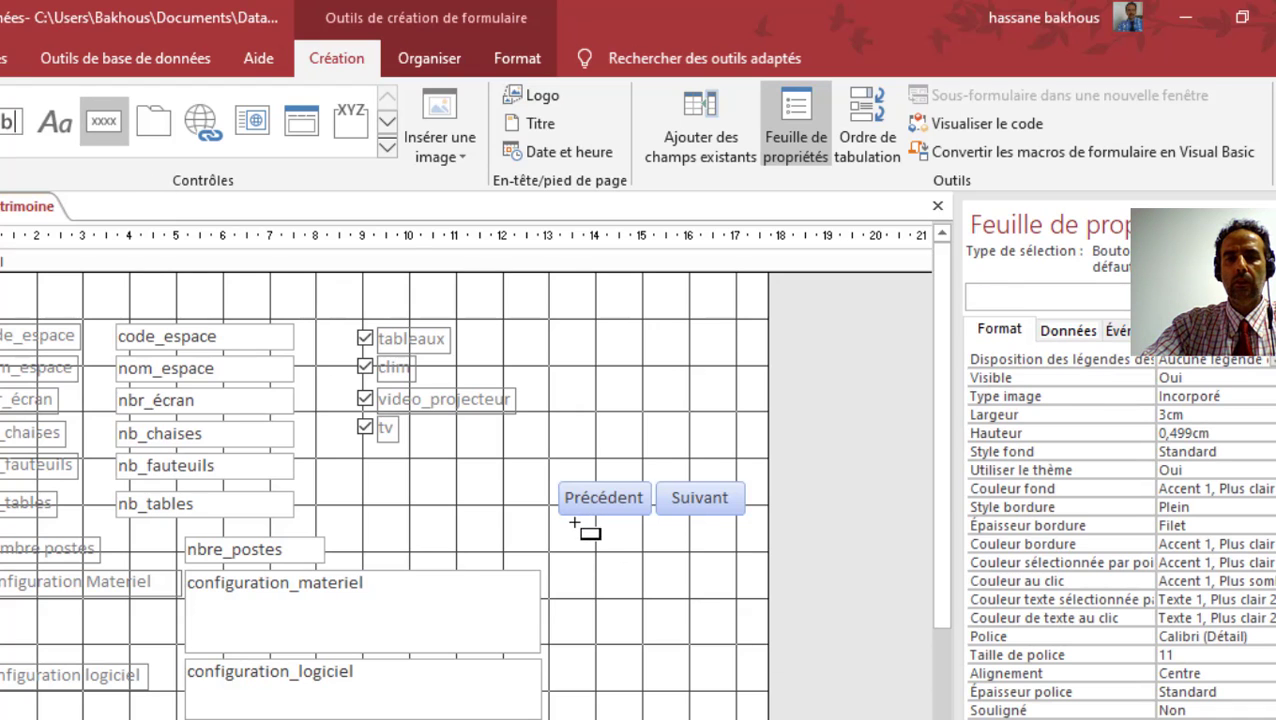
left_click_drag(562, 523, 742, 568)
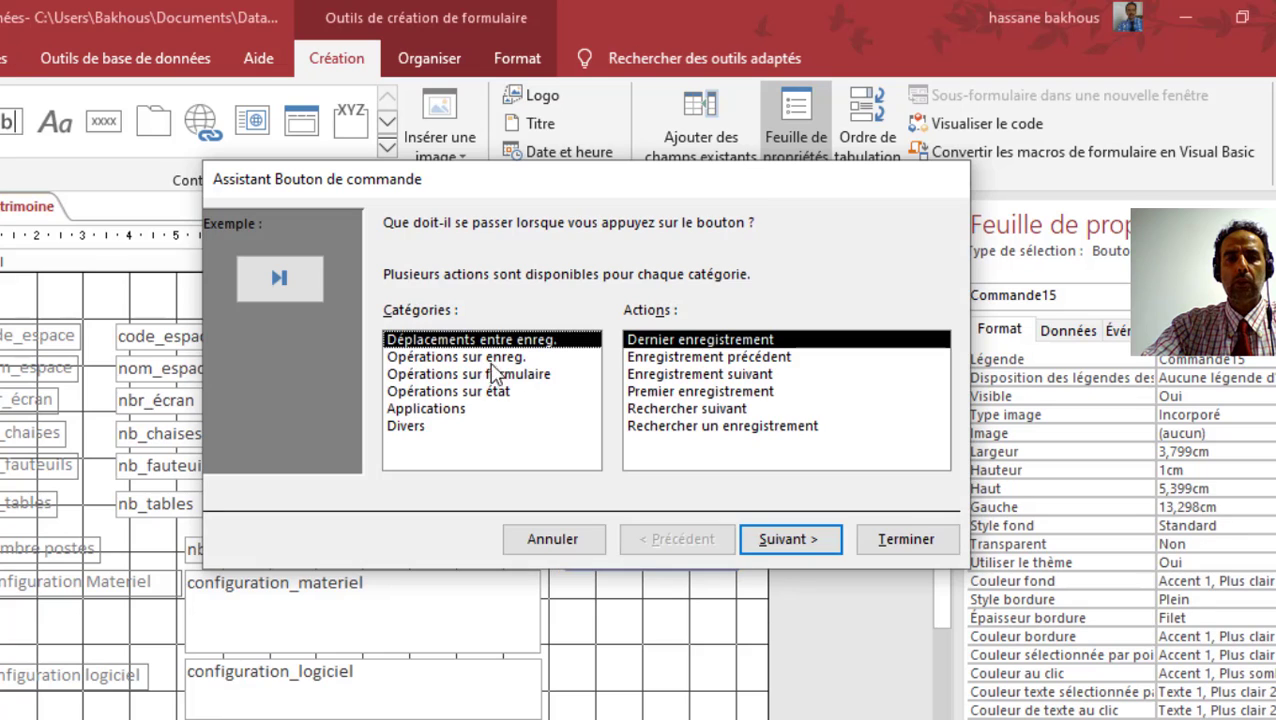
left_click(448, 358)
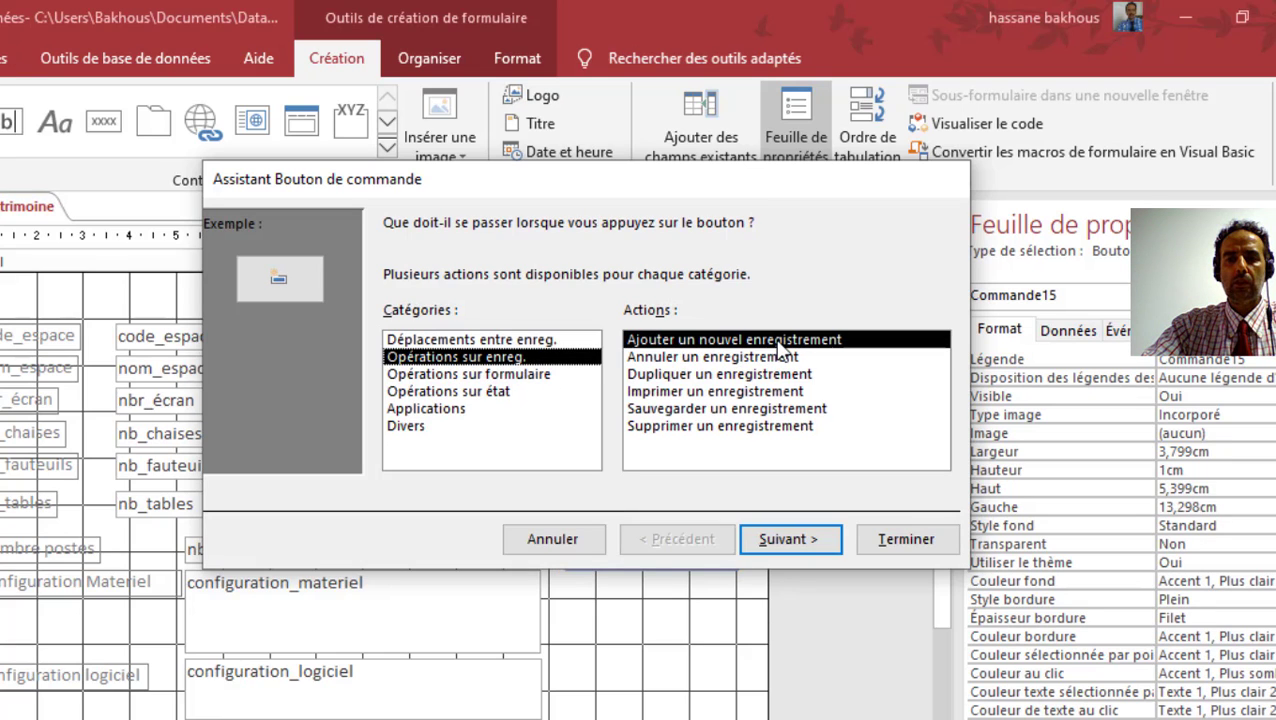
left_click(800, 542)
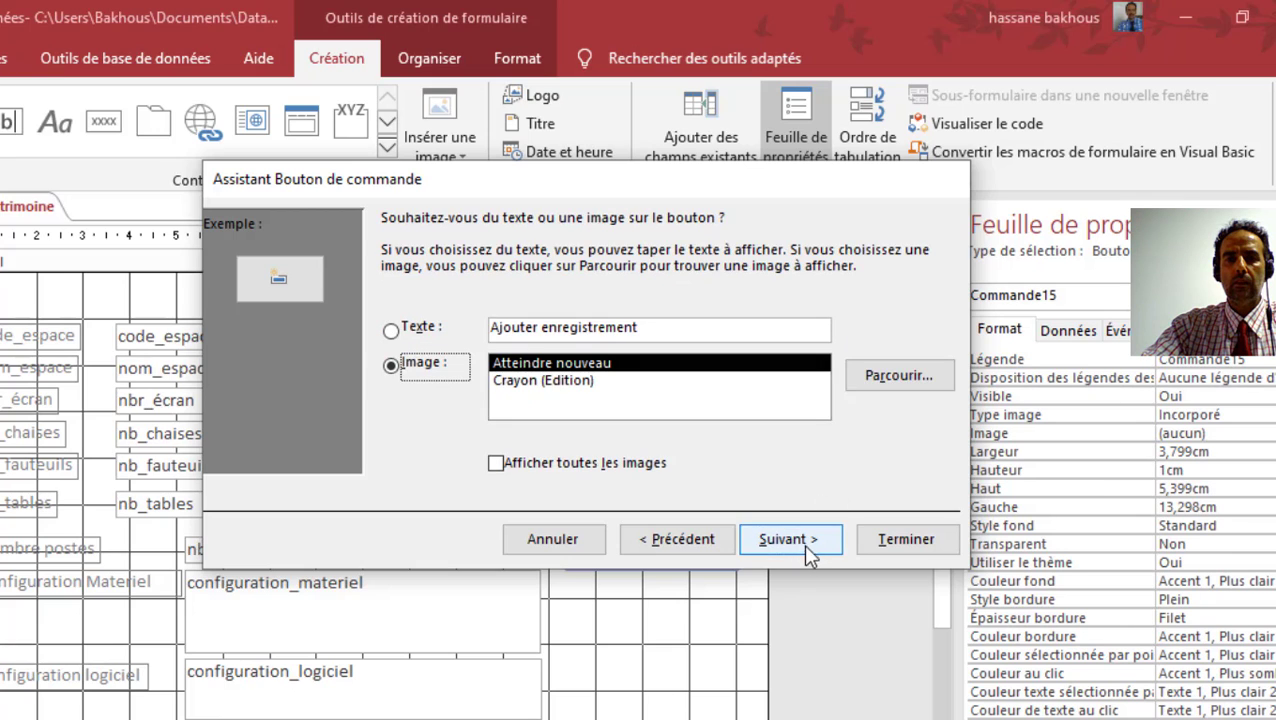
Give the add-record button the text Nouveau, finish the wizard and widen the button to about 3.8 cm
left_click(545, 328)
left_click_drag(656, 328, 425, 330)
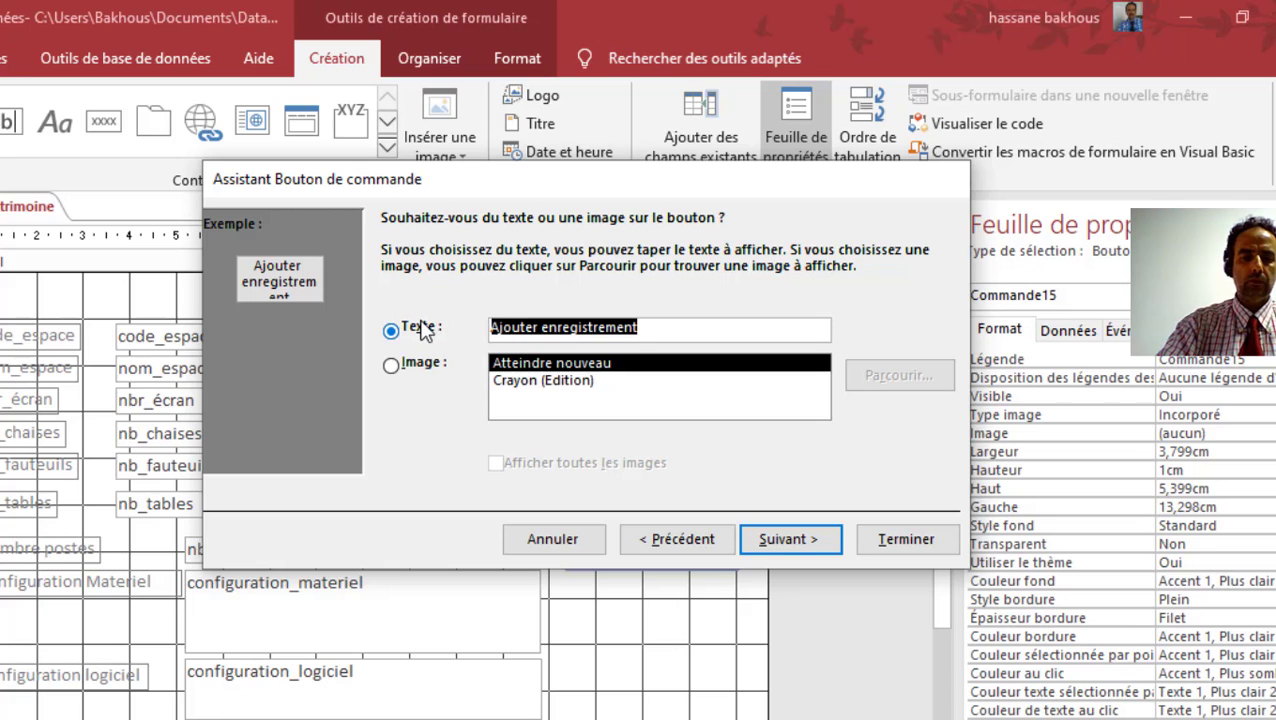
type("Nouveau")
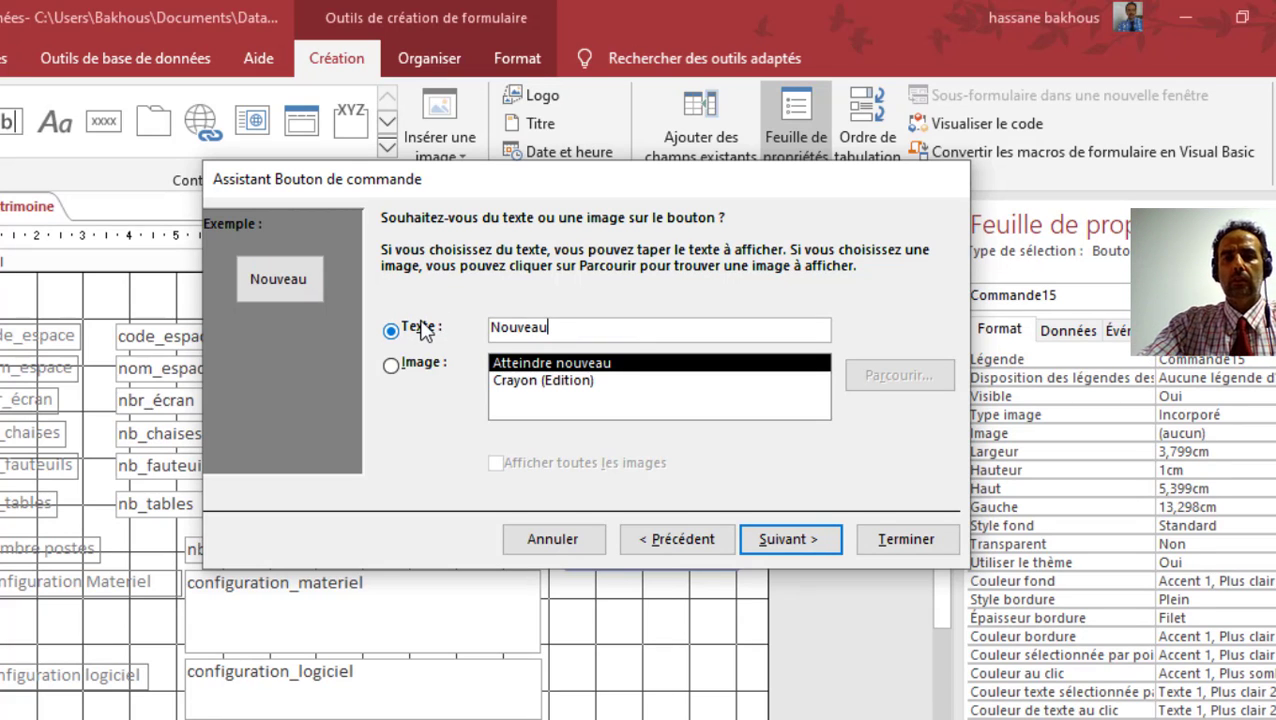
left_click(808, 541)
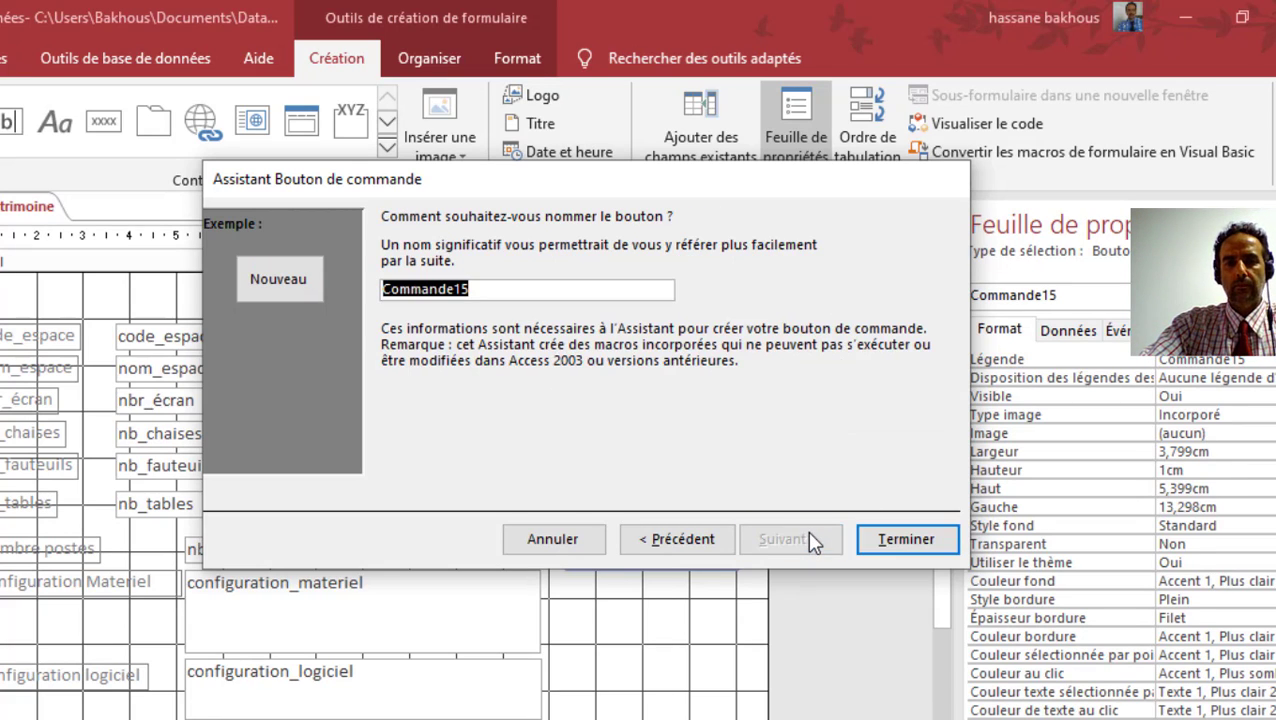
left_click(908, 540)
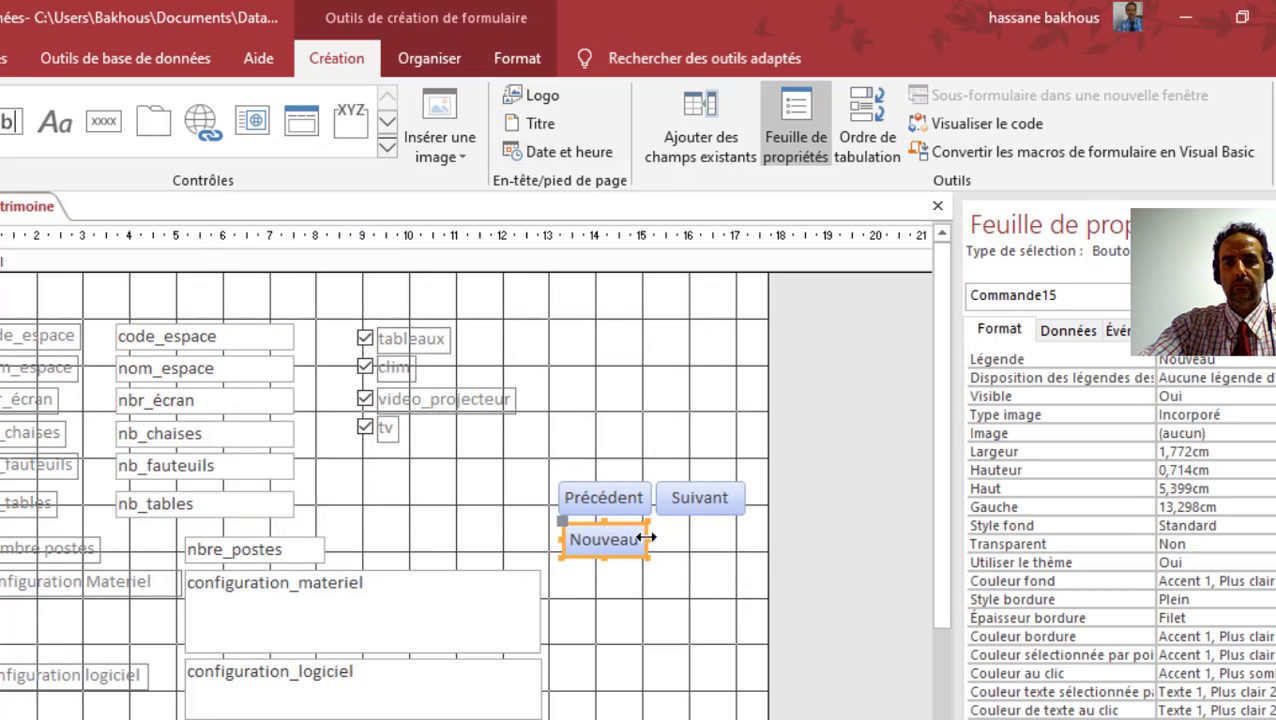
left_click_drag(648, 537, 740, 541)
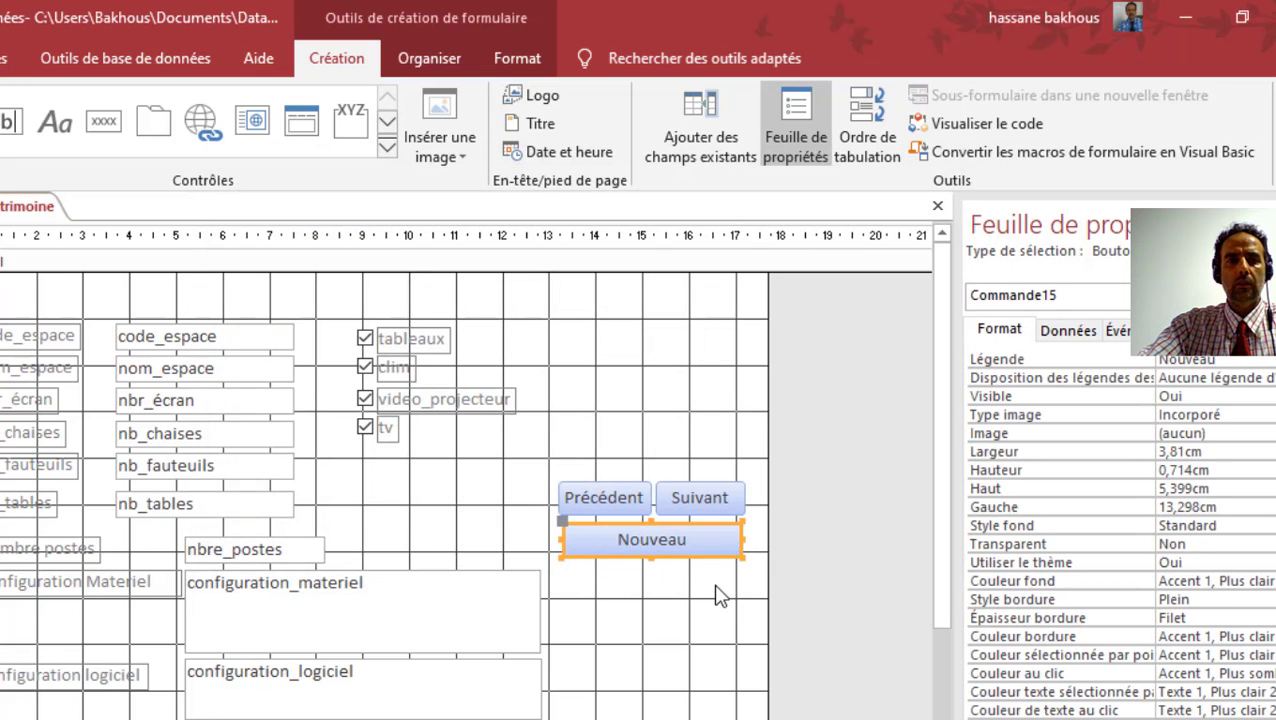
left_click(704, 594)
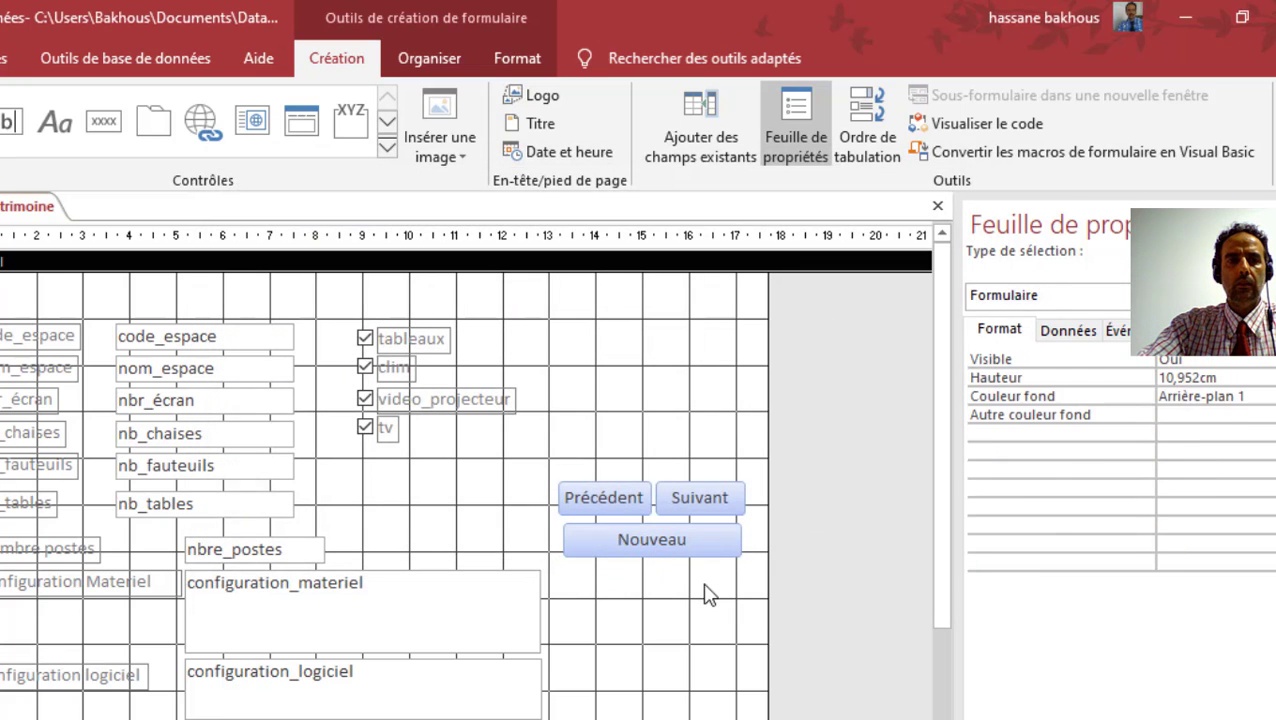
Draw a command button about 3.8 by 0.7 cm beneath Nouveau with the record operation Sauvegarder un enregistrement
left_click(8, 124)
left_click(103, 124)
left_click_drag(562, 567, 744, 600)
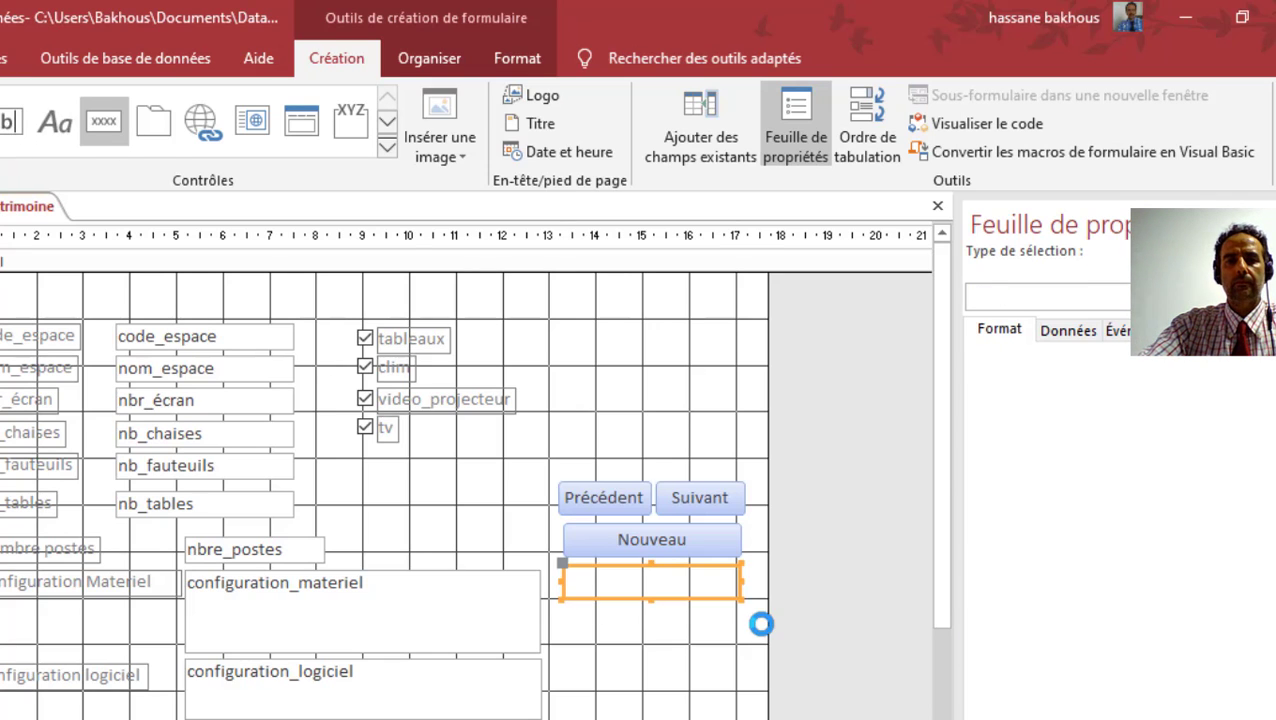
left_click(510, 358)
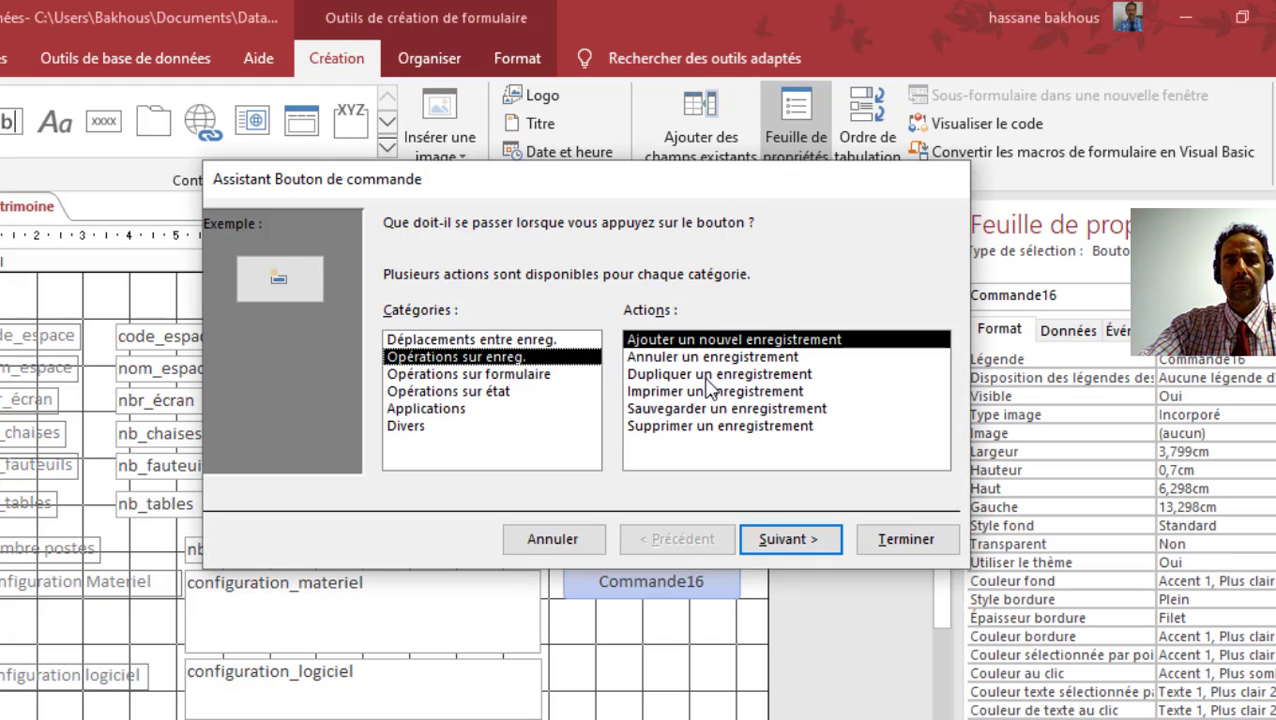
left_click(722, 410)
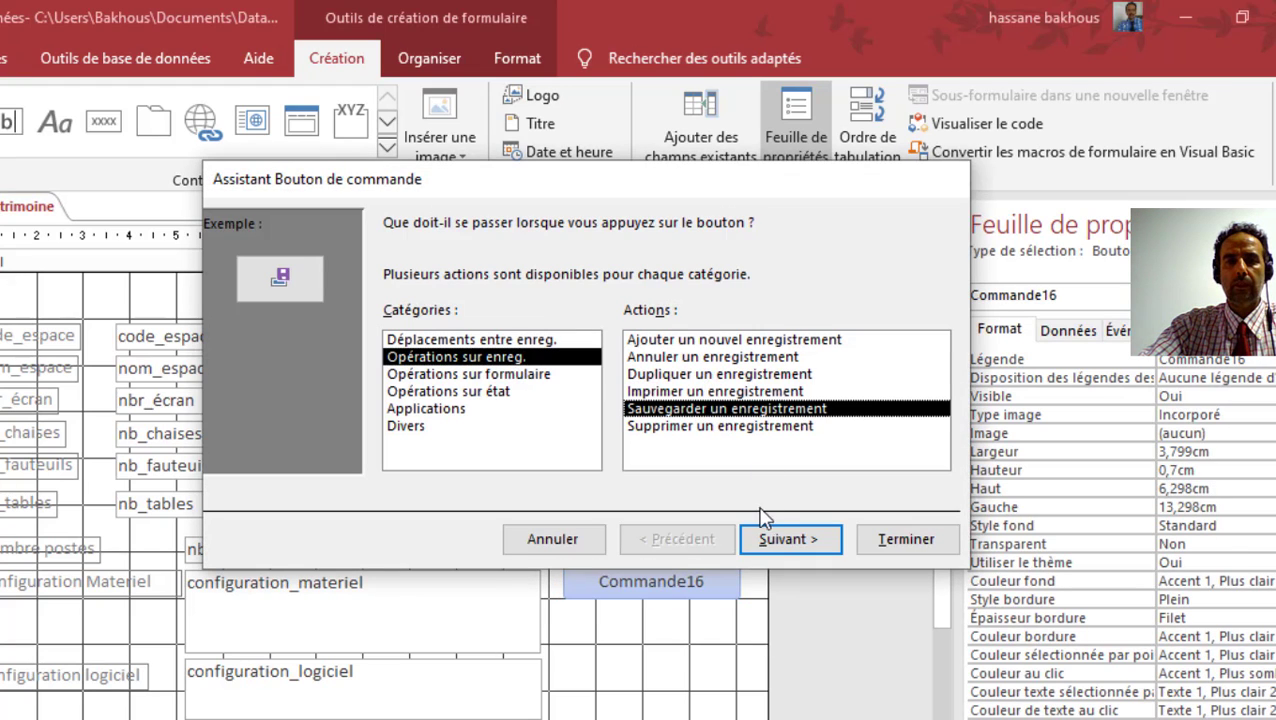
Give the save-record button the text Sauvegarder and finish the wizard with the default button name
left_click(781, 539)
left_click_drag(570, 328, 868, 349)
key("BackSpace")
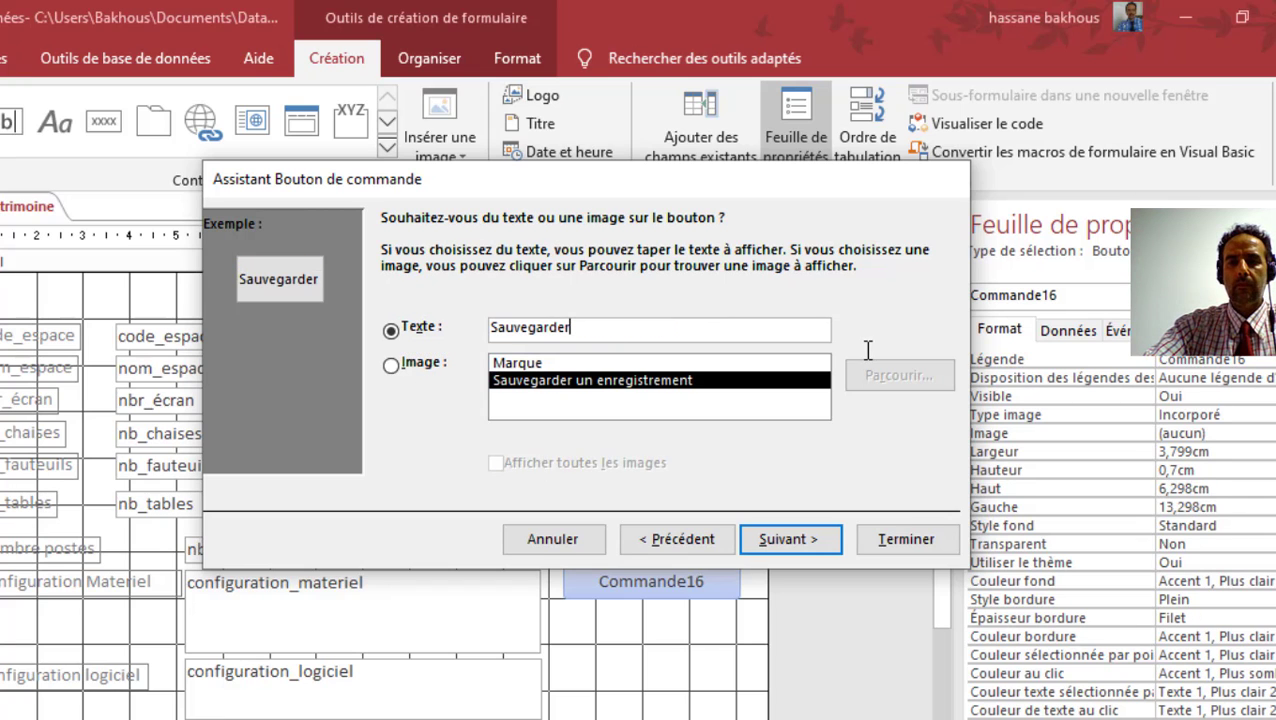
left_click(815, 541)
left_click(900, 544)
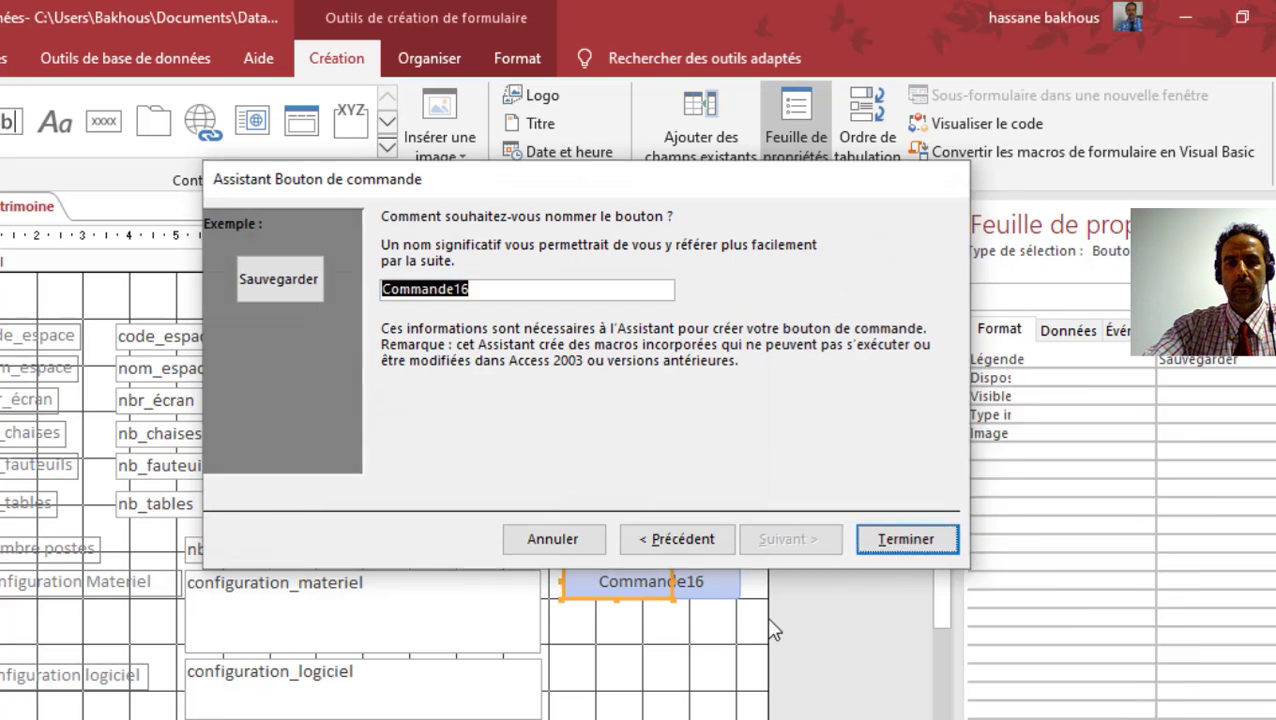
Widen the Sauvegarder button to nearly match Nouveau, and shift Précédent slightly so that it sits against Suivant
left_click_drag(676, 581, 740, 578)
left_click(695, 660)
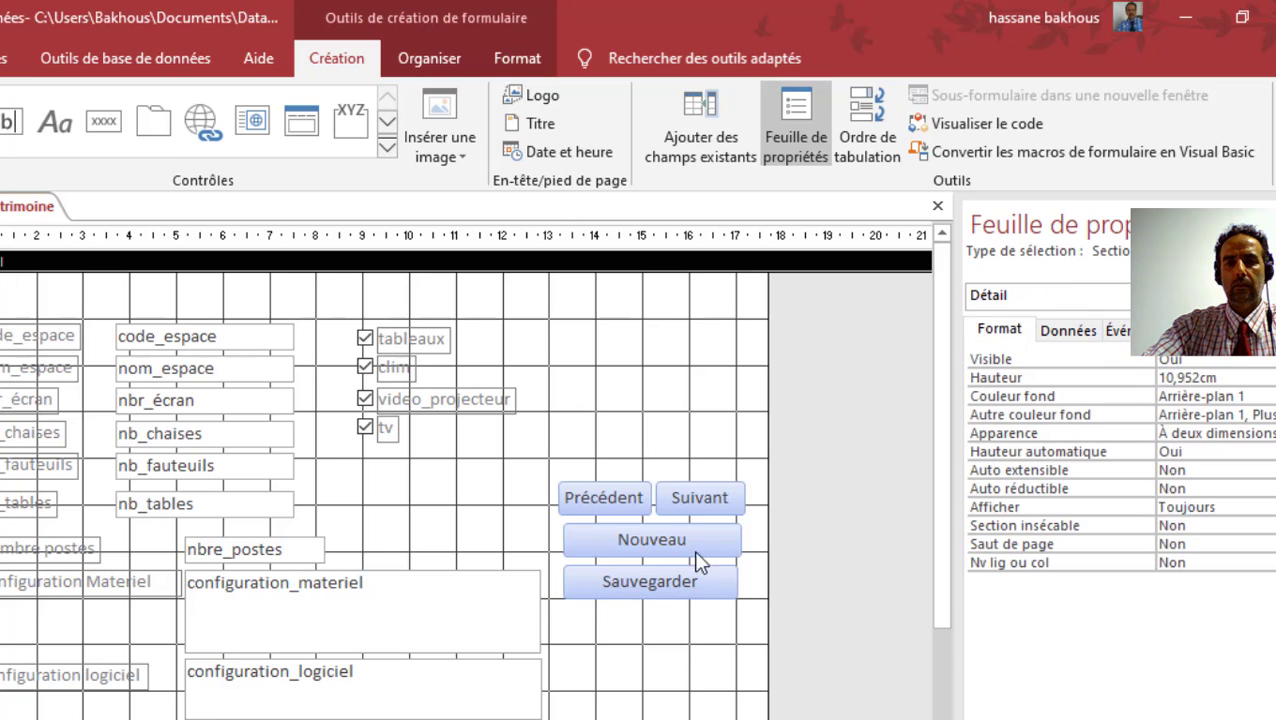
left_click(630, 508)
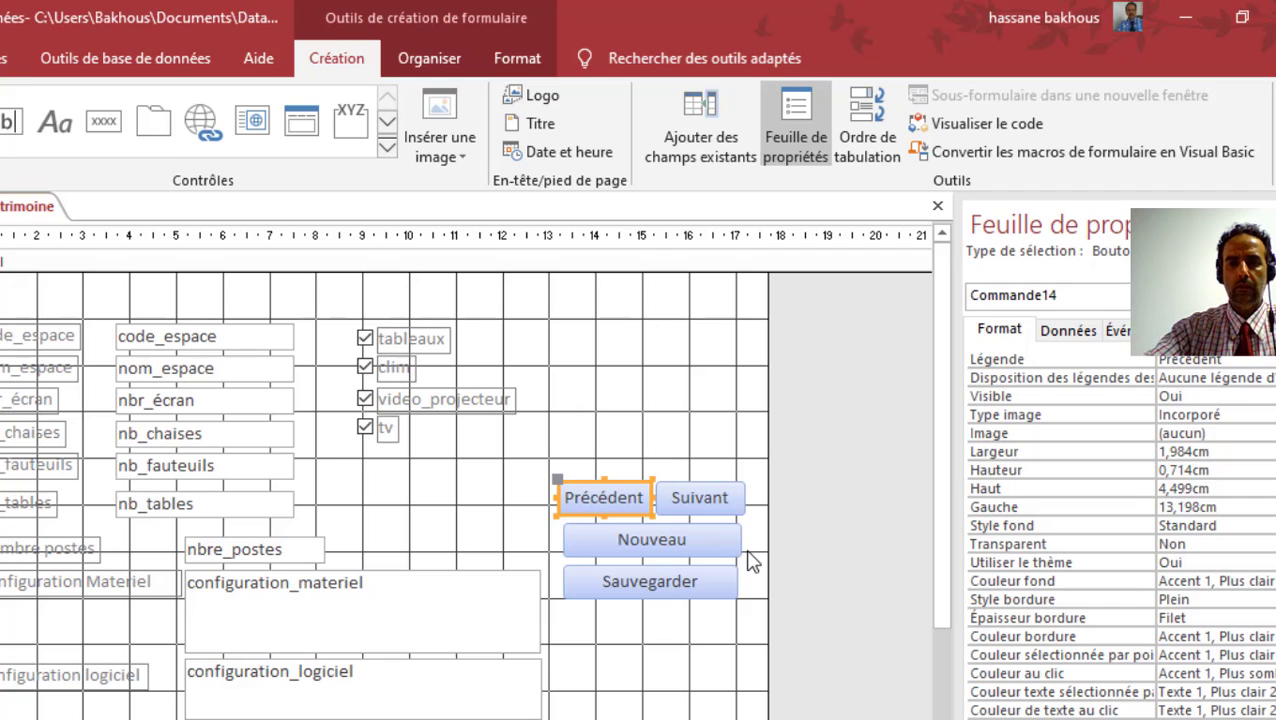
left_click(757, 542)
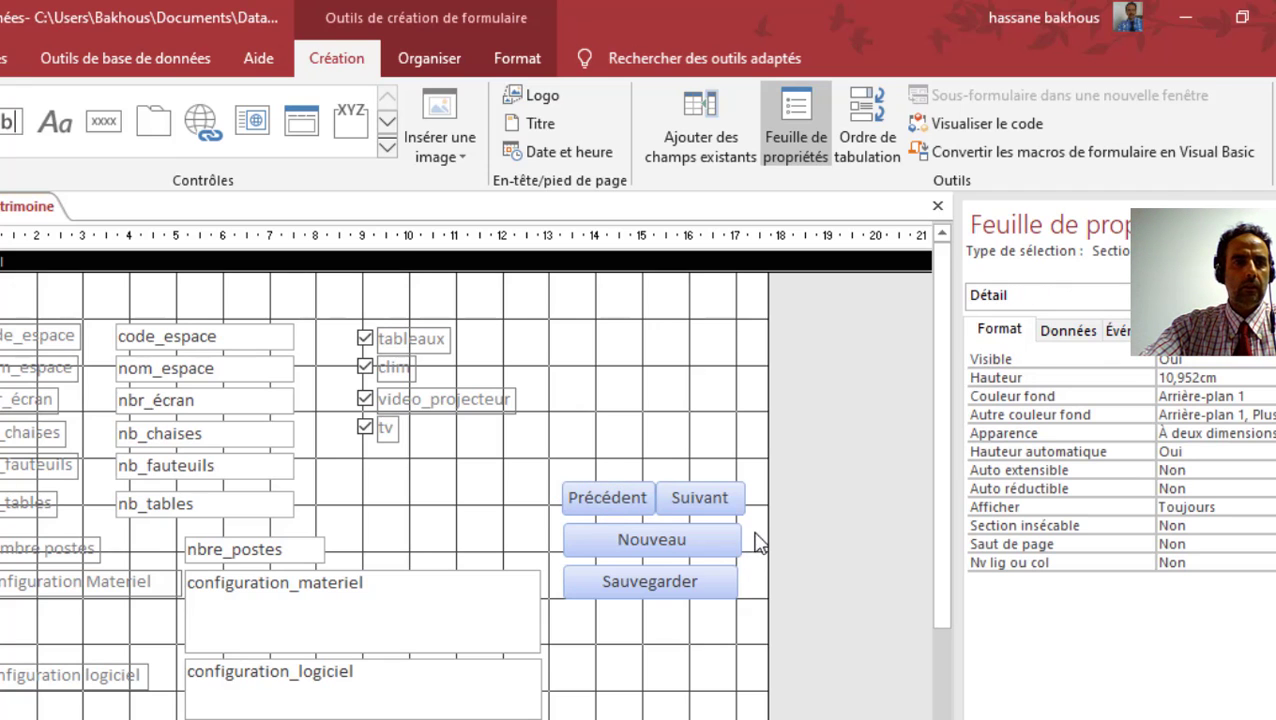
Display the form in form view and test moving between records with the Suivant and Précédent buttons
left_click(2, 120)
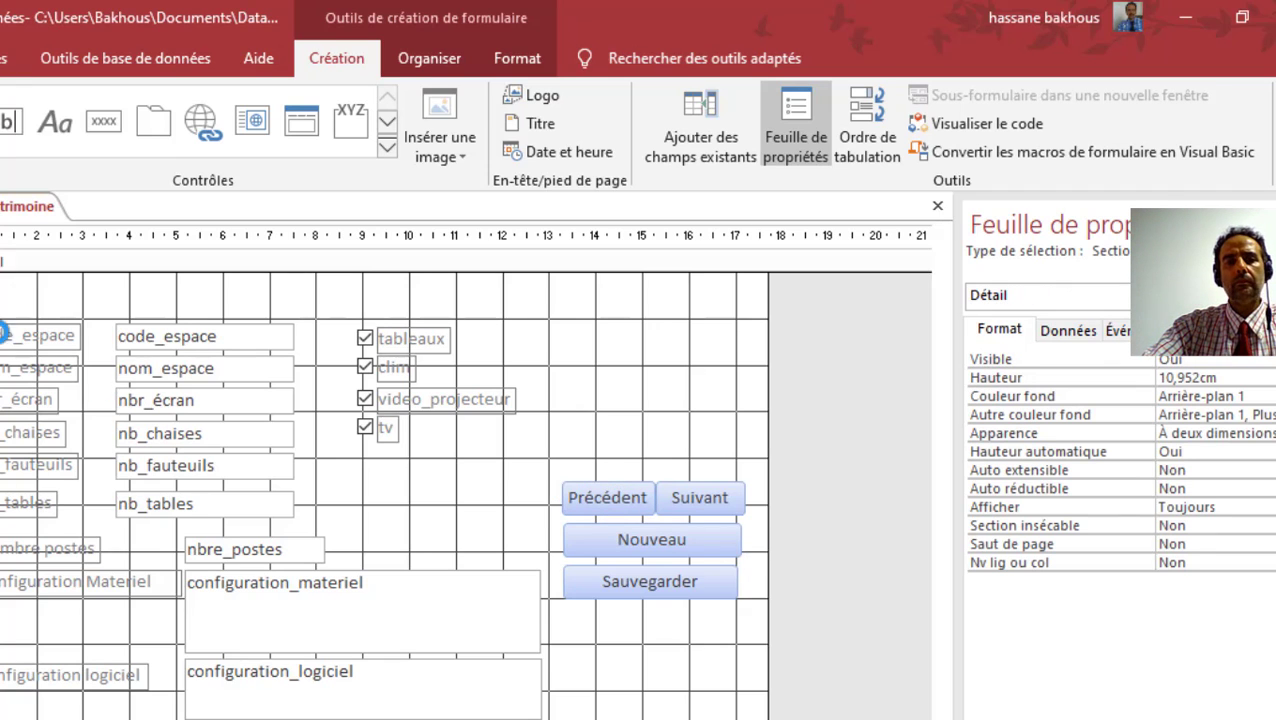
left_click(670, 452)
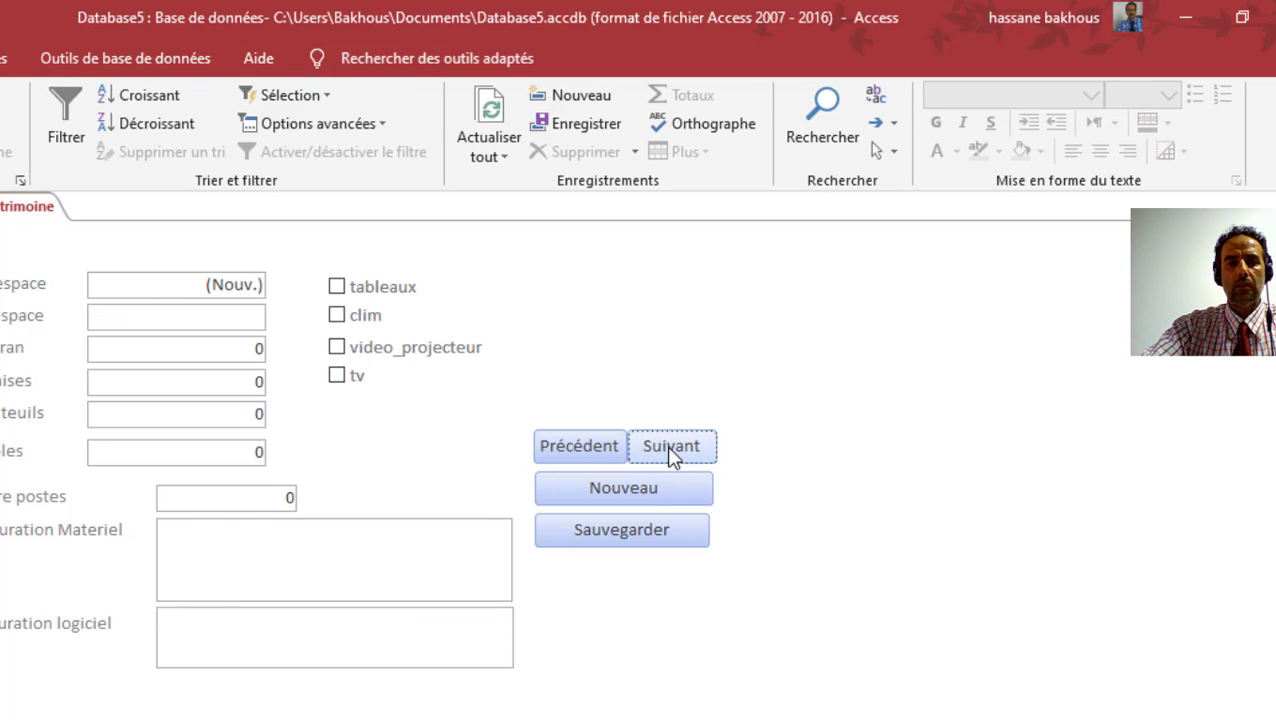
left_click(589, 450)
left_click(674, 450)
left_click(589, 450)
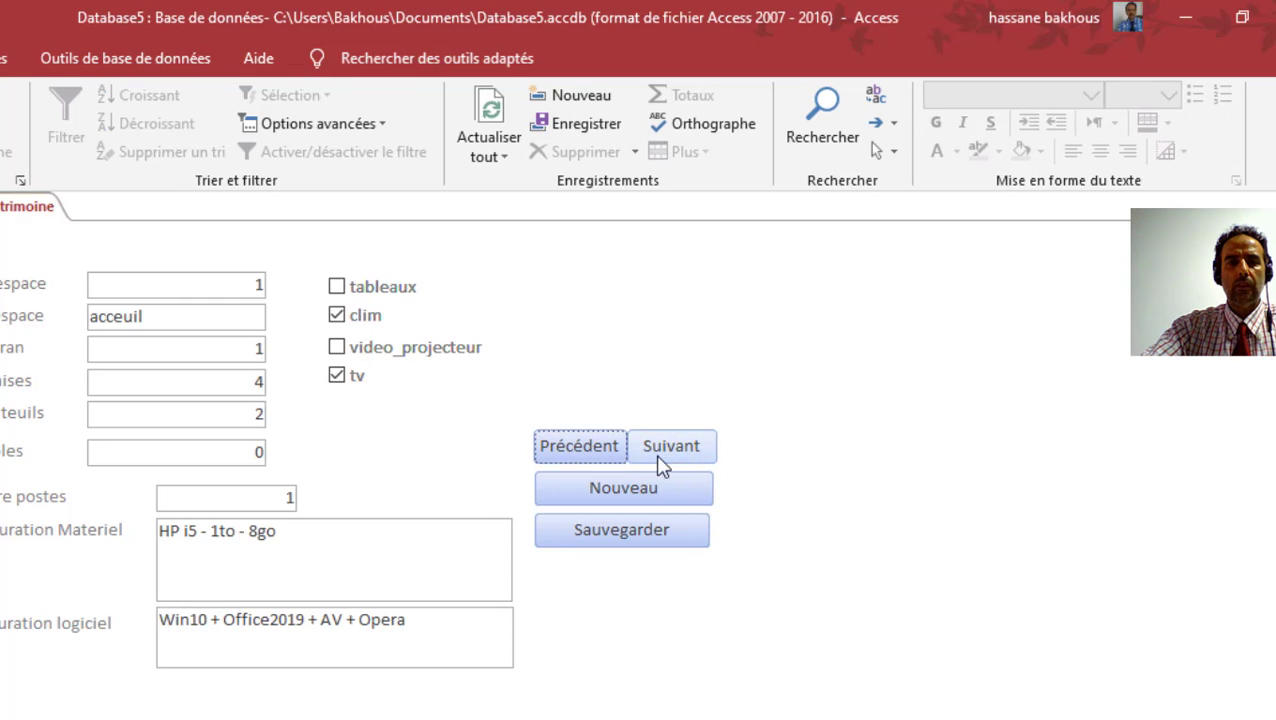
Start a new record with the form's Nouveau button and go to its nom_espace field
left_click(666, 490)
left_click(198, 312)
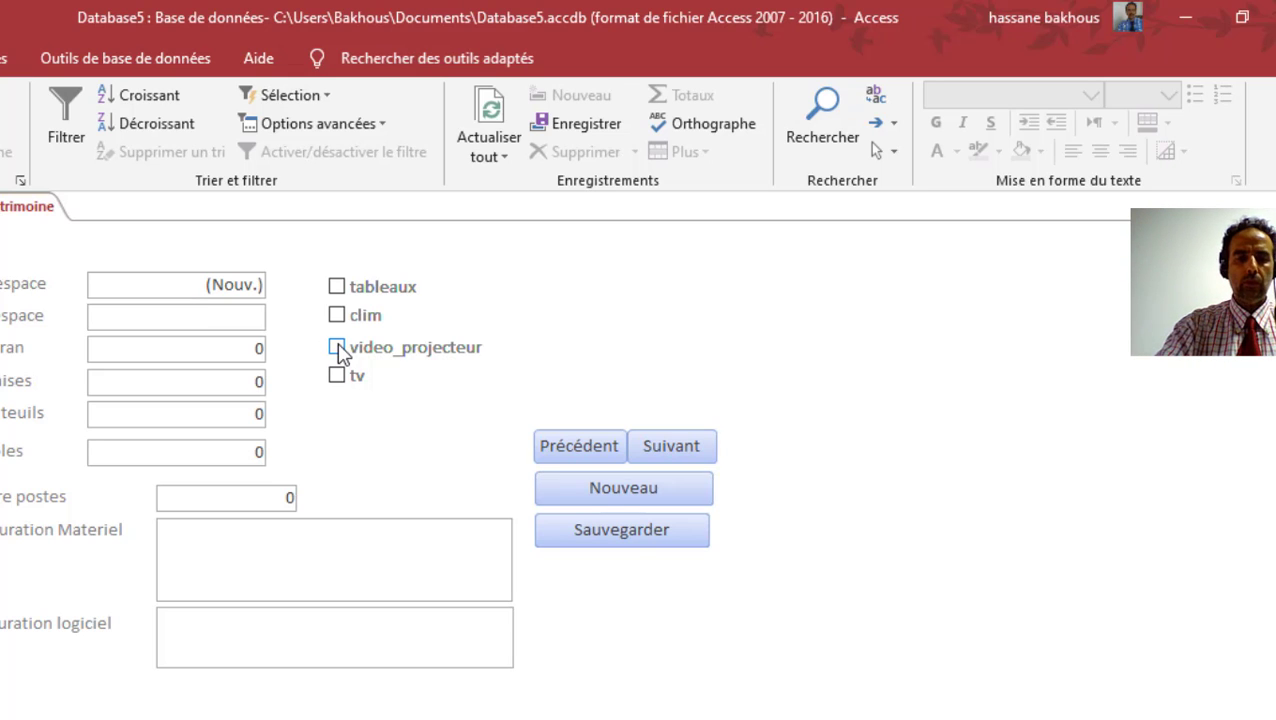
type("Bureau")
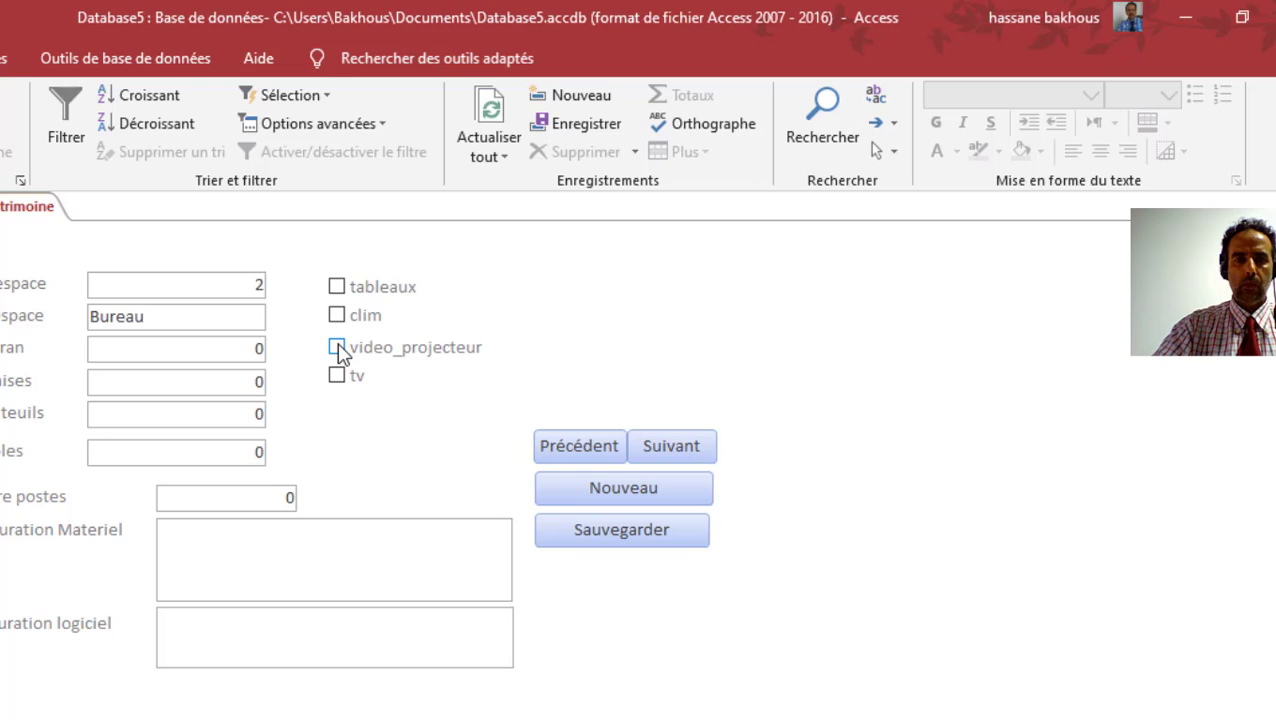
key("BackSpace")
key("BackSpace")
key("BackSpace")
key("BackSpace")
key("BackSpace")
key("BackSpace")
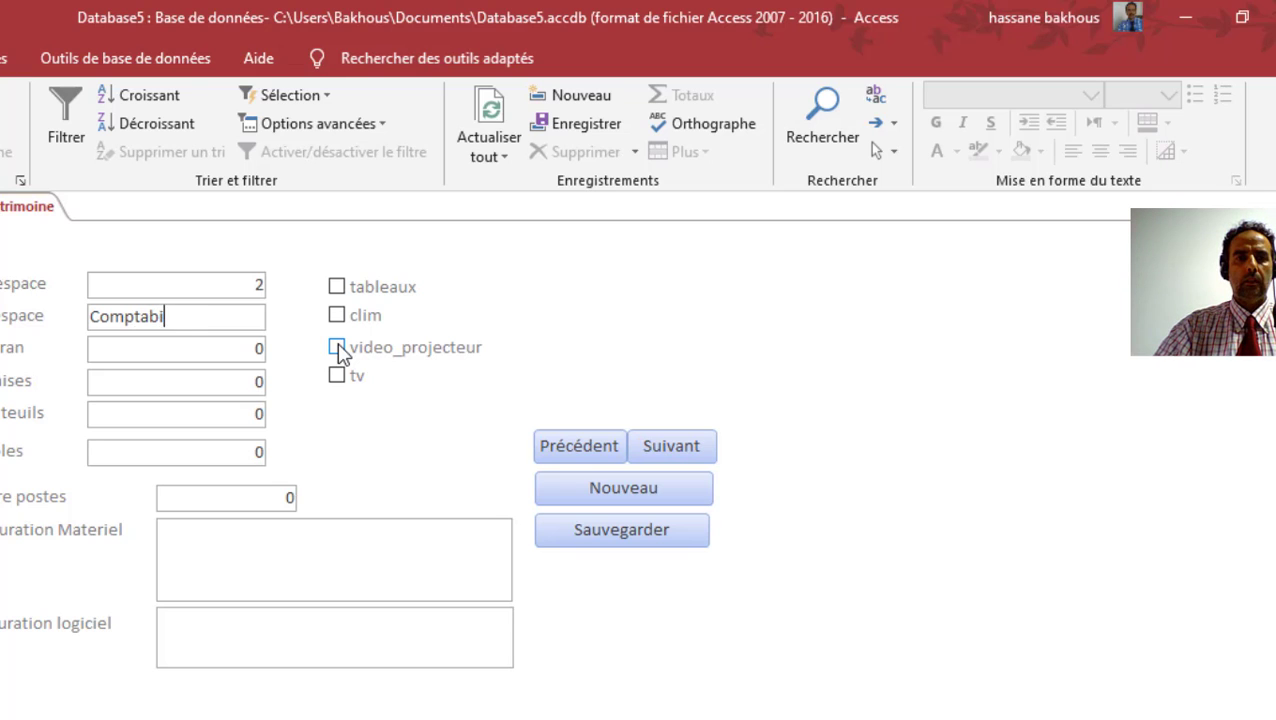
Enter Comptabilité as the new record's nom_espace and 3 as its nbr_écran
type("Comptabilité")
key("Tab")
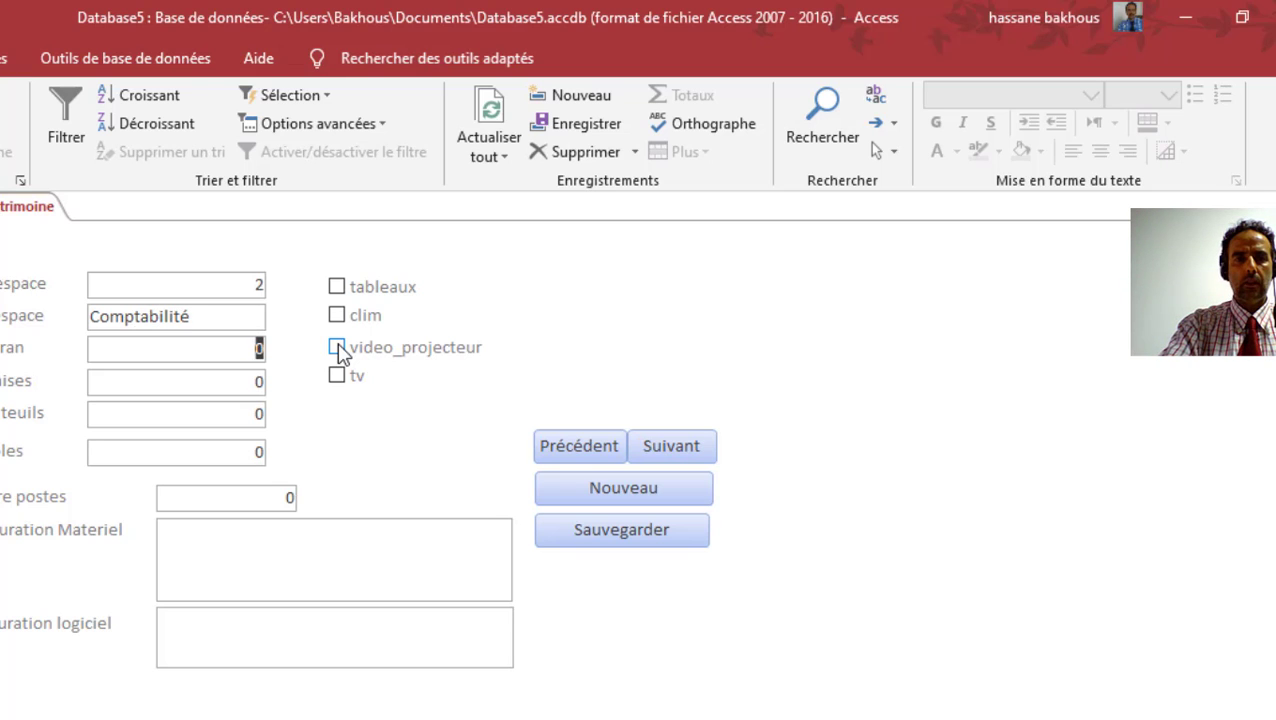
type("3")
key("Tab")
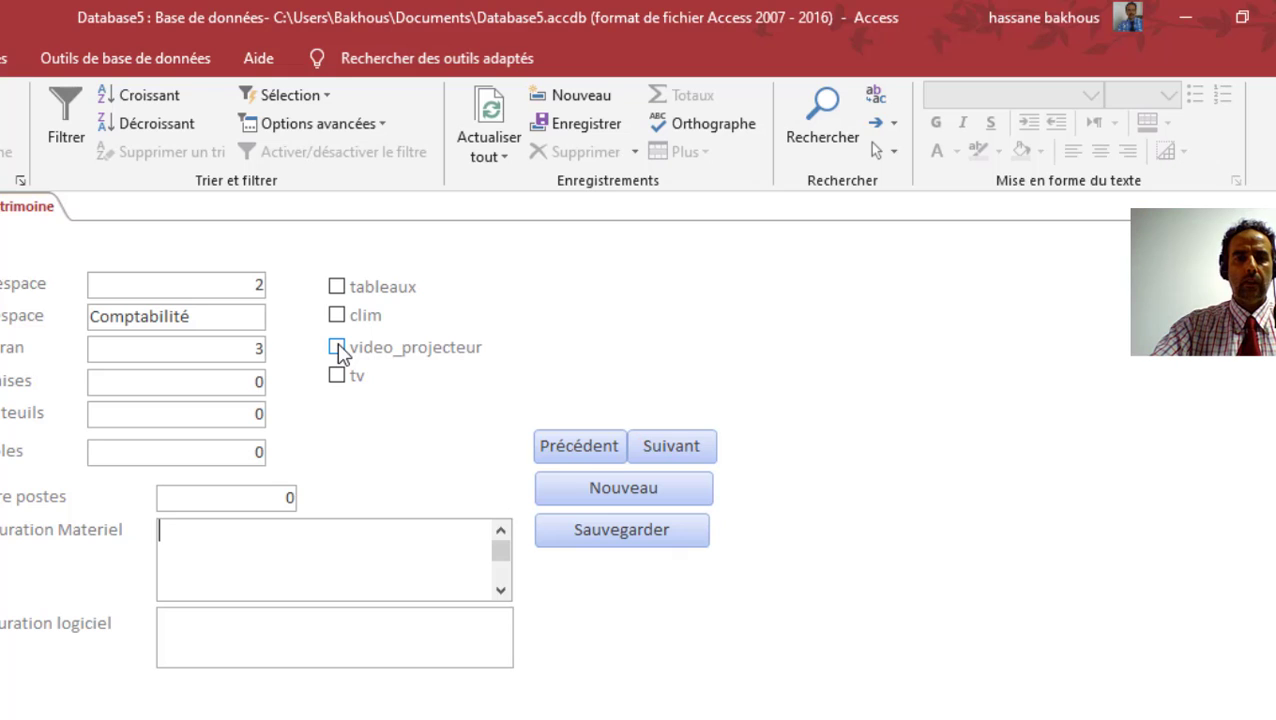
Fill in the Comptabilité record with 4 chaises, 3 fauteuils, 4 tables and 3 postes
left_click(262, 381)
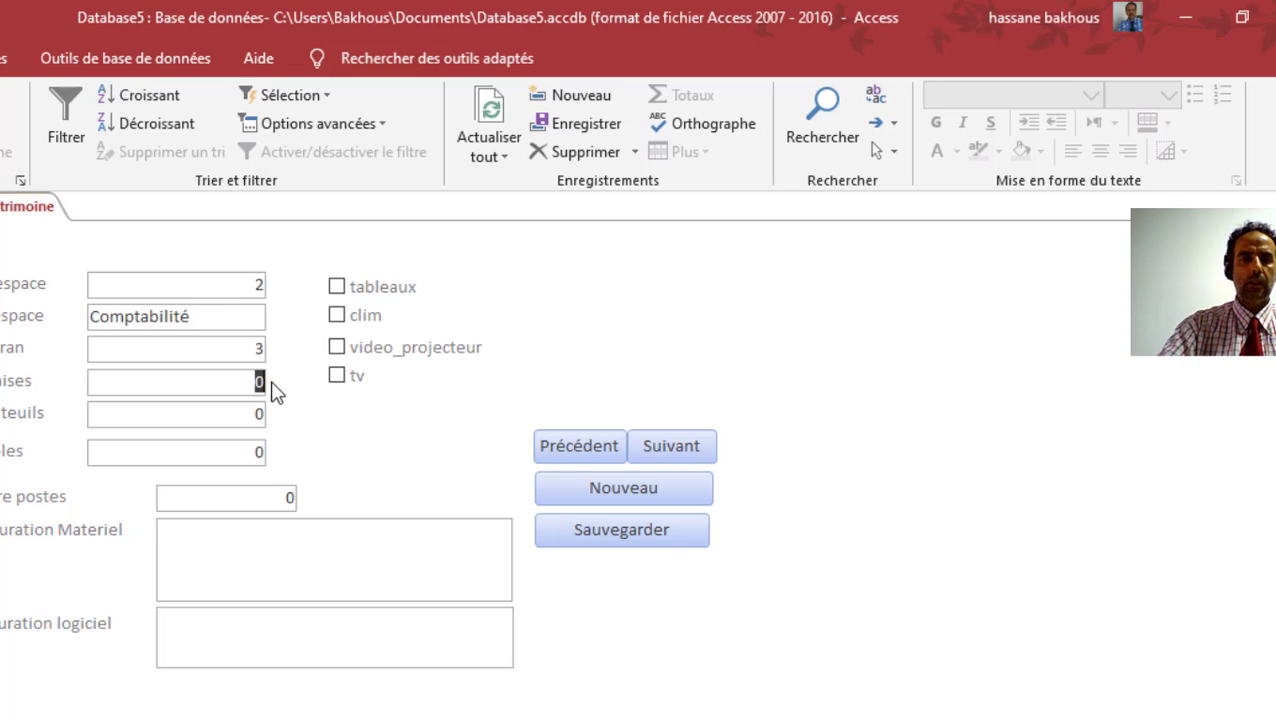
type("4")
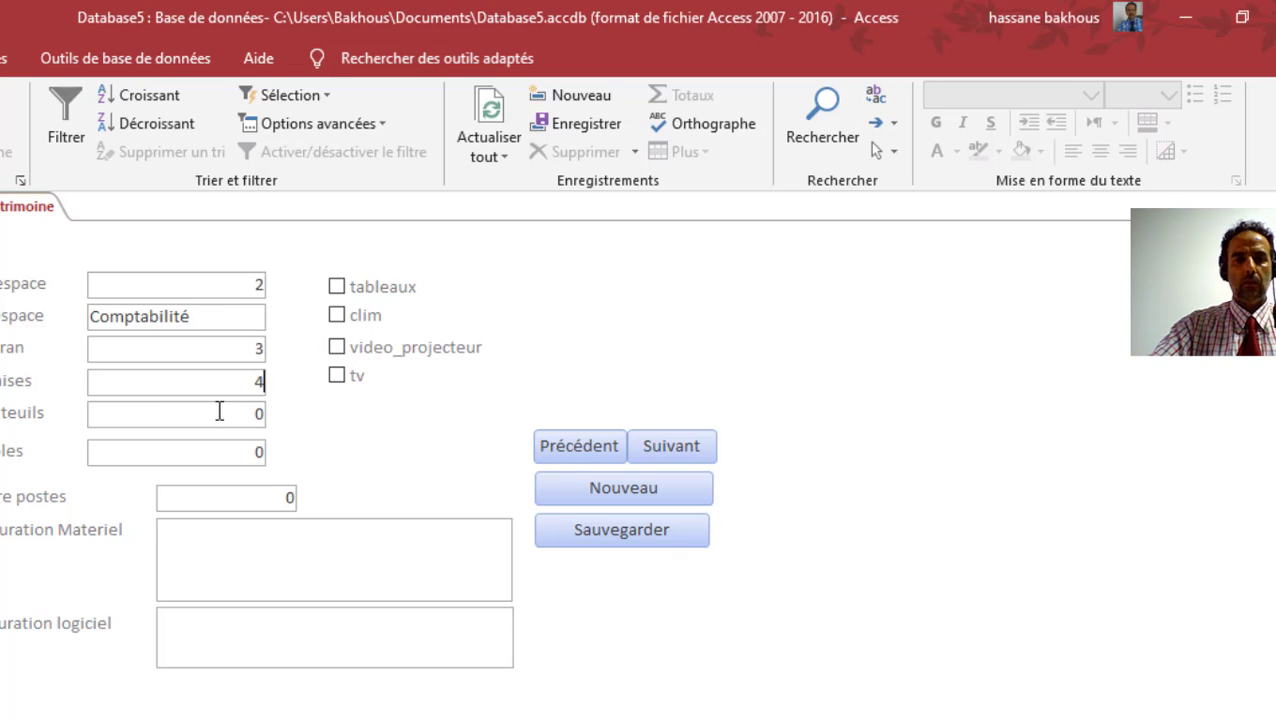
left_click(263, 413)
type("3")
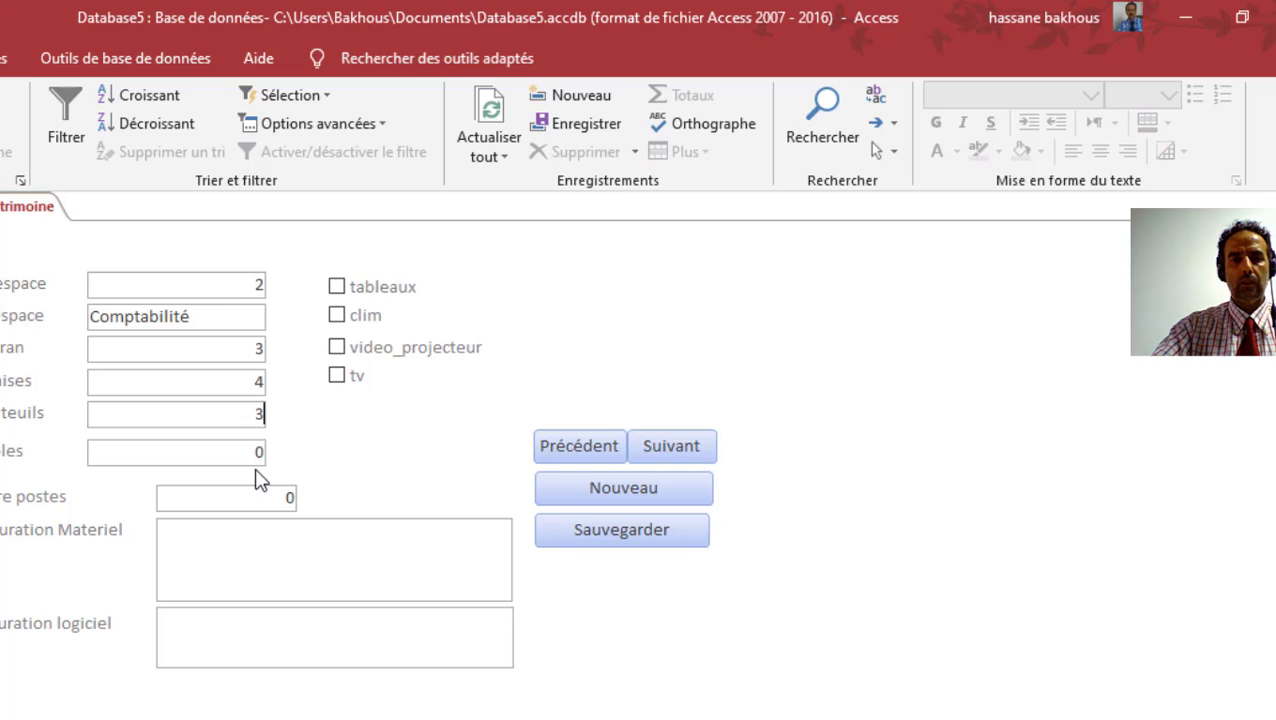
left_click(260, 452)
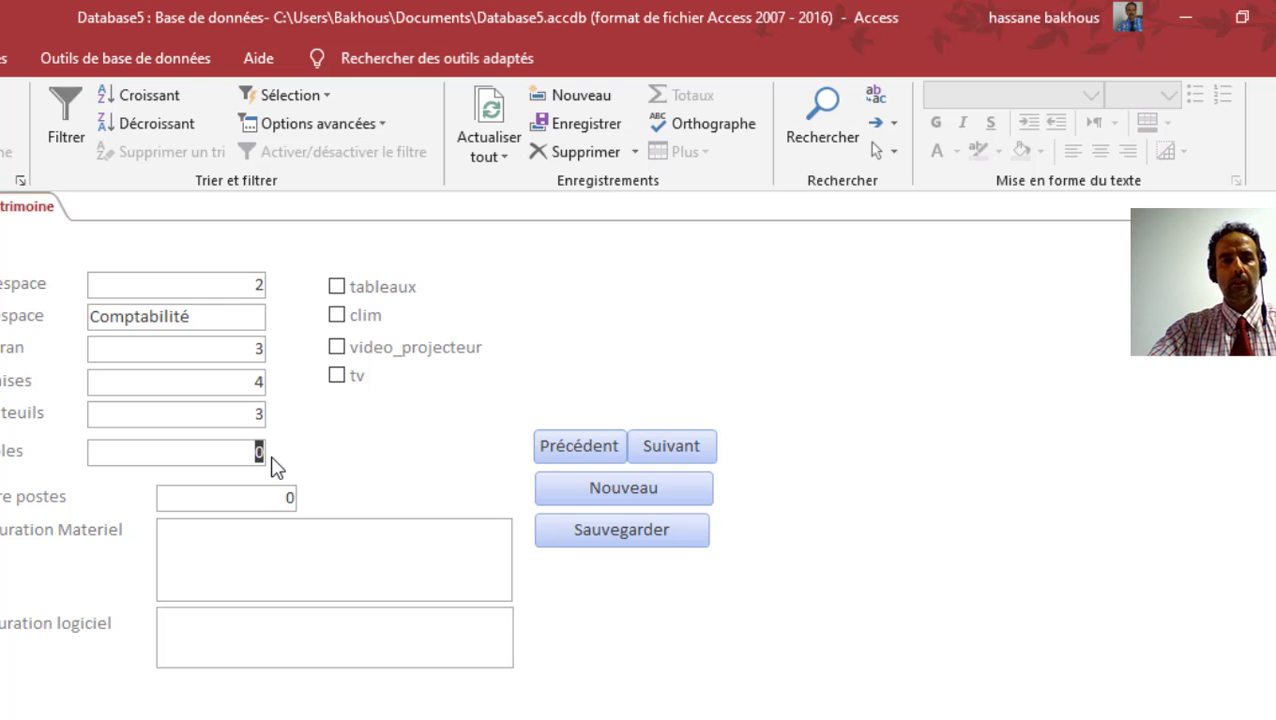
type("4")
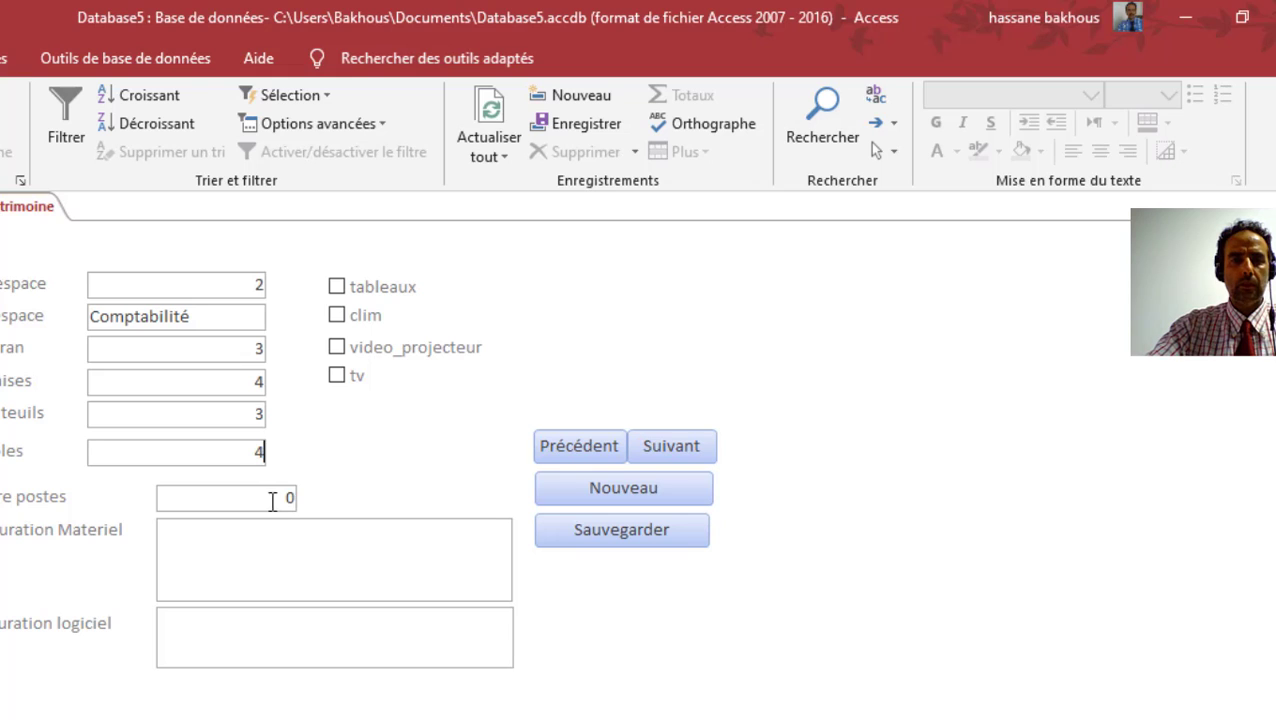
left_click(290, 498)
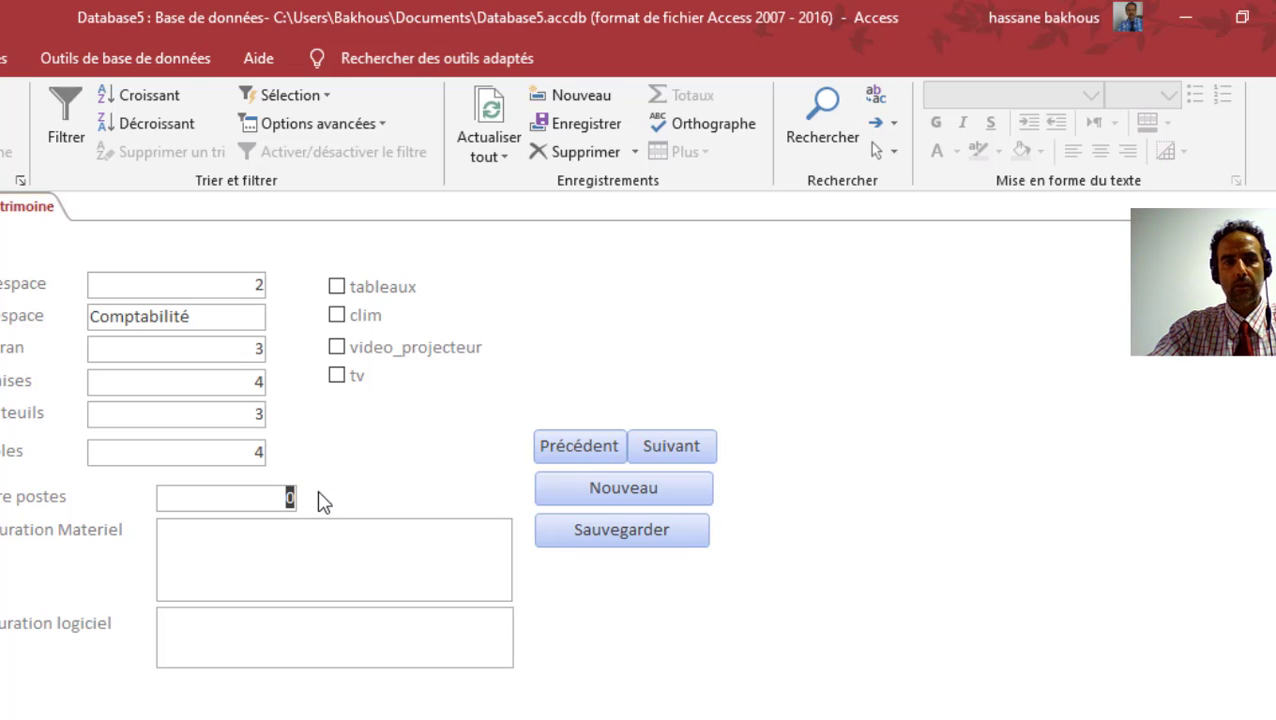
type("3")
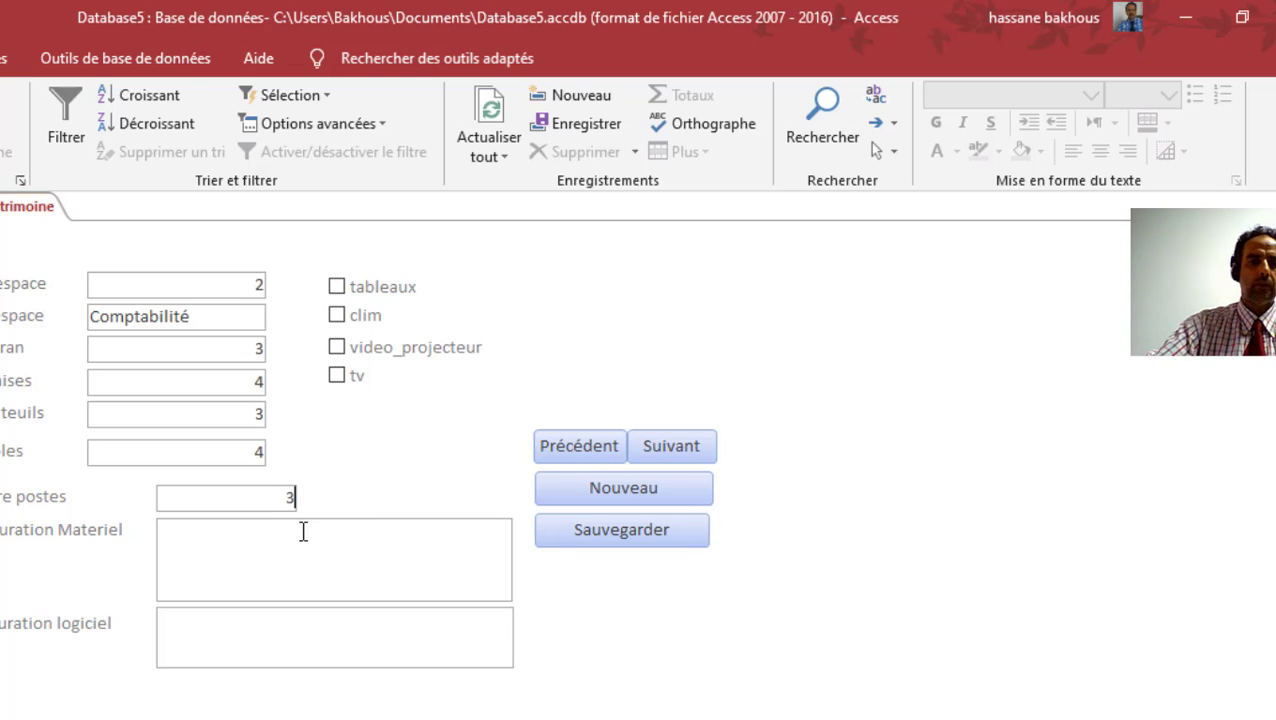
Enter the hardware configuration DELL - I3 - 500GO - 4GO and the software configuration WIN10 - Logiciel Compta - Logiciel de facturation
left_click(371, 553)
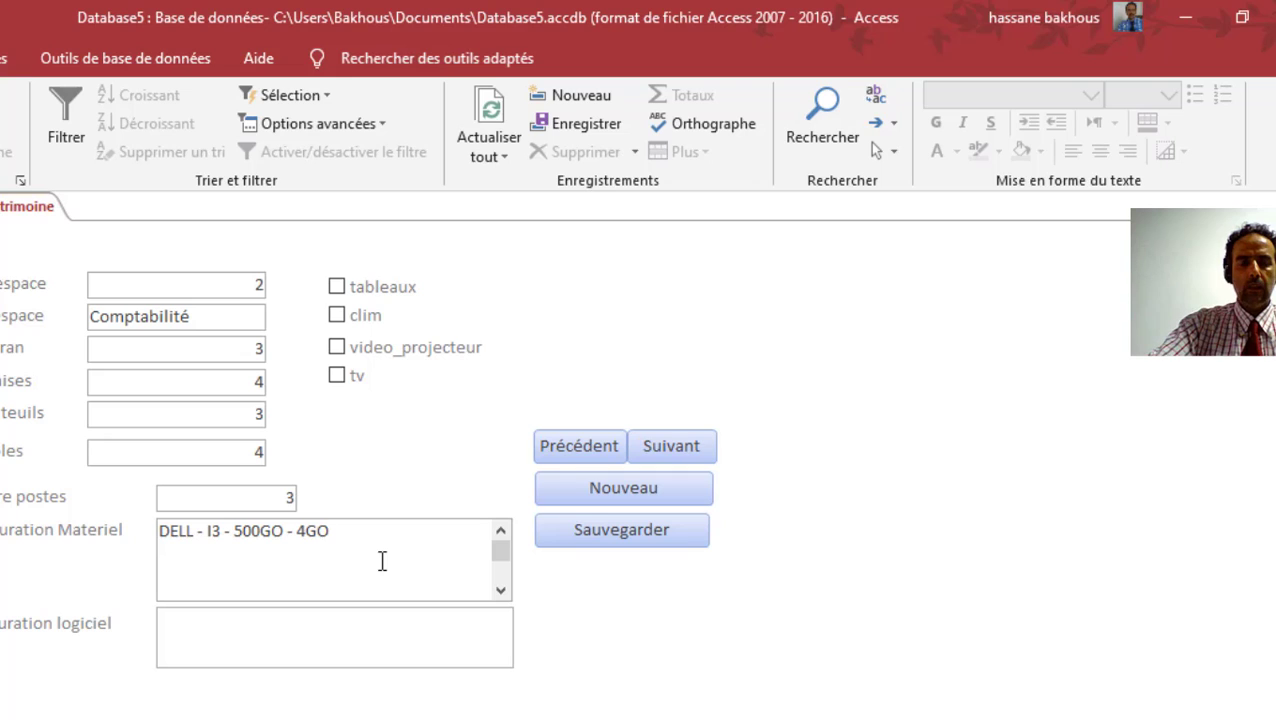
left_click(280, 637)
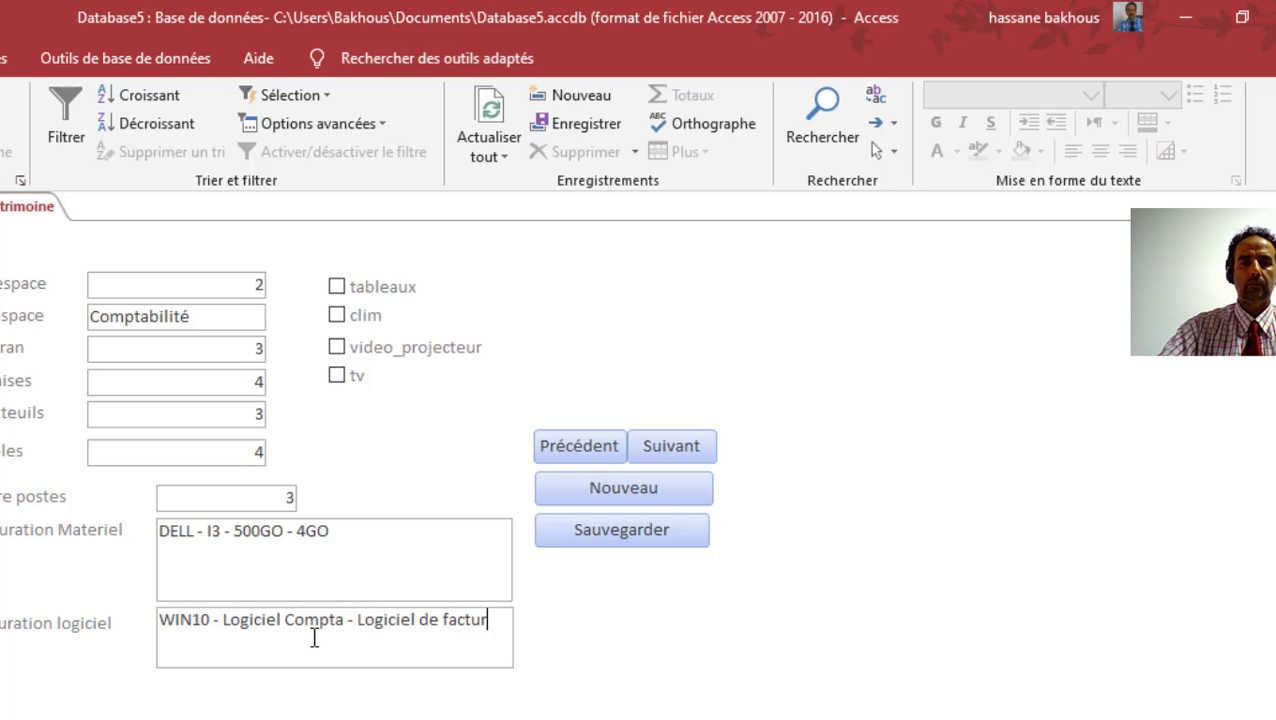
type("ion")
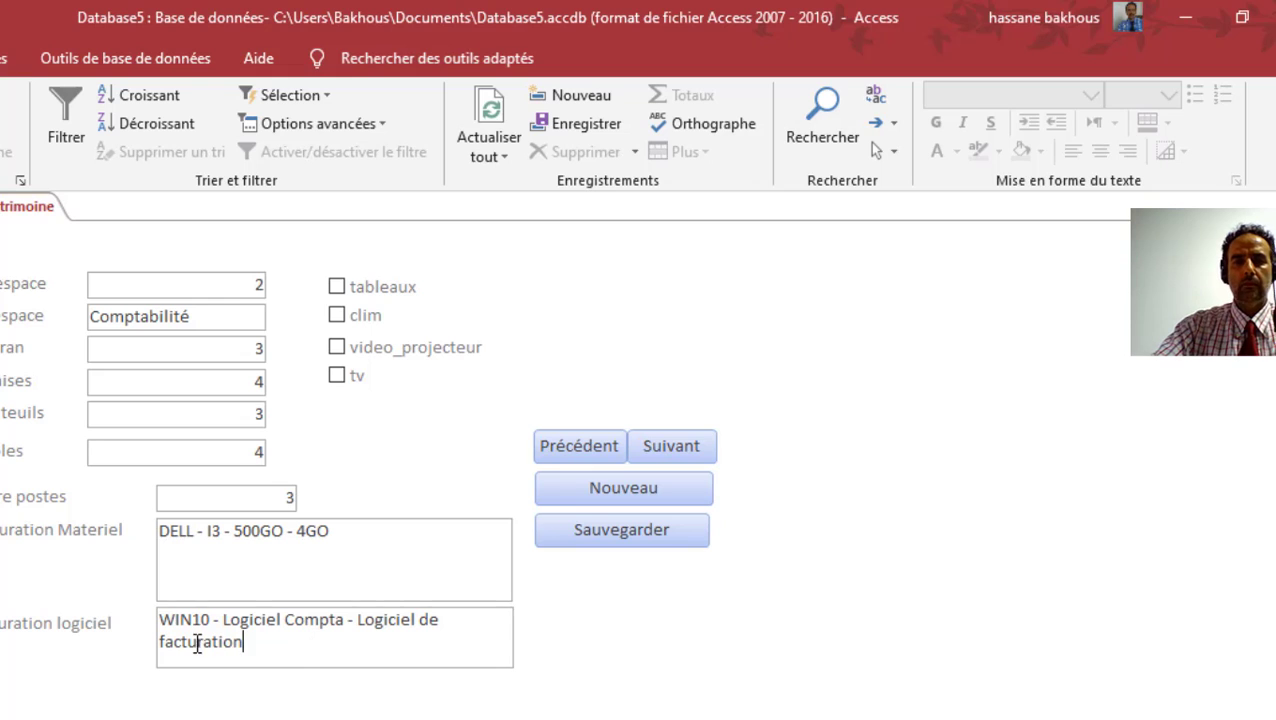
Tick tableaux and clim for the Comptabilité record and save it with the form's Sauvegarder button
left_click(337, 287)
left_click(337, 315)
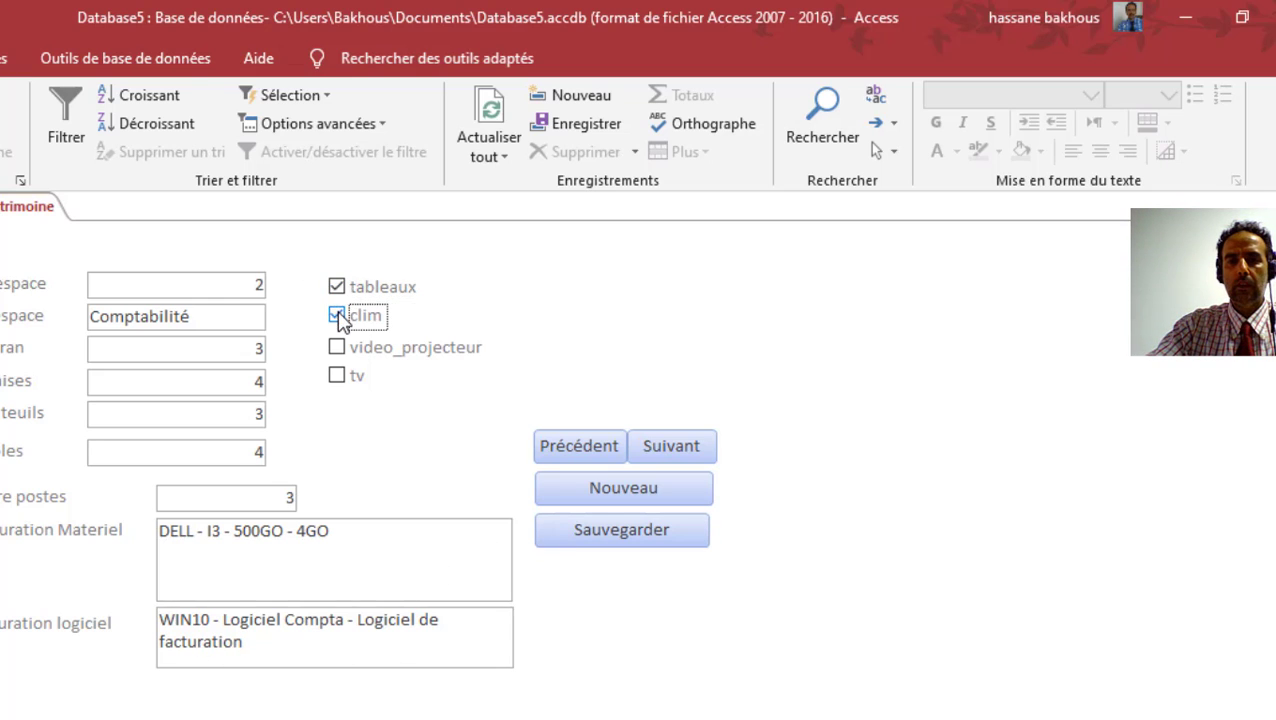
left_click(652, 533)
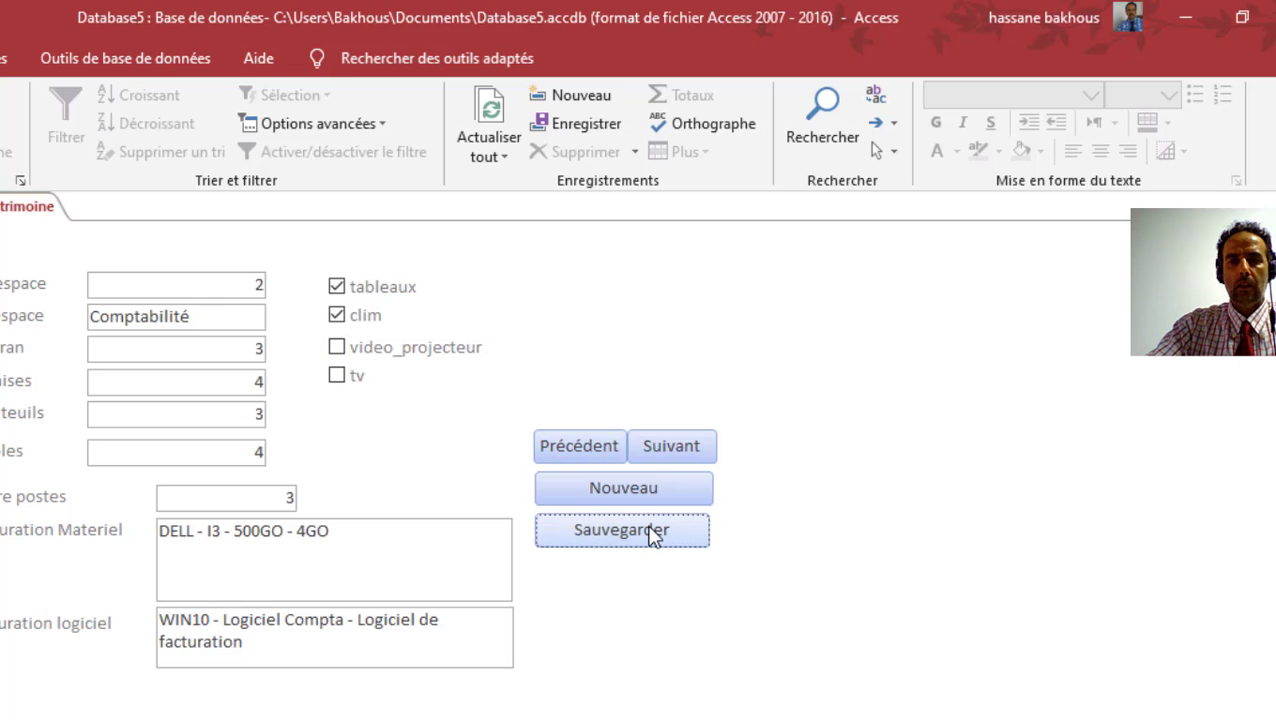
Move back and forth between the acceuil and Comptabilité records to check the form's navigation buttons
left_click(606, 450)
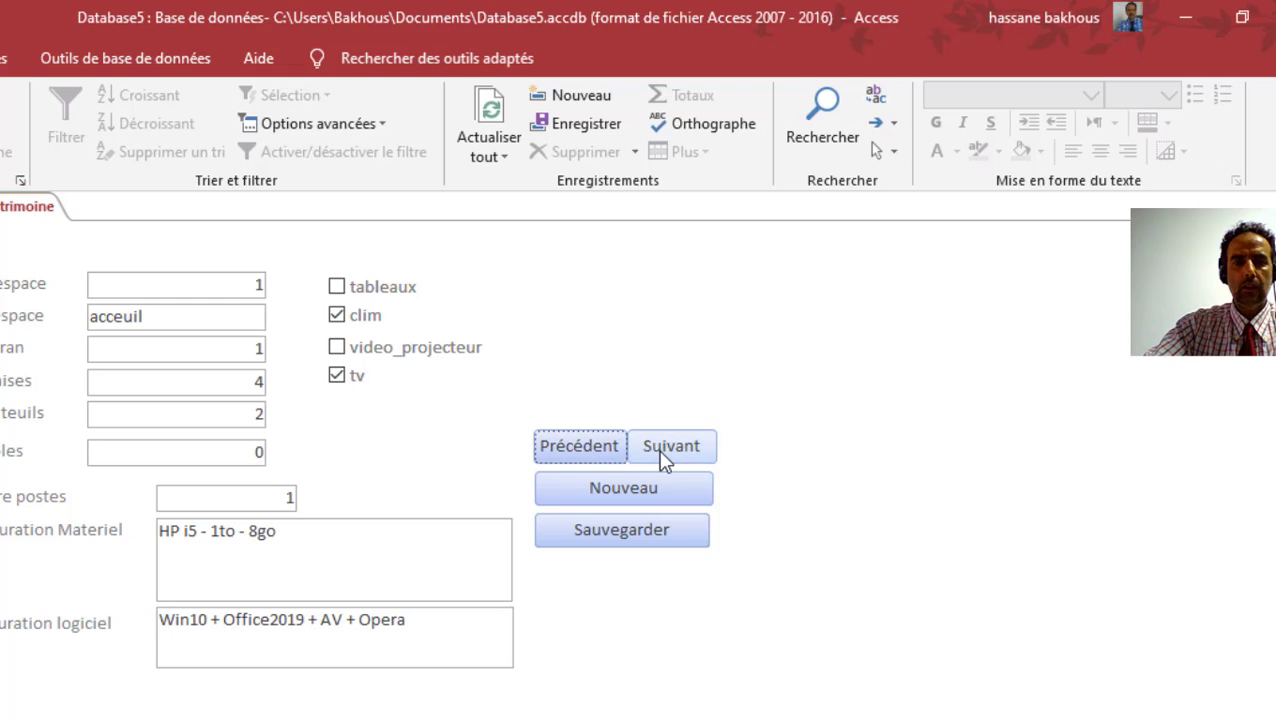
left_click(678, 455)
left_click(595, 450)
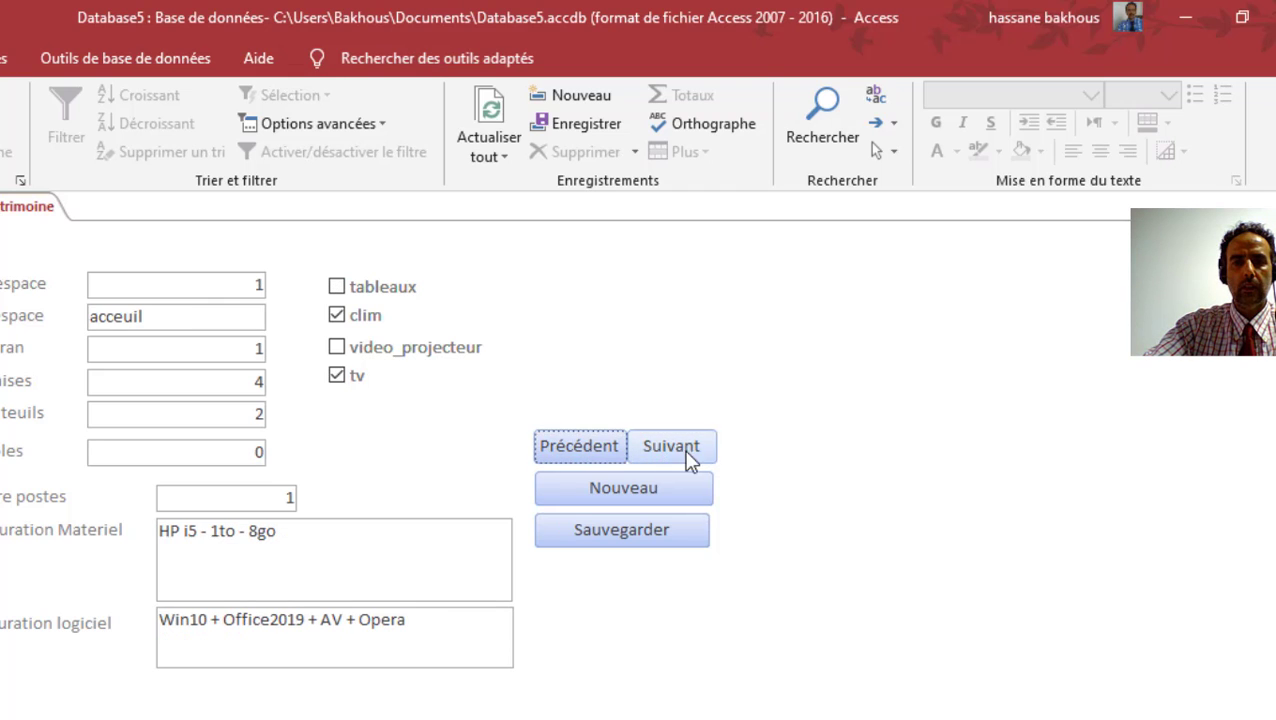
left_click(660, 460)
left_click(590, 450)
left_click(689, 455)
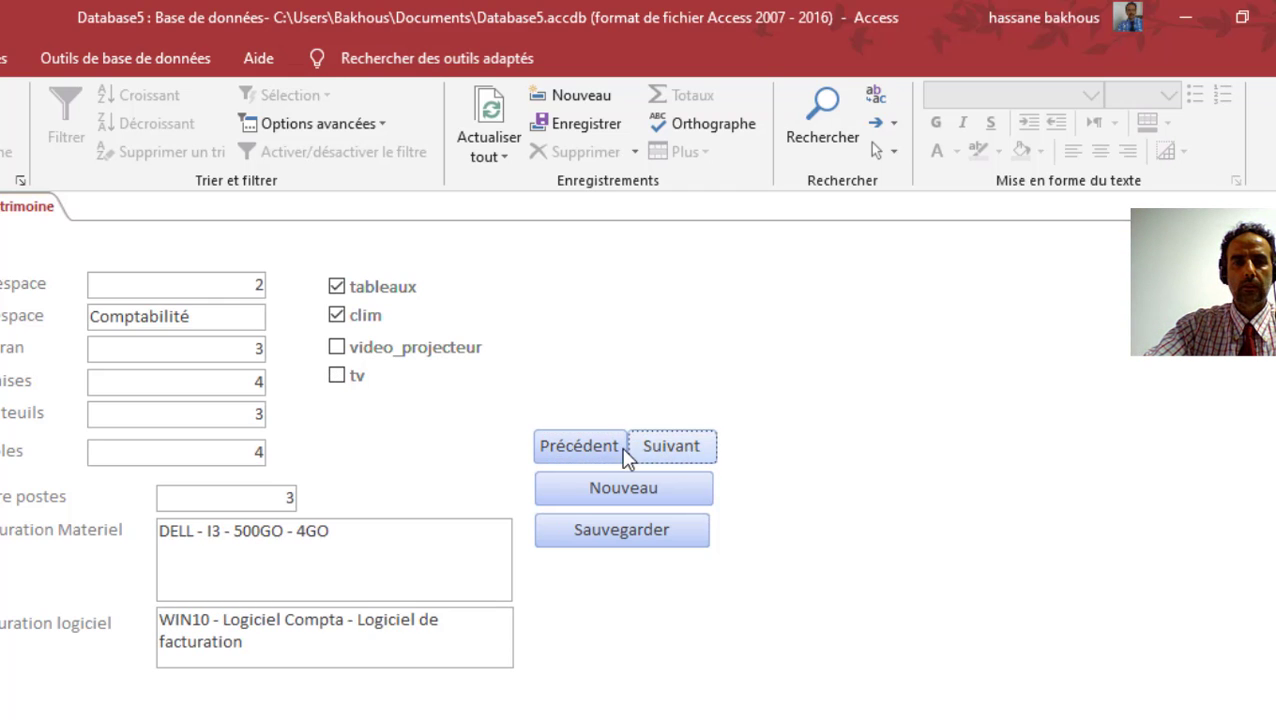
left_click(622, 452)
left_click(668, 458)
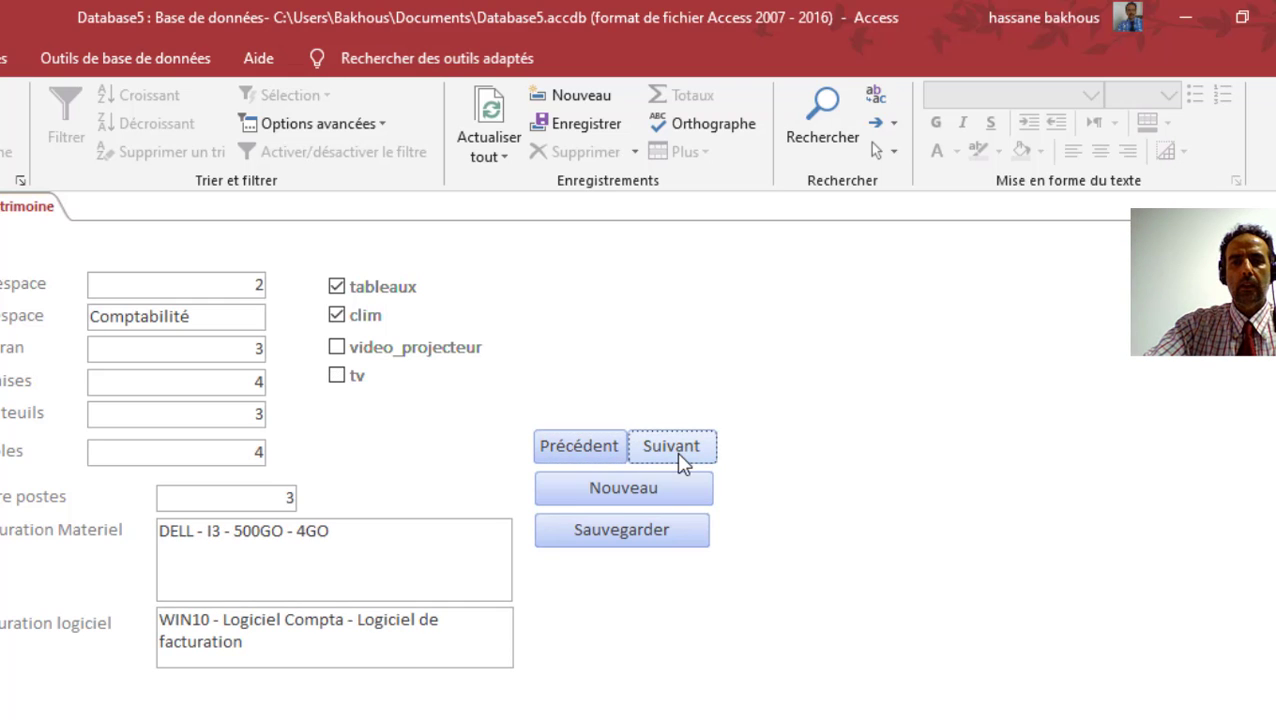
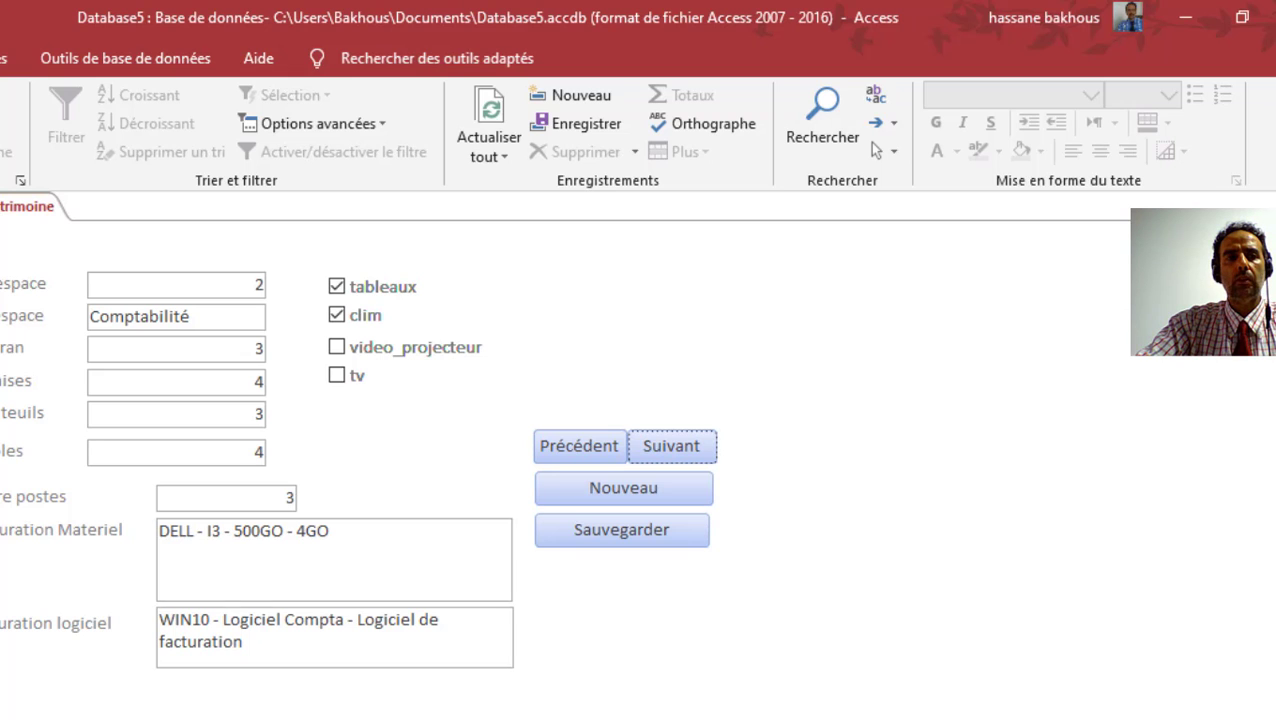
Create a new query in design view based on the patrimoine table
left_click(0, 58)
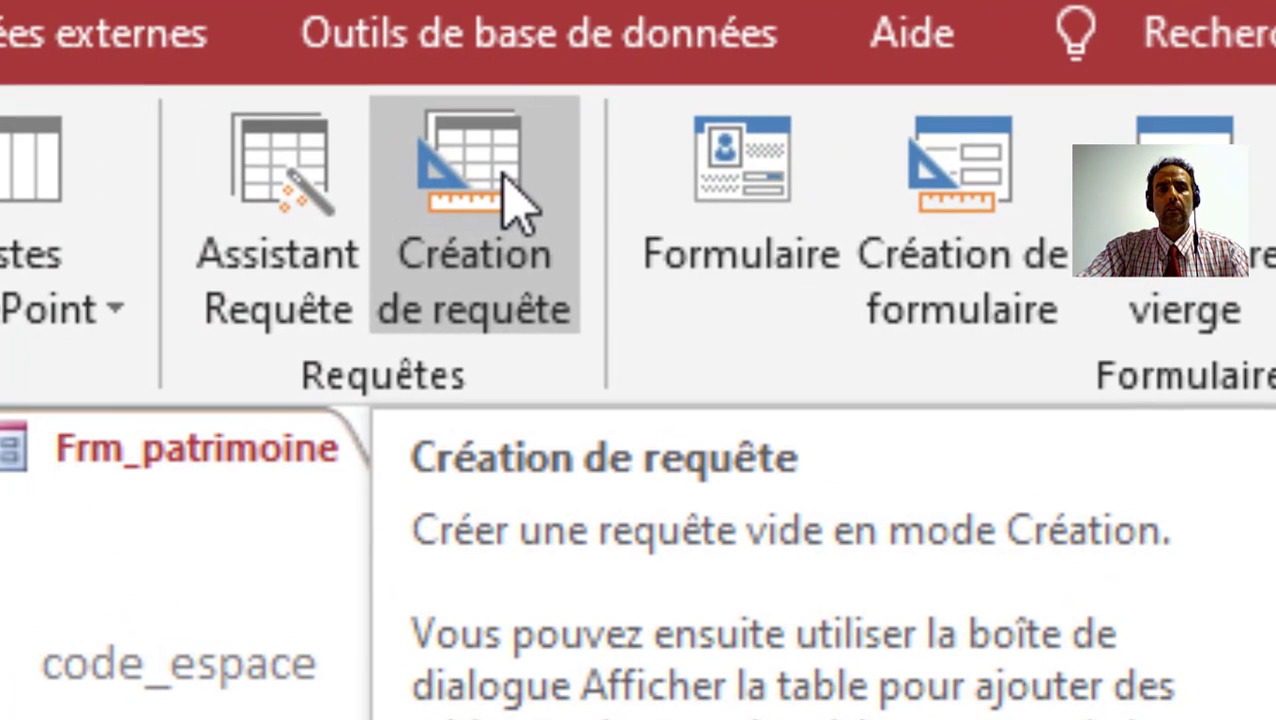
left_click(505, 180)
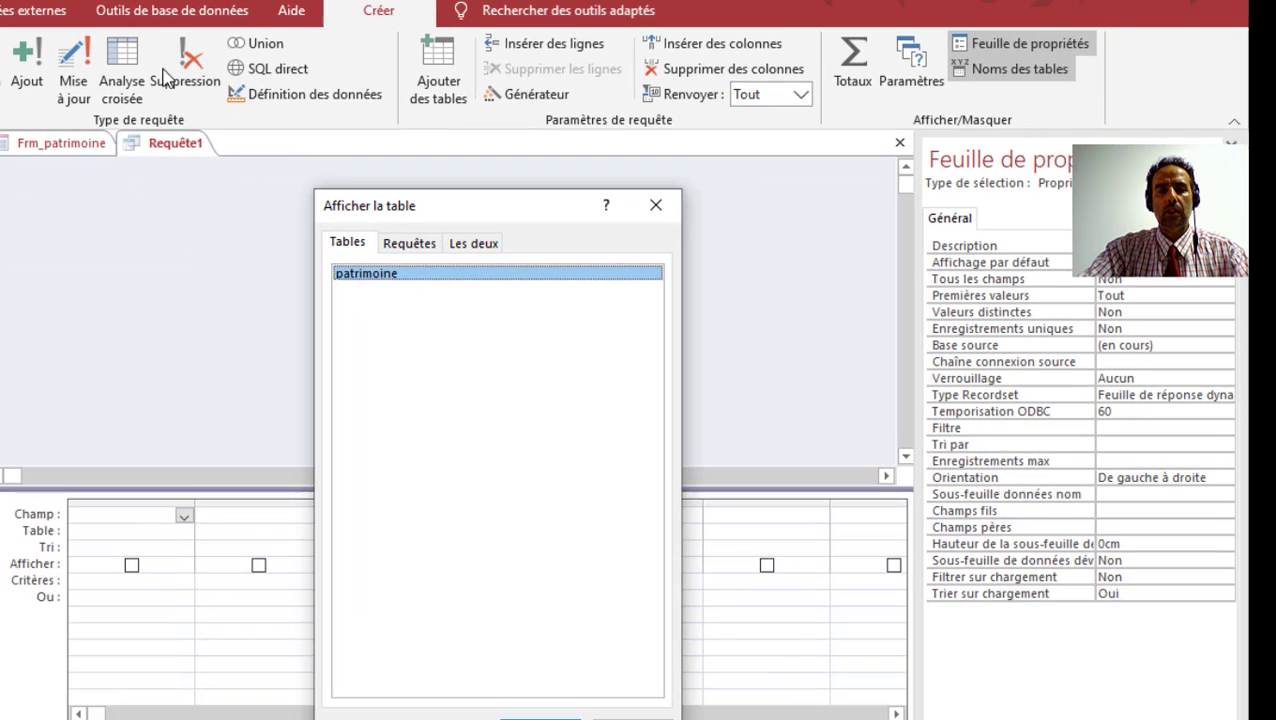
double_click(366, 274)
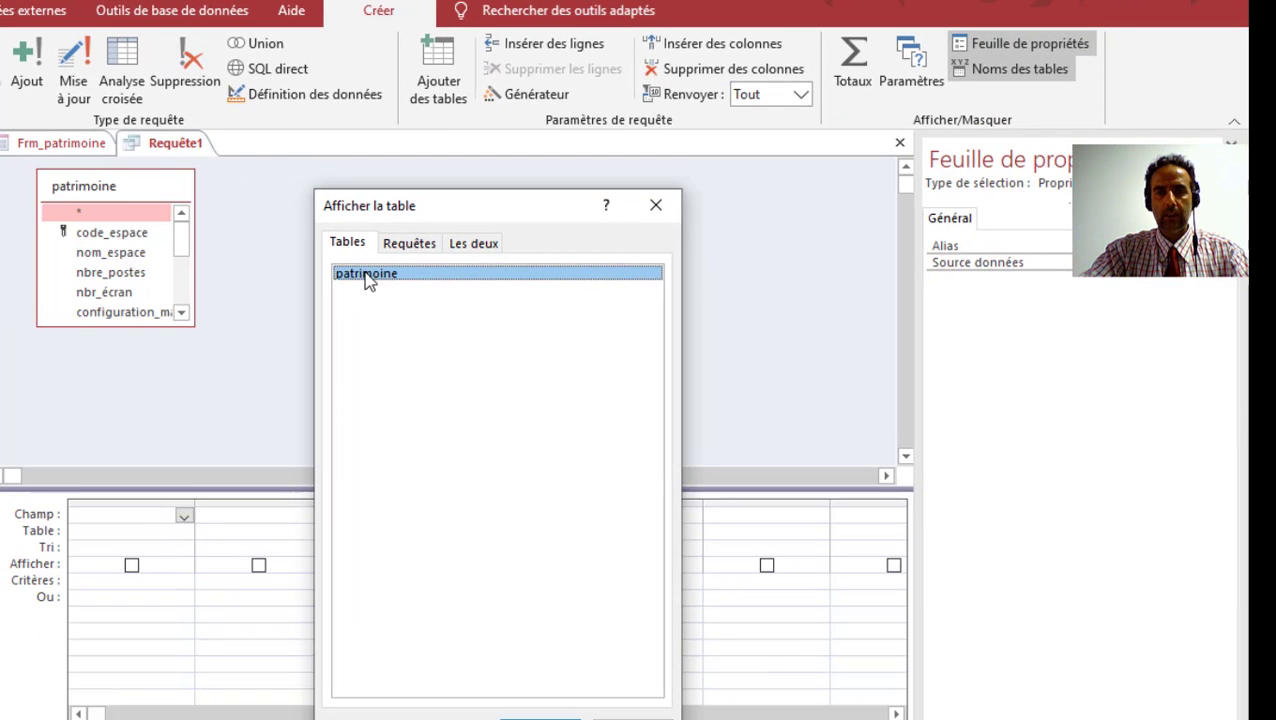
left_click(661, 214)
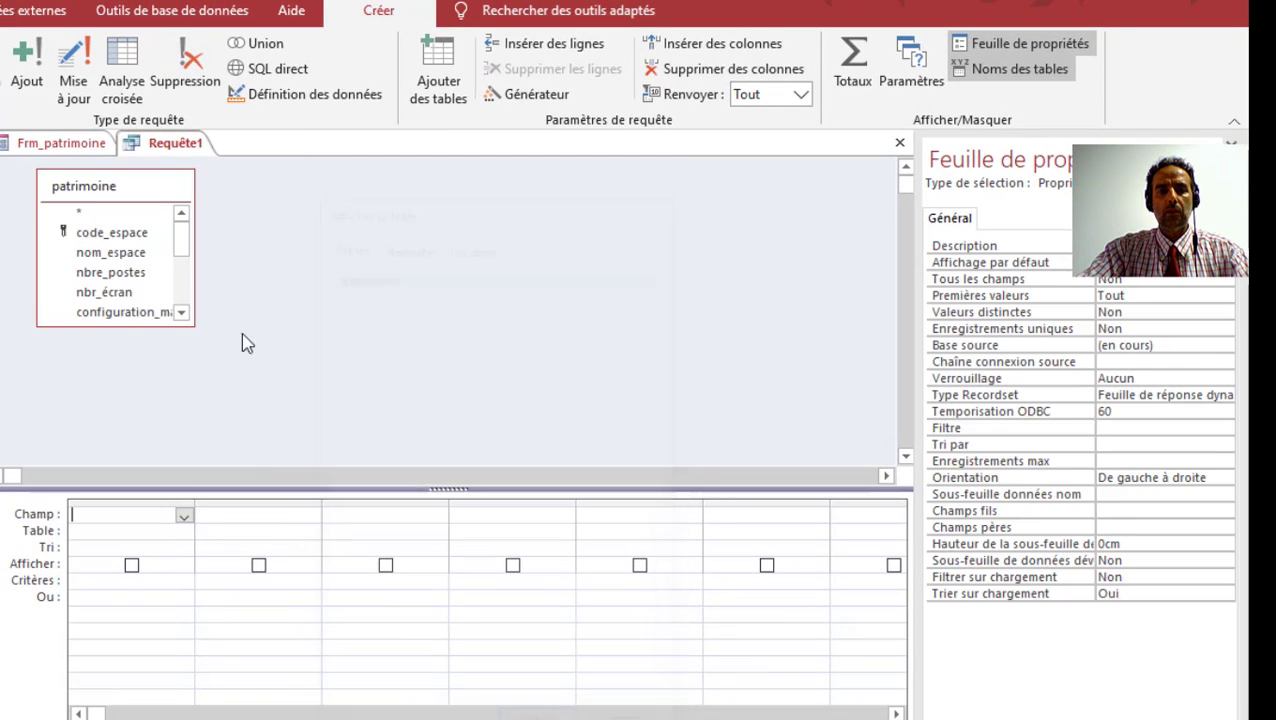
Enlarge the patrimoine field list and add the nbre_postes field to the query grid
left_click_drag(190, 320, 480, 456)
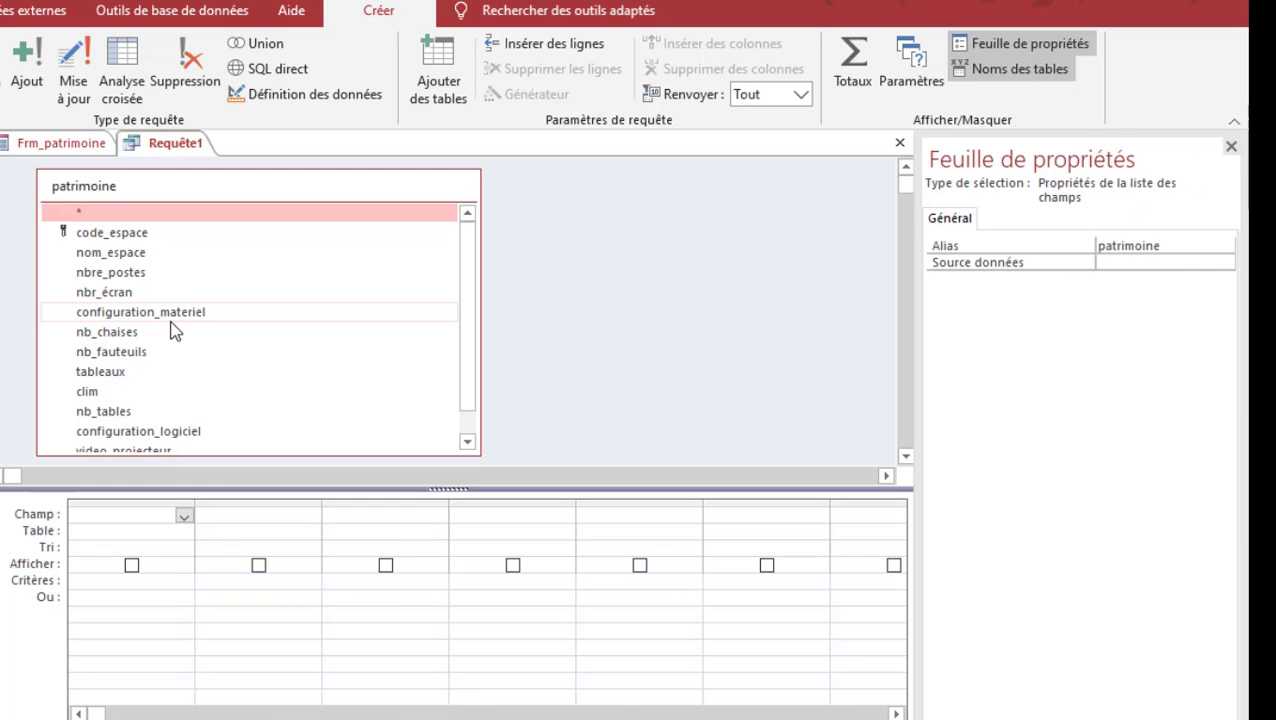
left_click(144, 274)
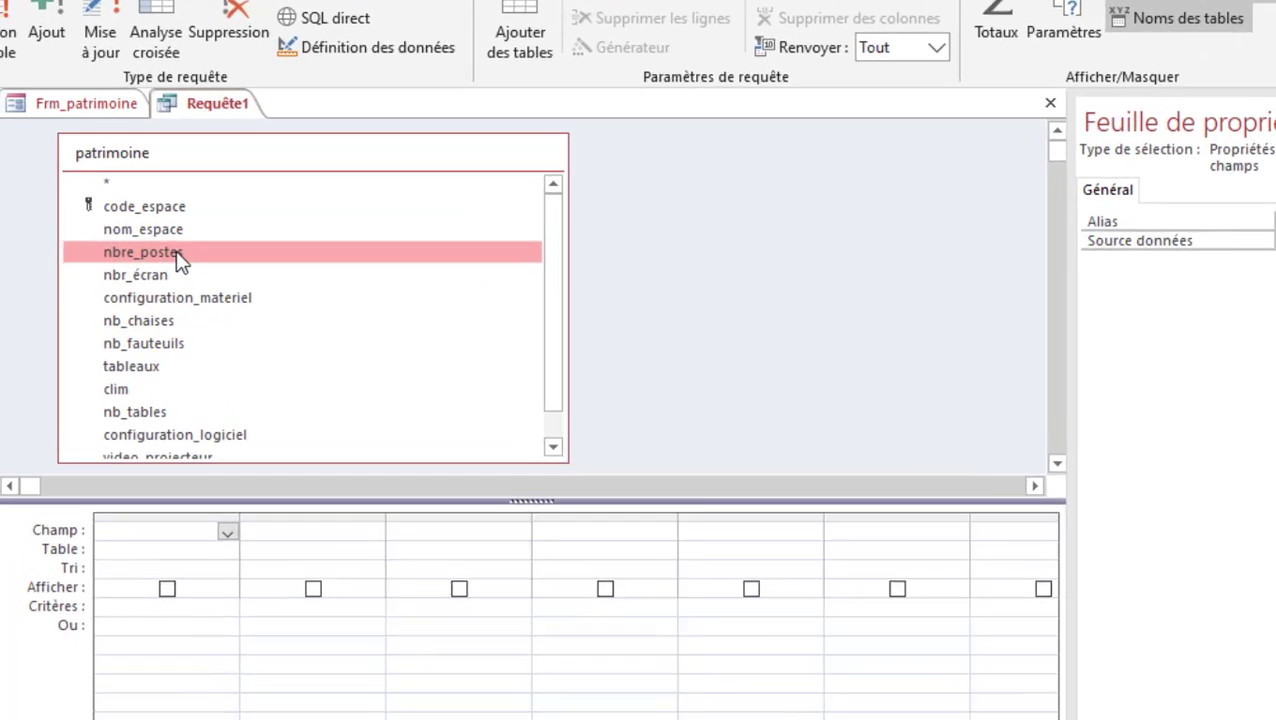
double_click(178, 254)
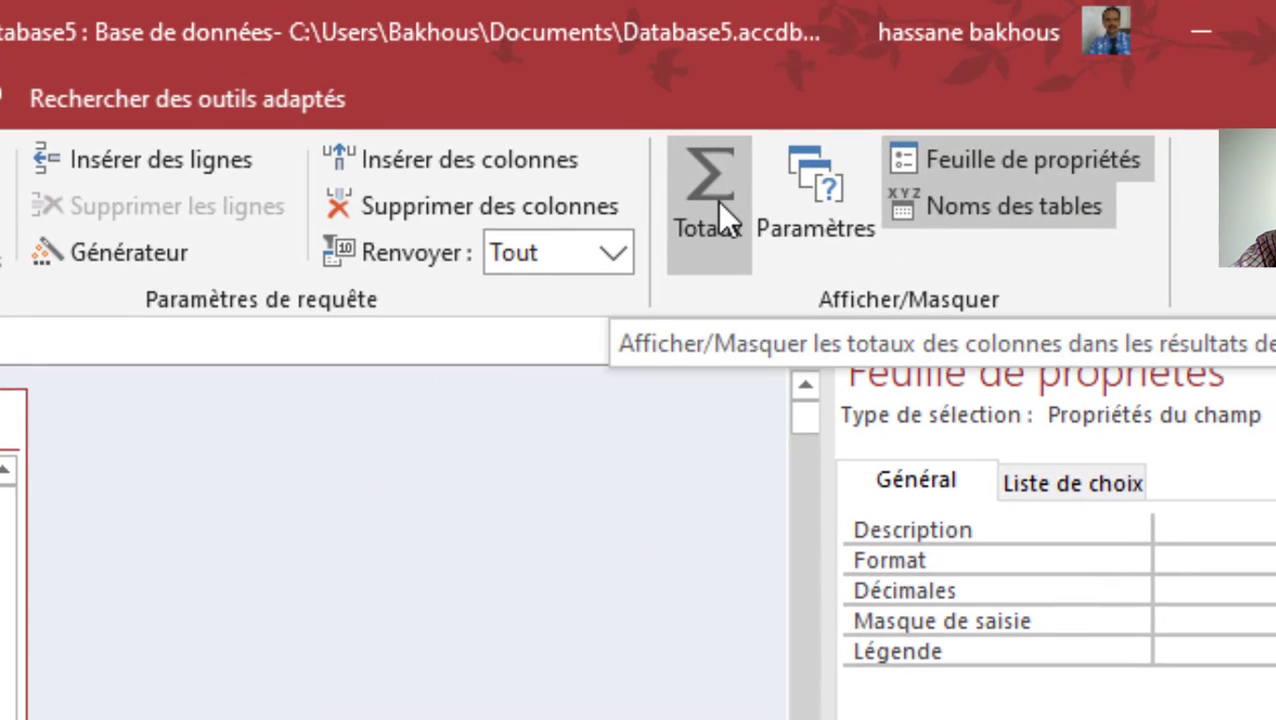
left_click(1122, 42)
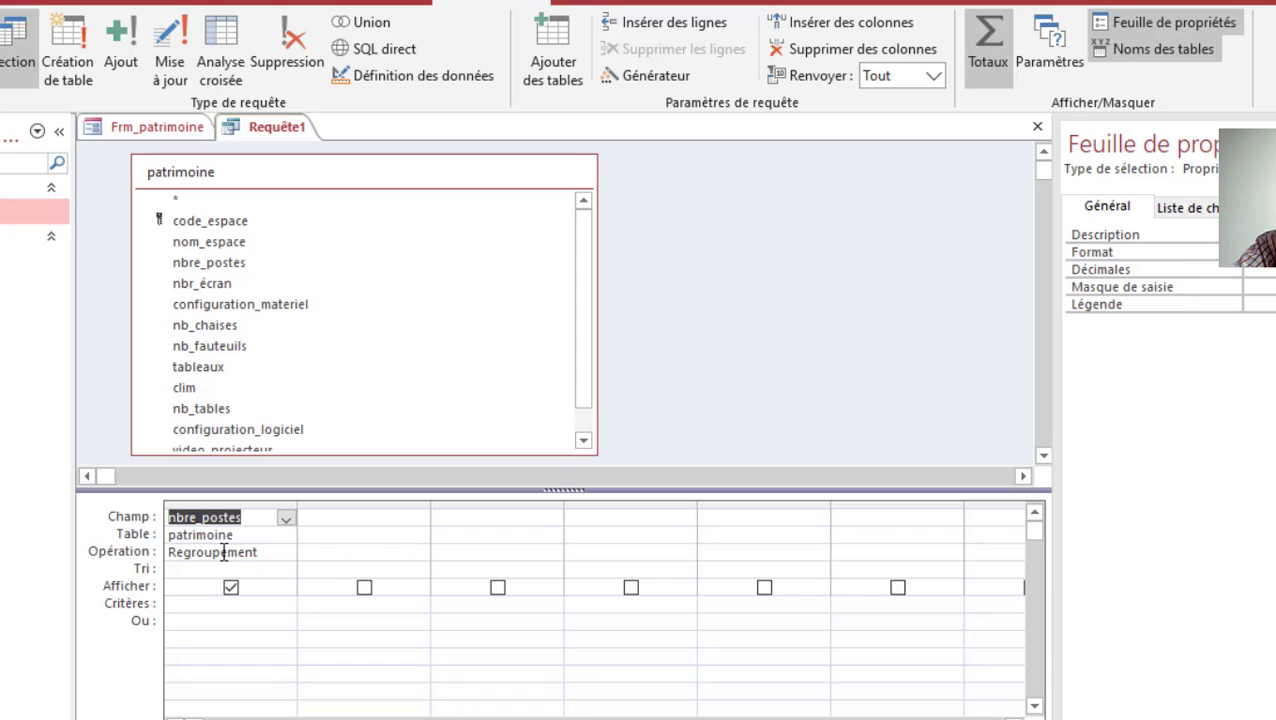
left_click(982, 55)
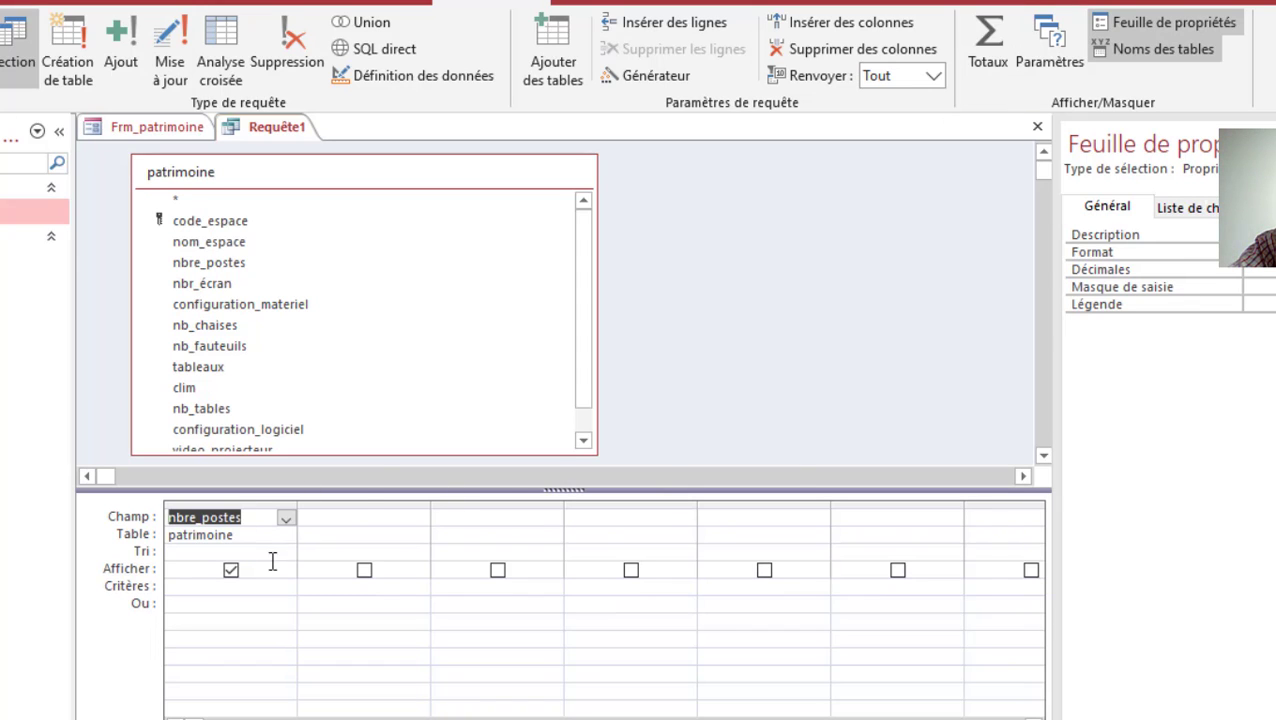
right_click(744, 290)
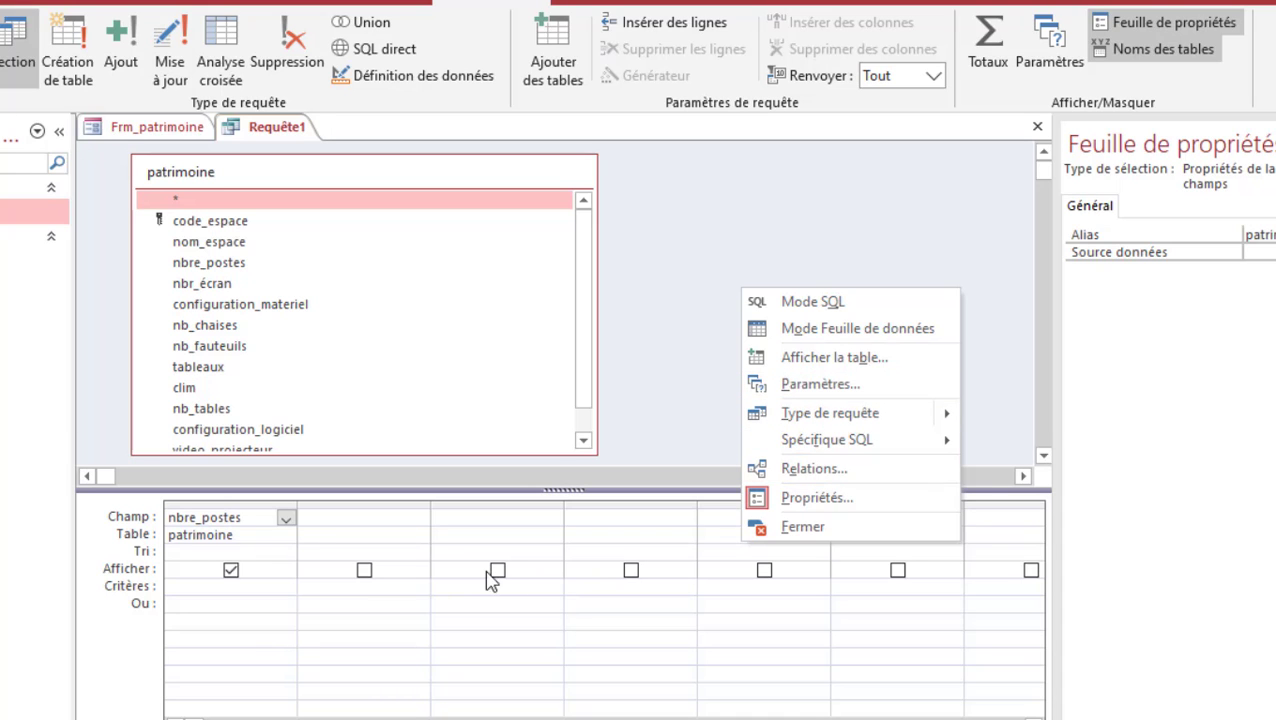
Show the Totaux row in the query grid and set the nbre_postes operation to Somme
left_click(388, 528)
right_click(388, 524)
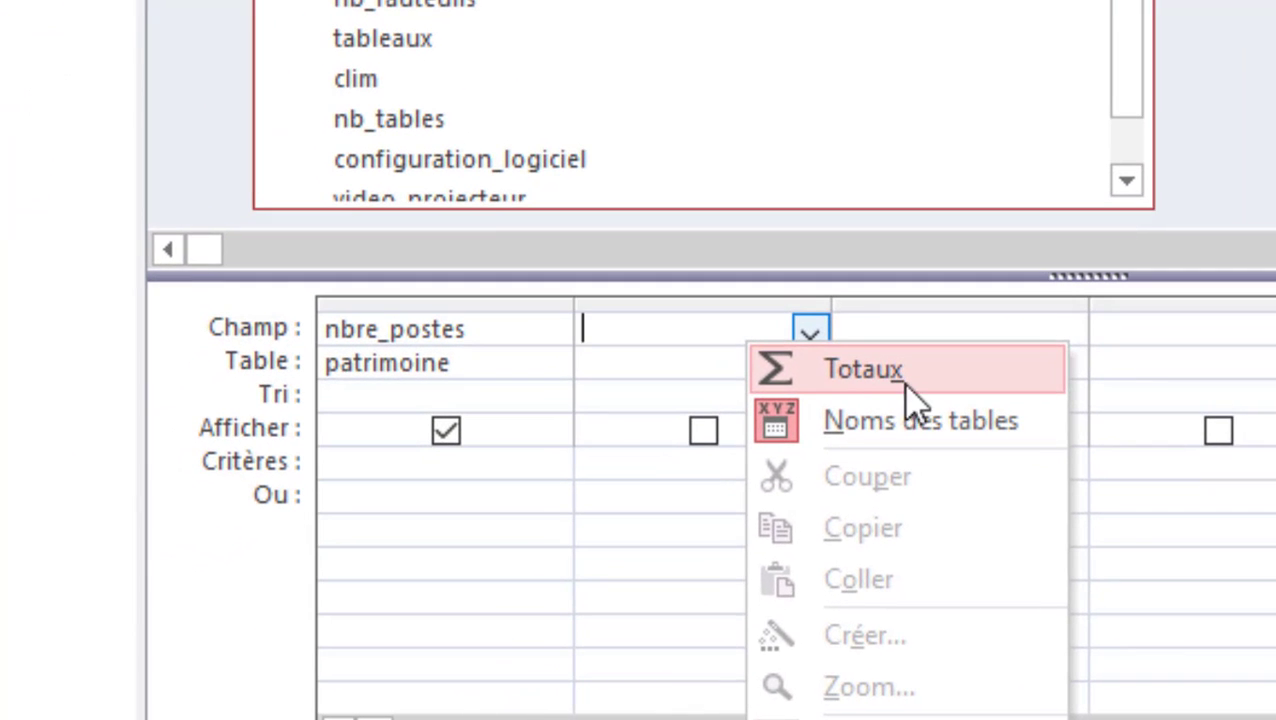
left_click(900, 385)
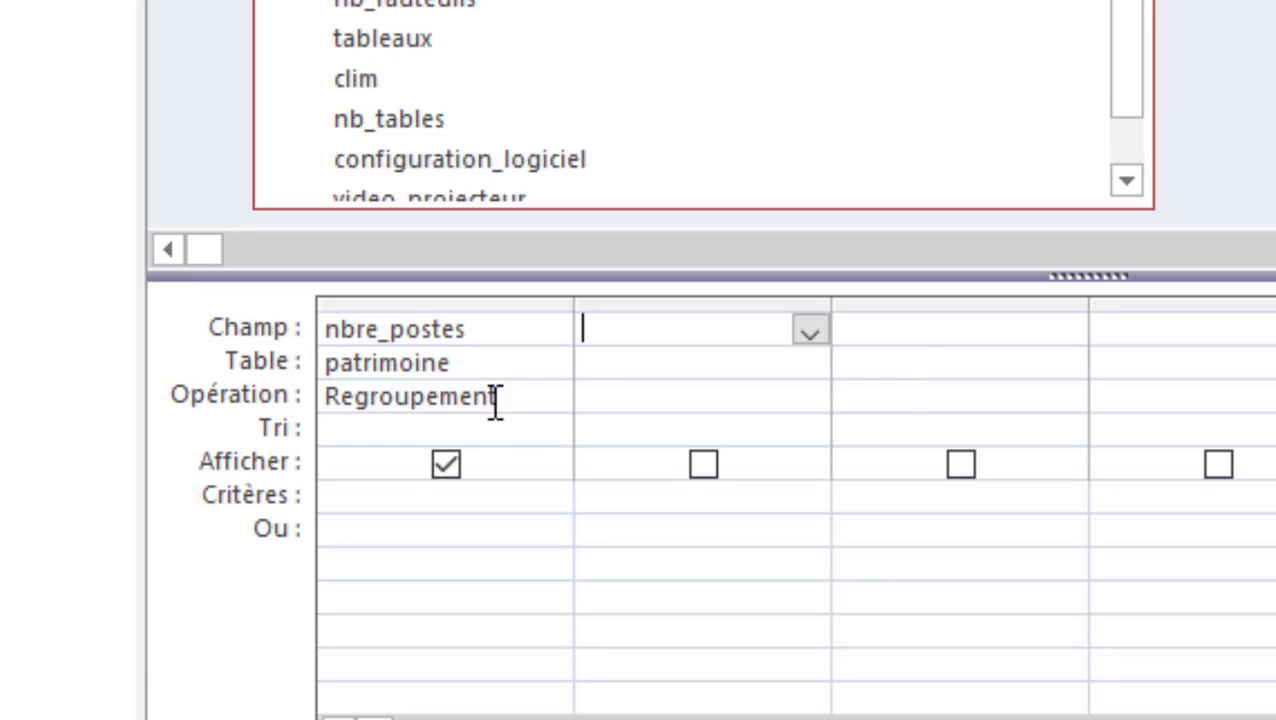
left_click(538, 395)
left_click(552, 398)
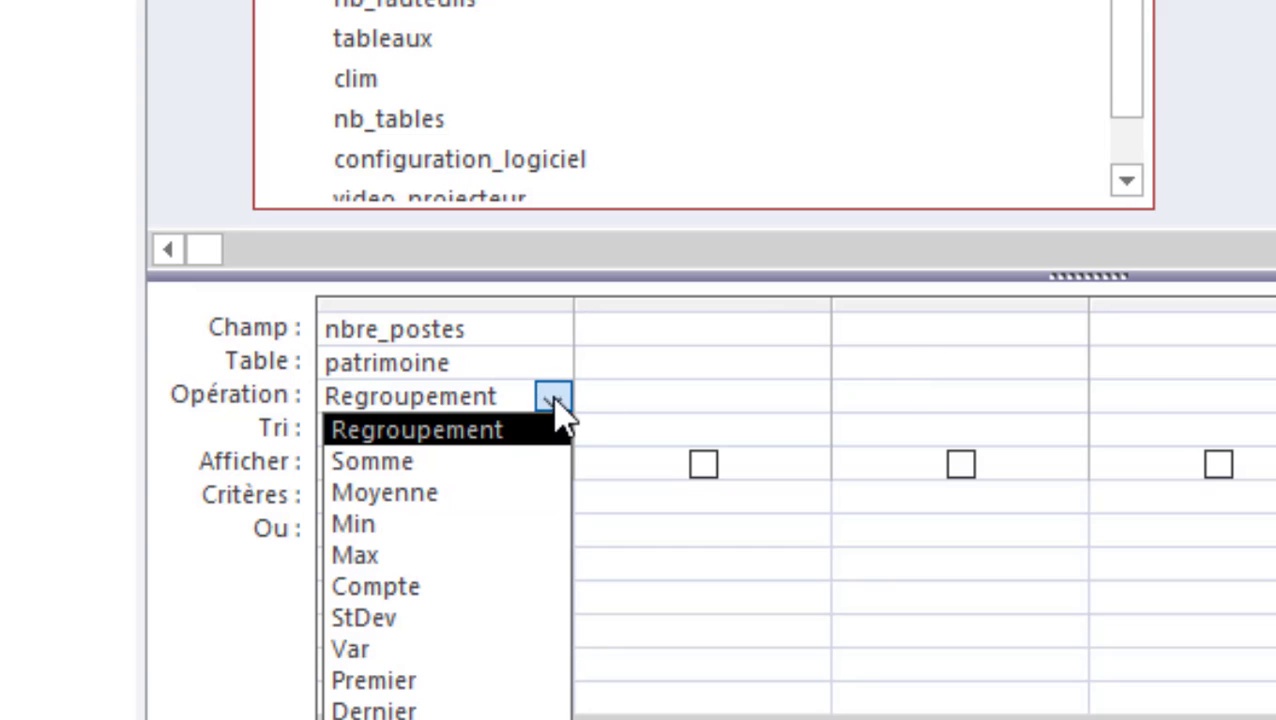
left_click(431, 456)
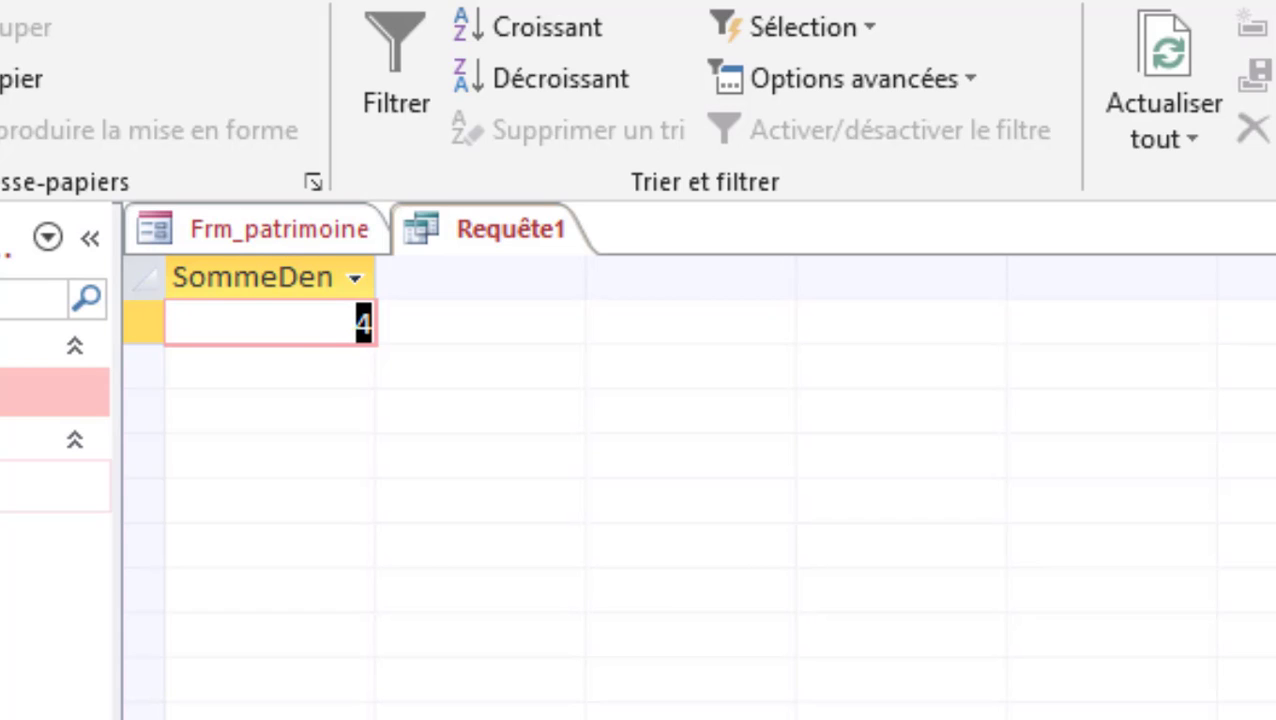
Compare the nbre_postes values in the patrimoine table with the sum returned by the query
left_click(20, 391)
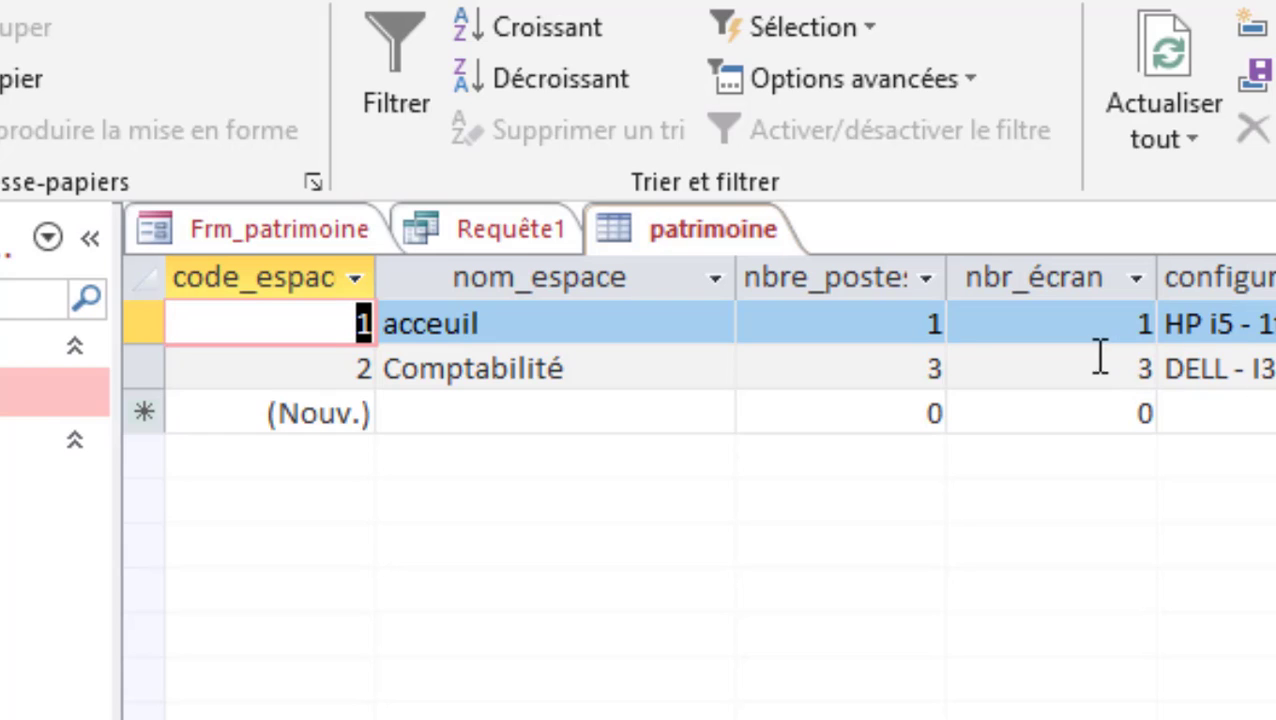
left_click(930, 368)
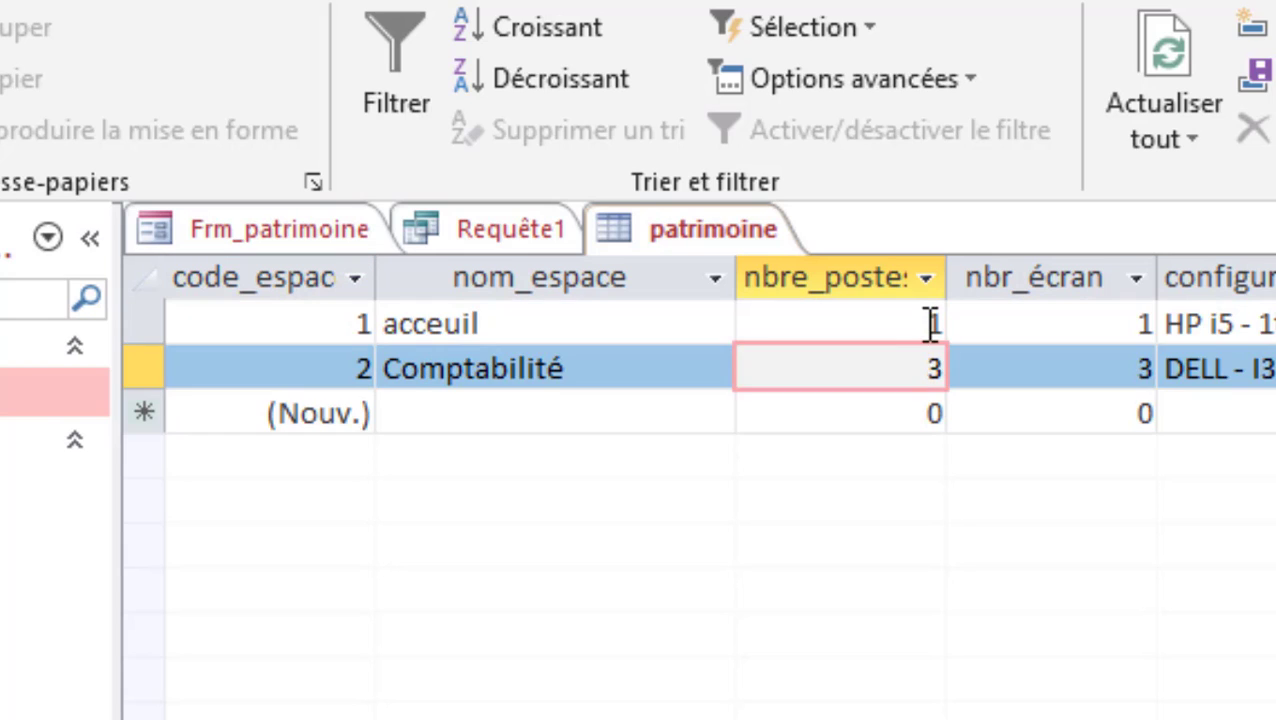
left_click(931, 322)
left_click(922, 367)
left_click(469, 240)
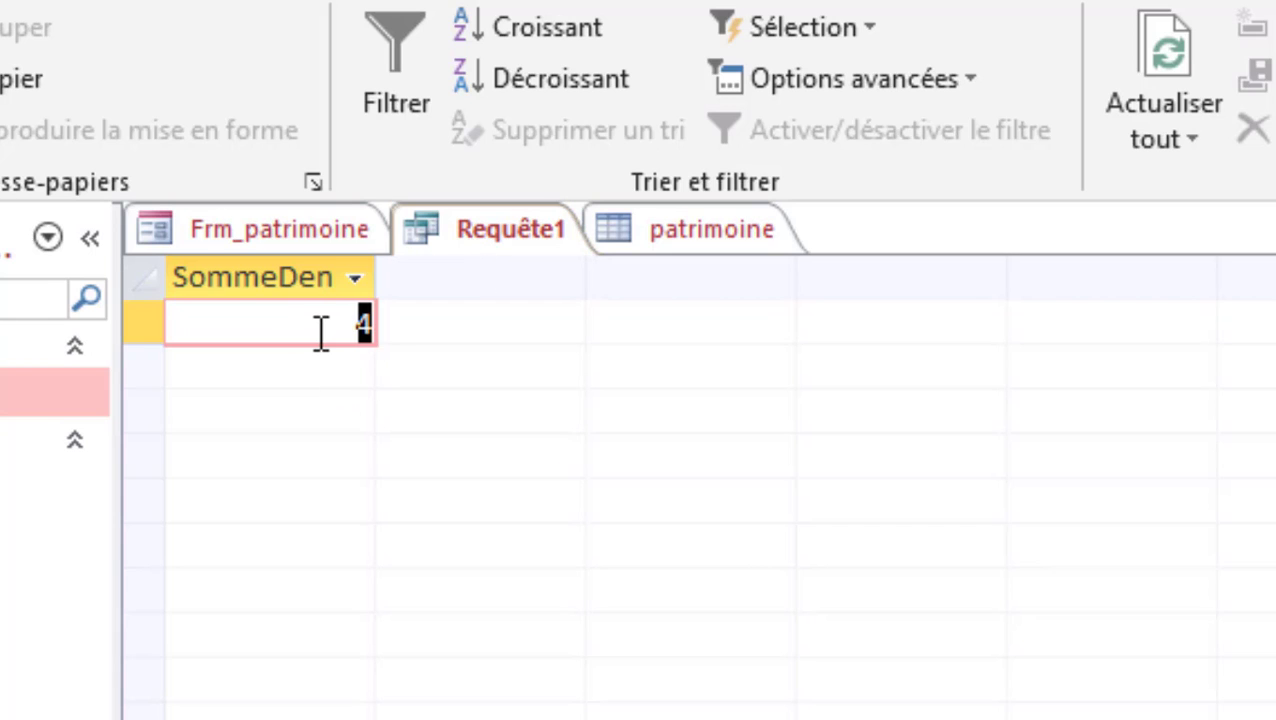
Add the nbr_écran field to the query with the Somme operation and run the query
left_click(5, 80)
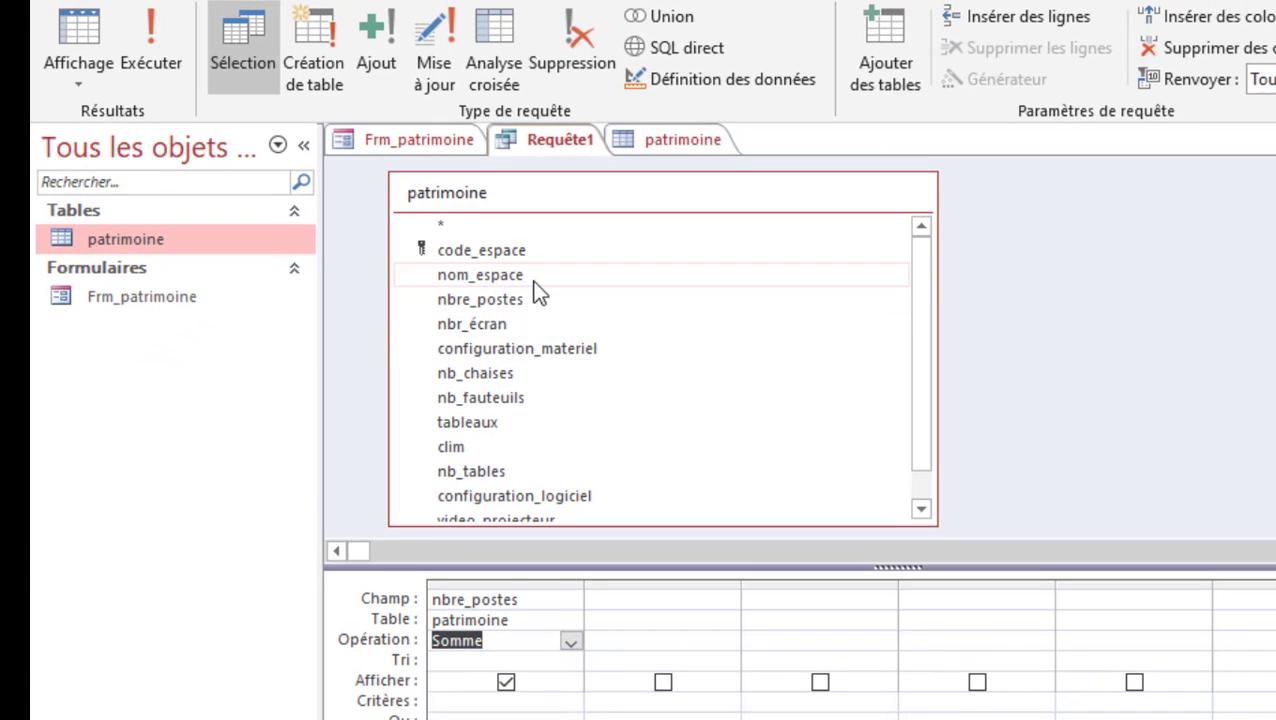
double_click(495, 321)
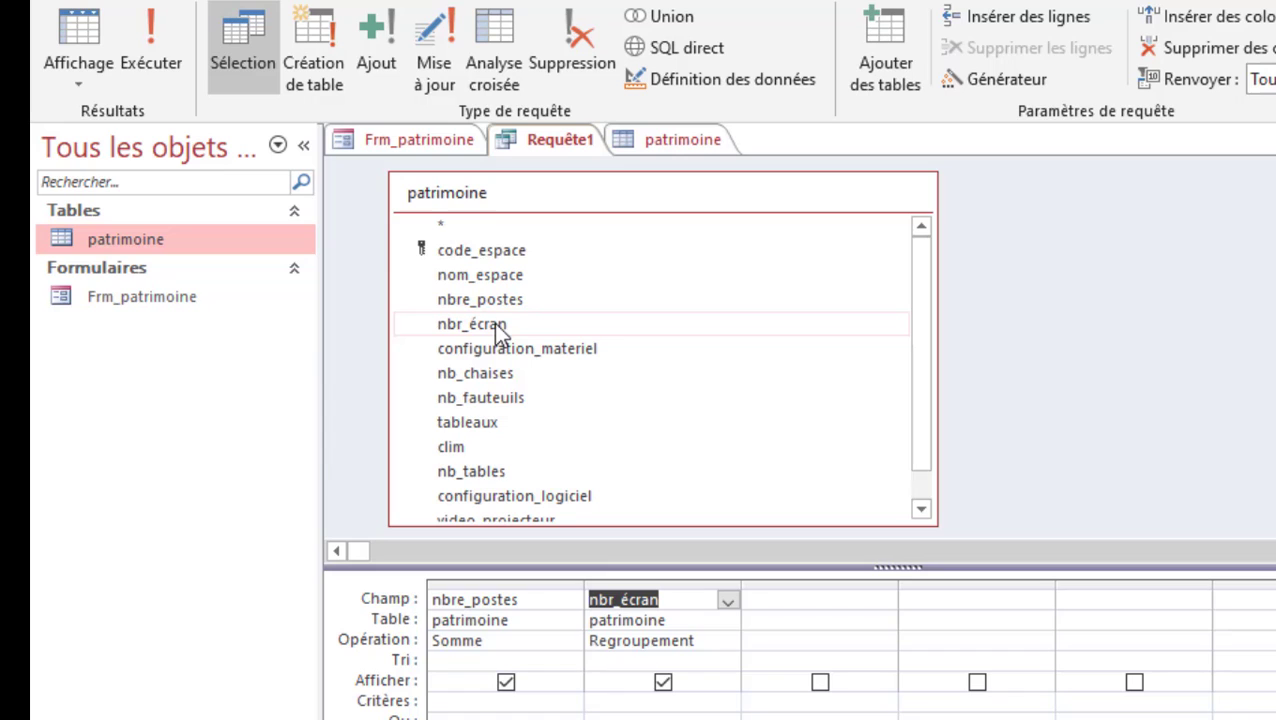
left_click(722, 643)
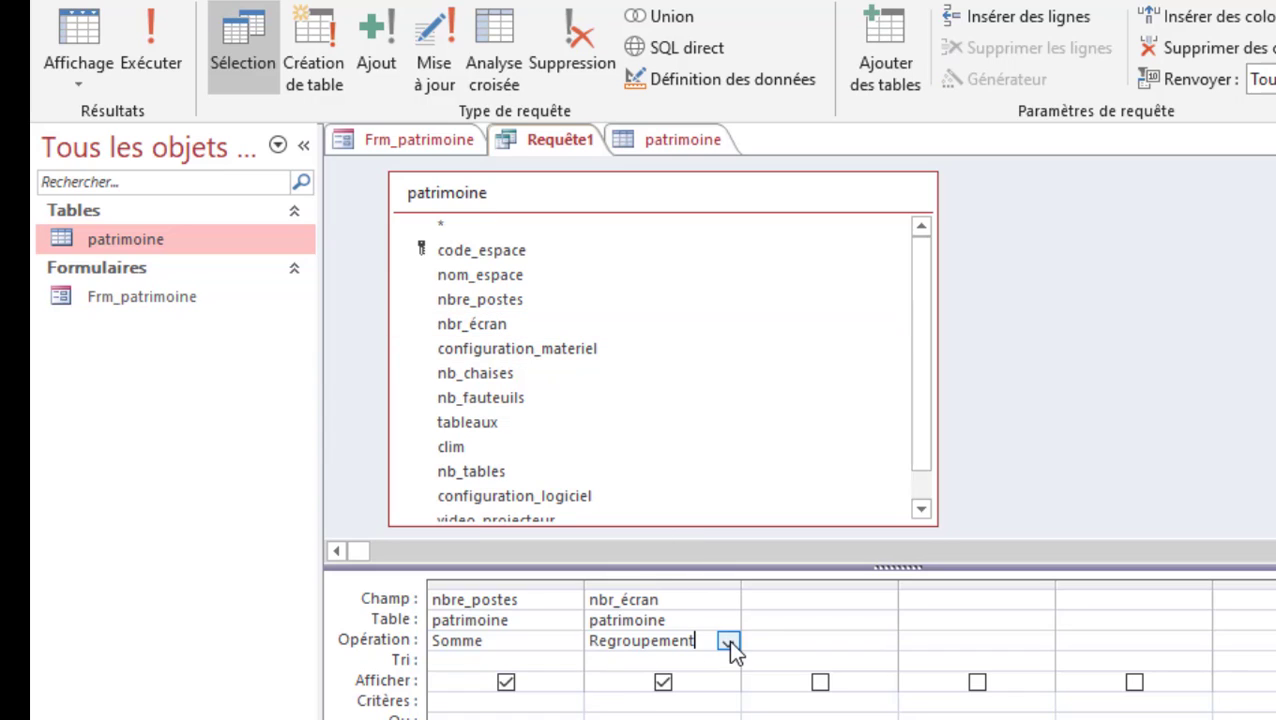
left_click(728, 641)
left_click(640, 682)
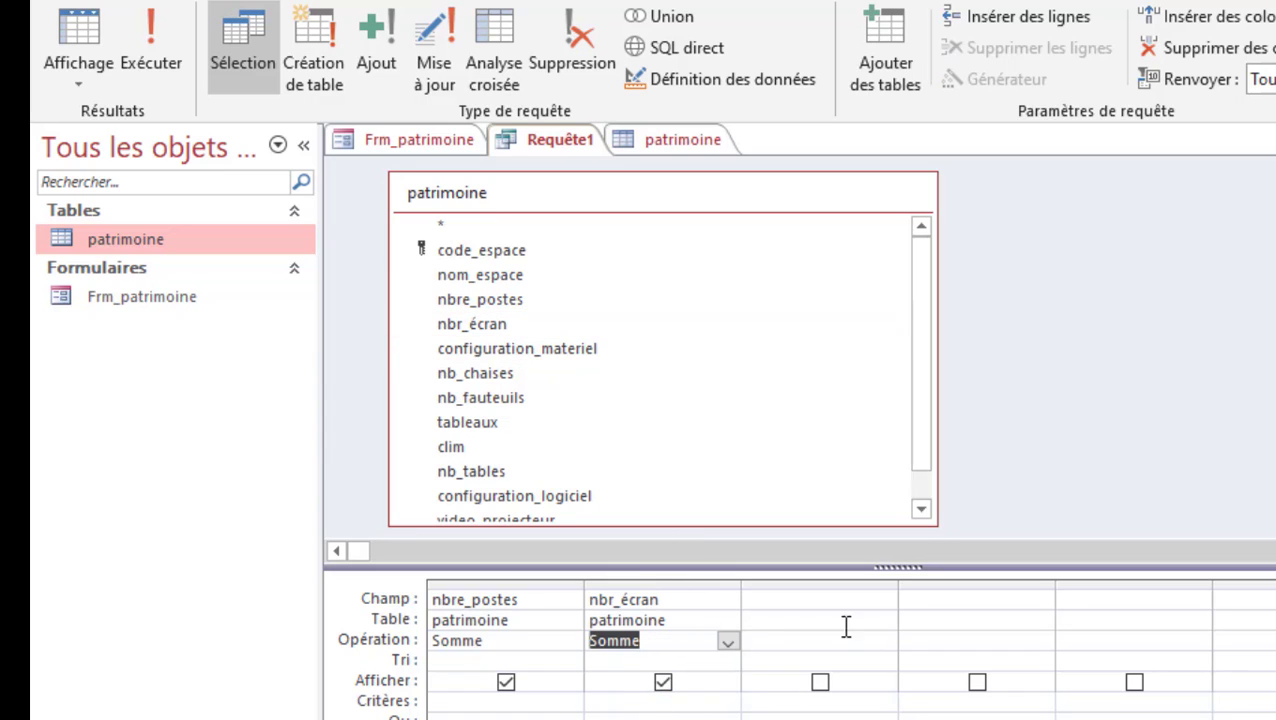
left_click(148, 22)
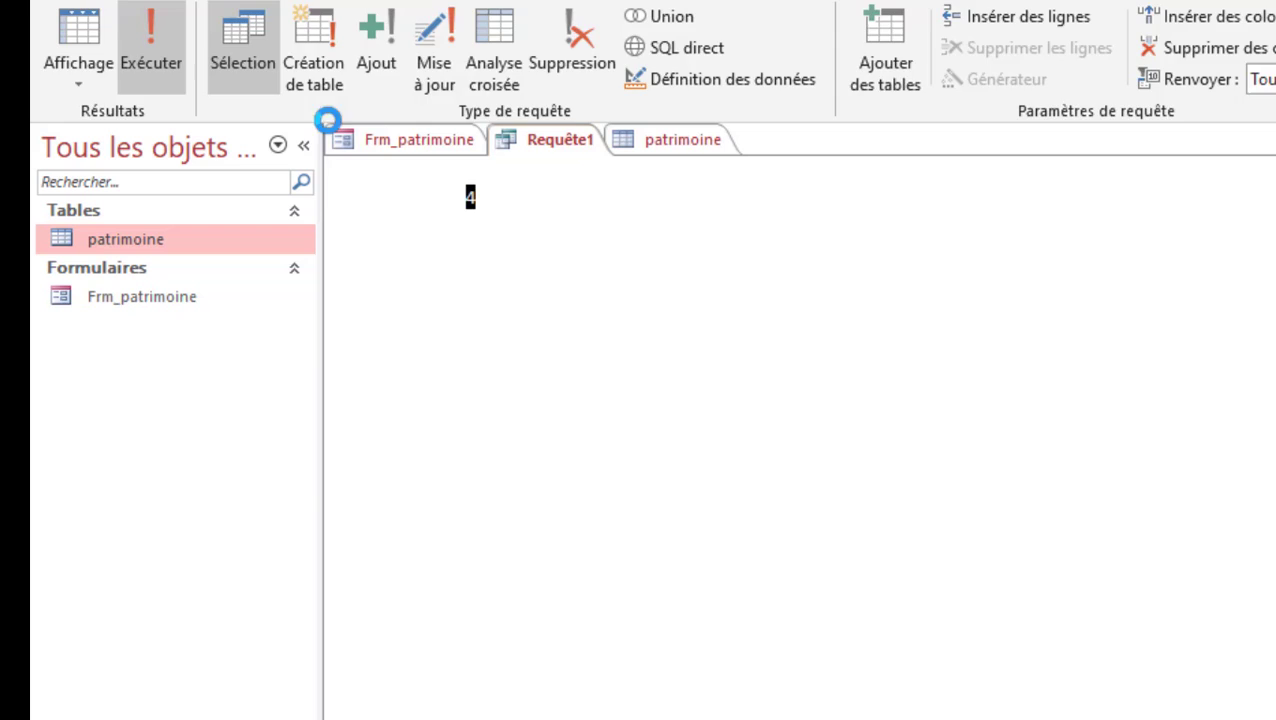
Add the nb_chaises field to the query design with the Somme operation and run the query
left_click(112, 30)
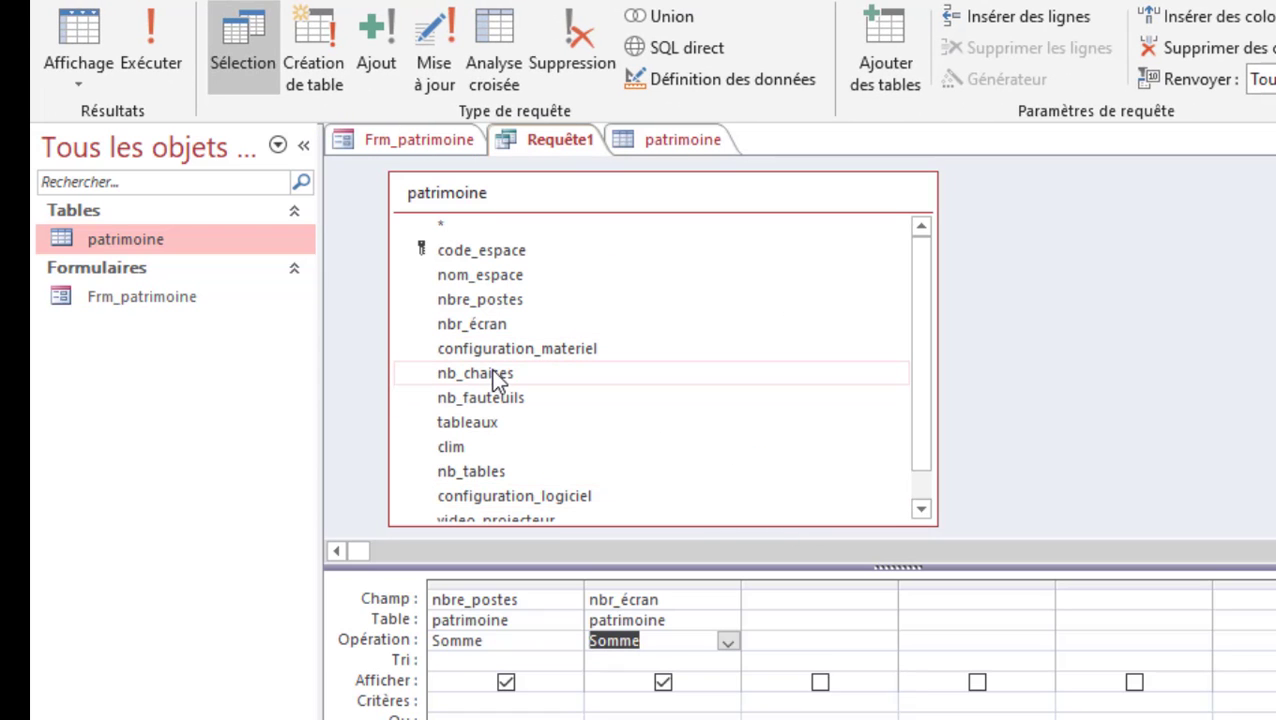
double_click(493, 369)
left_click(879, 641)
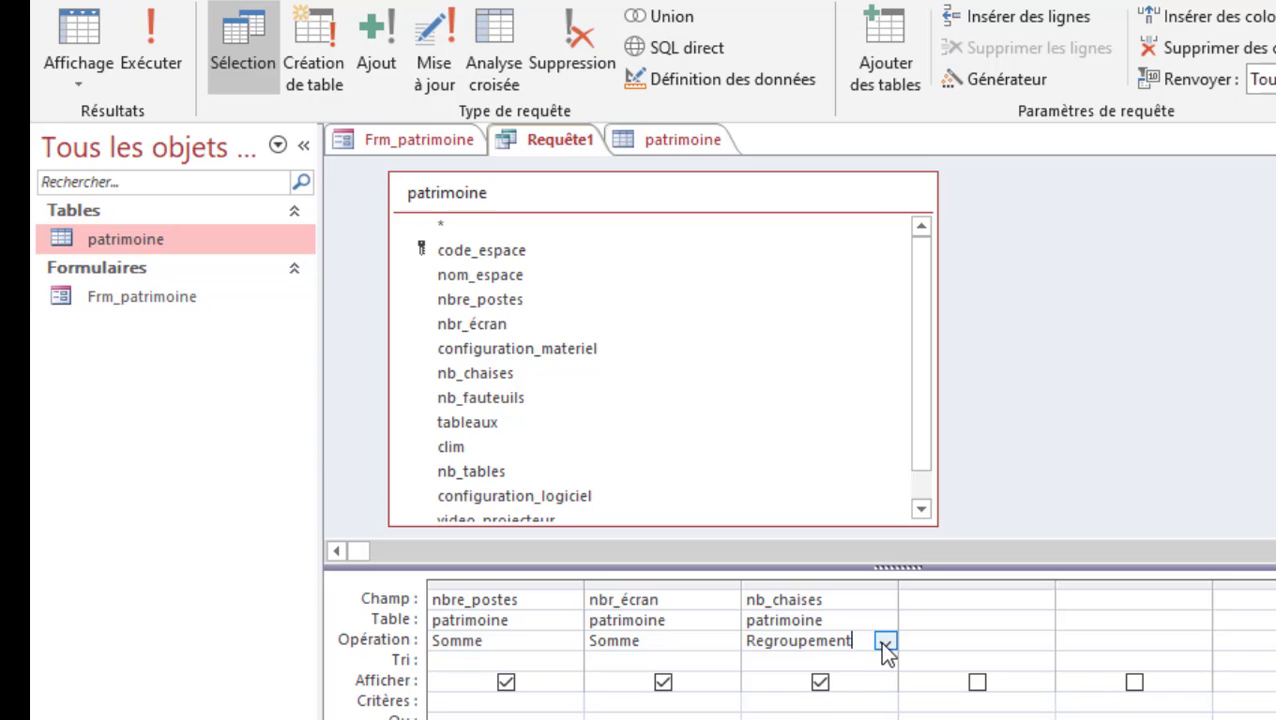
left_click(884, 641)
left_click(826, 682)
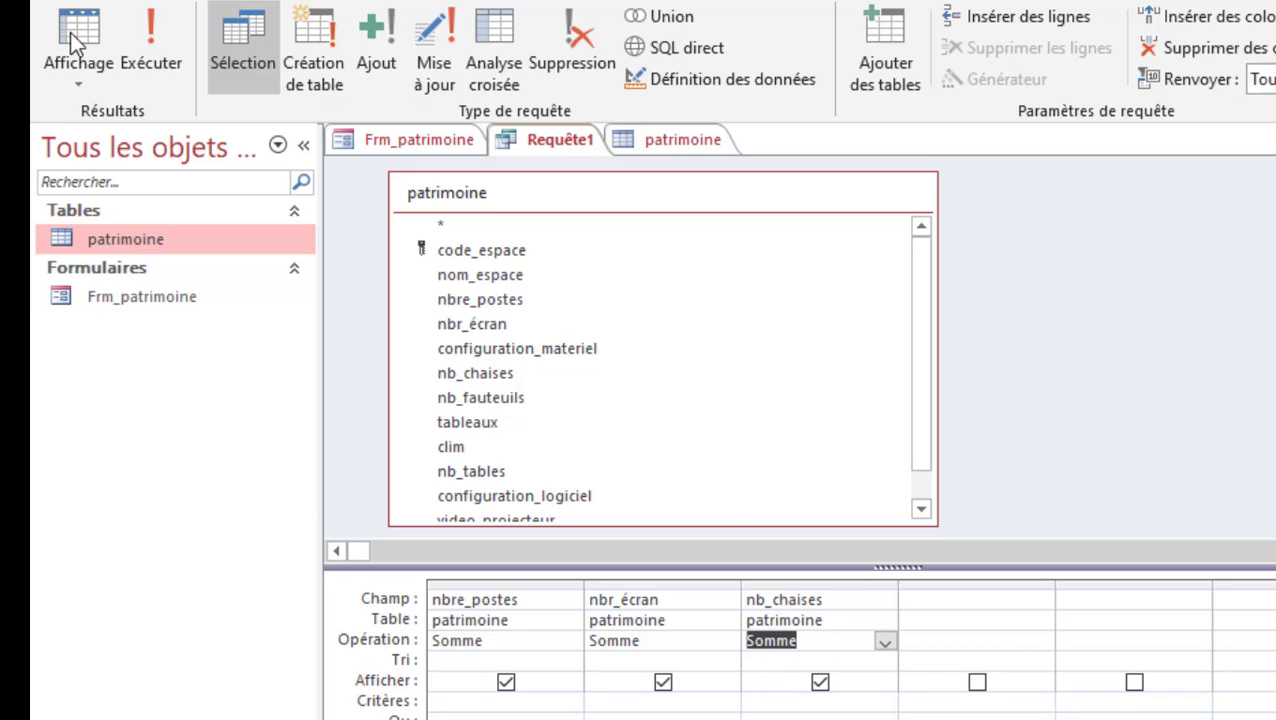
left_click(151, 37)
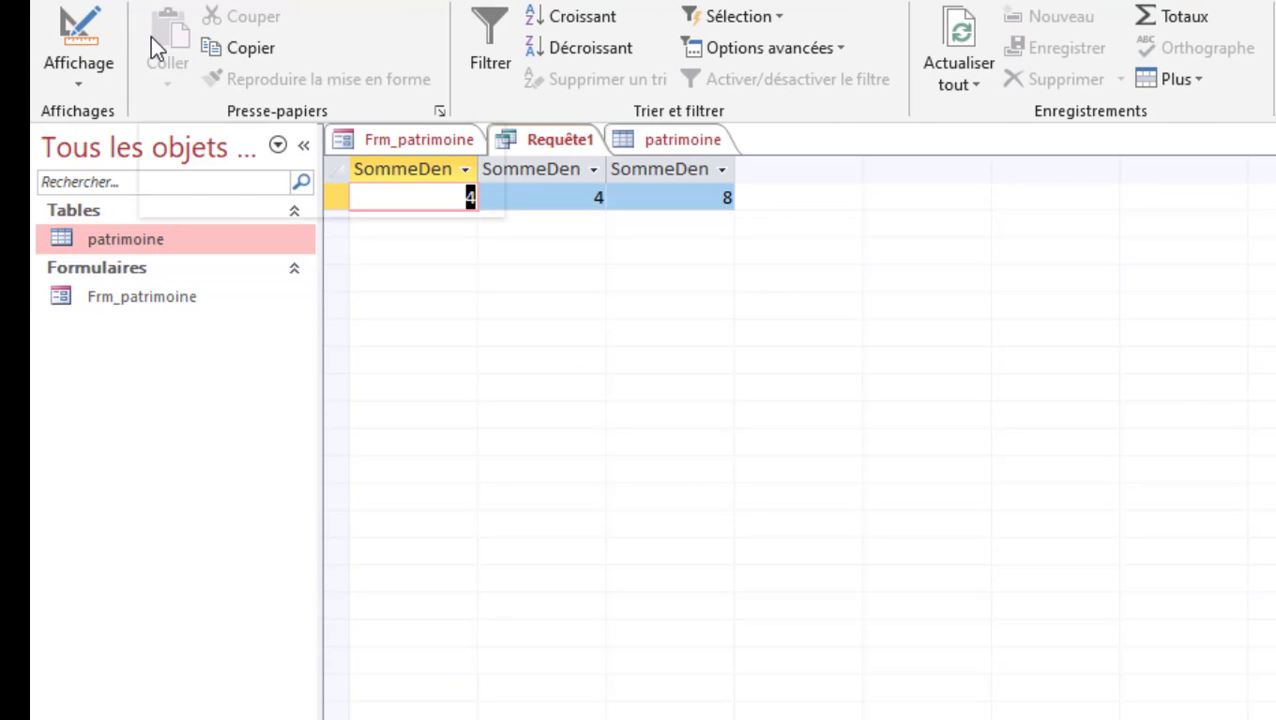
Return to the query design and add the nb_fauteuils field with the Somme operation
left_click(95, 36)
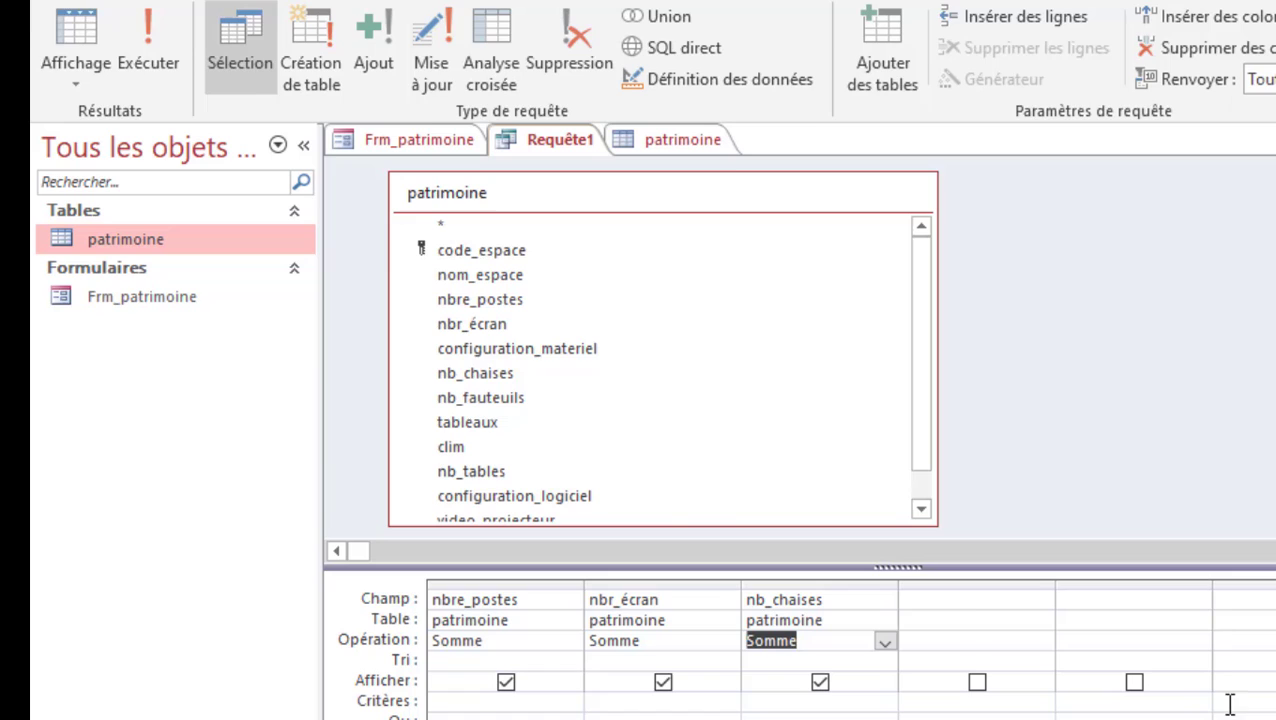
double_click(561, 400)
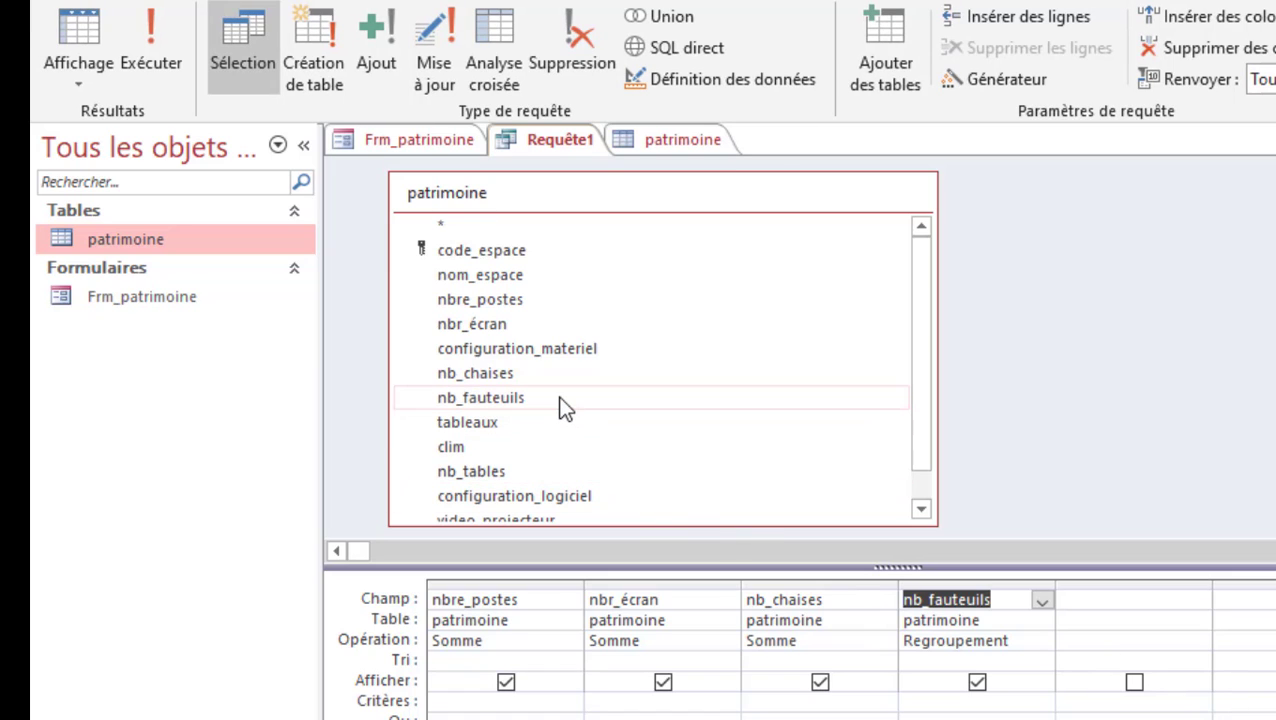
left_click(994, 642)
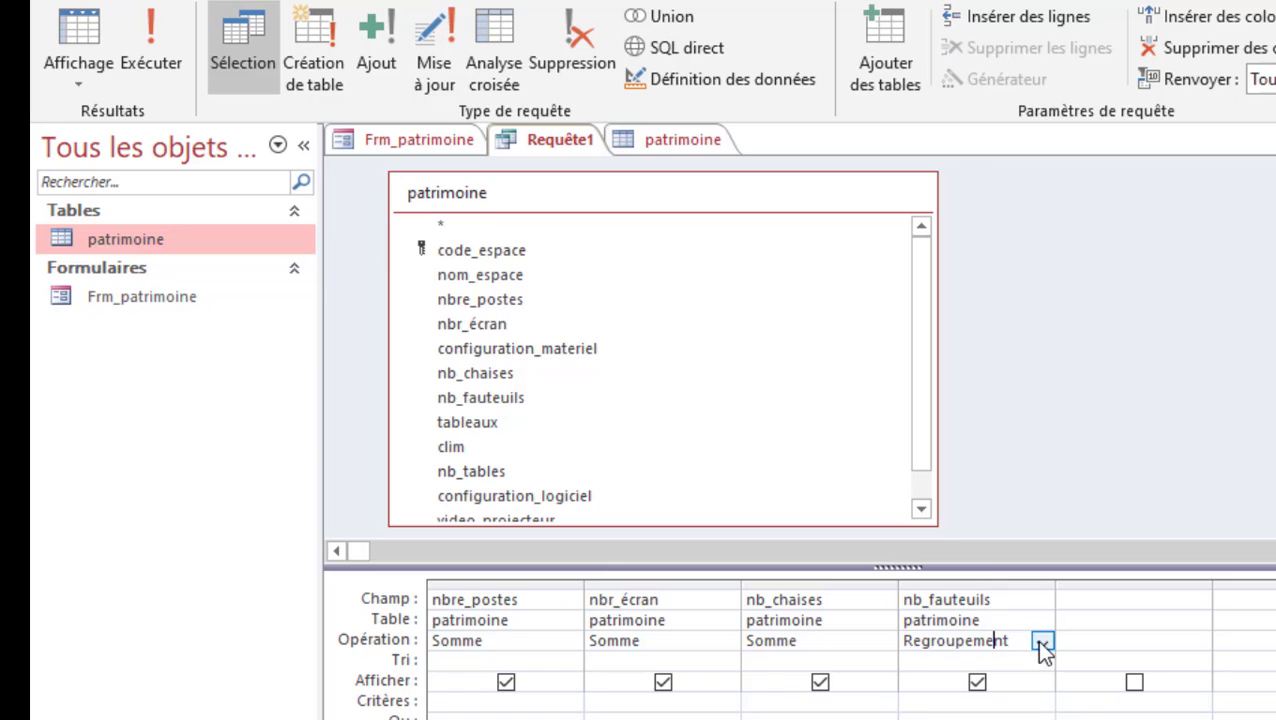
left_click(1037, 640)
left_click(995, 684)
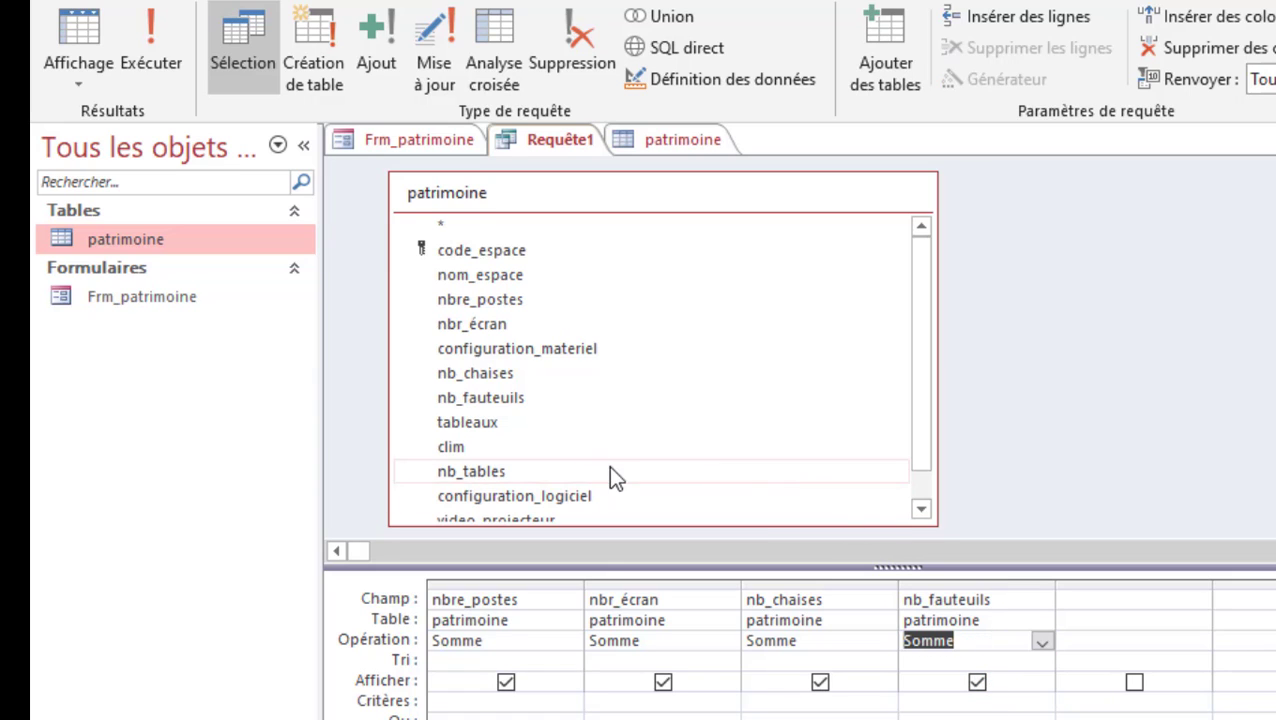
Add the nb_tables field to the query with the Somme operation and run the query
double_click(498, 478)
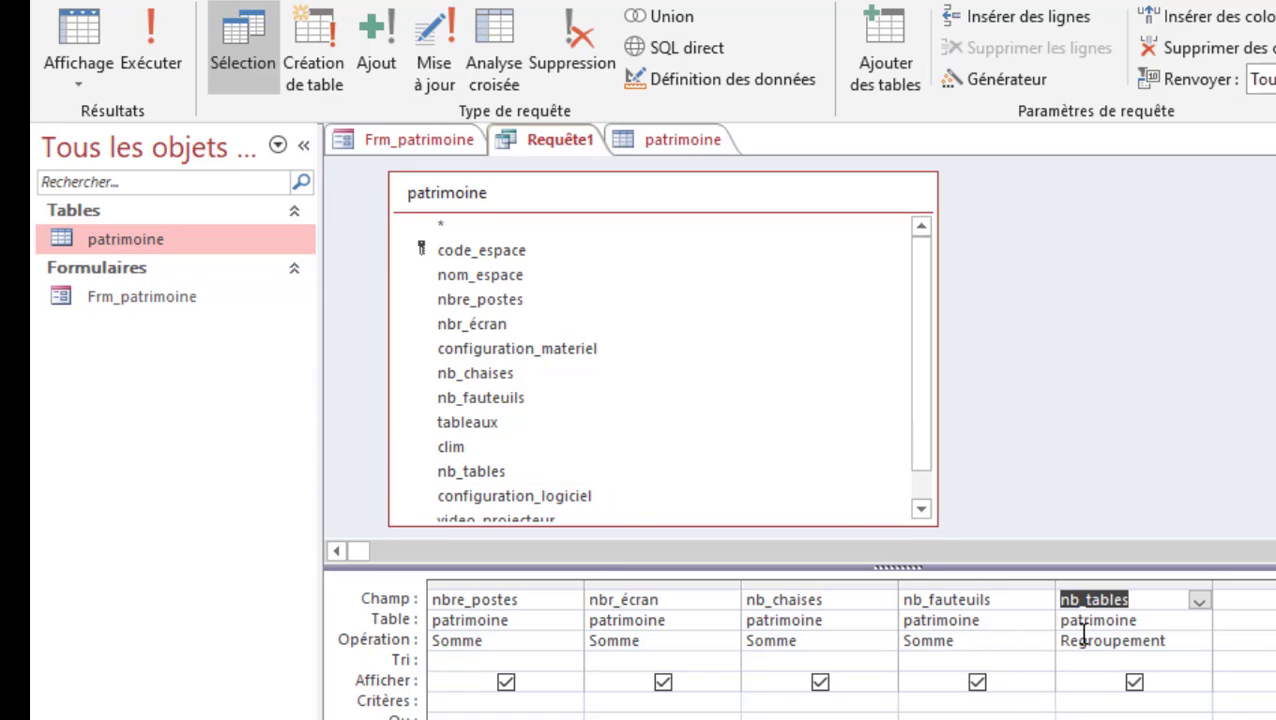
left_click(1149, 645)
left_click(1199, 643)
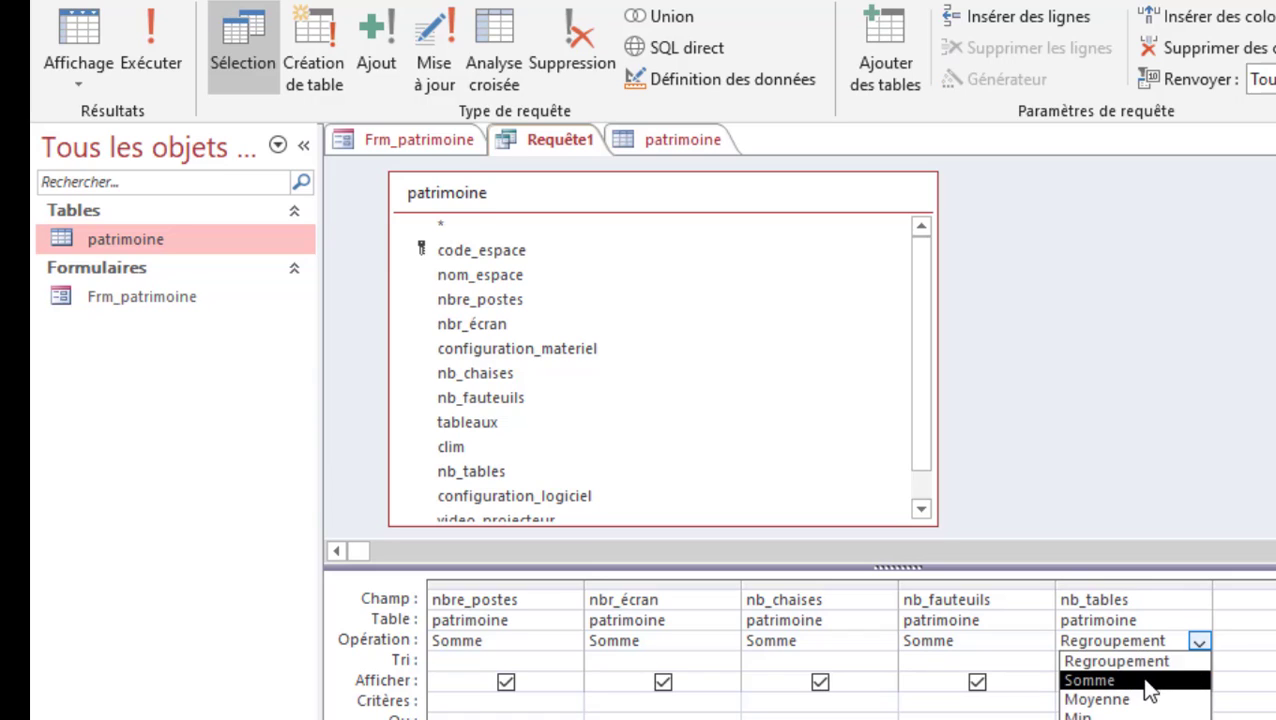
left_click(1128, 681)
left_click_drag(926, 356, 931, 493)
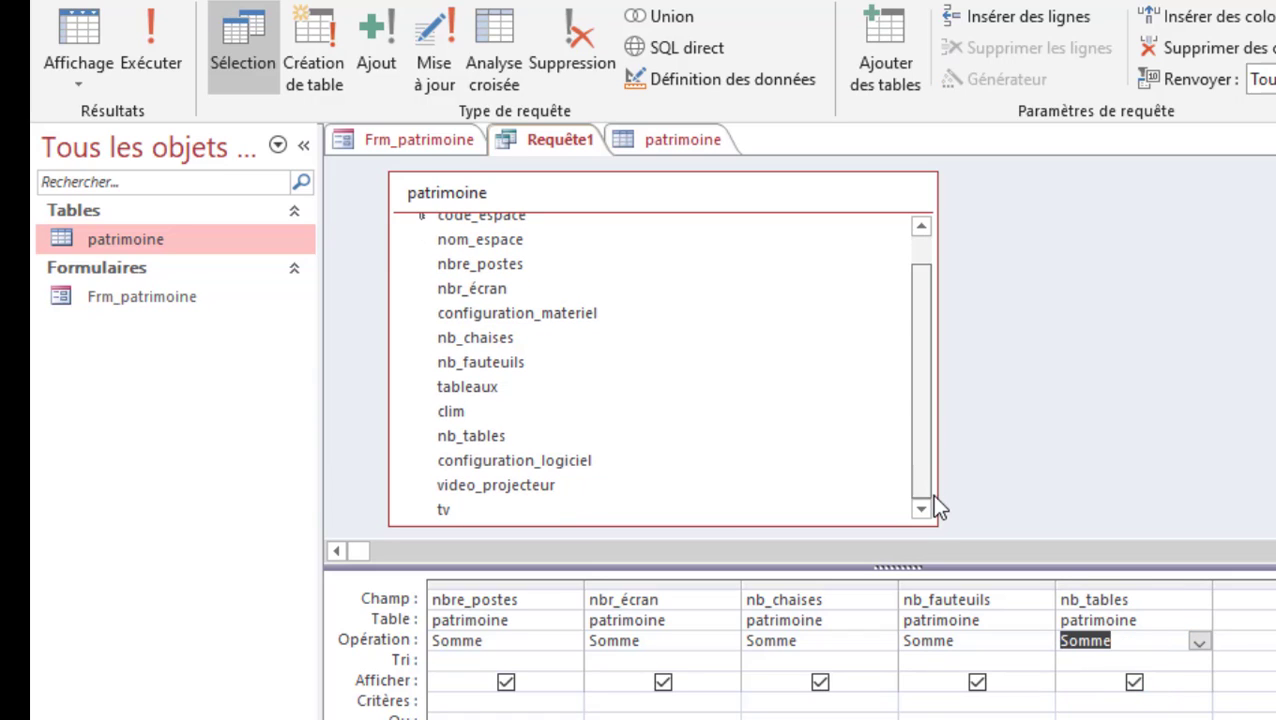
left_click(148, 45)
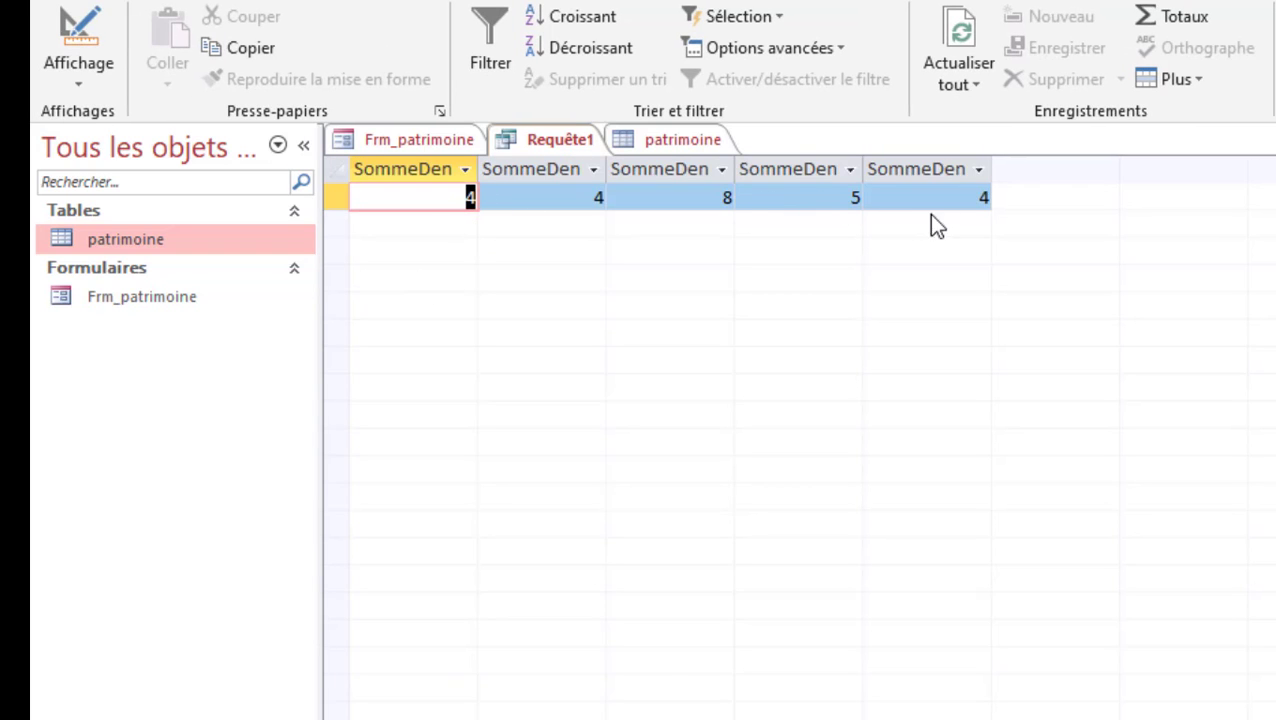
Set the Légende property of the query's nbre_postes column to Nbre Postes and display the query results
left_click(80, 35)
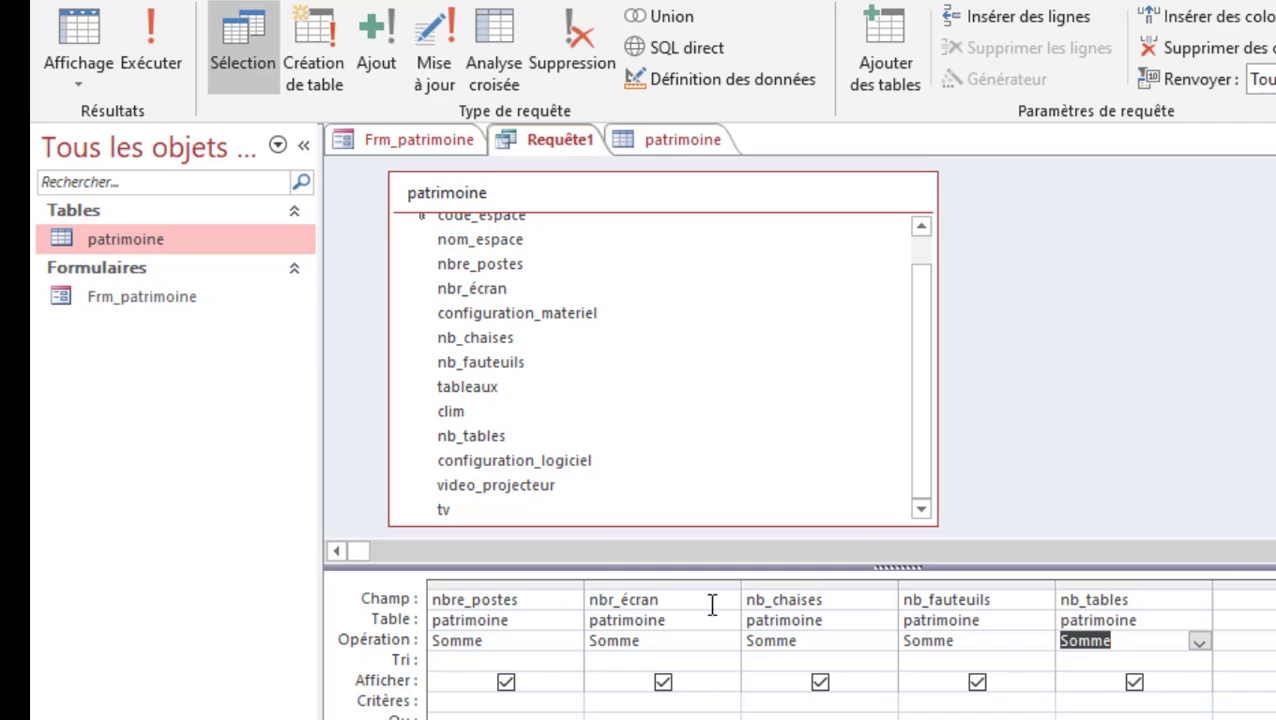
left_click(537, 602)
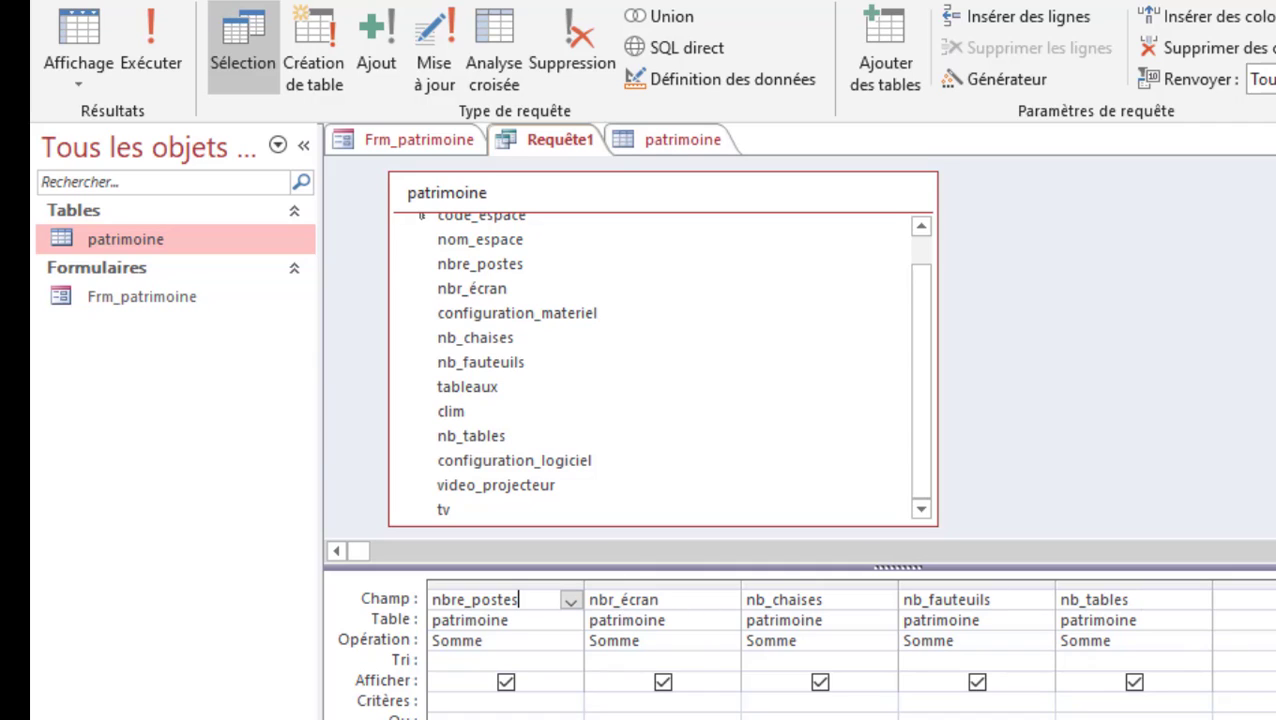
left_click(558, 140)
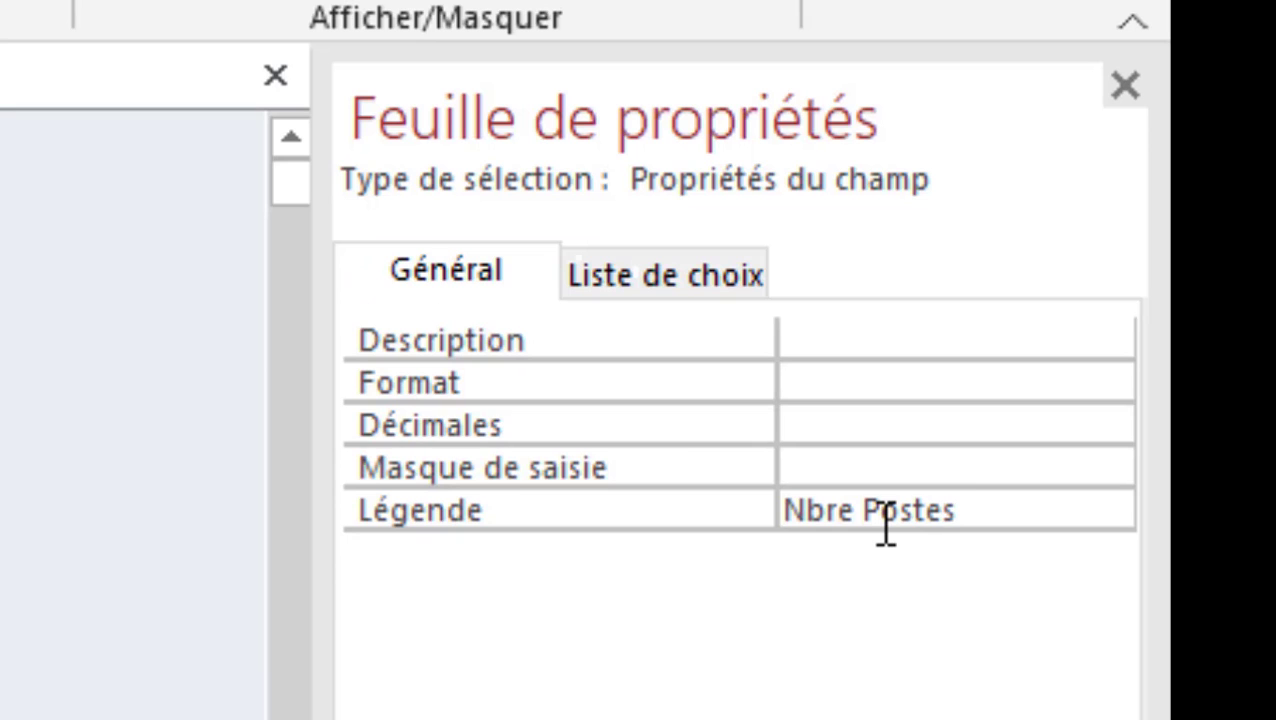
left_click(900, 455)
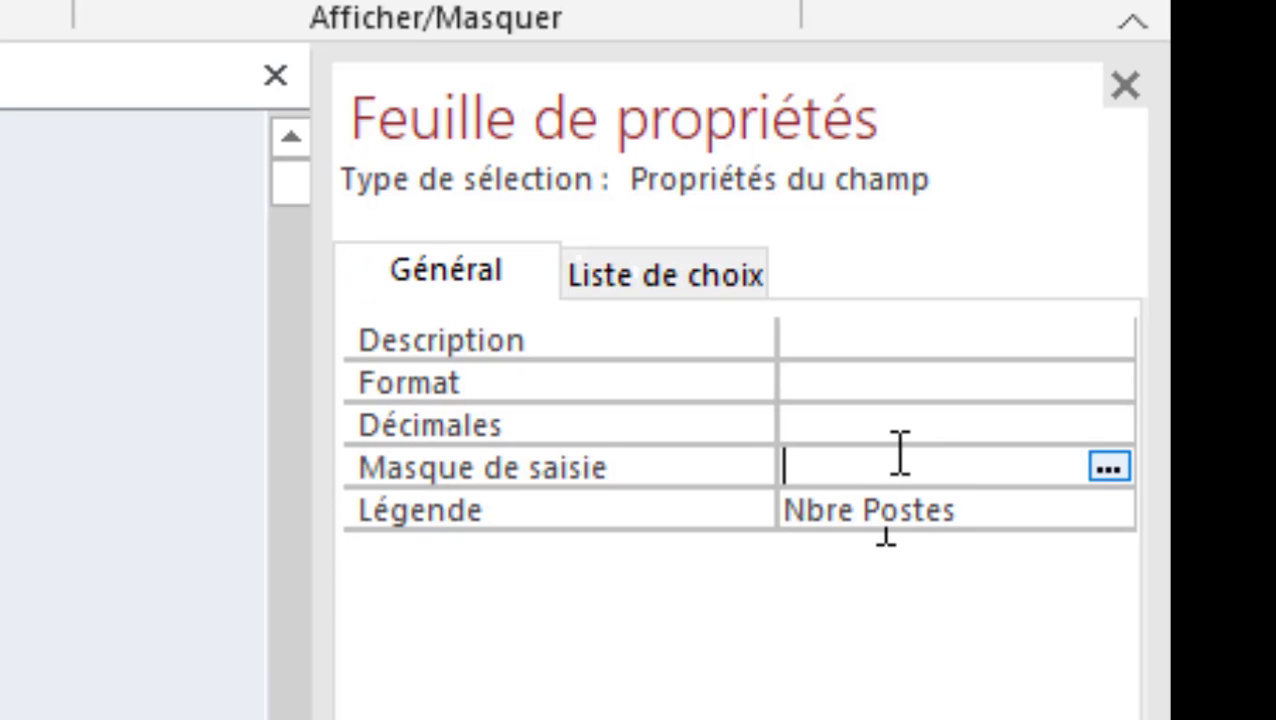
key("F5")
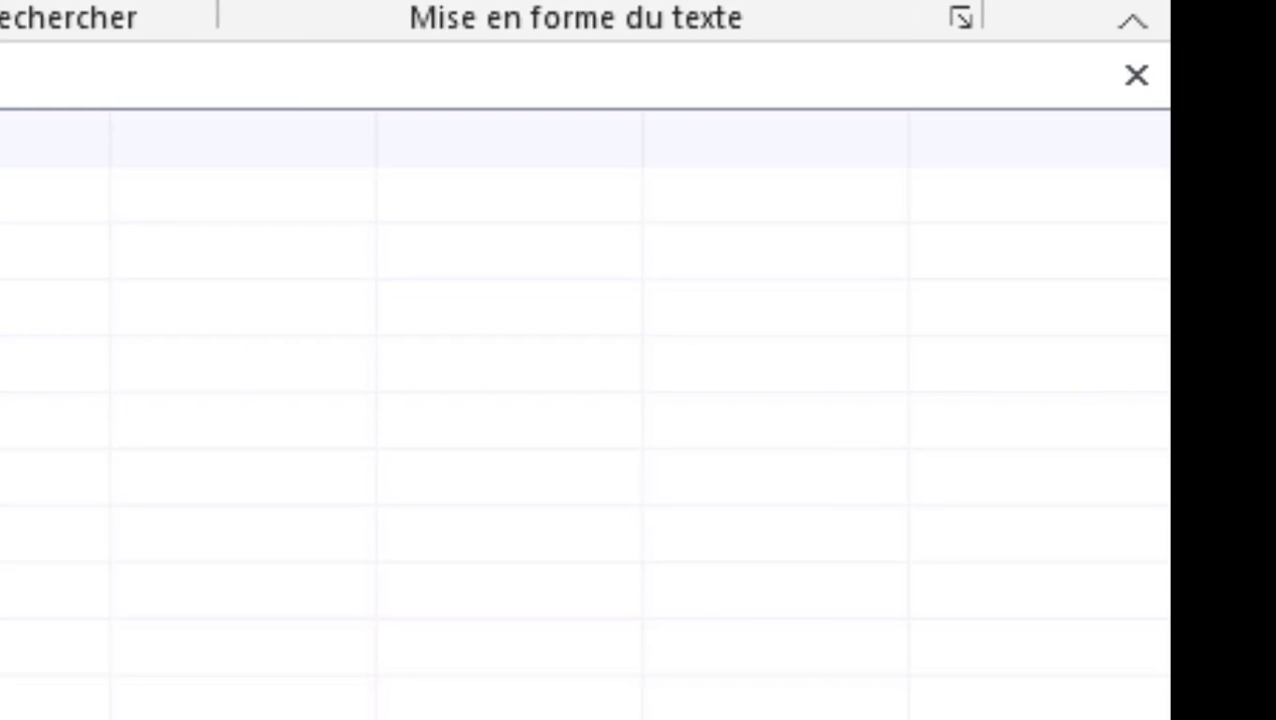
Widen the Nbre Postes column and the two sum columns beside it so their headings fit in the query results
left_click_drag(300, 232, 386, 232)
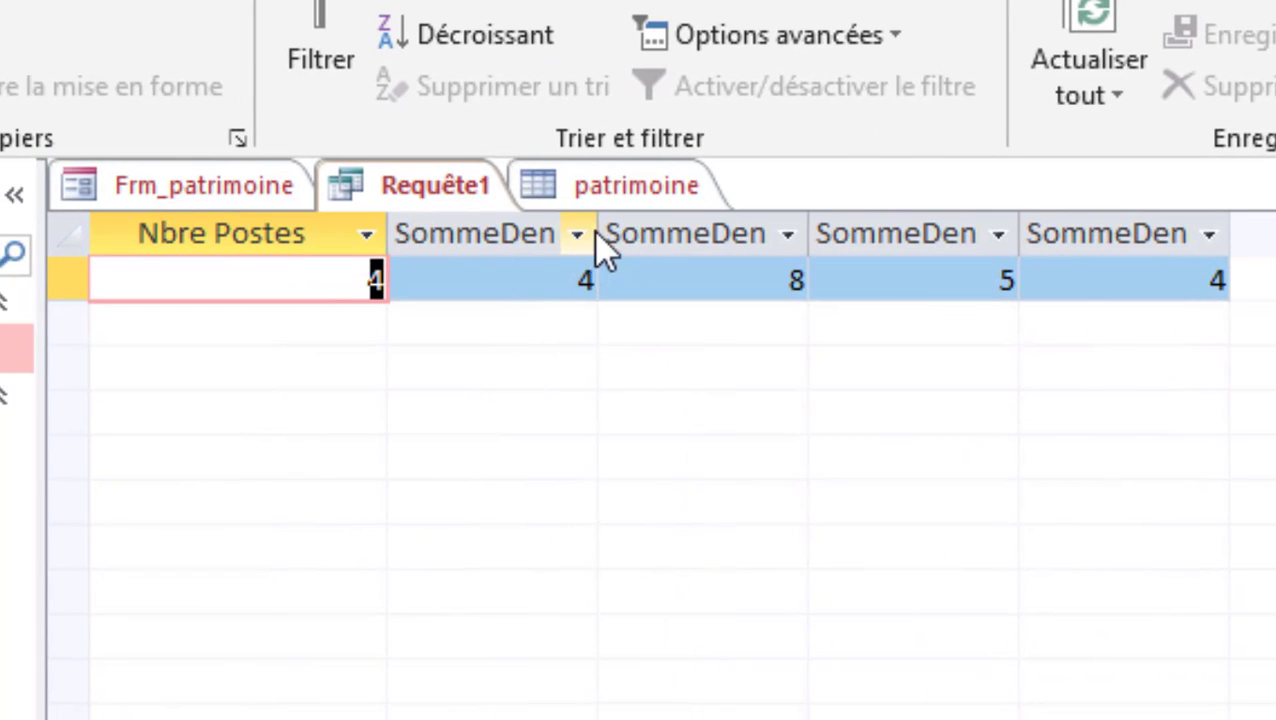
left_click_drag(598, 232, 757, 275)
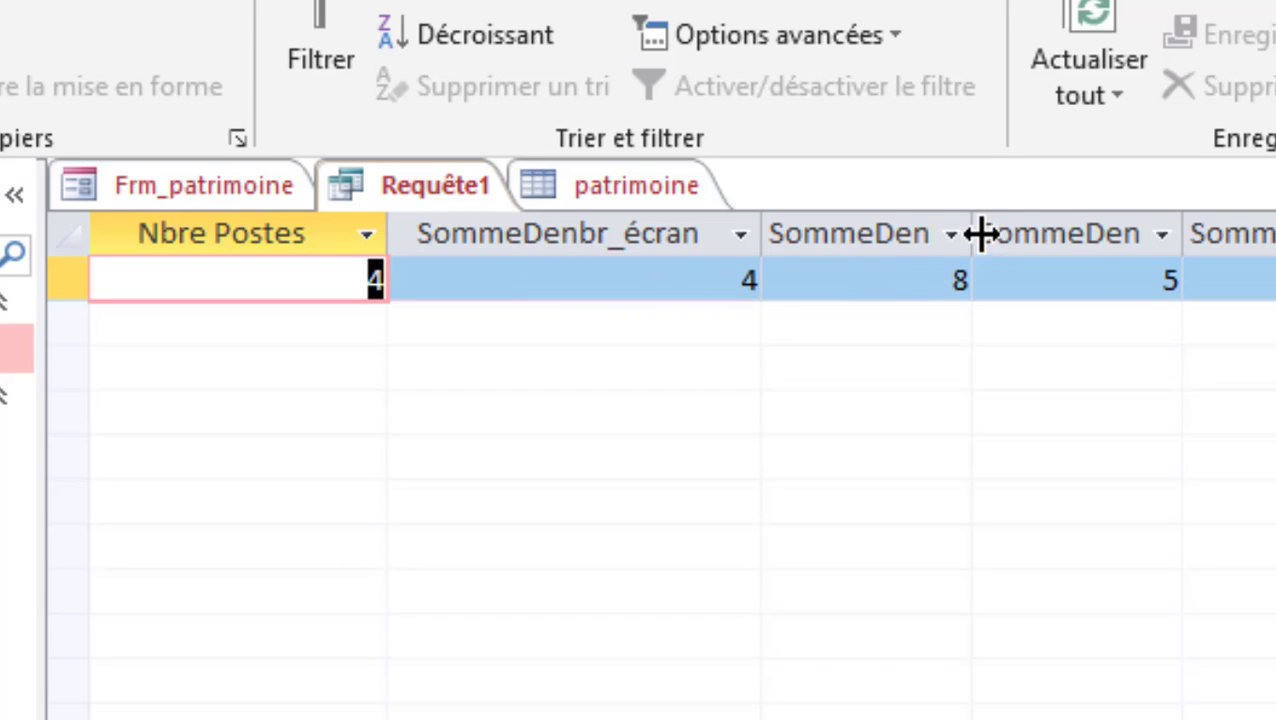
left_click_drag(972, 234, 1104, 230)
Return Requête1 to its design view and select the nbr_écran field in the query grid
left_click(668, 234)
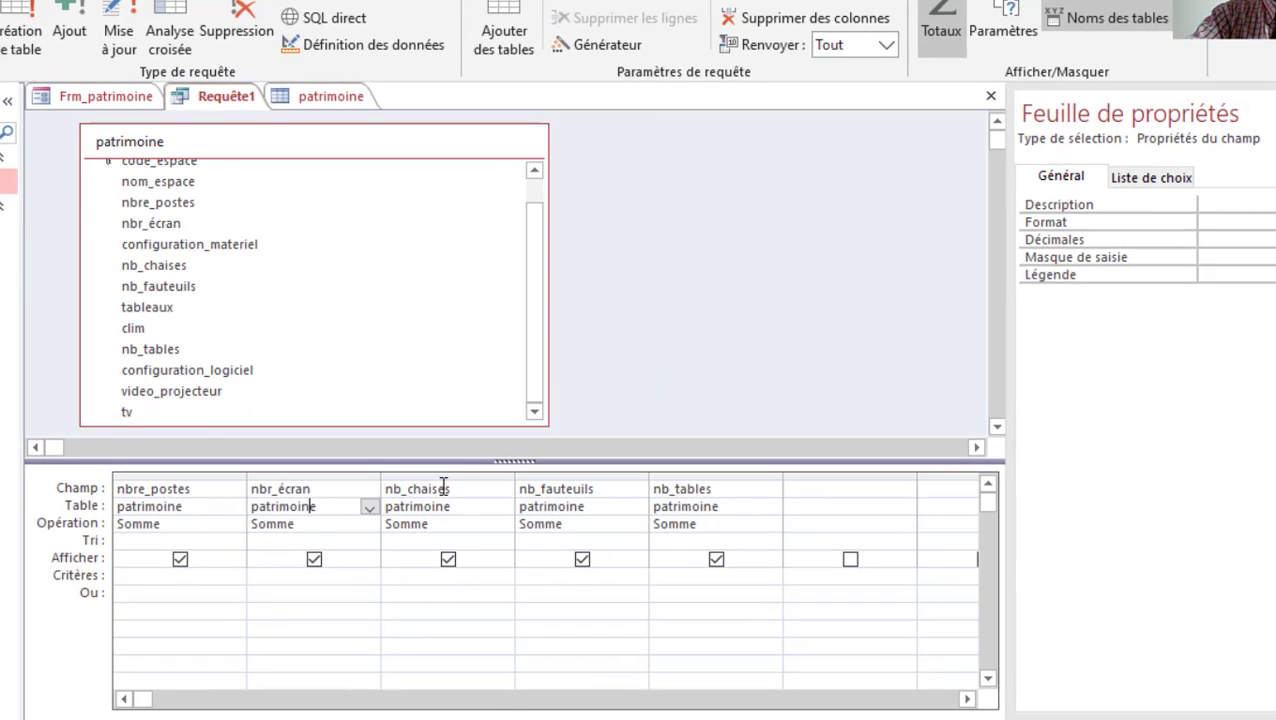
left_click(443, 487)
left_click(304, 488)
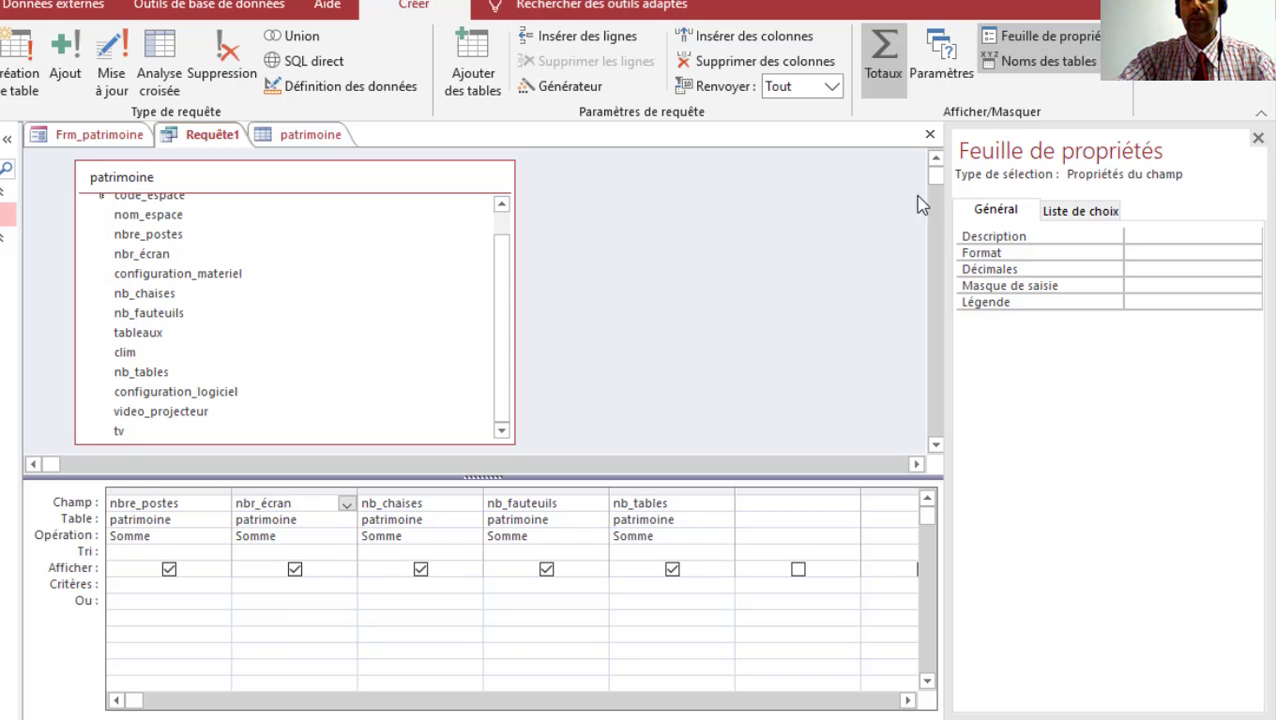
Hide and redisplay the query's property sheet
left_click(1258, 138)
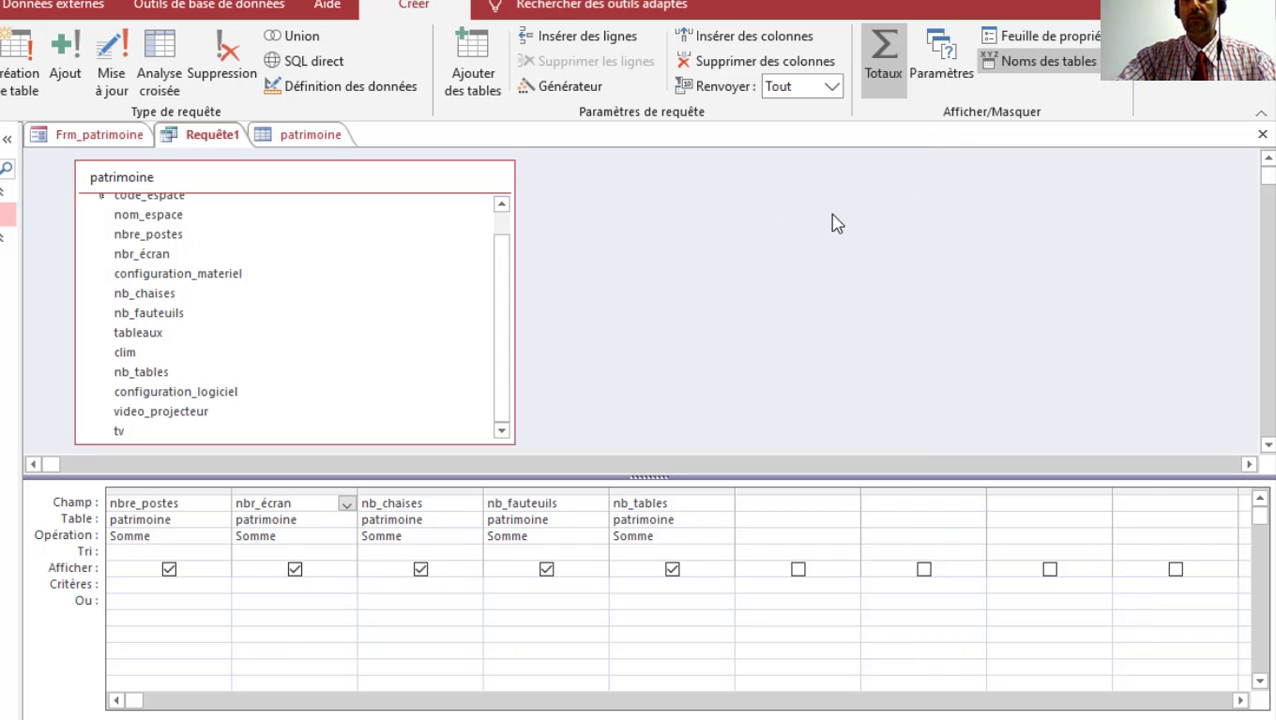
left_click(1025, 40)
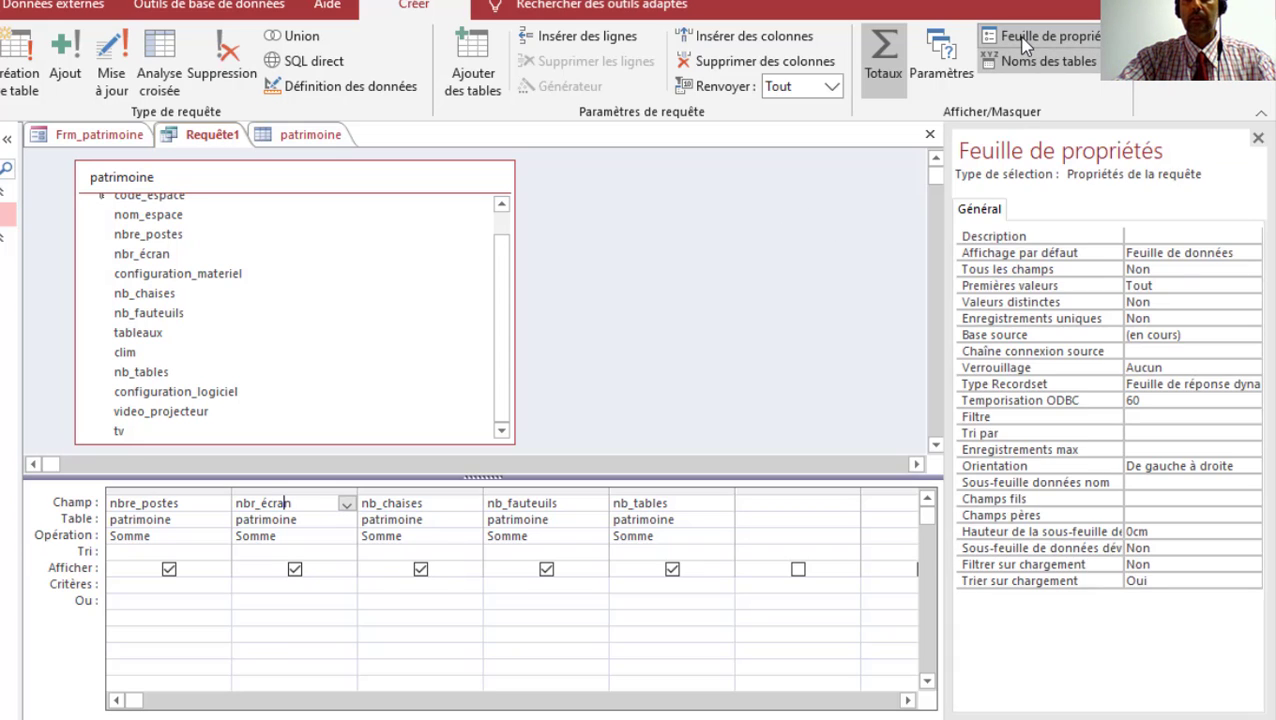
left_click(1257, 138)
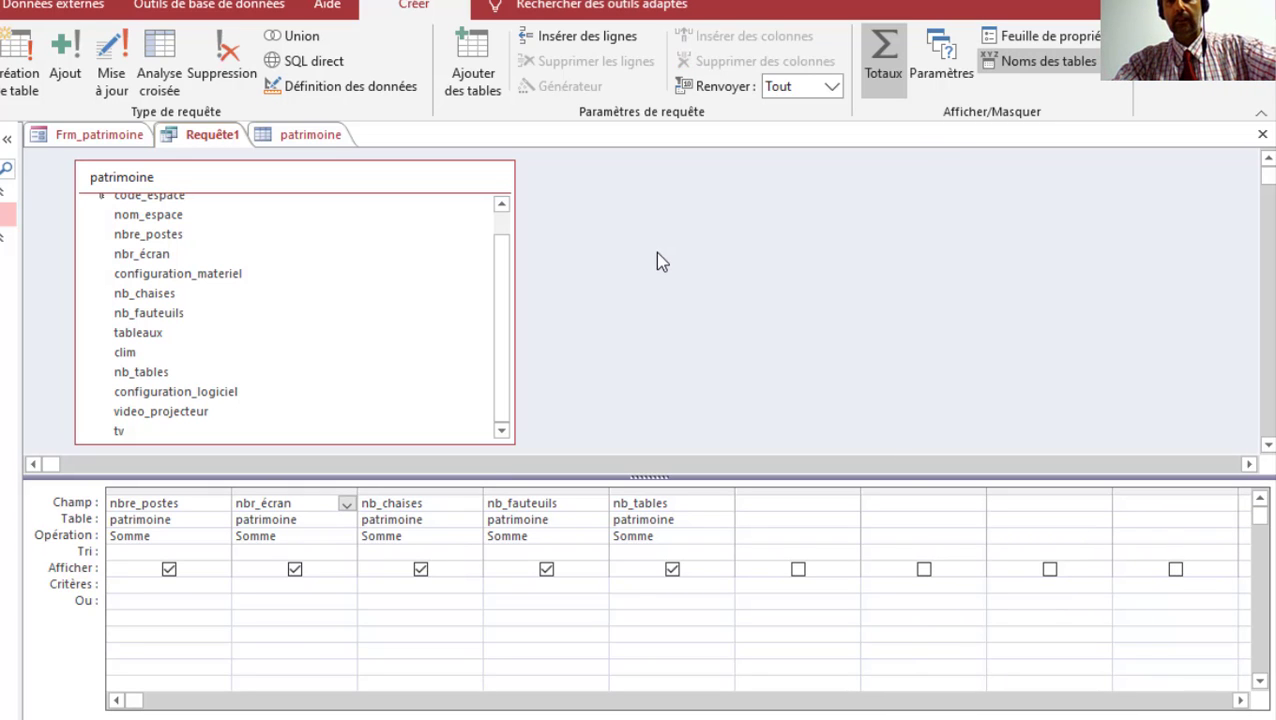
key("F4")
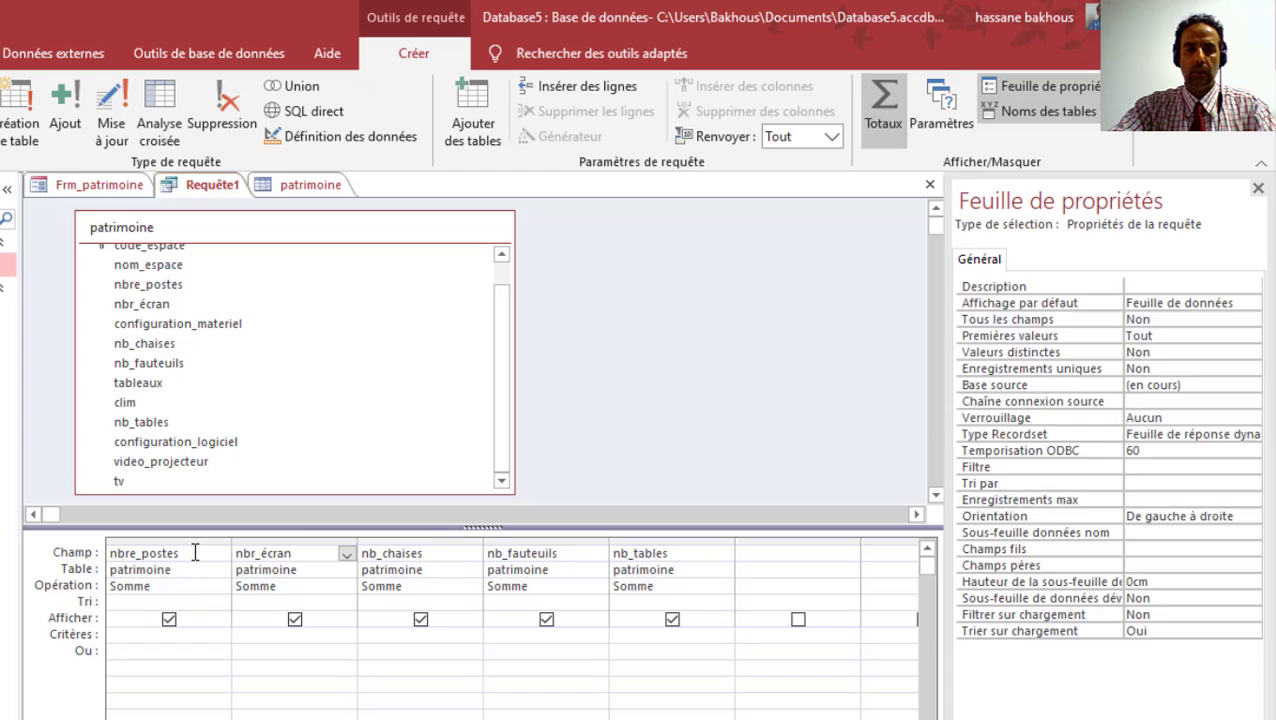
Set the caption (Légende) of the nbr_écran field to "Nbre d'écrans"
left_click(263, 553)
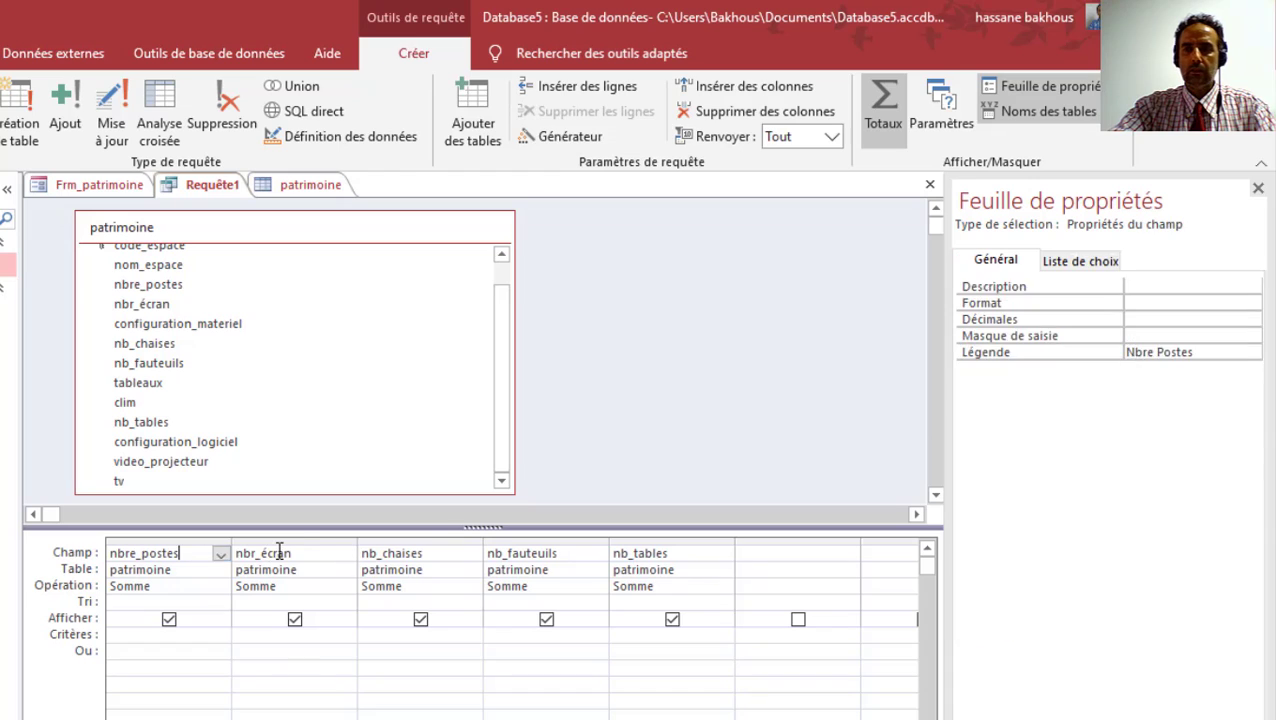
left_click(1139, 352)
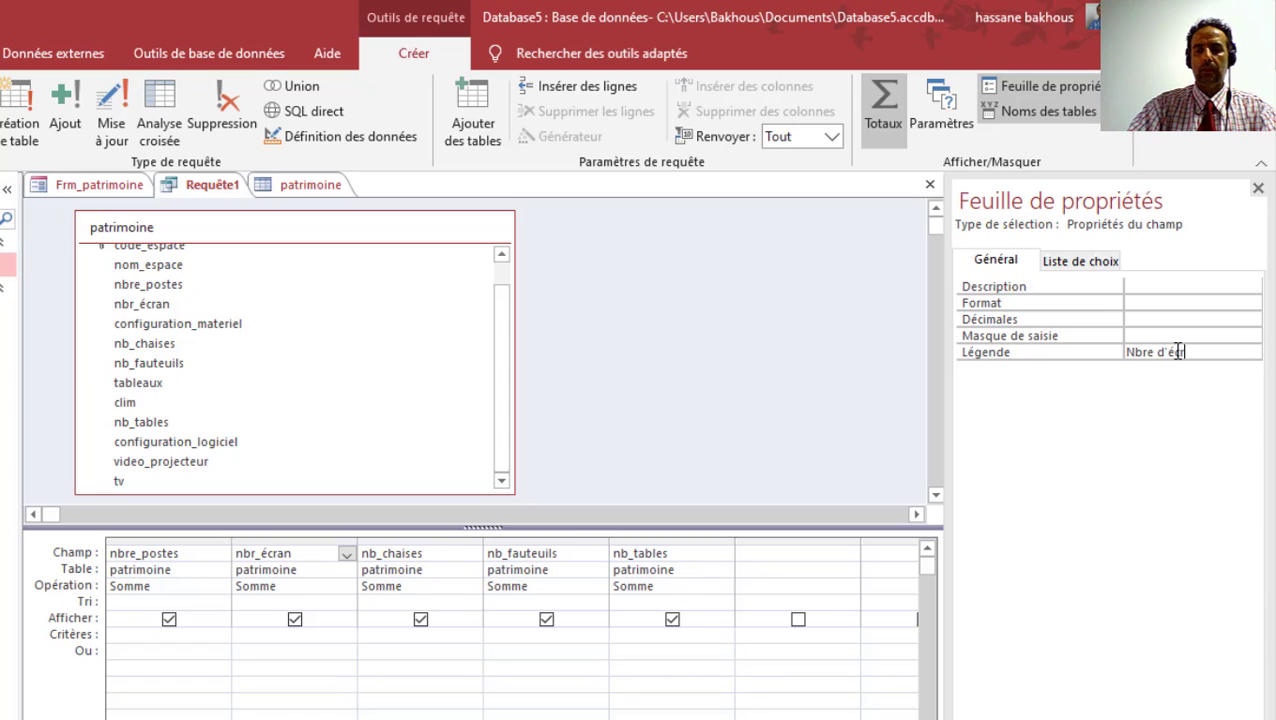
double_click(1178, 352)
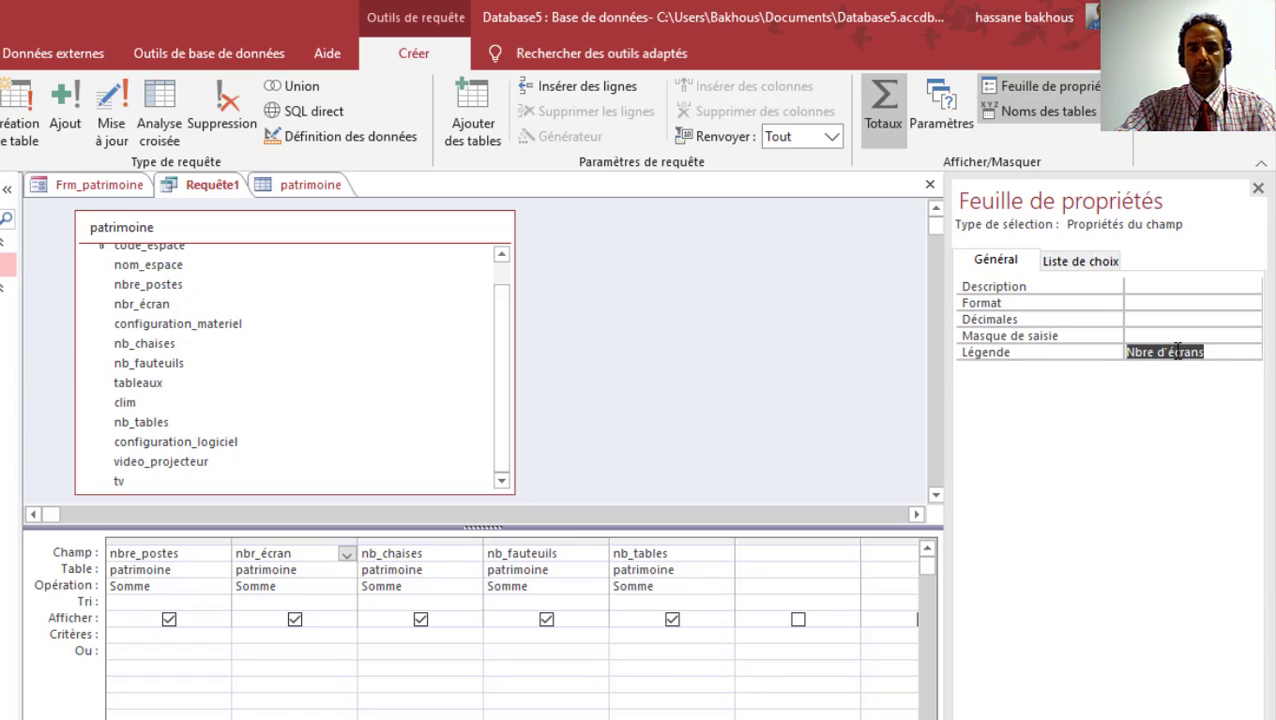
Set the caption (Légende) of the nb_chaises field to "Nbr de chaises"
left_click(442, 553)
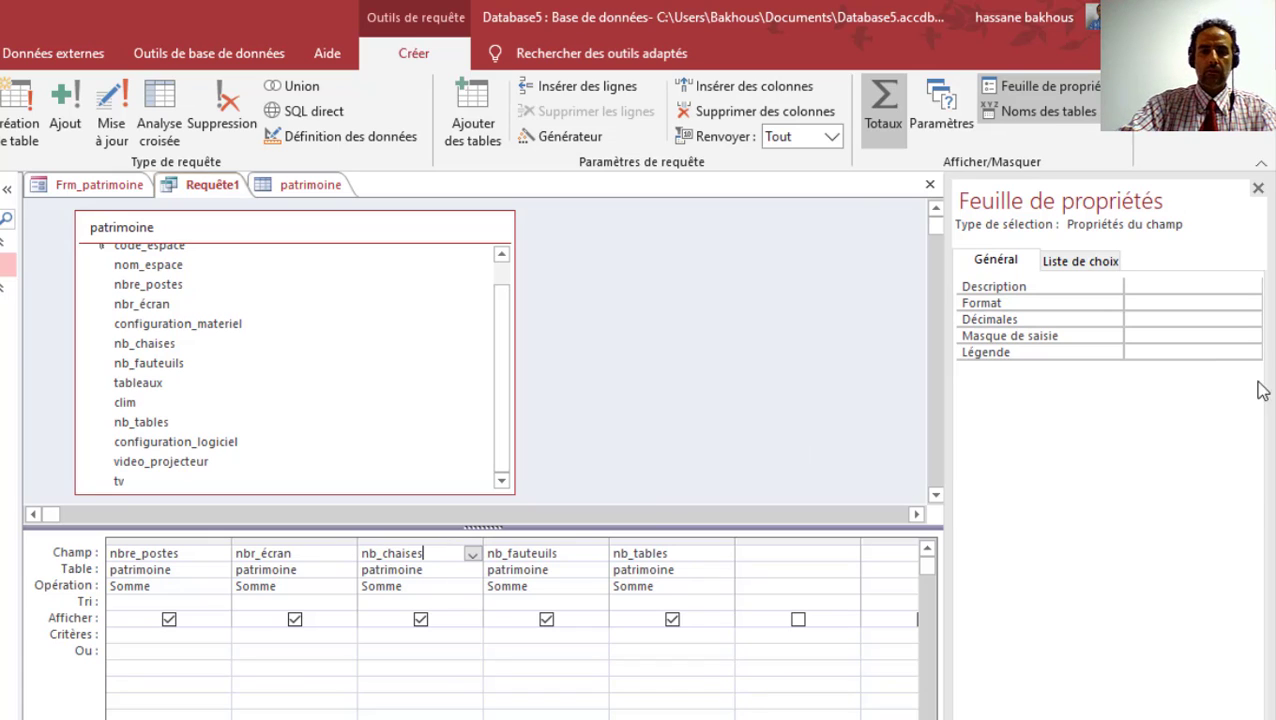
left_click(1180, 351)
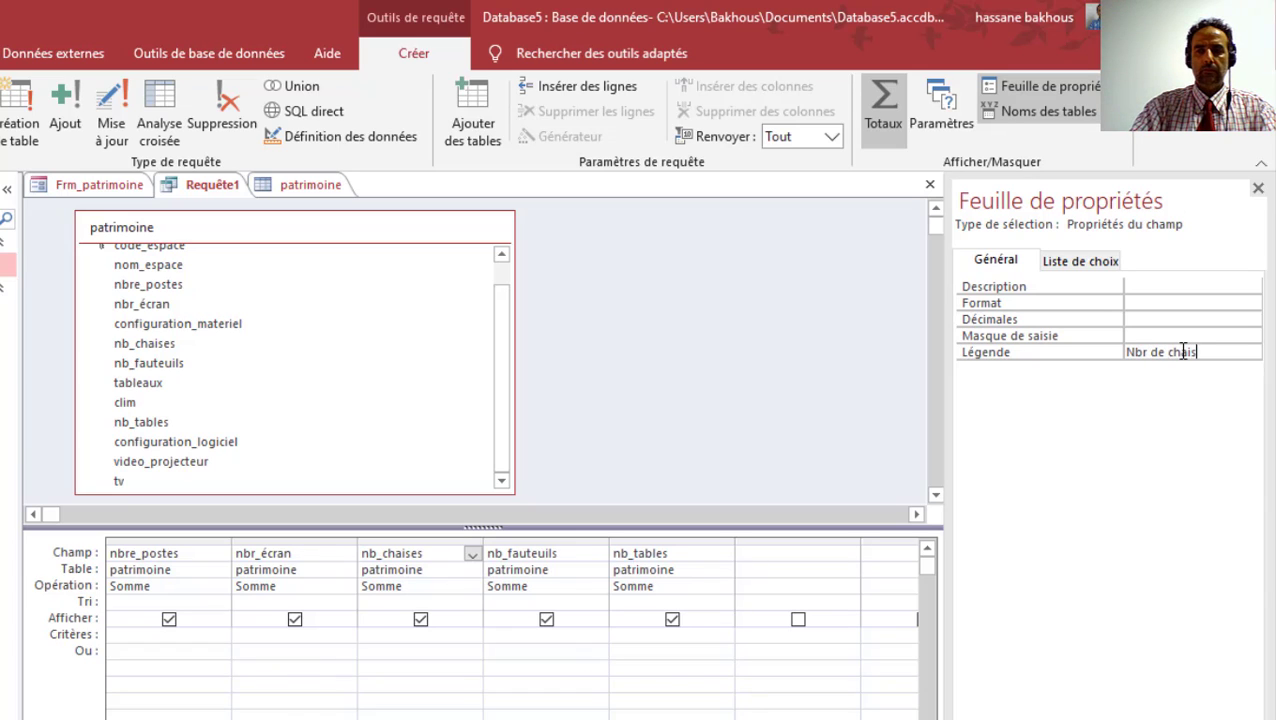
type("Nbr de chaises")
triple_click(1183, 351)
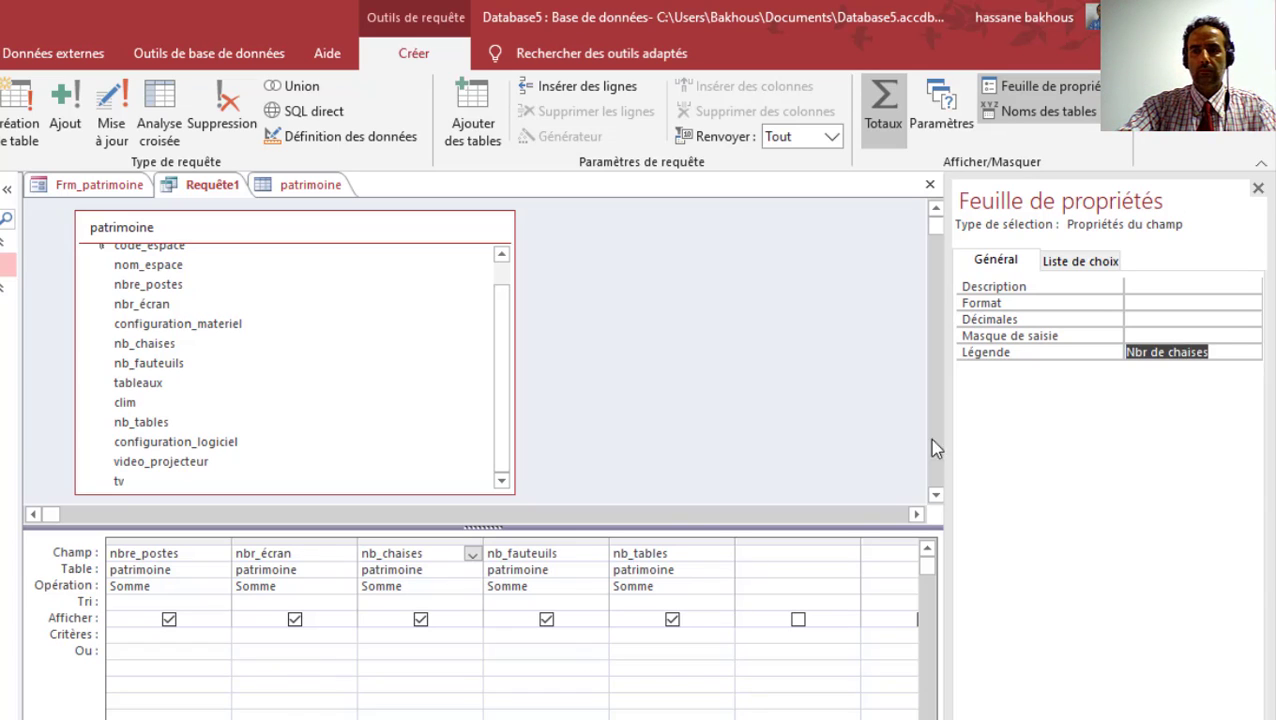
left_click(1169, 350)
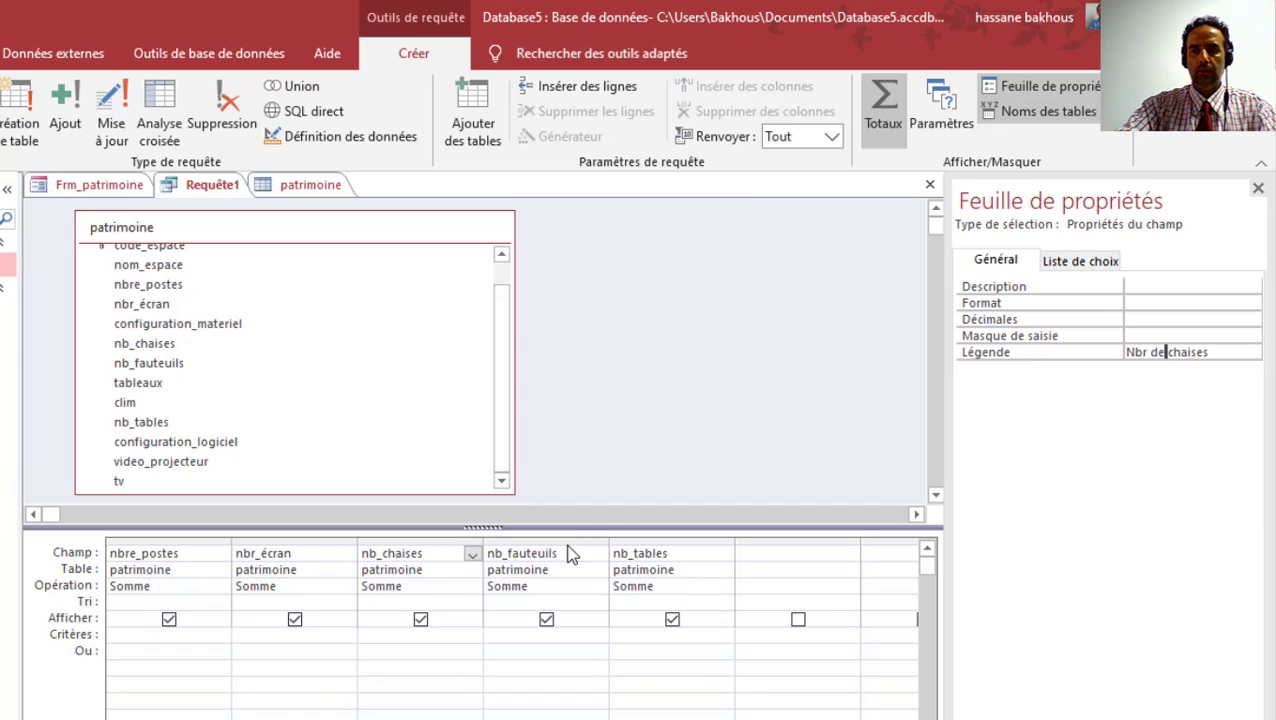
Set the caption (Légende) of the nb_fauteuils field to "nbr fauteuilss"
left_click(570, 552)
left_click(1166, 353)
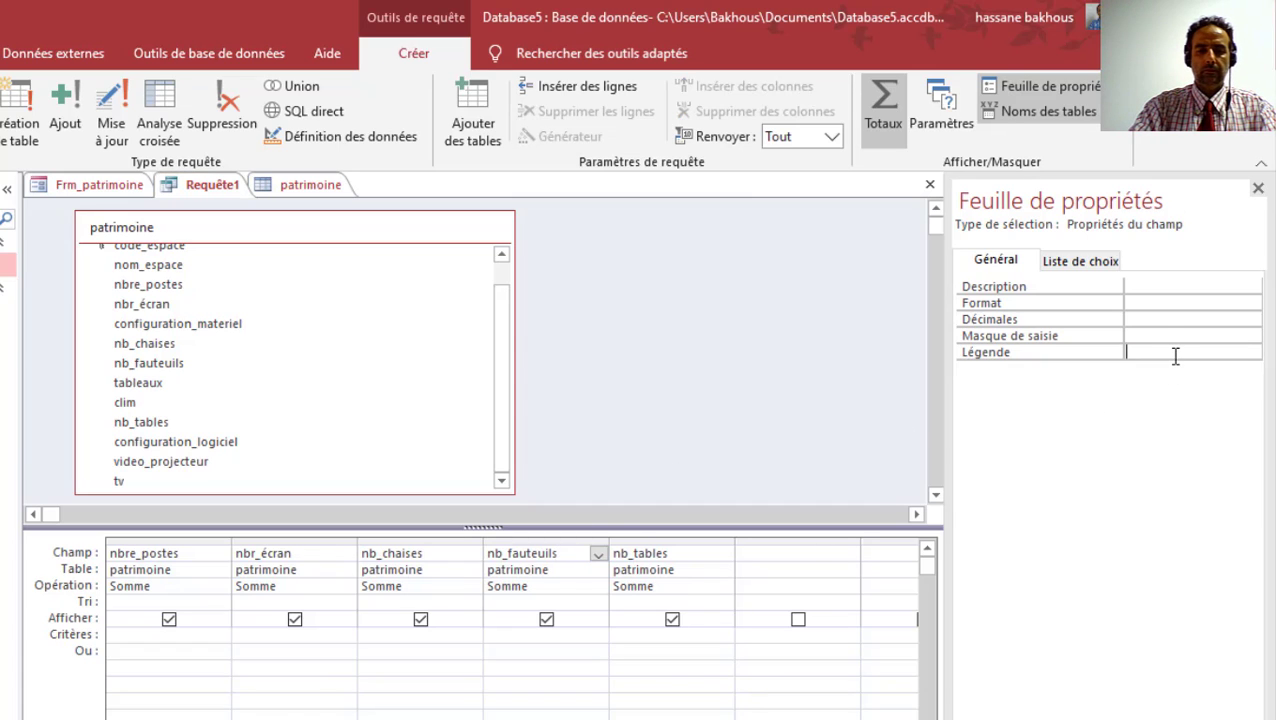
type("nbr fauteuil")
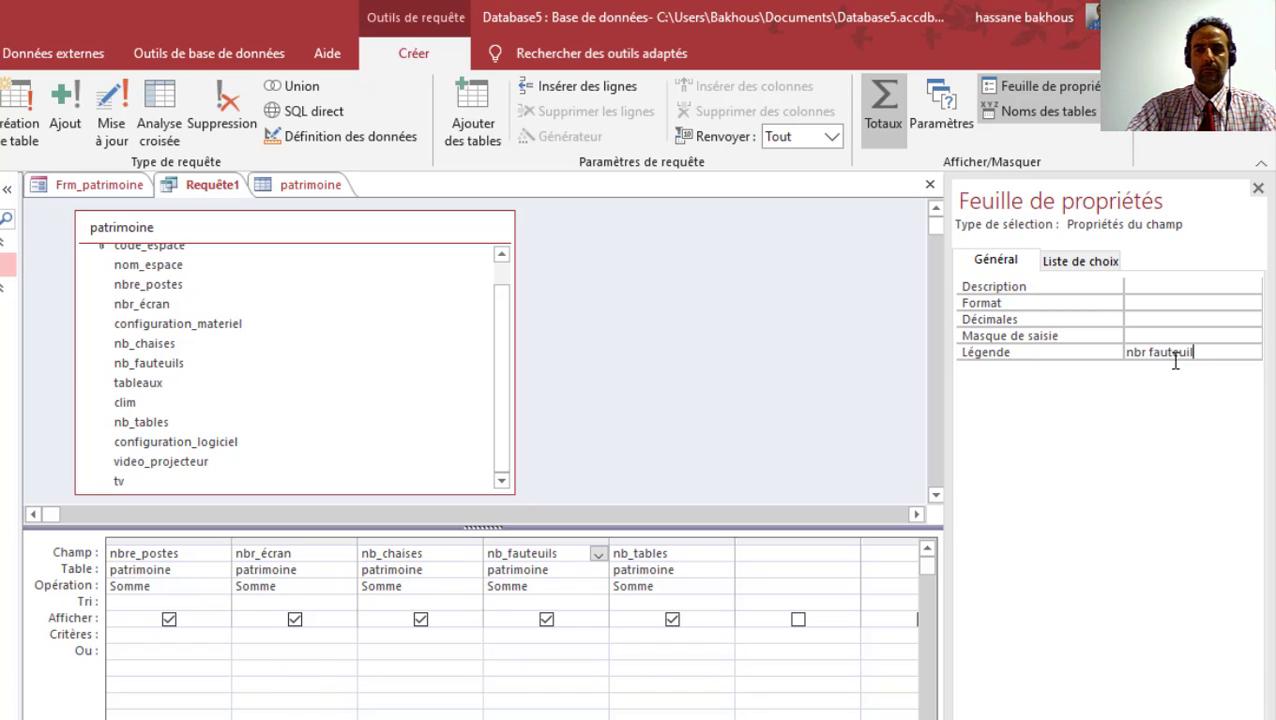
type("ss")
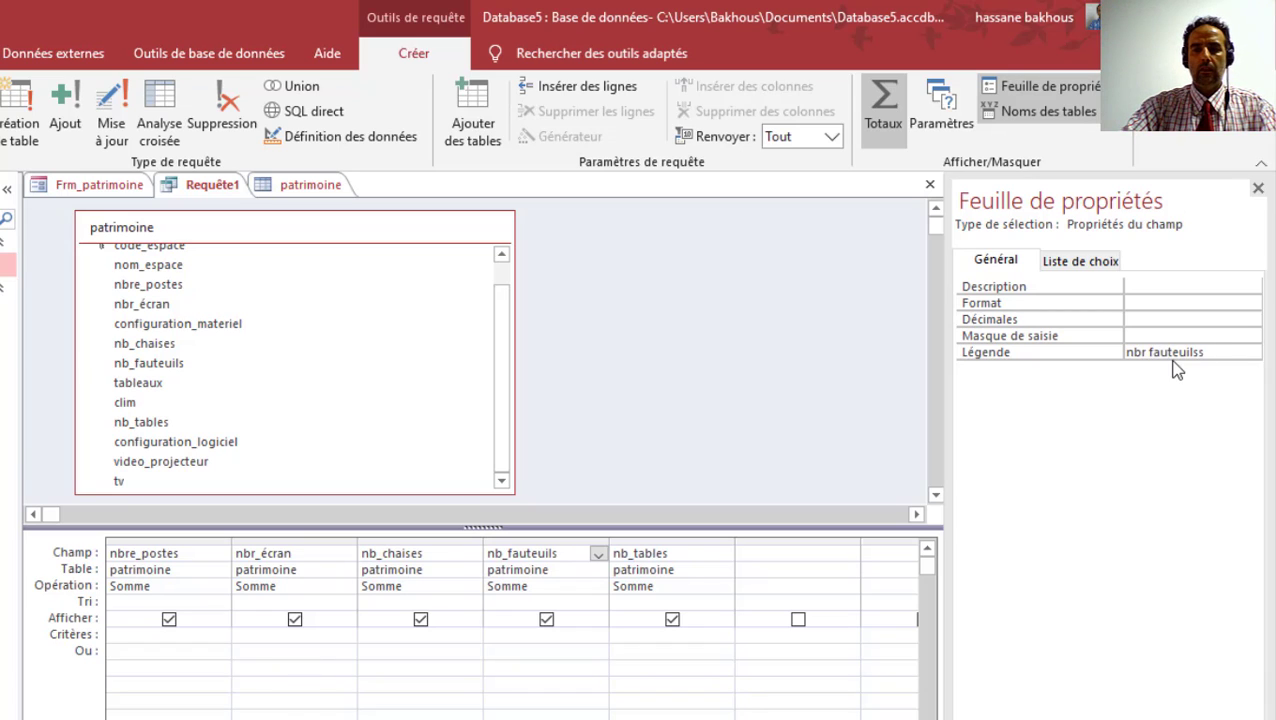
Set the caption (Légende) of the nb_tables field to "Nbr tables"
left_click(677, 567)
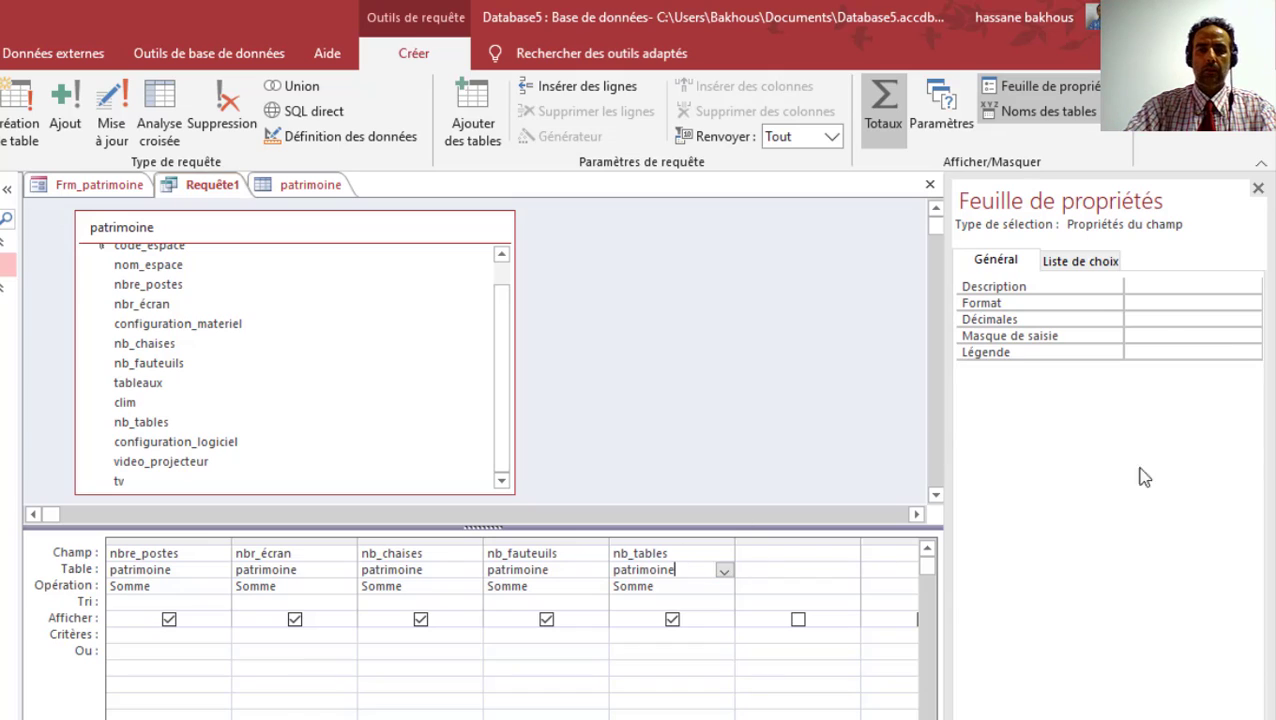
left_click(1164, 350)
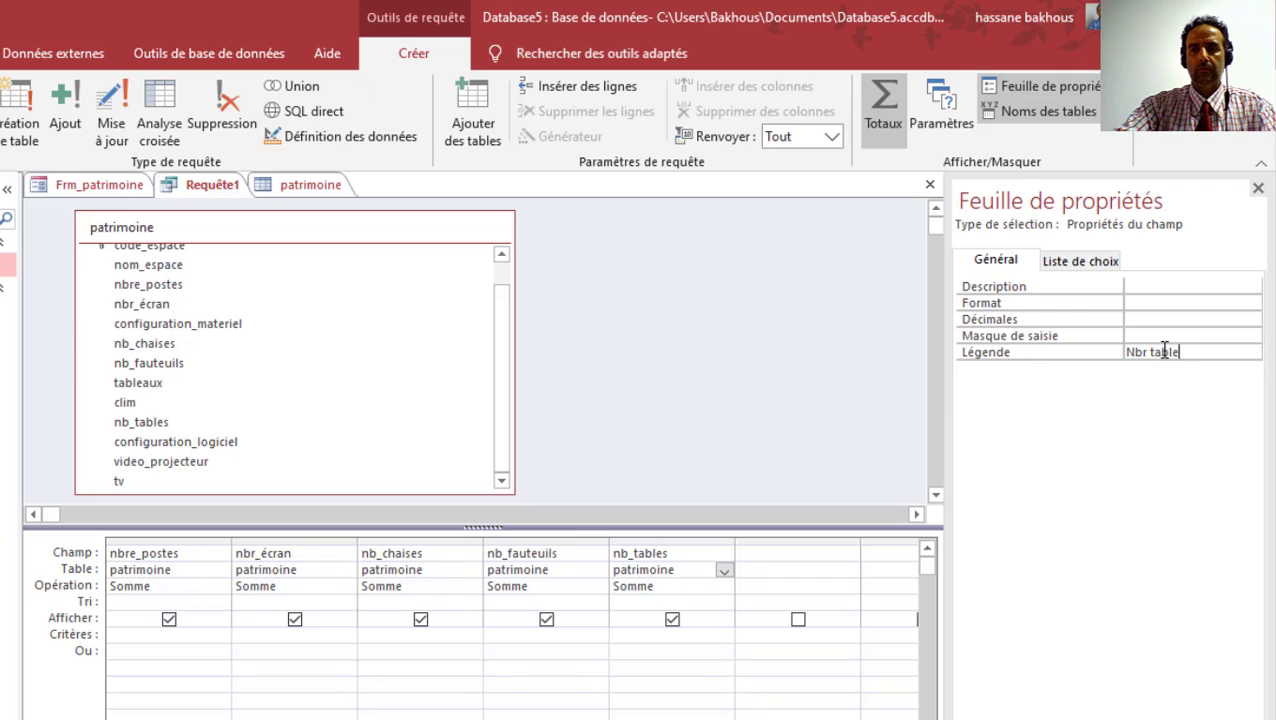
left_click(770, 400)
Save the query under the name rq_comptage
key("ctrl+s")
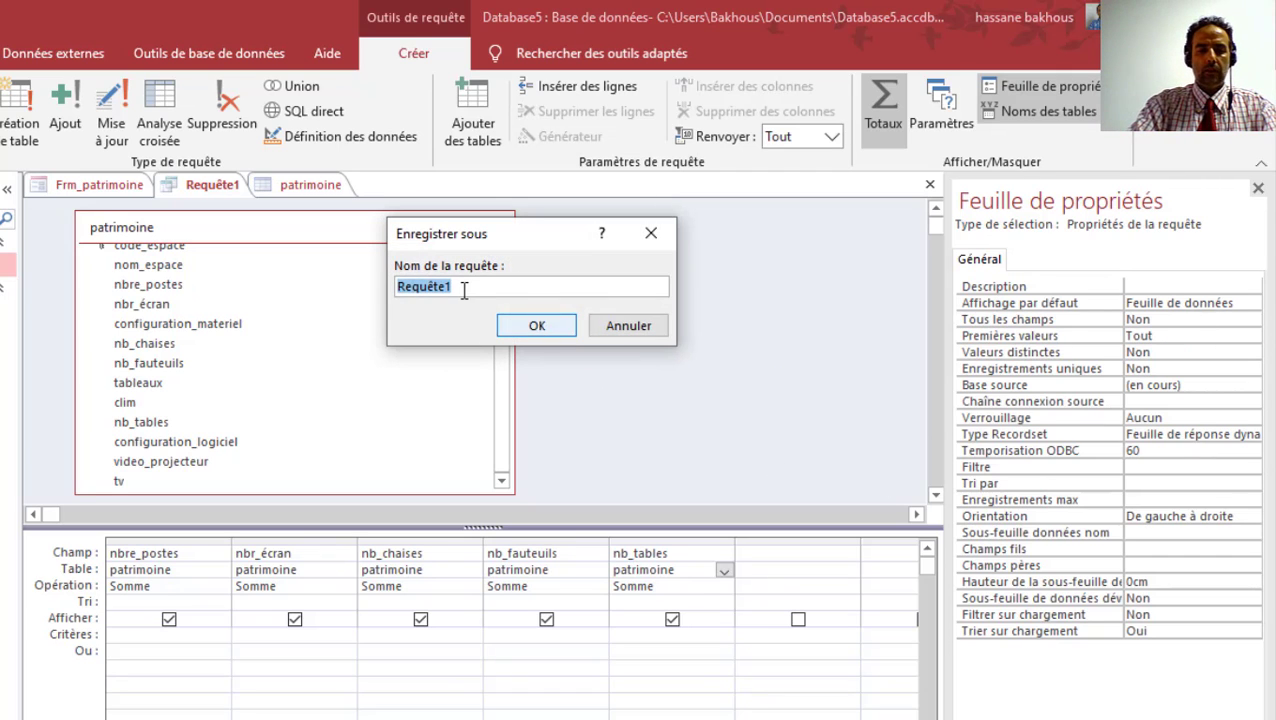
type("rq_comptage")
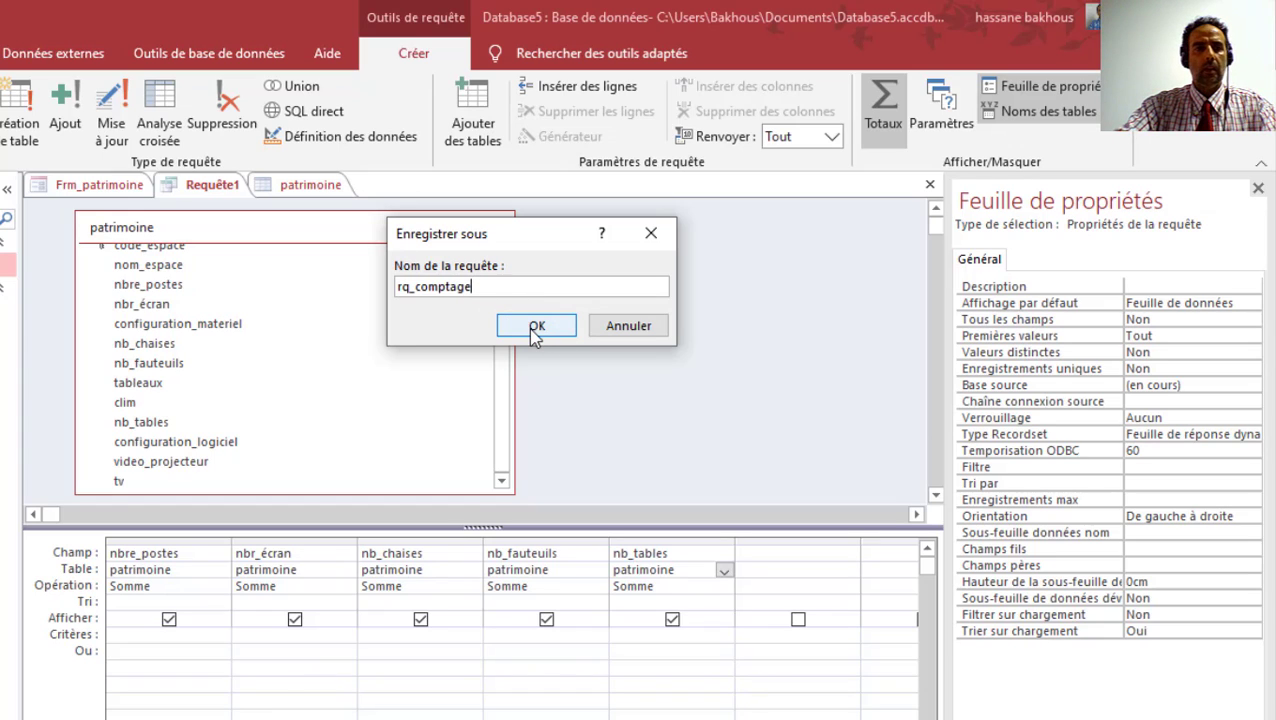
left_click(536, 326)
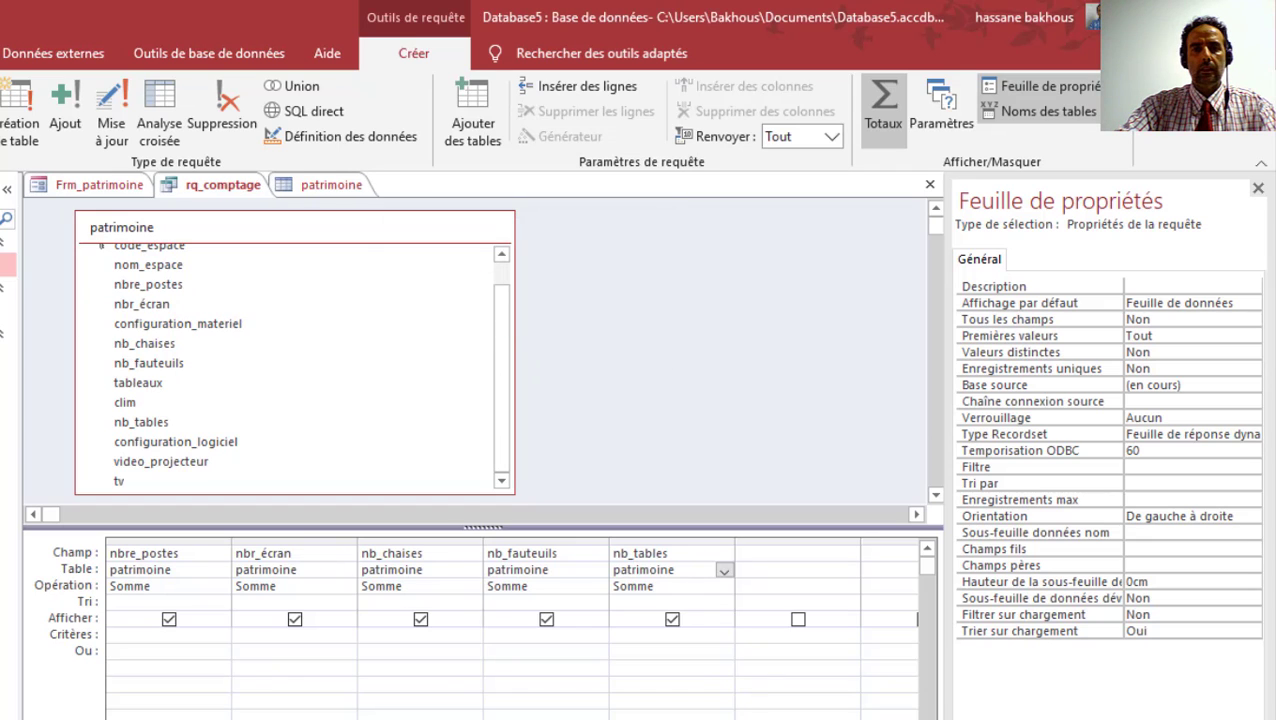
Display the rq_comptage results as a datasheet and look them over alongside the Frm_patrimoine form
left_click(2, 108)
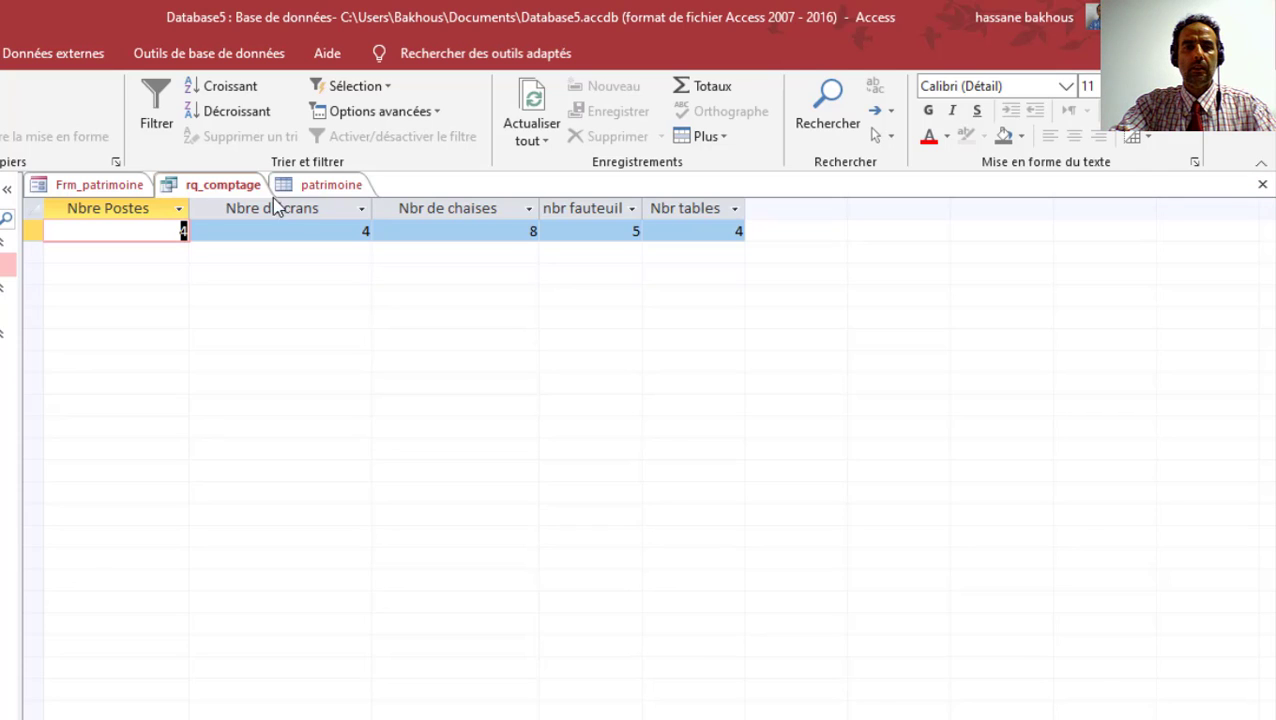
left_click(96, 186)
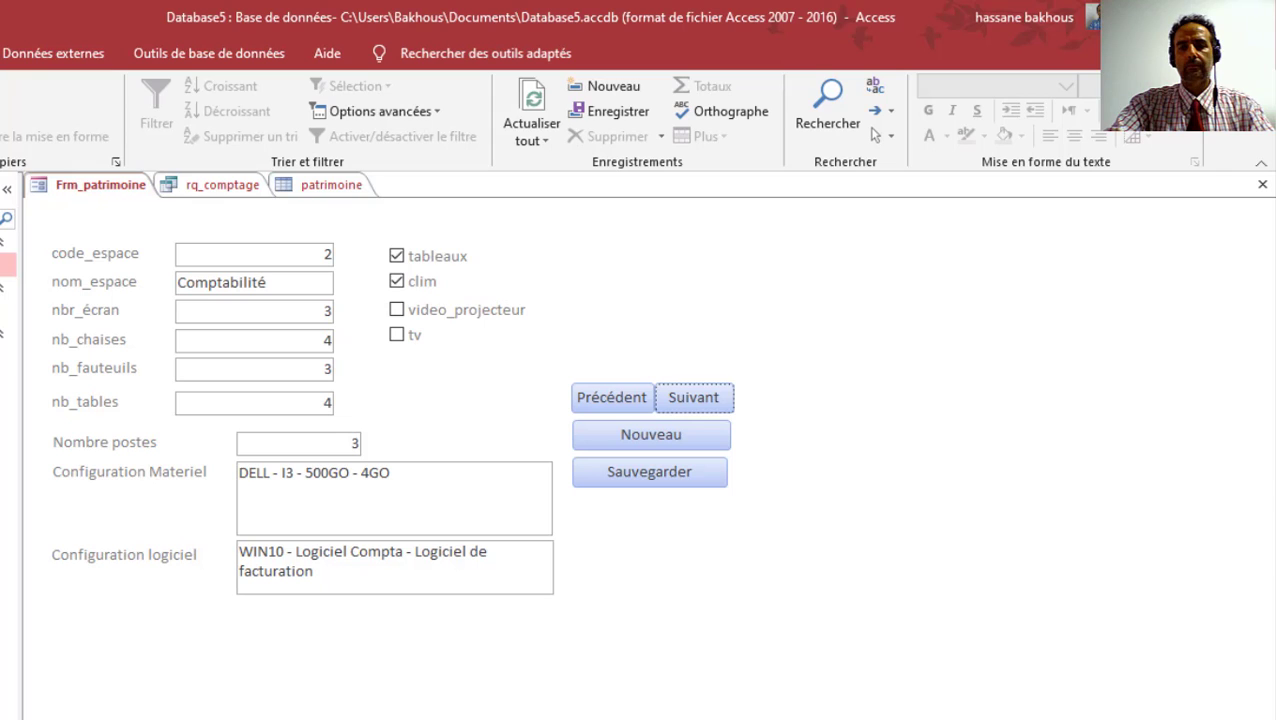
left_click(1150, 719)
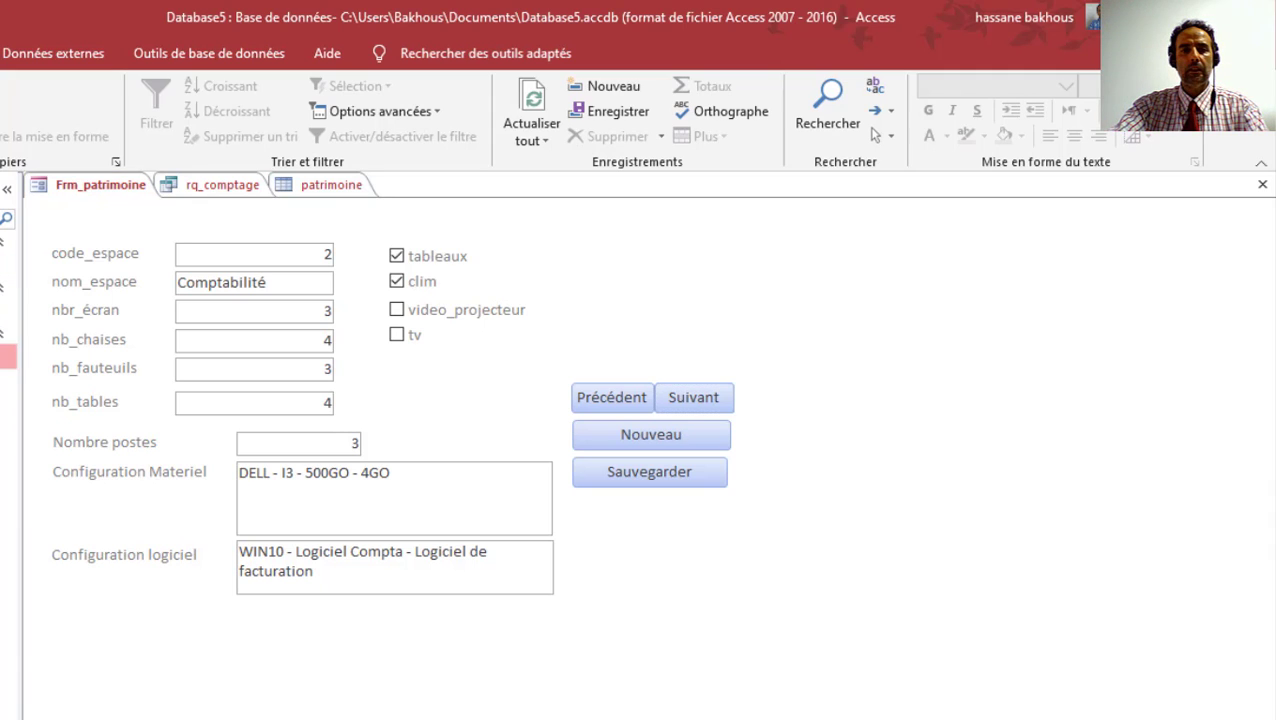
left_click(293, 346)
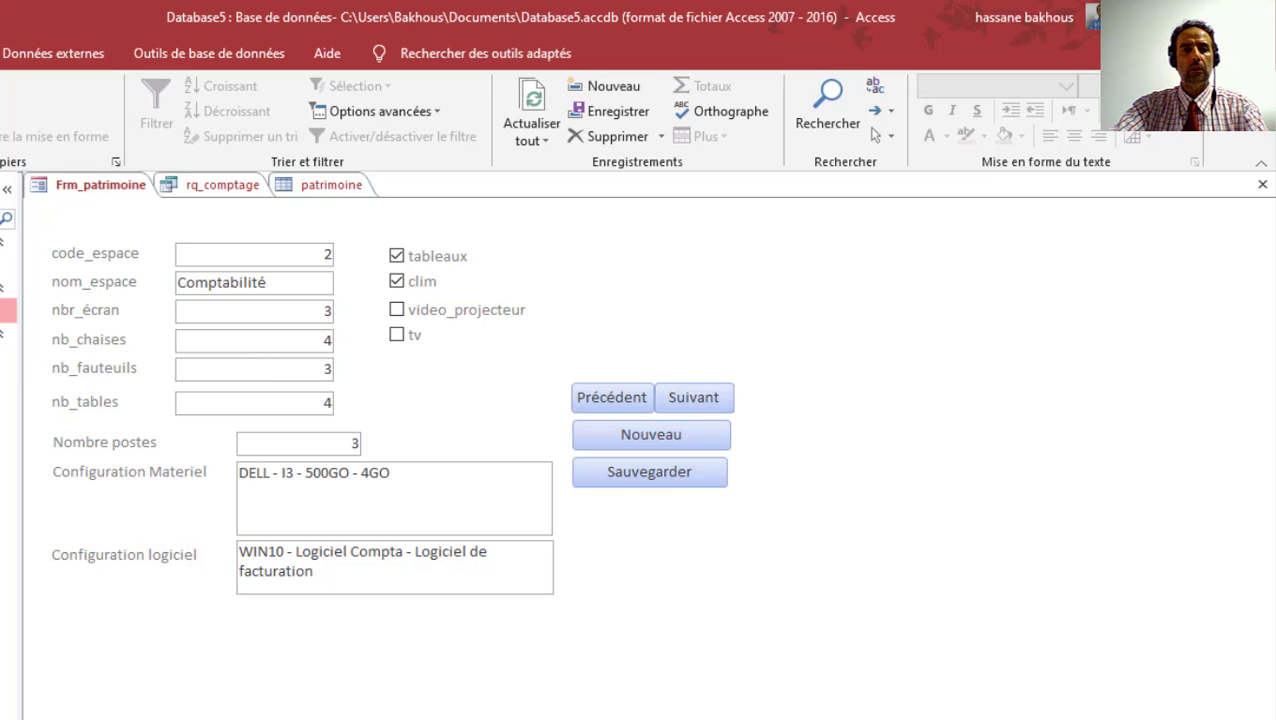
left_click(215, 186)
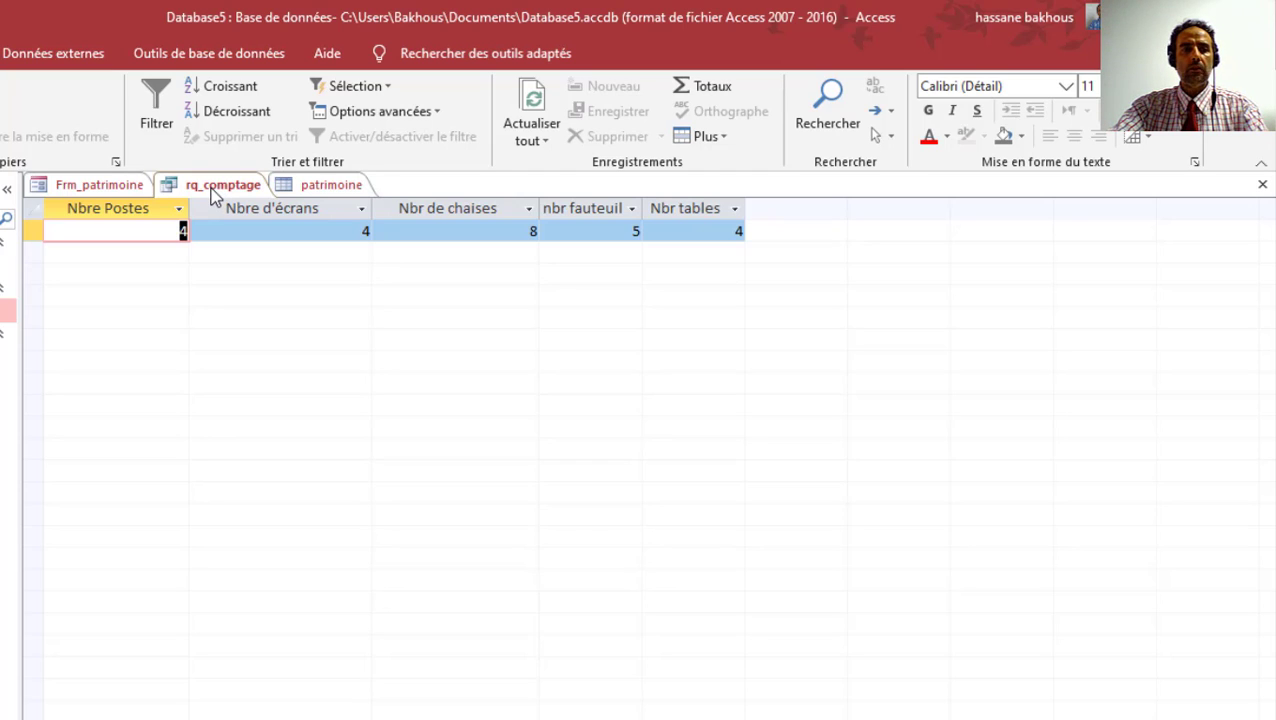
Create a new blank report in design view and select its Détail section
left_click(7, 356)
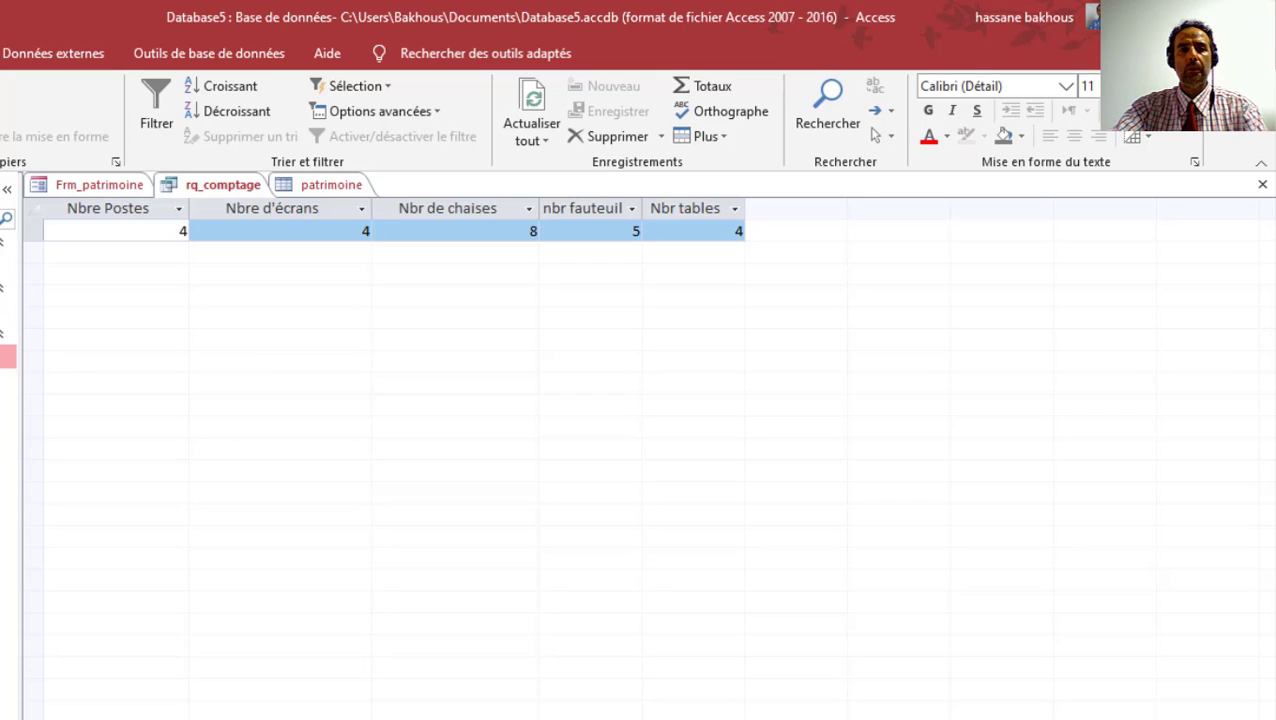
left_click(5, 53)
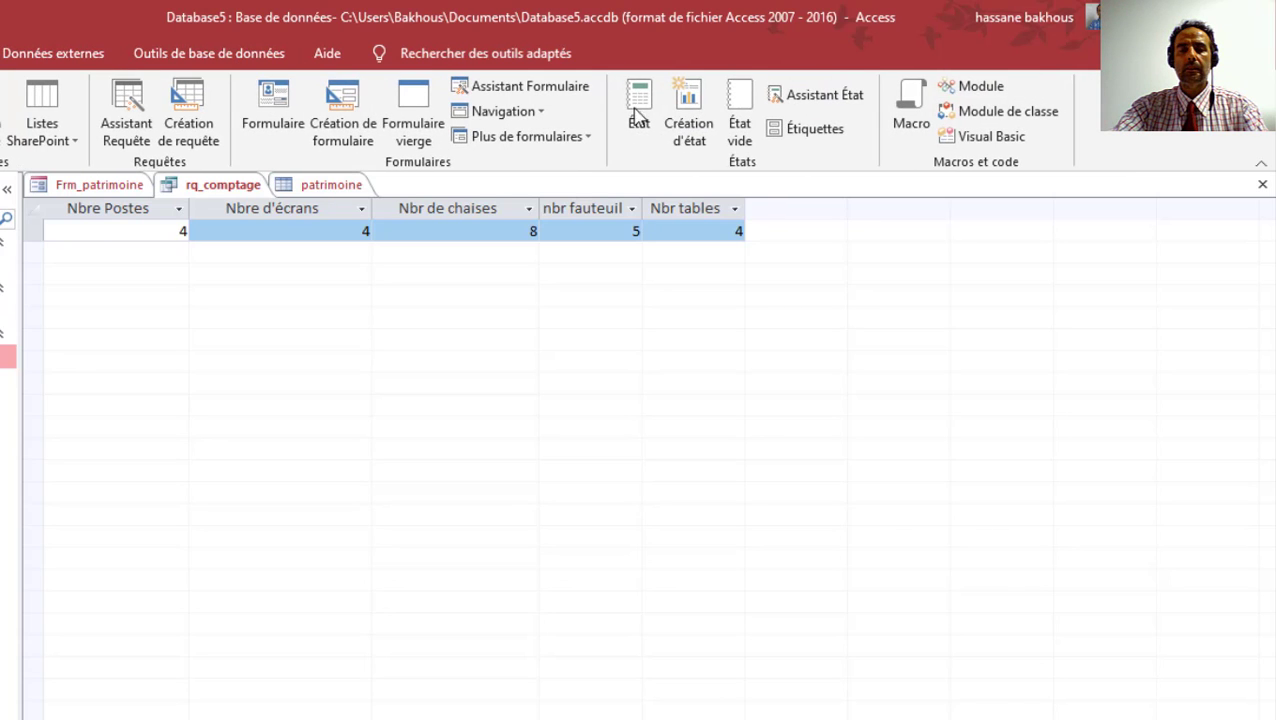
left_click(688, 108)
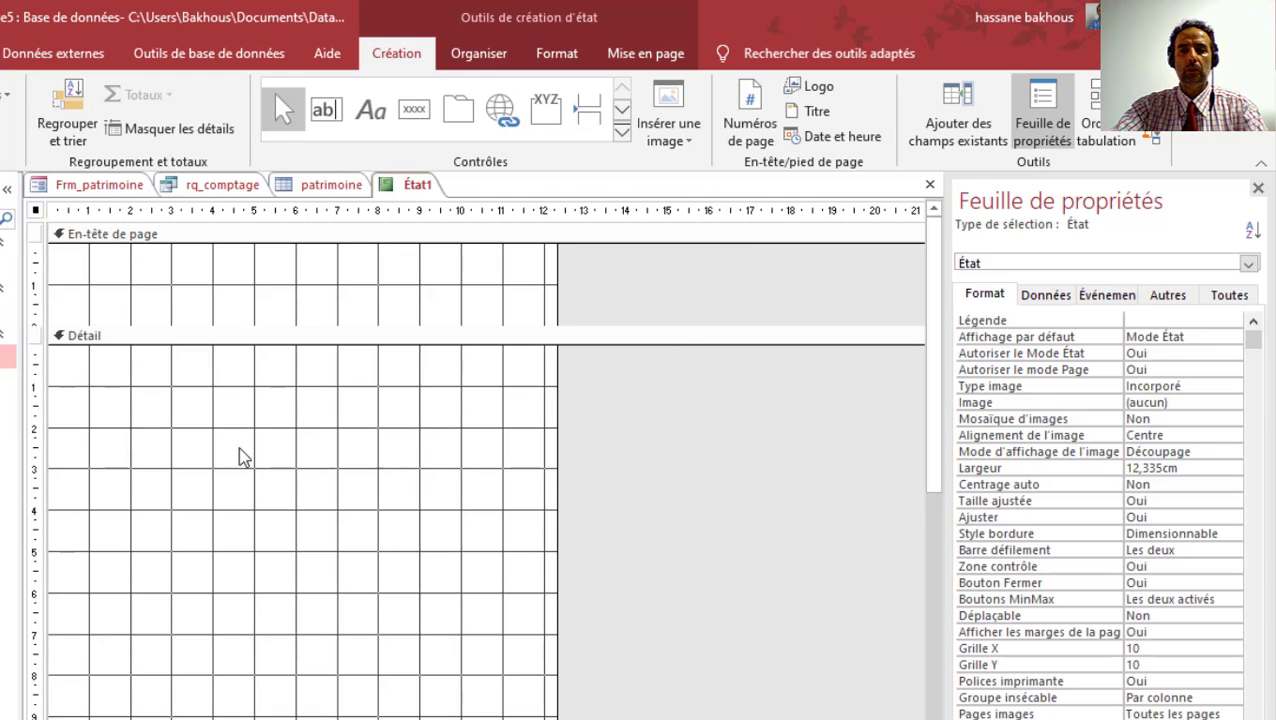
left_click(225, 453)
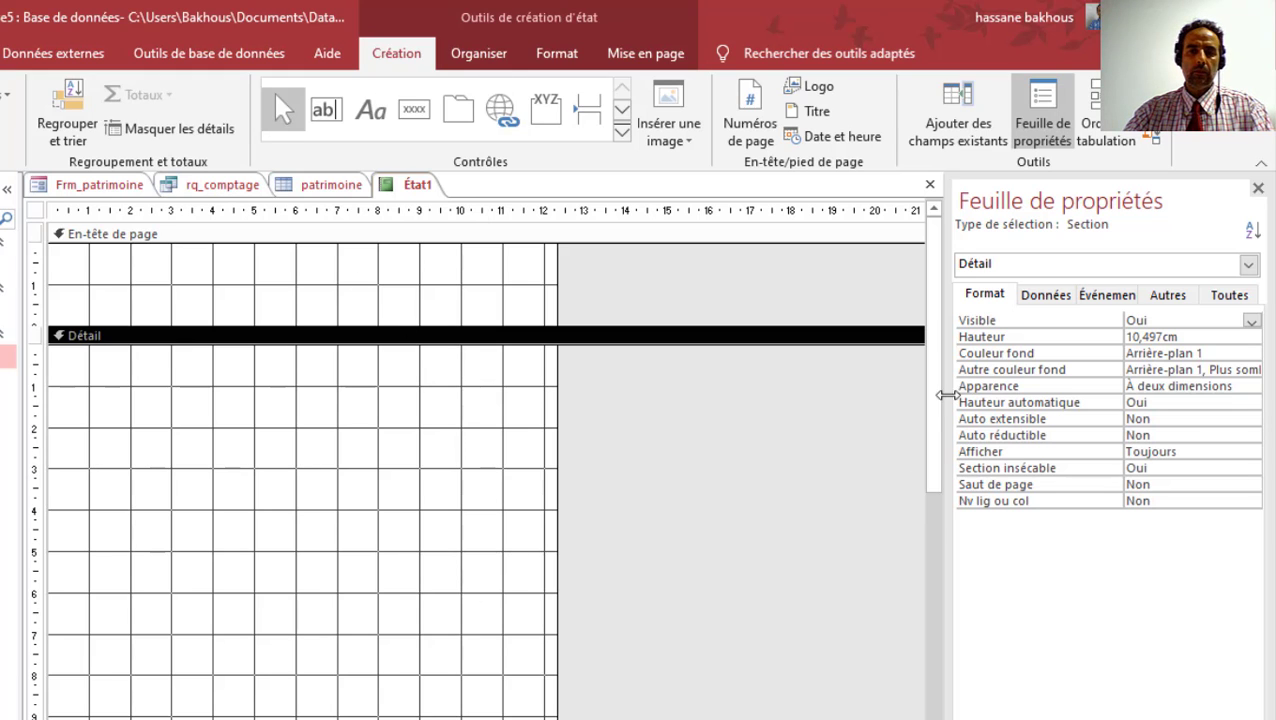
scroll(940, 450, "down", 5)
scroll(947, 503, "up", 6)
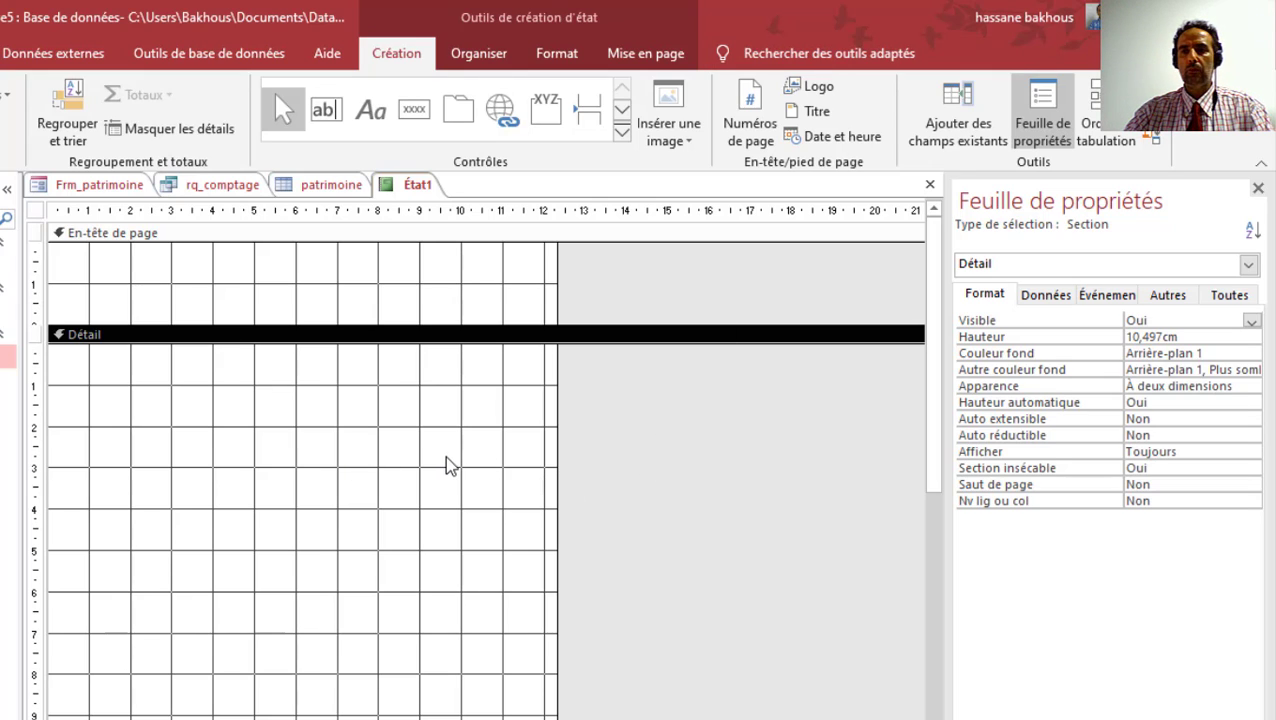
Display the list of existing fields for the report and expand the patrimoine table's fields
left_click(950, 118)
left_click(995, 268)
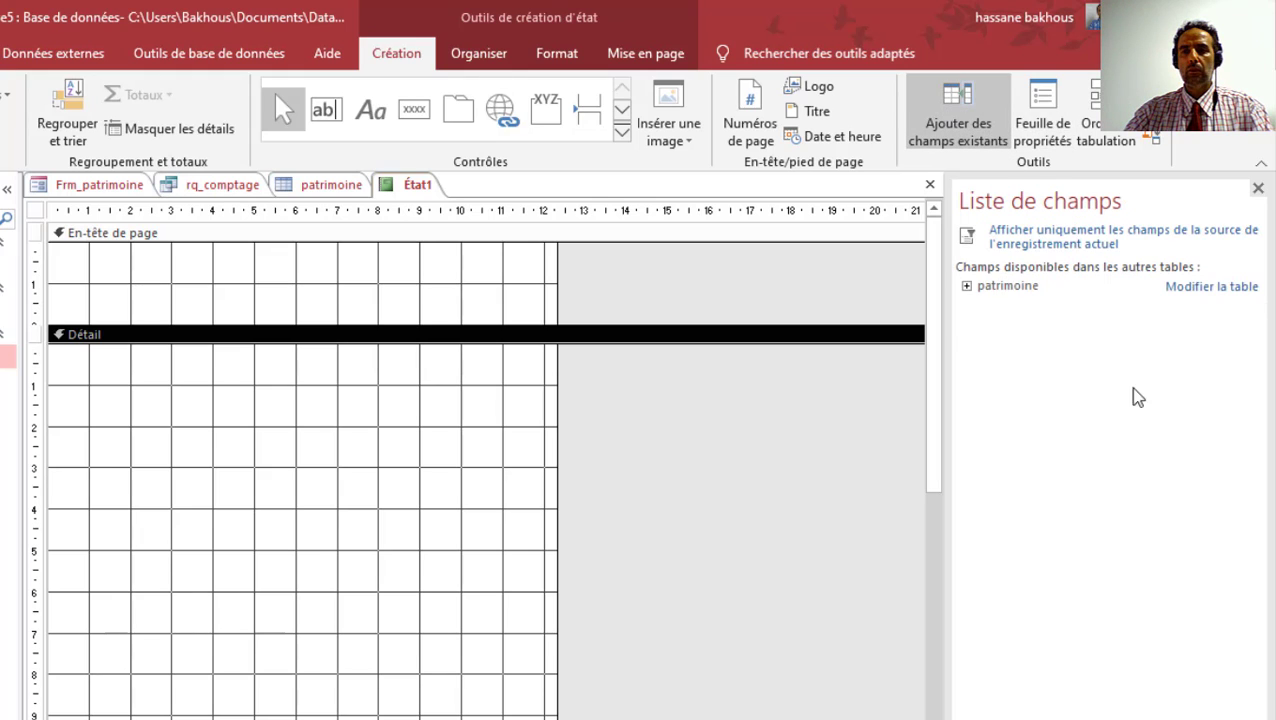
left_click(967, 286)
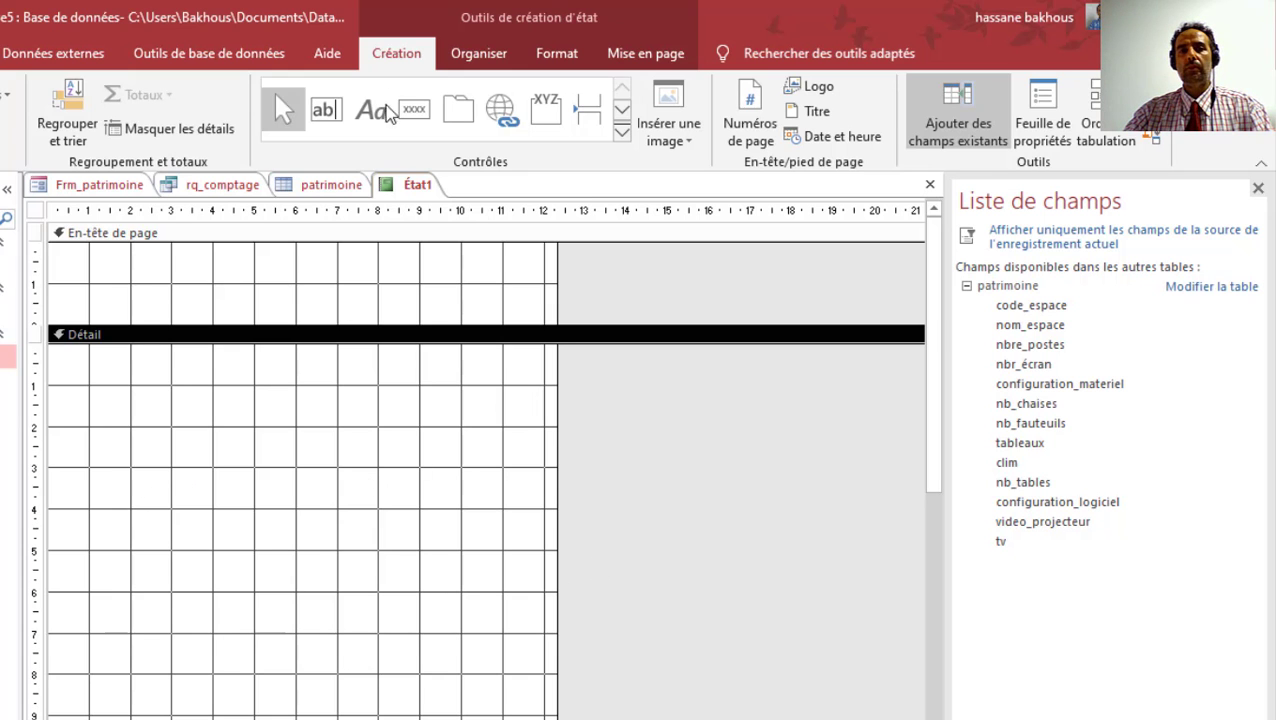
Start the report wizard and choose Table : patrimoine as the source of the fields
left_click(0, 53)
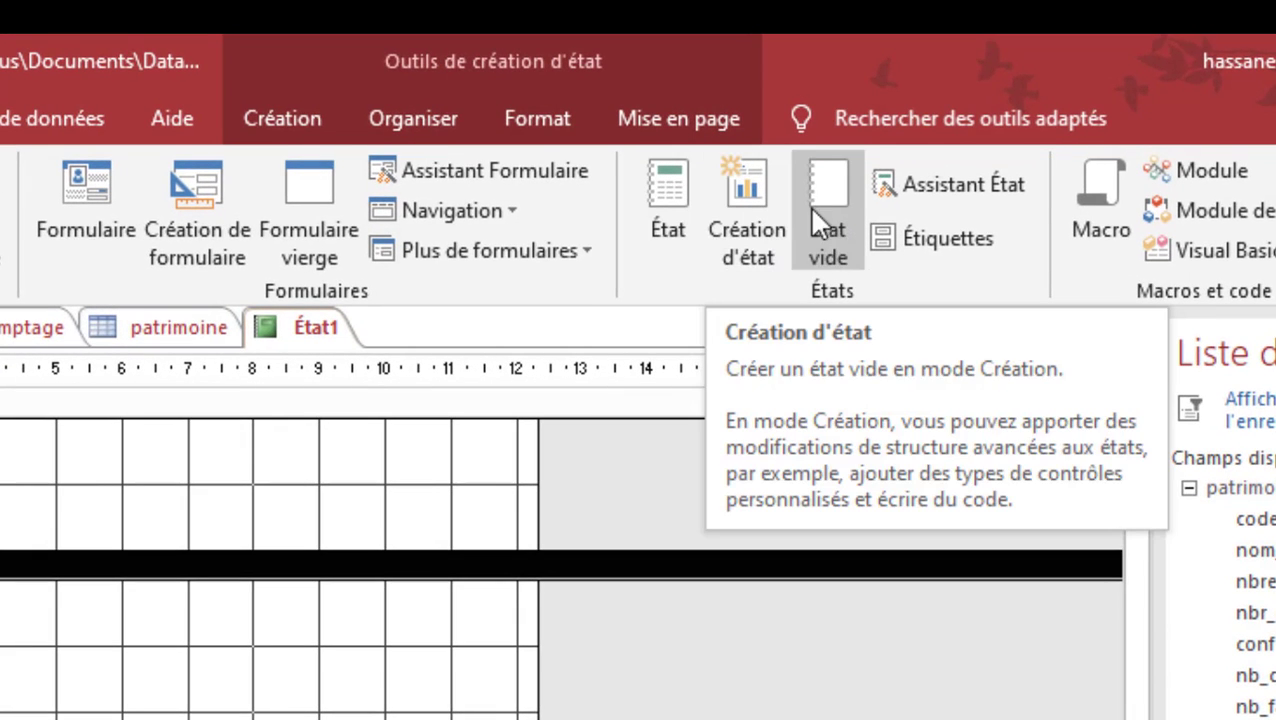
left_click(937, 195)
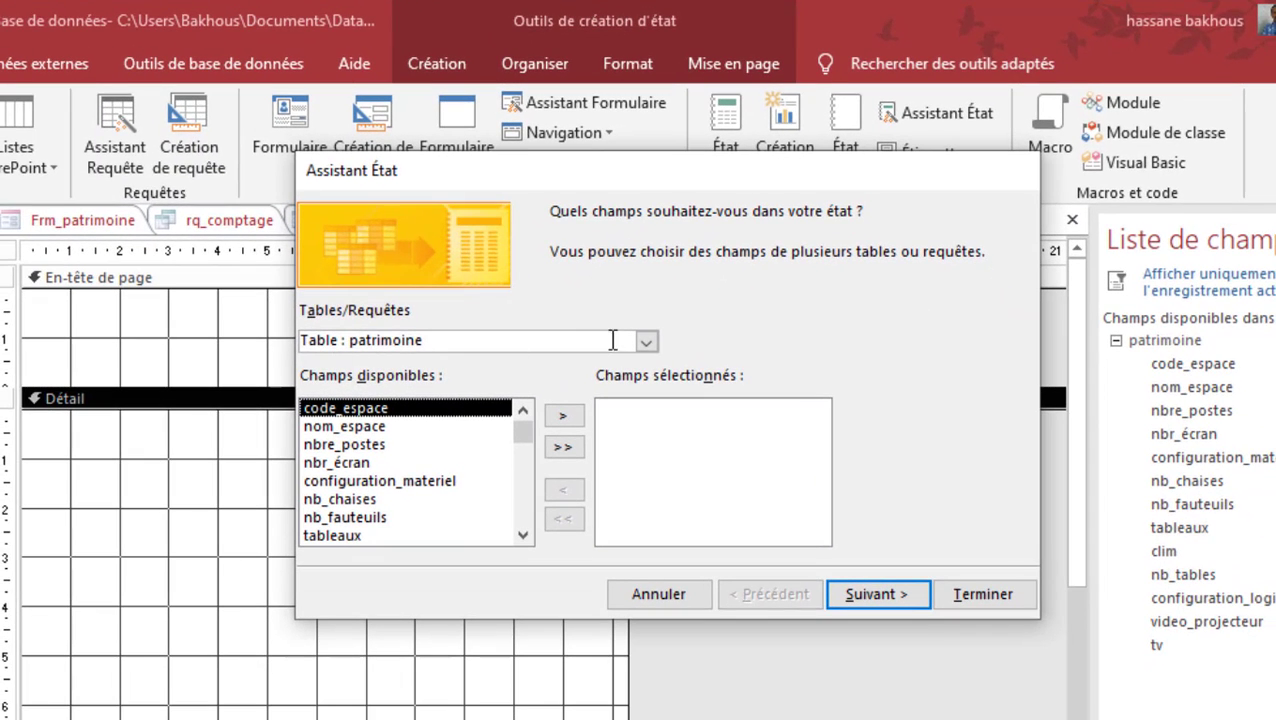
left_click(646, 343)
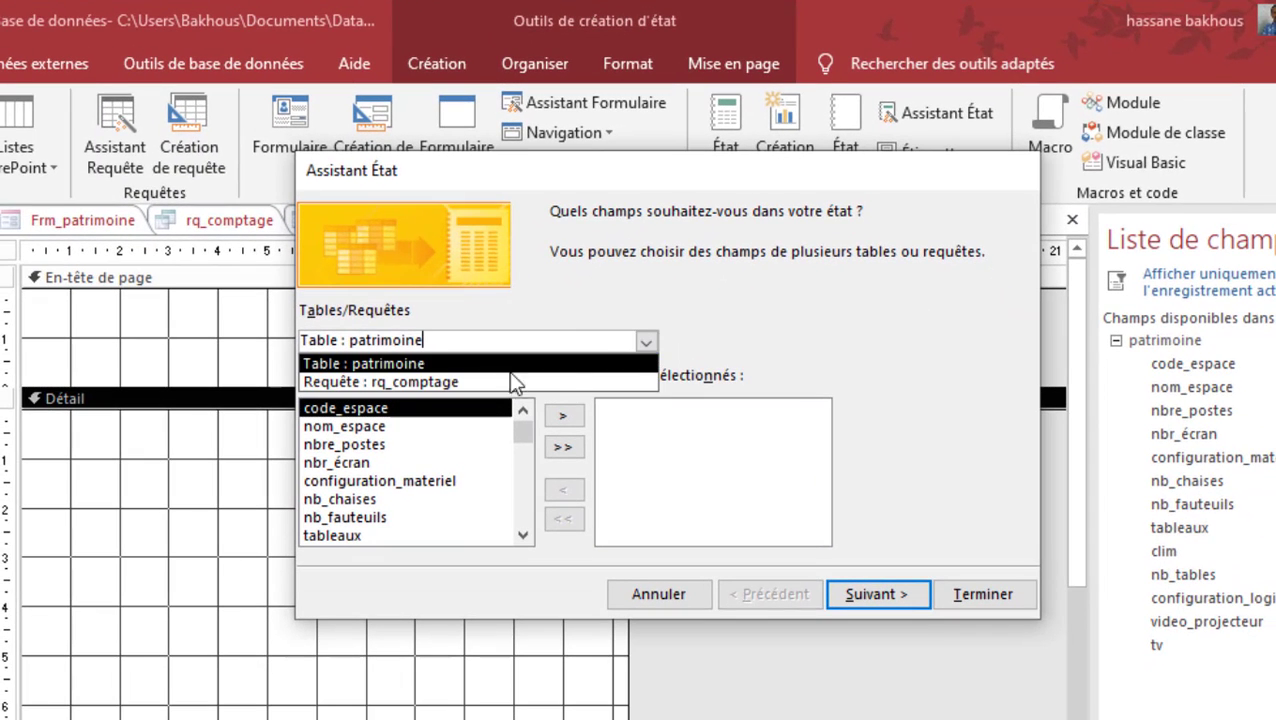
left_click(476, 364)
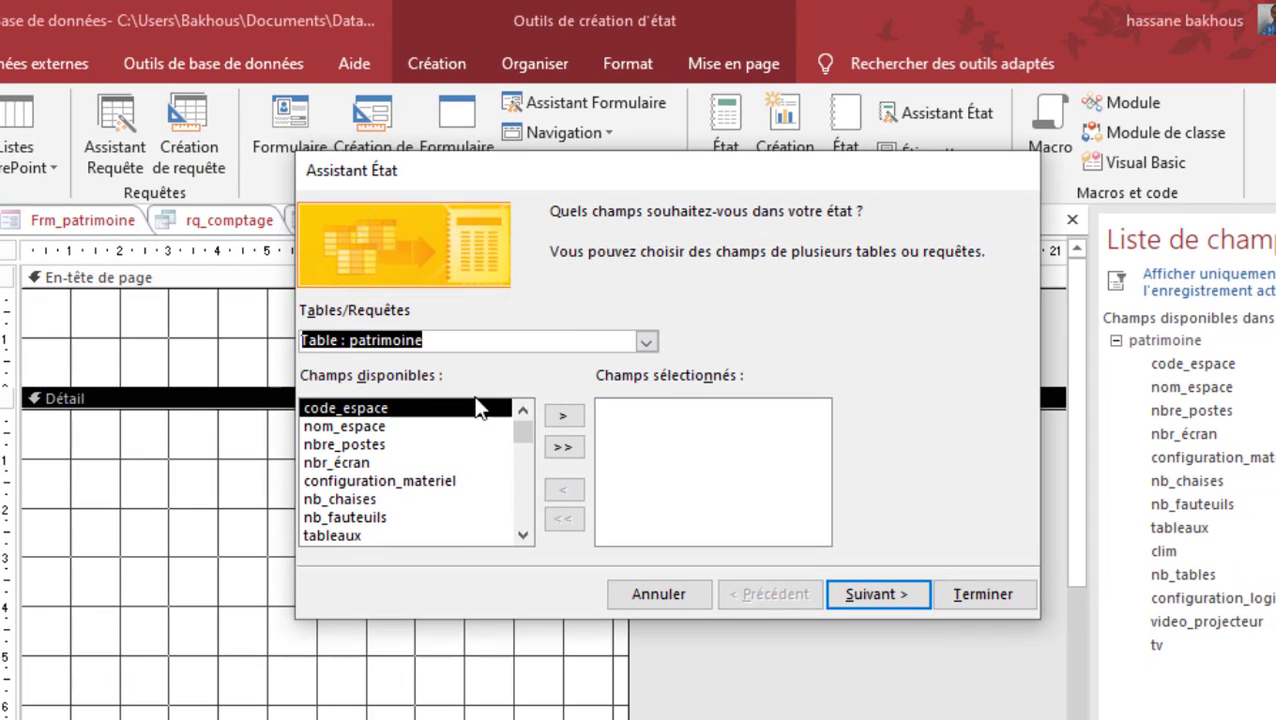
Add all patrimoine fields from nom_espace through tv to the report's selected fields, leaving out code_espace
left_click(360, 426)
left_click(562, 415)
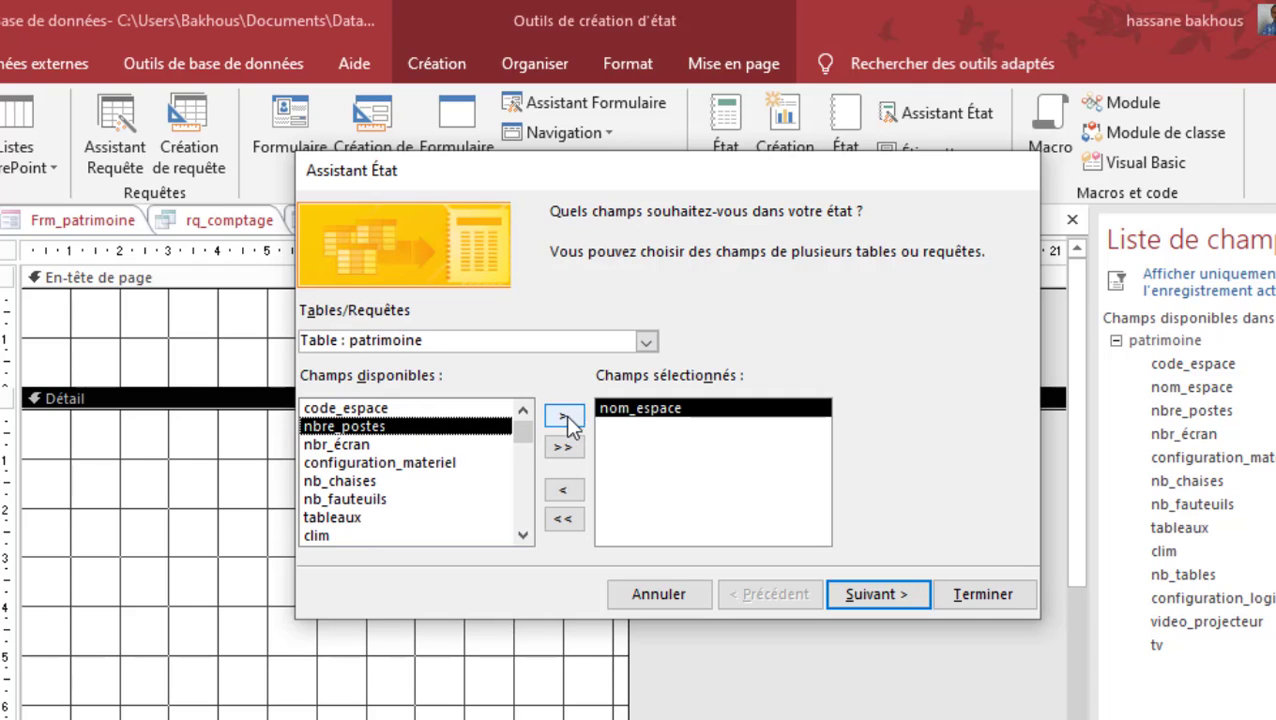
left_click(565, 415)
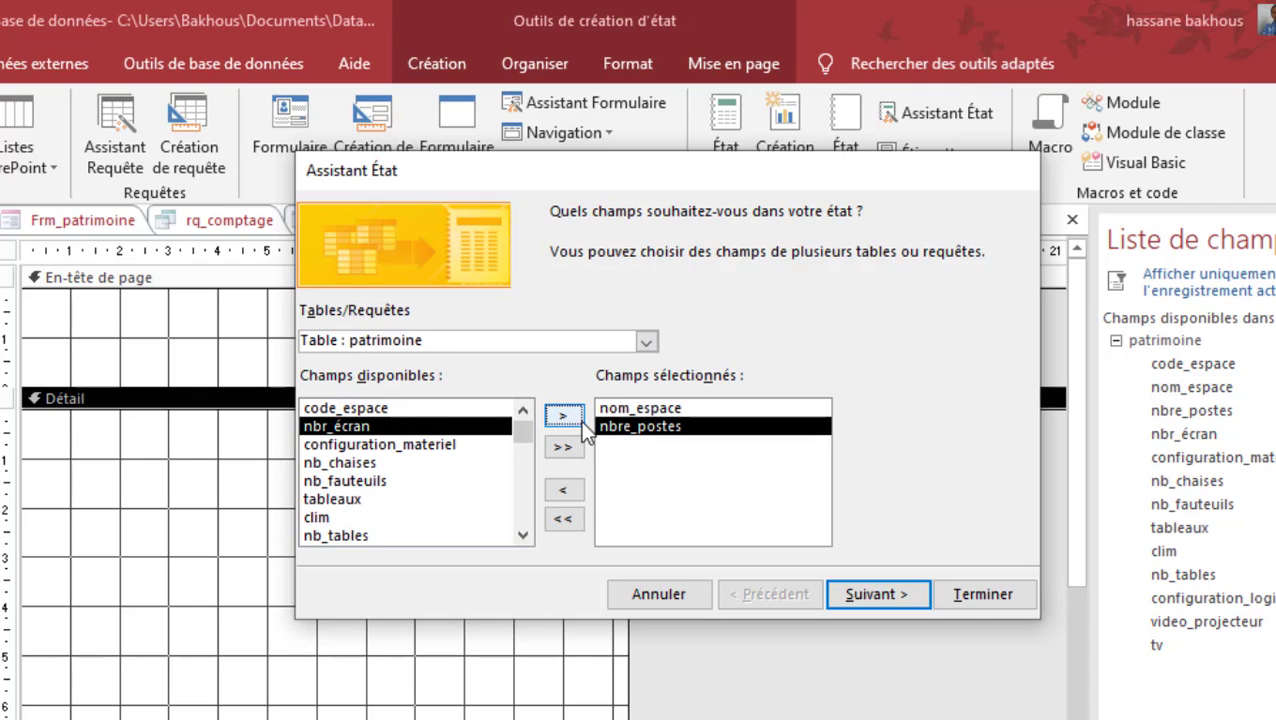
left_click(568, 418)
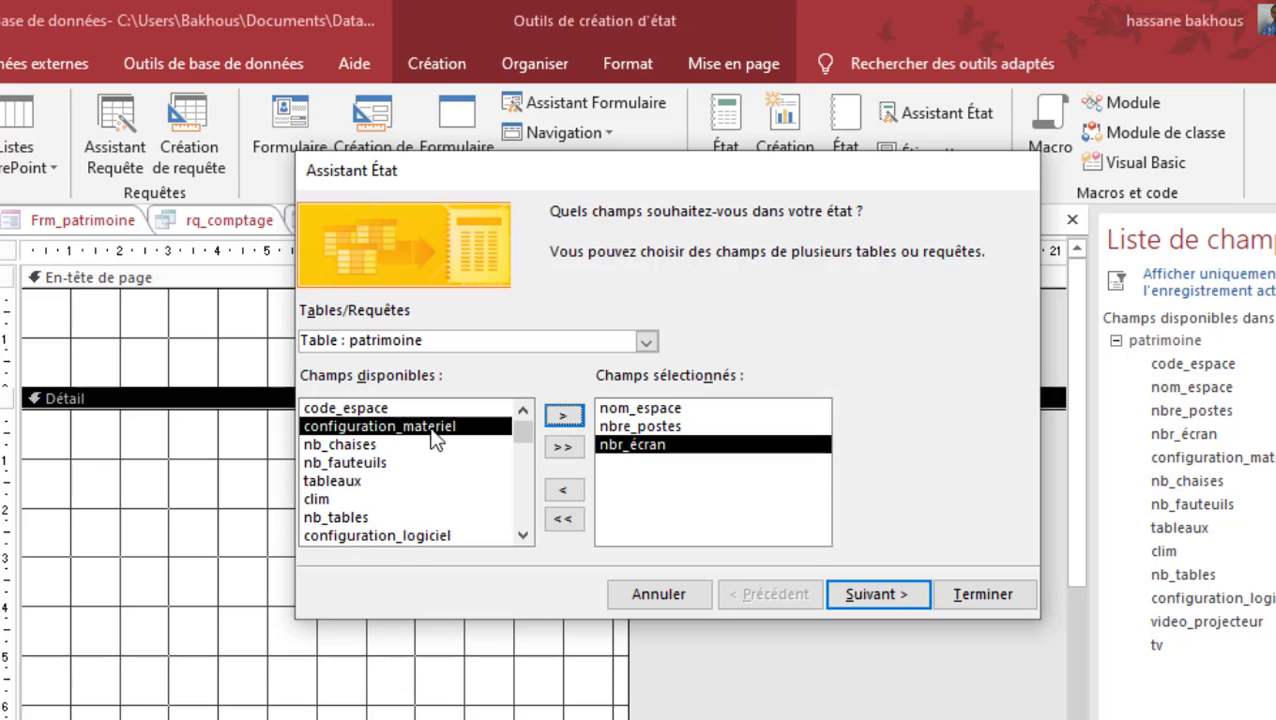
left_click(563, 418)
left_click(563, 417)
left_click(563, 417)
left_click(563, 417)
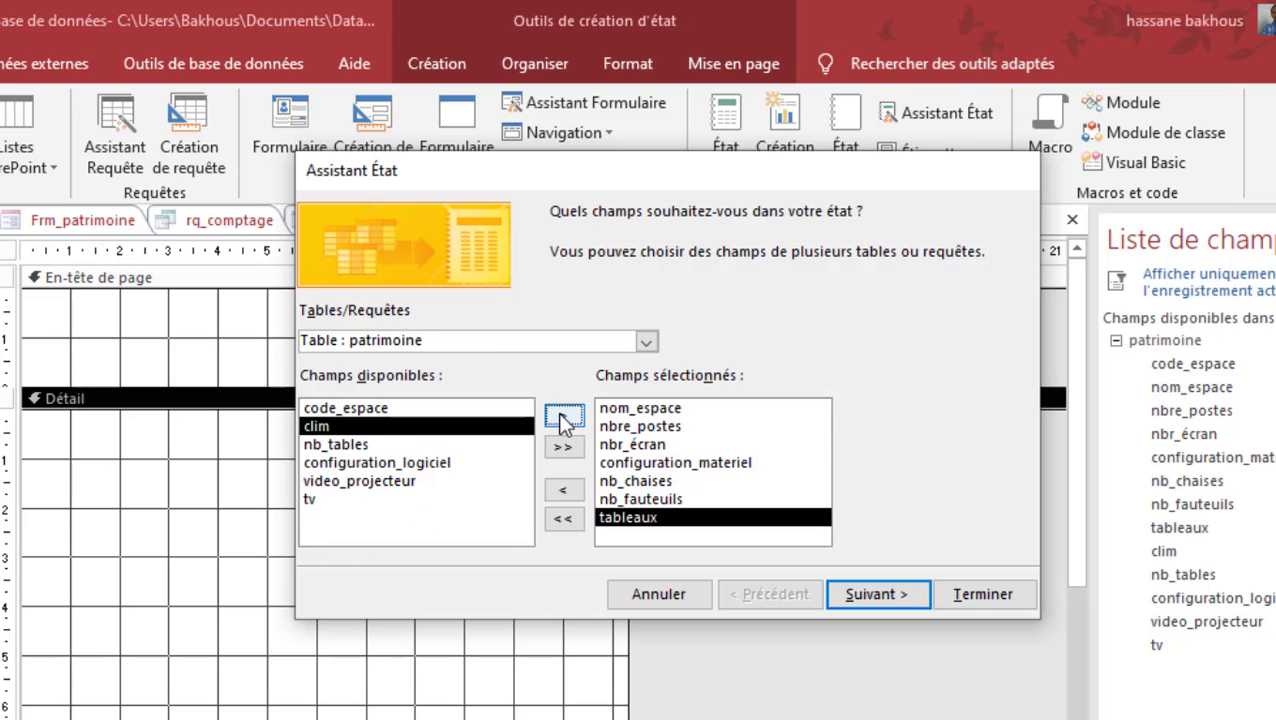
left_click(563, 417)
left_click(563, 417)
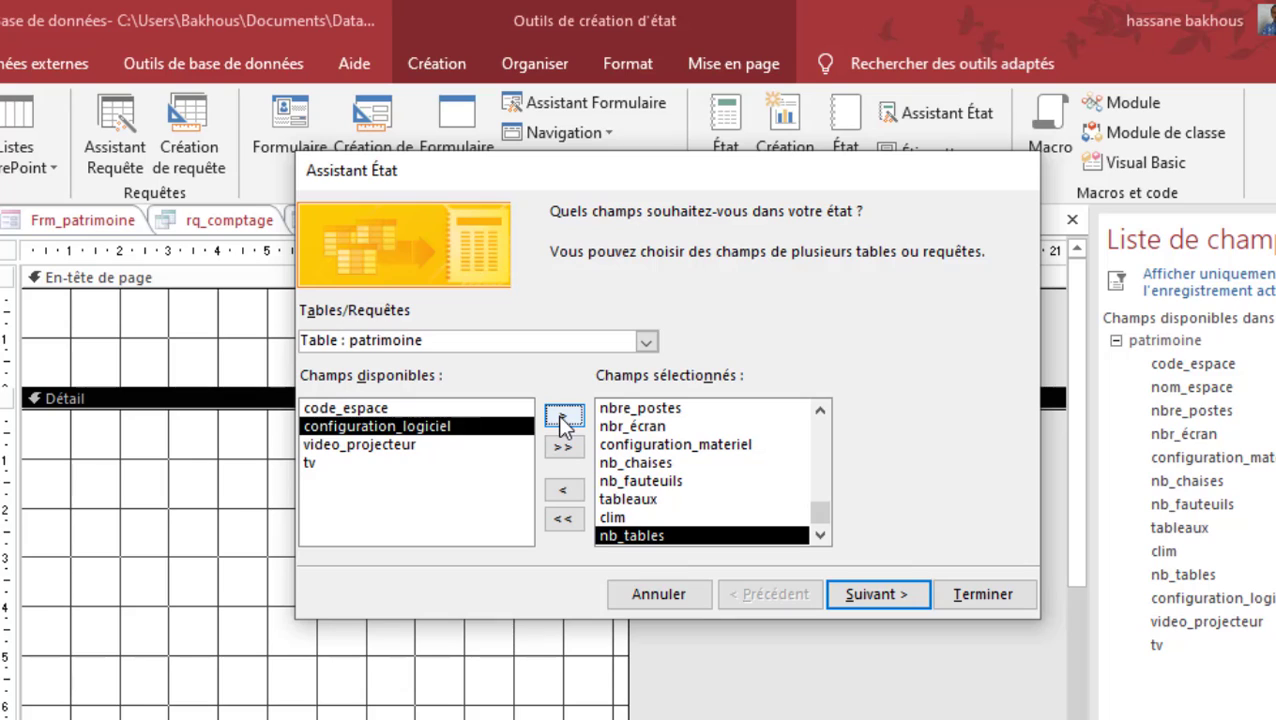
left_click(563, 417)
left_click(563, 417)
left_click(563, 417)
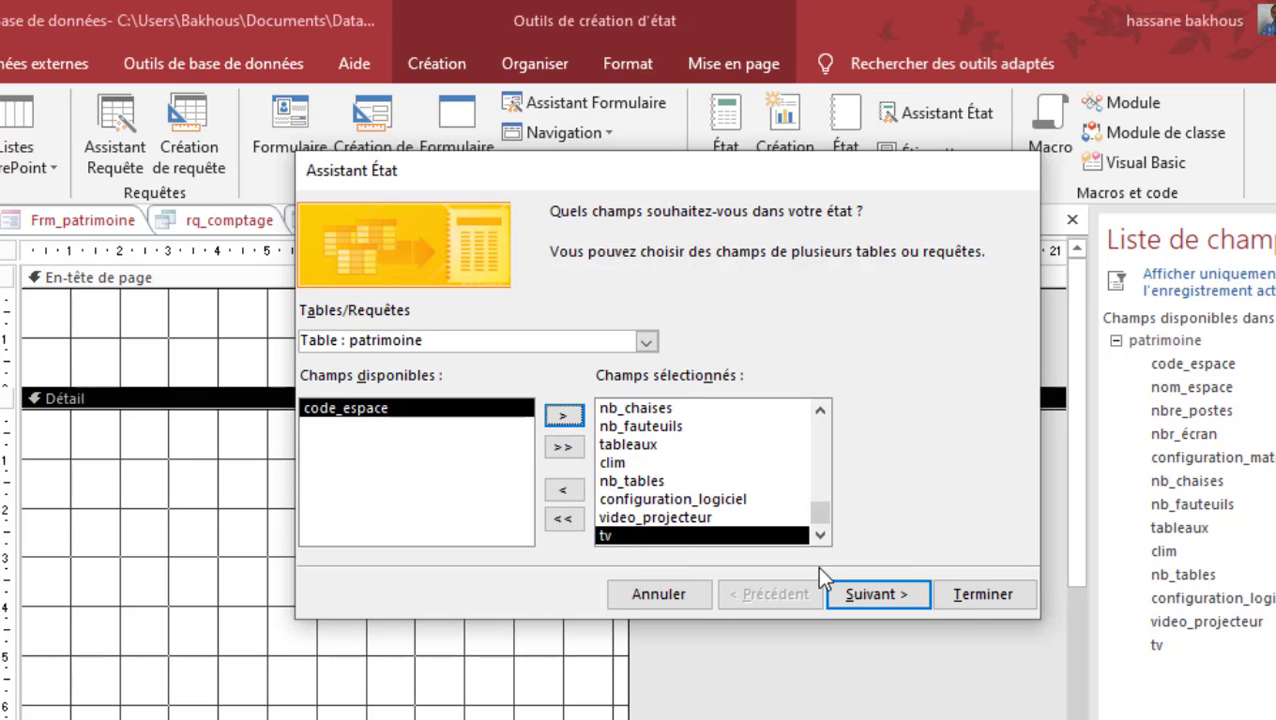
Finish the report wizard without grouping or sorting, using the Tabulaire layout and Portrait orientation
left_click(885, 592)
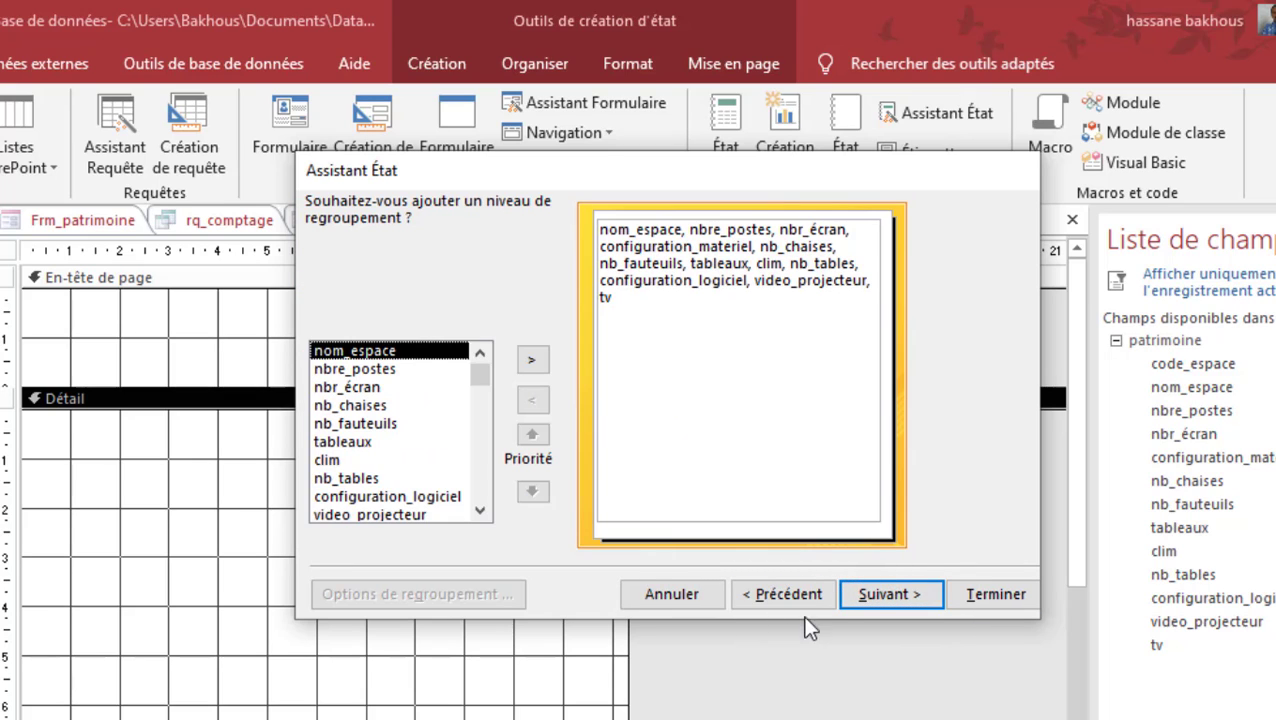
left_click(890, 594)
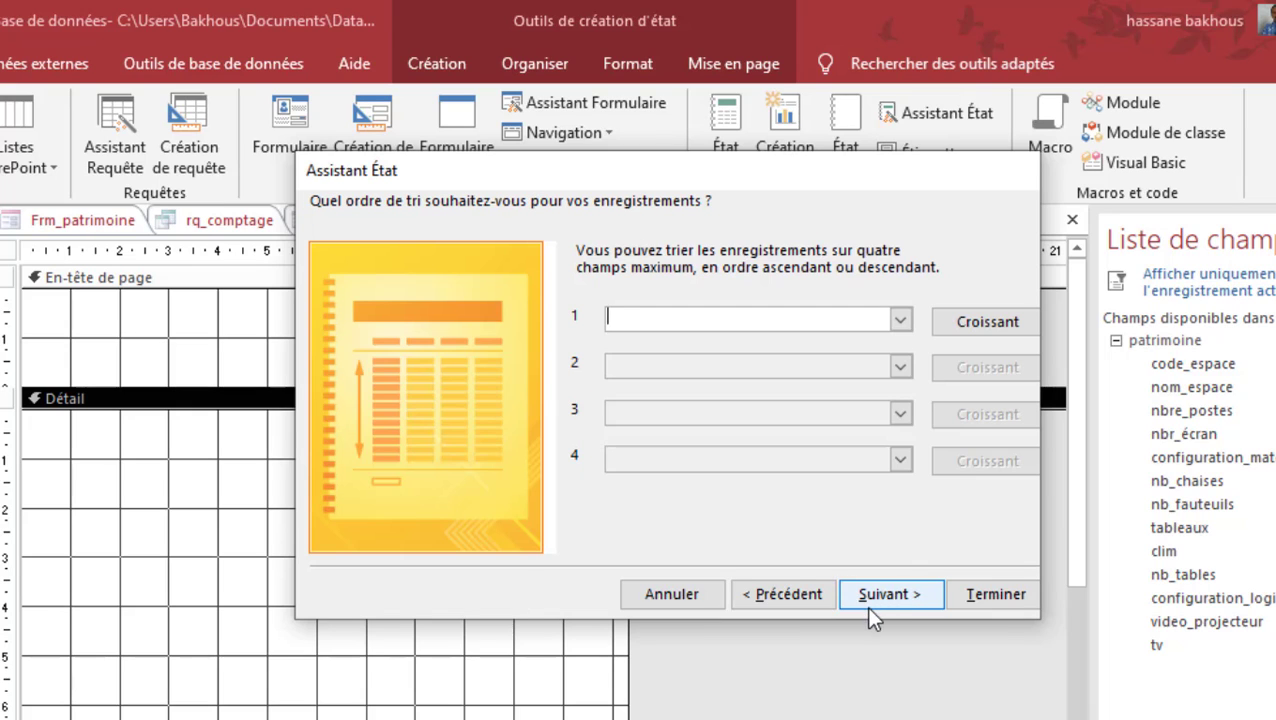
left_click(873, 600)
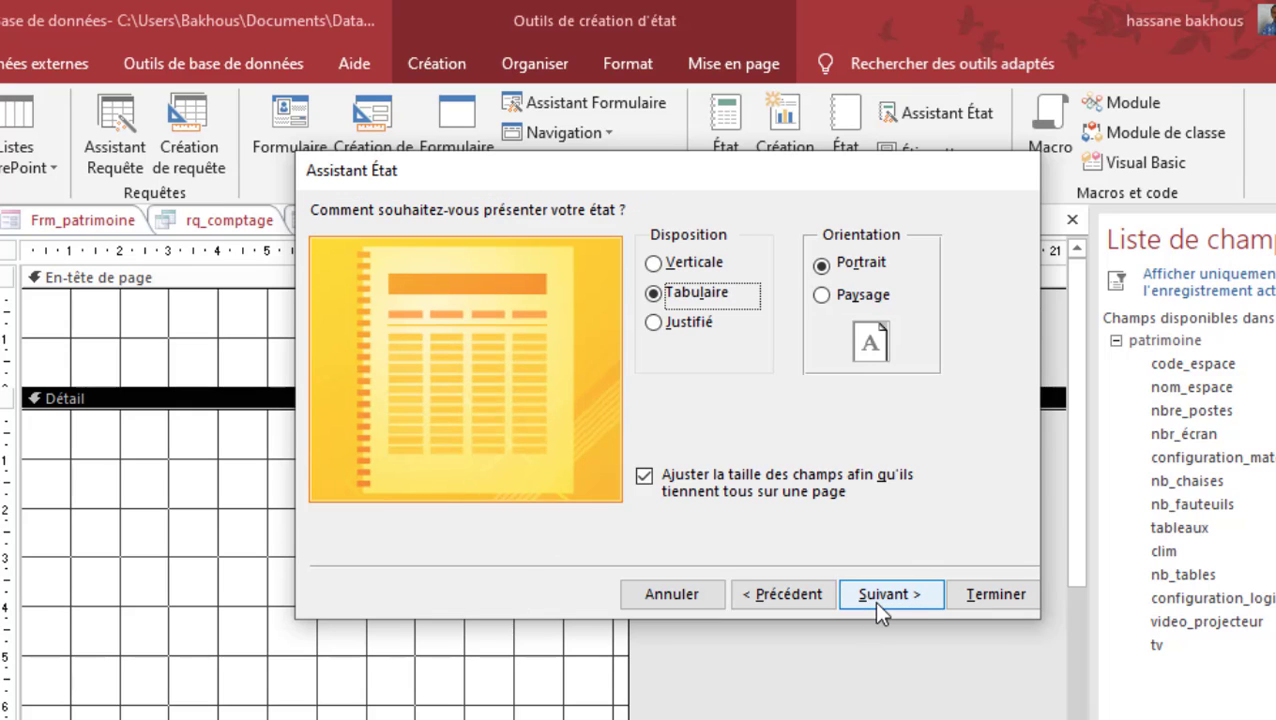
left_click(820, 600)
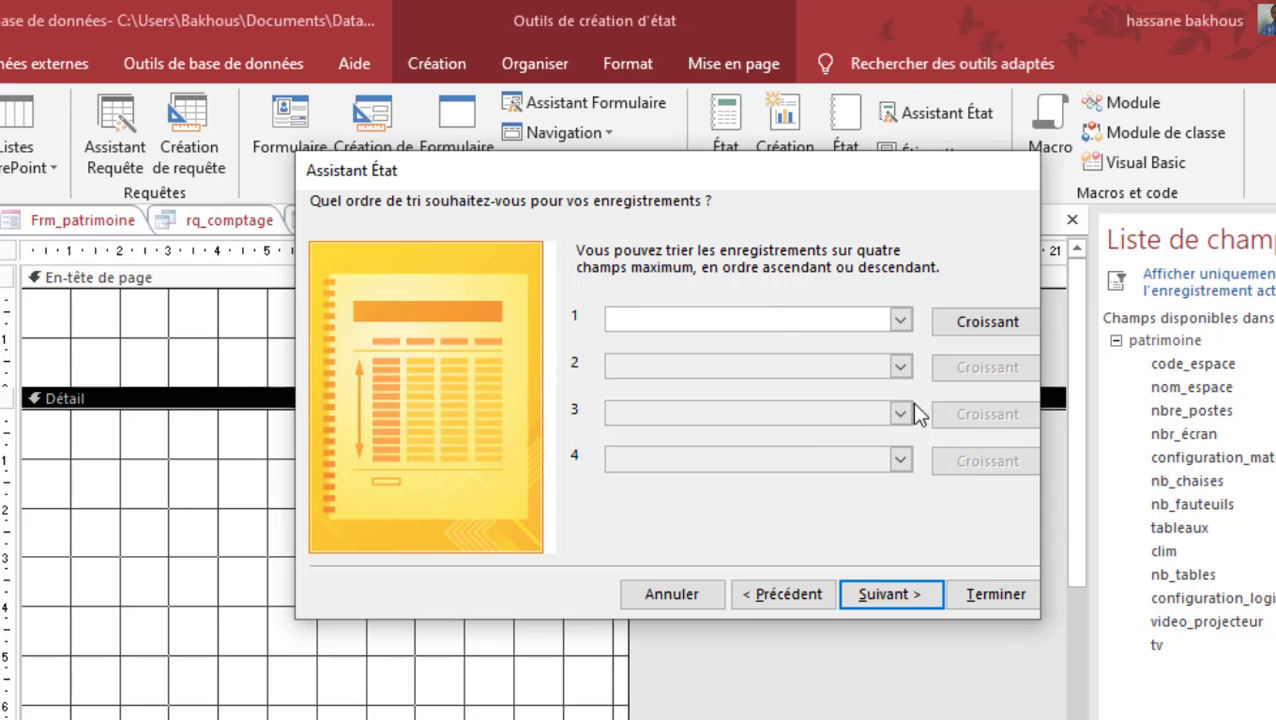
left_click(895, 594)
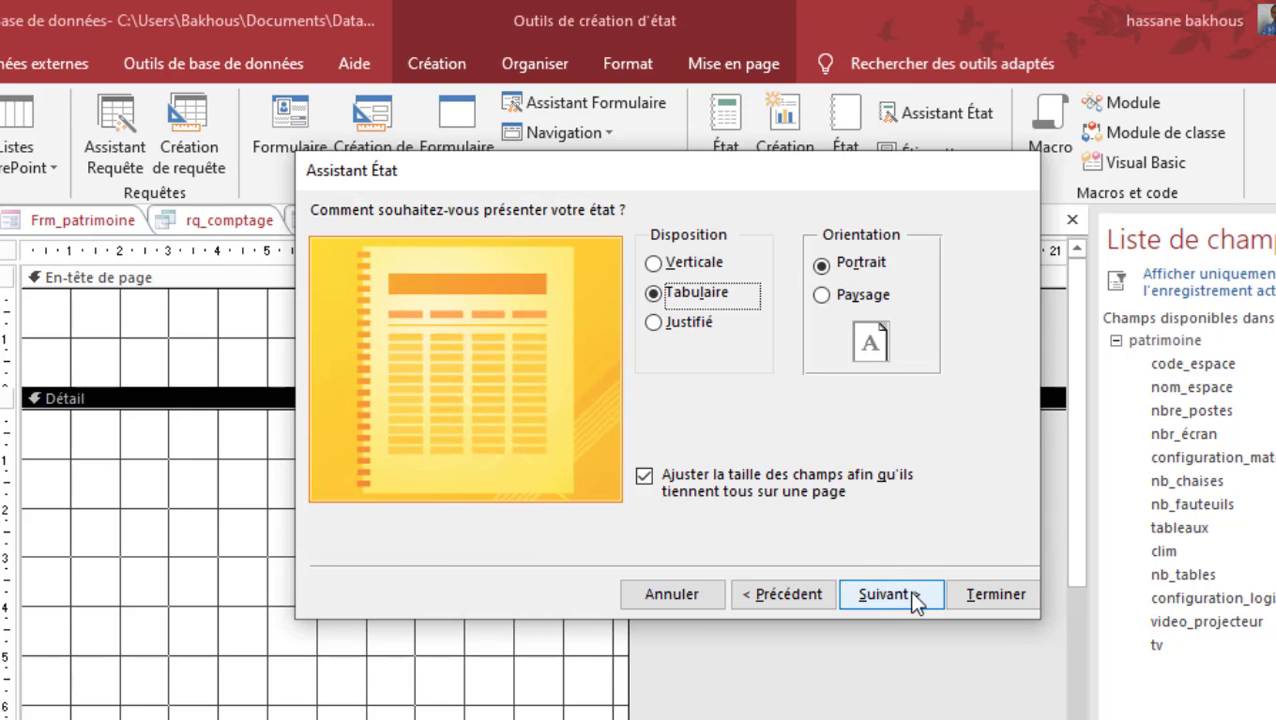
left_click(910, 600)
left_click(991, 597)
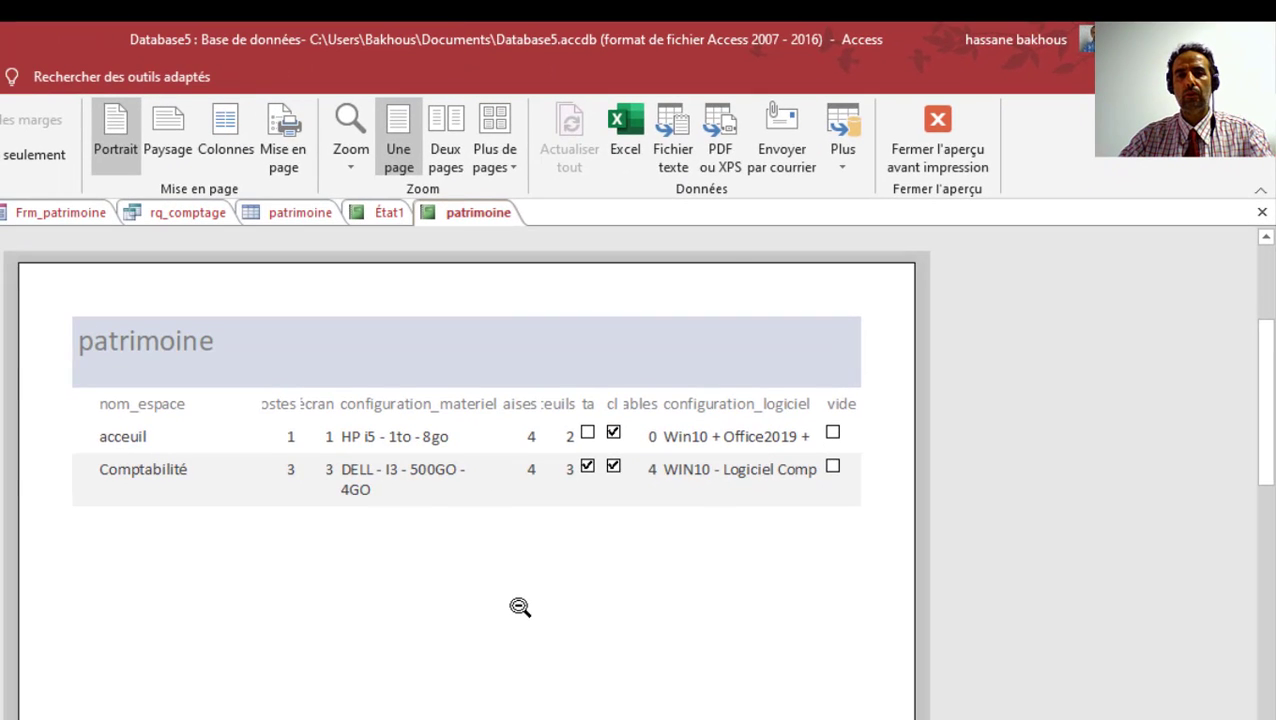
Switch the patrimoine report to design view and set its page orientation to Paysage
right_click(520, 607)
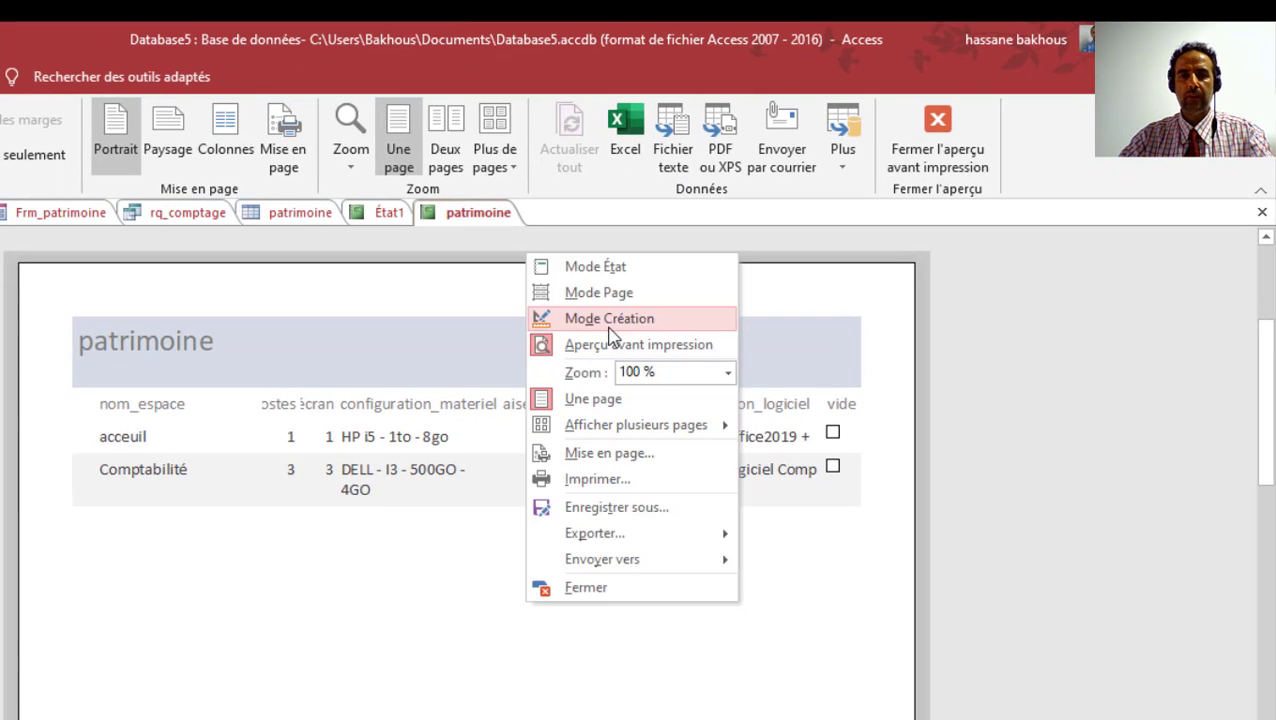
left_click(610, 320)
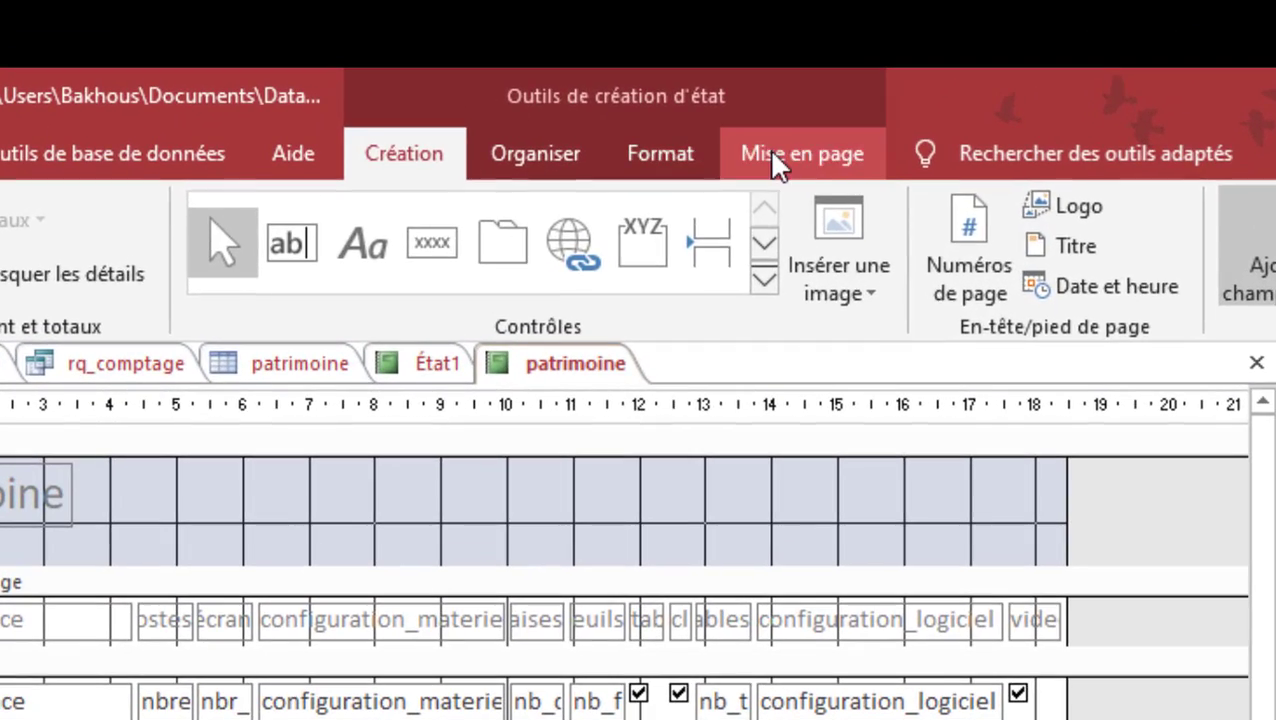
left_click(774, 160)
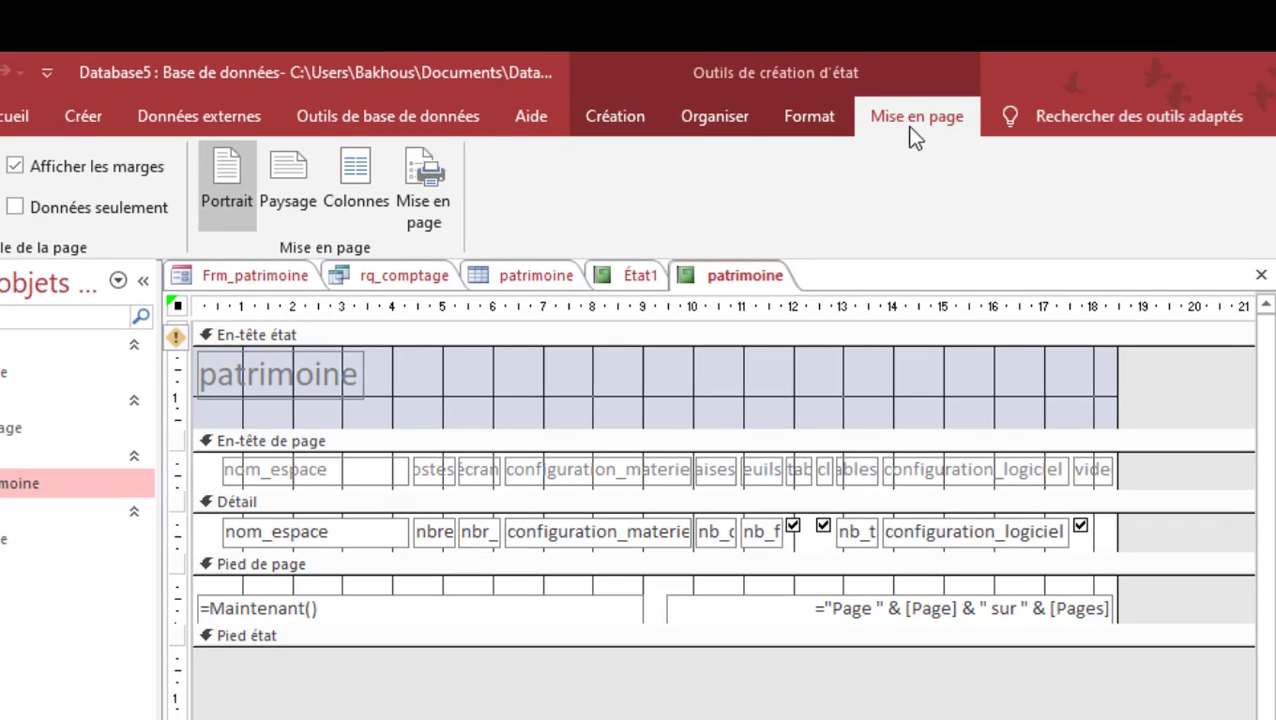
left_click(278, 173)
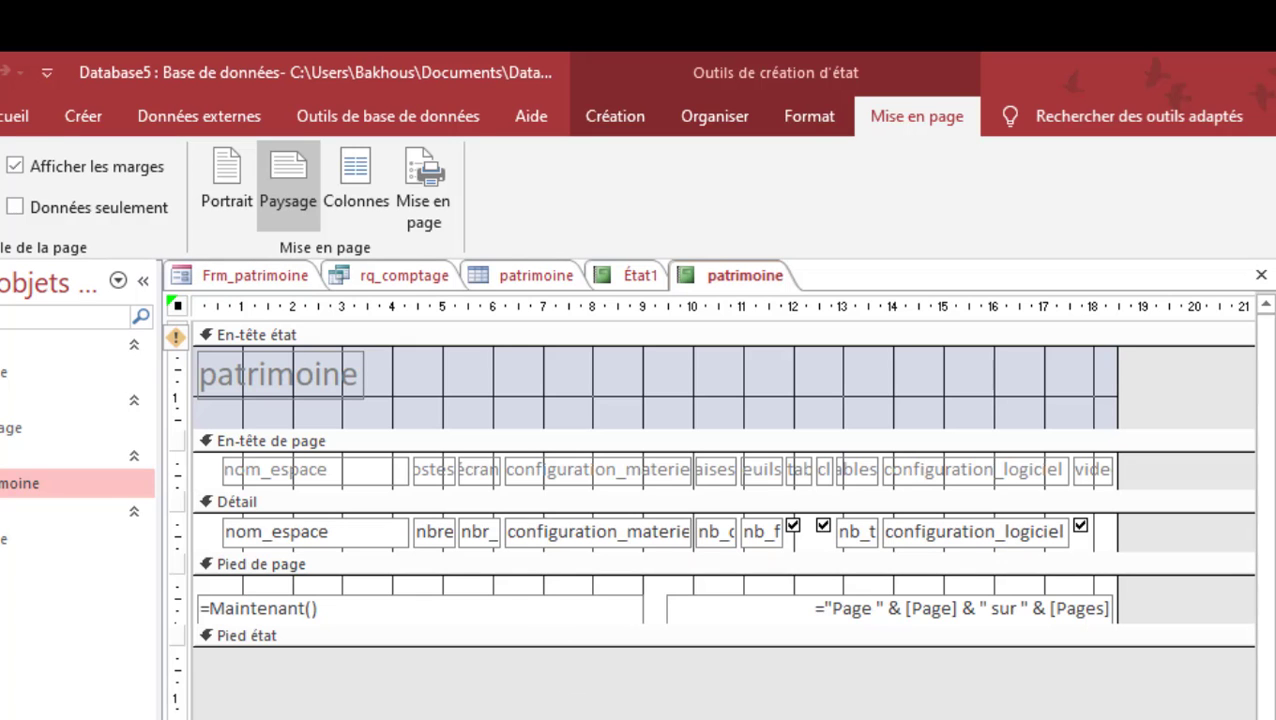
Check the patrimoine report in print preview, and return to its design view
left_click(14, 116)
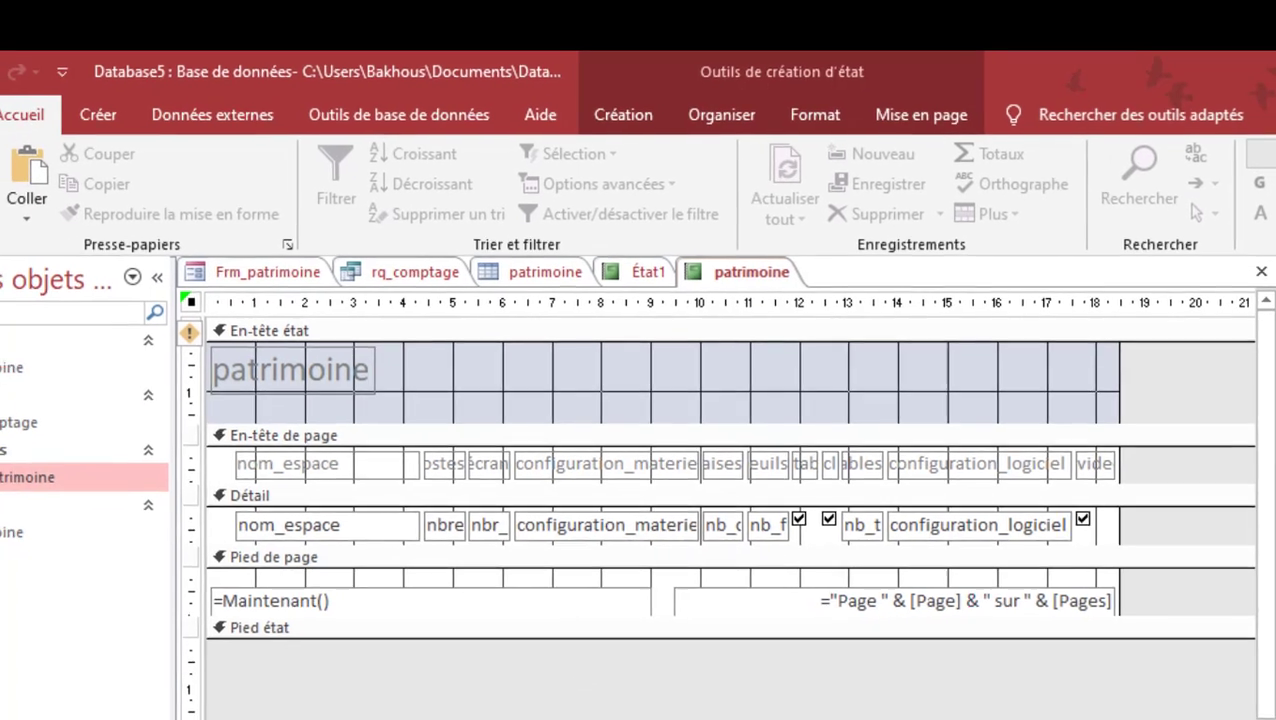
left_click(0, 195)
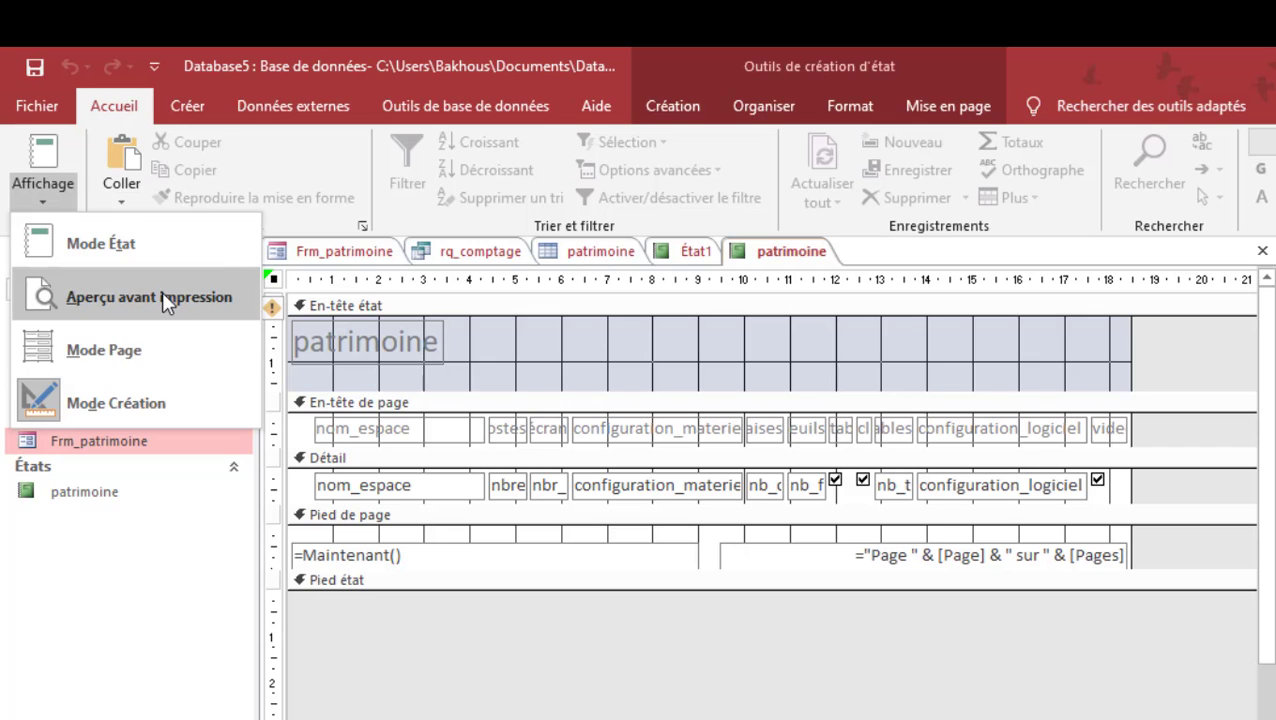
left_click(161, 293)
left_click(1113, 666)
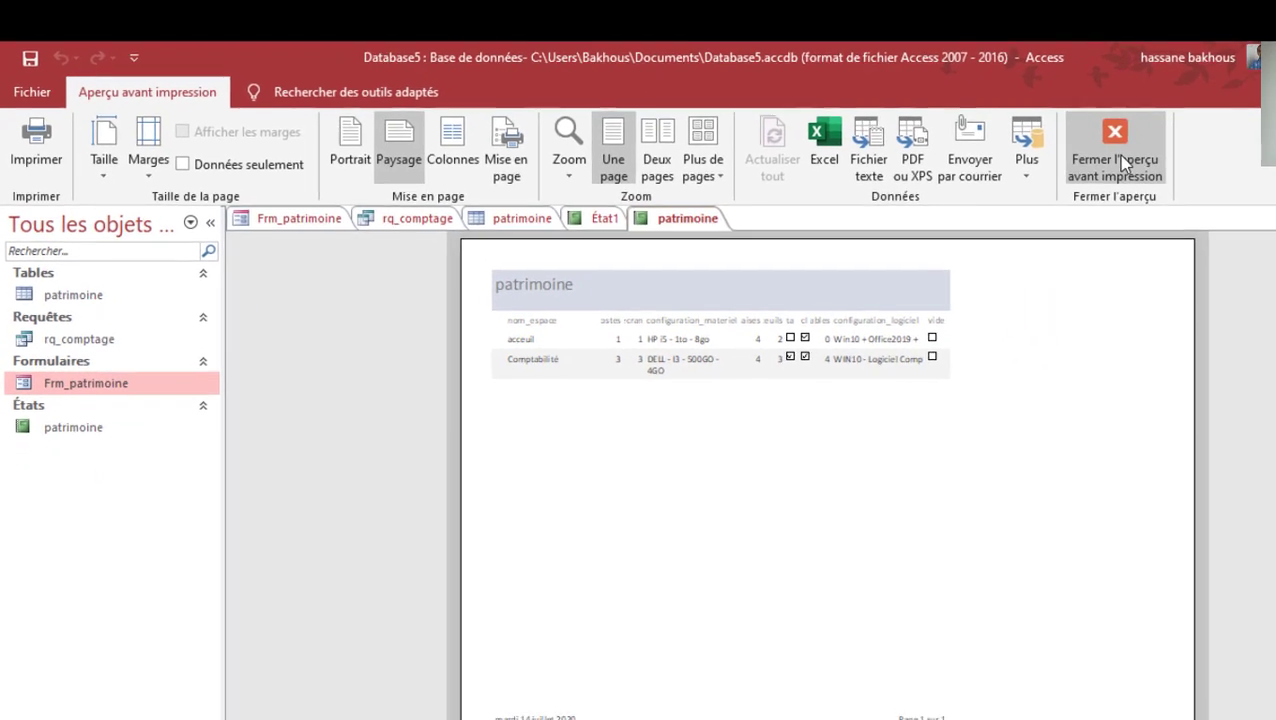
left_click(1252, 185)
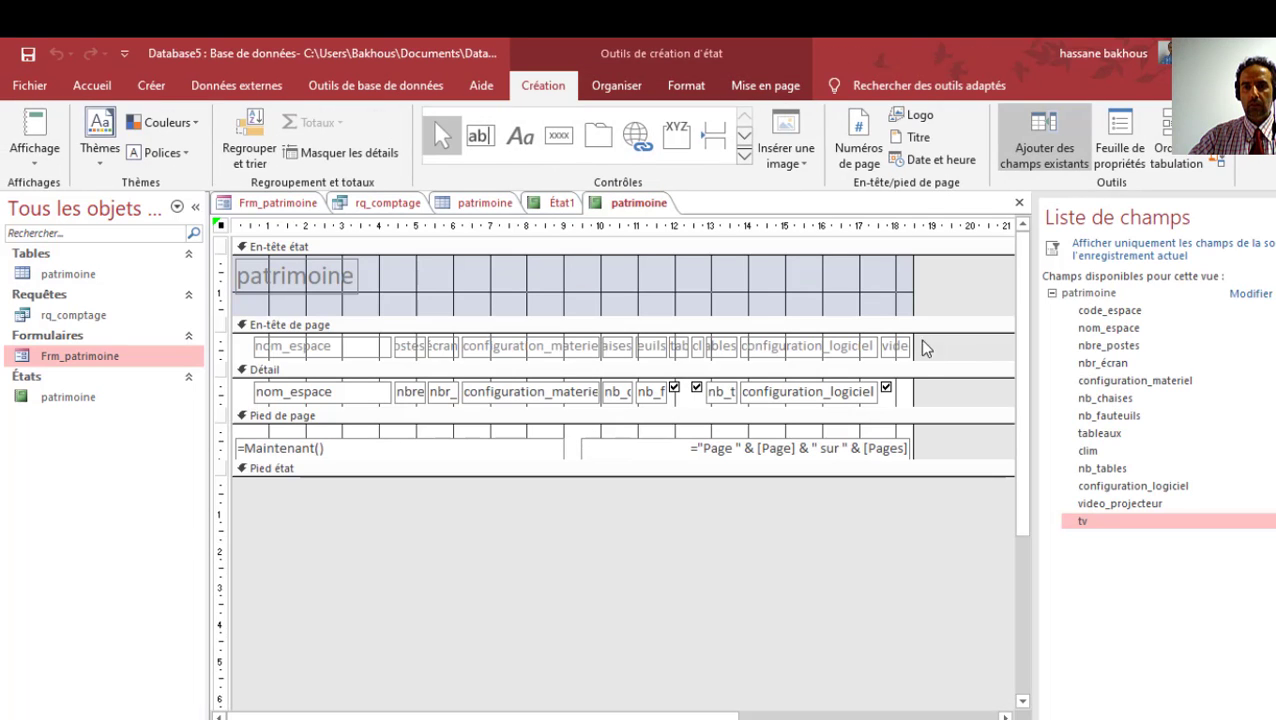
Widen the patrimoine report, enlarge and shift the video_projecteur header label, and move its check box in Détail beneath it
left_click_drag(913, 309, 1031, 299)
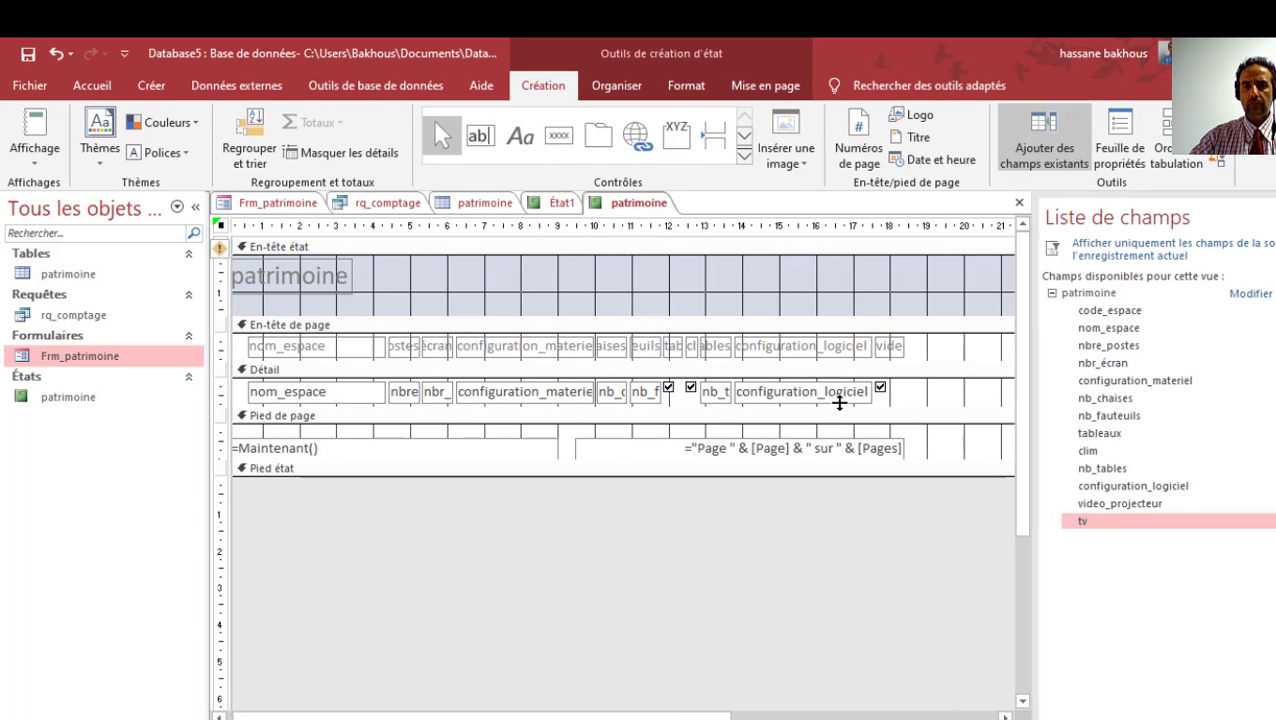
left_click(932, 337)
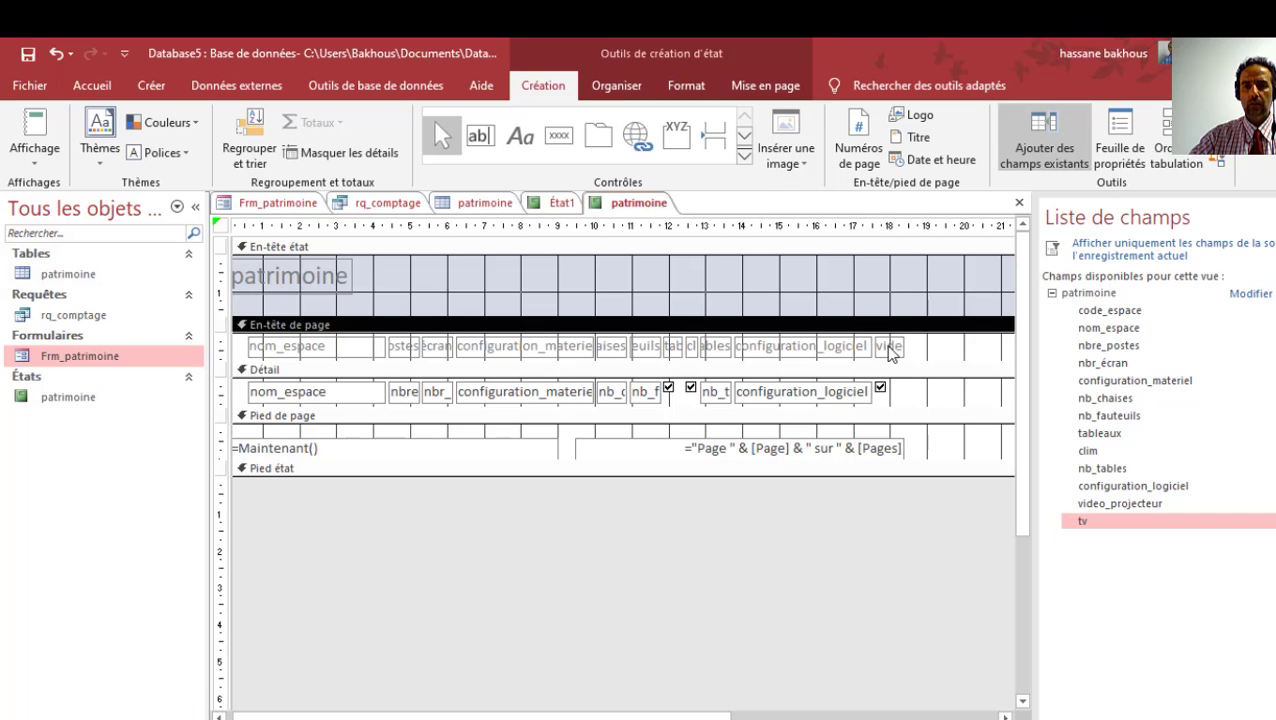
left_click(890, 350)
left_click_drag(903, 346, 921, 347)
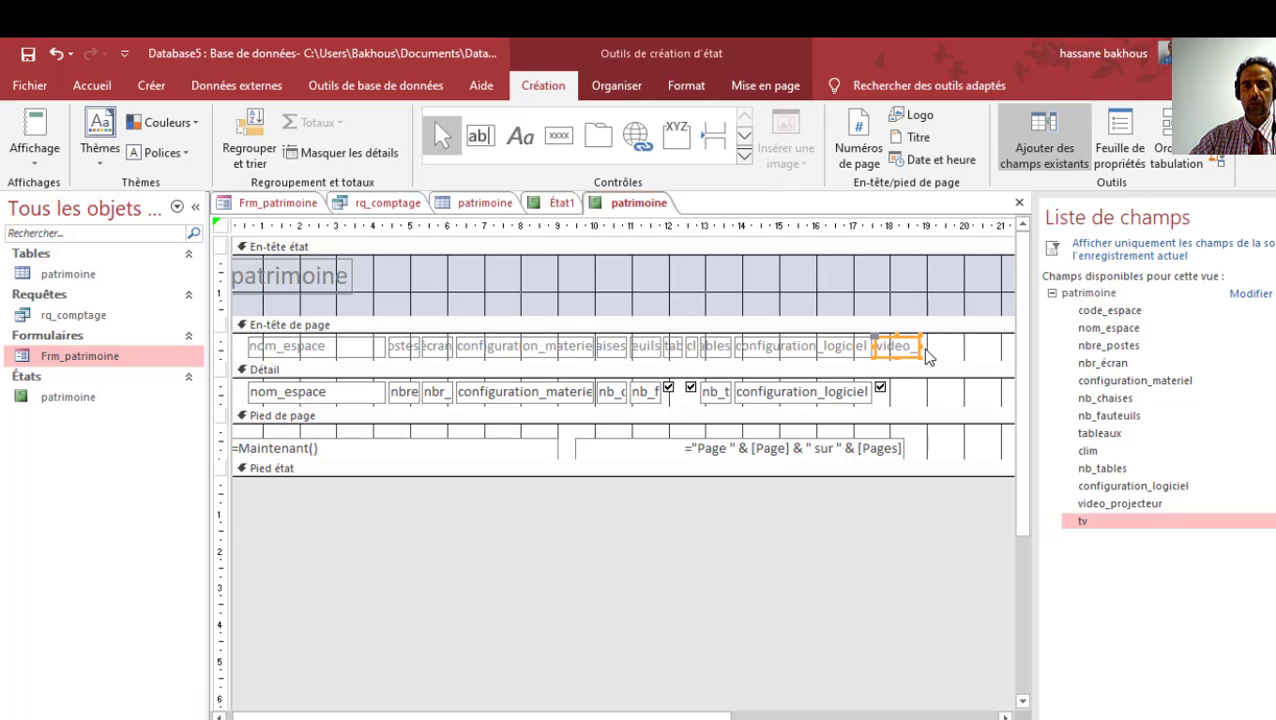
left_click_drag(919, 346, 960, 345)
left_click_drag(905, 414, 957, 350)
left_click_drag(916, 398, 952, 398)
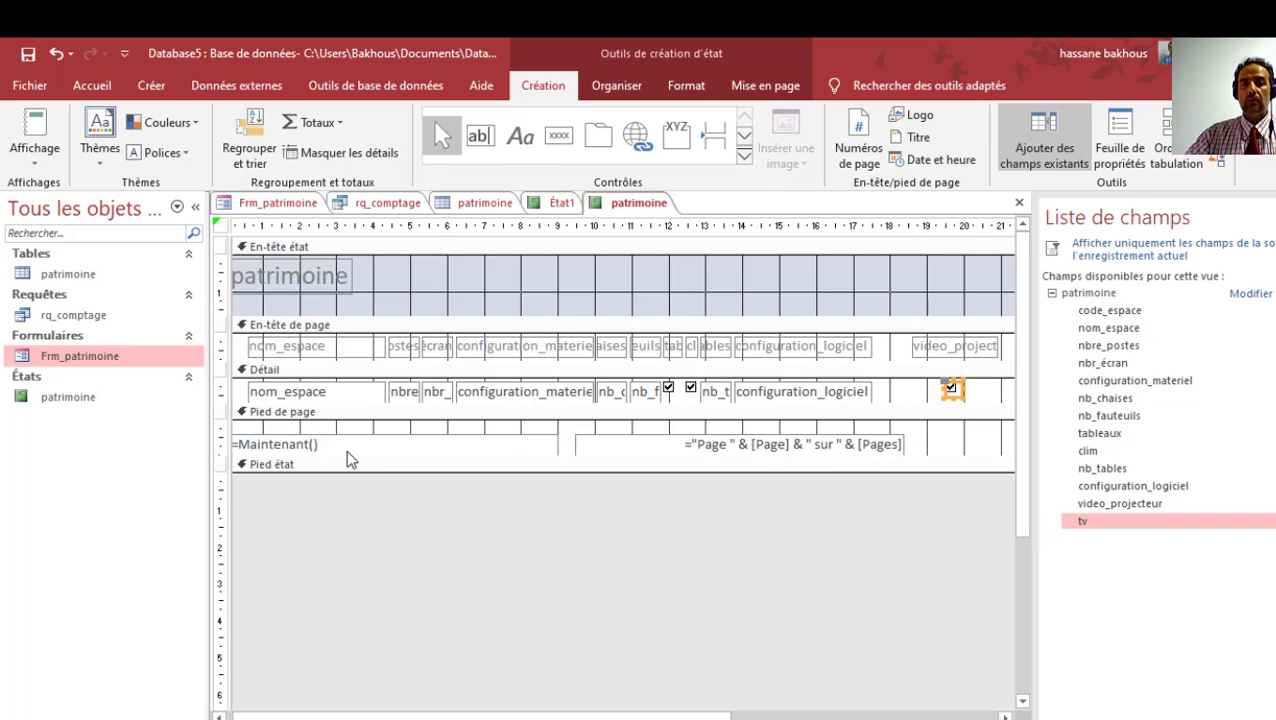
Close the patrimoine report and limit État1's field list to the current record source's fields
left_click(1020, 205)
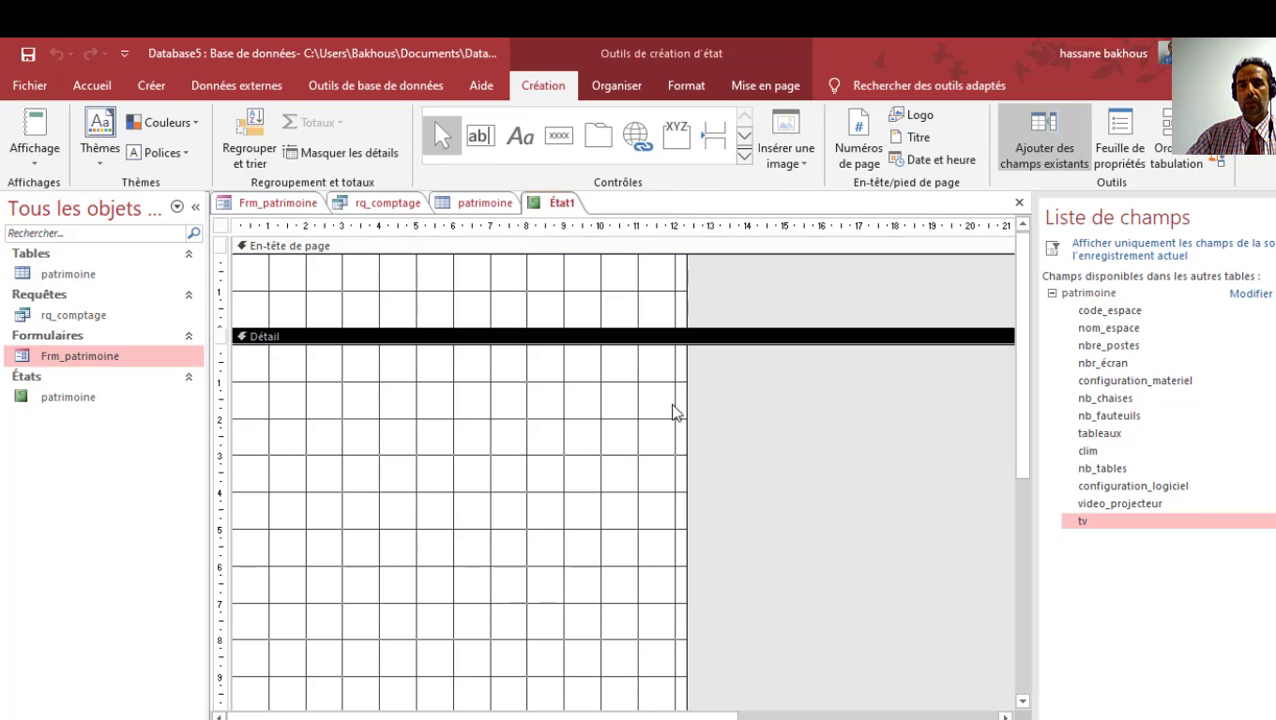
left_click(1053, 294)
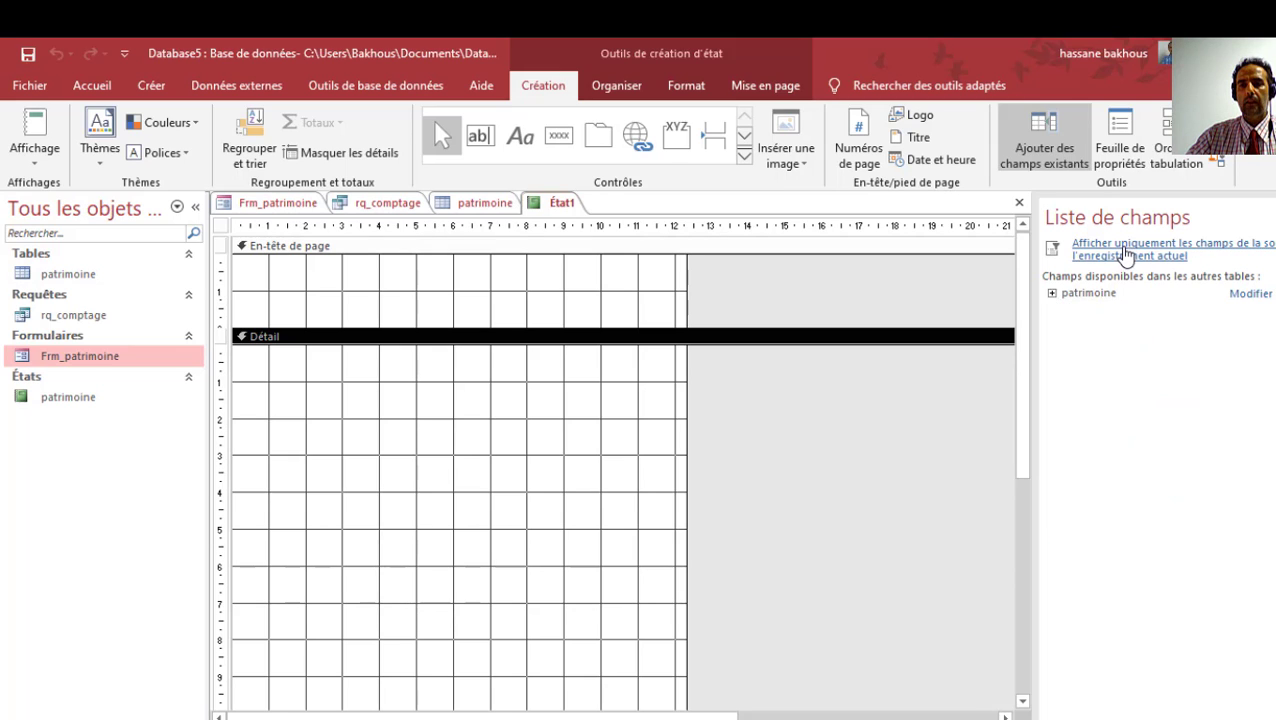
left_click(1127, 254)
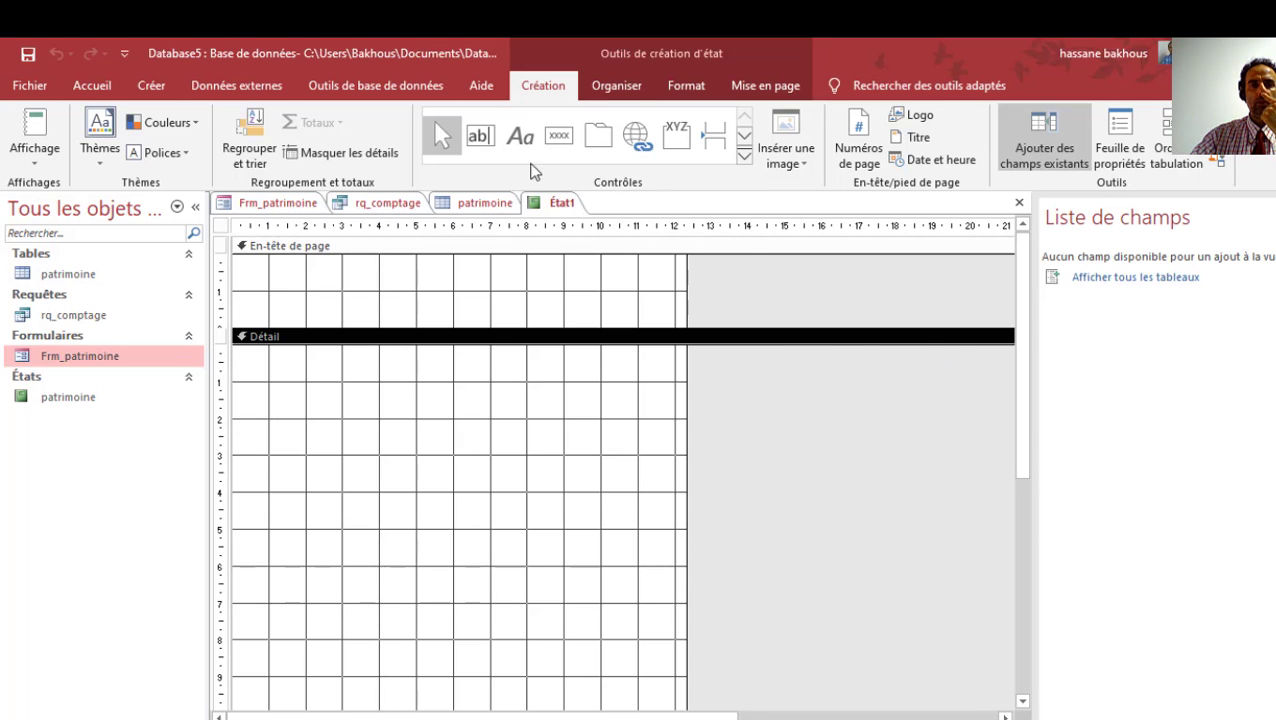
Start a new report with the Report Wizard, based on the rq_comptage query and including all its fields
left_click(466, 204)
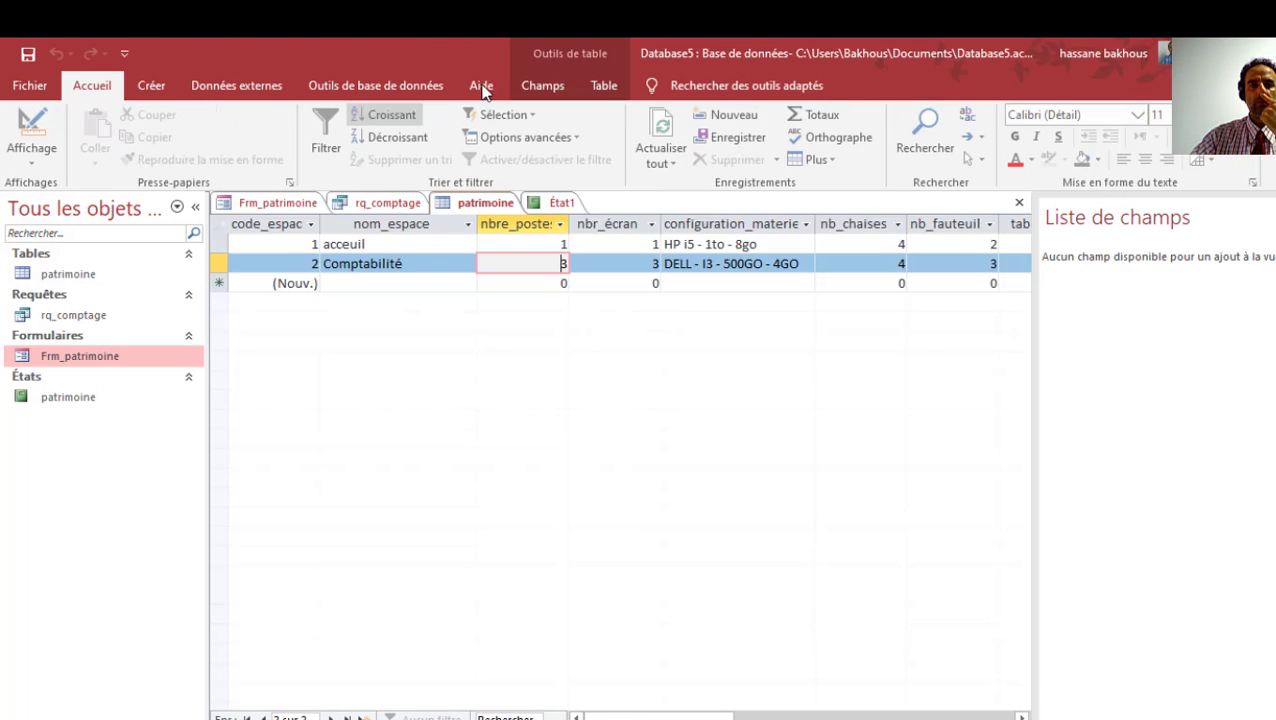
left_click(151, 85)
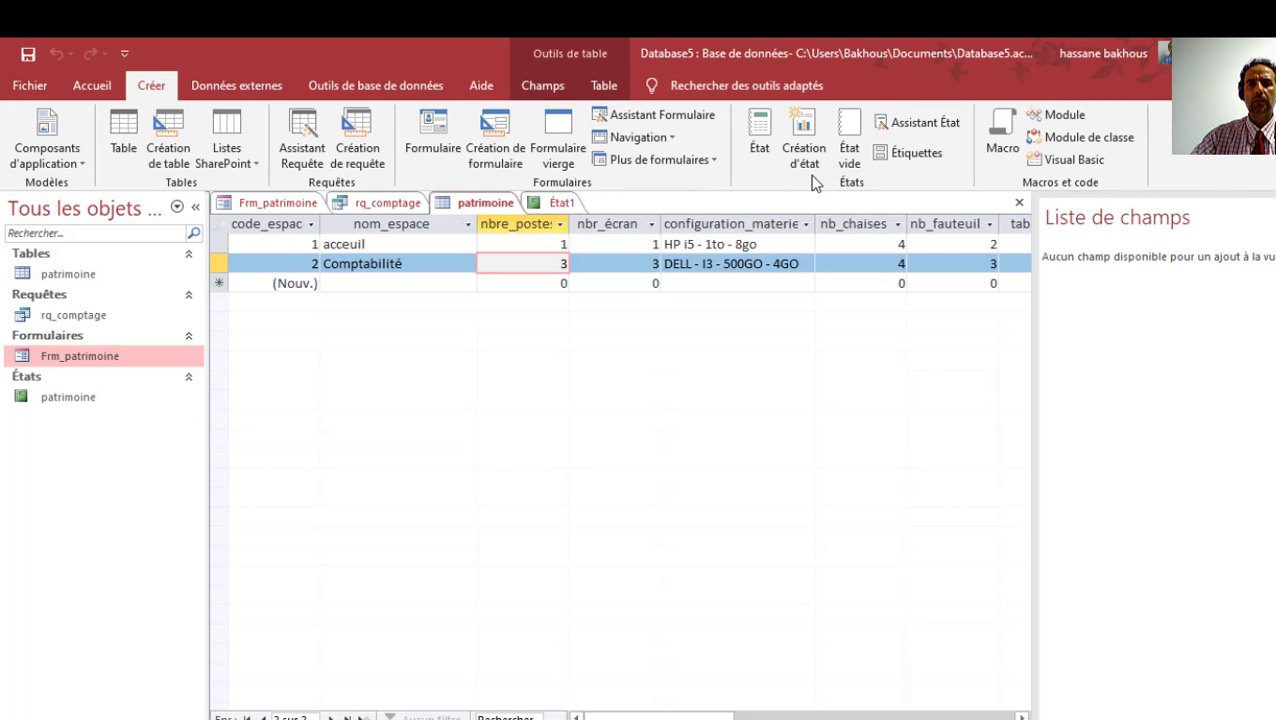
left_click(910, 125)
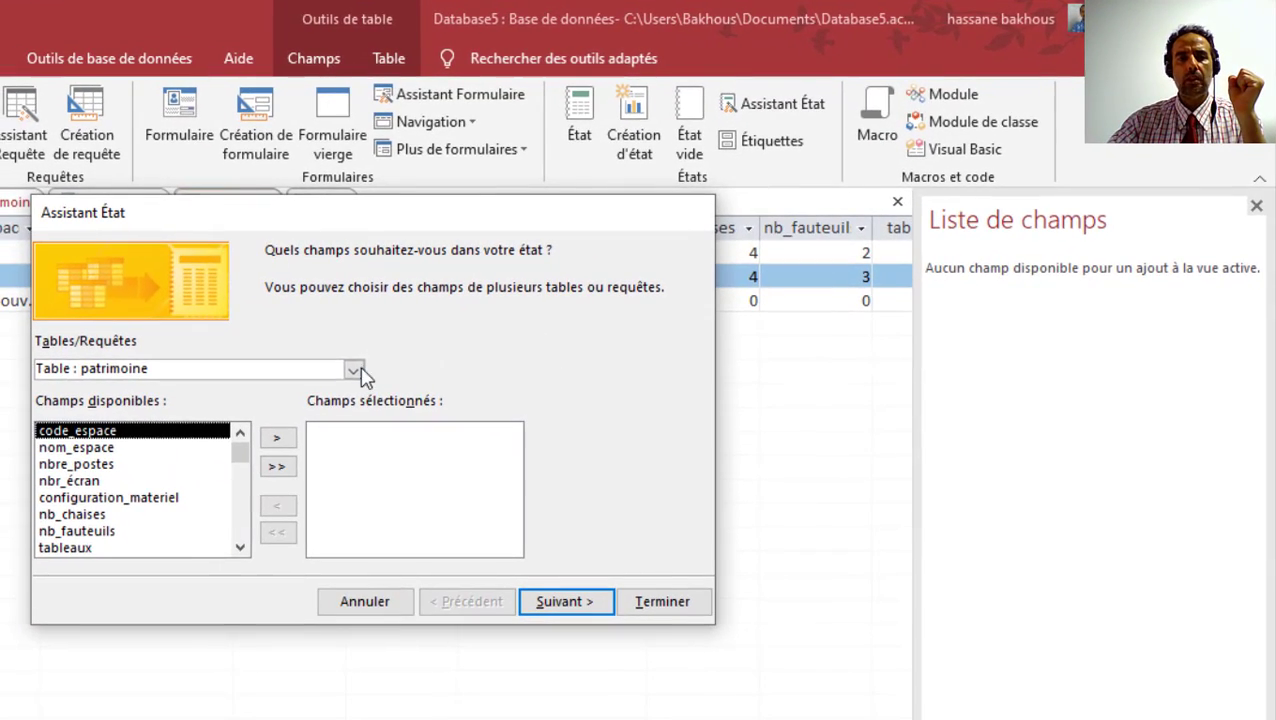
left_click(355, 372)
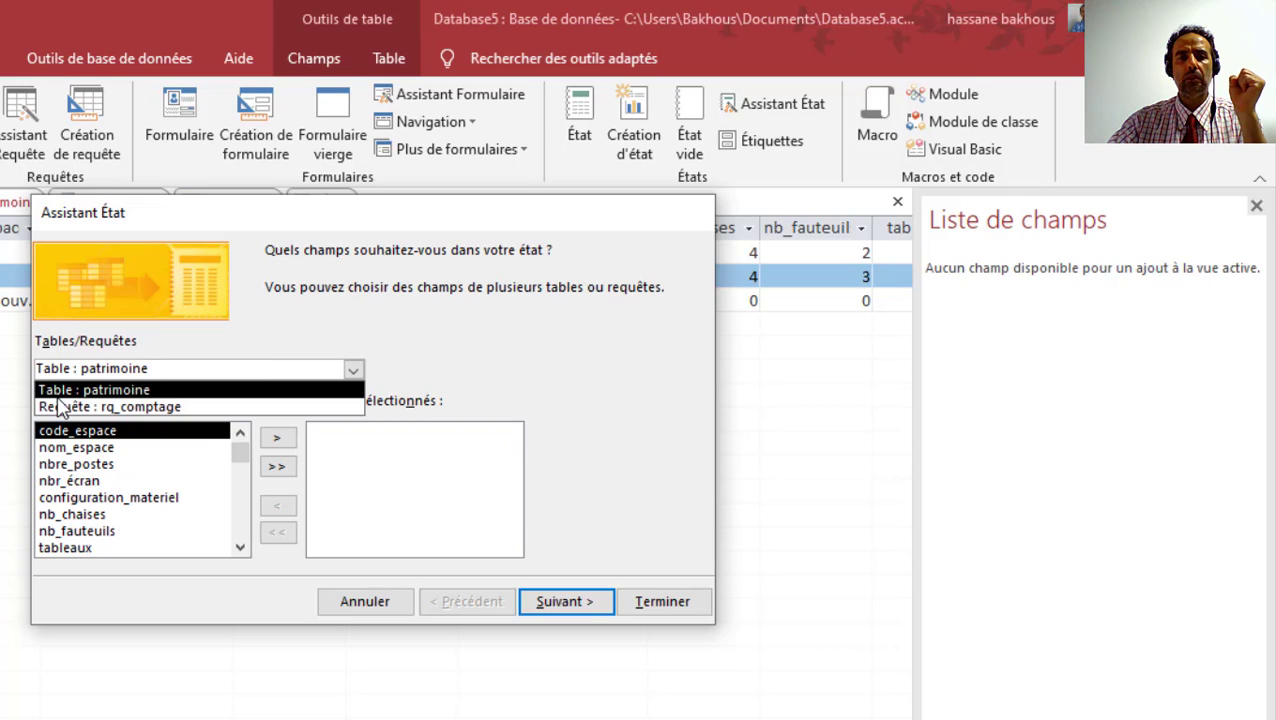
left_click(155, 408)
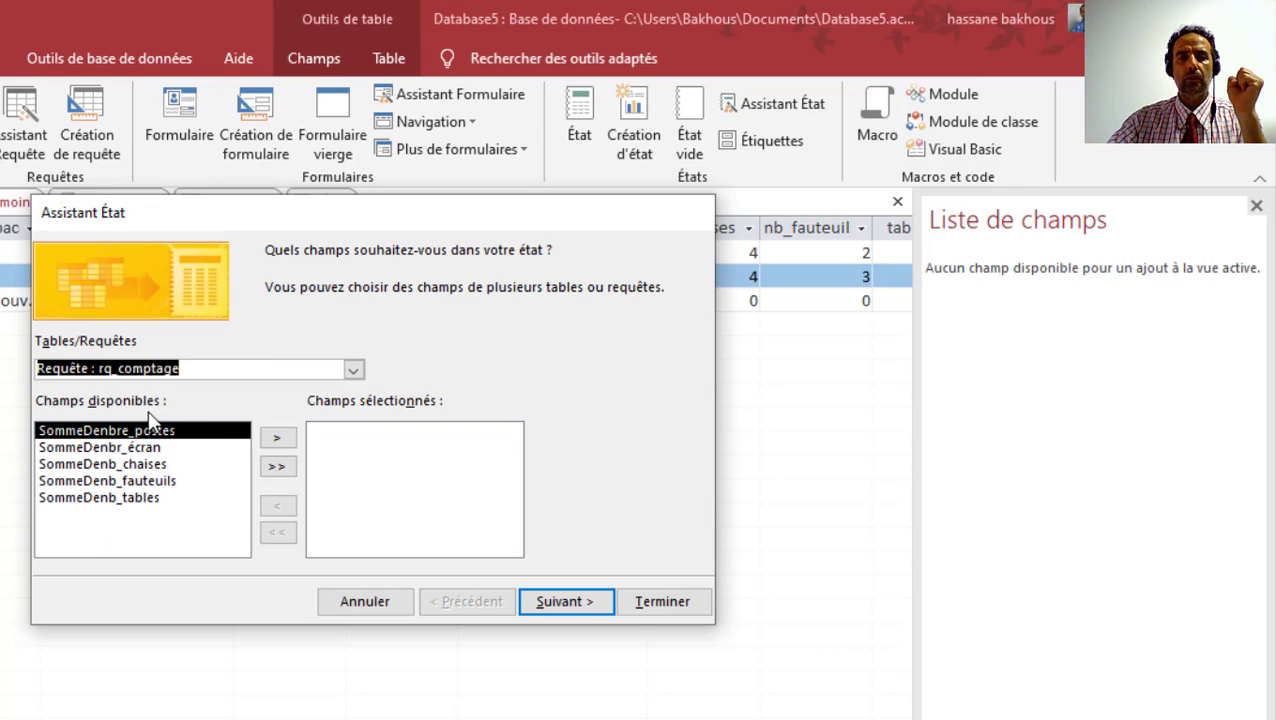
left_click(279, 468)
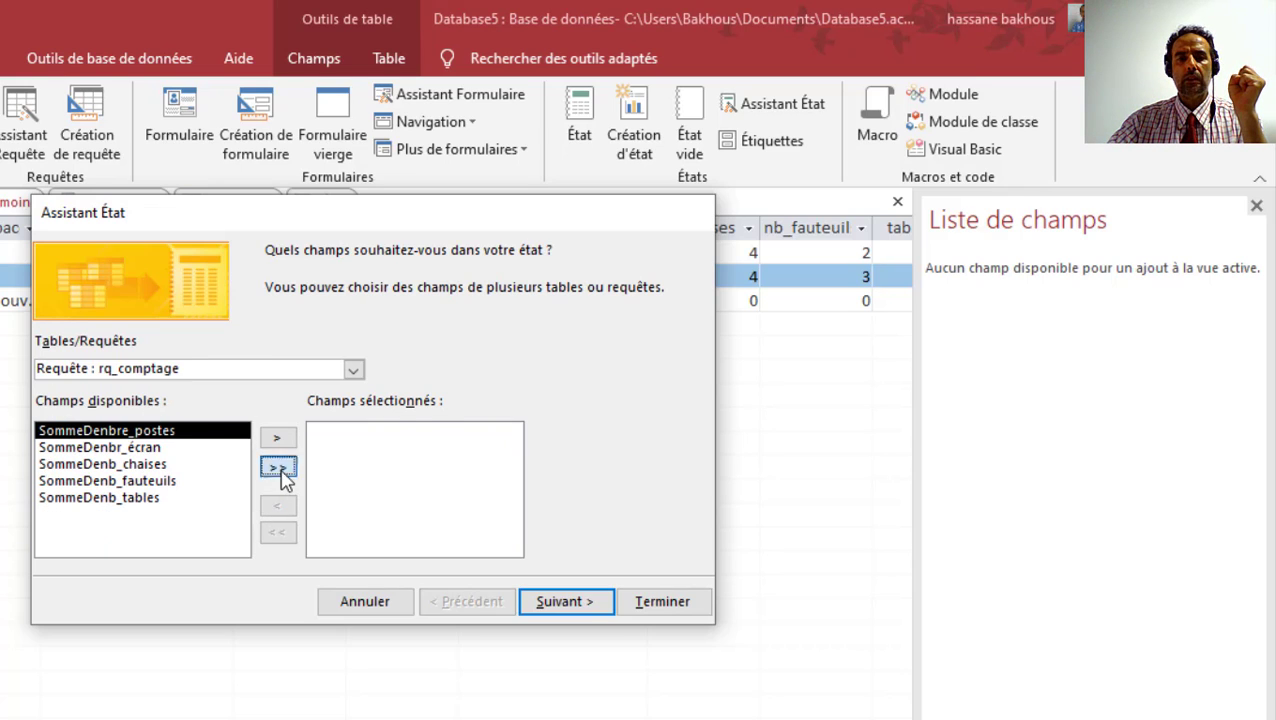
Finish the wizard without grouping or sorting, using the Verticale layout in Portrait, the title rq_comptage and the report preview option
left_click(564, 601)
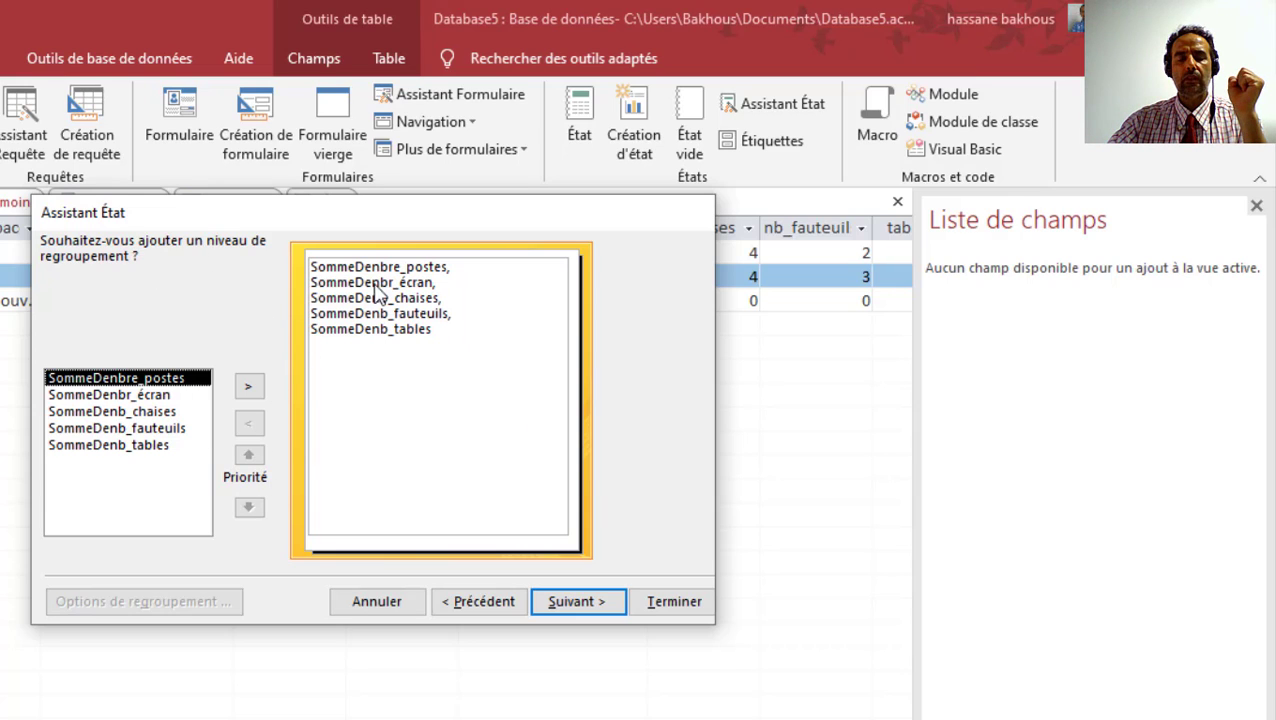
left_click(588, 612)
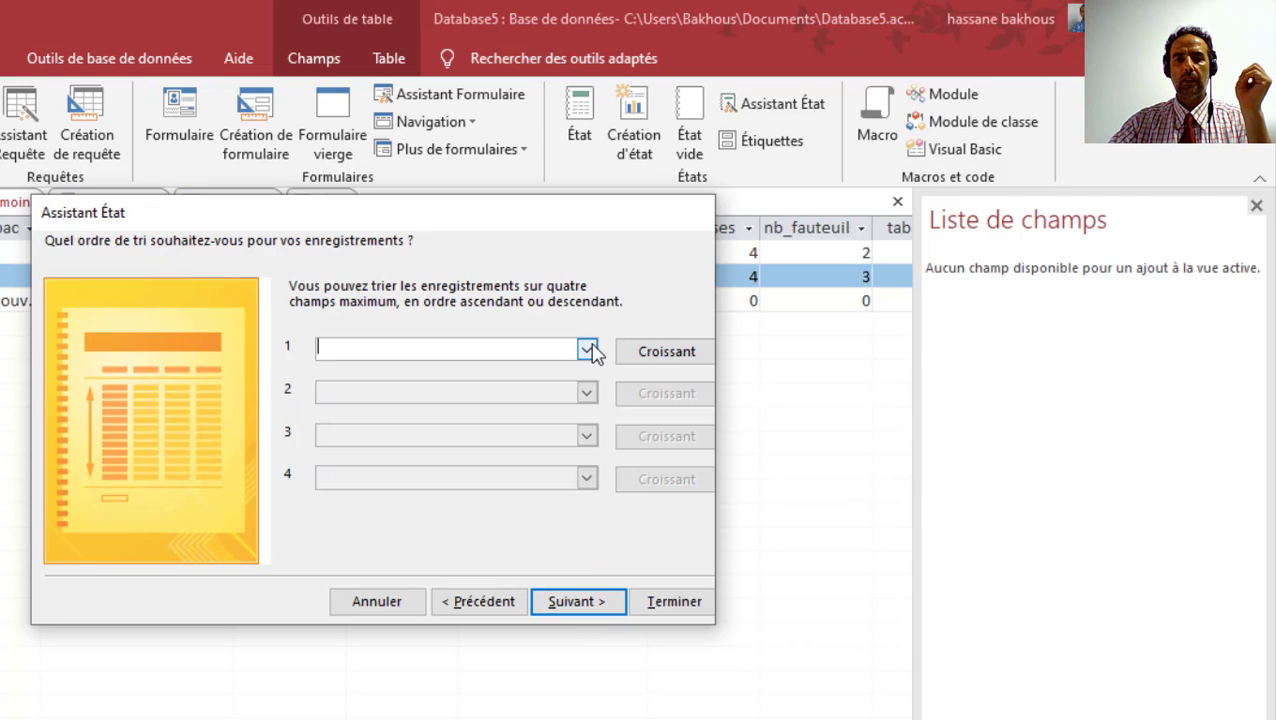
left_click(595, 606)
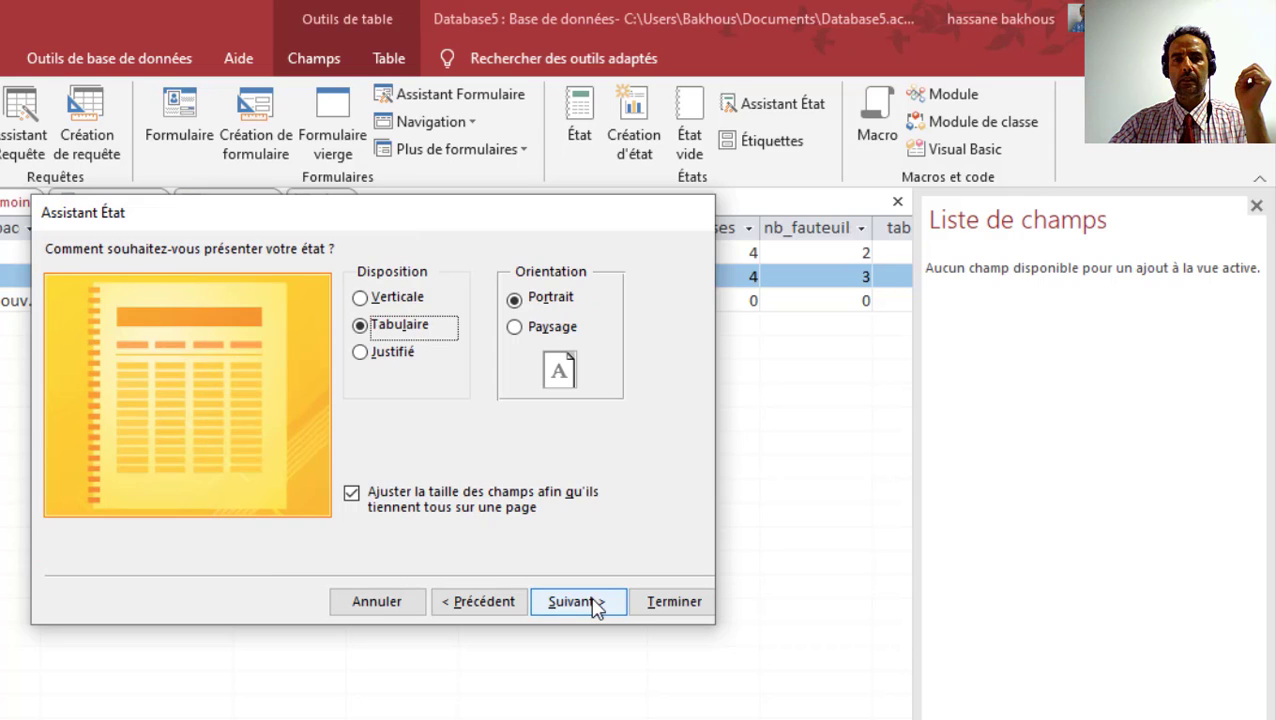
left_click(405, 302)
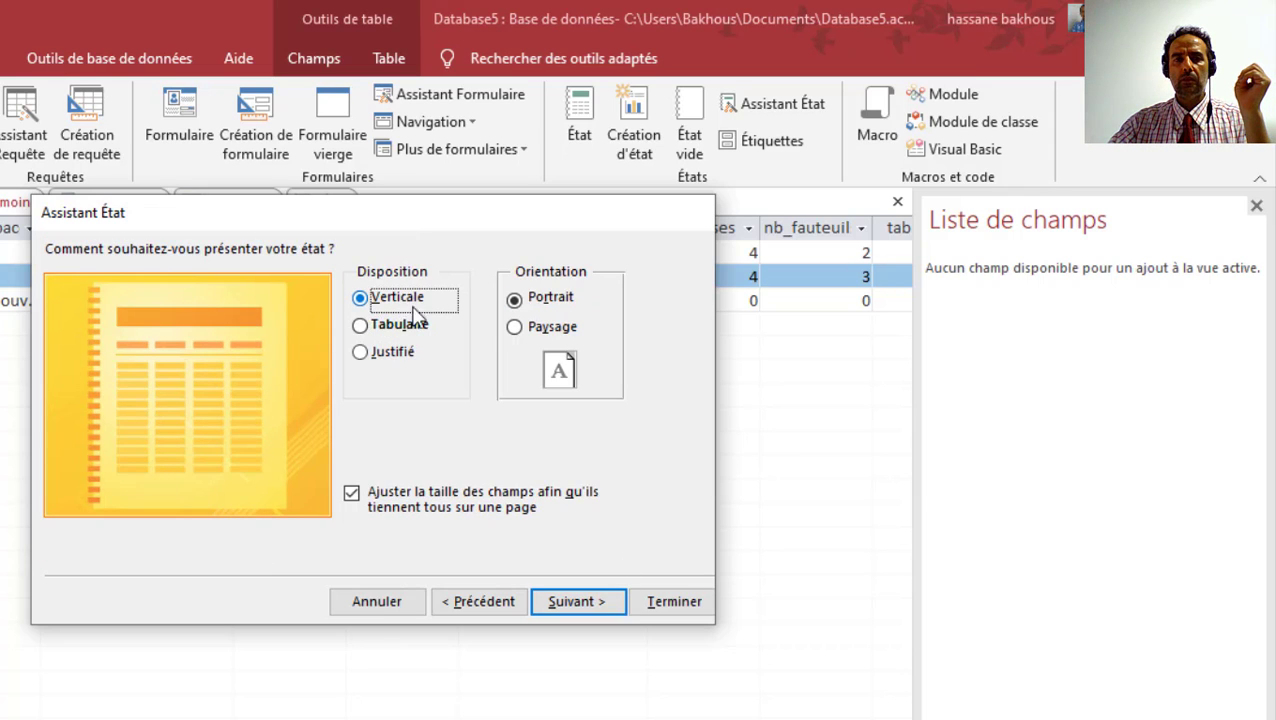
left_click(418, 328)
left_click(410, 352)
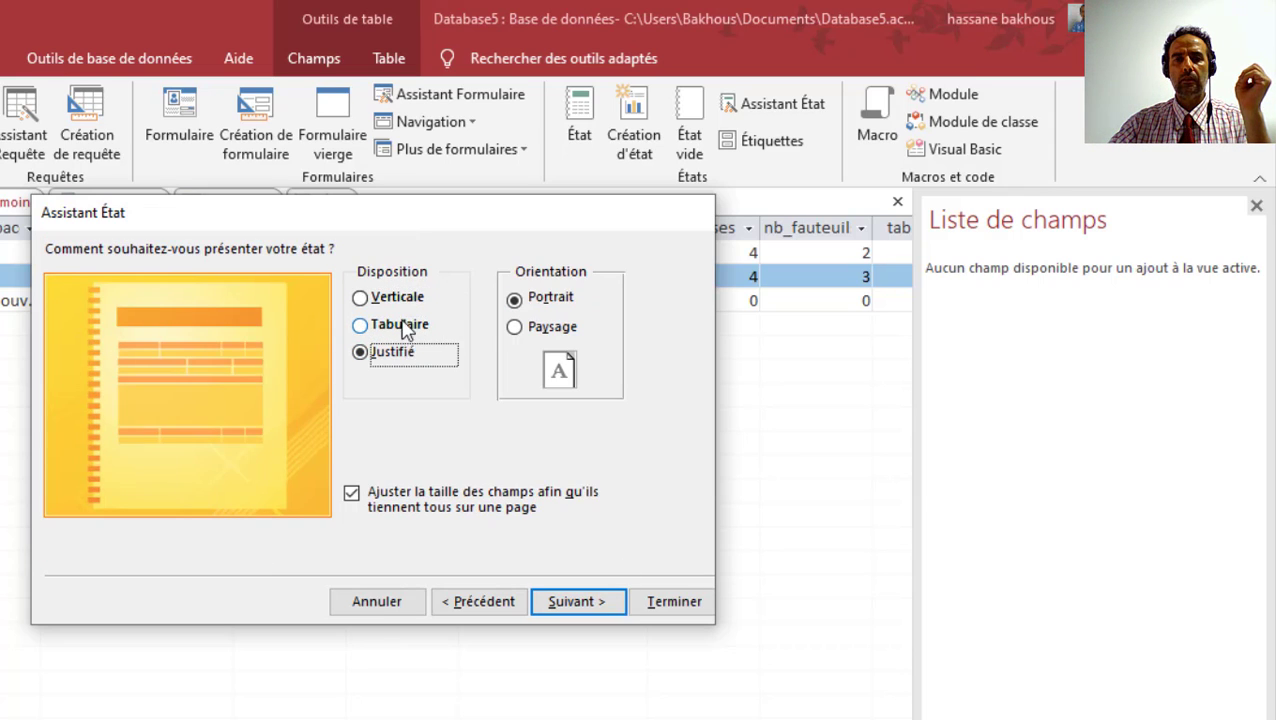
left_click(397, 298)
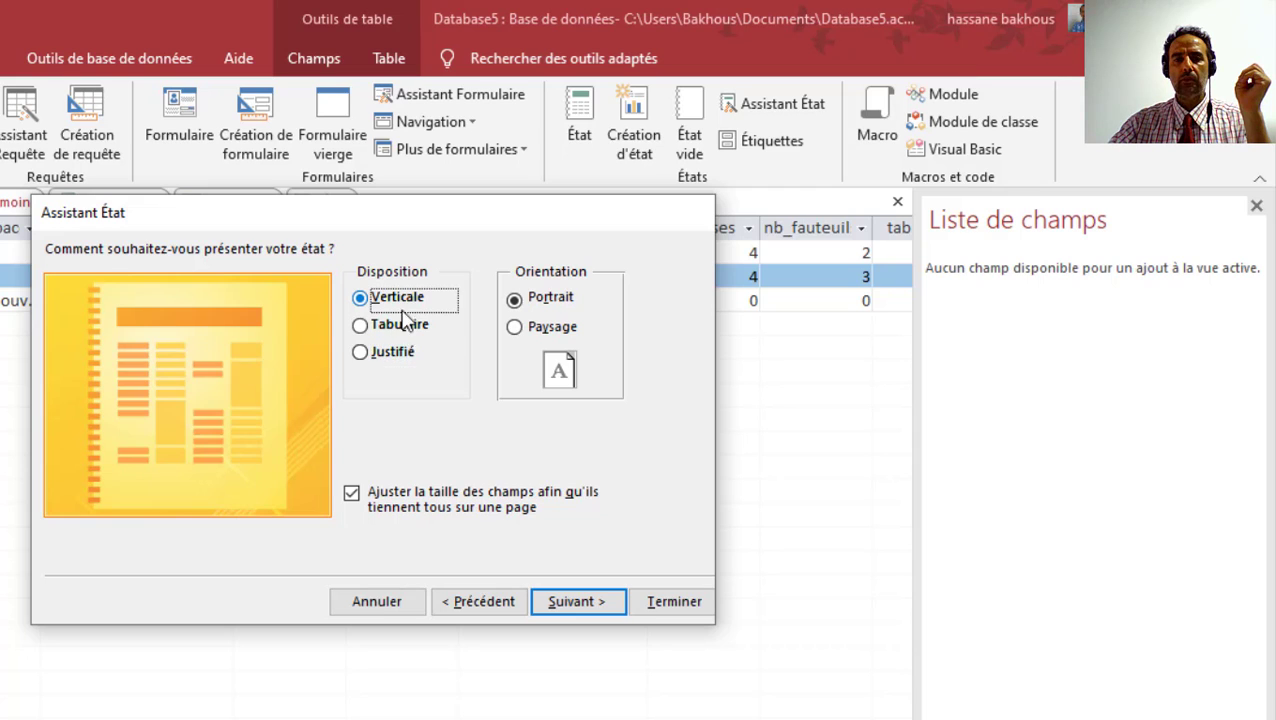
left_click(594, 603)
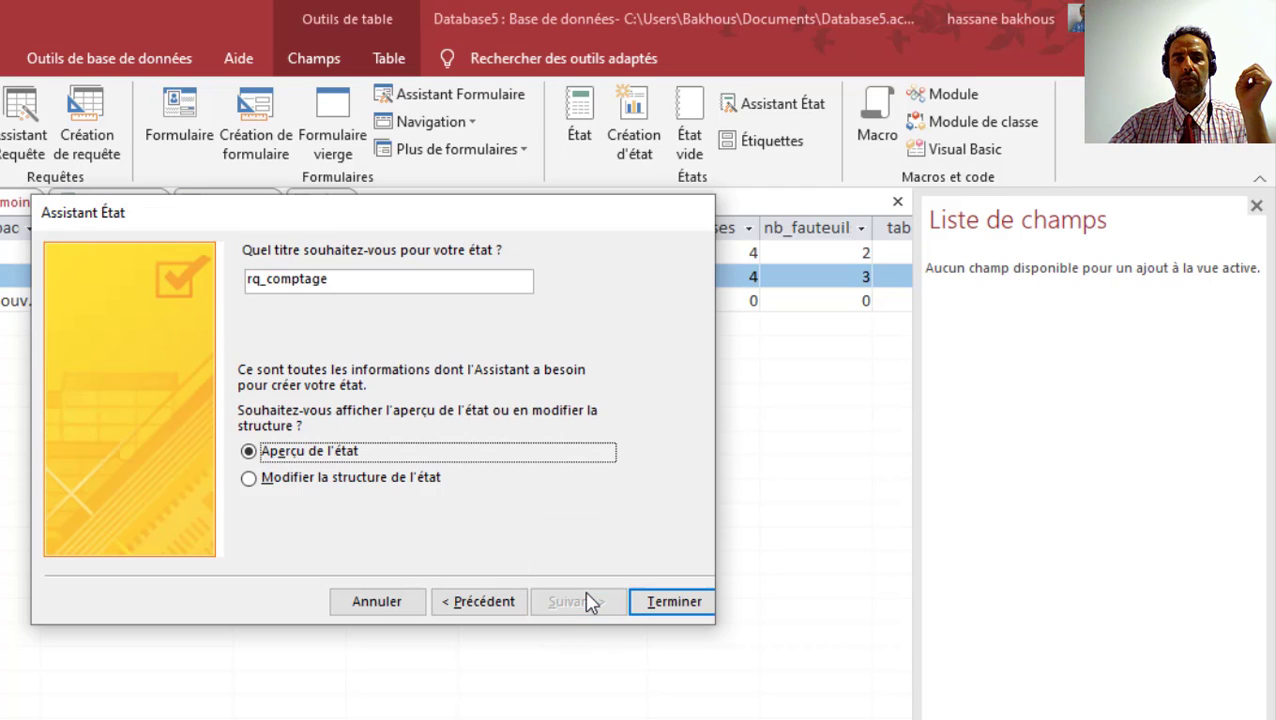
left_click(677, 610)
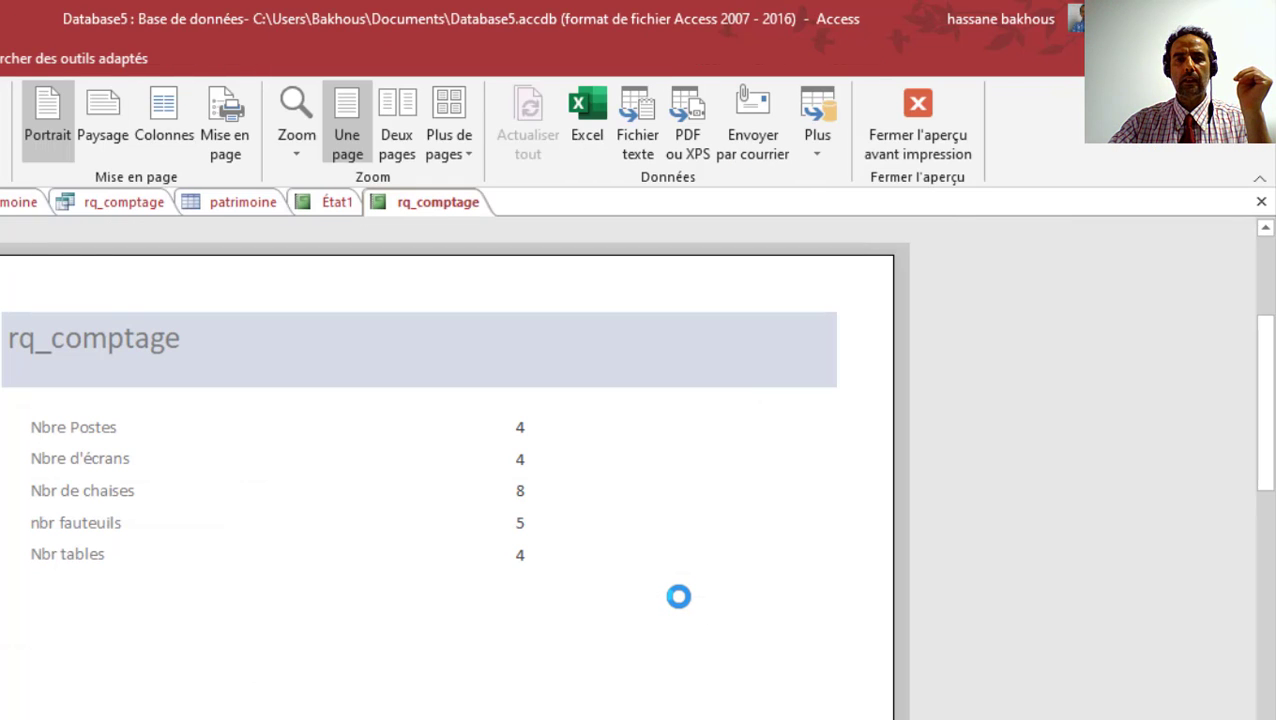
Examine the labels and totals of the rq_comptage report in print preview, and leave the preview for design view
left_click(2, 484)
left_click(449, 312)
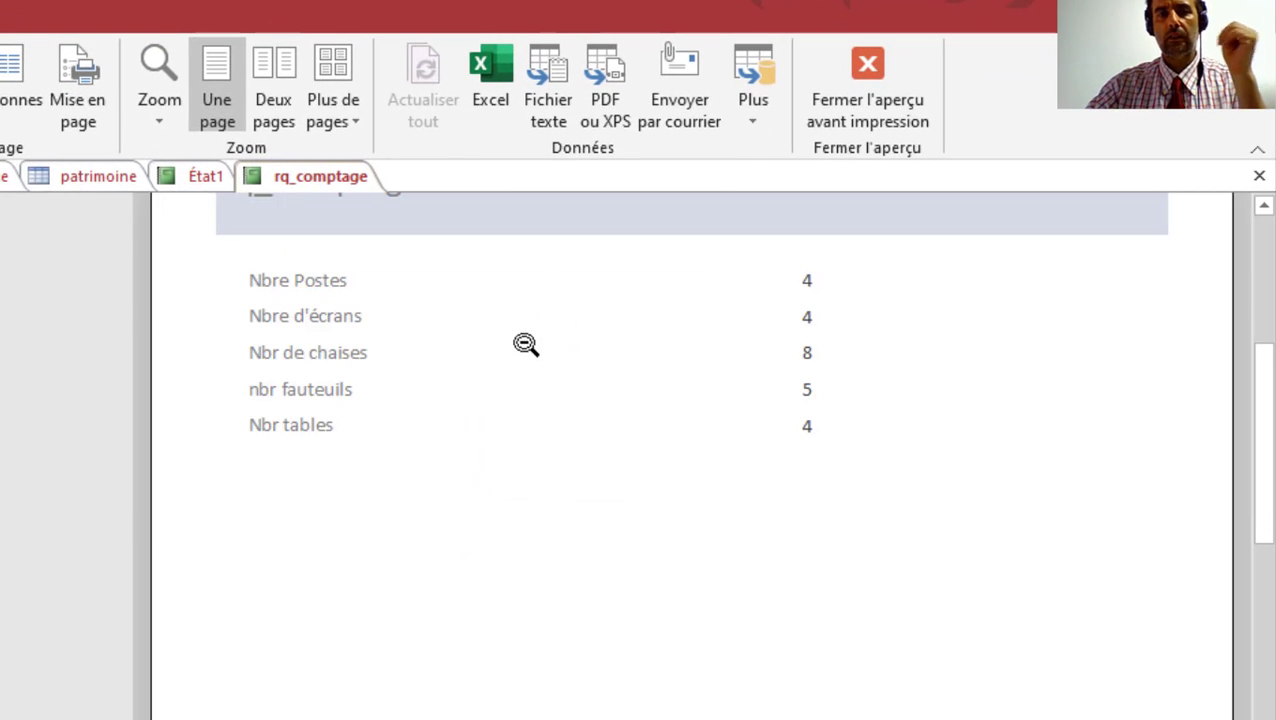
left_click(617, 340)
left_click(595, 296)
left_click(279, 290)
left_click(280, 289)
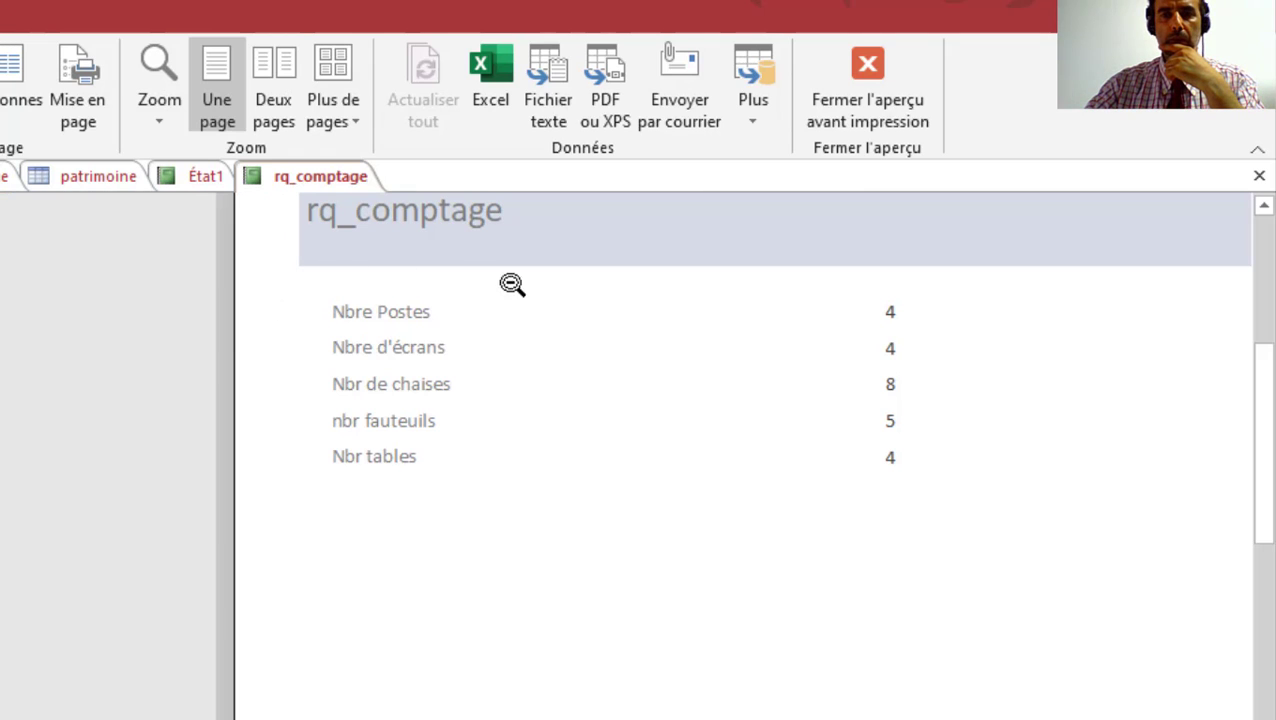
left_click(703, 434)
left_click(496, 324)
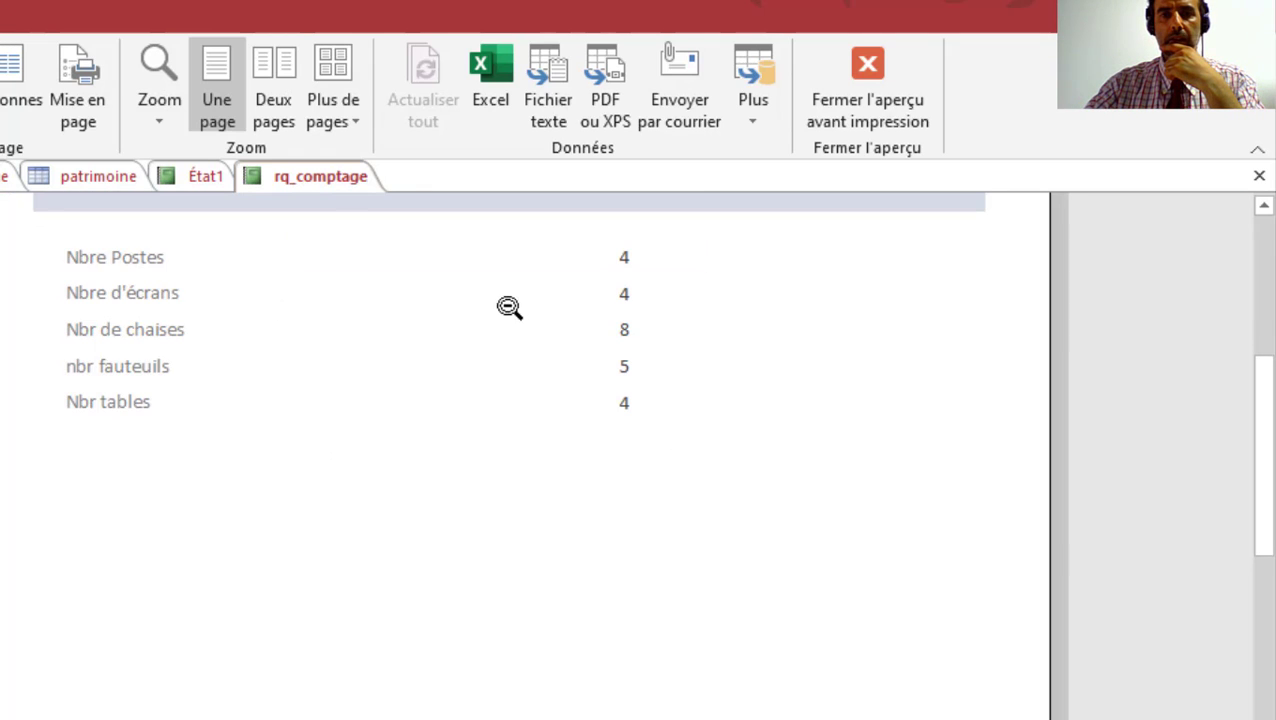
scroll(431, 446, "up", 1)
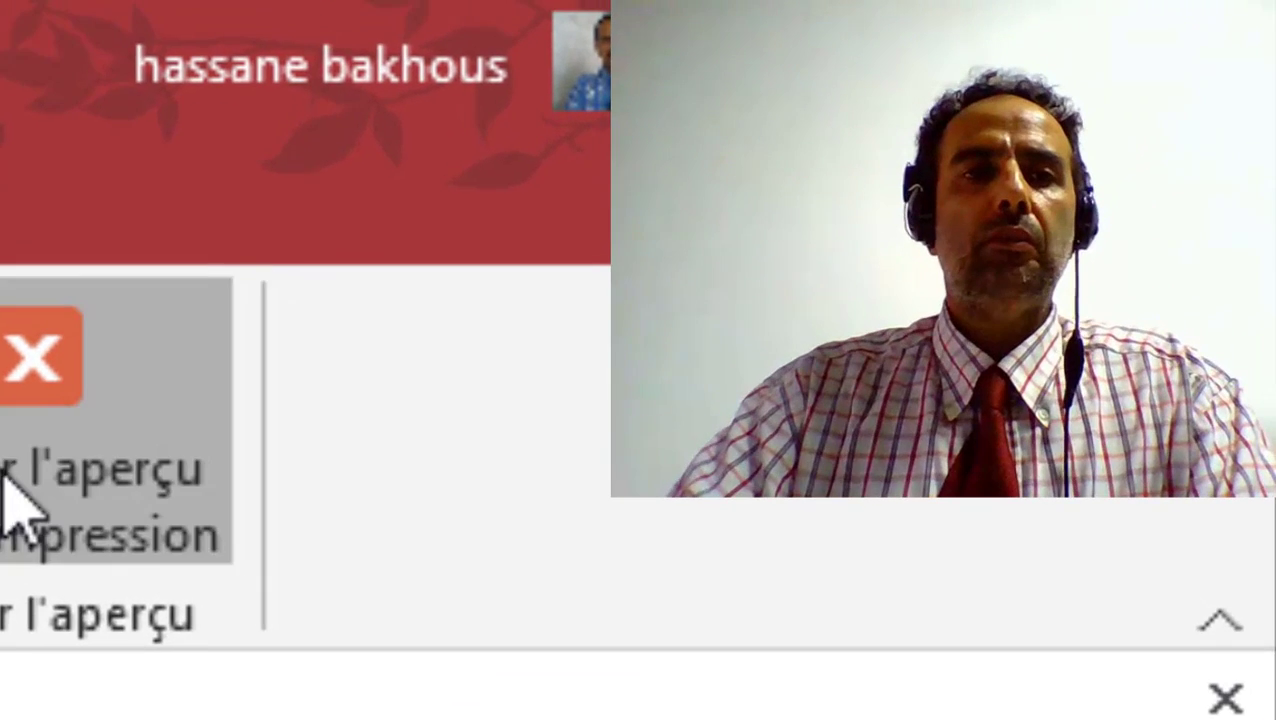
left_click(40, 420)
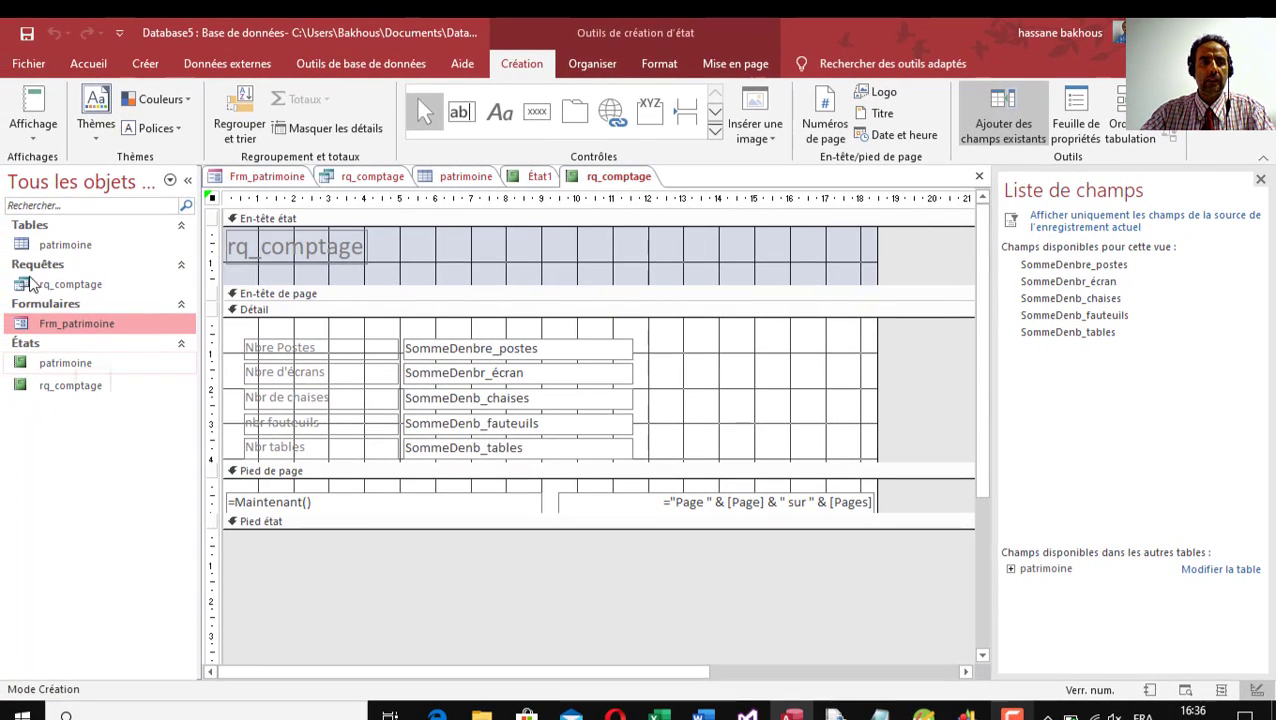
Bring up the Frm_patrimoine form, and close it together with the rq_comptage query and the rq_comptage report
left_click(64, 244)
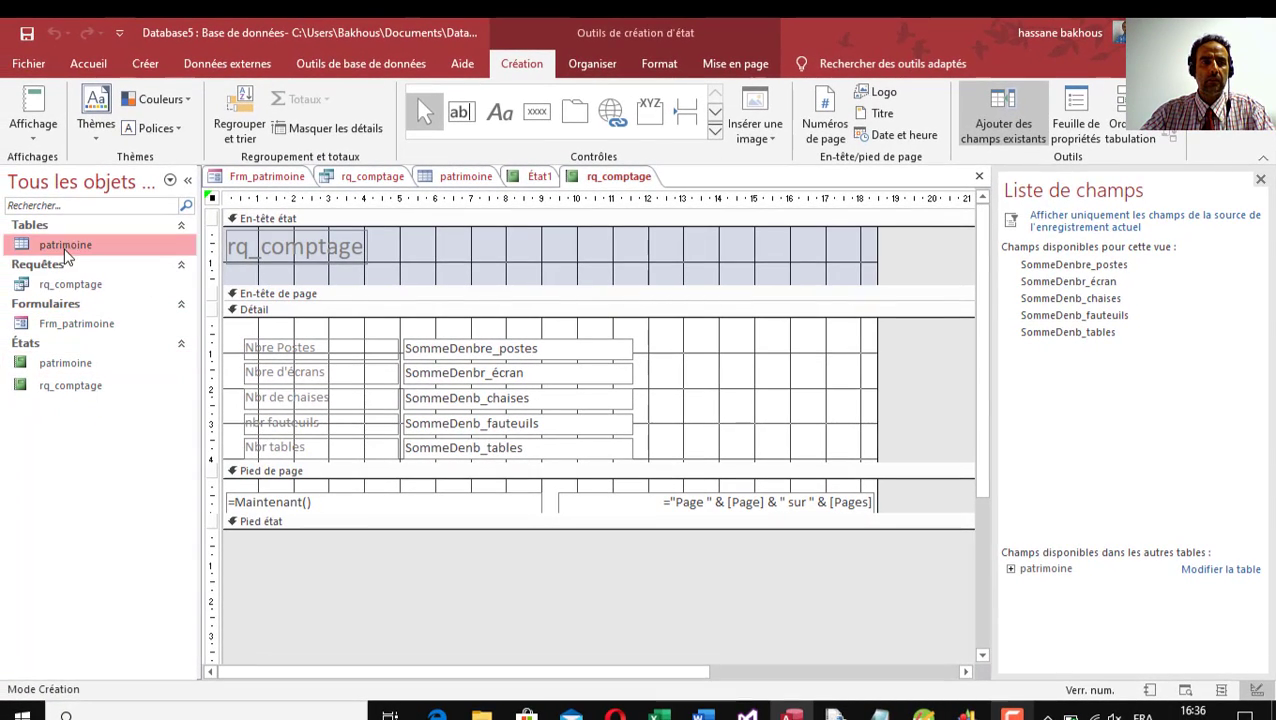
left_click(68, 284)
double_click(77, 320)
left_click(45, 363)
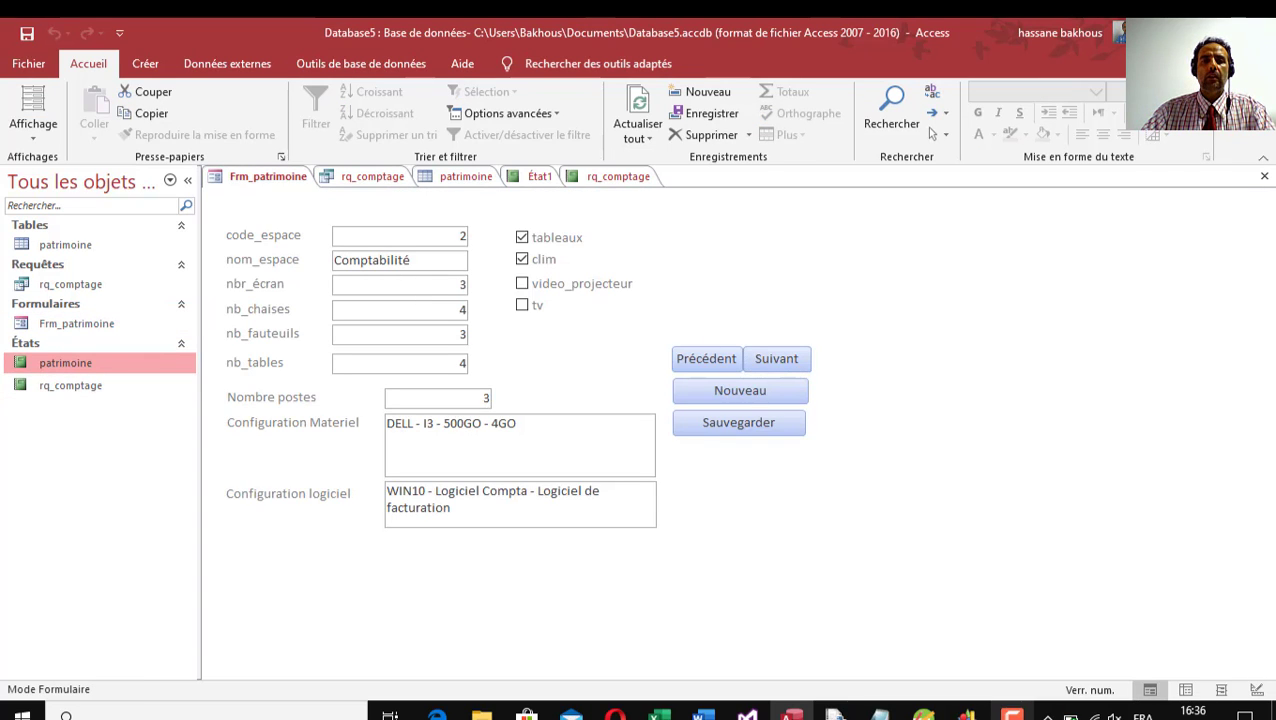
left_click(1265, 176)
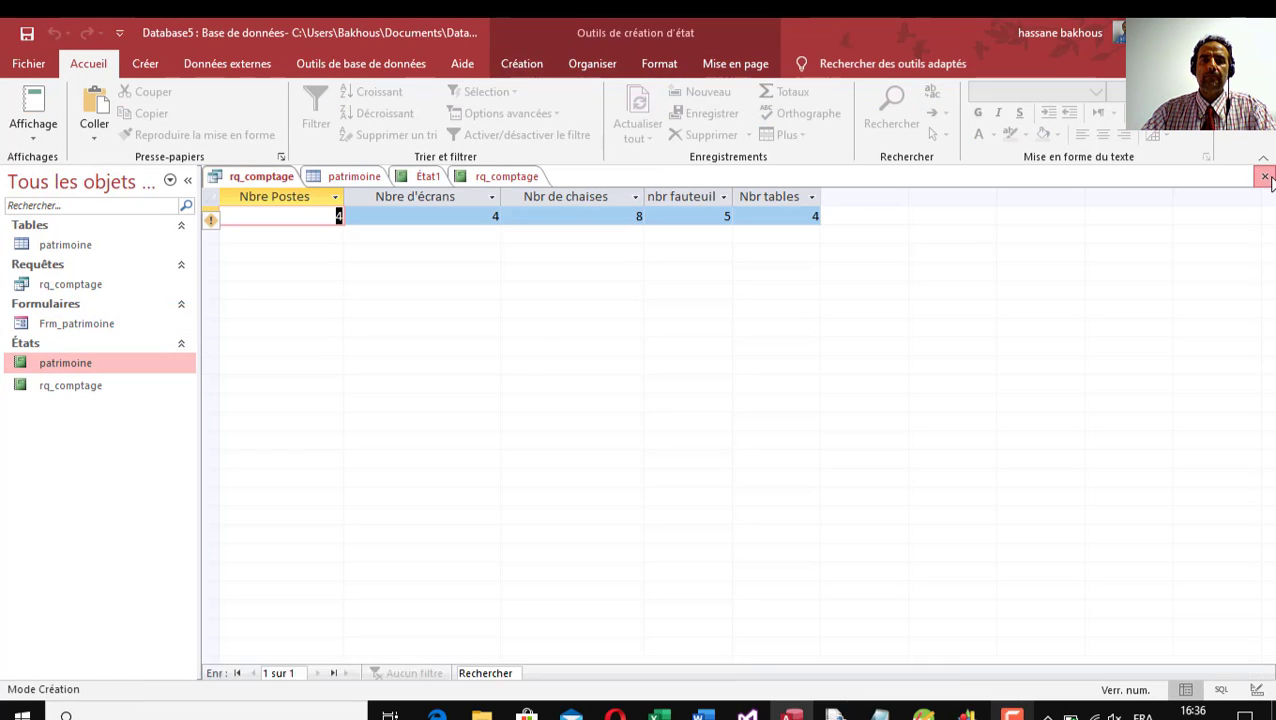
left_click(1265, 177)
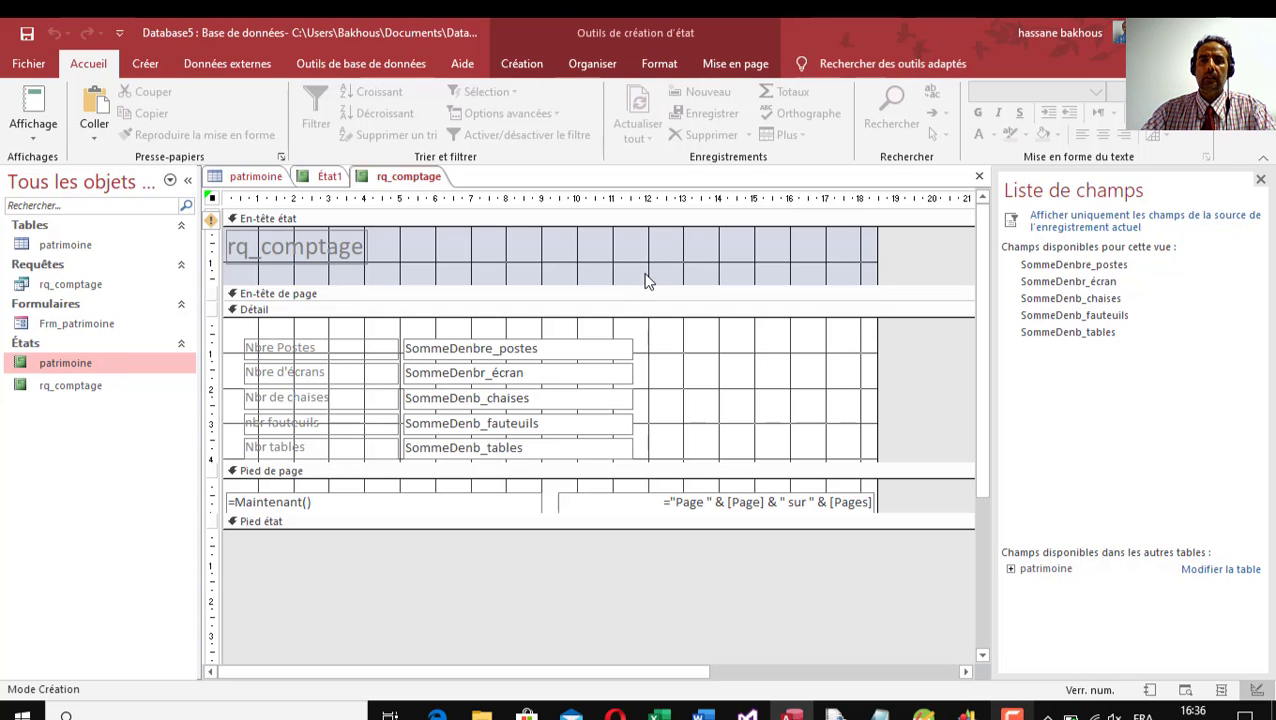
left_click(979, 177)
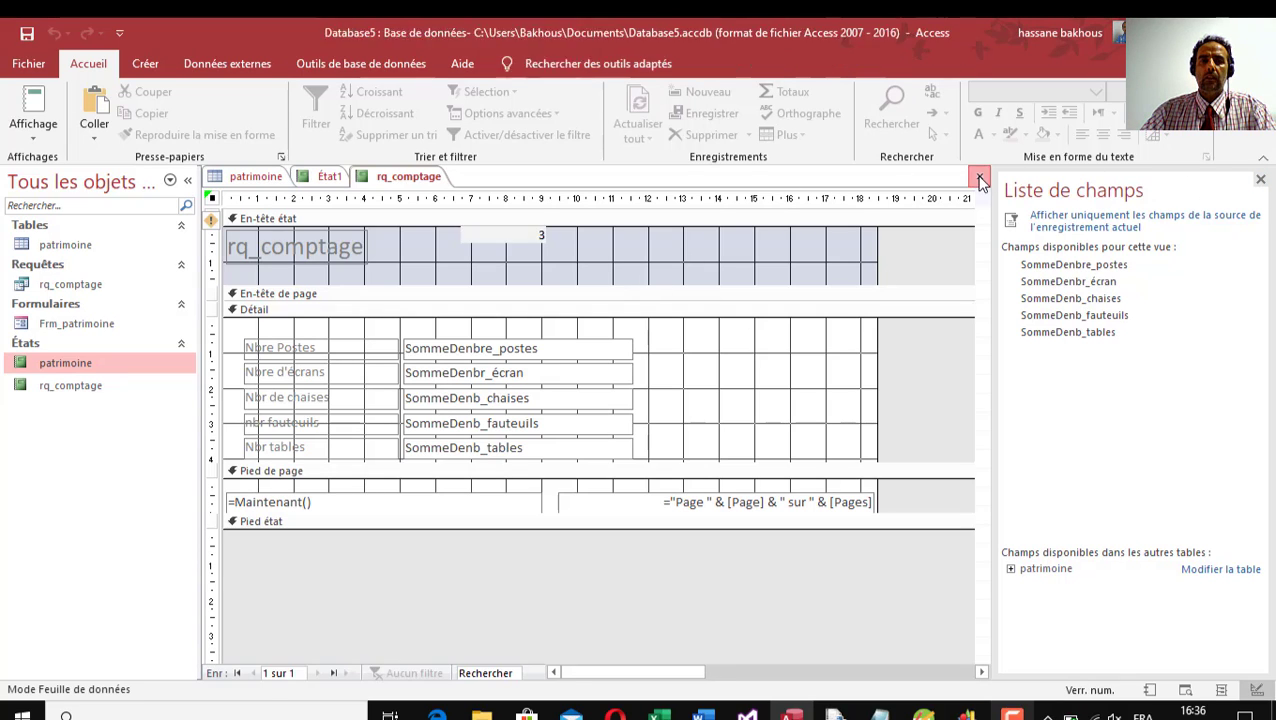
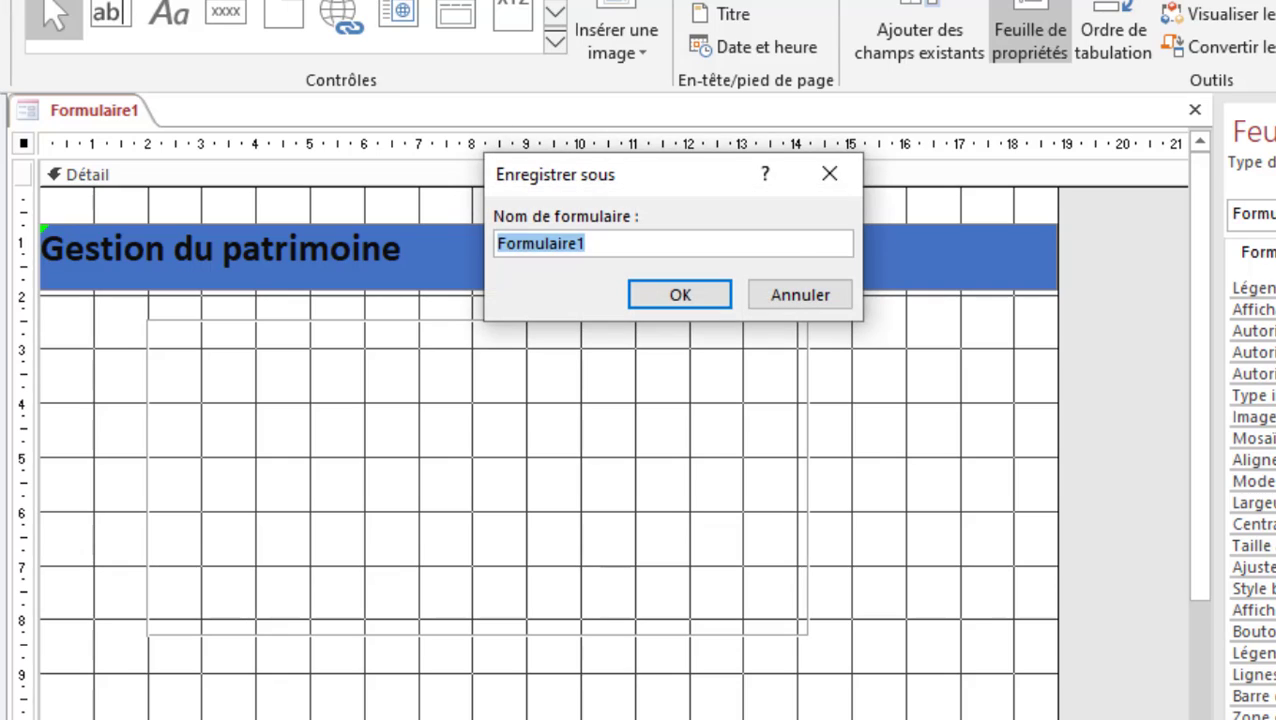
Save the new form as menu, check it in form view, and return to its design view
type("menu")
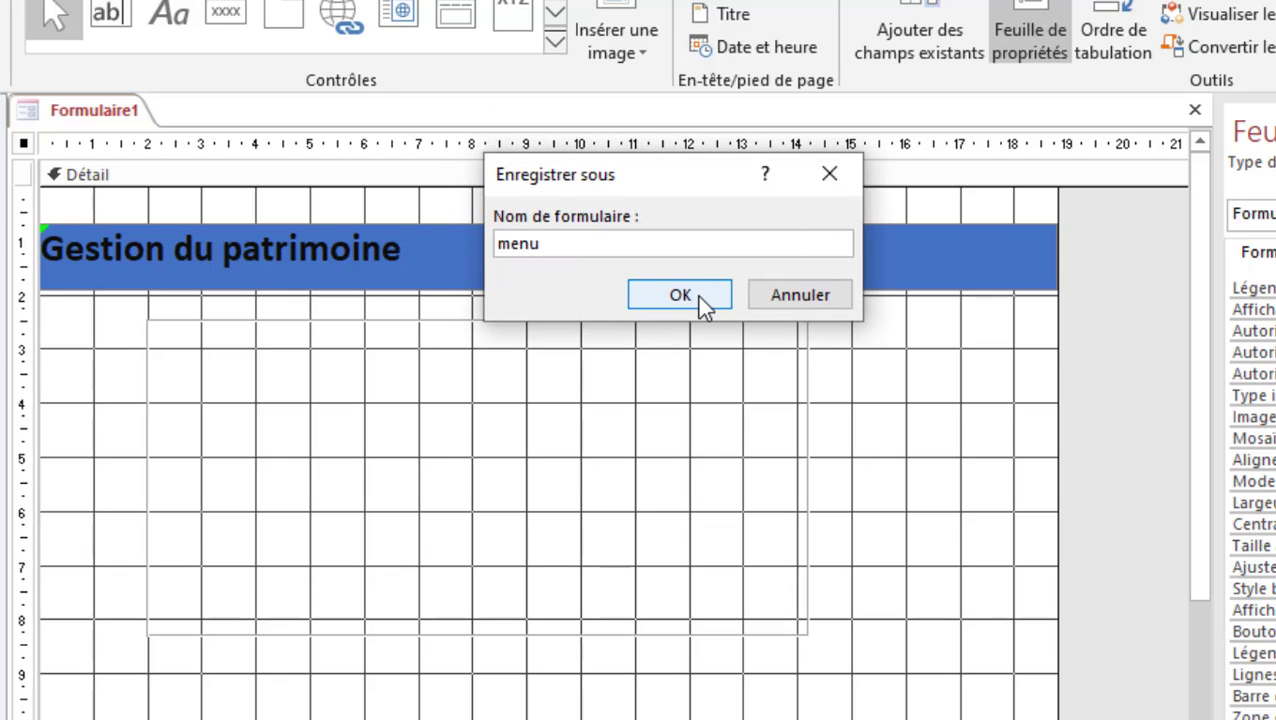
left_click(697, 294)
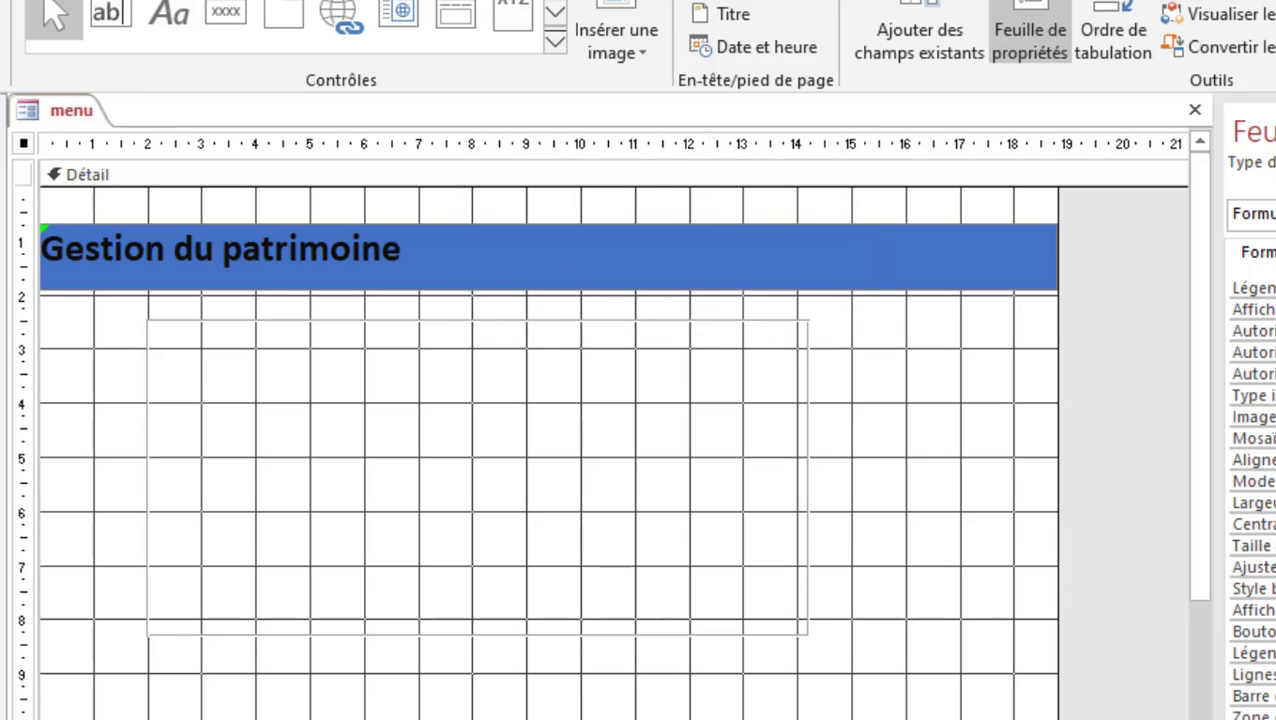
key("F5")
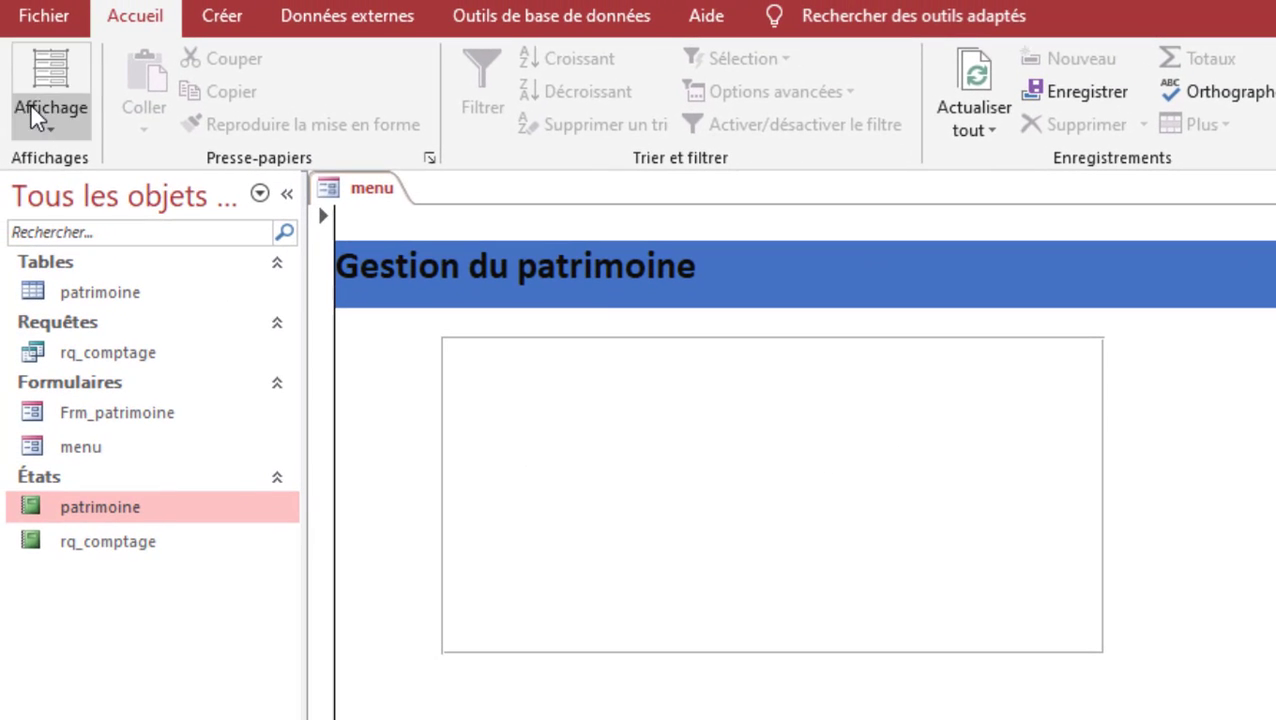
left_click(50, 130)
left_click(87, 298)
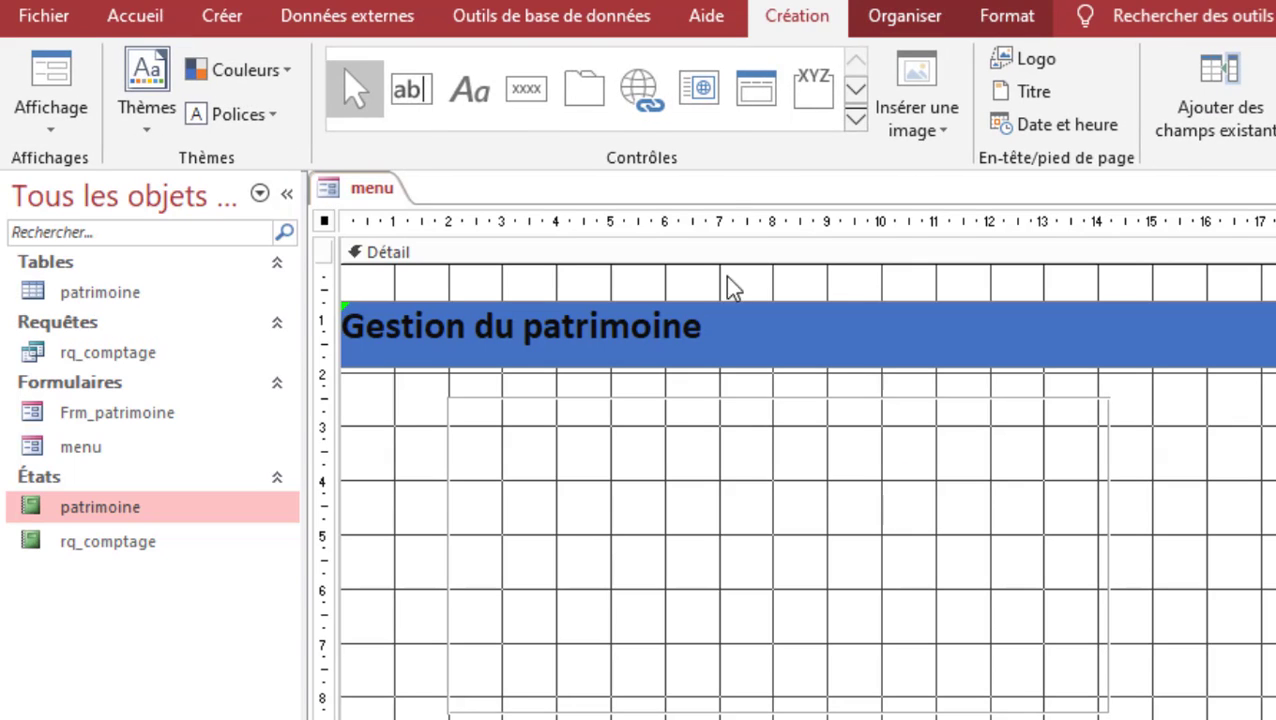
Add a command button inside the menu form's frame that opens Frm_patrimoine with all records, and enlarge it to about 5 by 1.4 cm
left_click(527, 89)
left_click_drag(486, 437, 709, 511)
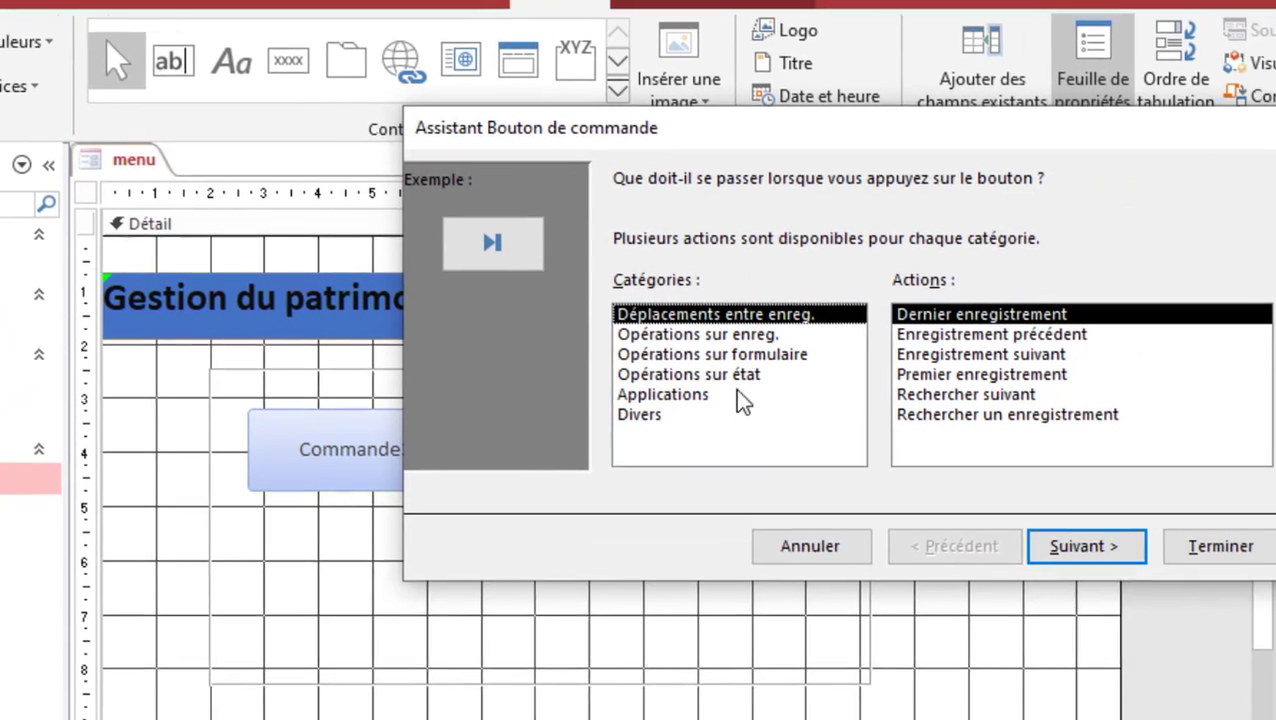
left_click(1001, 383)
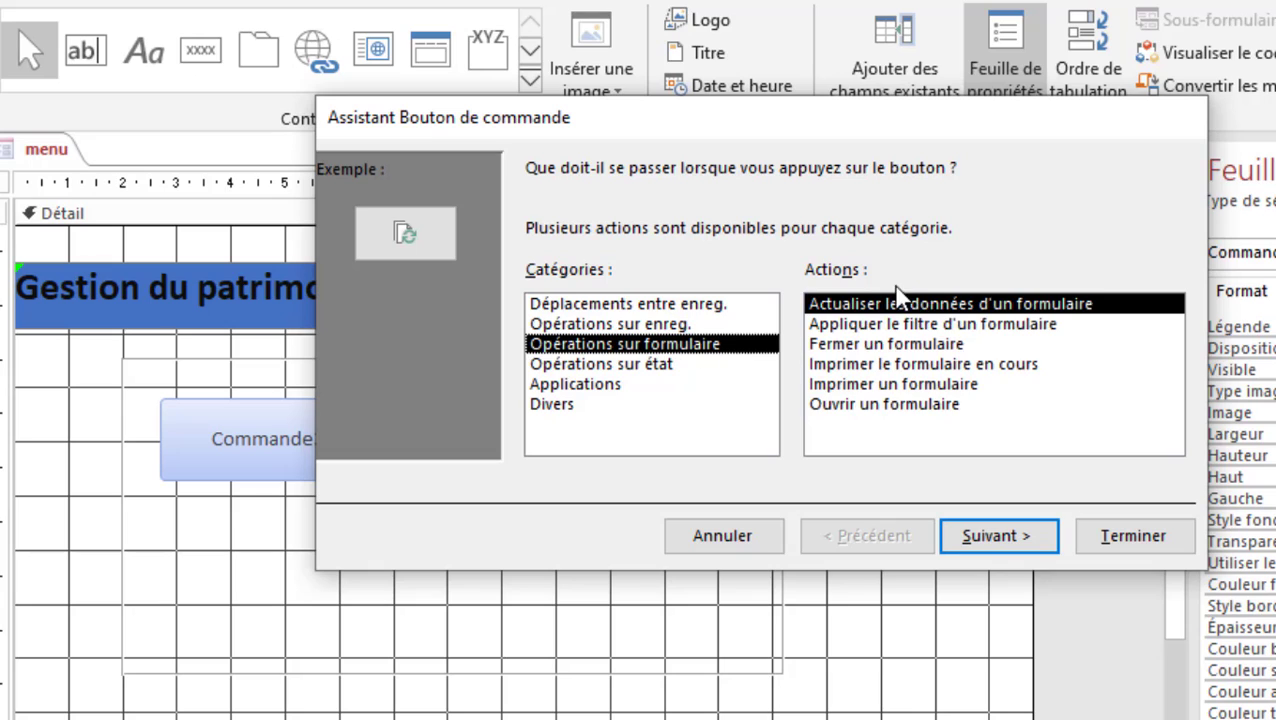
left_click(906, 408)
left_click(990, 540)
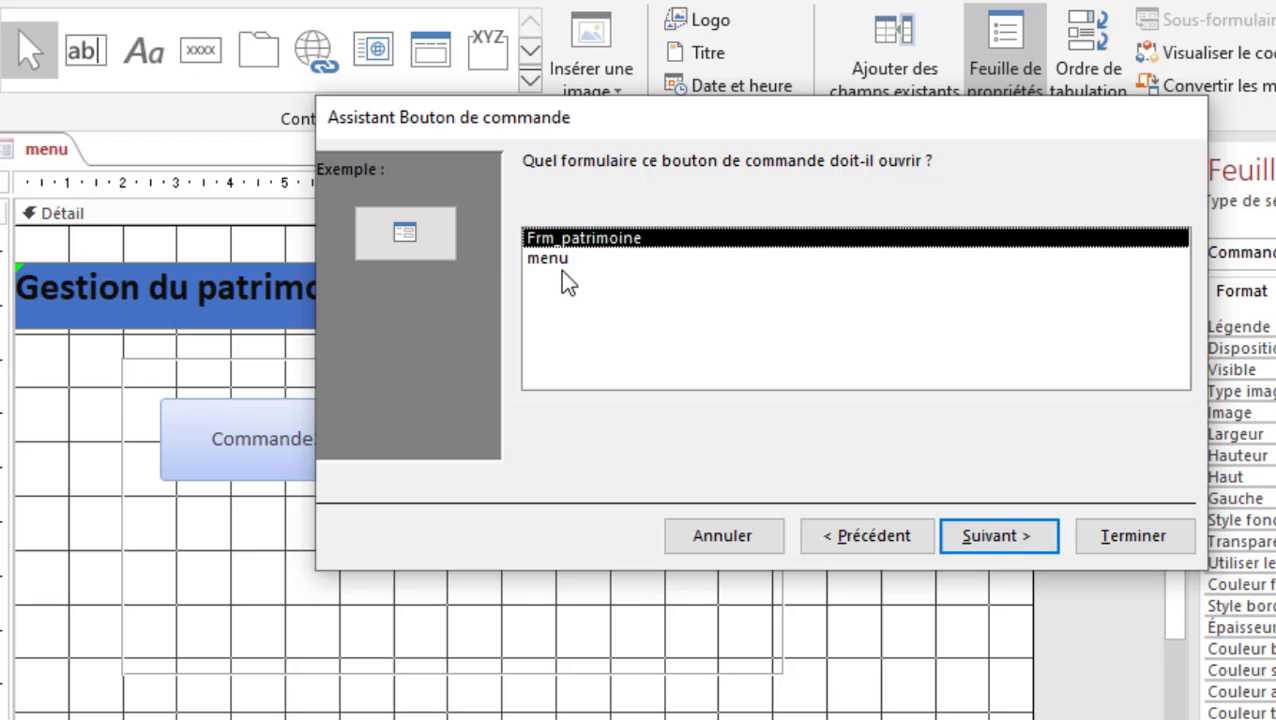
left_click(1020, 555)
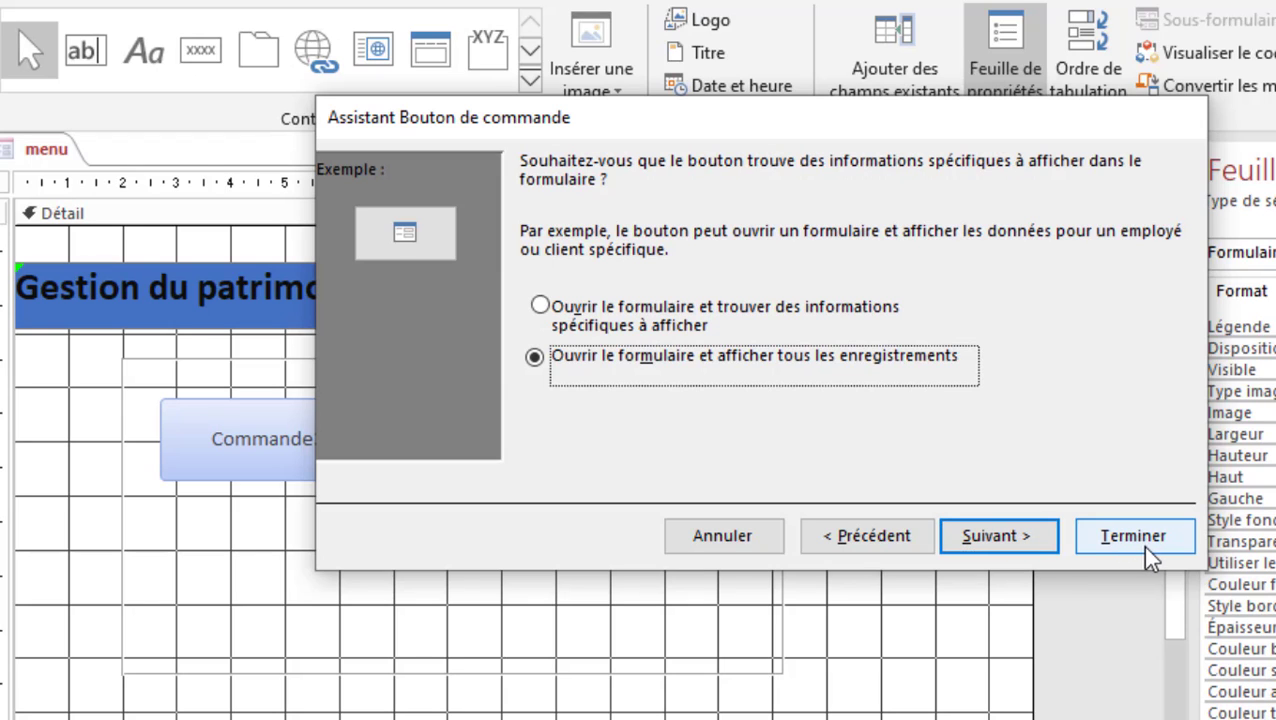
left_click(1150, 550)
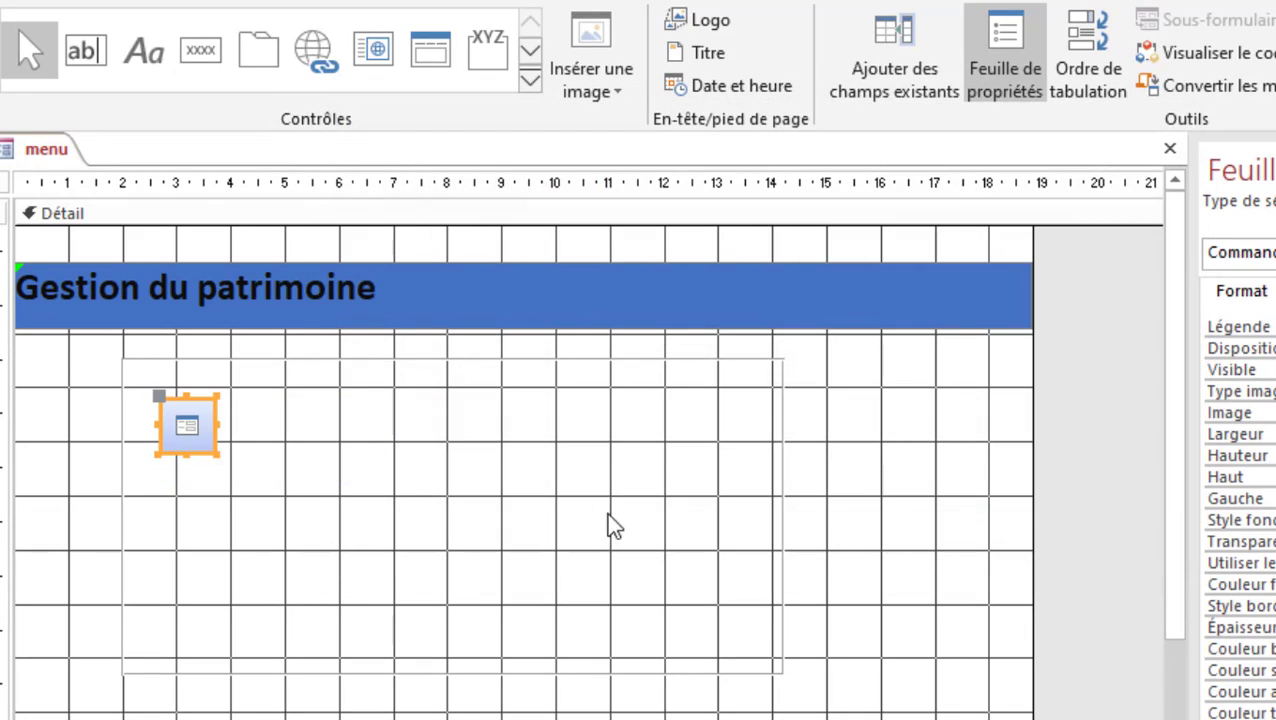
left_click_drag(212, 454, 433, 475)
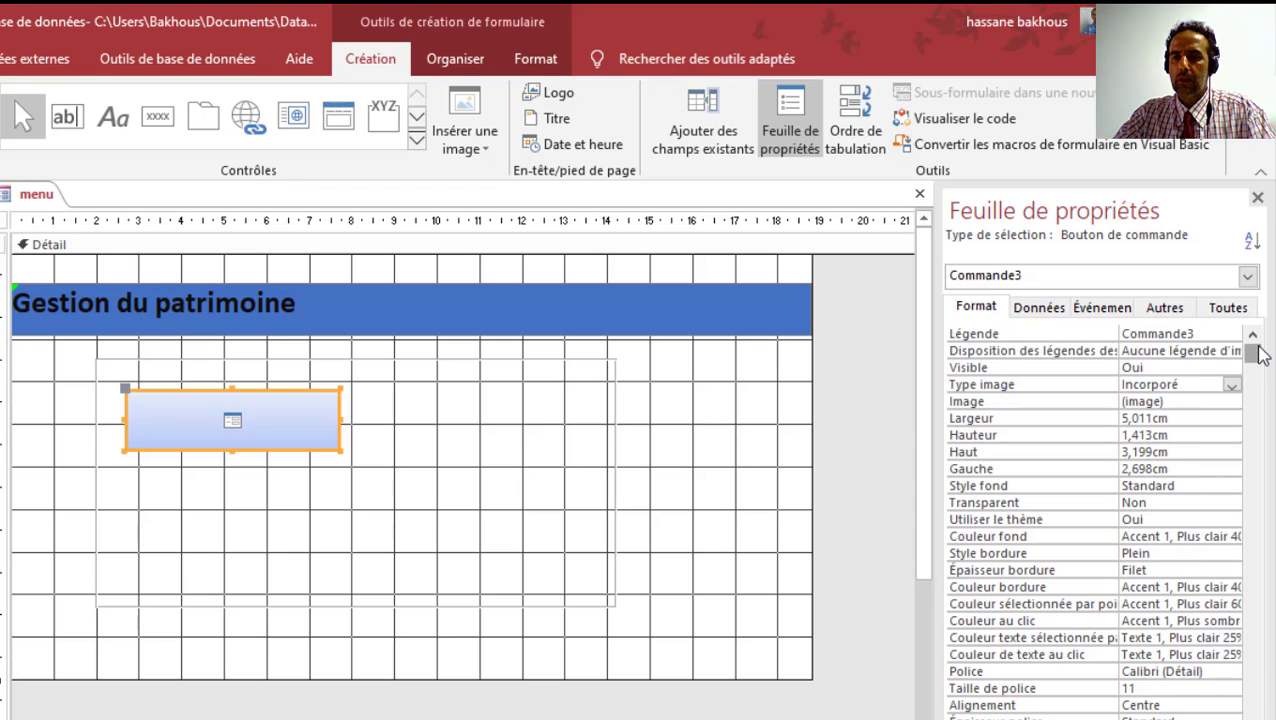
Set the picture of the Frm_patrimoine button on the menu form to Liste SharePoint Modifier les colonnes et les paramètres
left_click_drag(1258, 362, 1240, 343)
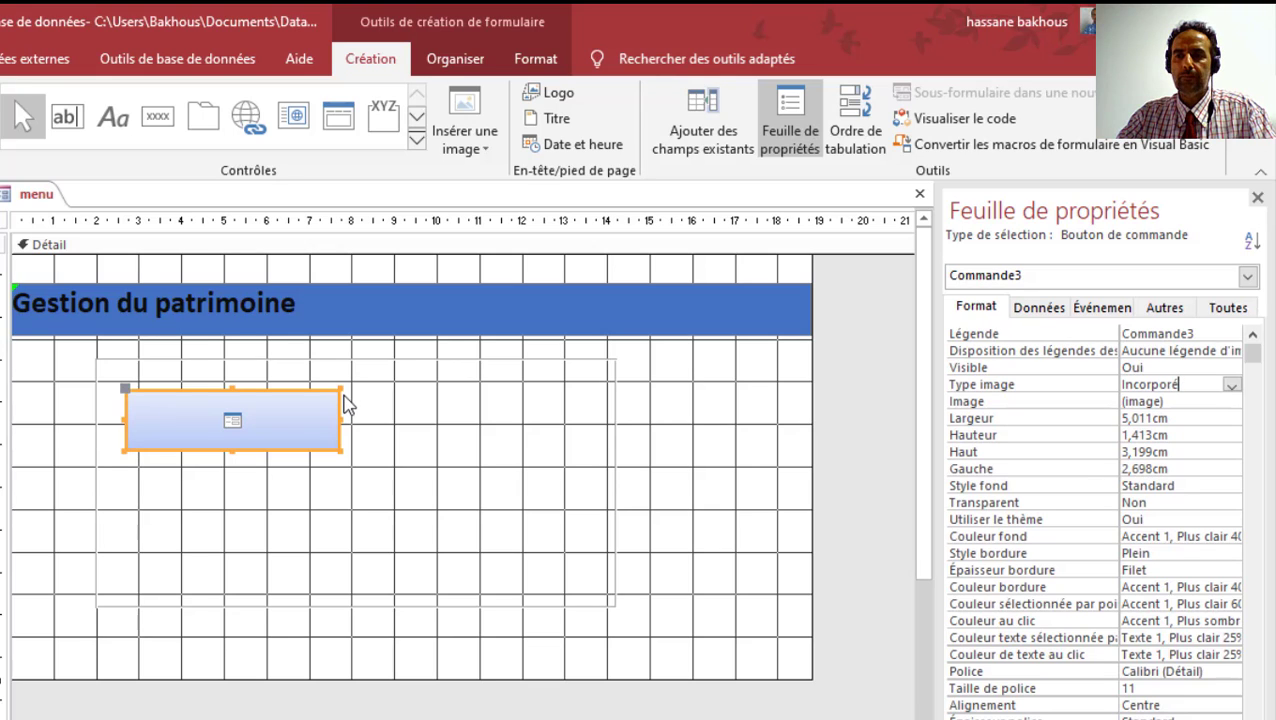
left_click(1204, 400)
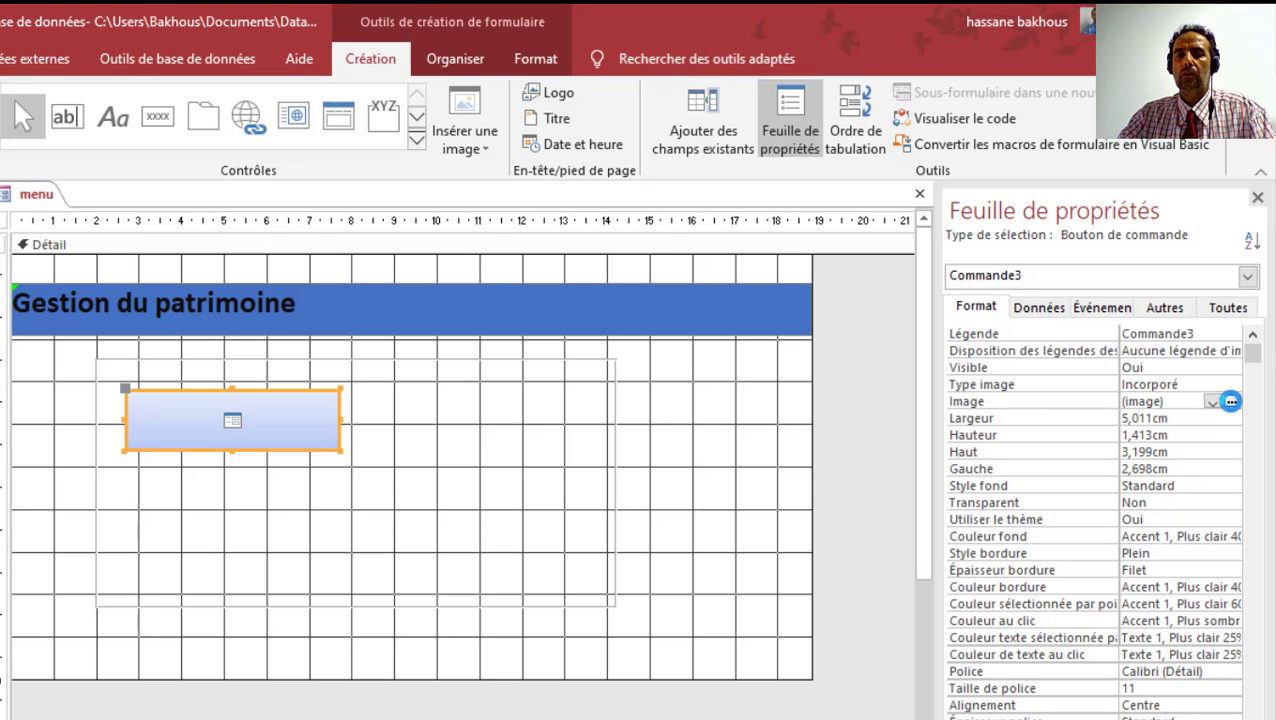
left_click(1232, 401)
left_click(493, 314)
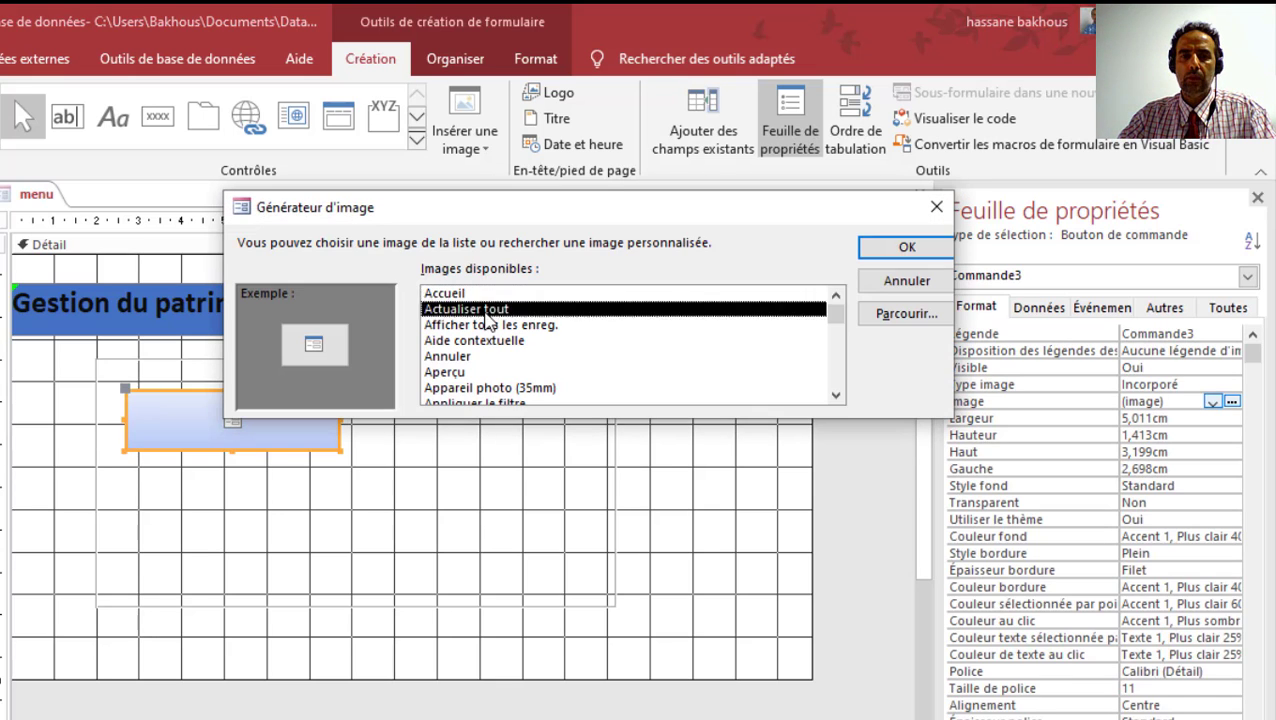
left_click(484, 356)
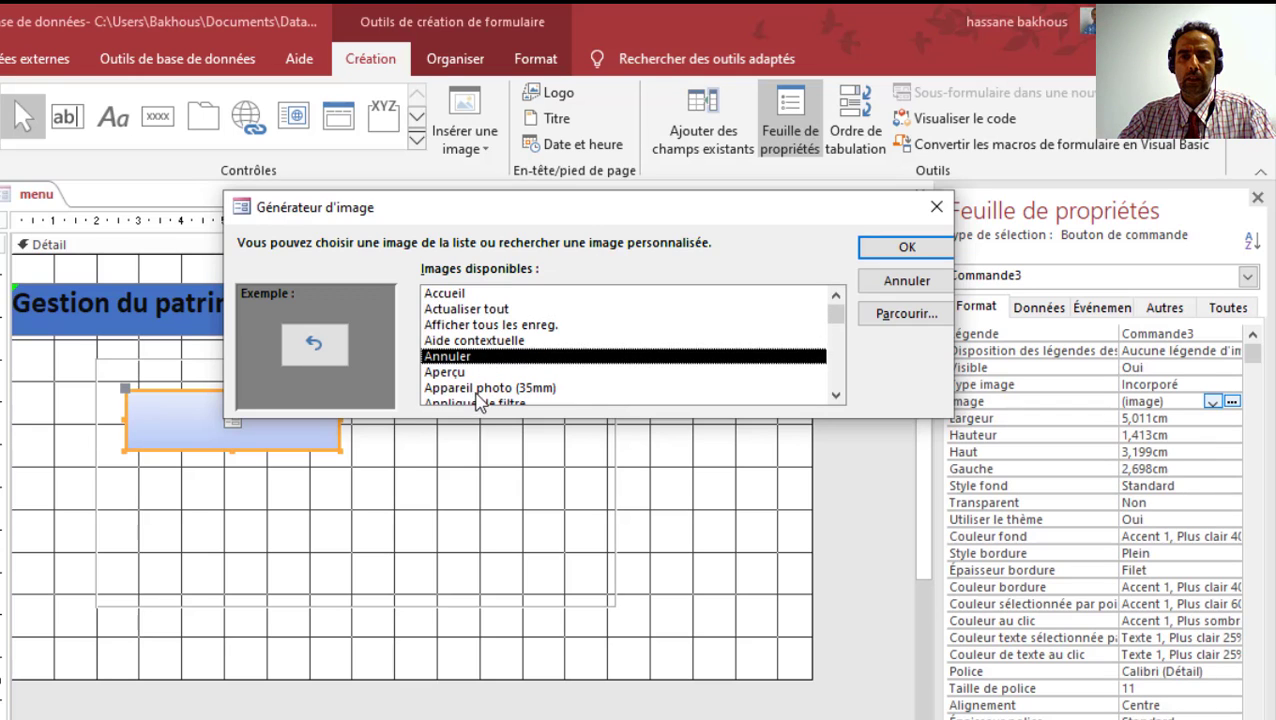
scroll(484, 370, "down", 4)
scroll(482, 398, "down", 1)
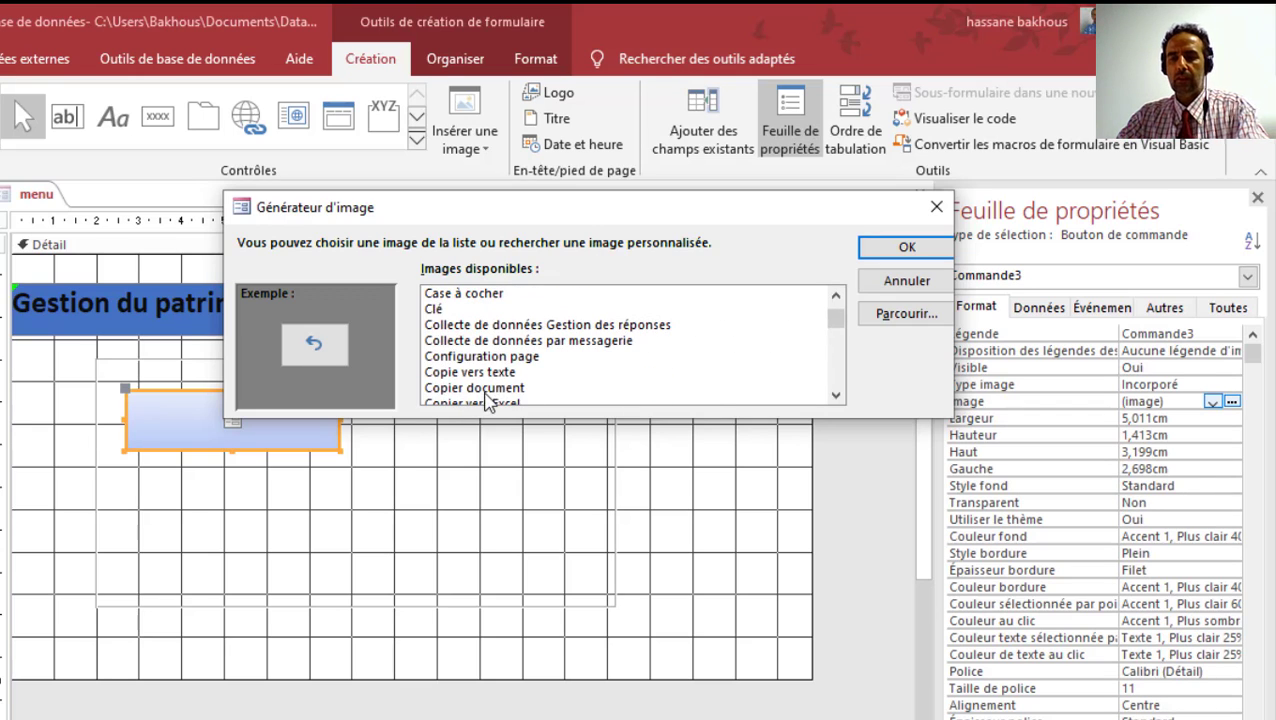
left_click(565, 389)
key("Down")
key("Down")
key("Down")
key("Down")
key("Down")
key("Down")
key("Down")
key("Down")
key("Down")
key("Down")
key("Down")
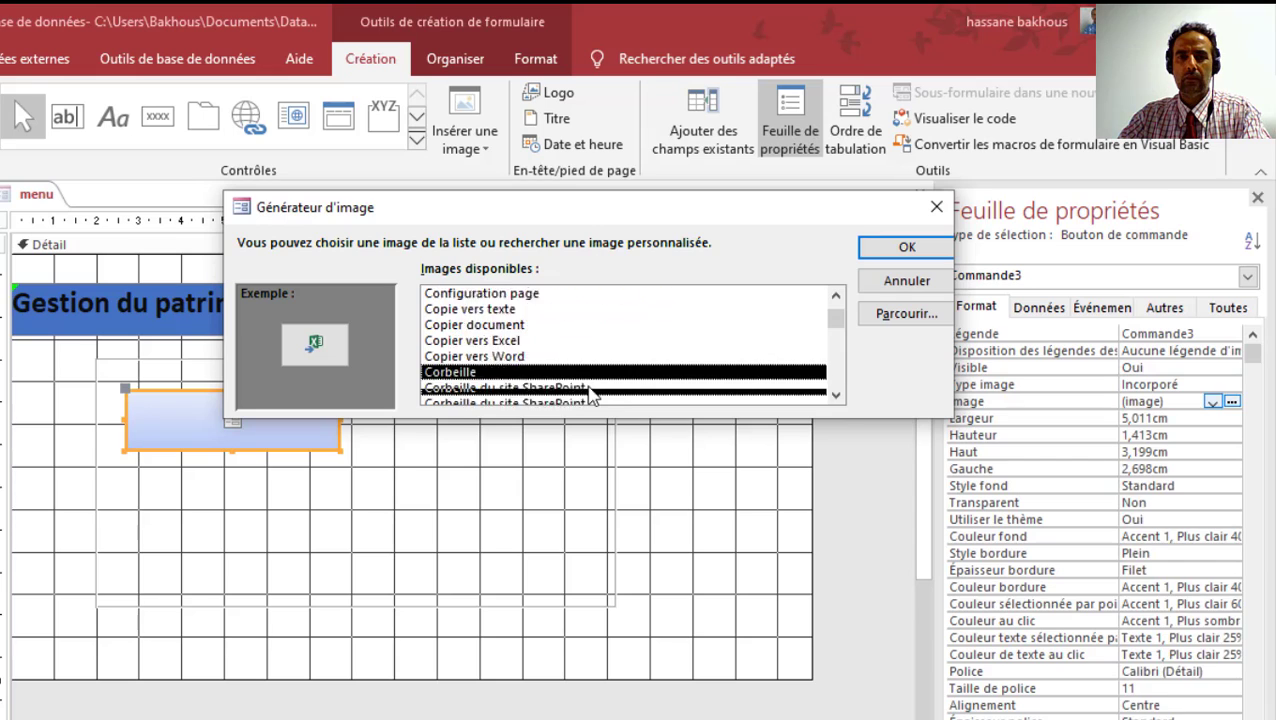
key("Down")
key("Down")
key("Down")
key("Down")
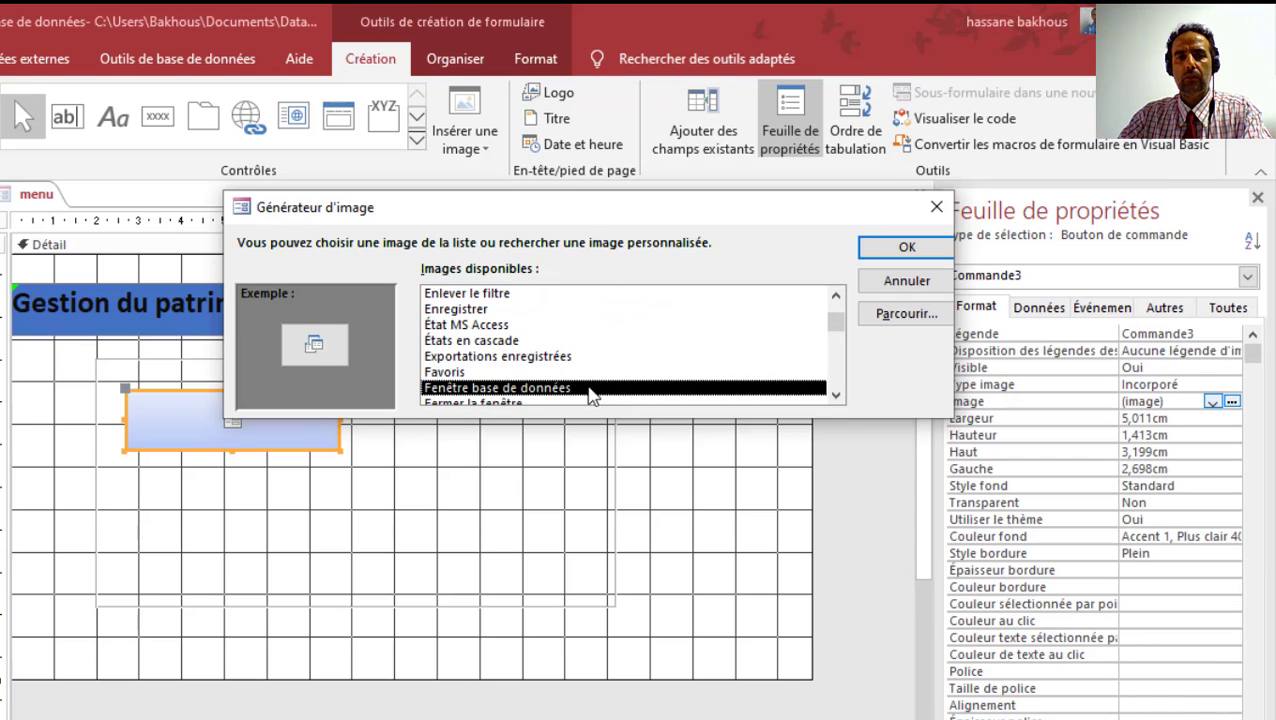
key("Up")
key("Down")
key("Down")
key("Down")
key("Down")
key("Down")
key("Down")
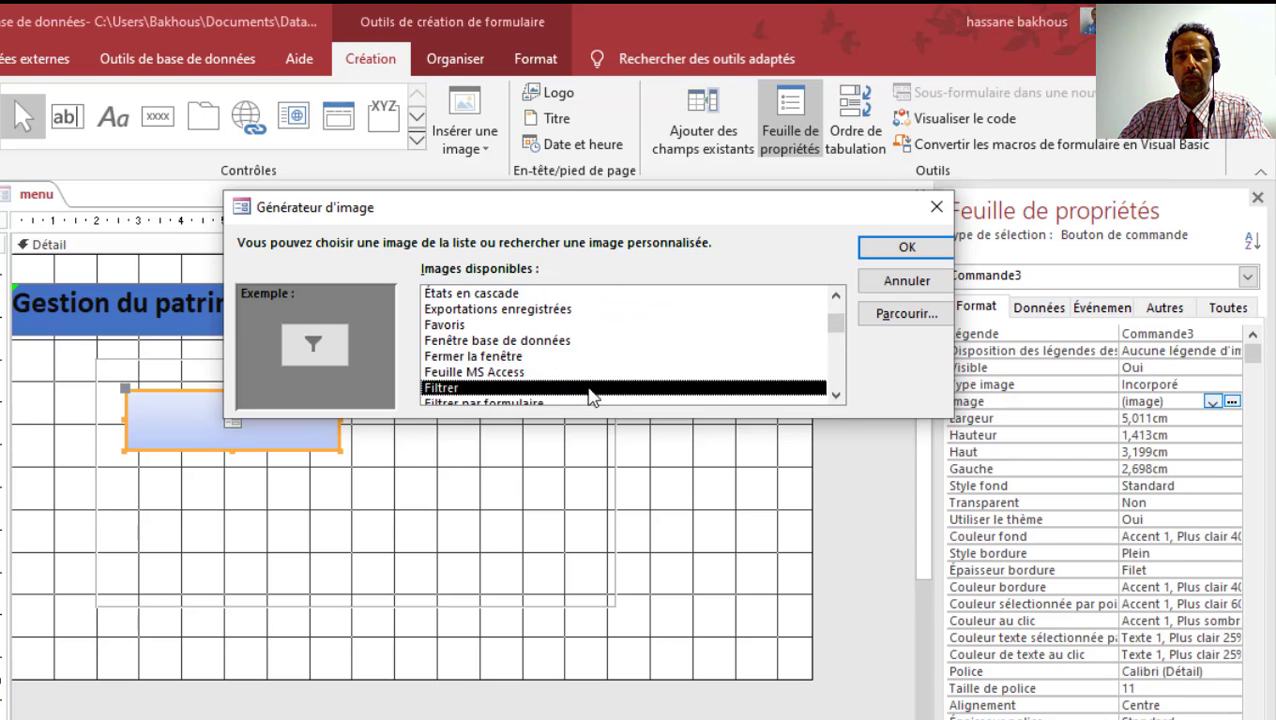
key("Down")
key("Down")
key("Down")
key("Down")
key("Down")
key("Down")
key("Down")
key("Down")
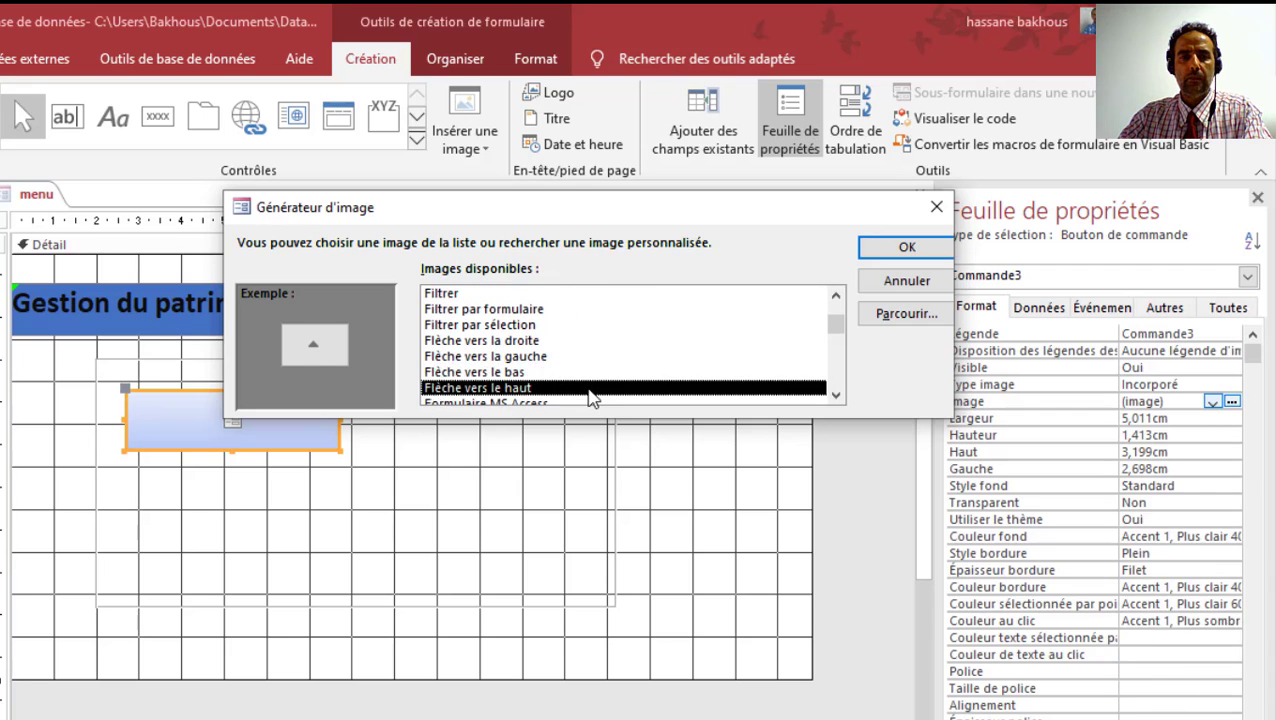
key("Down")
key("Down")
key("Down")
key("Down")
key("Down")
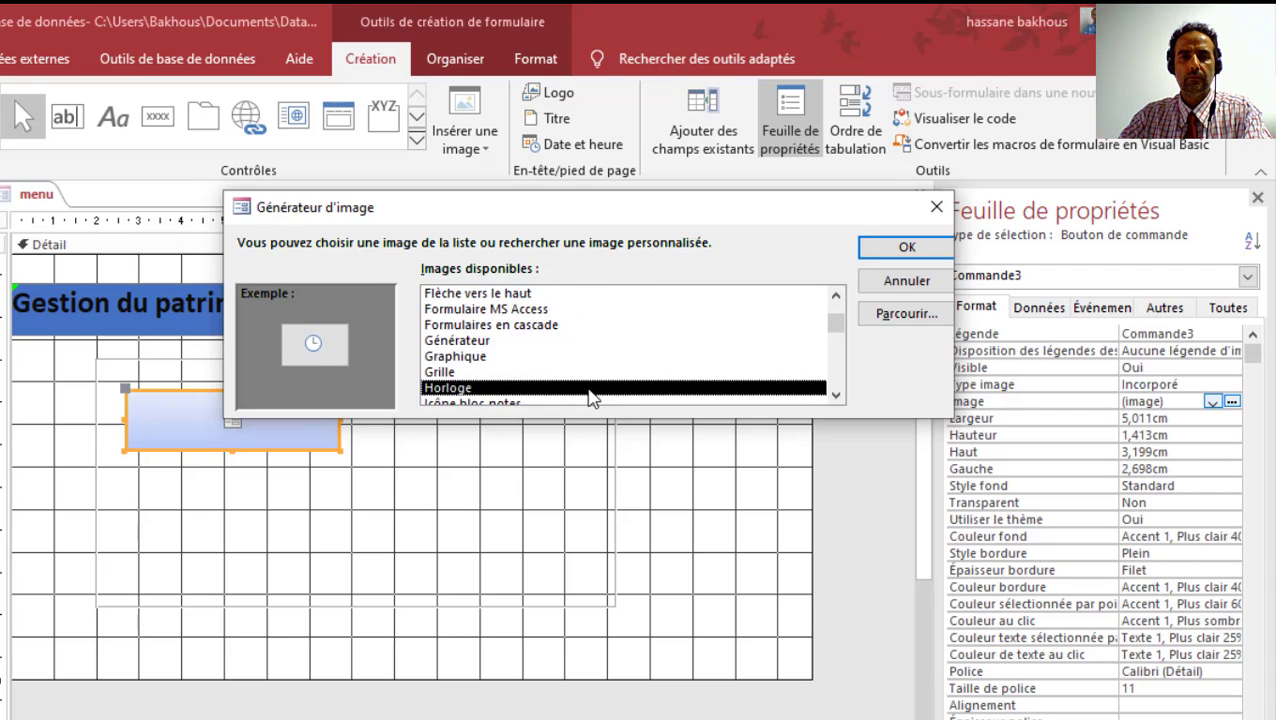
key("Down")
key("Up")
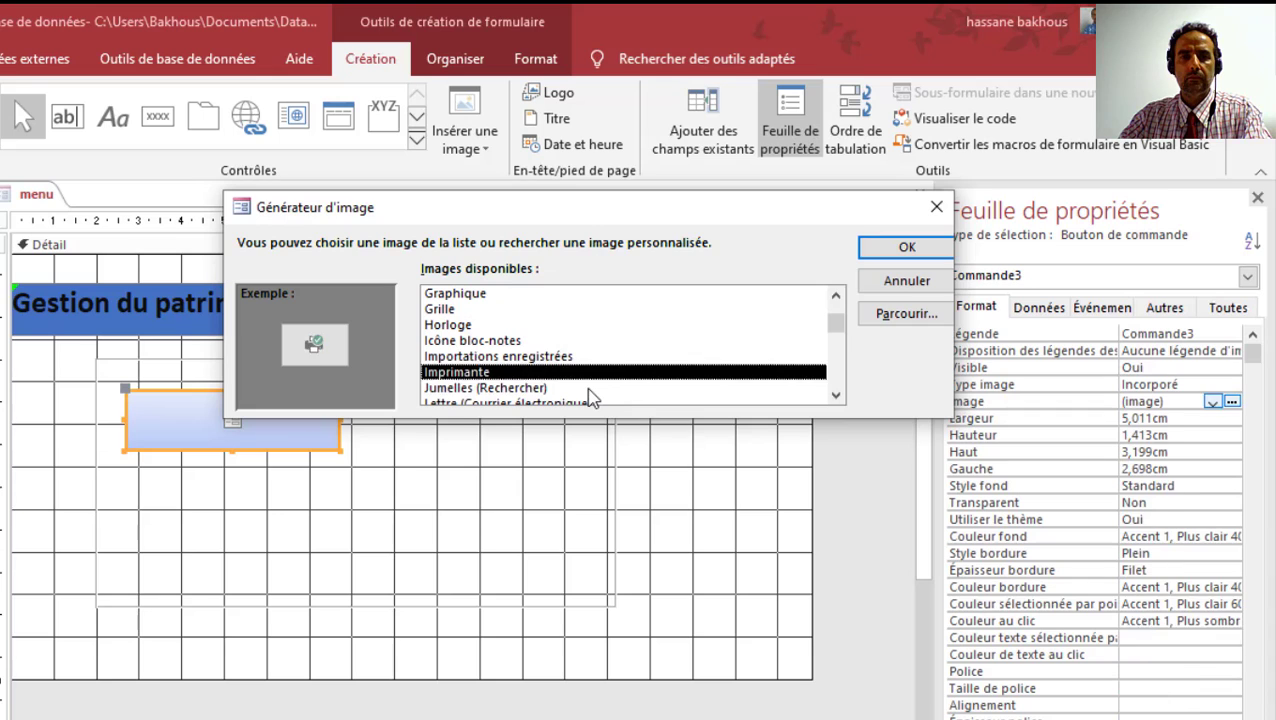
key("Up")
key("Down")
key("Down")
key("Down")
key("Down")
key("Down")
key("Down")
key("Down")
key("Down")
key("Down")
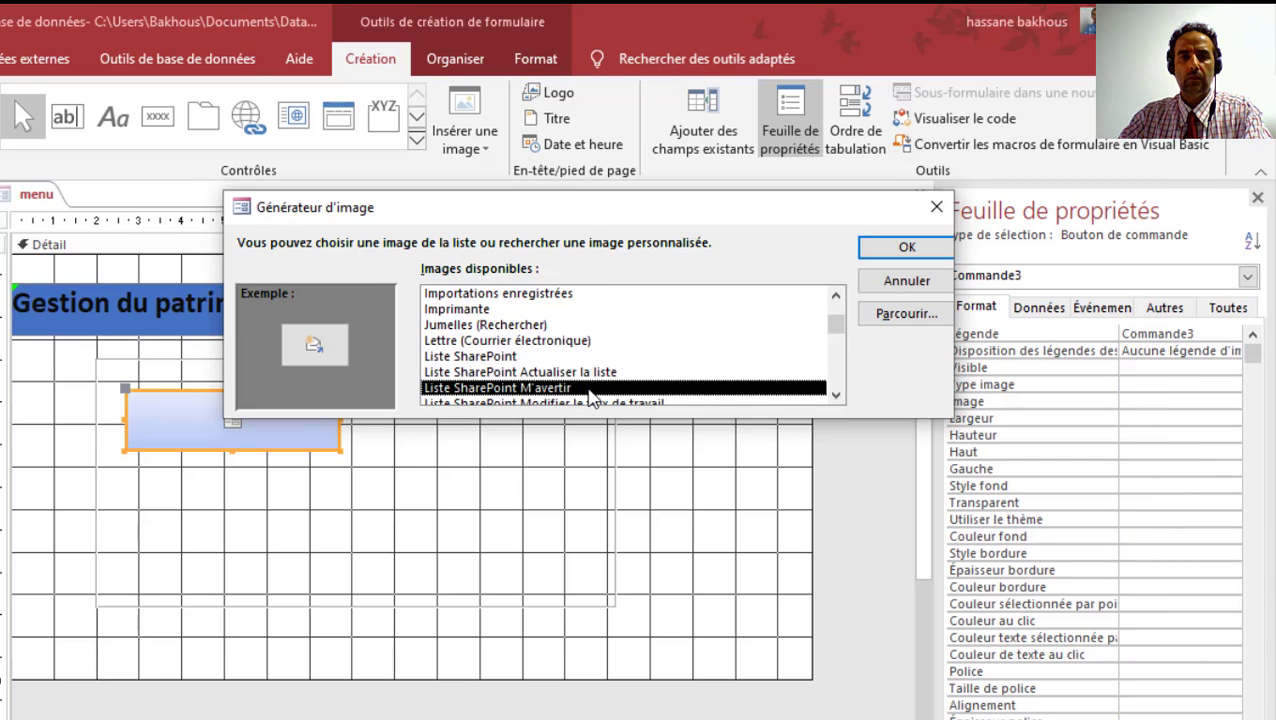
key("Up")
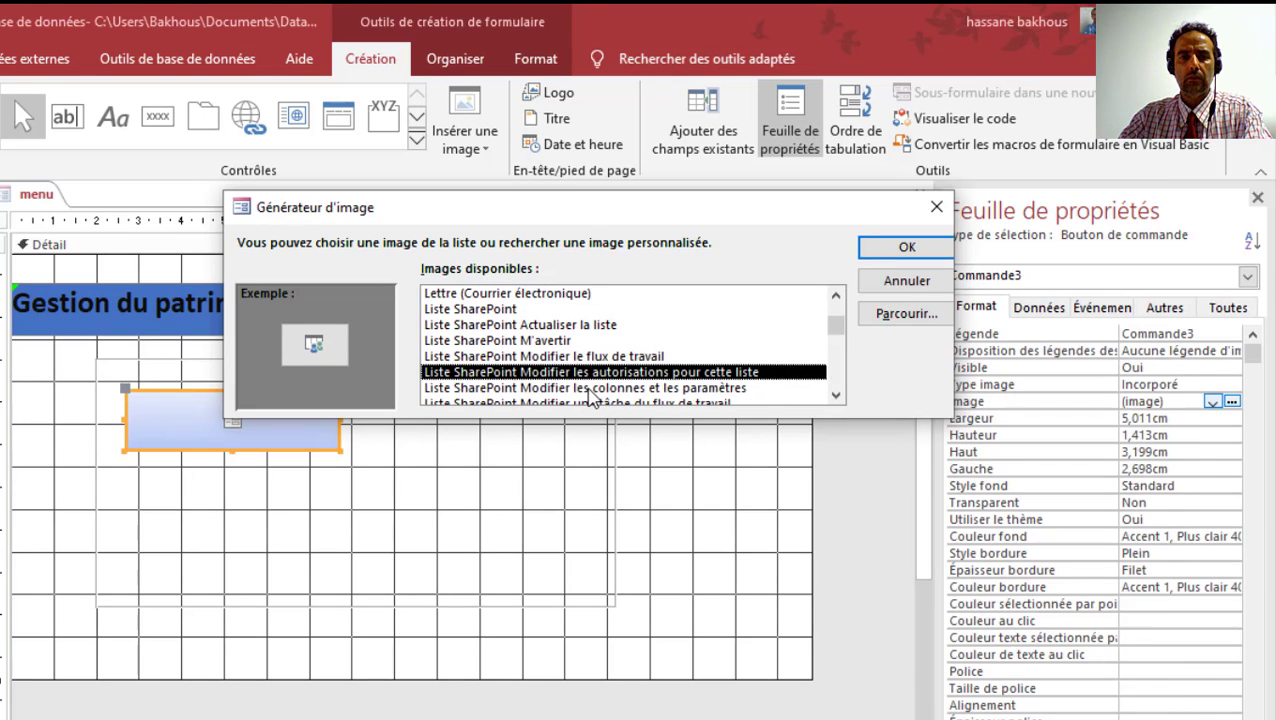
key("Down")
key("Down")
key("Down")
key("Up")
key("Up")
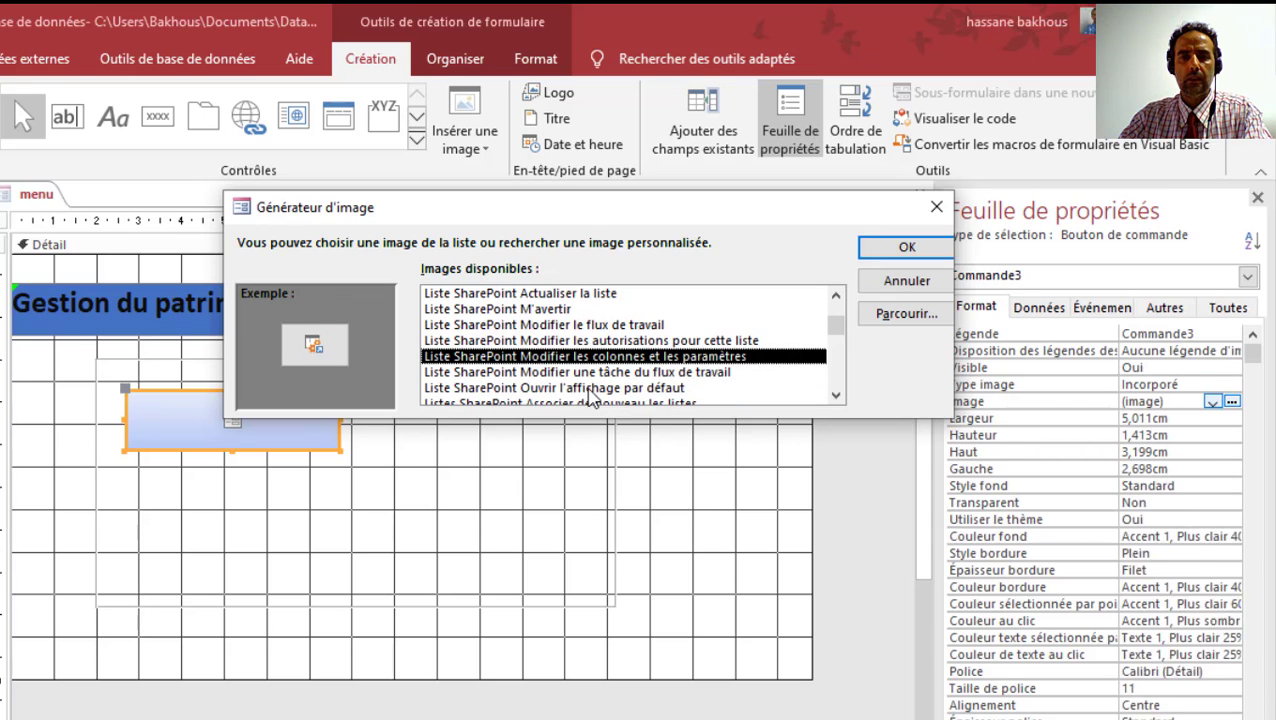
left_click(873, 246)
left_click(399, 441)
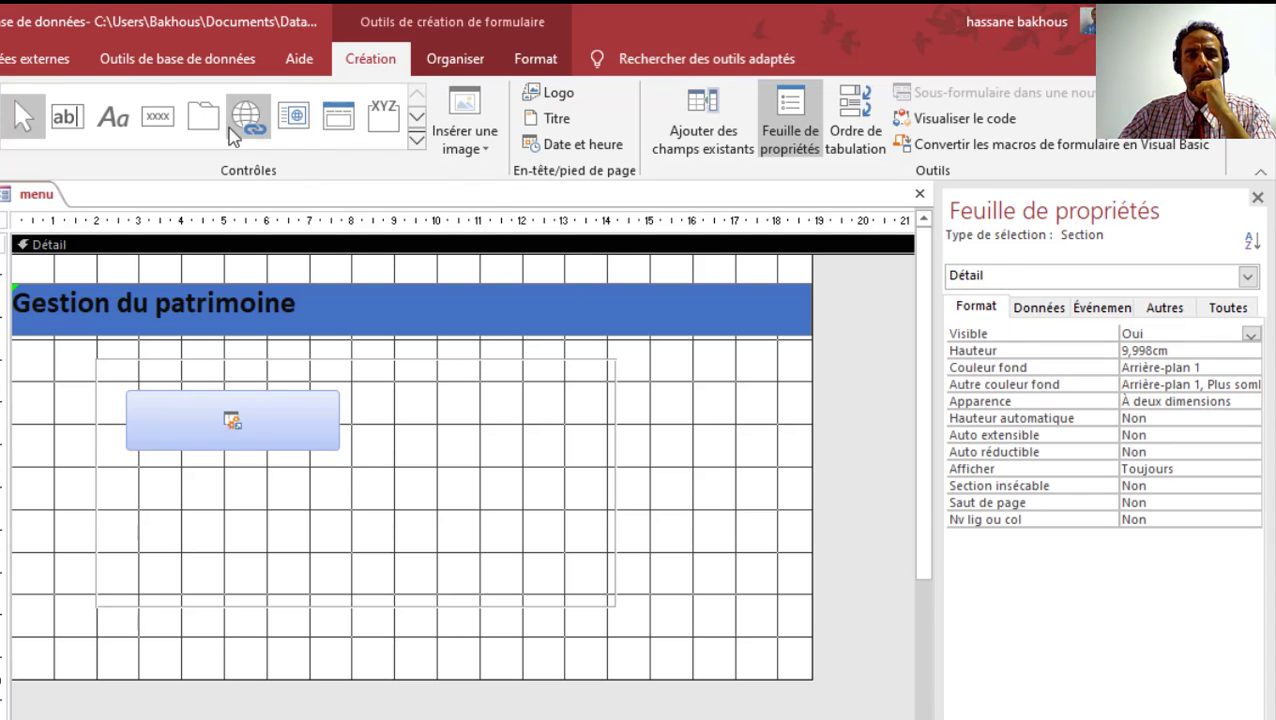
Add a command button about 4.9 by 1.4 cm below the first one, with the report action Aperçu d'un état for rq_comptage
left_click(157, 117)
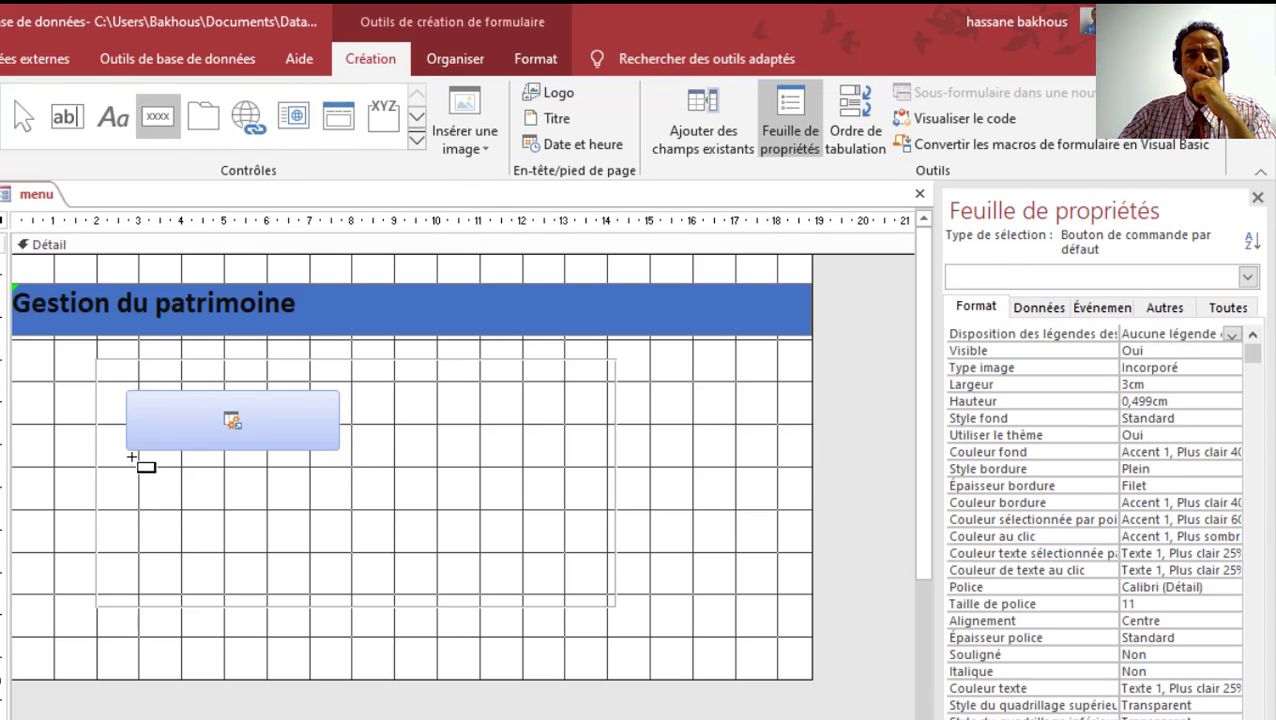
left_click_drag(131, 457, 337, 516)
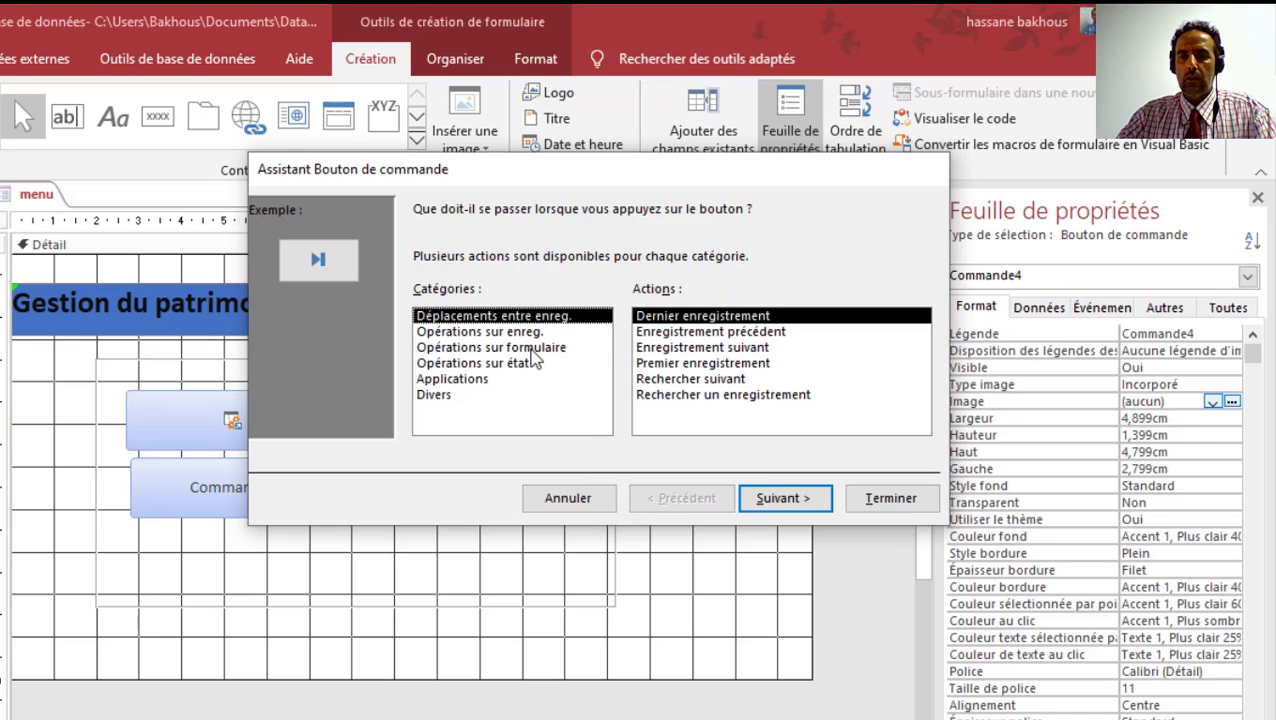
left_click(535, 362)
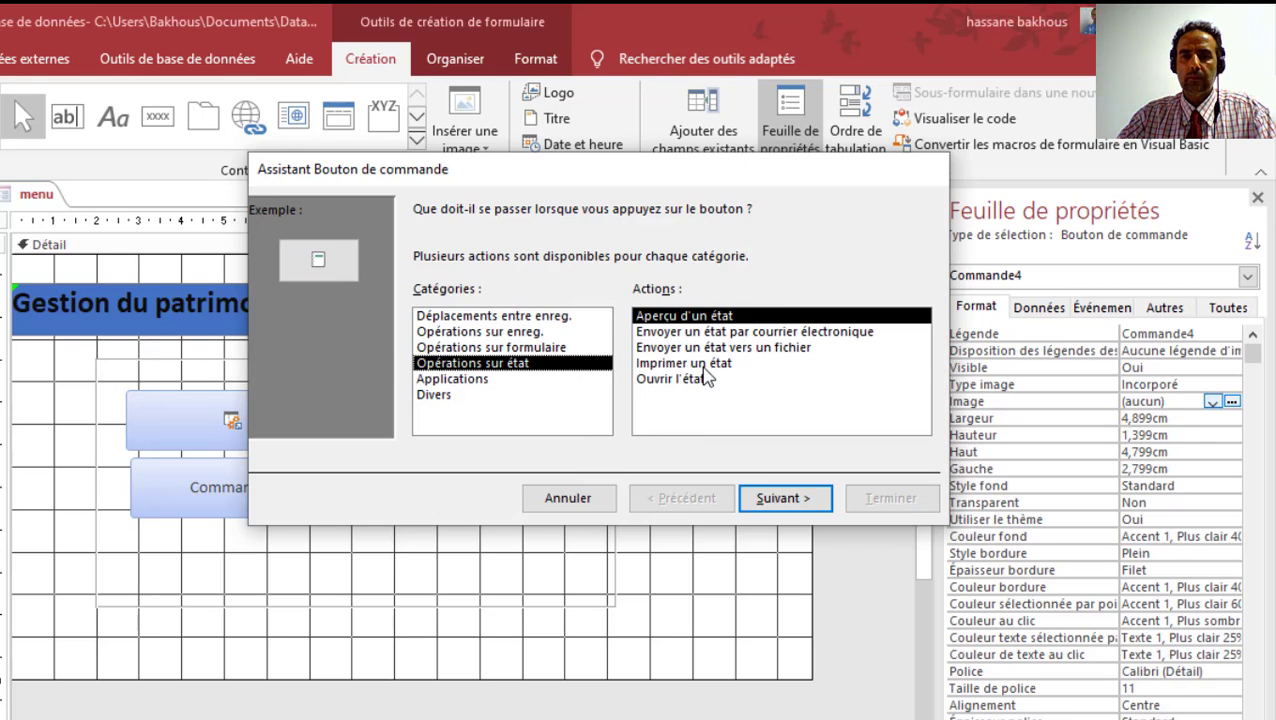
left_click(718, 364)
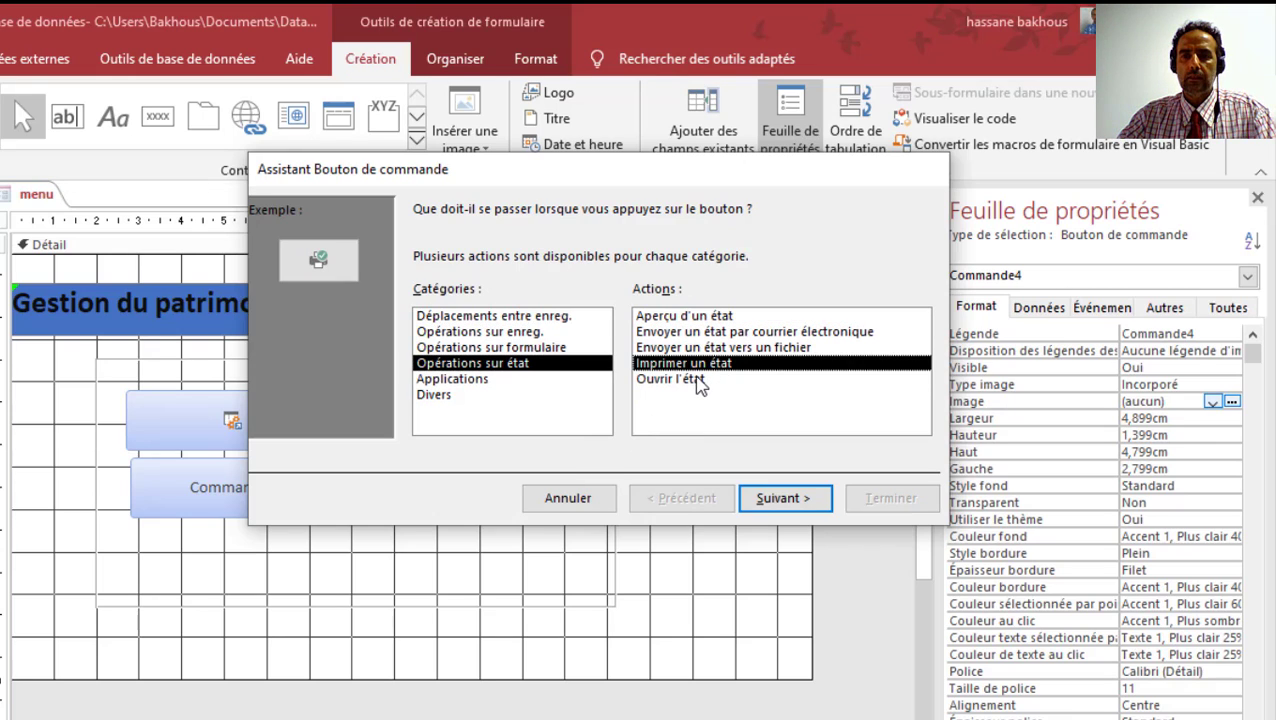
left_click(700, 381)
left_click(718, 317)
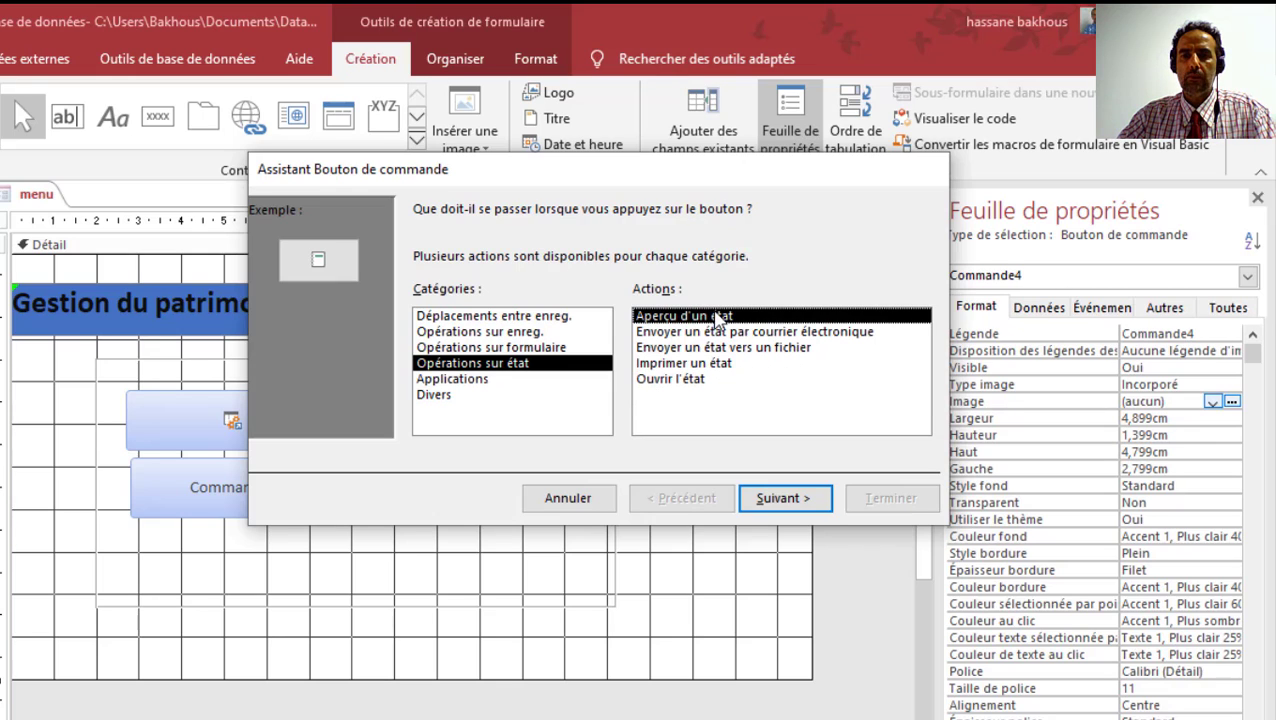
left_click(808, 500)
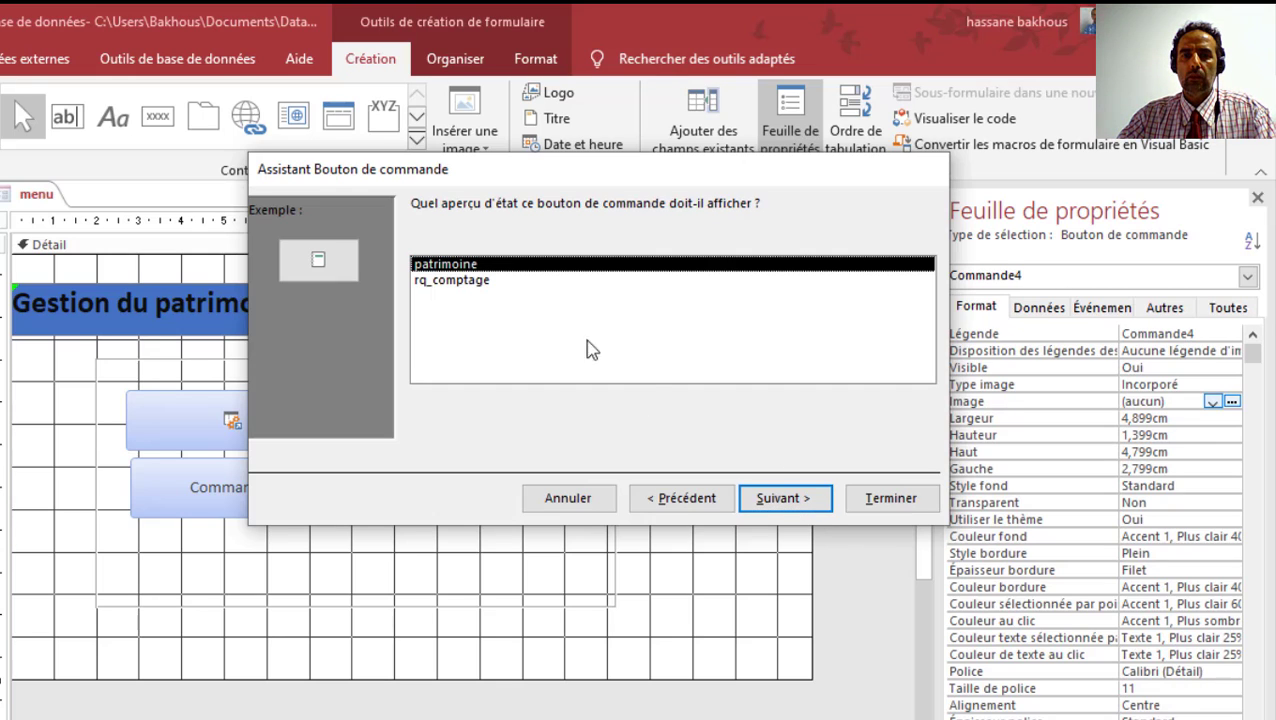
left_click(462, 284)
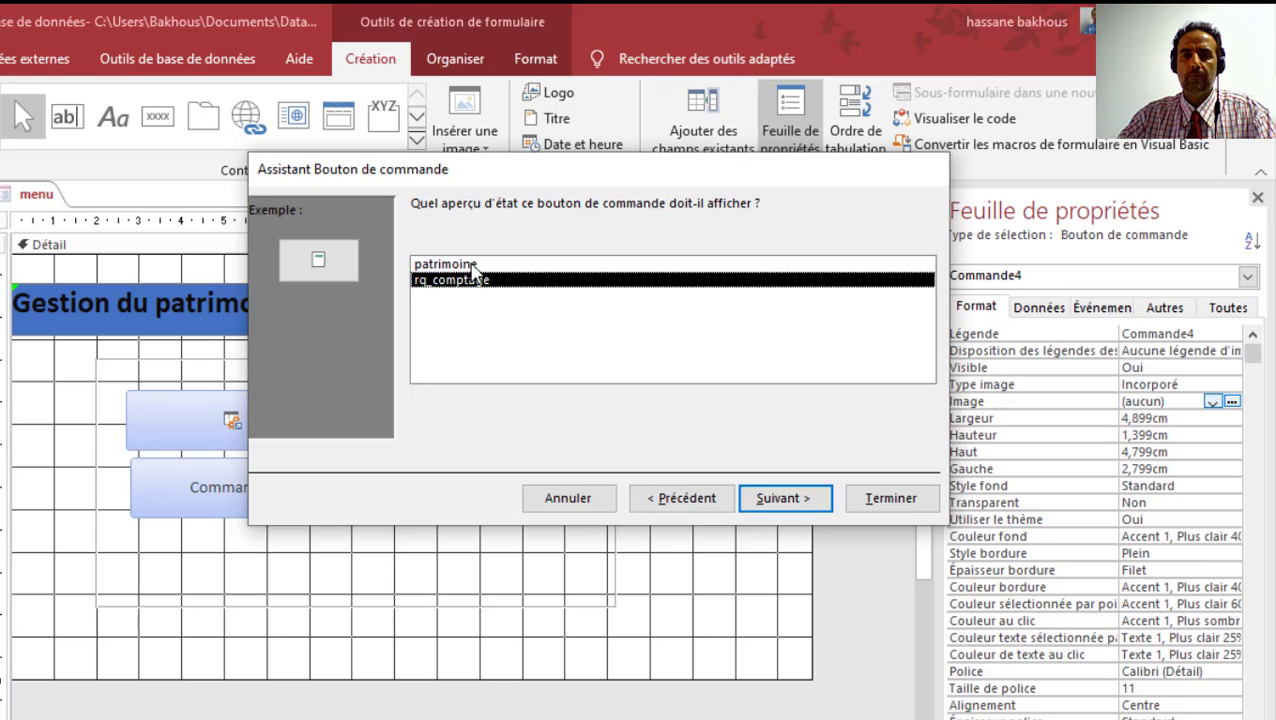
left_click(788, 506)
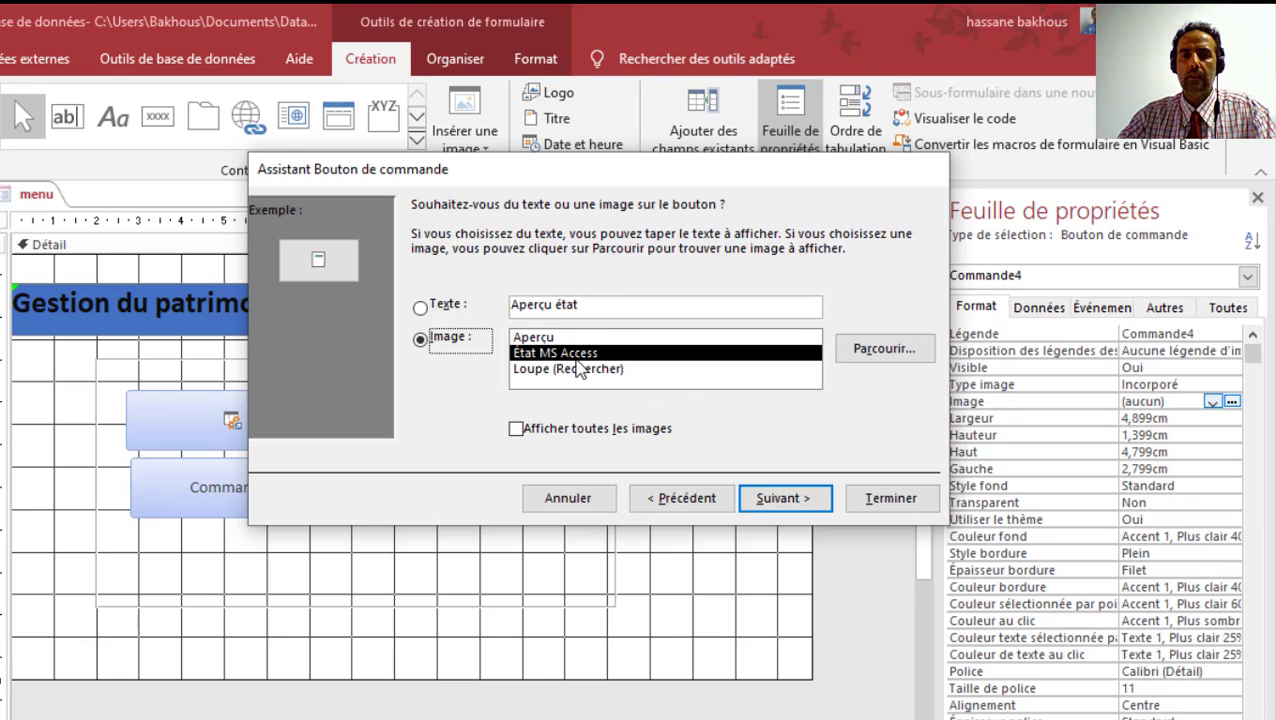
Give the report preview button the Sous-formulaire picture from the full image list, finish the wizard, and enlarge the button to about 4.8 by 1.2 cm
left_click(579, 369)
left_click(570, 356)
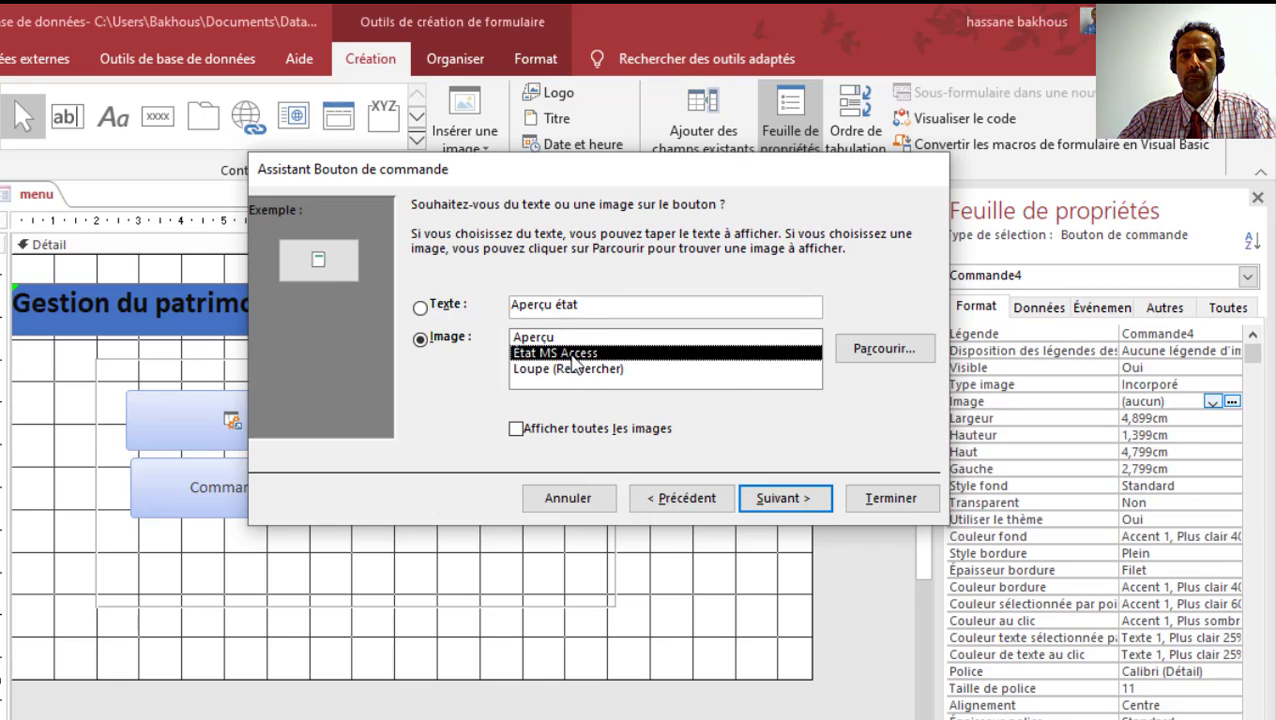
left_click(556, 432)
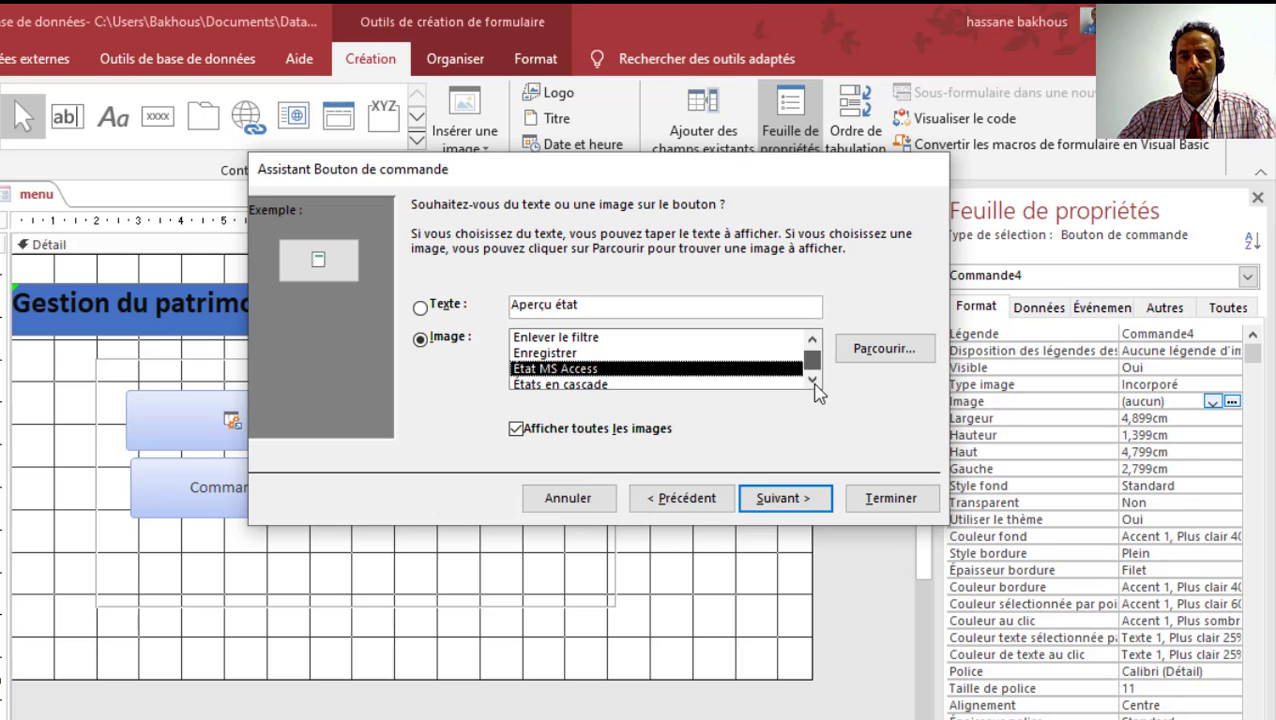
scroll(650, 370, "down", 10)
left_click(645, 369)
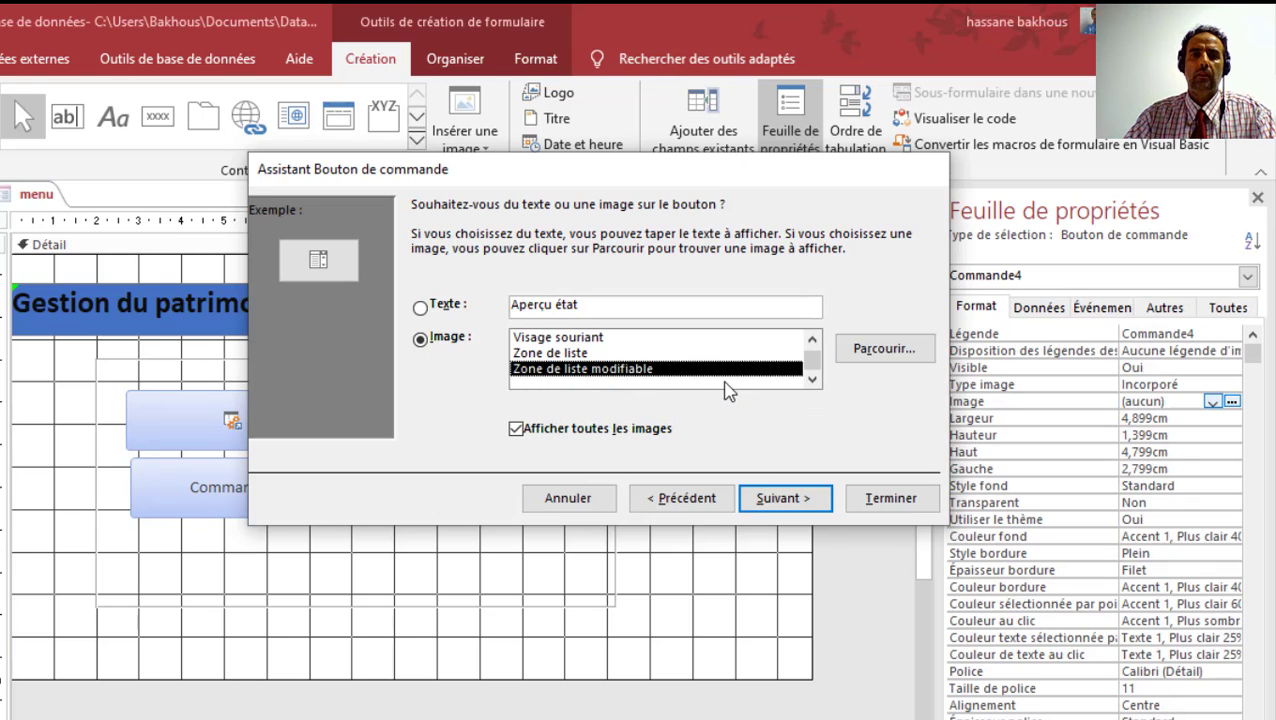
key("Up")
key("Up")
key("Down")
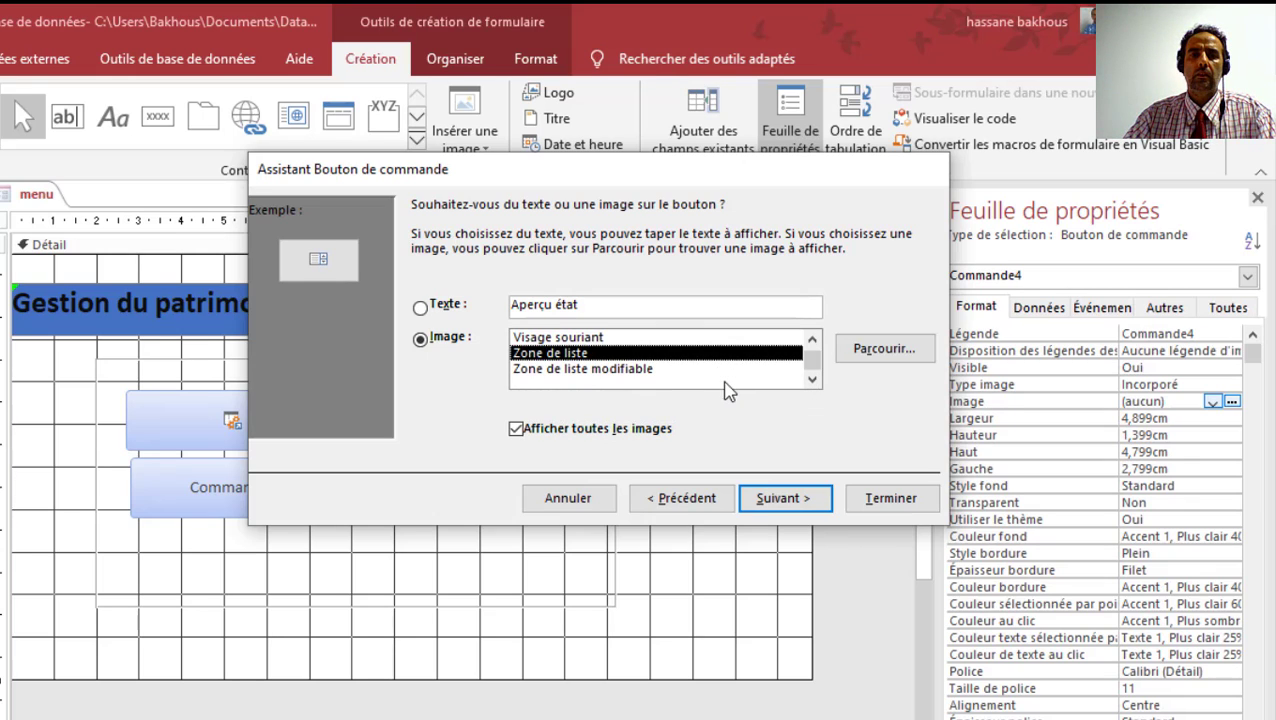
key("Up")
key("Up")
key("Up")
key("Up")
key("Up")
key("Up")
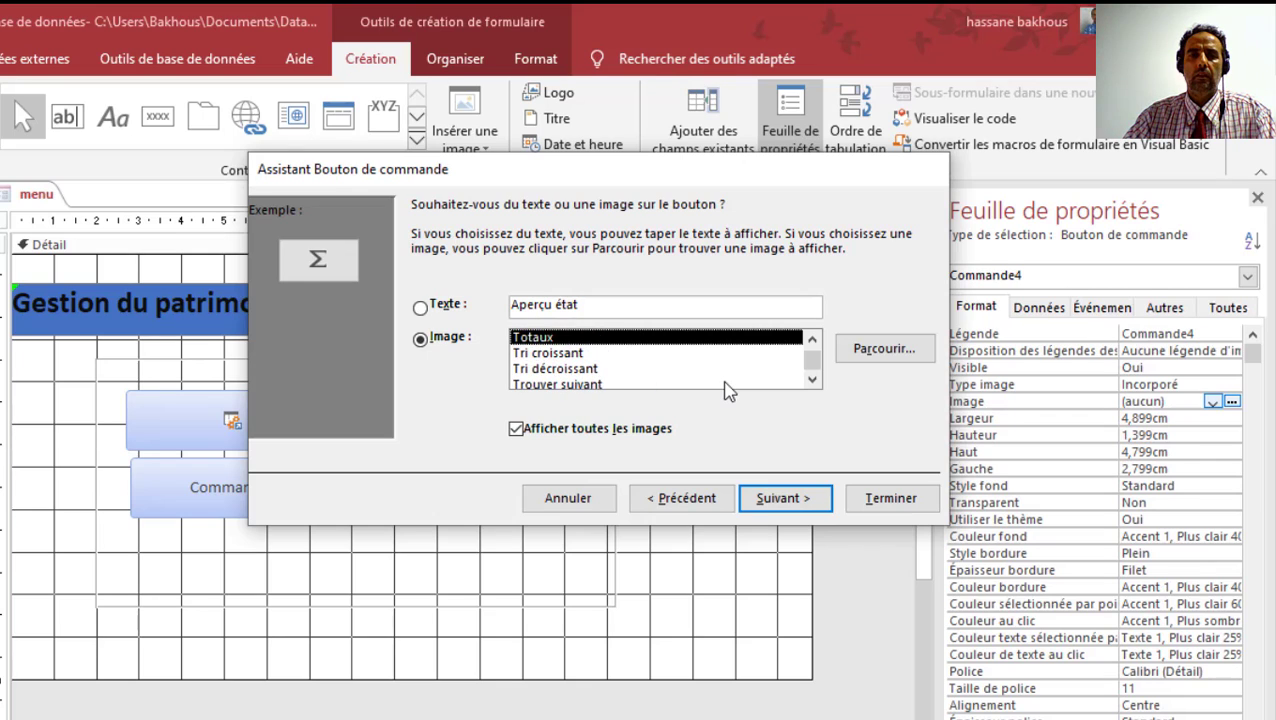
key("Up")
key("Up")
key("Up")
key("Up")
key("Up")
key("Up")
key("Up")
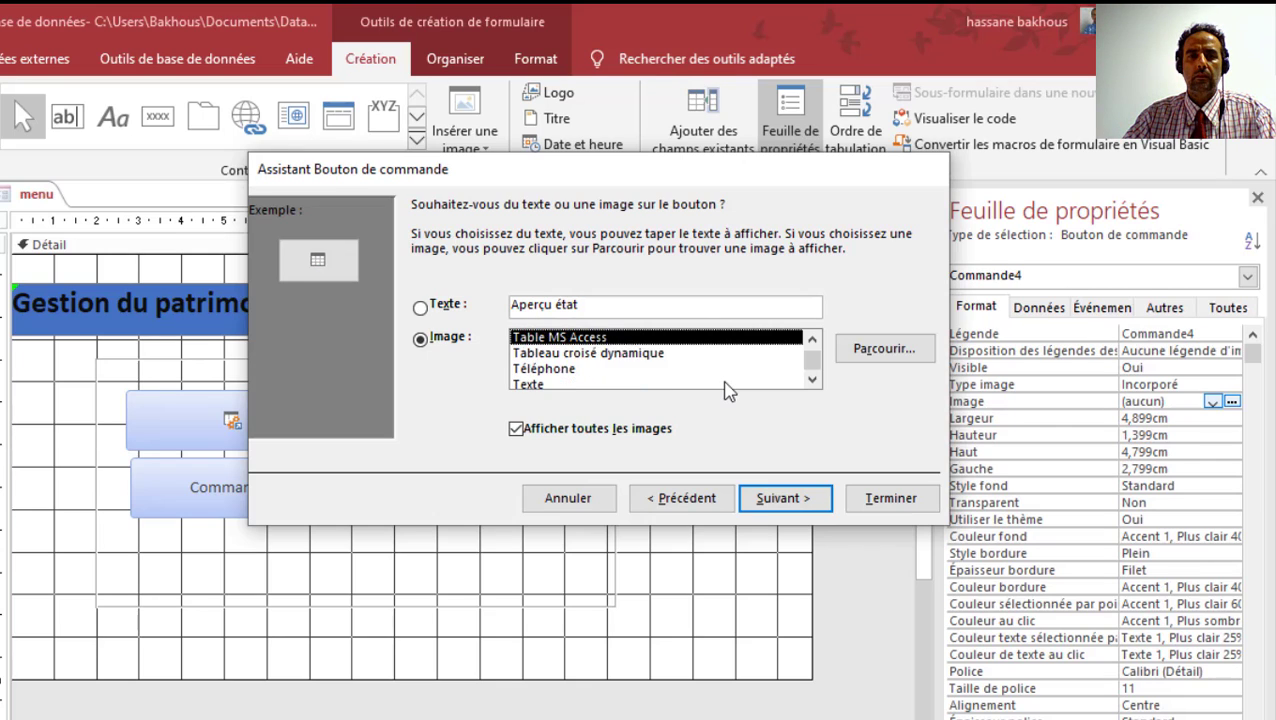
key("Up")
key("Up")
key("Up")
key("Up")
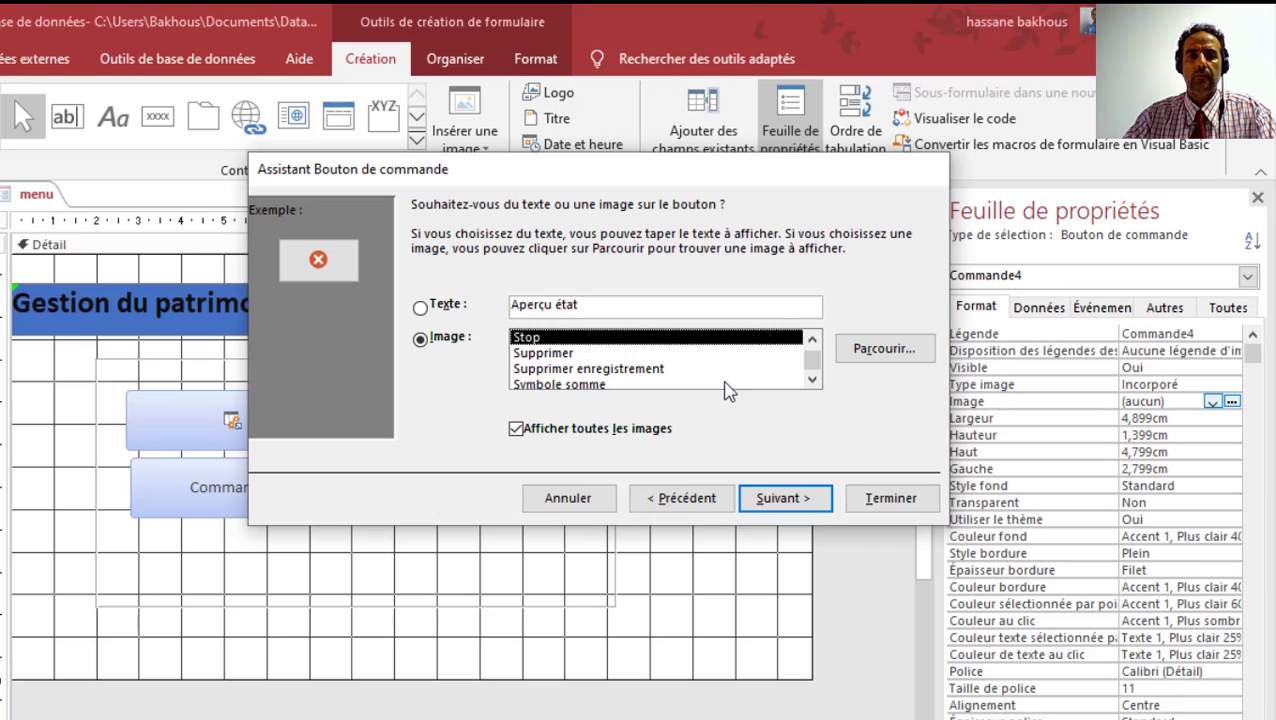
key("Up")
key("Up")
key("Up")
key("Down")
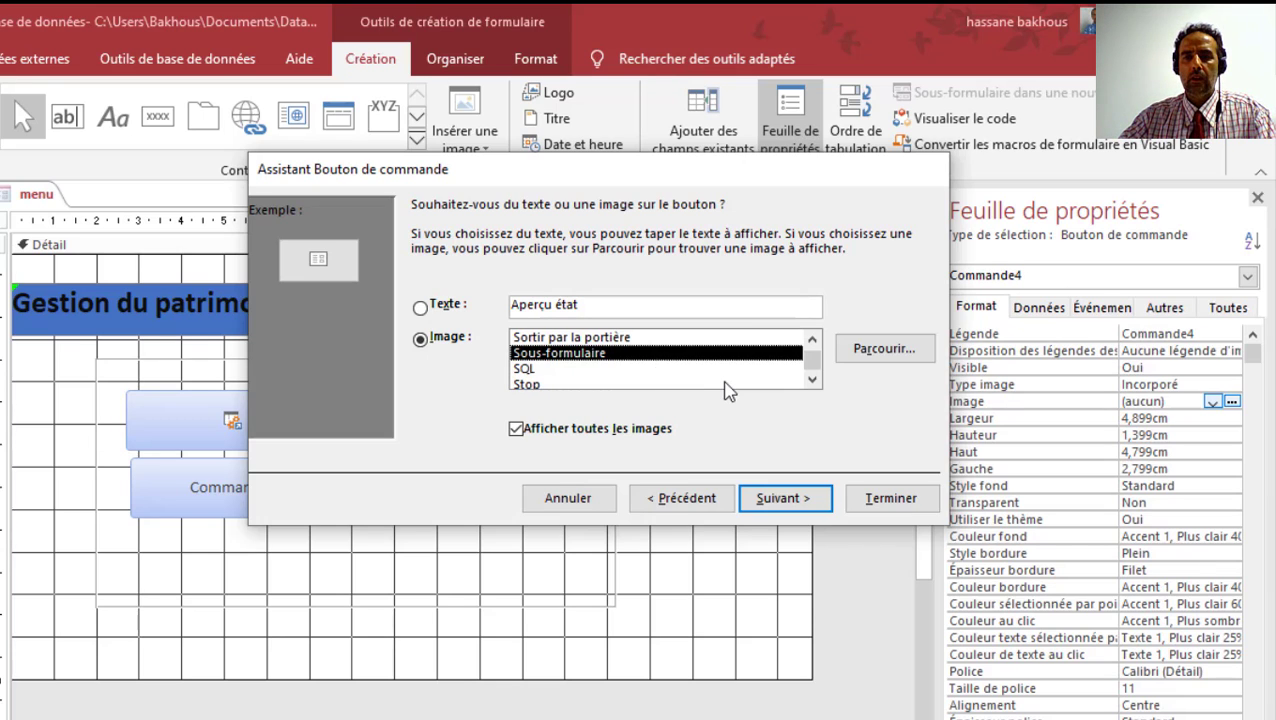
left_click(785, 497)
left_click(889, 503)
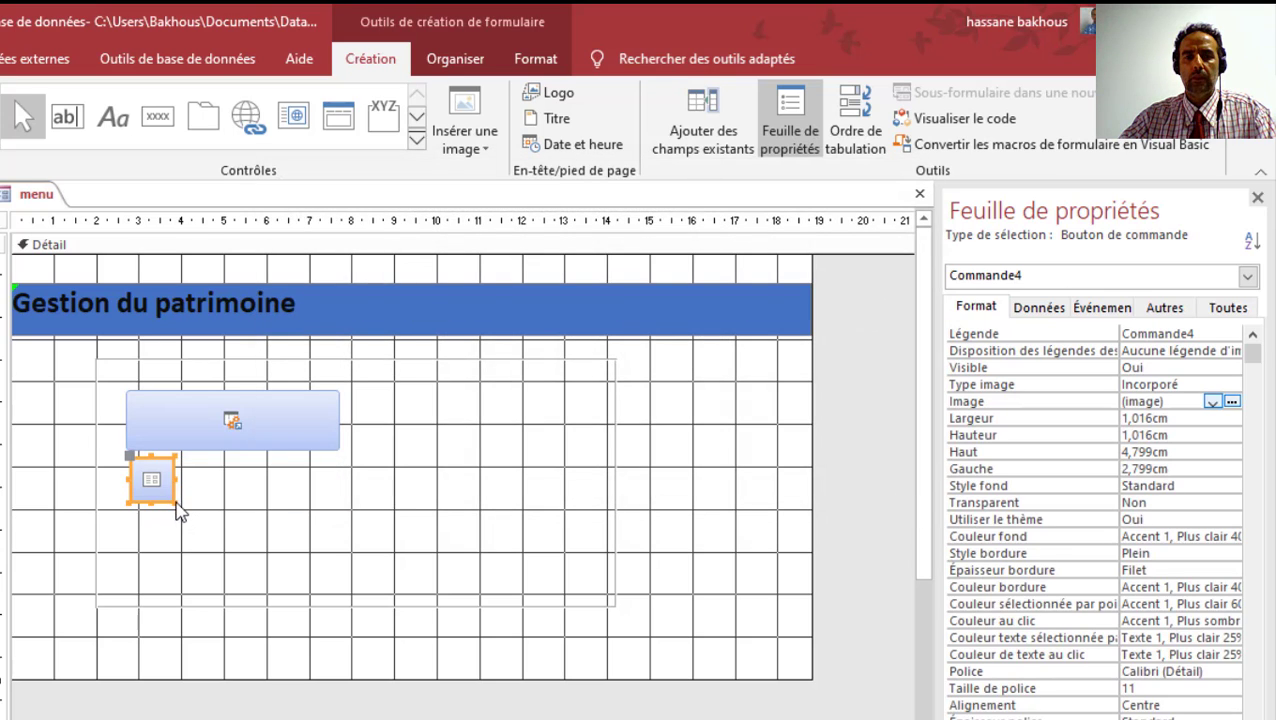
left_click_drag(177, 507, 338, 512)
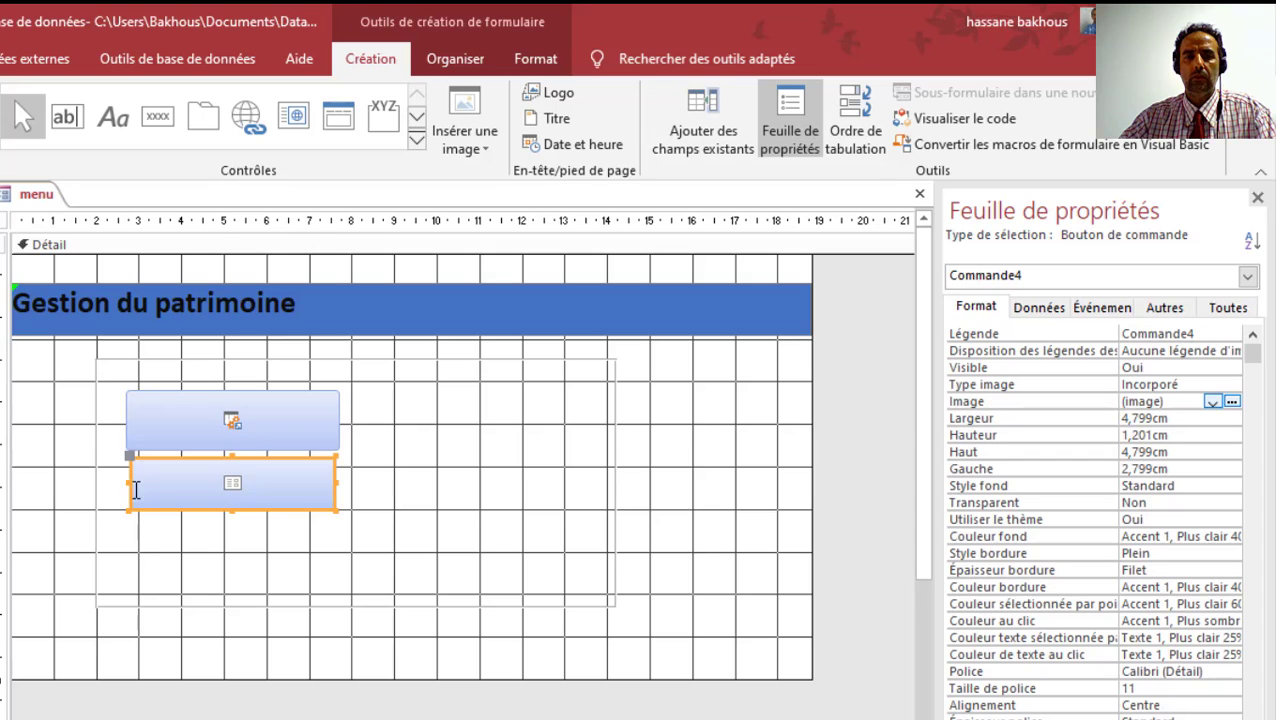
left_click(400, 514)
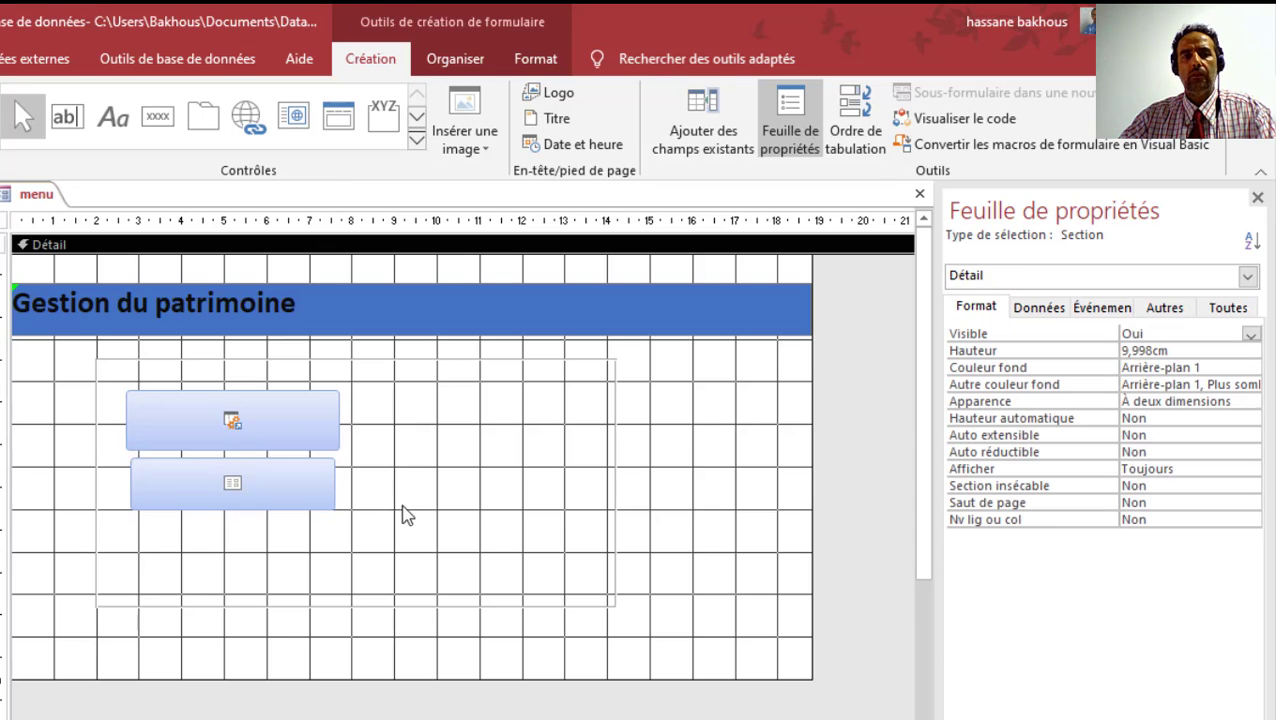
Add a third command button about 4.6 by 1.1 cm below the others, with the report action Aperçu d'un état for rq_comptage
left_click(157, 116)
left_click_drag(134, 518, 332, 566)
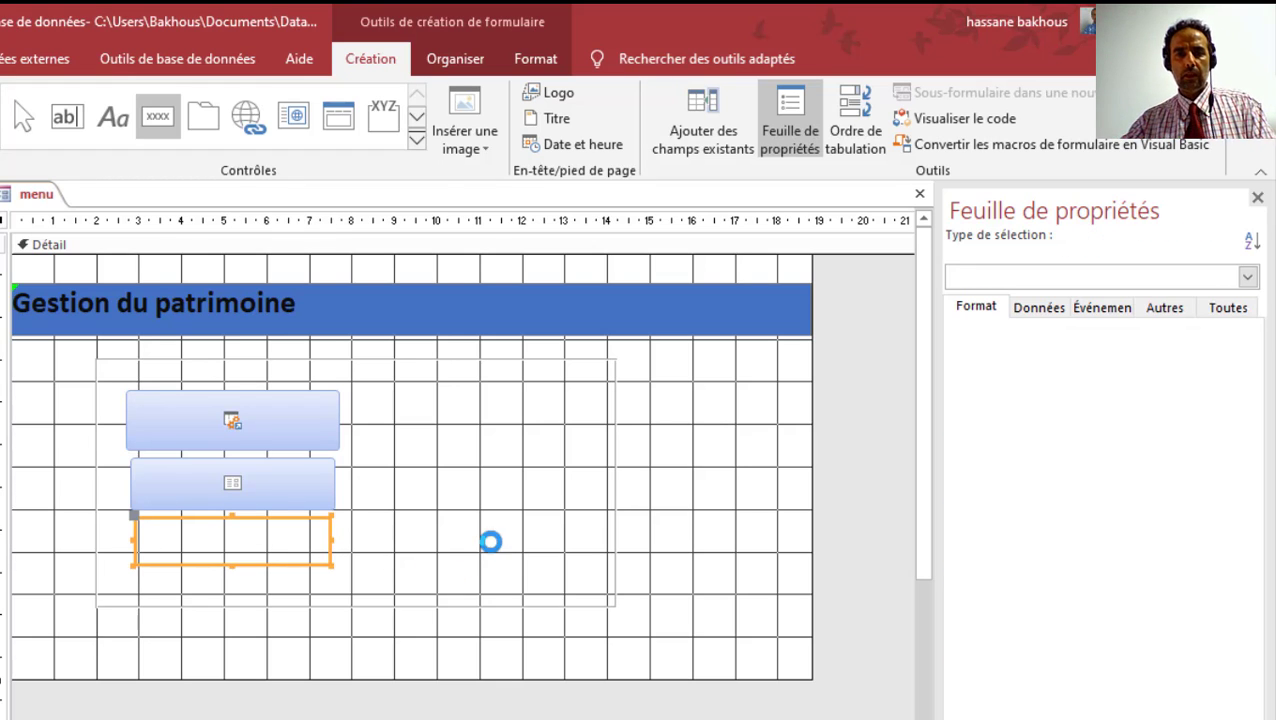
left_click(522, 366)
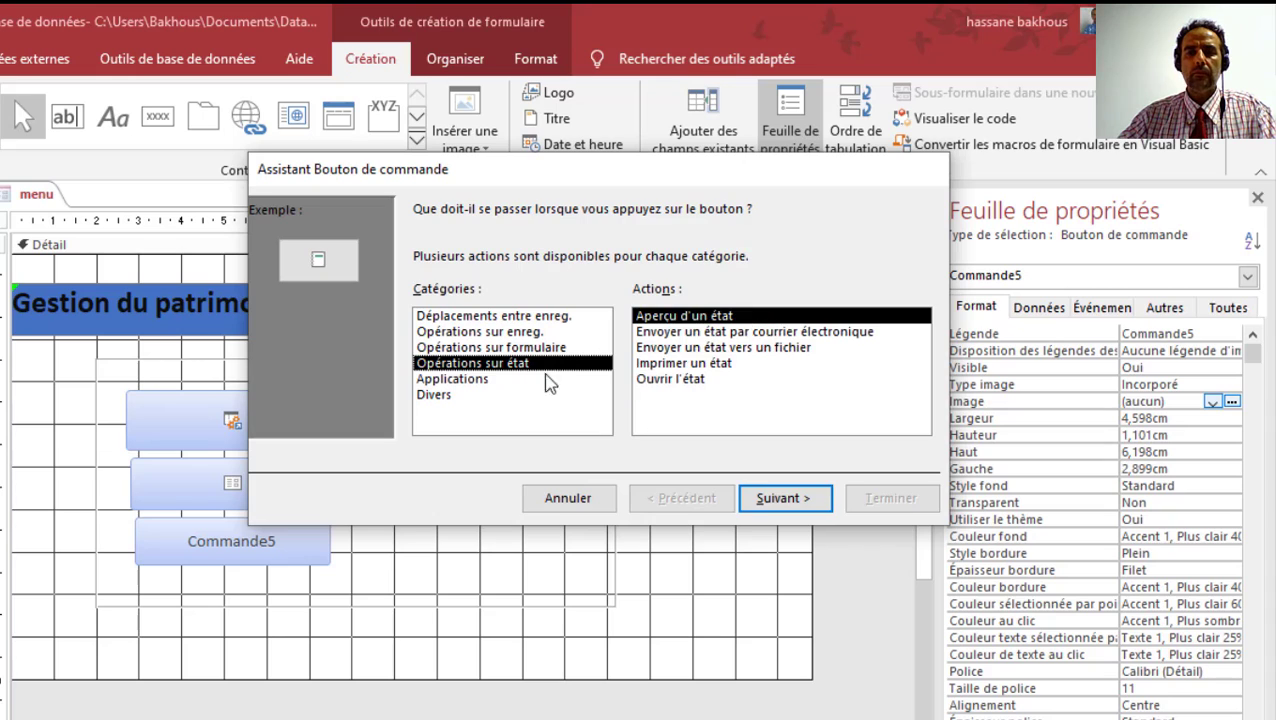
left_click(760, 497)
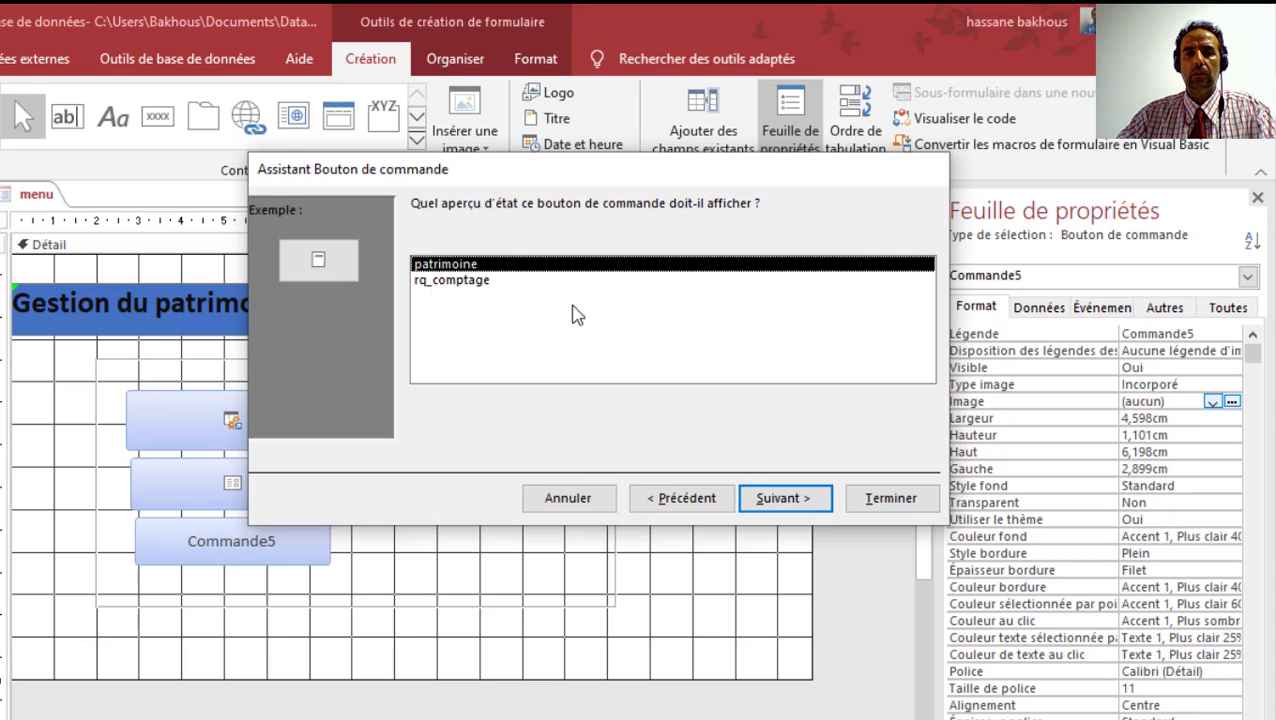
left_click(482, 281)
left_click(795, 500)
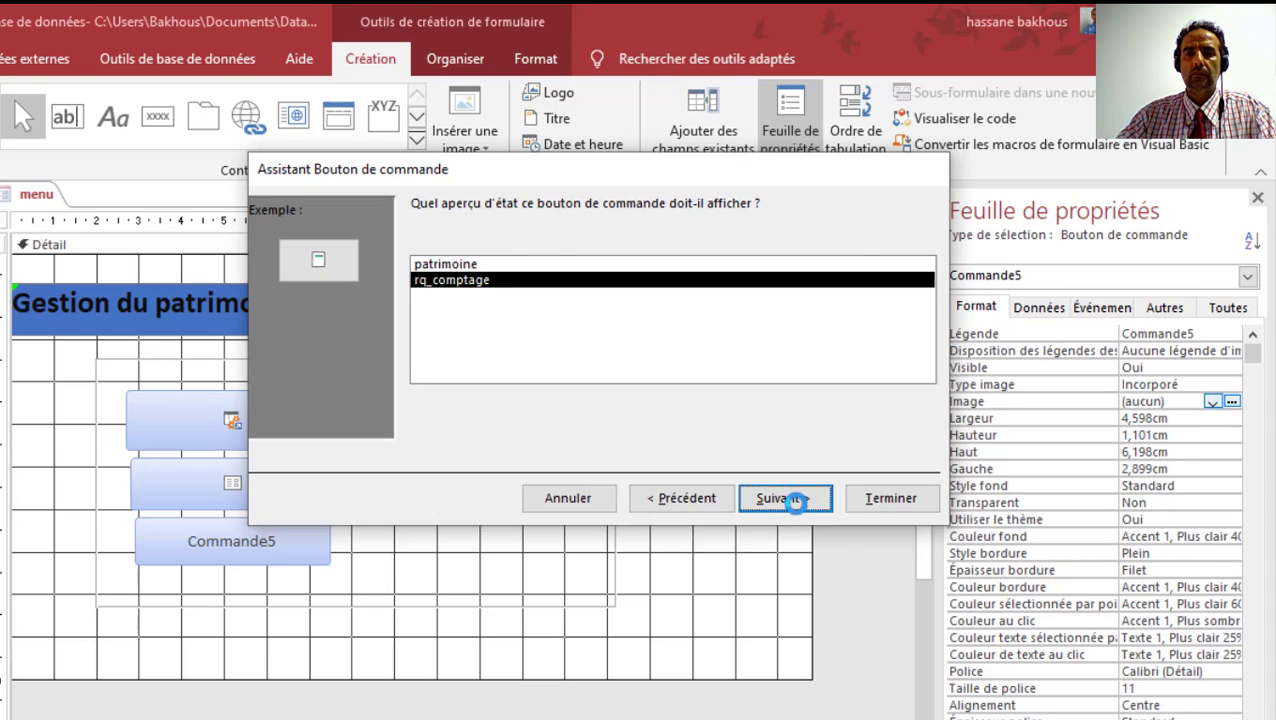
Give the third button the Macro MS Access picture from the full image list, finish the wizard, and widen the button slightly
left_click(561, 369)
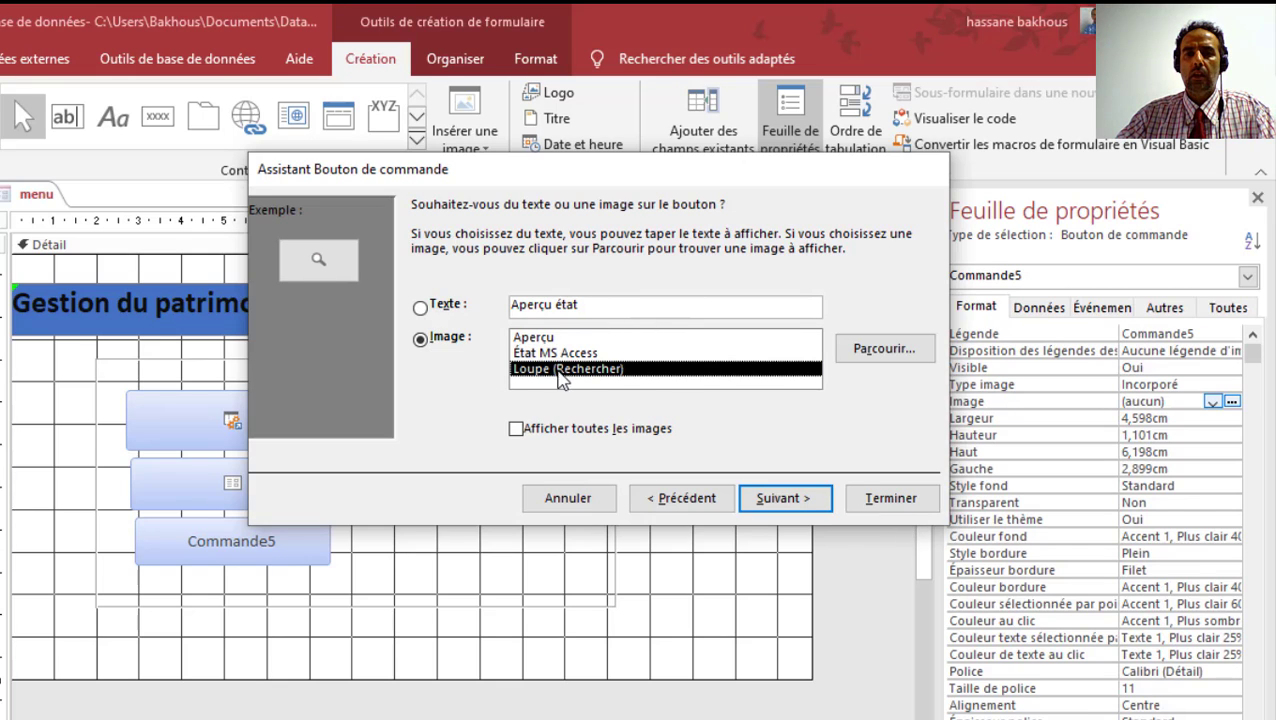
left_click(561, 432)
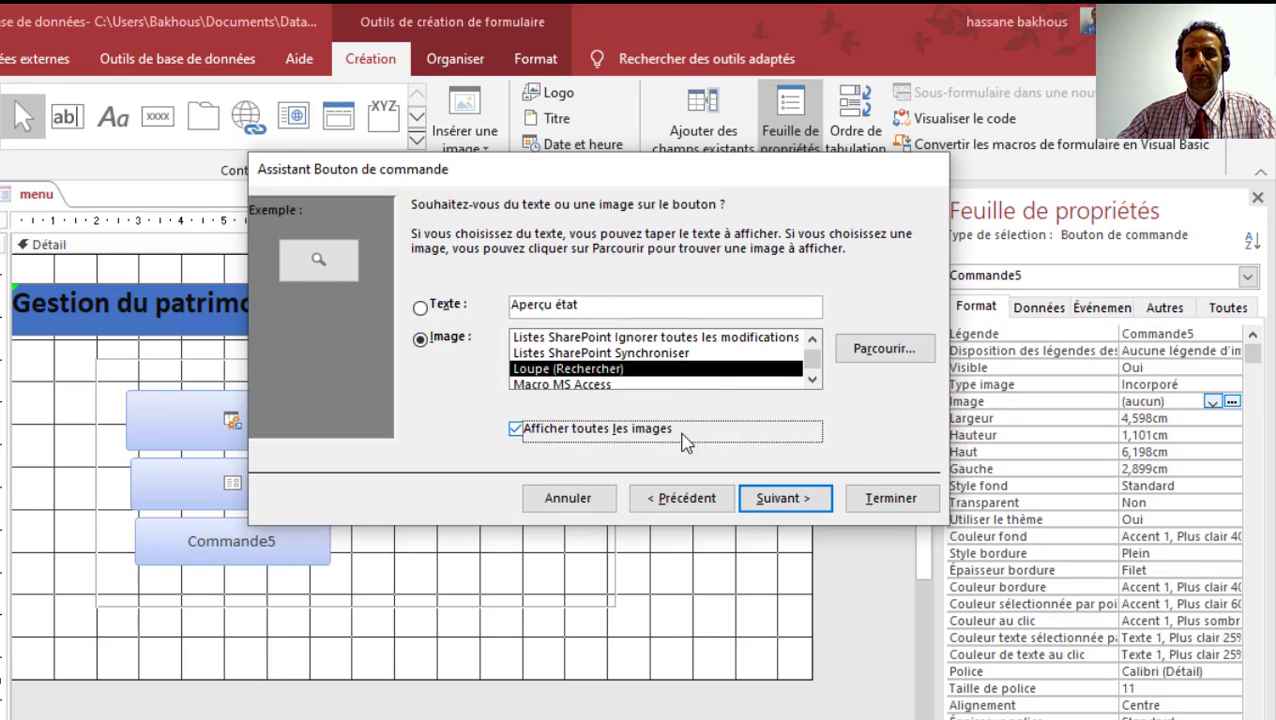
left_click(656, 384)
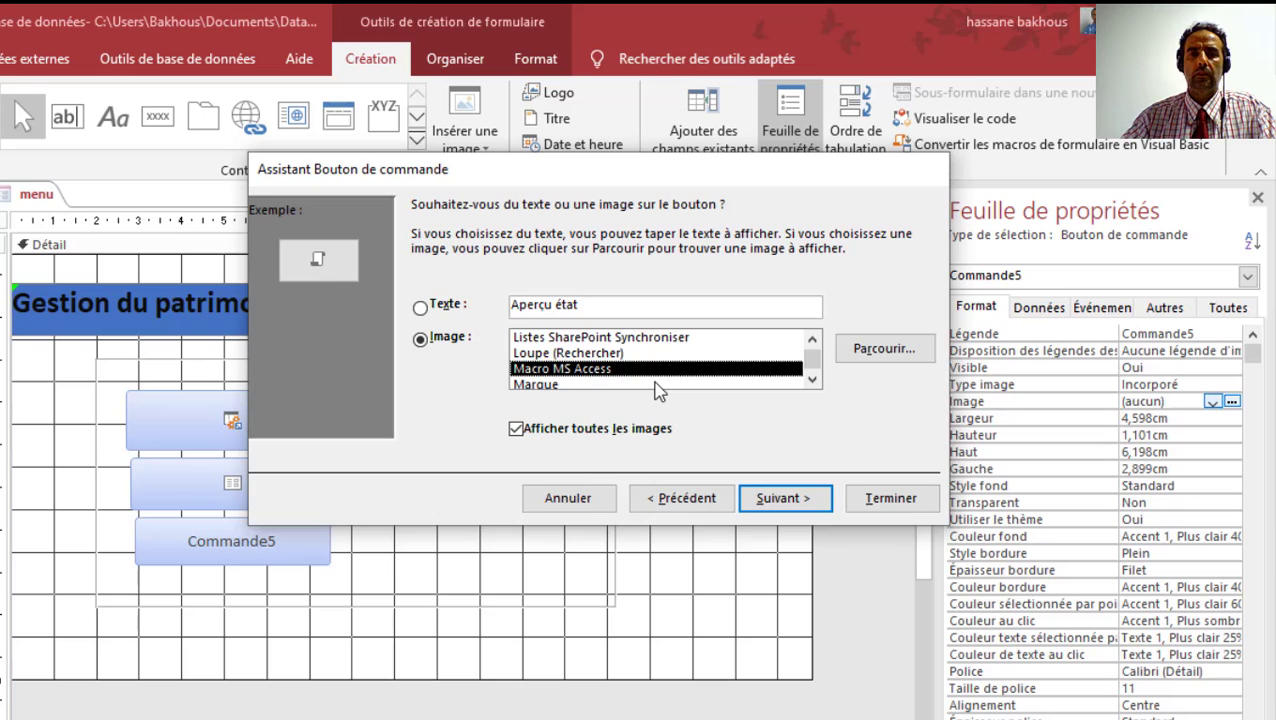
left_click(656, 384)
key("Up")
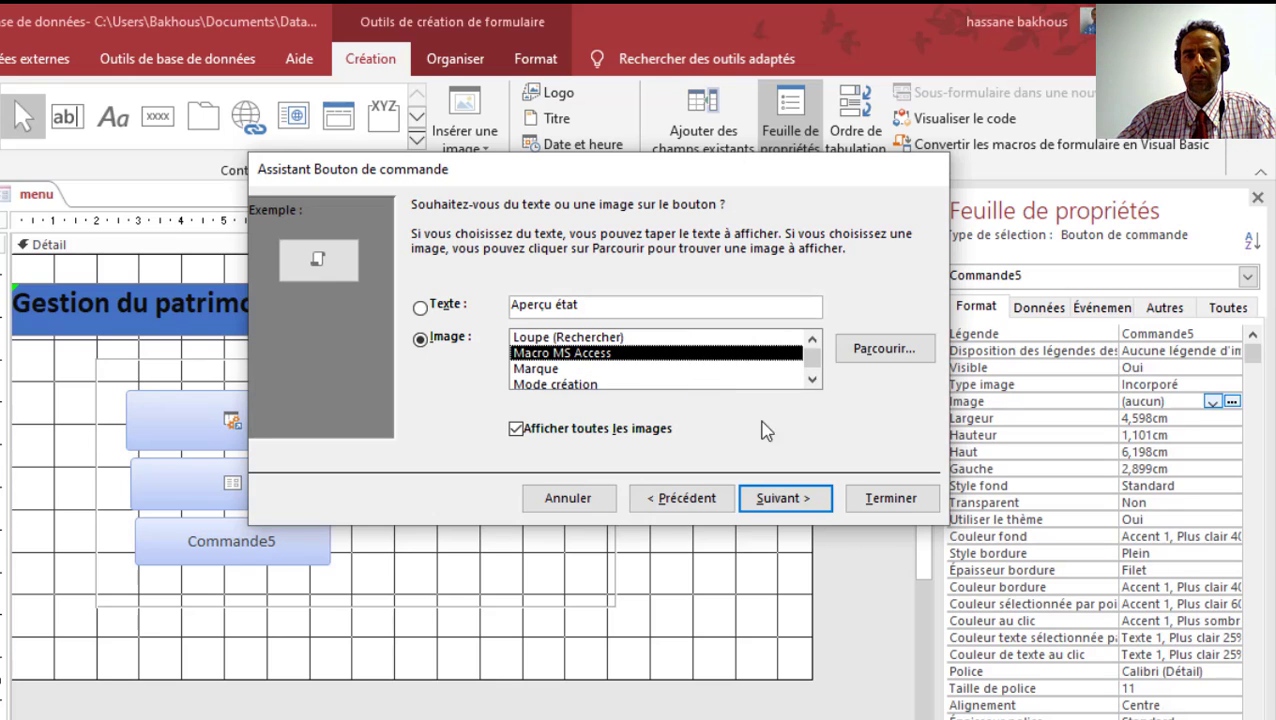
left_click(790, 508)
left_click(918, 508)
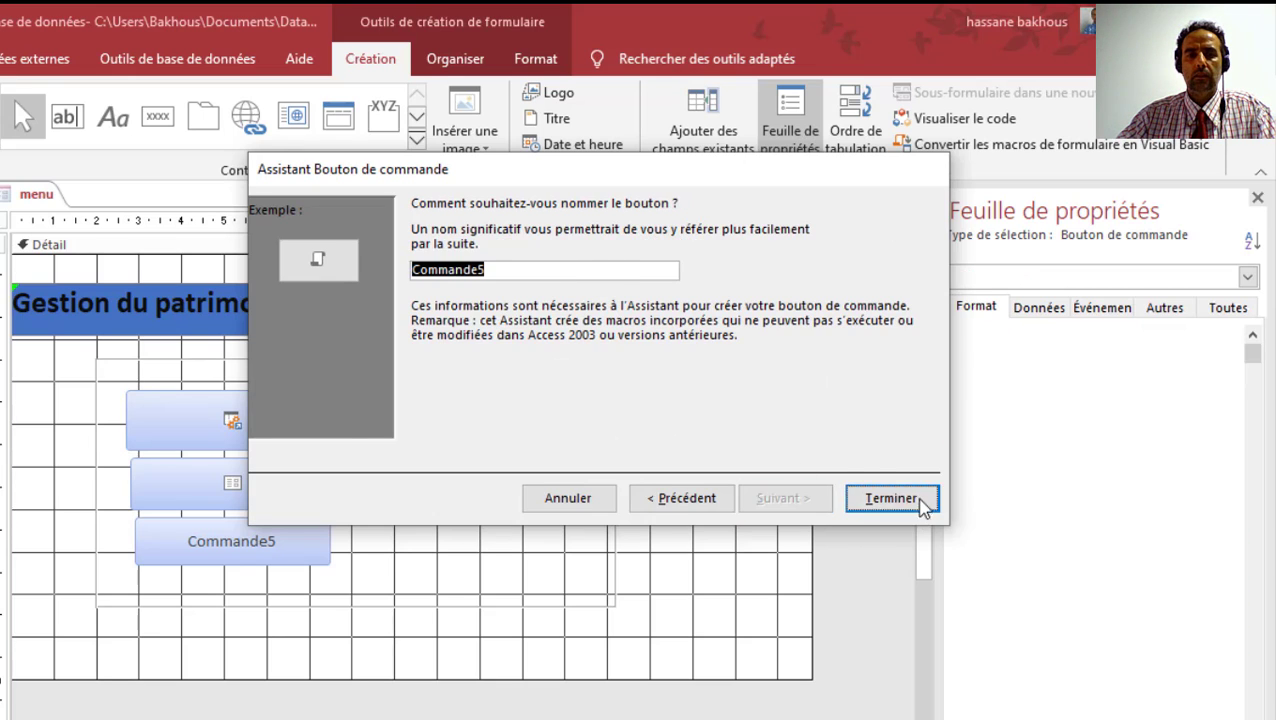
left_click_drag(180, 563, 342, 564)
left_click(387, 538)
Resize the three command buttons together to the smallest height (Au plus petit) and the widest width (Au plus large)
left_click_drag(396, 390, 215, 560)
left_click(520, 66)
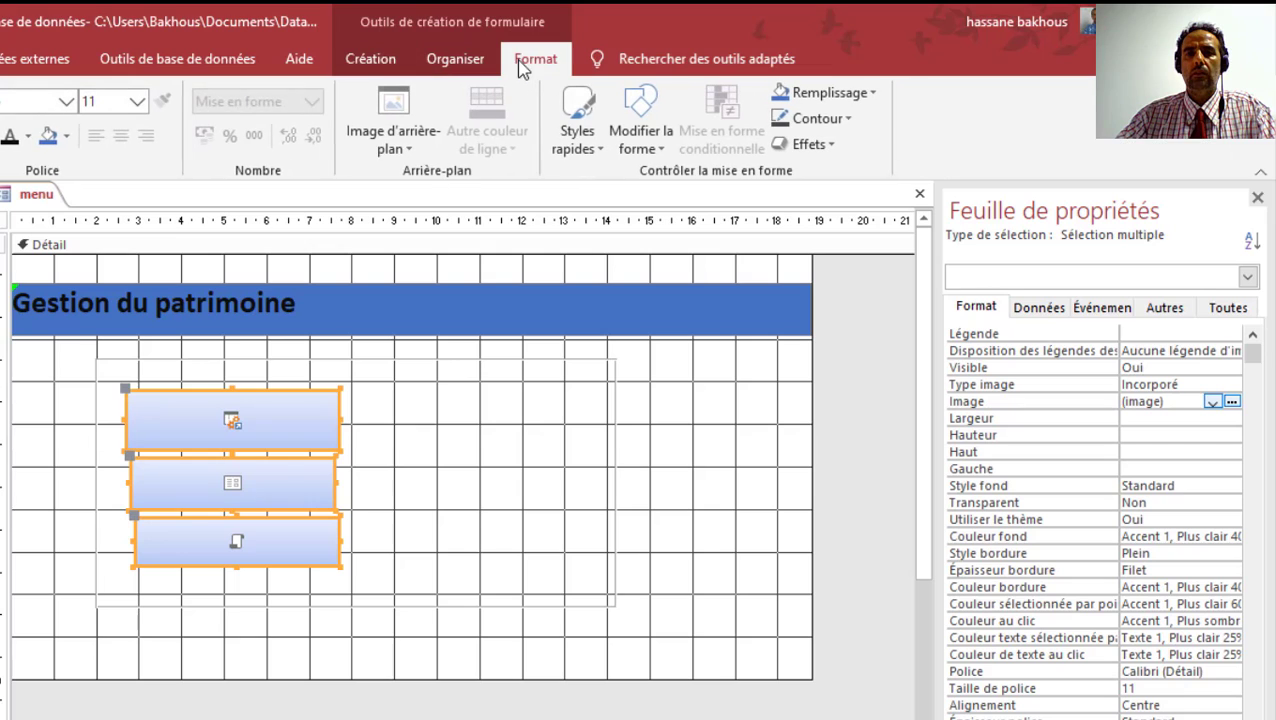
left_click(455, 66)
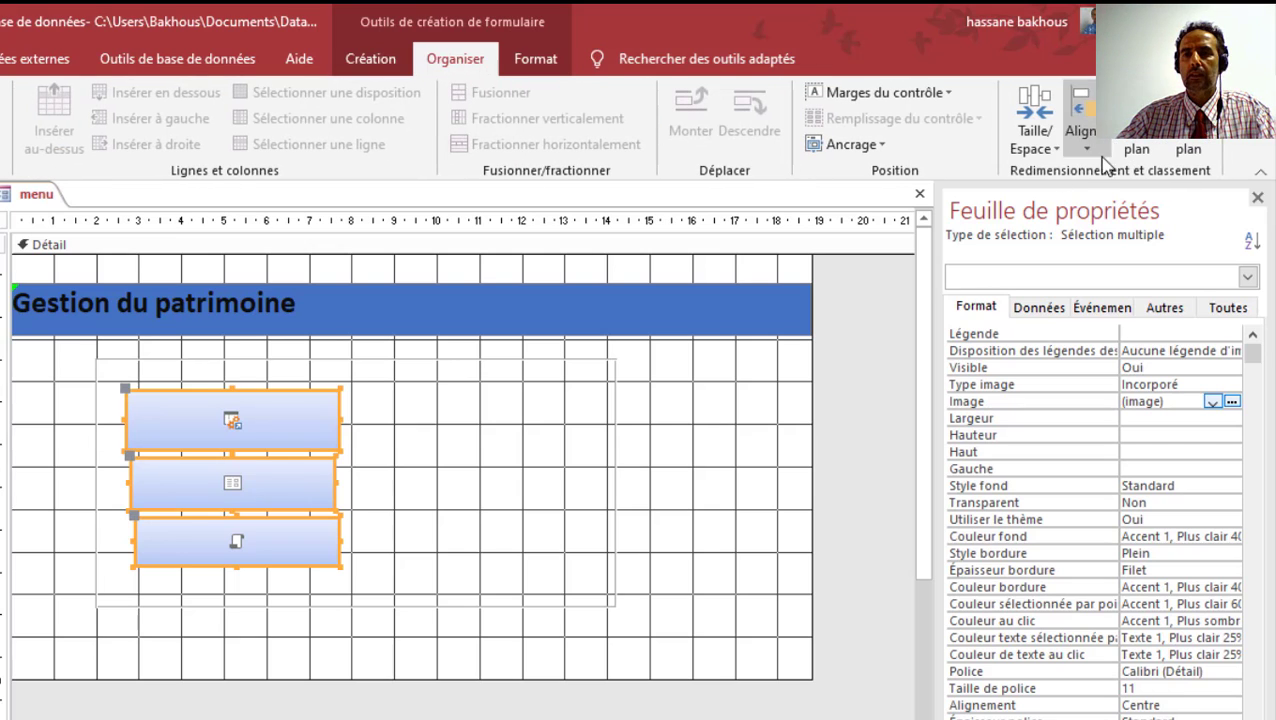
left_click(1055, 150)
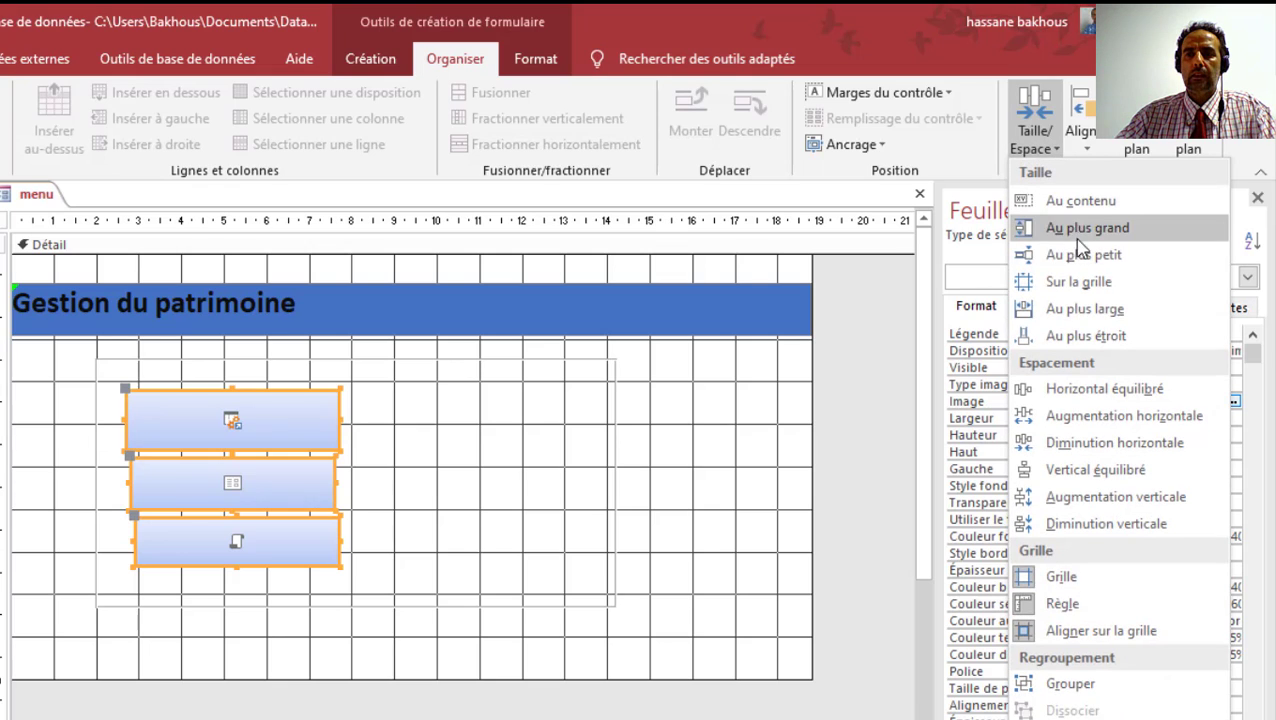
left_click(1129, 260)
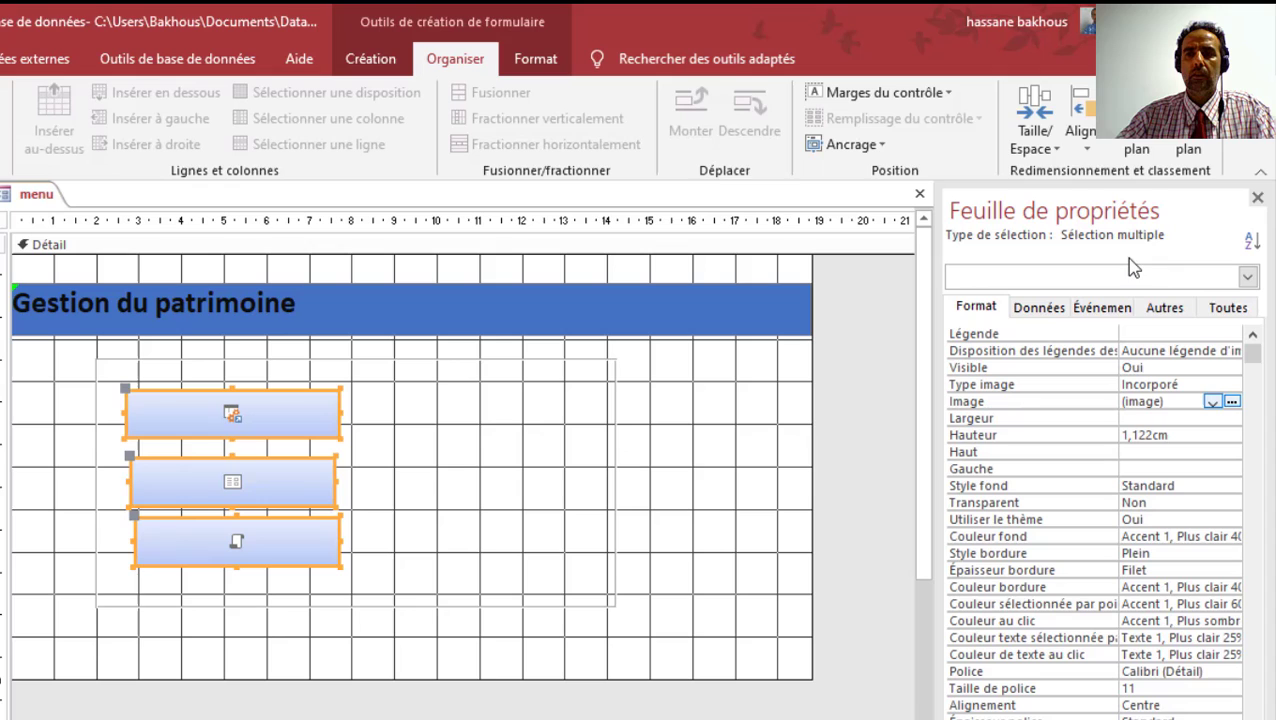
left_click(1048, 152)
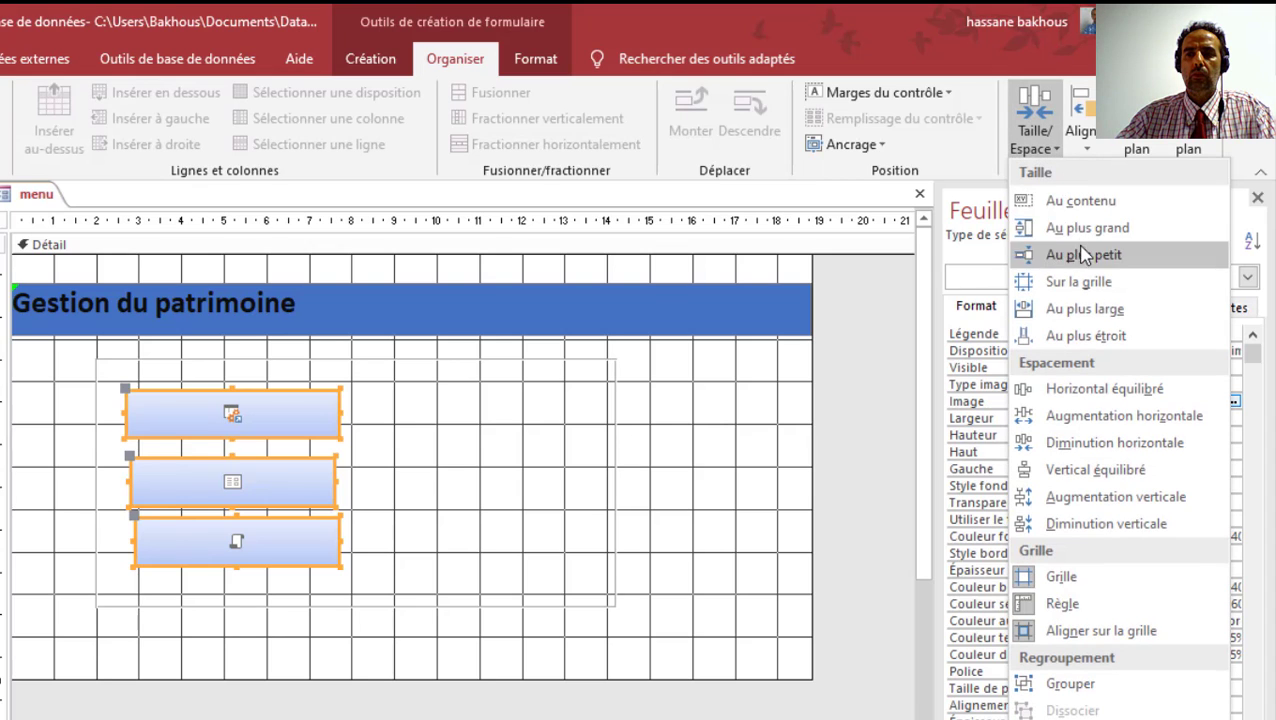
left_click(1131, 310)
Align the three command buttons to their left edges and equalise their vertical spacing (Vertical équilibré)
left_click(1082, 128)
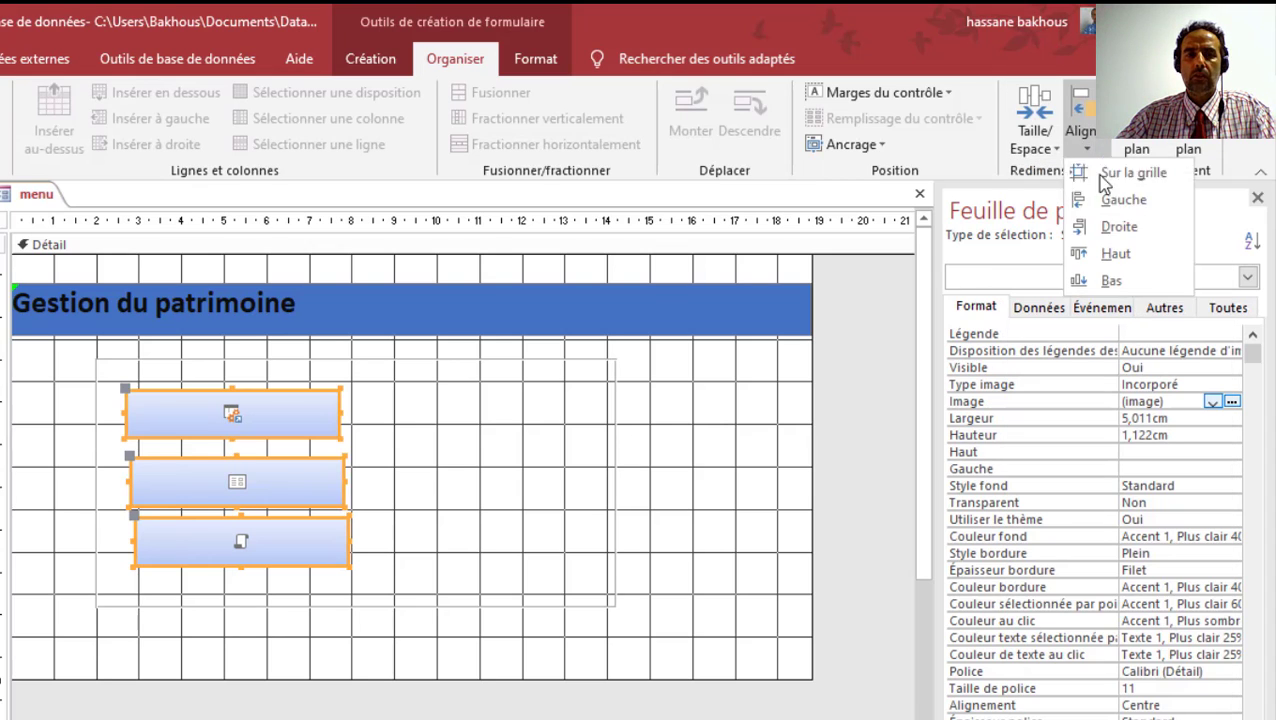
left_click(1104, 200)
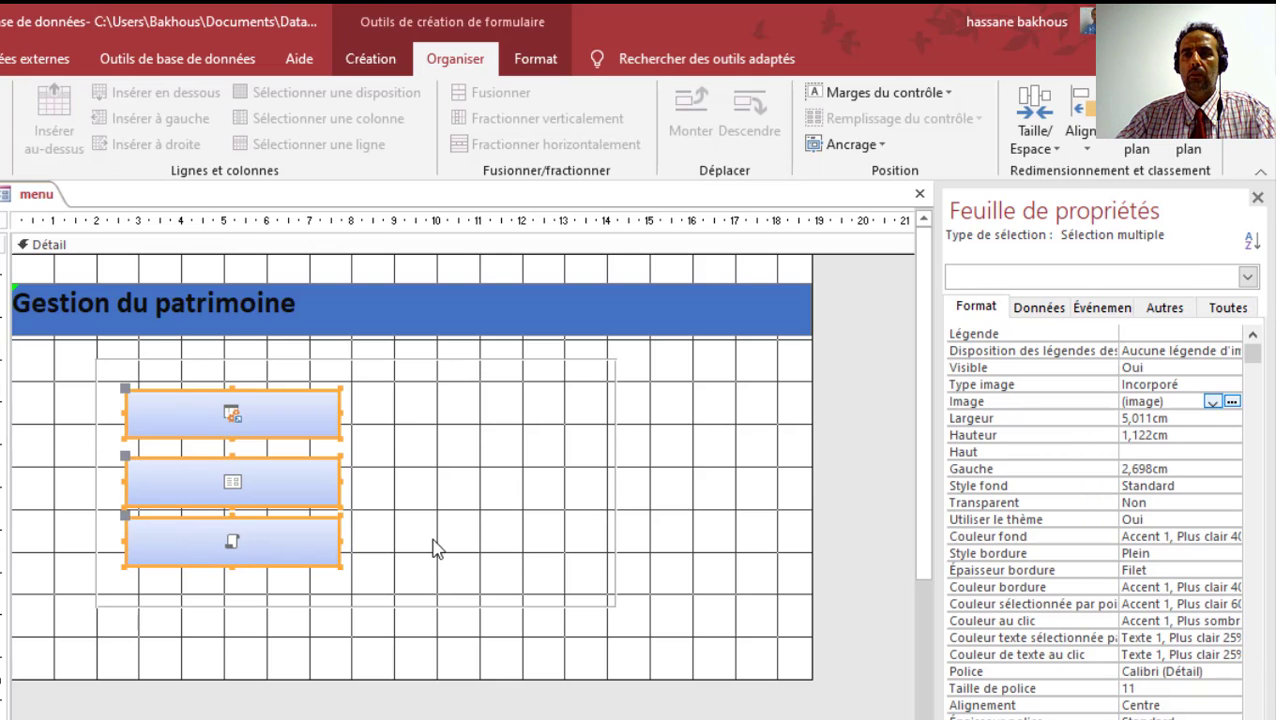
left_click(1058, 152)
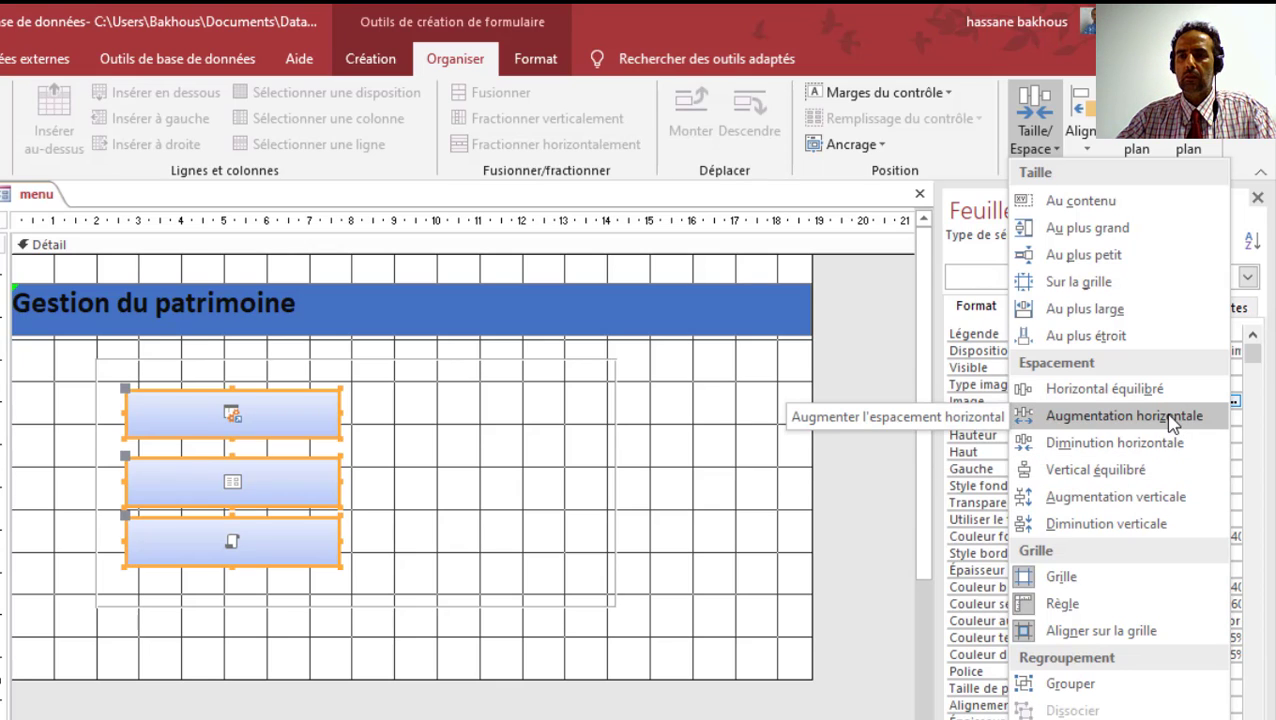
left_click(1124, 474)
left_click(397, 505)
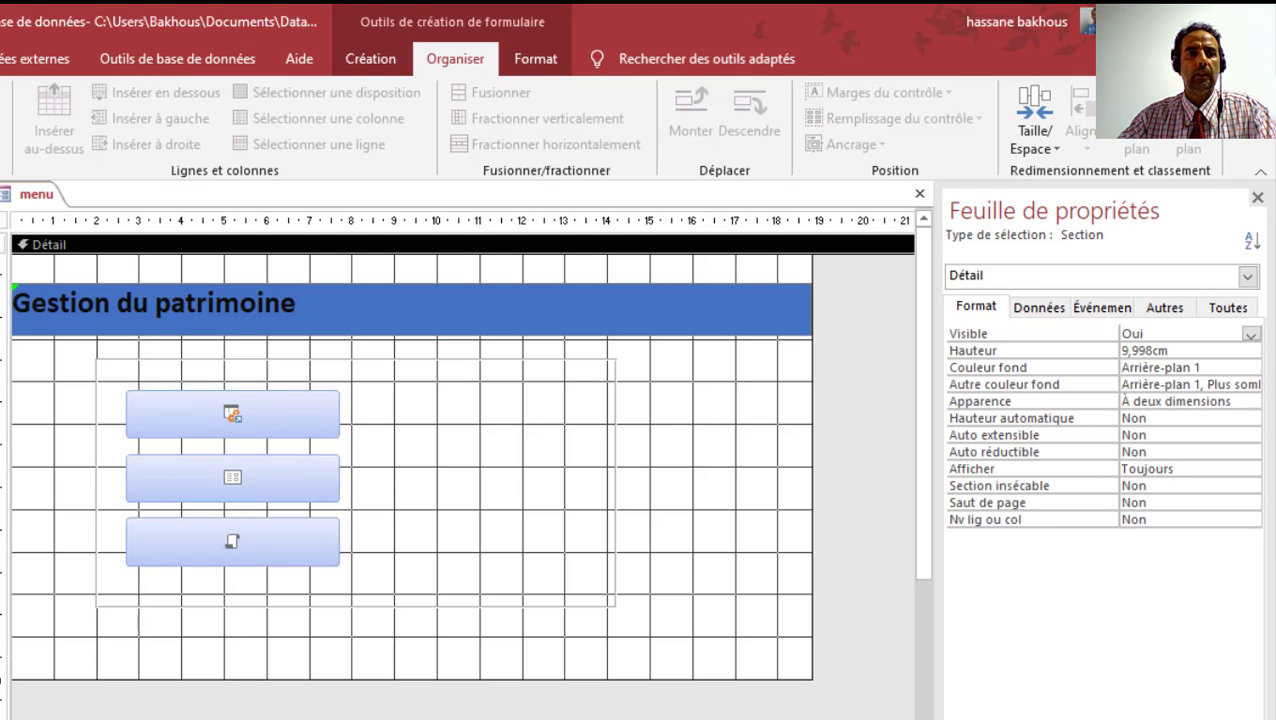
Display the menu in Form view, test the first button by opening Frm_patrimoine, and close that form
key("alt+f")
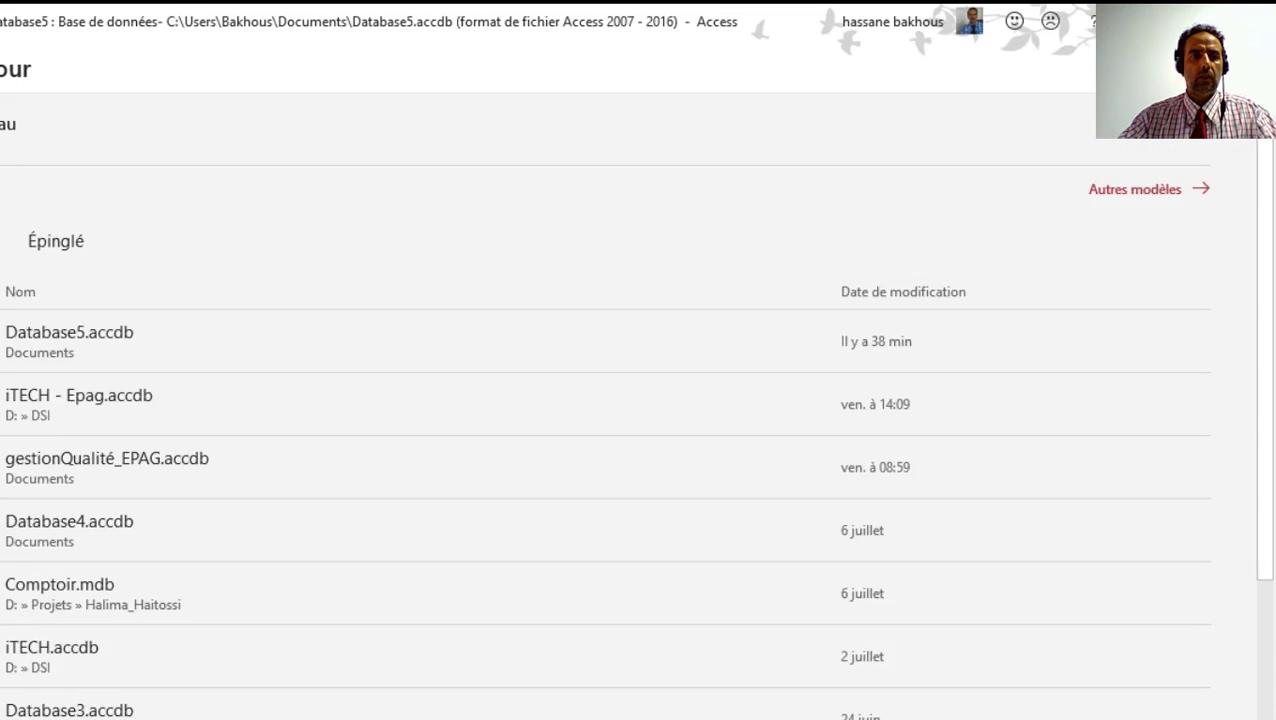
key("Escape")
key("alt+l")
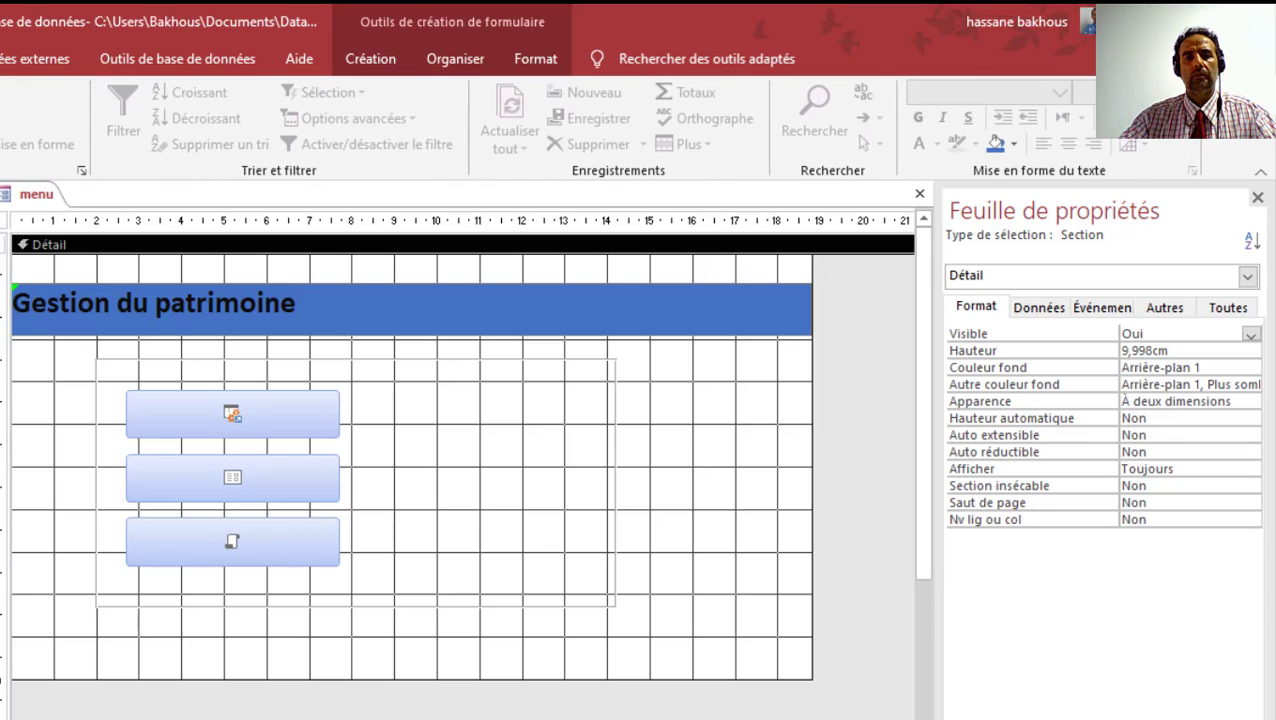
key("F5")
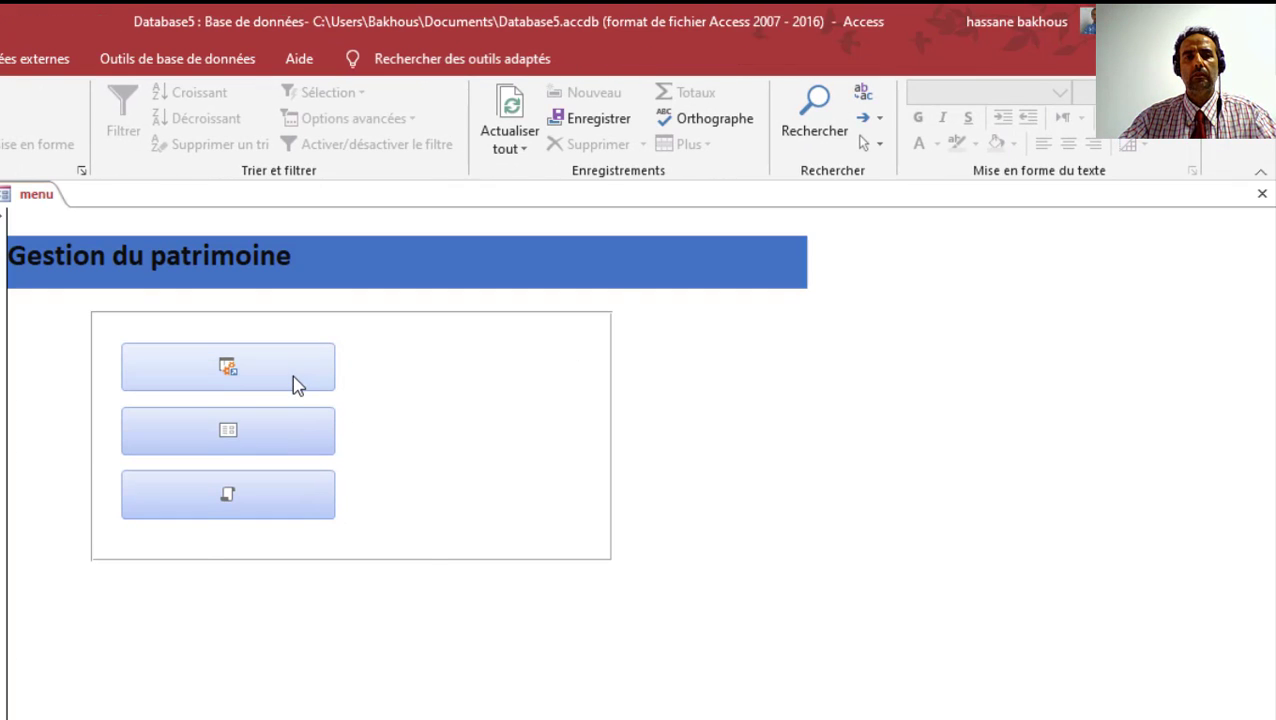
left_click(292, 375)
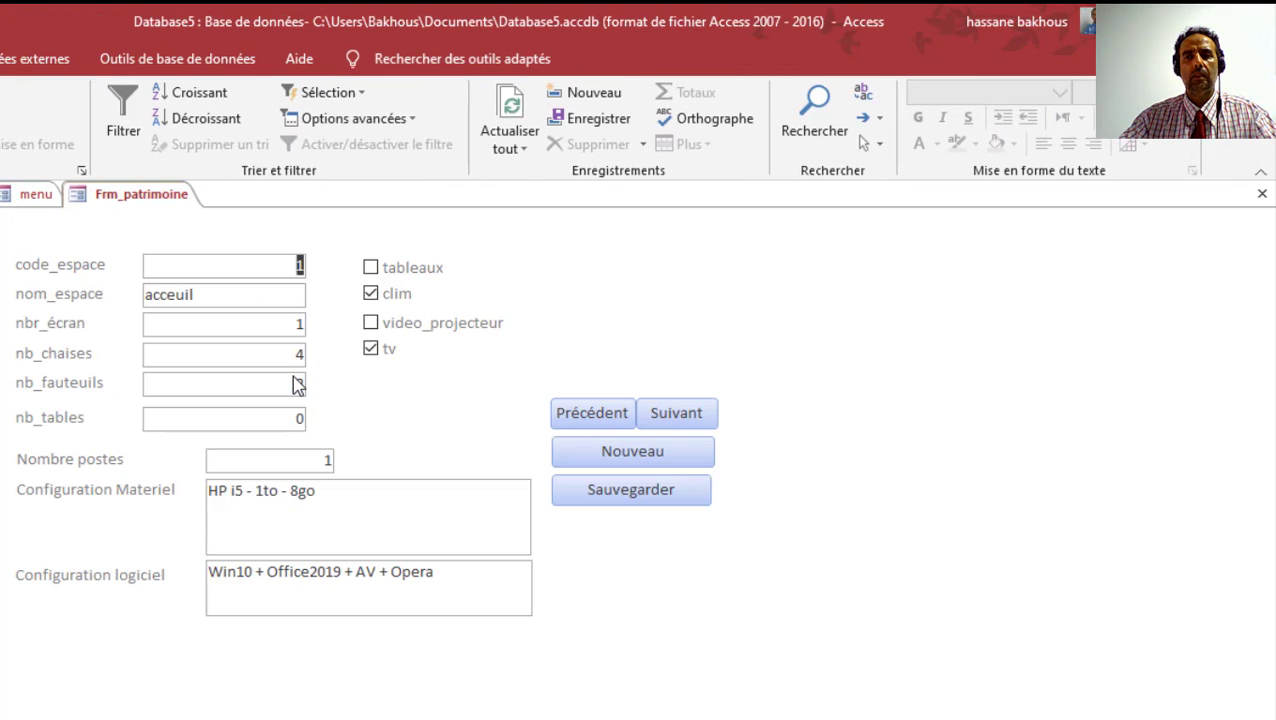
left_click(1262, 194)
Test the two report buttons by previewing patrimoine and rq_comptage, zoom in on the rq_comptage report, and close both previews
left_click(283, 436)
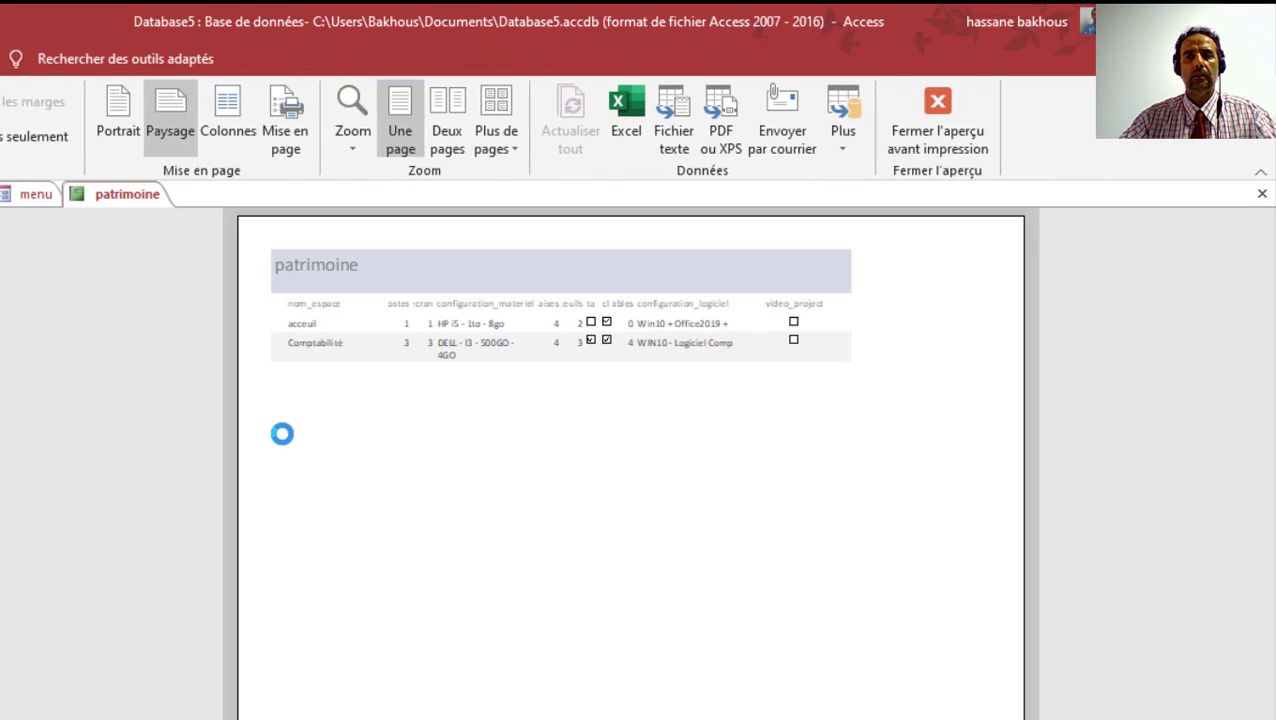
left_click(1262, 194)
left_click(308, 496)
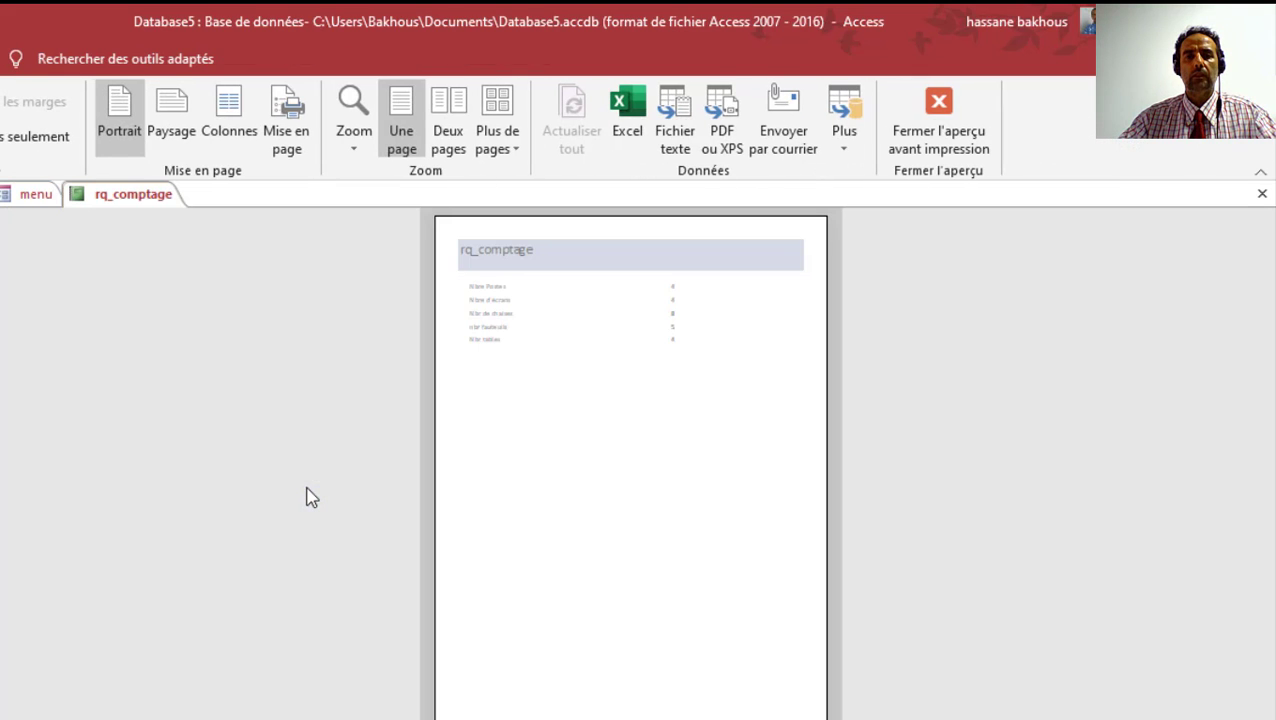
left_click(520, 286)
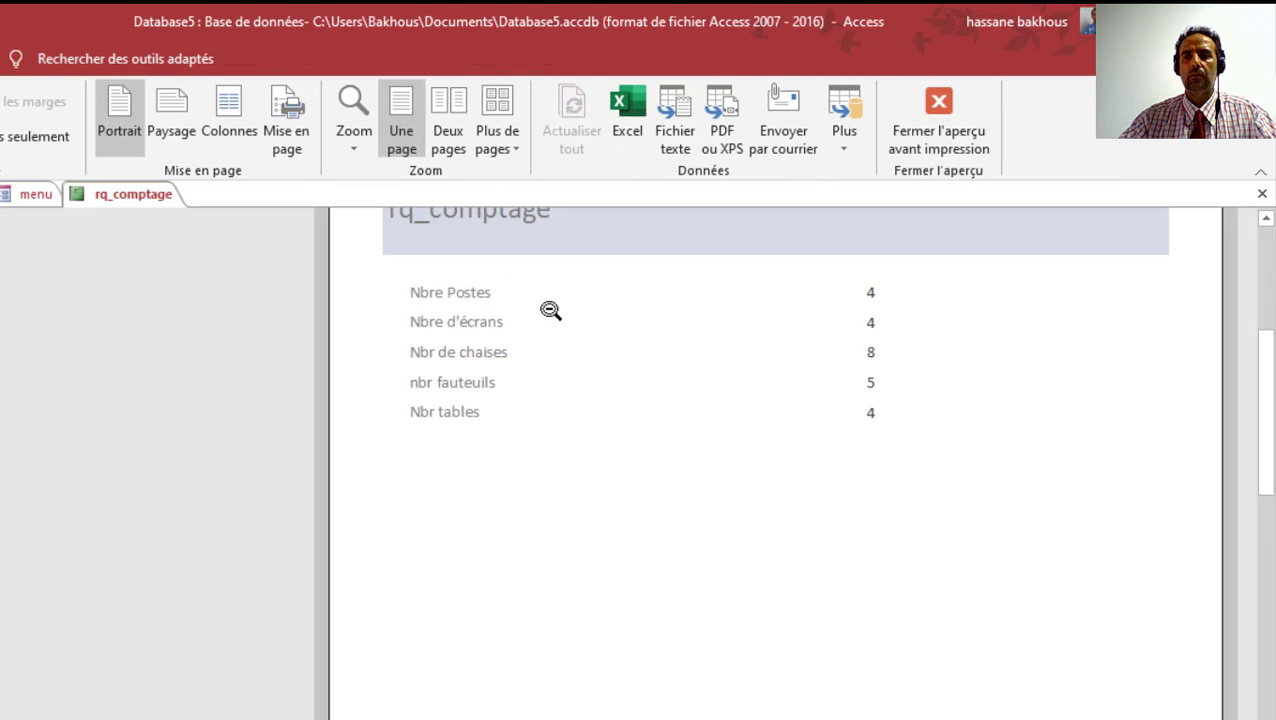
left_click(1262, 194)
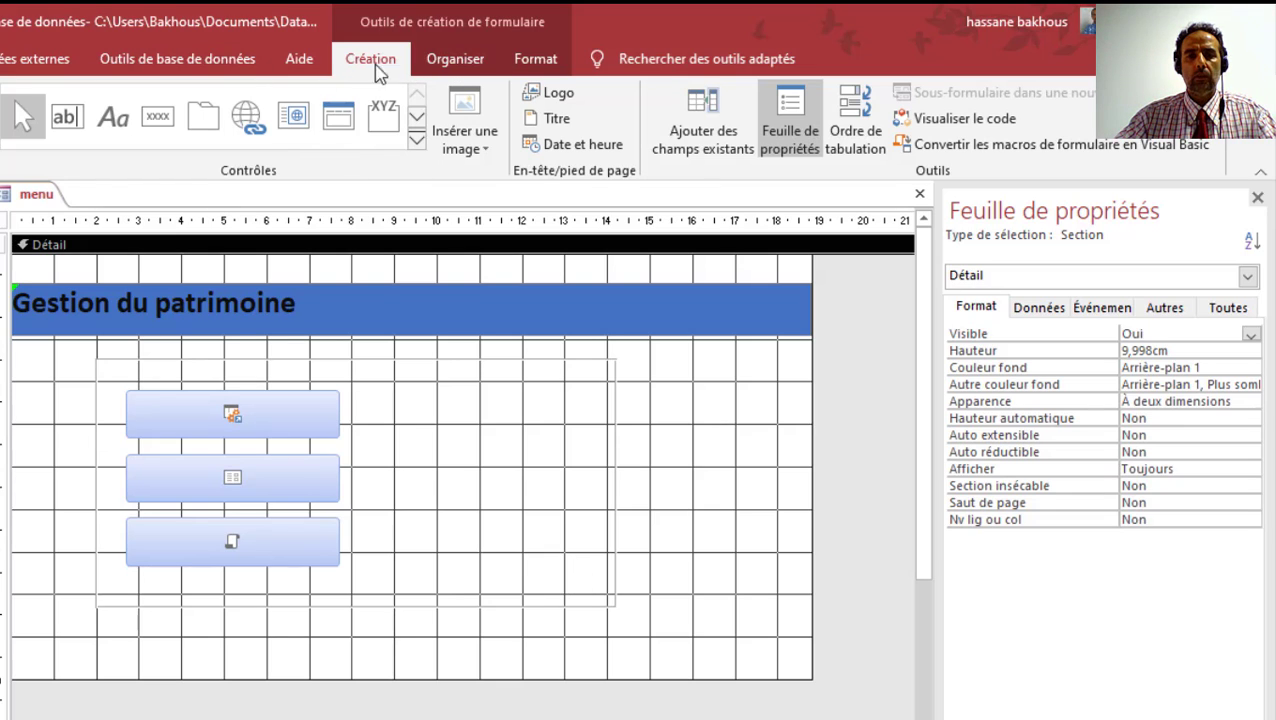
In the menu's Design view, add a command button about 1.5 by 0.9 cm in the frame's lower-right corner, with the action Quitter une application
left_click(157, 116)
left_click_drag(552, 570, 616, 604)
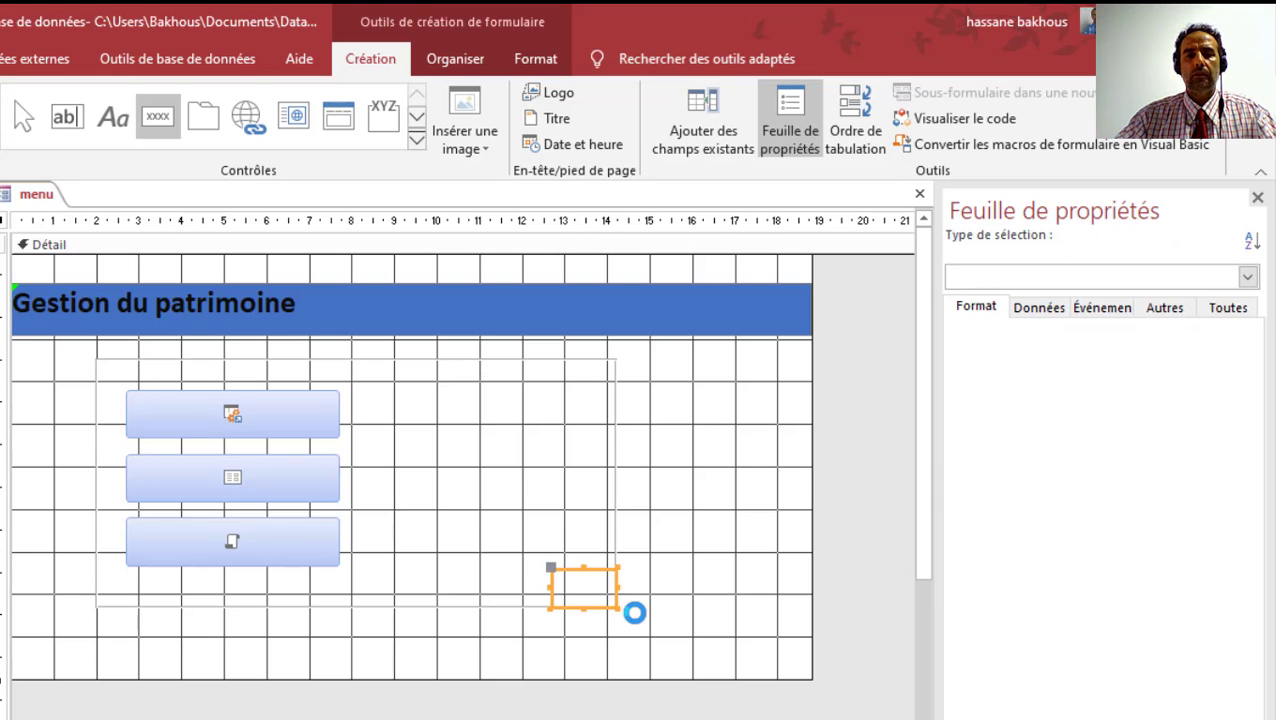
left_click(450, 394)
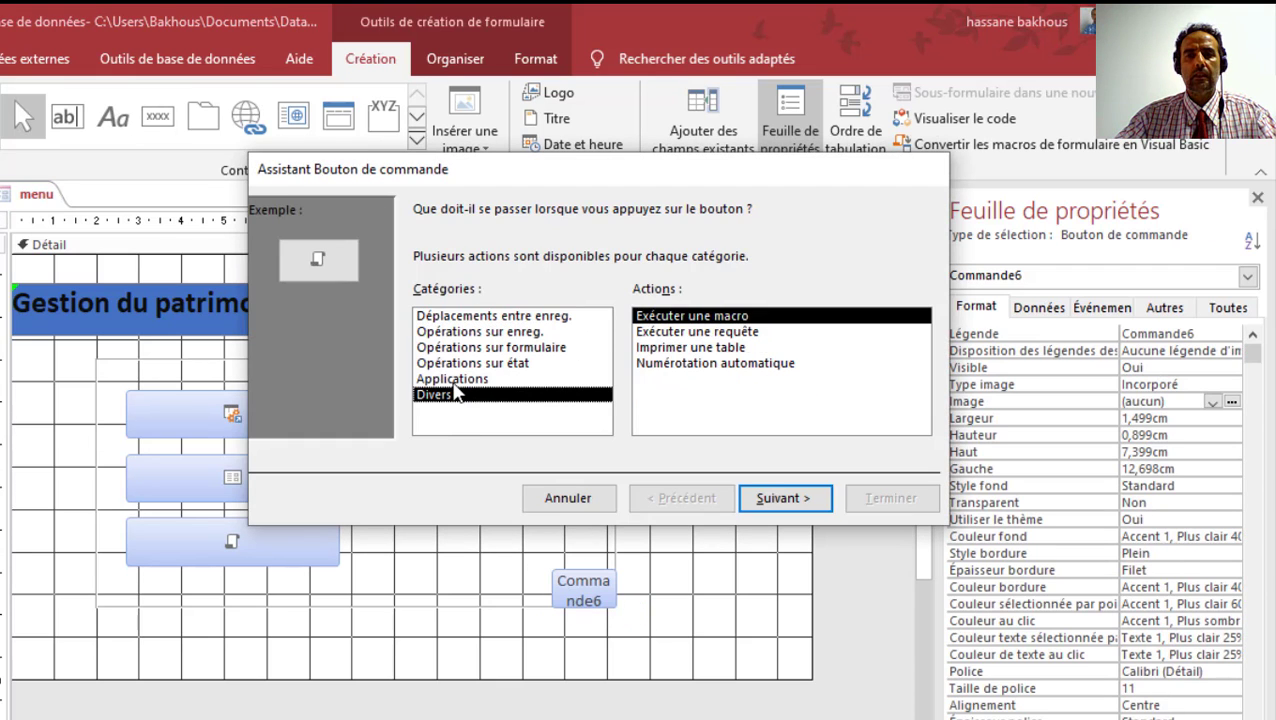
left_click(460, 379)
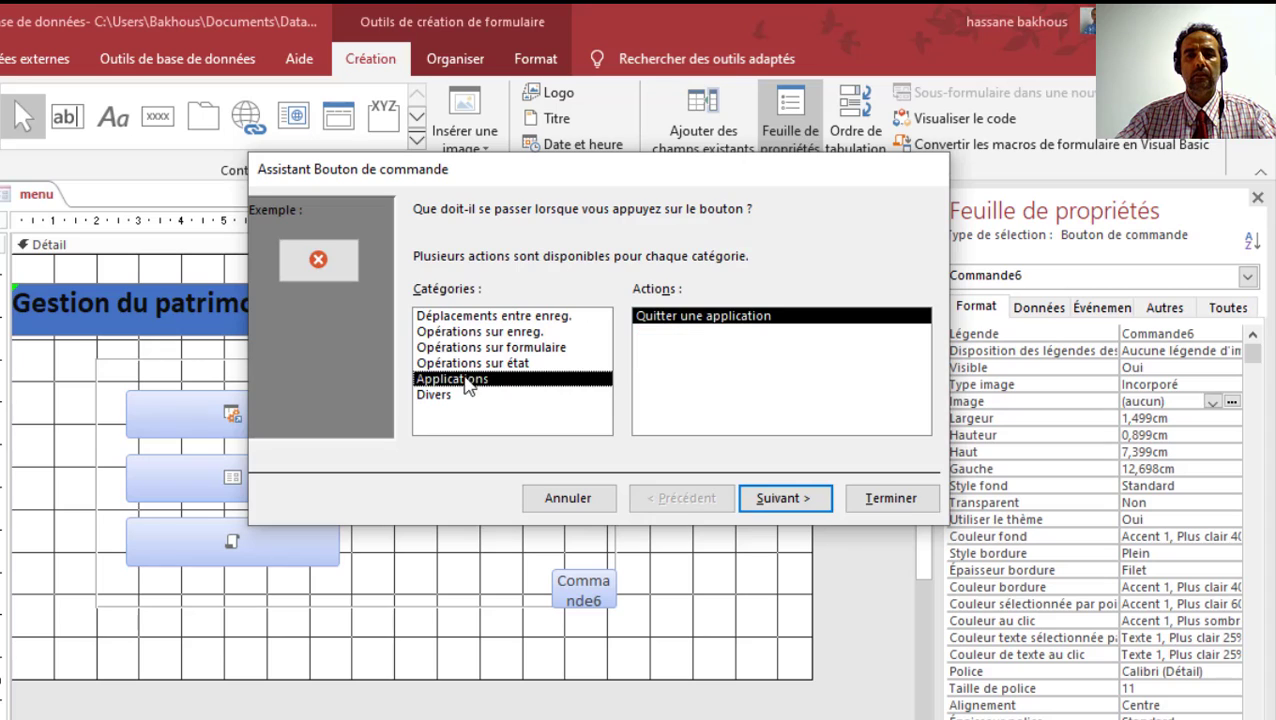
left_click(778, 512)
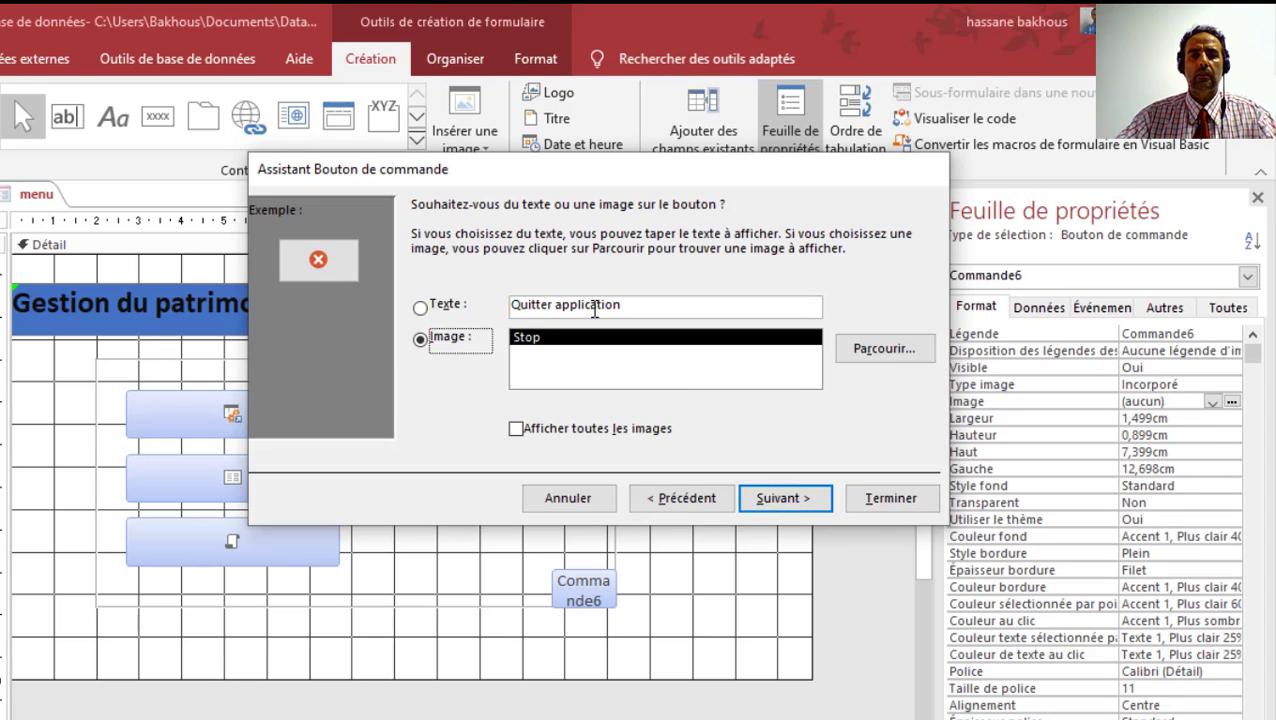
Give the quit button the Stop picture, finish the wizard, and fit the button inside the frame's lower-right corner
double_click(594, 306)
left_click(562, 338)
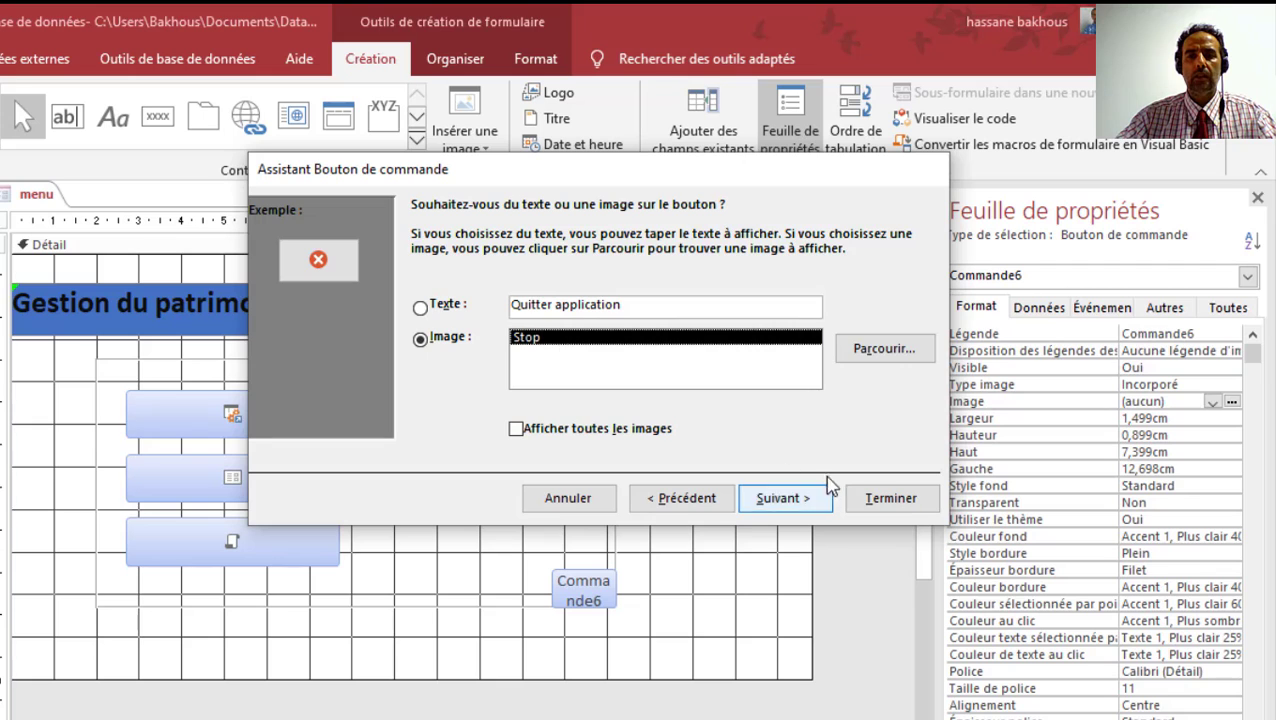
left_click(803, 498)
left_click(869, 500)
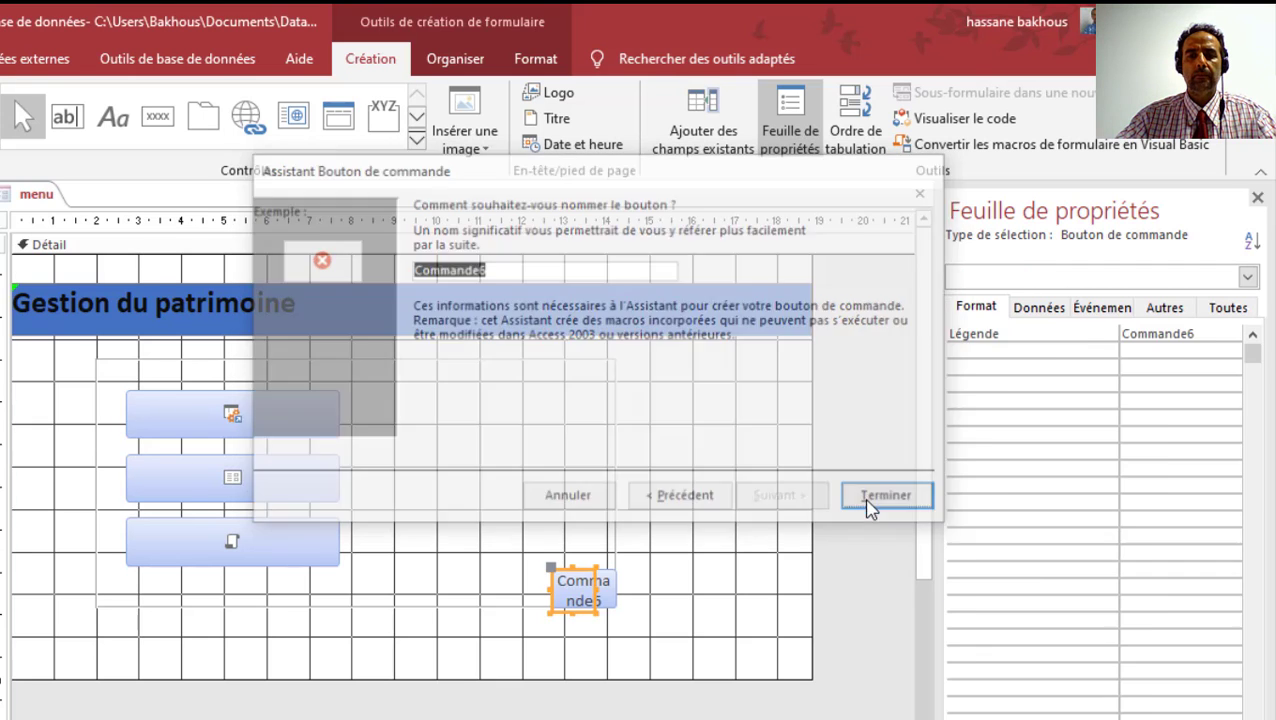
left_click_drag(572, 591, 596, 589)
Narrow the Gestion du patrimoine title band to the frame's right edge and shrink the form area around it to about 8.6 cm high
left_click(756, 306)
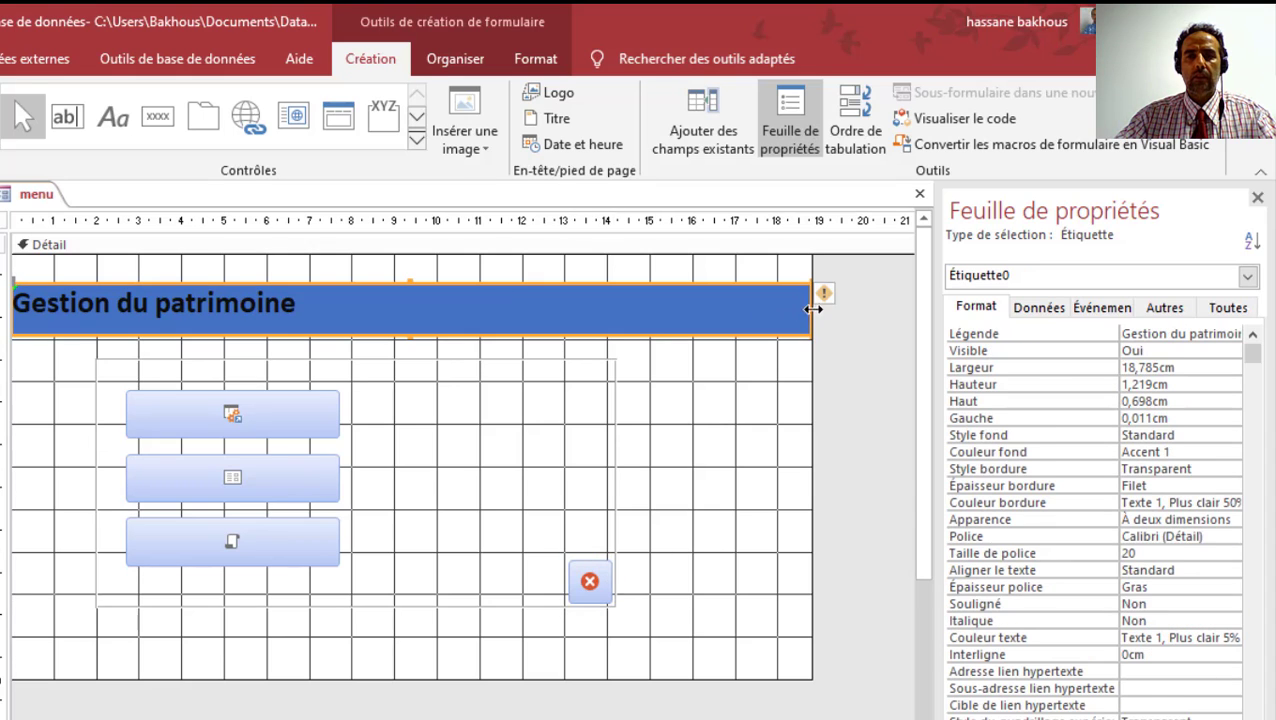
left_click_drag(810, 311, 616, 326)
left_click(803, 683)
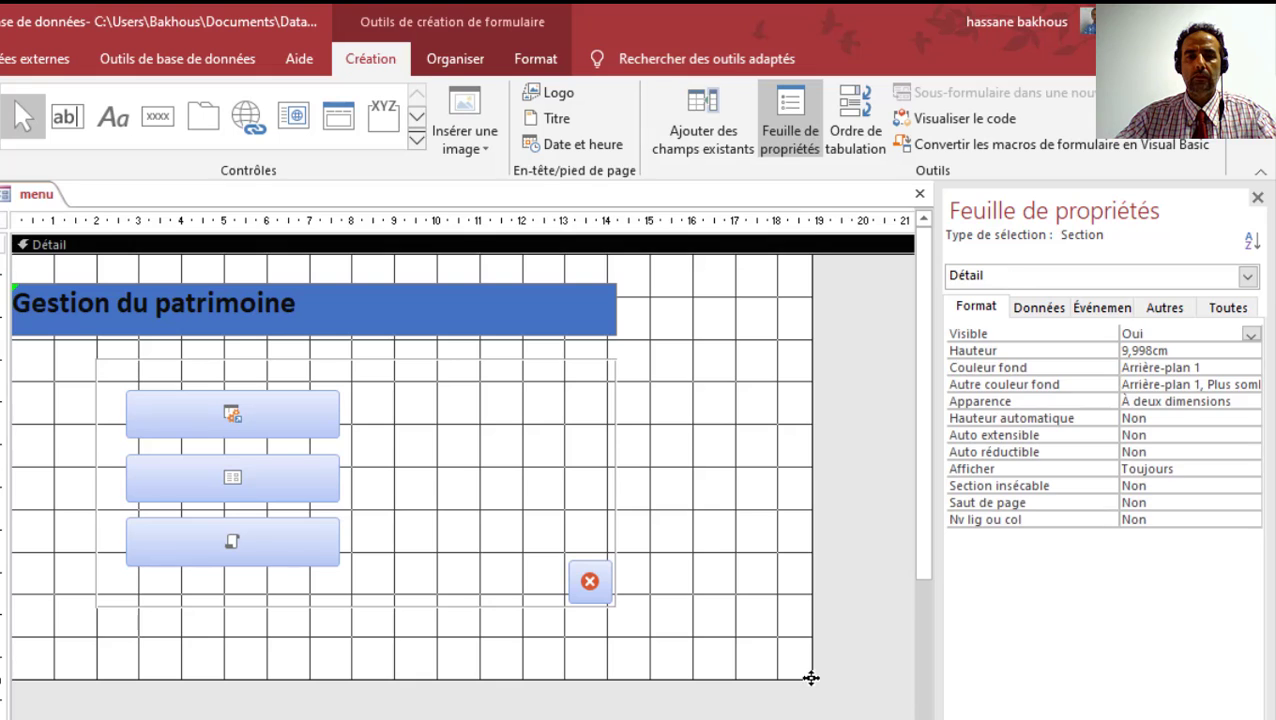
left_click_drag(811, 680, 649, 624)
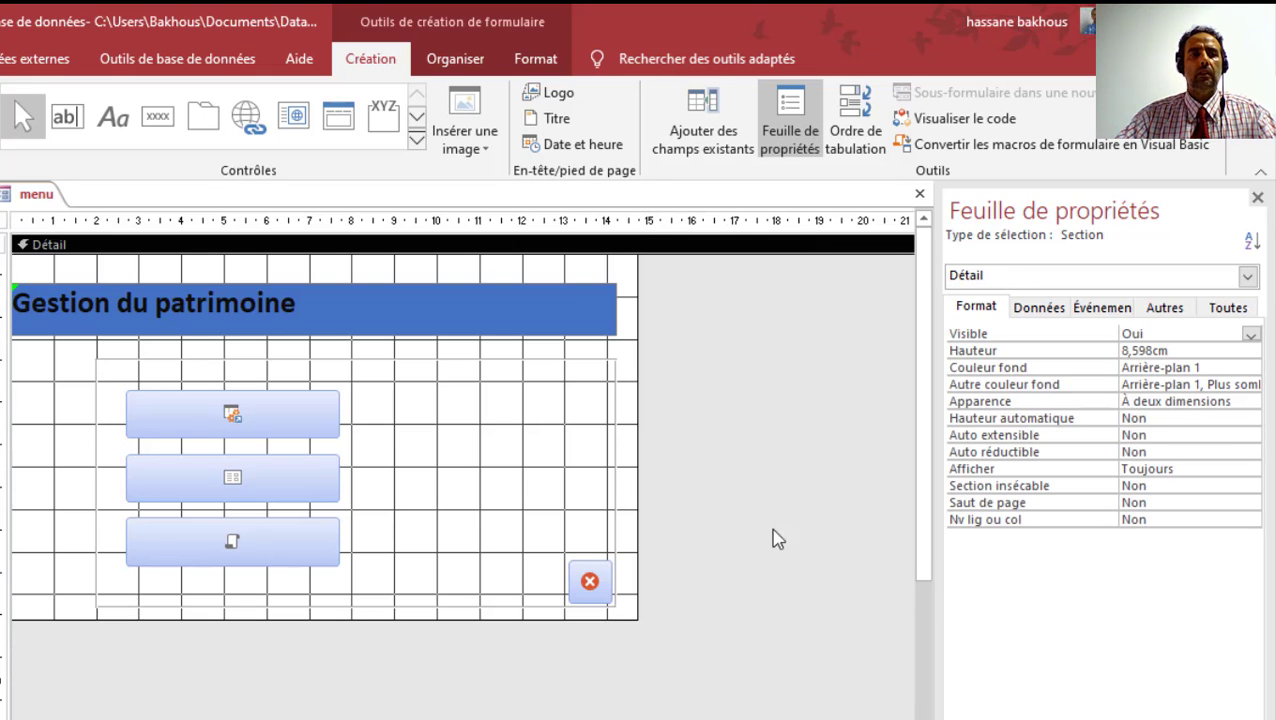
For the whole menu form, set Style bordure to Trait double fixe, Taille ajustée to Non and Centrage auto to Oui
left_click(772, 441)
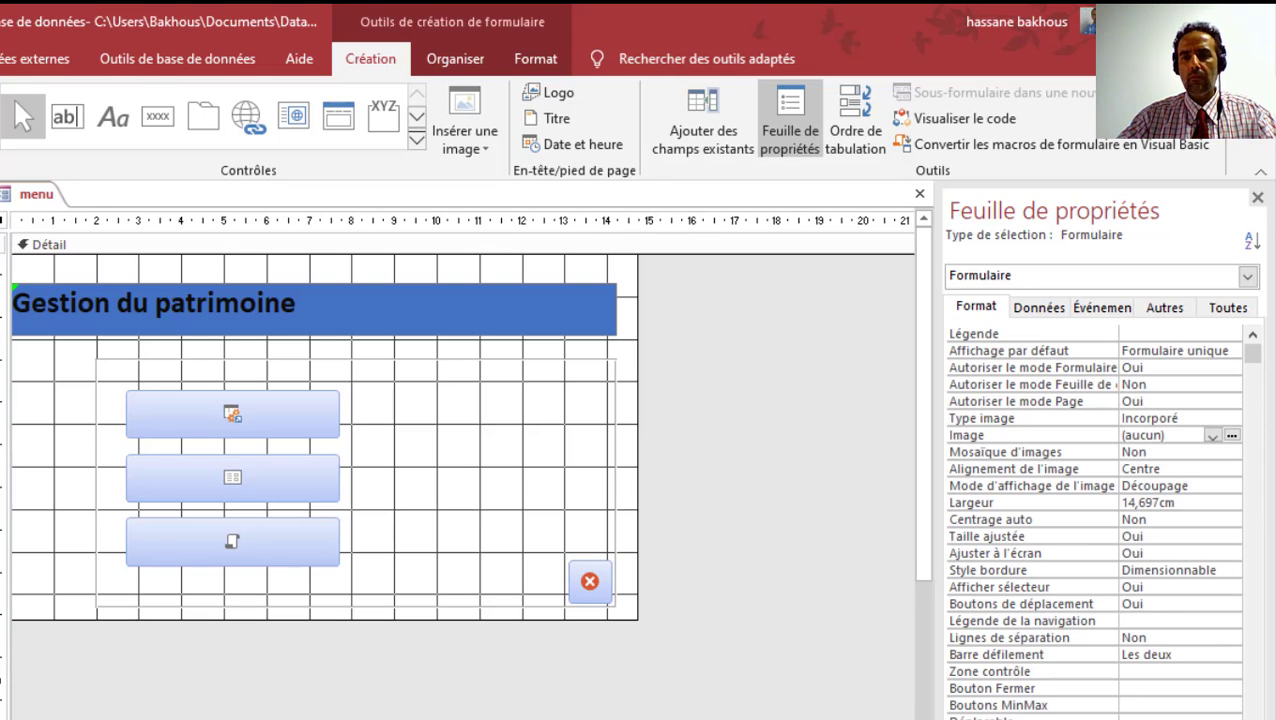
left_click(790, 516)
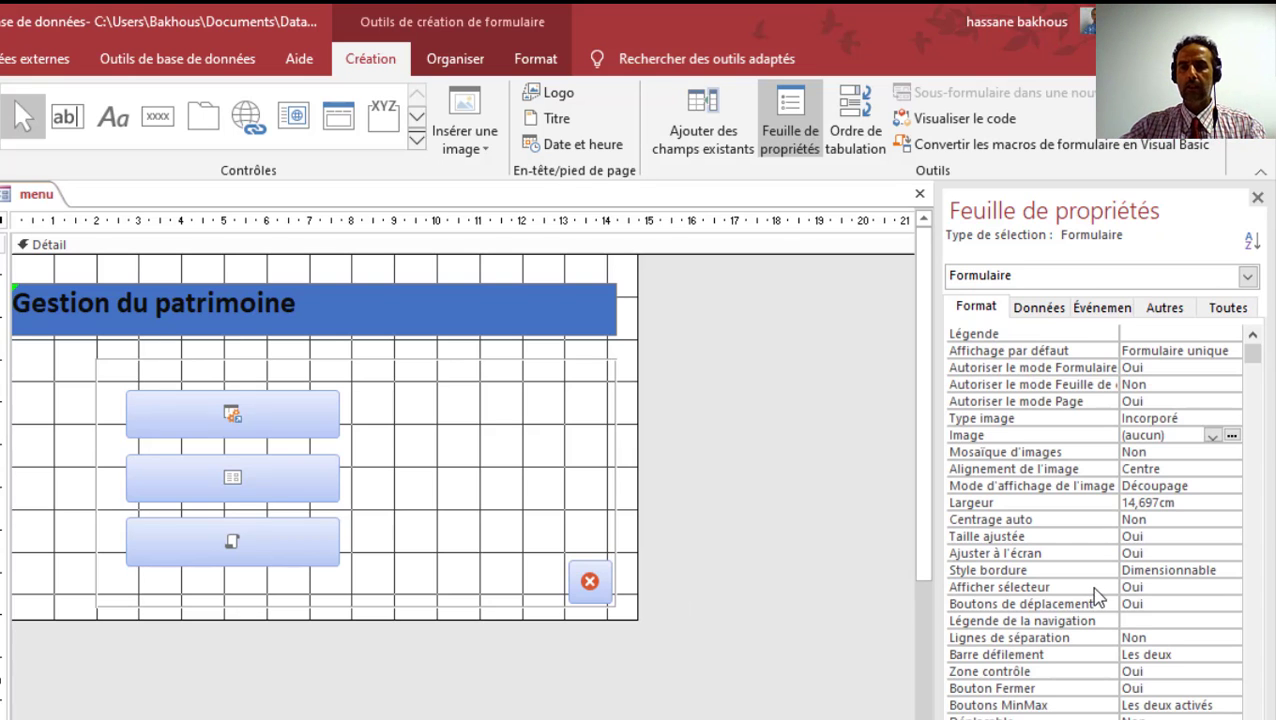
left_click(1177, 571)
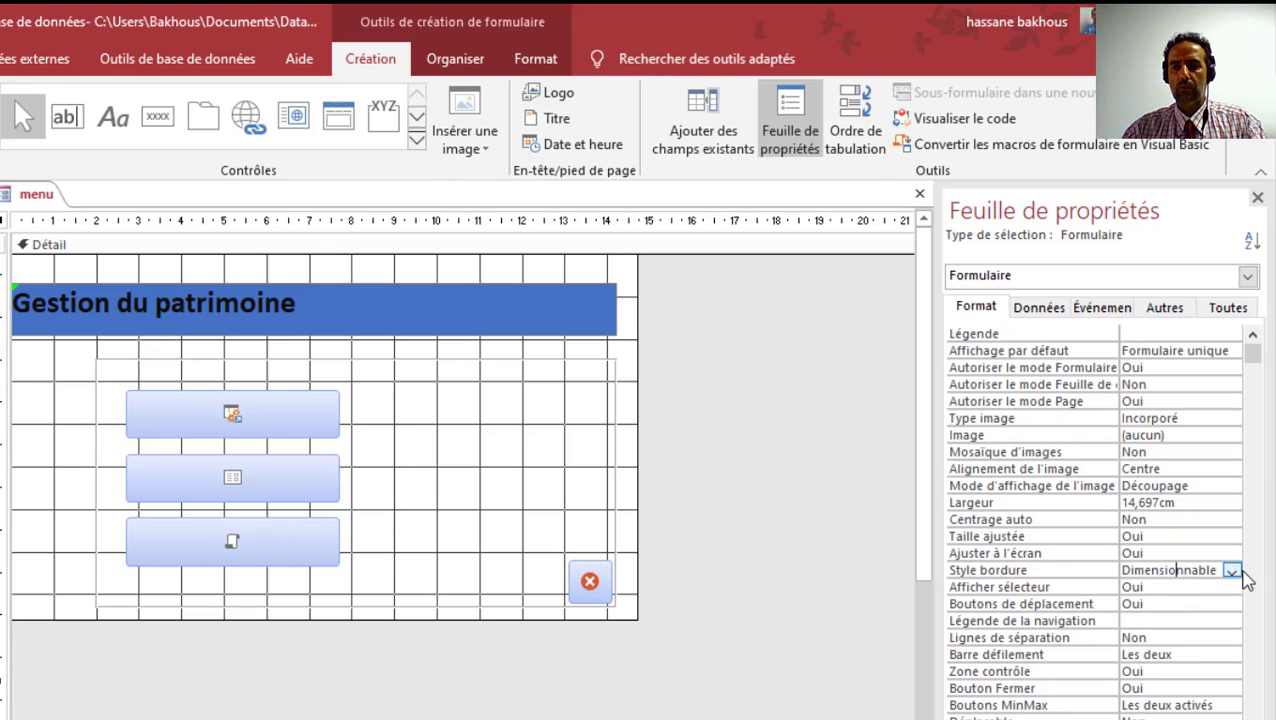
left_click(1233, 571)
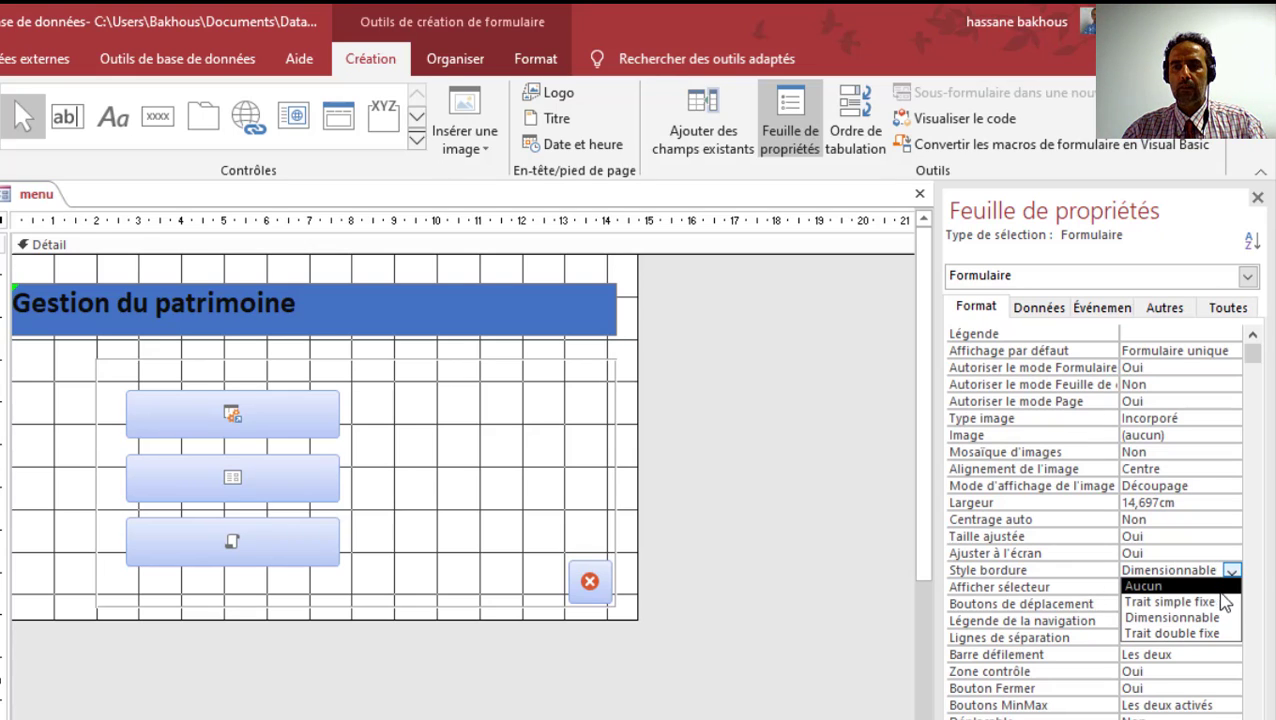
left_click(1211, 634)
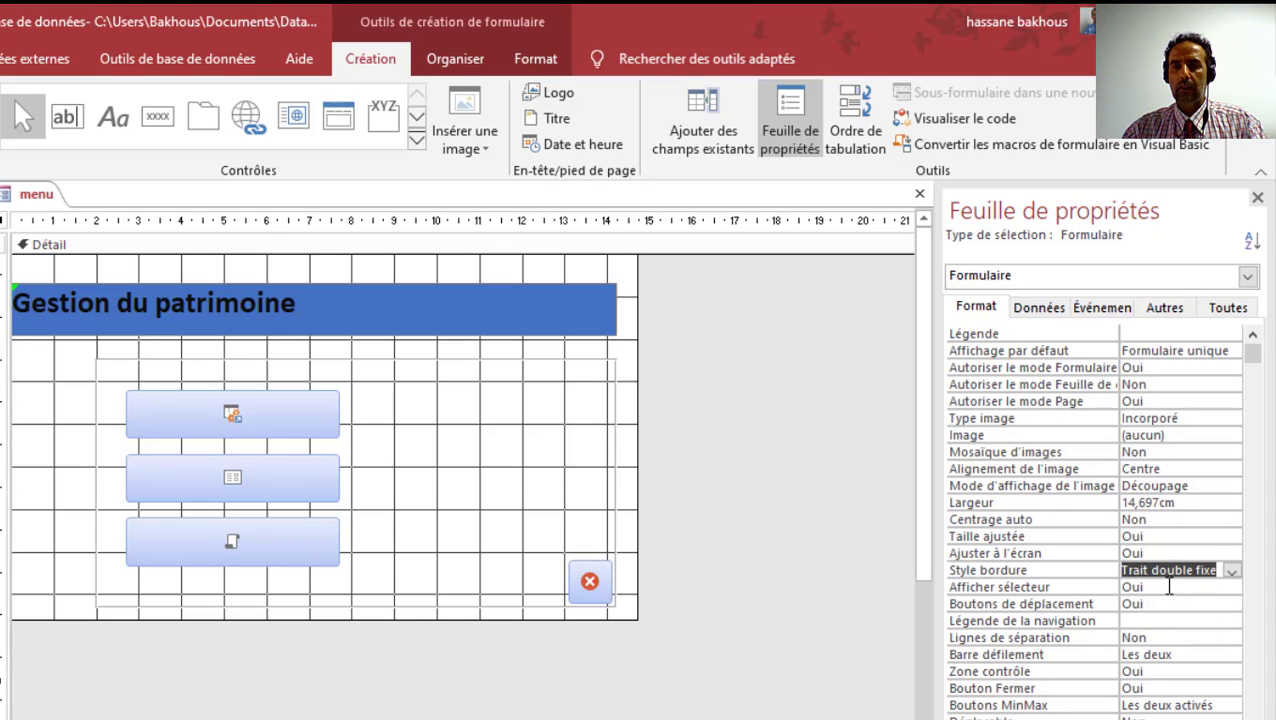
double_click(1188, 537)
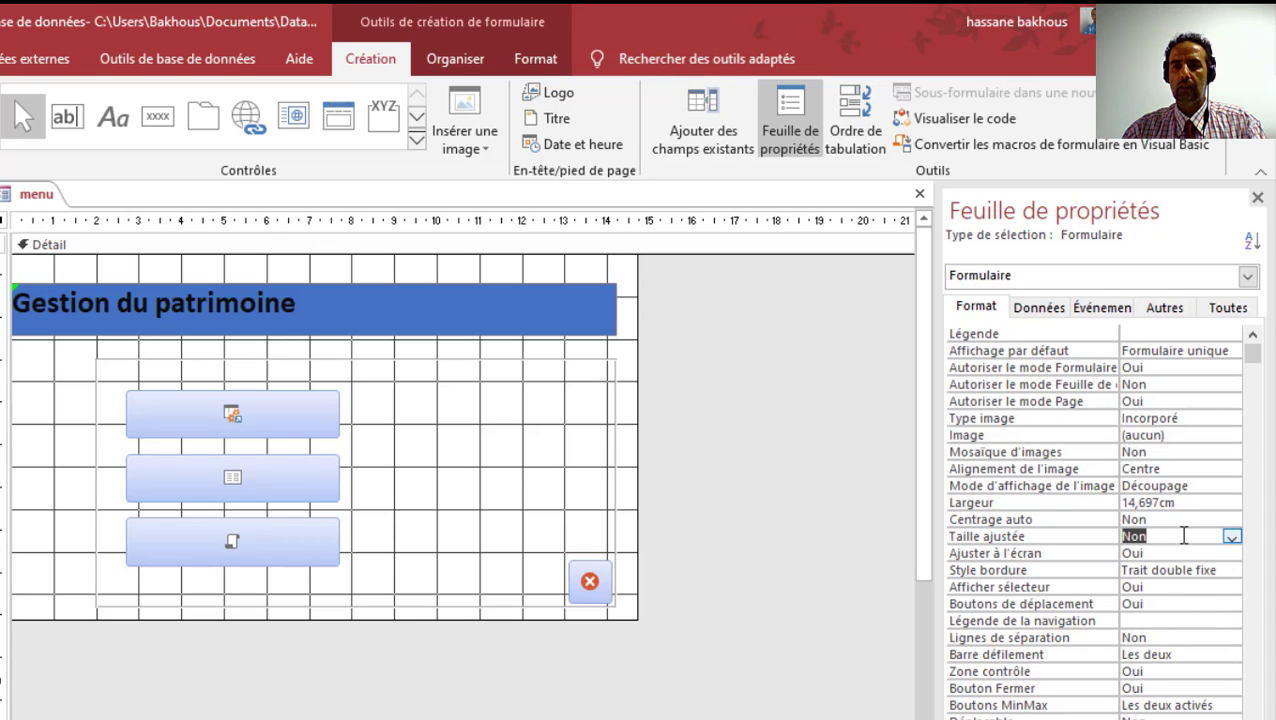
double_click(1153, 519)
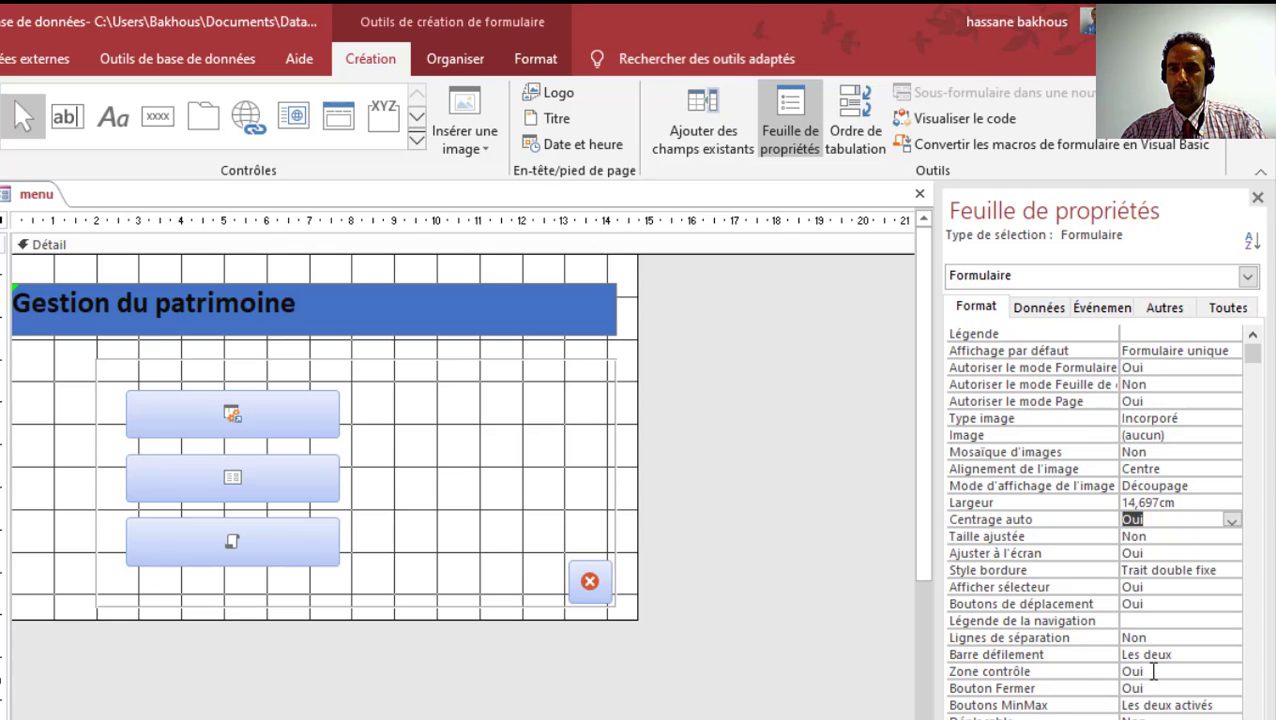
Set the menu form's Boutons MinMax to Aucun and Déplaçable to Non, and preview it in Form view
double_click(1170, 705)
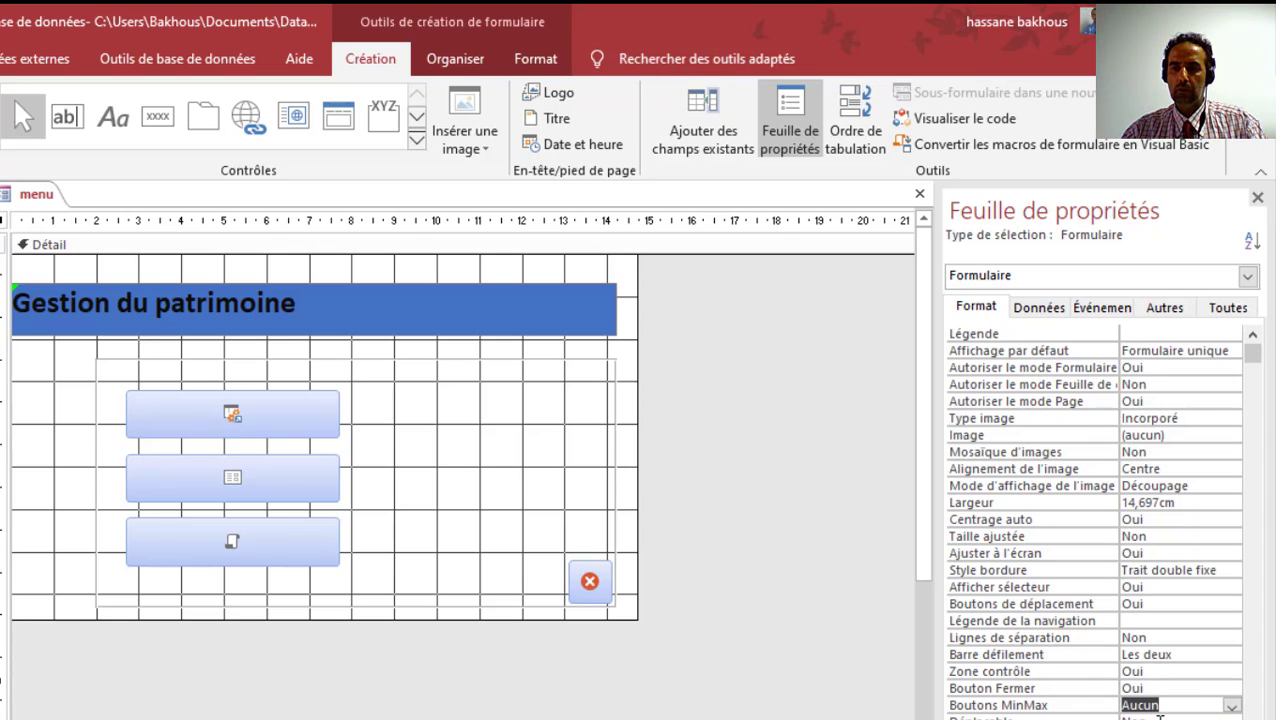
scroll(1100, 520, "down", 3)
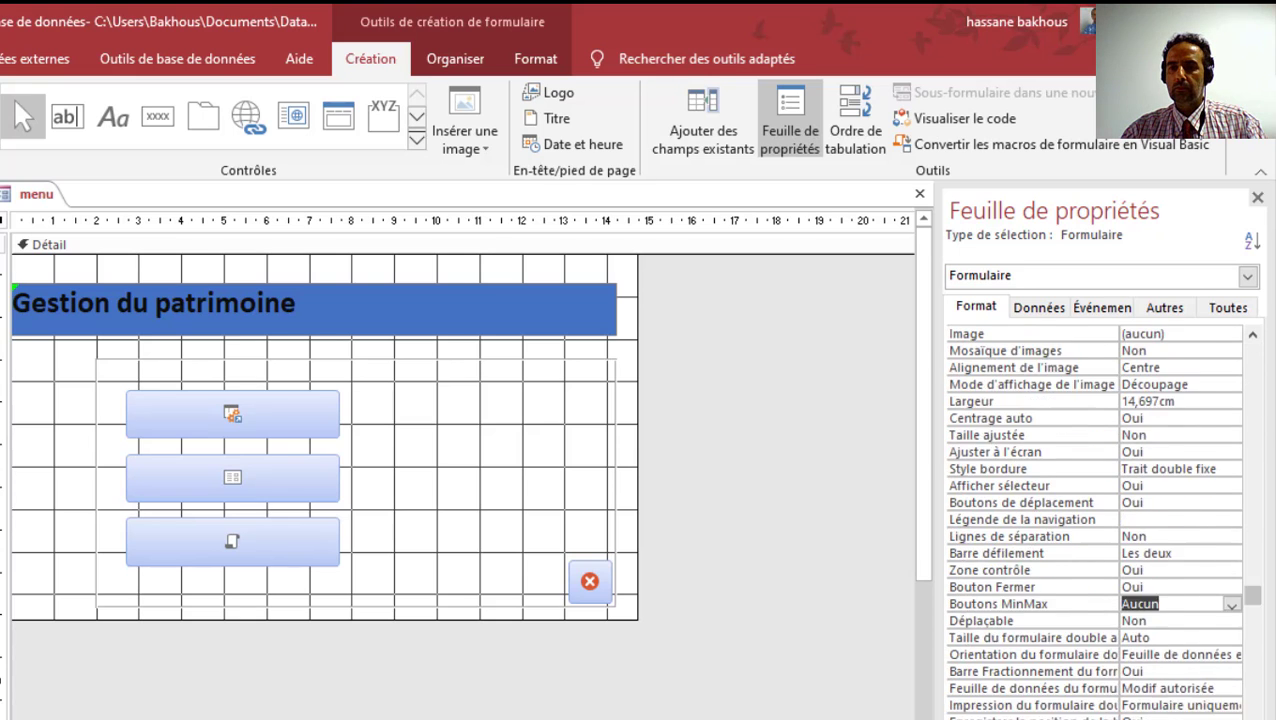
double_click(1165, 570)
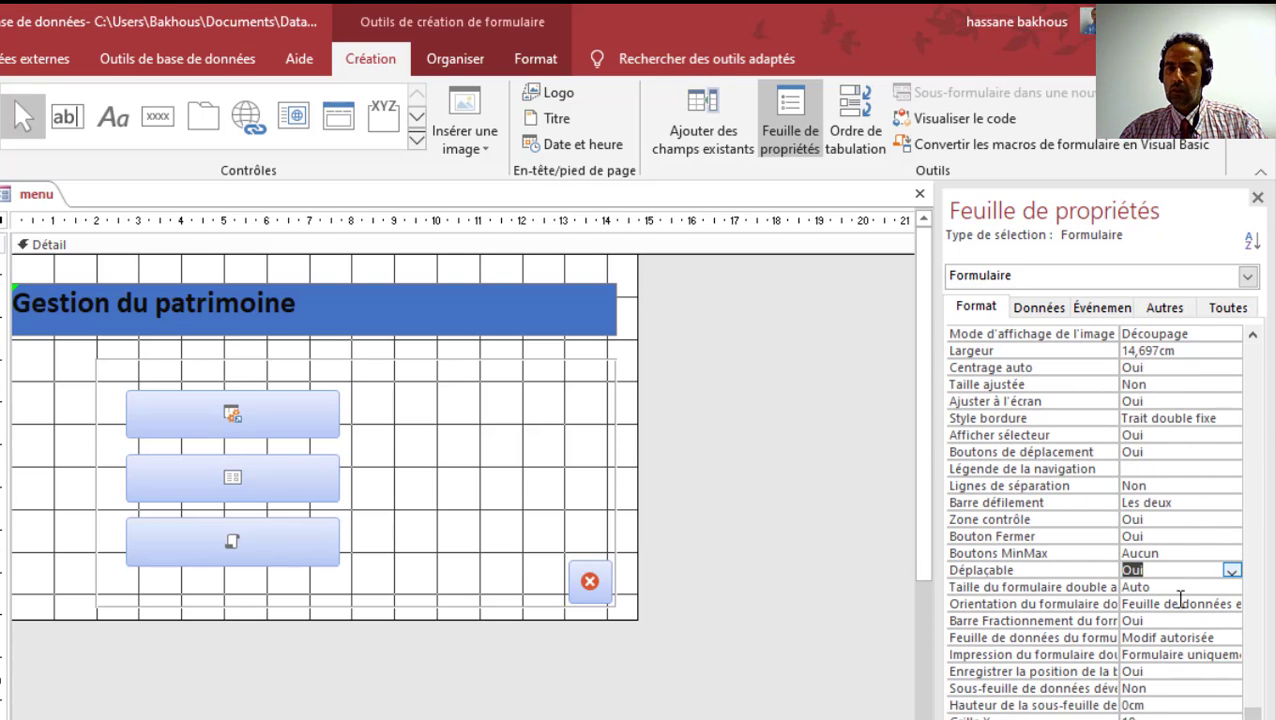
scroll(1195, 587, "down", 1)
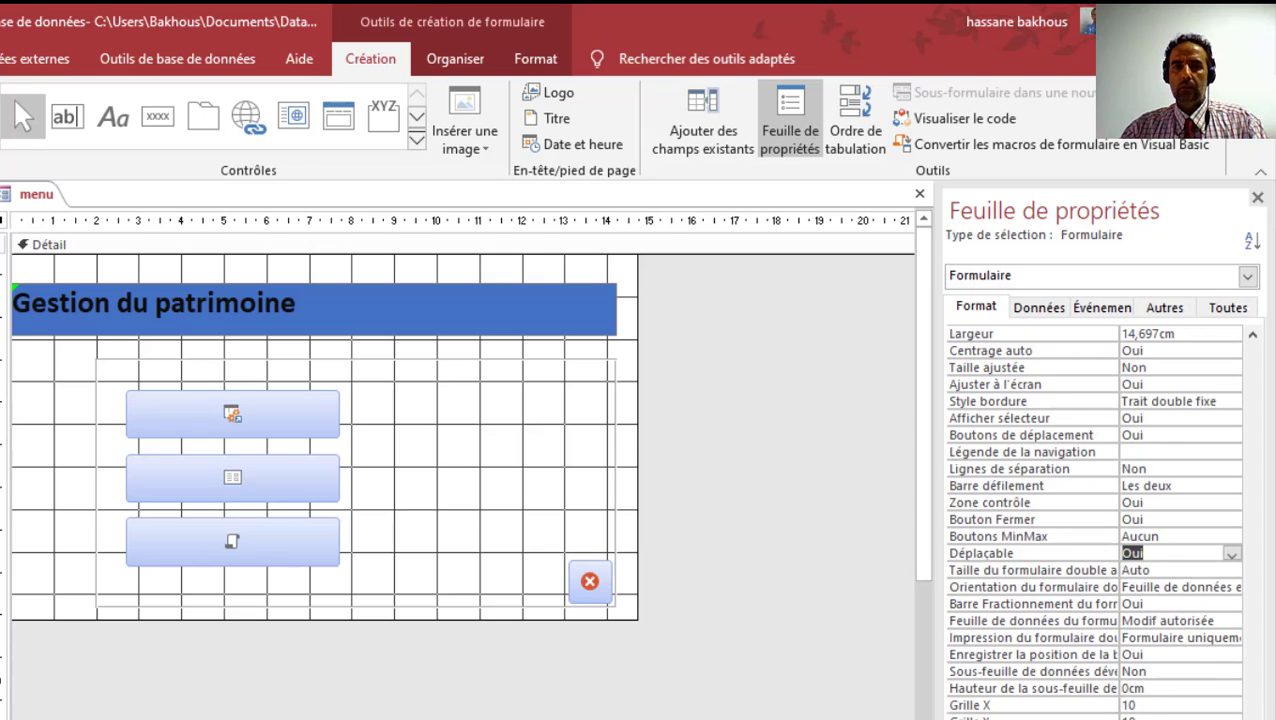
left_click(753, 540)
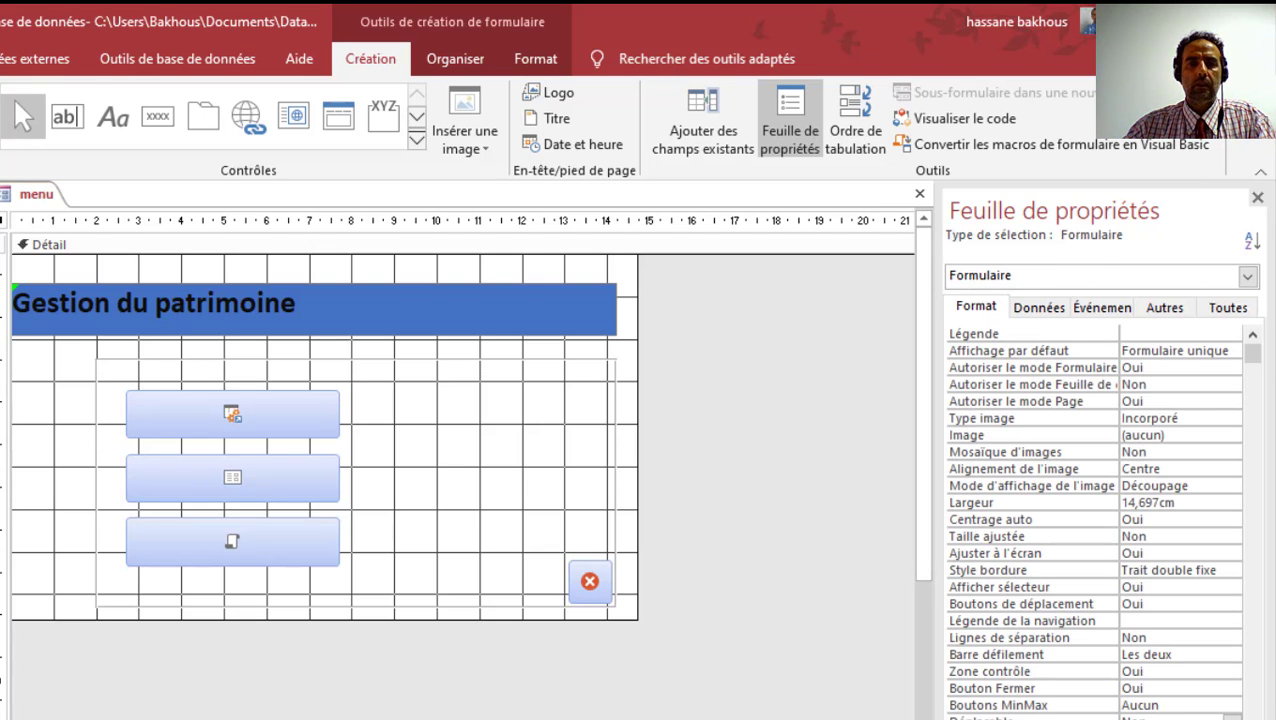
key("F5")
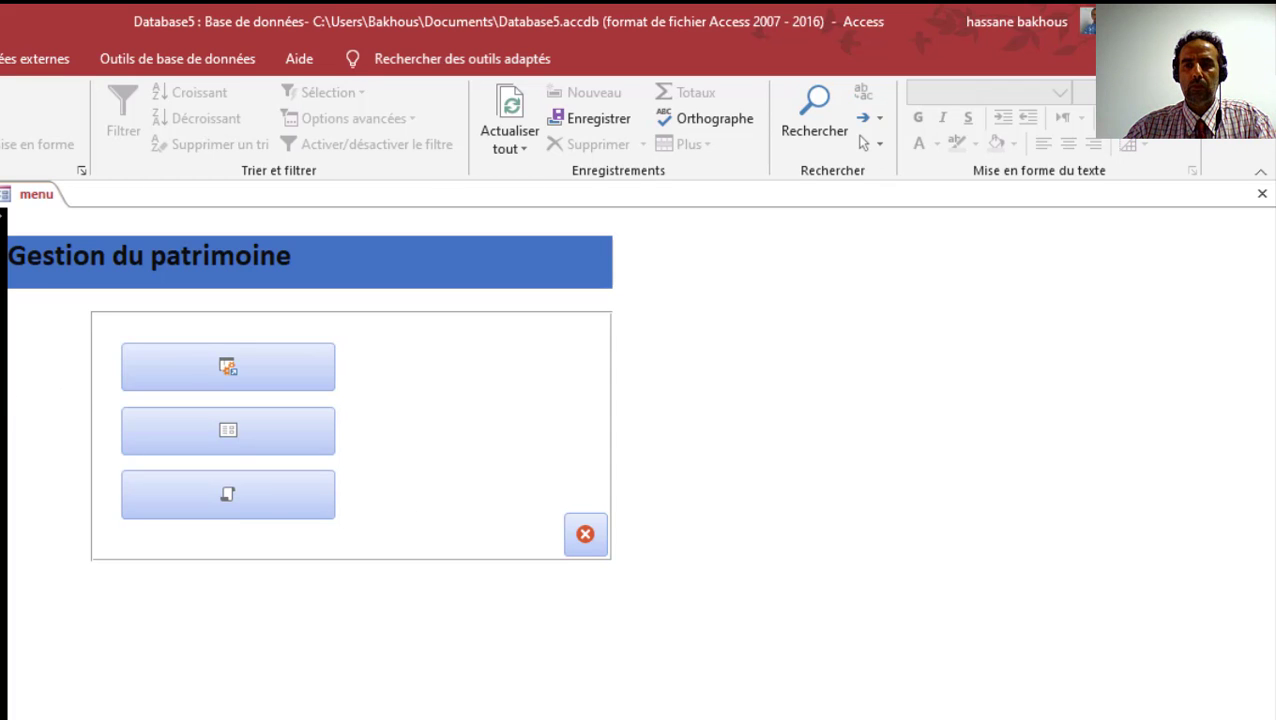
Return the menu to Design view and set the form's Afficher sélecteur and Boutons de déplacement to Non
right_click(954, 558)
left_click(997, 618)
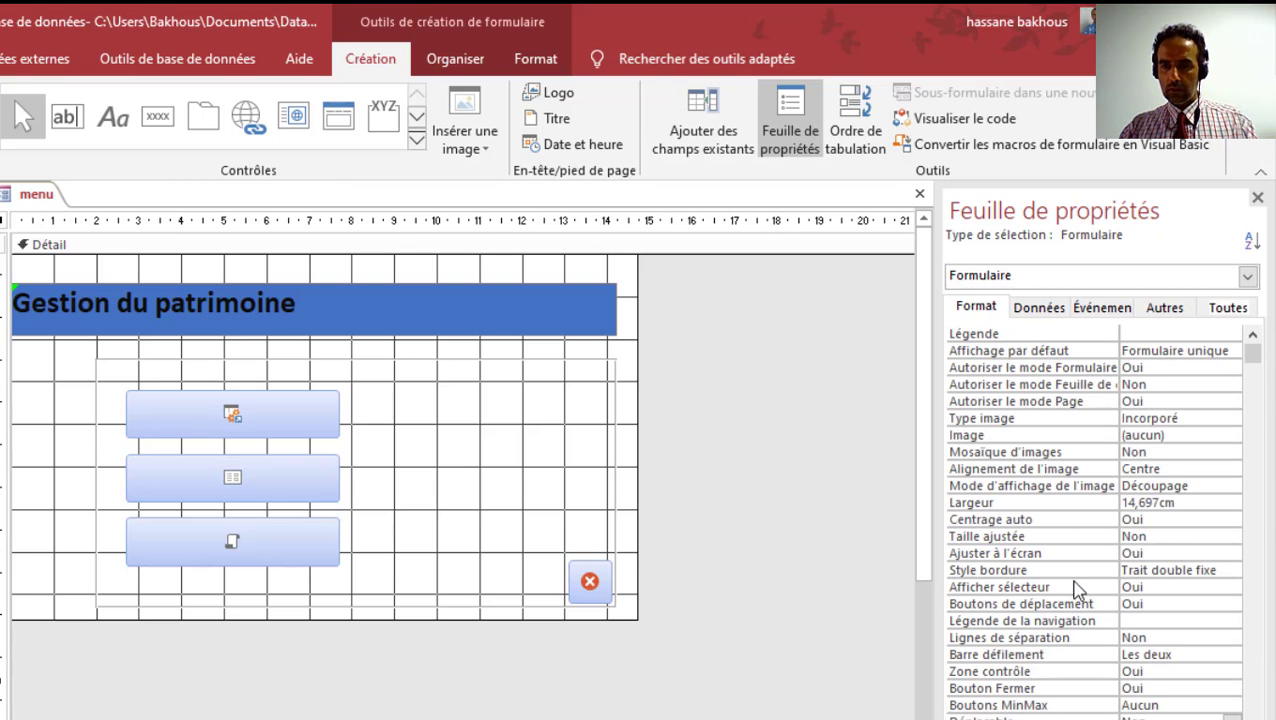
scroll(1116, 703, "down", 3)
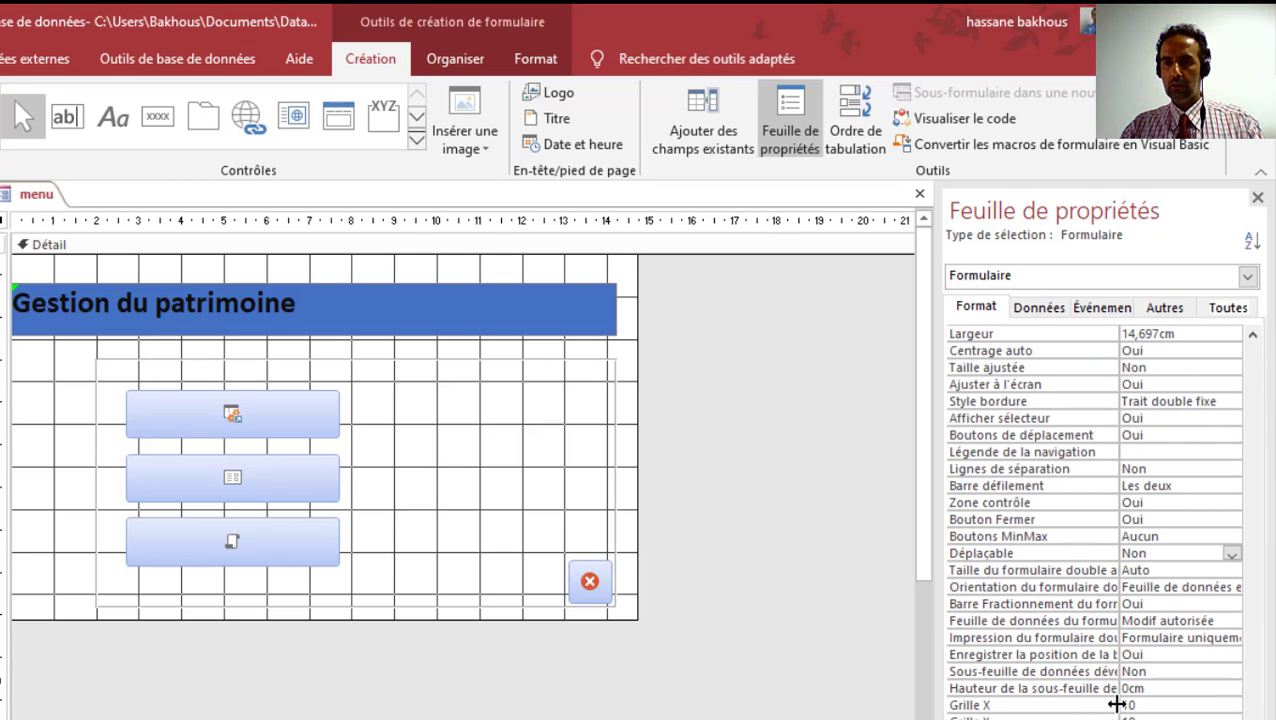
scroll(1116, 703, "up", 3)
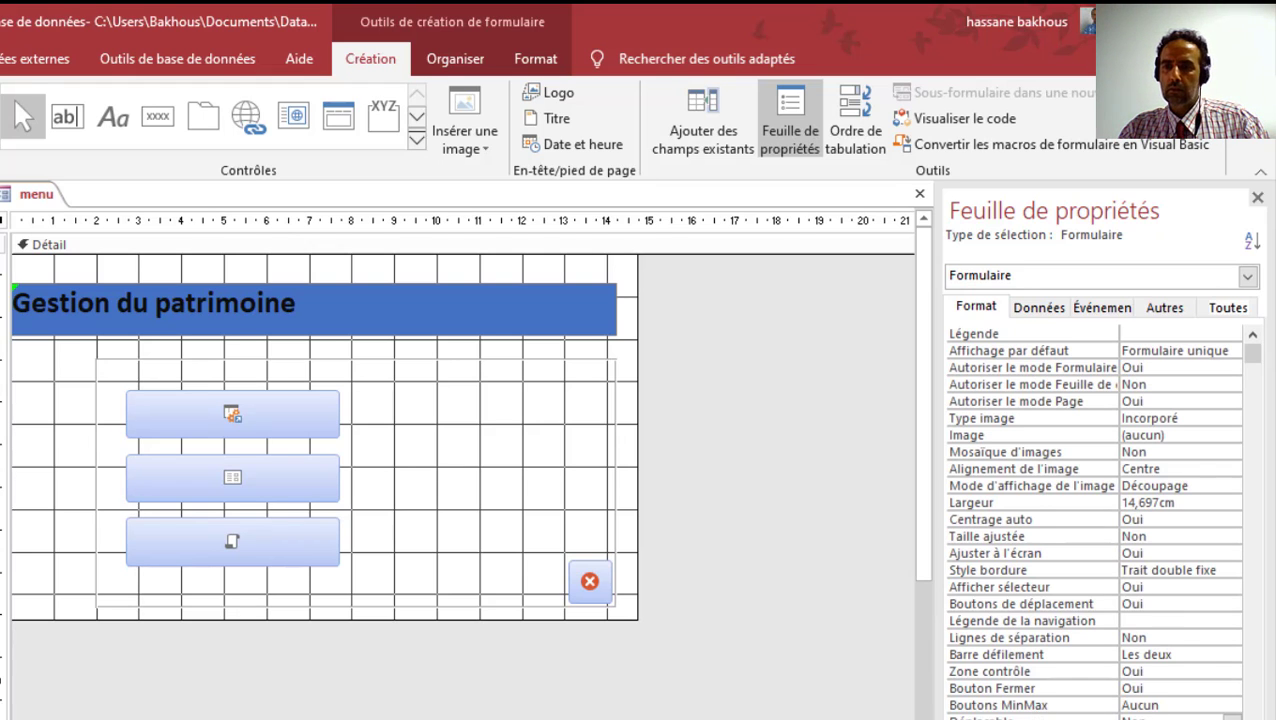
scroll(1100, 520, "down", 3)
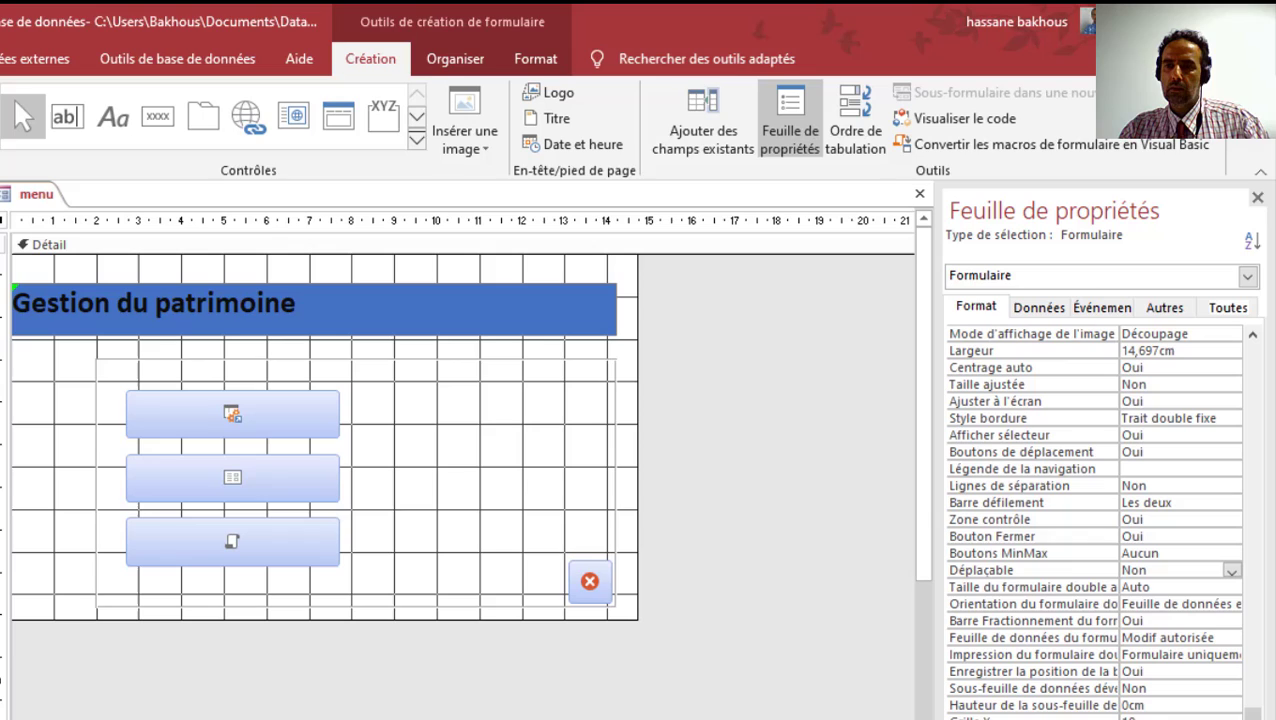
left_click(1170, 503)
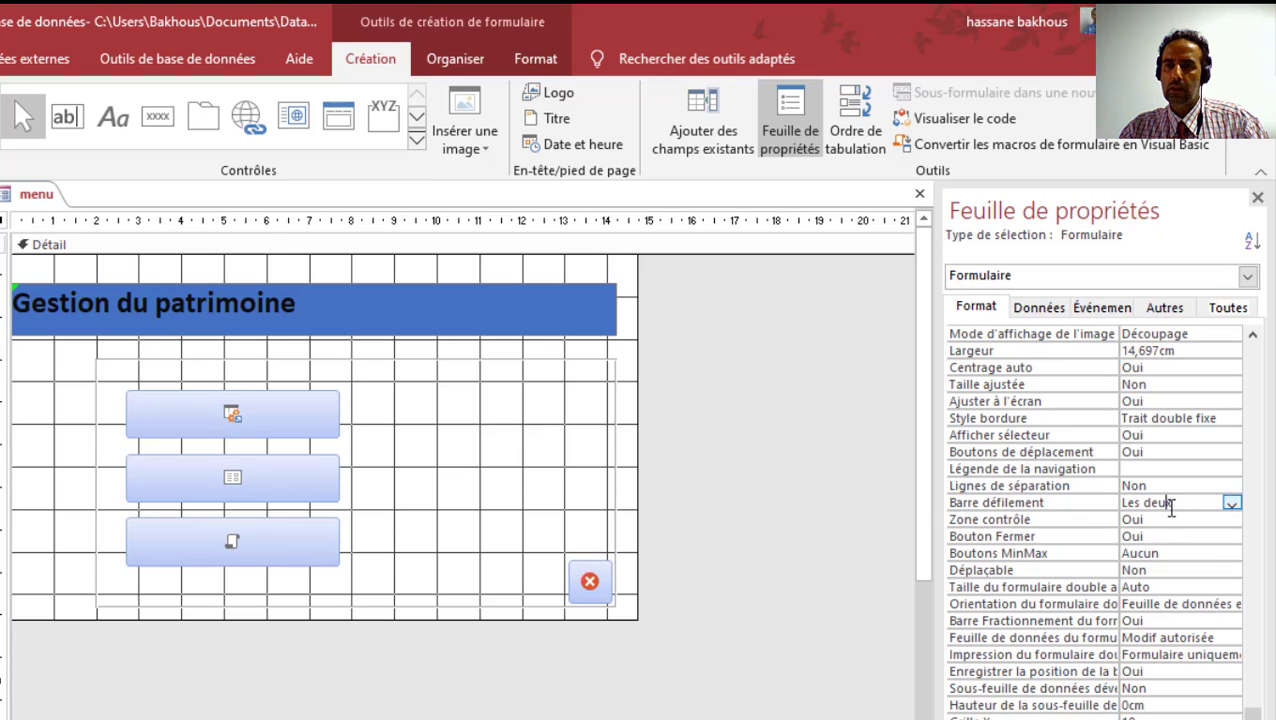
left_click(1157, 436)
type("Non")
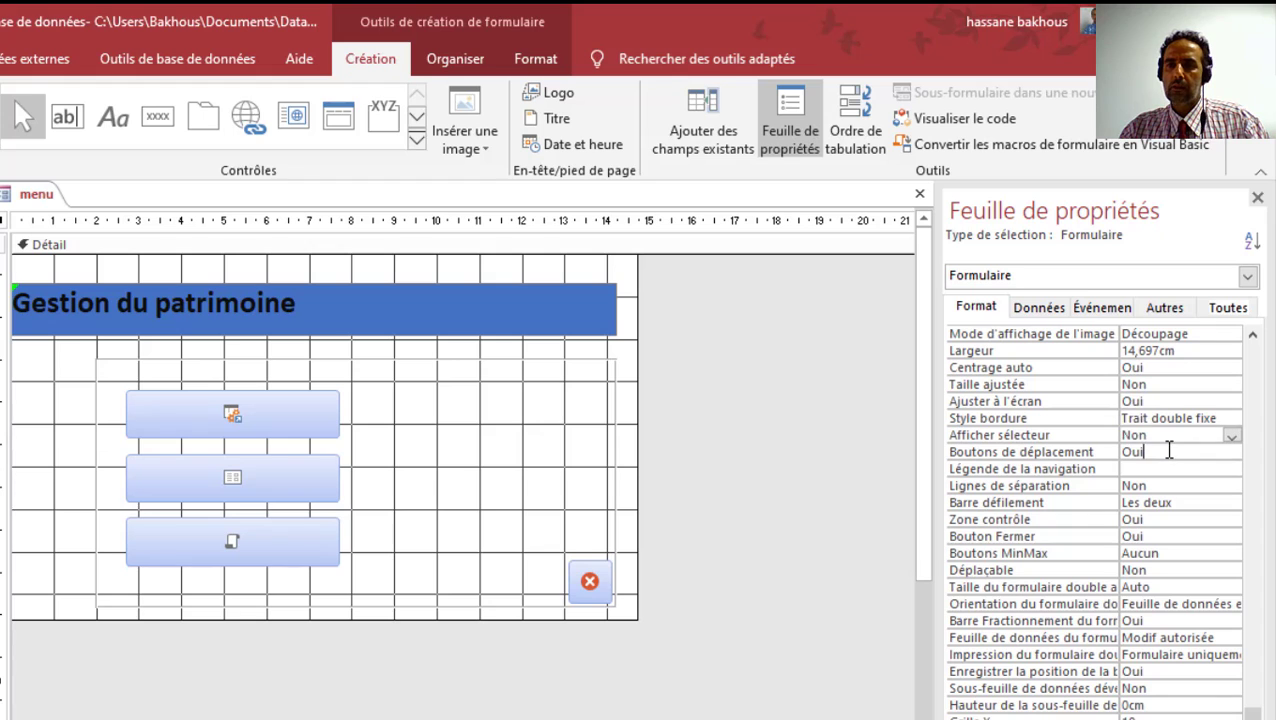
left_click(1169, 451)
type("Non")
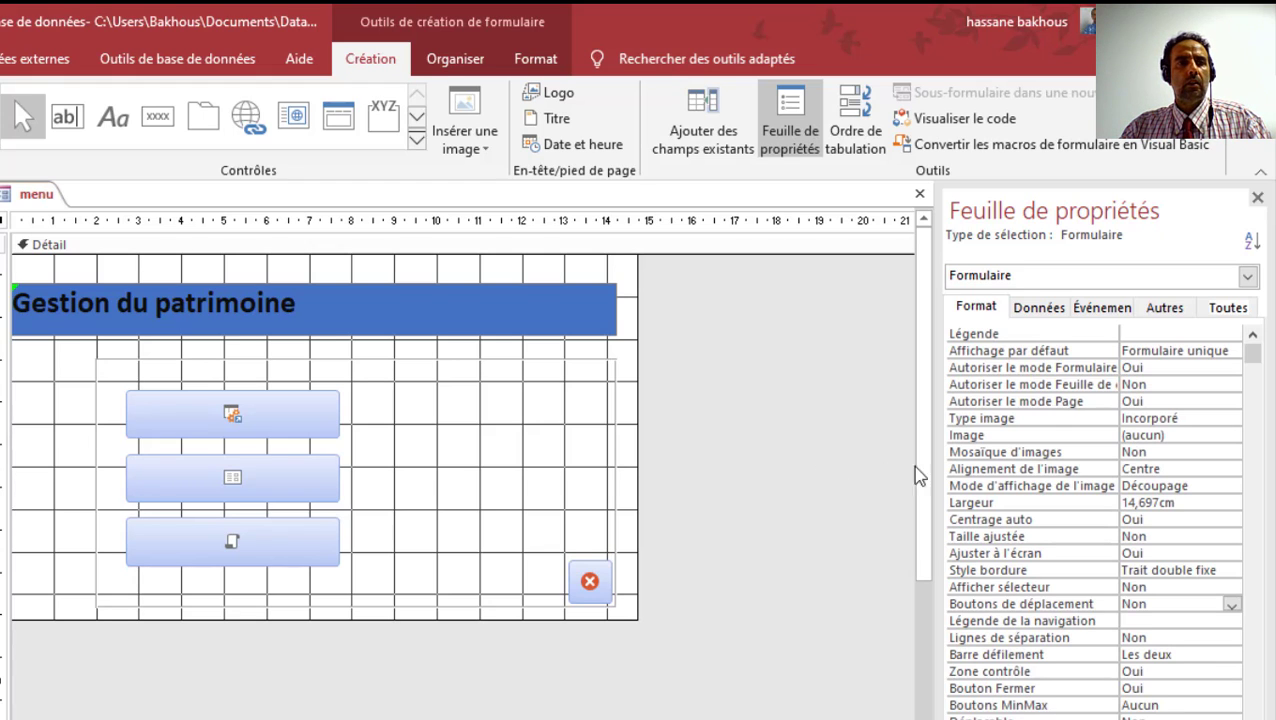
Preview the menu in Form view, open Frm_patrimoine with its second button, and switch Frm_patrimoine to Design view
key("F5")
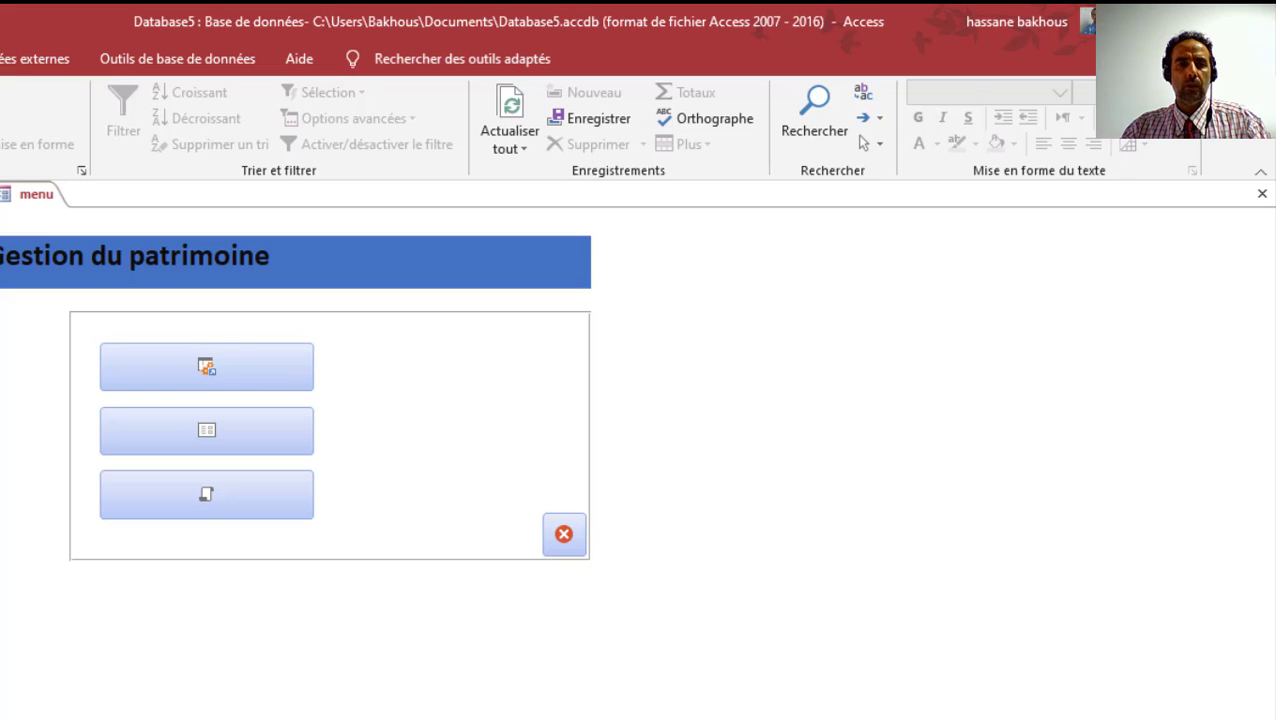
left_click(172, 422)
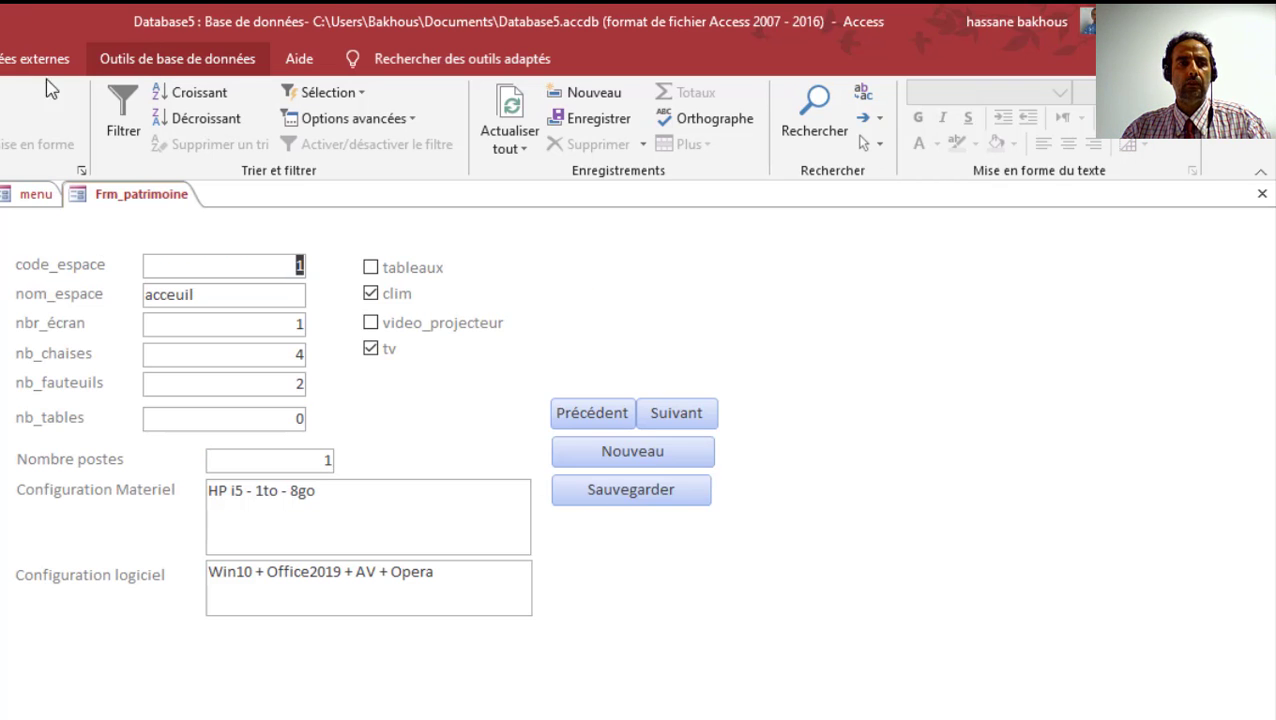
left_click(3, 294)
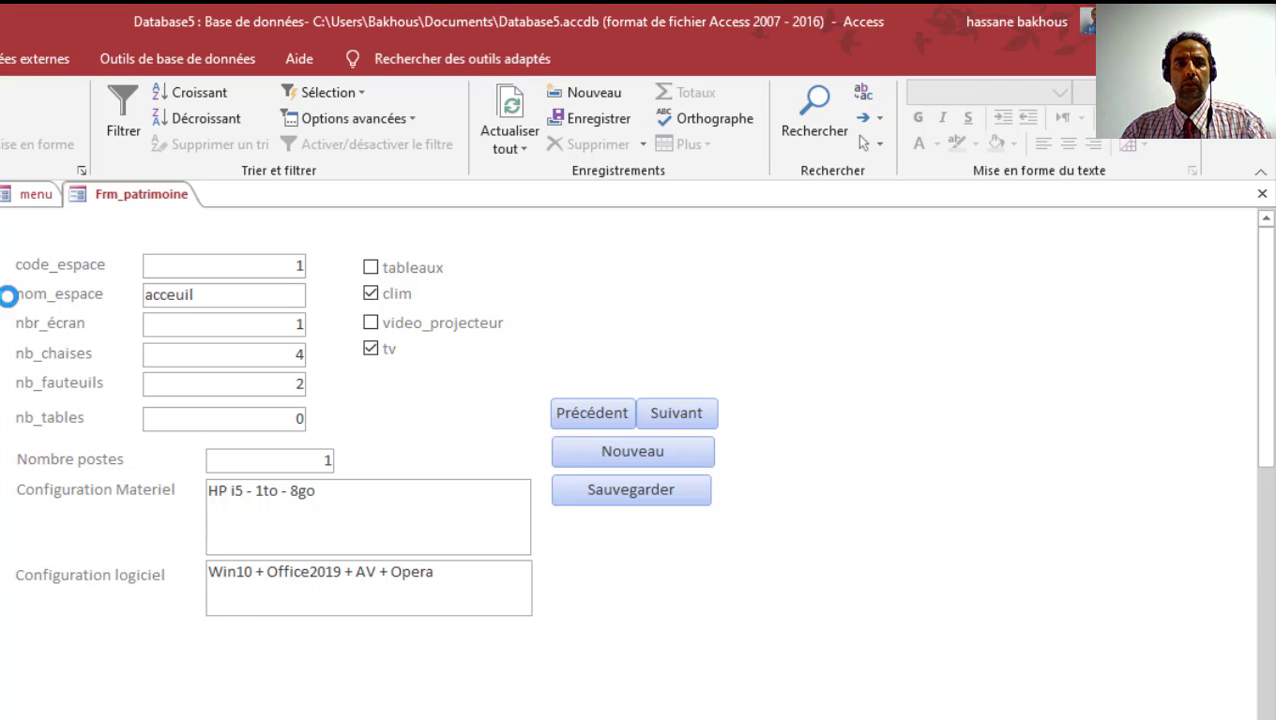
Add a command button about 1.4 by 1 cm in Frm_patrimoine's lower-right area, with the form operation Fermer un formulaire
left_click(160, 115)
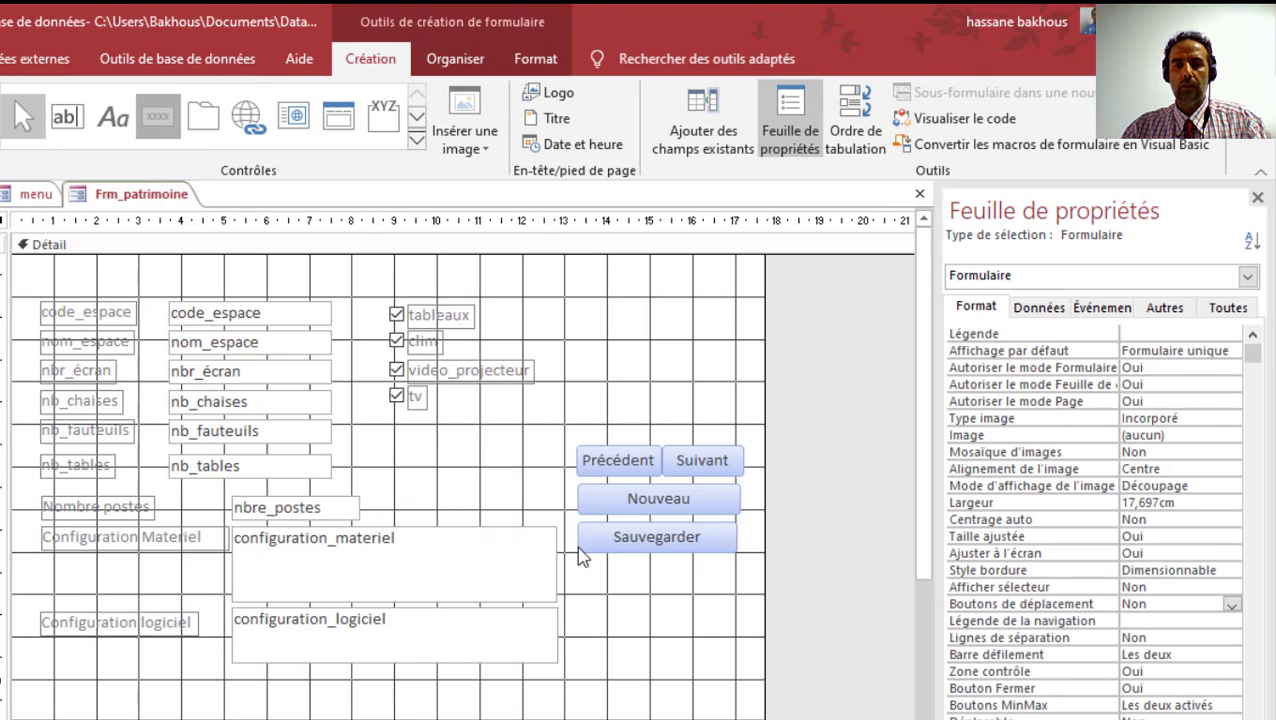
left_click_drag(693, 679, 760, 710)
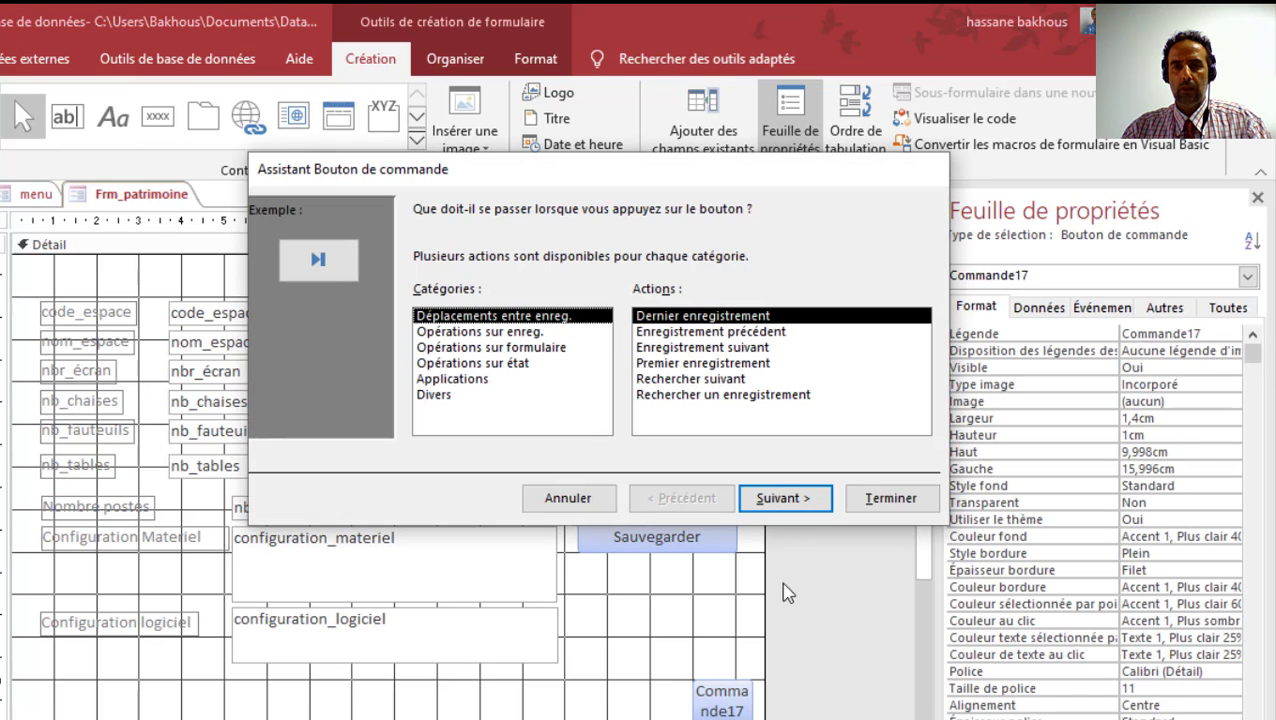
left_click(480, 363)
left_click(472, 379)
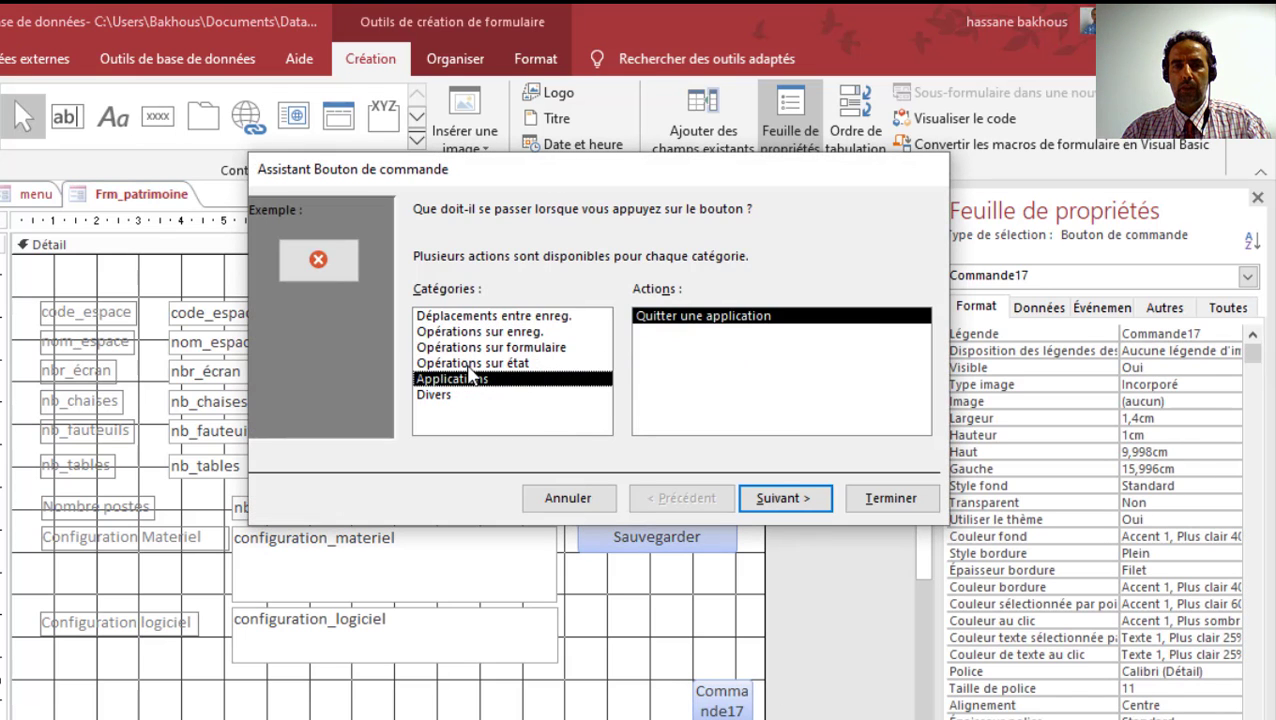
left_click(480, 363)
left_click(480, 331)
left_click(490, 347)
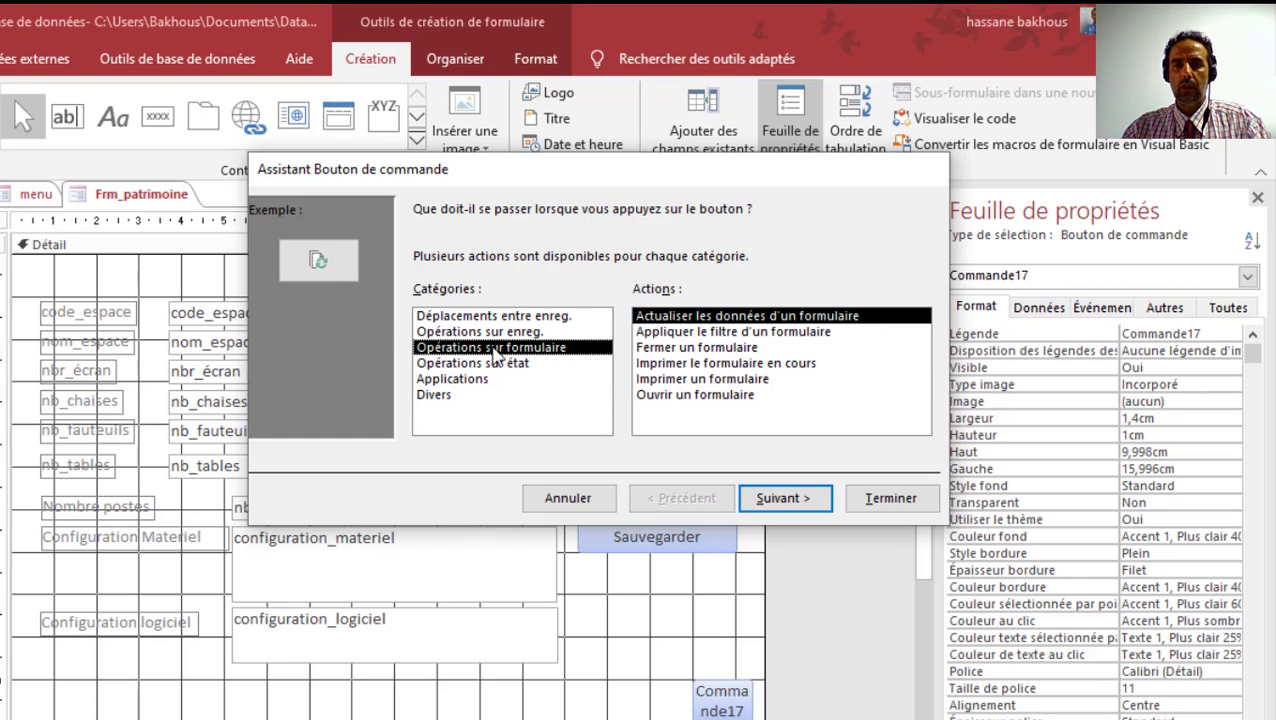
left_click(675, 350)
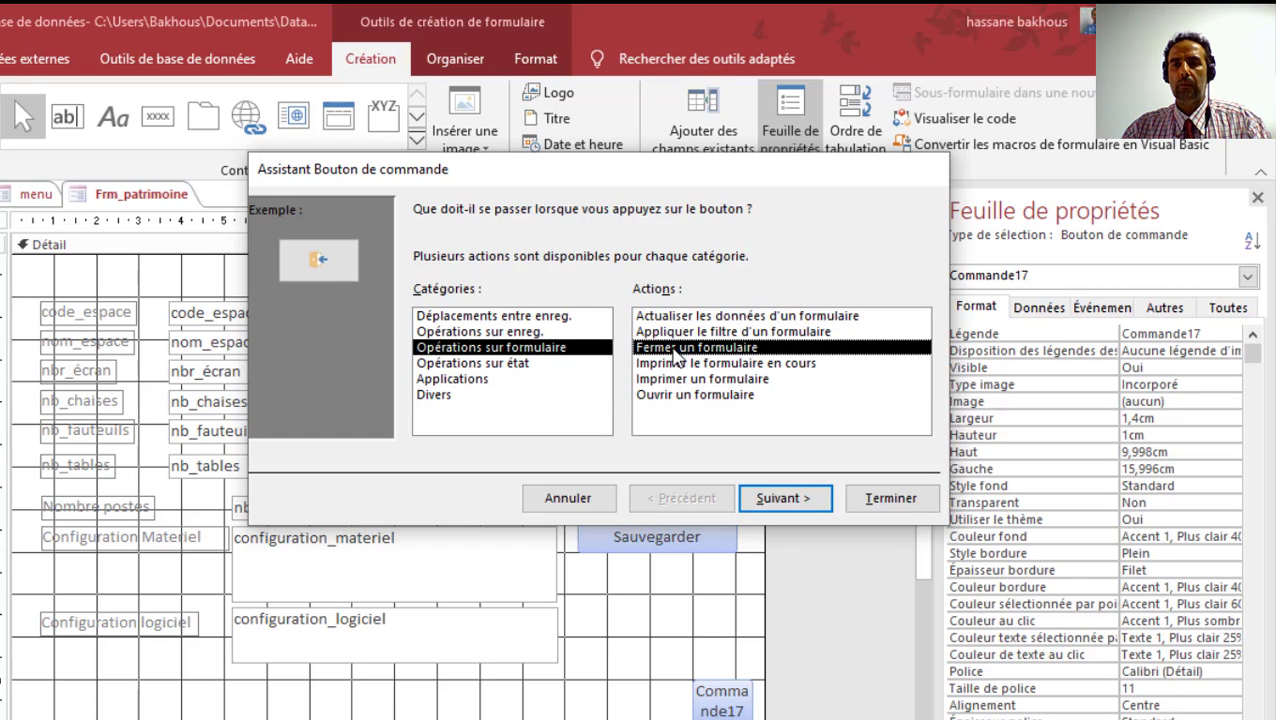
Give the close-form button the Stop picture and finish the wizard with the default name
left_click(770, 497)
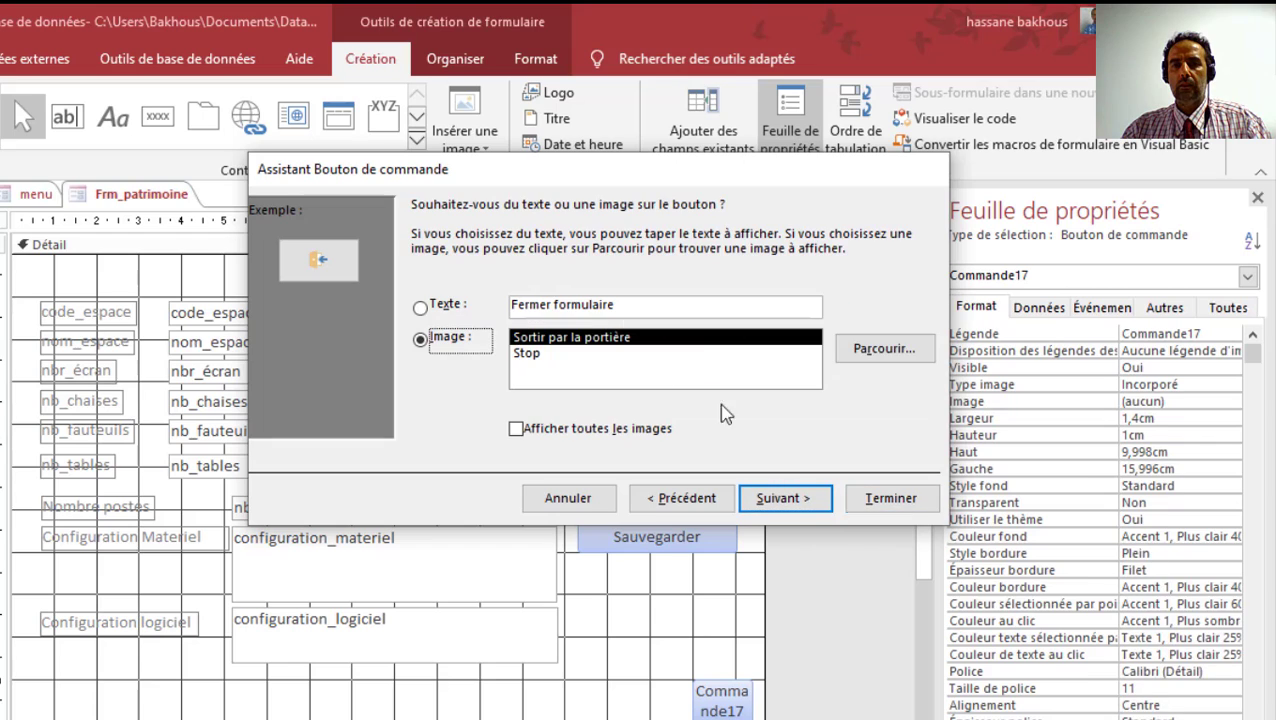
double_click(567, 305)
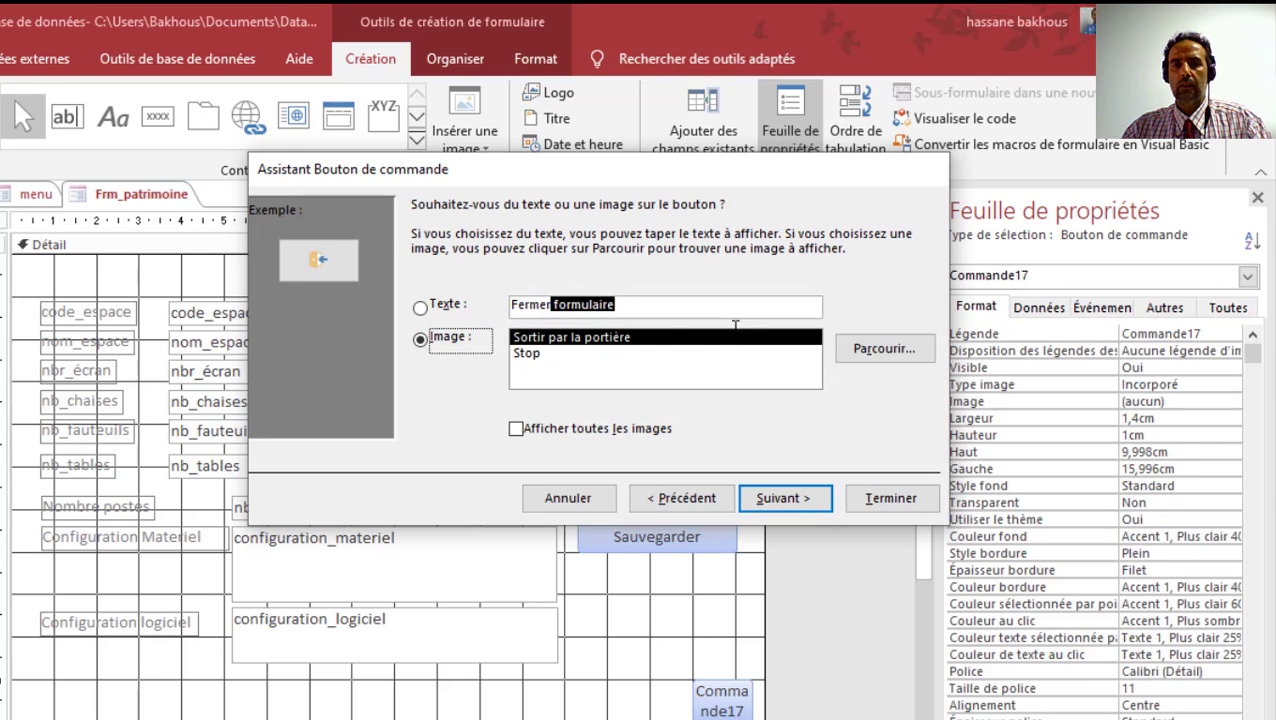
left_click(530, 355)
left_click(531, 342)
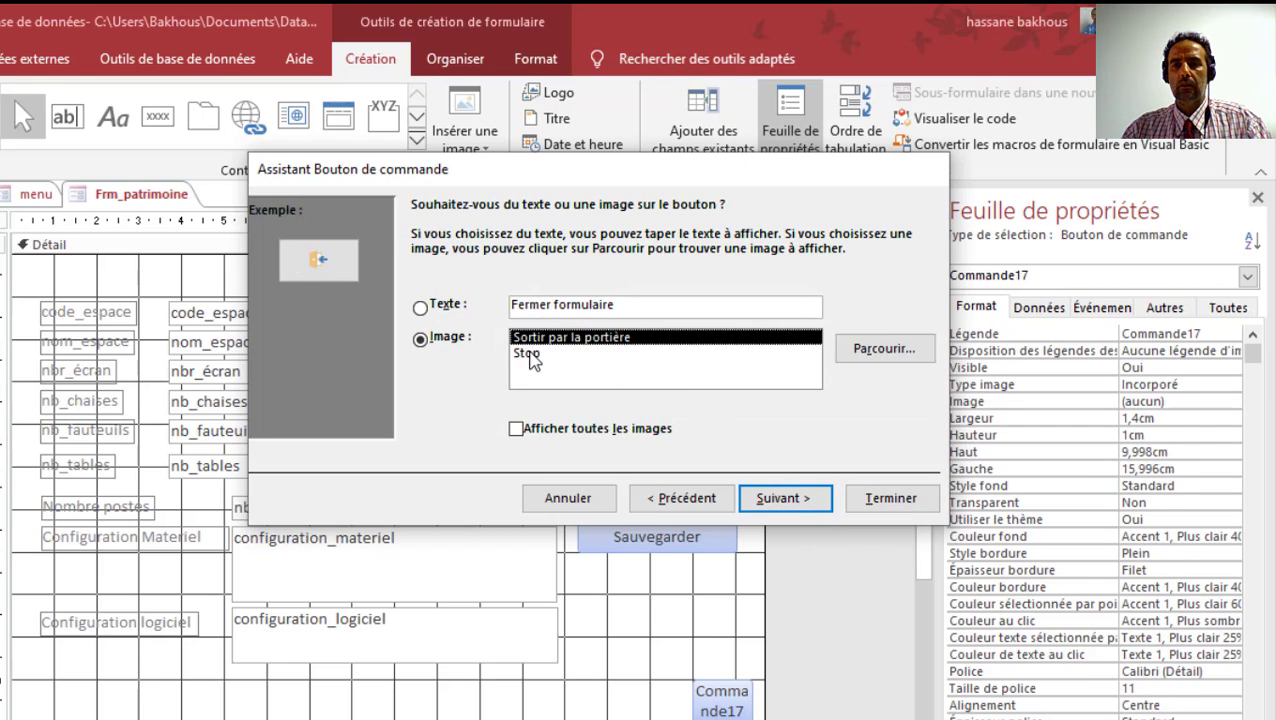
left_click(530, 355)
left_click(795, 498)
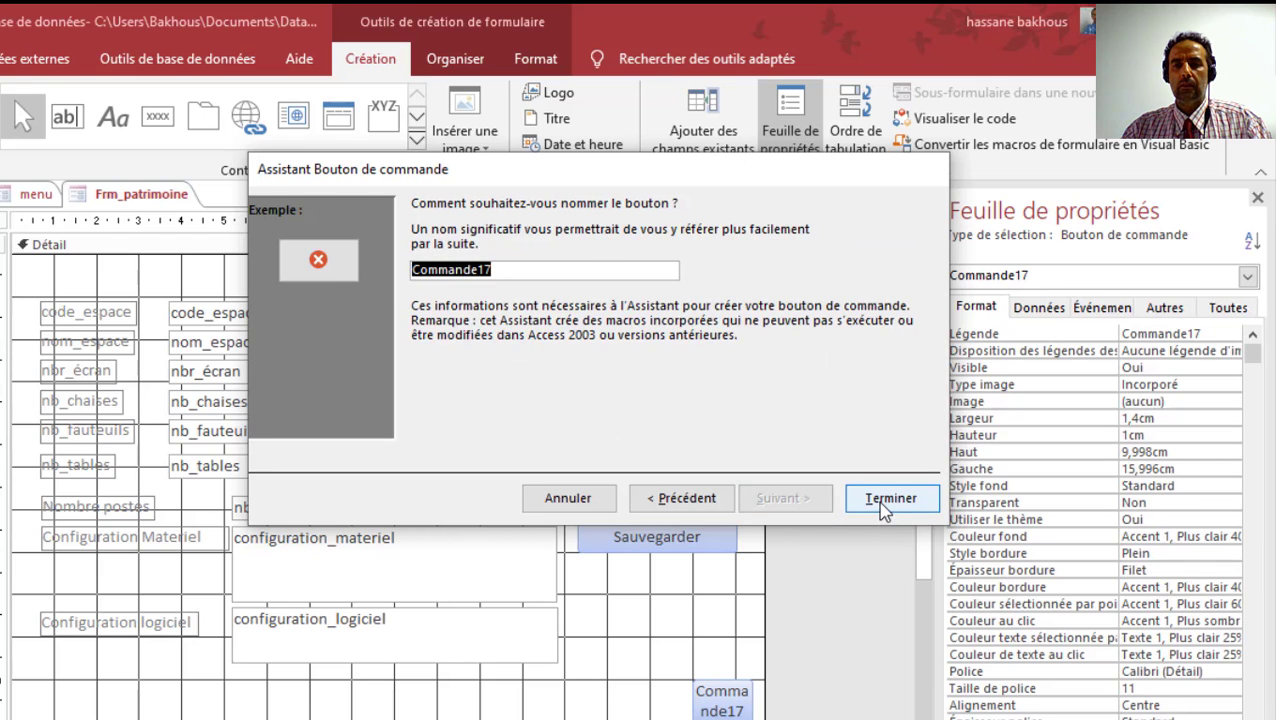
left_click(889, 499)
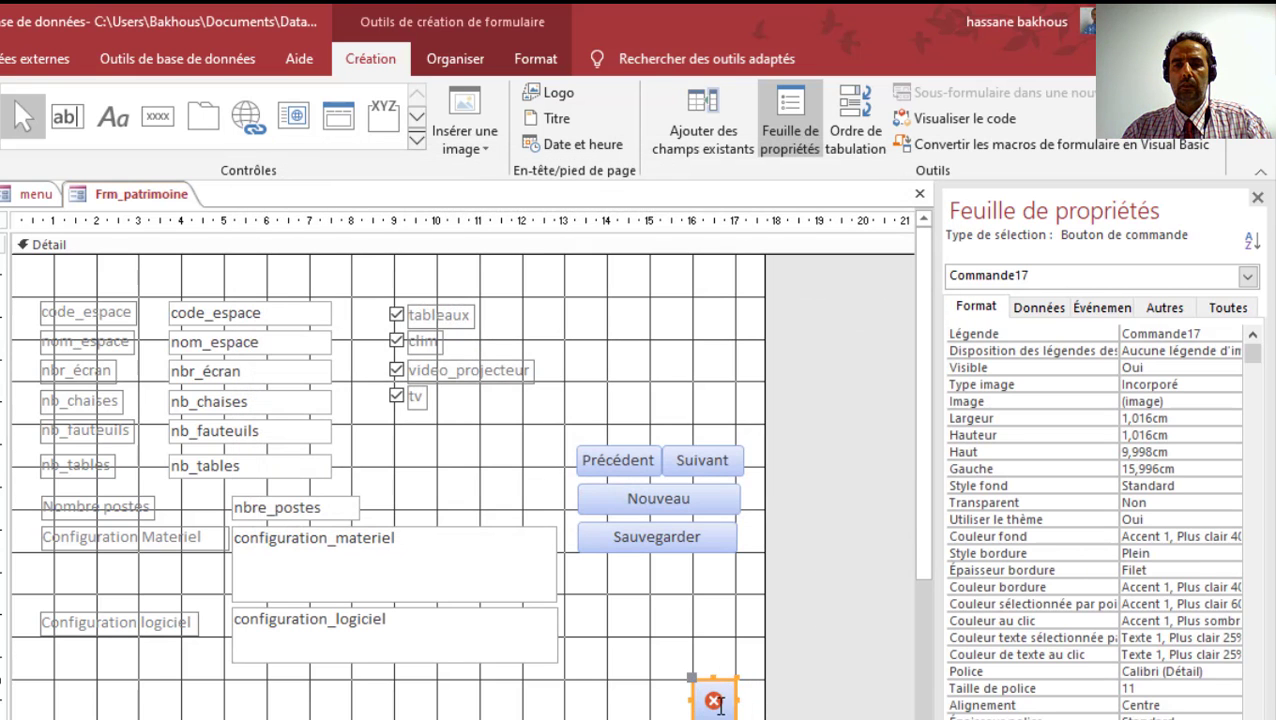
Move the close button to Frm_patrimoine's right edge and display the form in Form view
left_click(749, 672)
left_click_drag(718, 698, 766, 703)
left_click(696, 660)
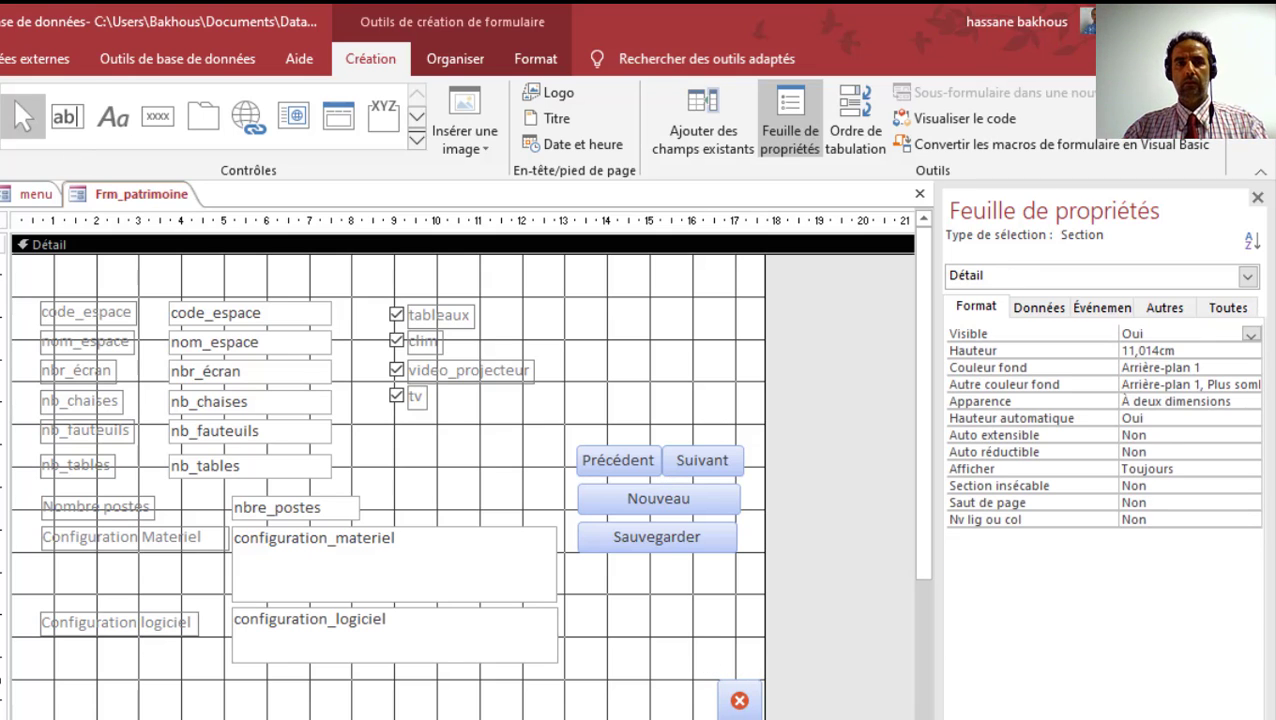
key("F5")
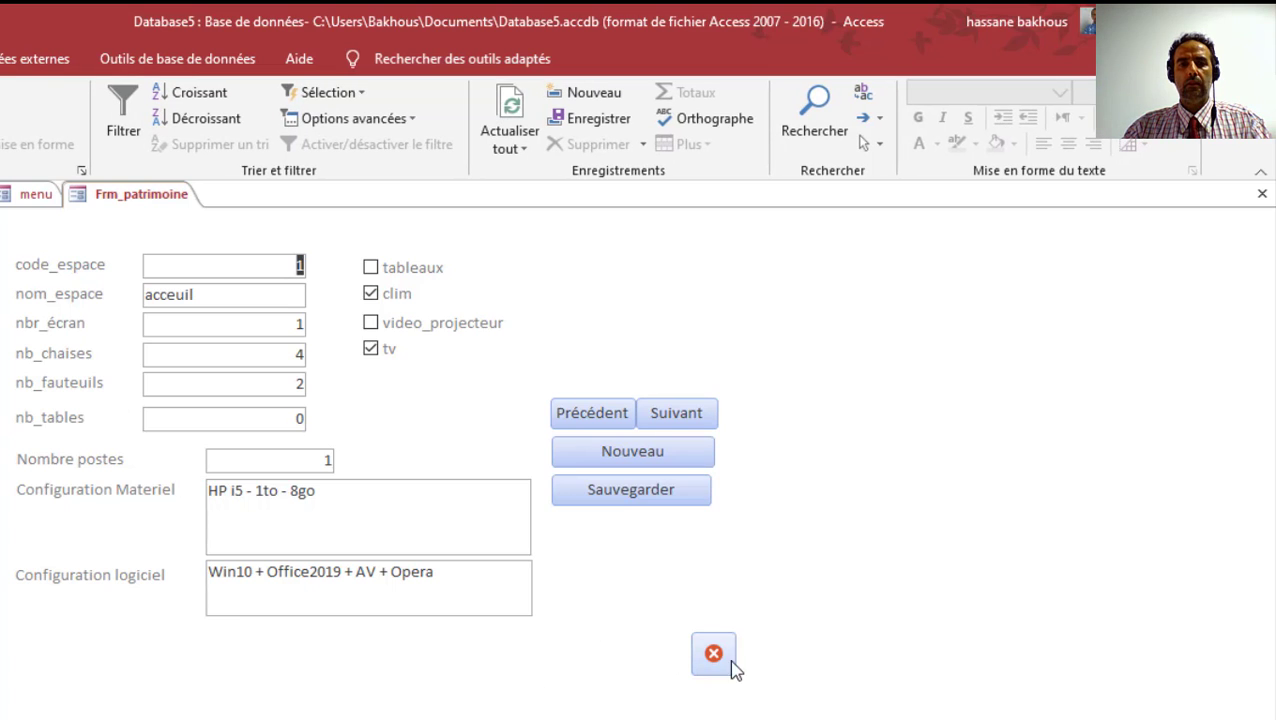
Close Frm_patrimoine with its own close button and collapse the navigation pane beside the menu form
left_click(714, 658)
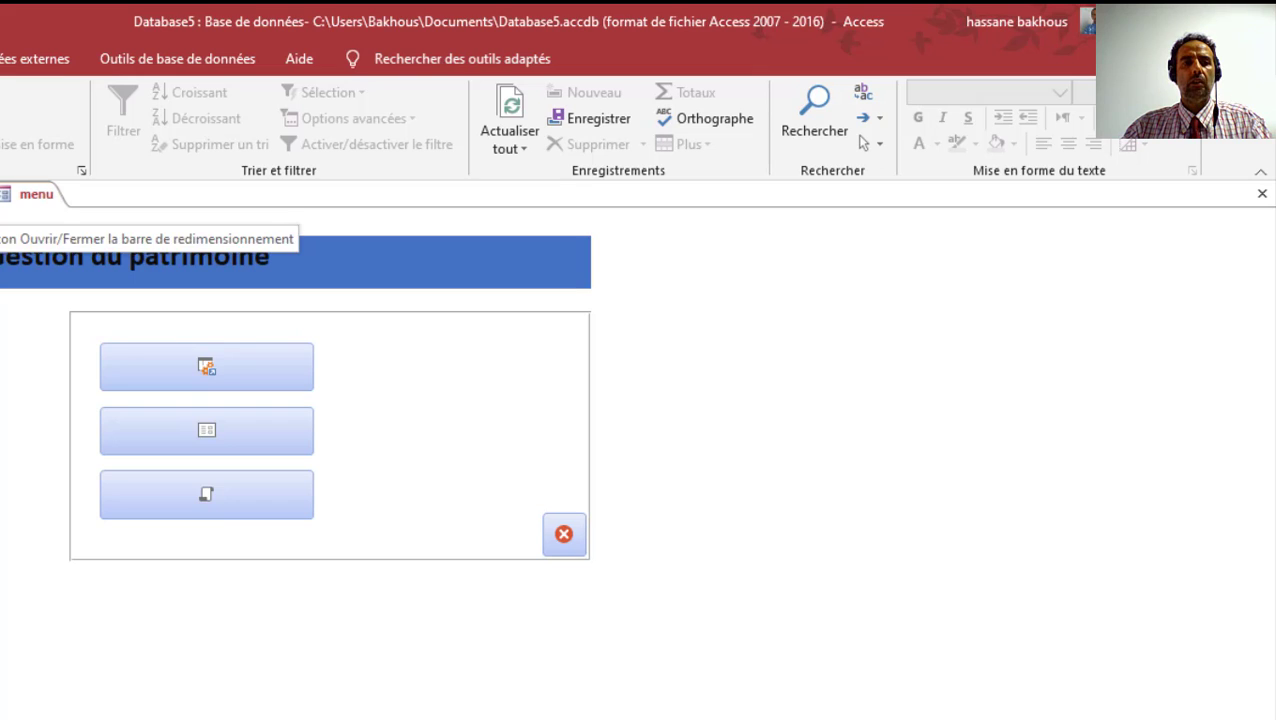
left_click(3, 215)
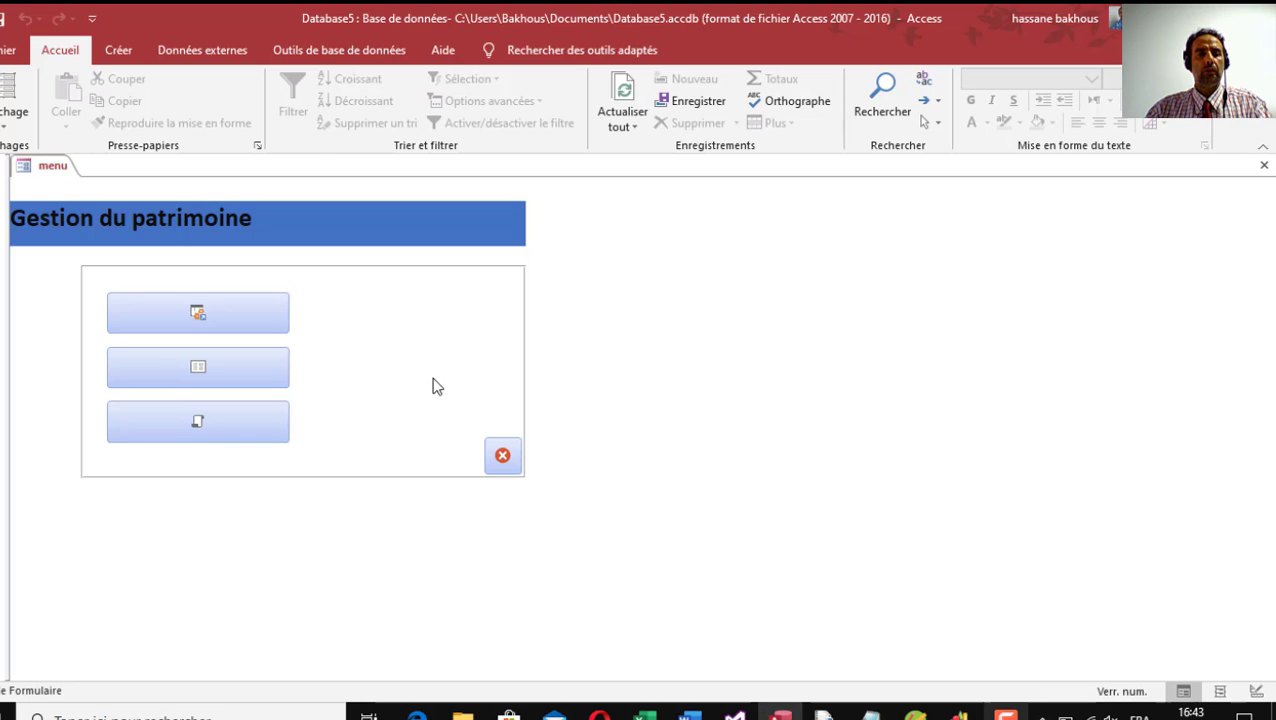
Open the options of the active database and set the application title to Gestion du patrimoine
left_click(10, 49)
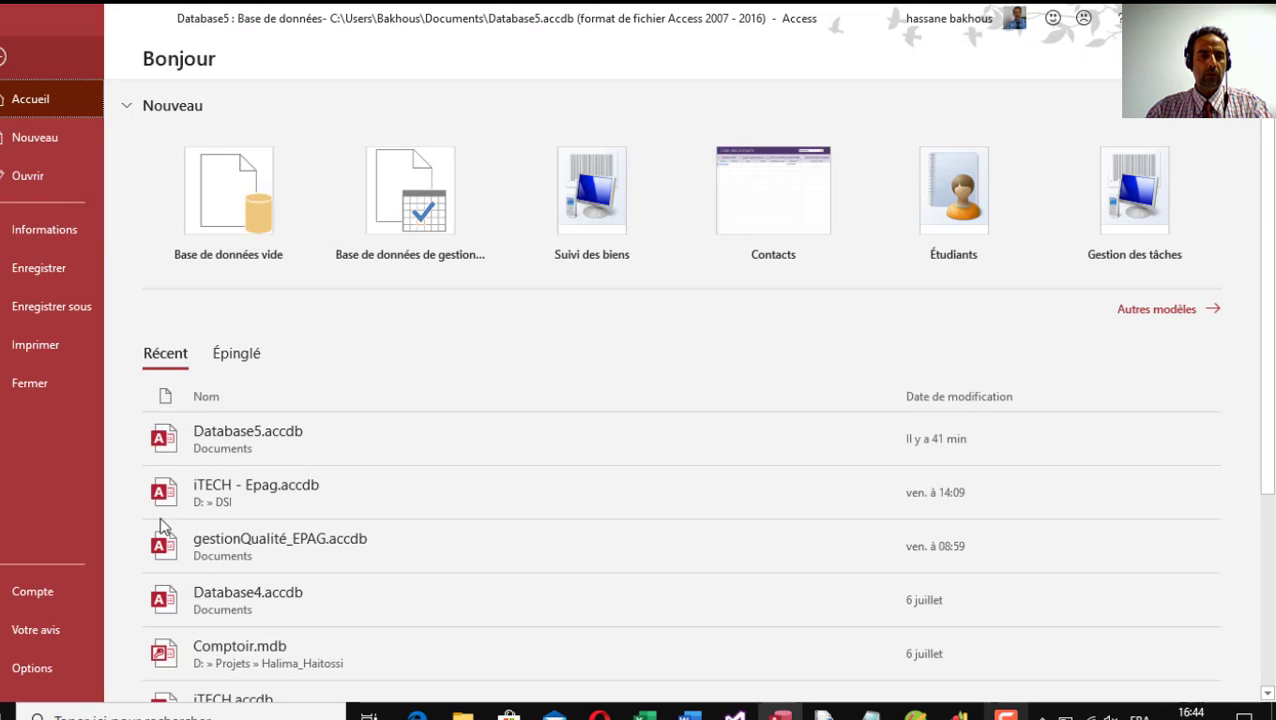
key("Escape")
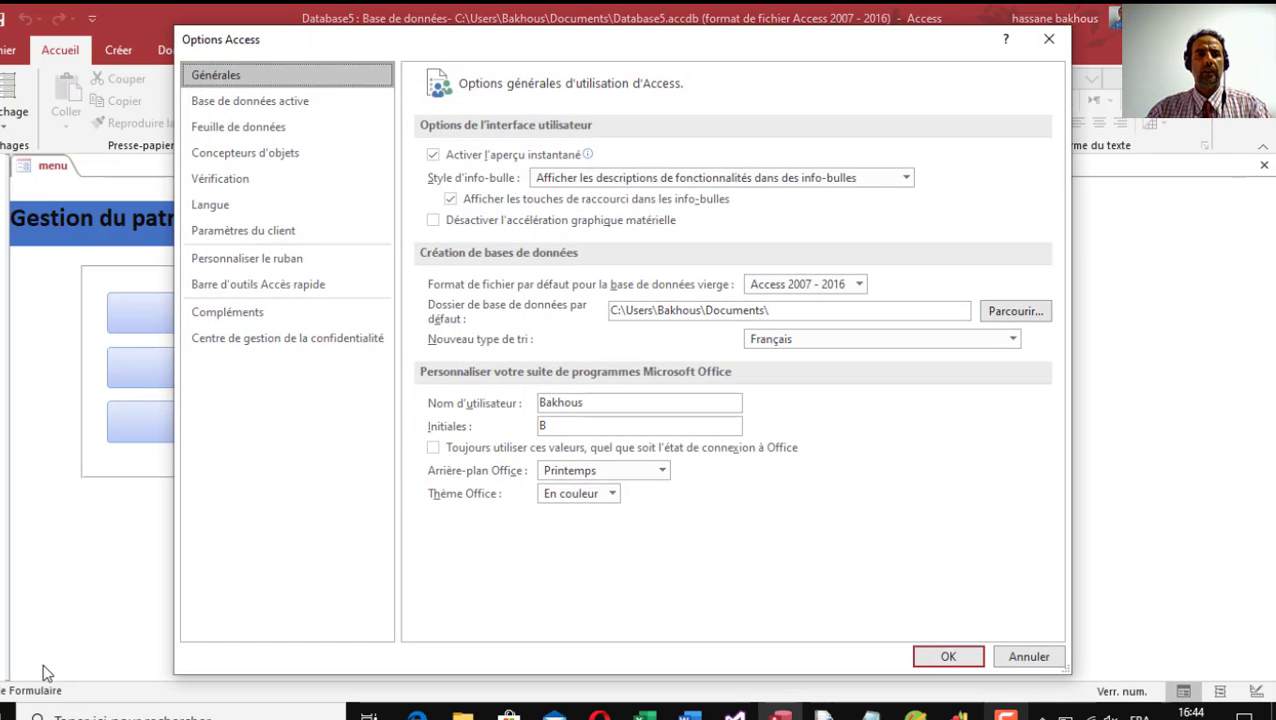
left_click(250, 106)
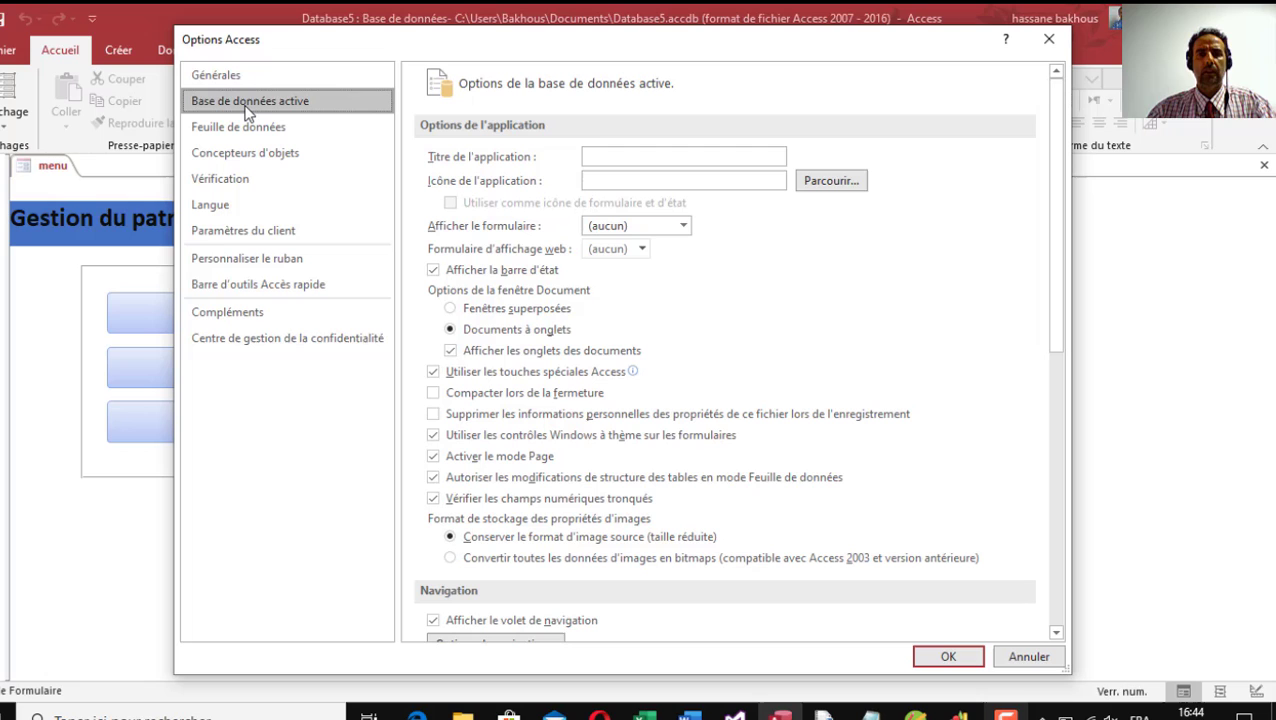
left_click(627, 157)
type("Gest")
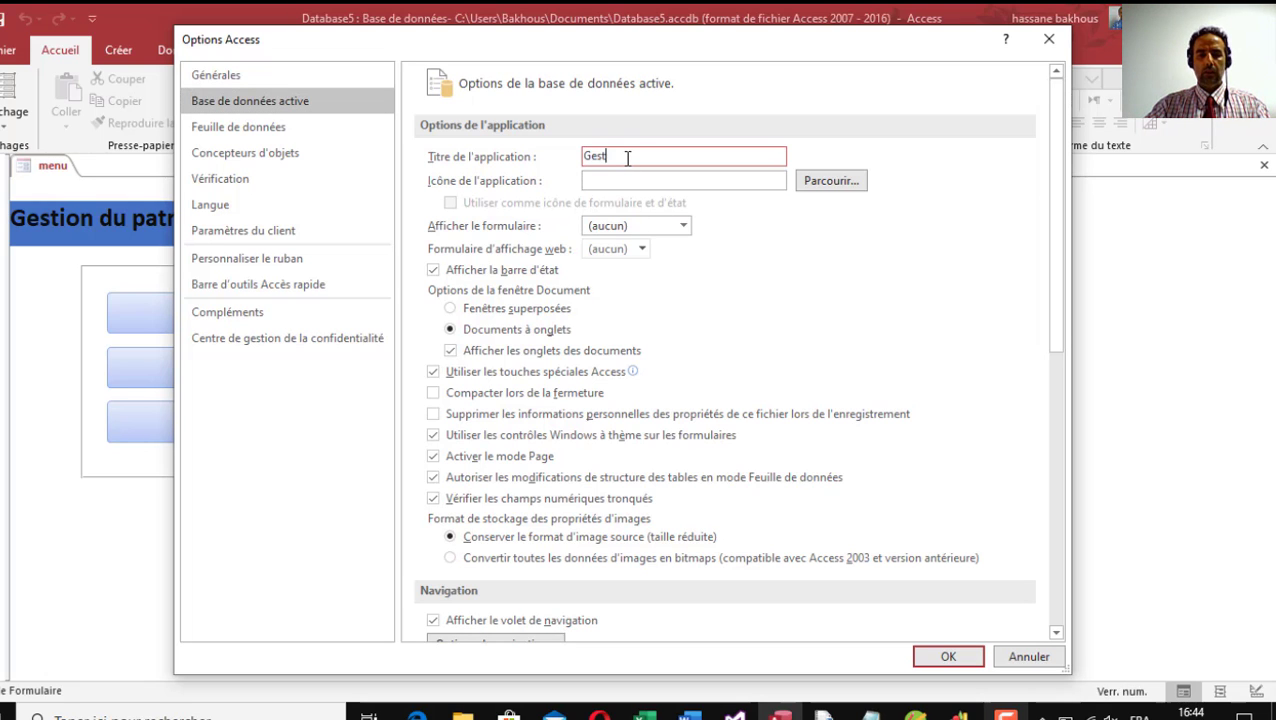
type("ion du")
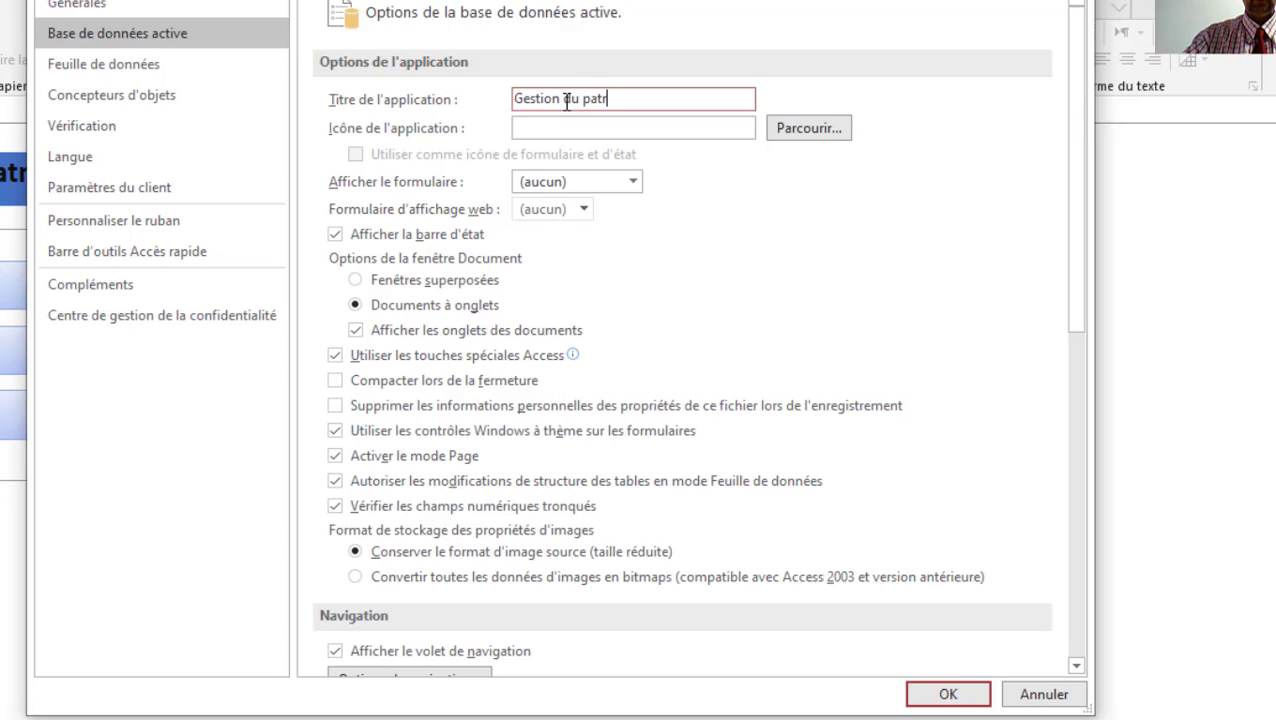
type("patri")
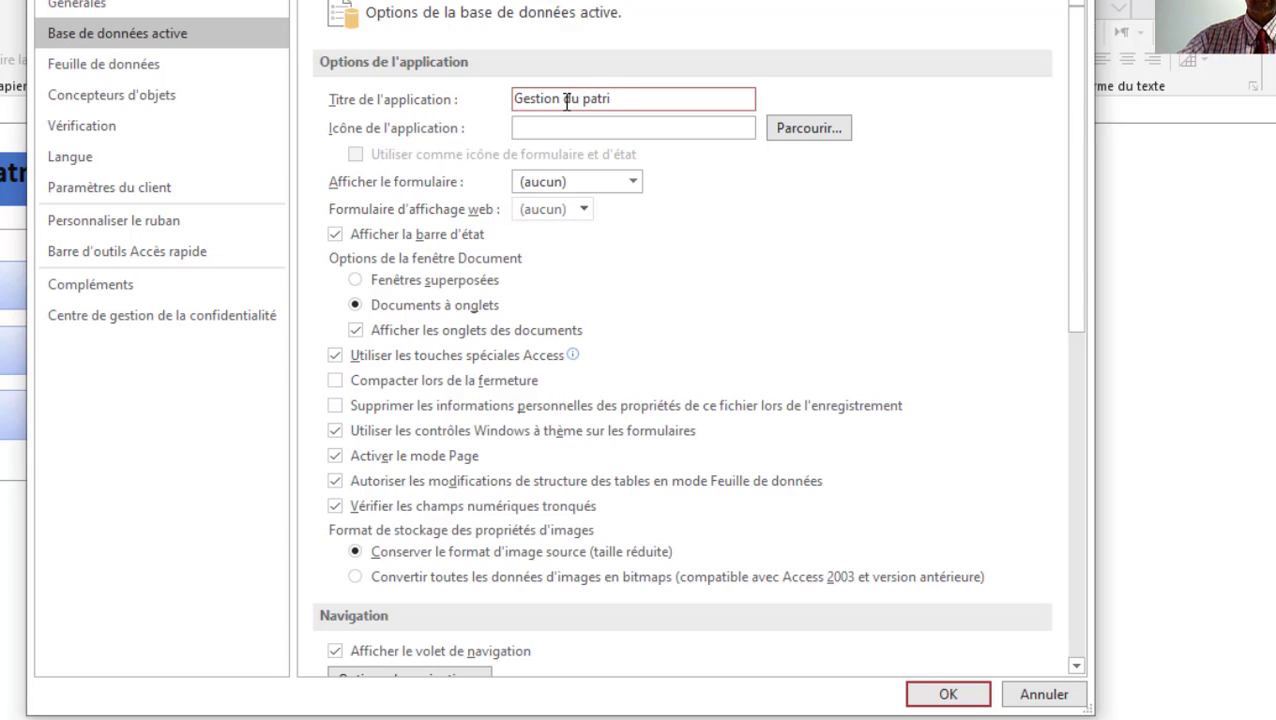
type("moine")
left_click(550, 133)
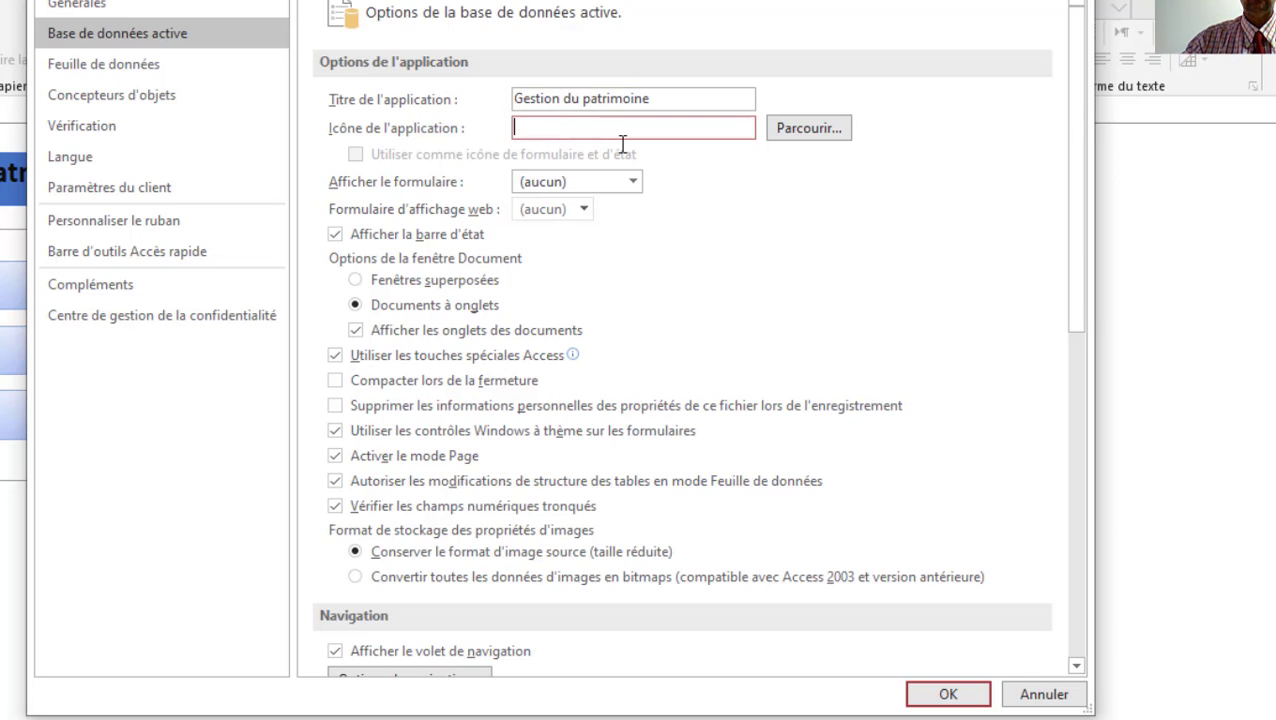
left_click(806, 131)
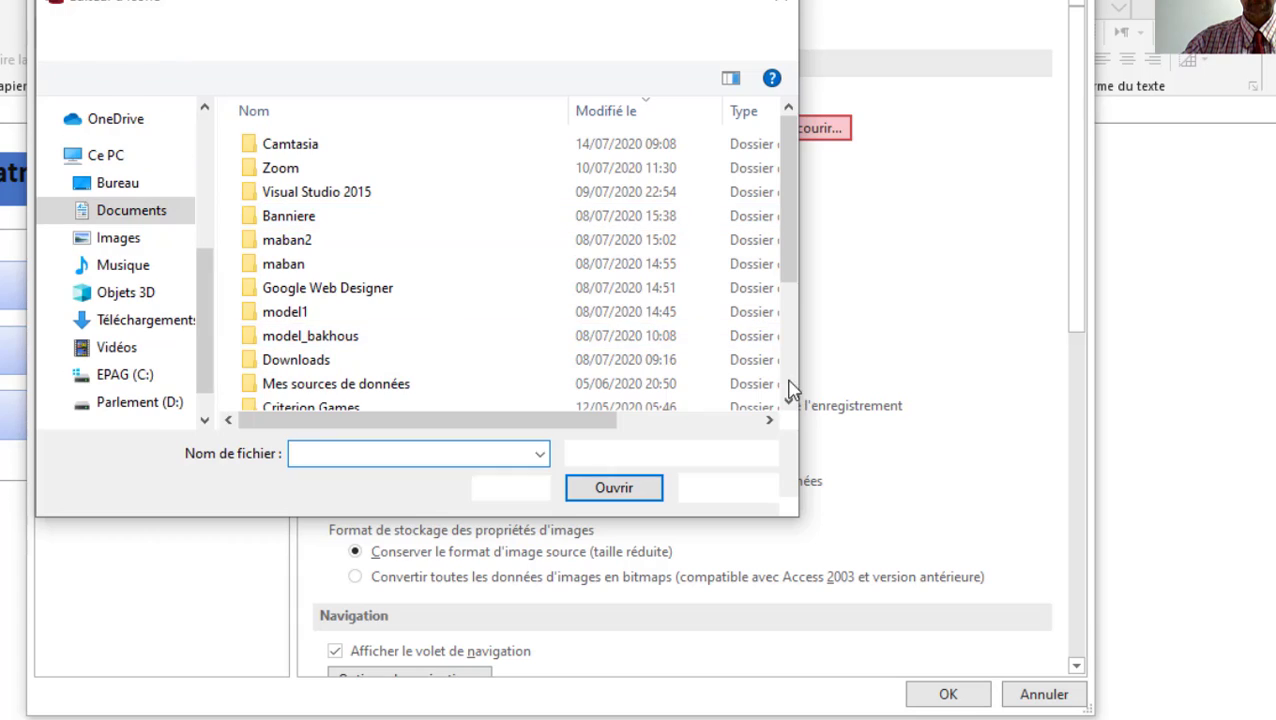
left_click(166, 408)
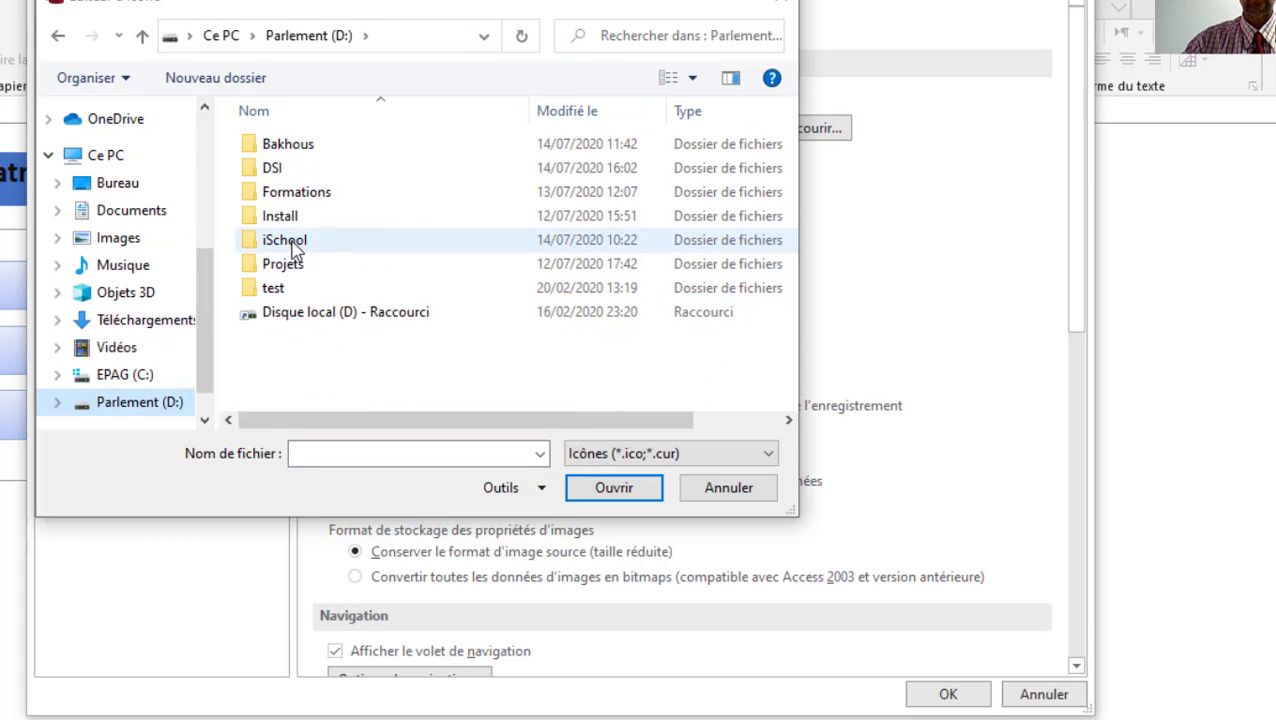
double_click(296, 193)
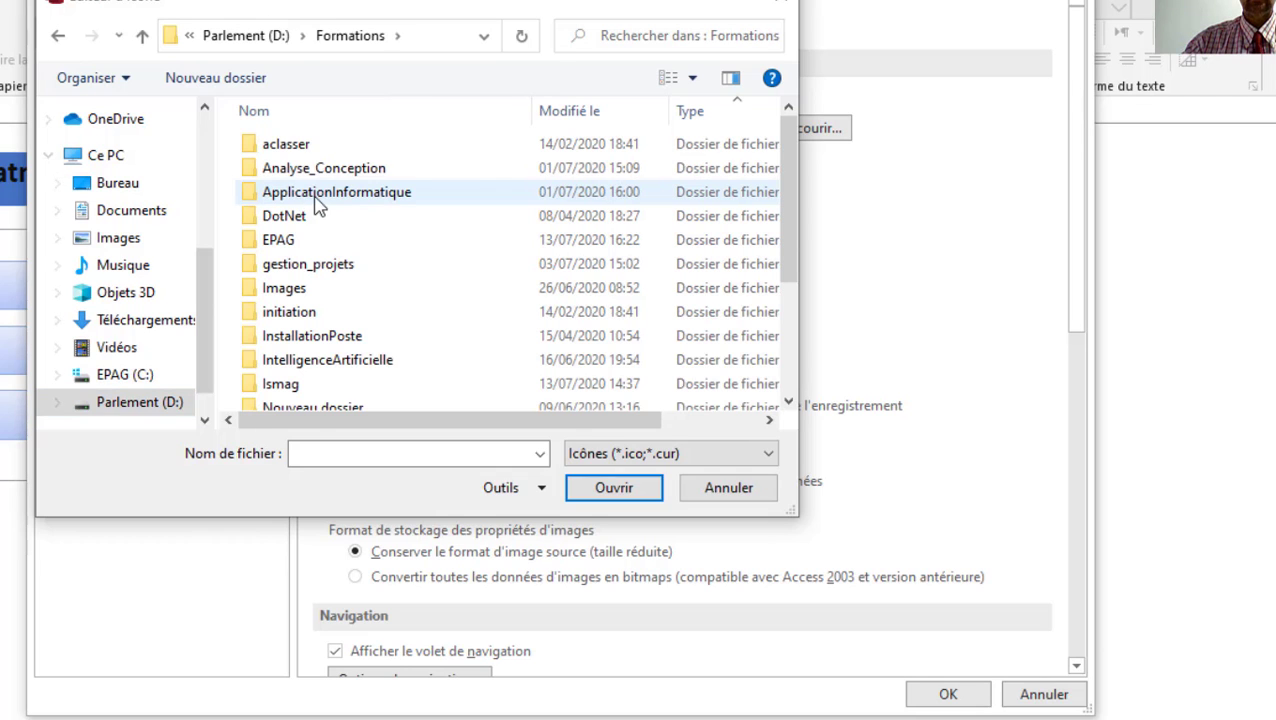
double_click(335, 196)
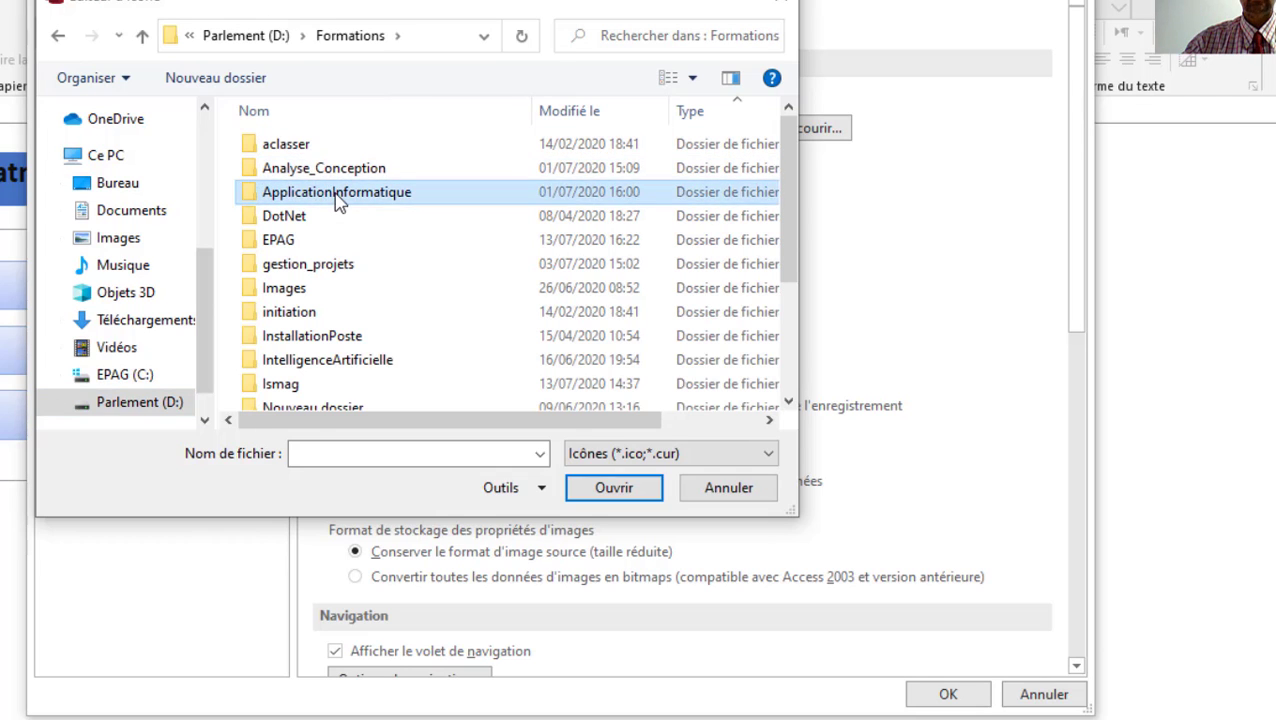
left_click(293, 147)
double_click(293, 147)
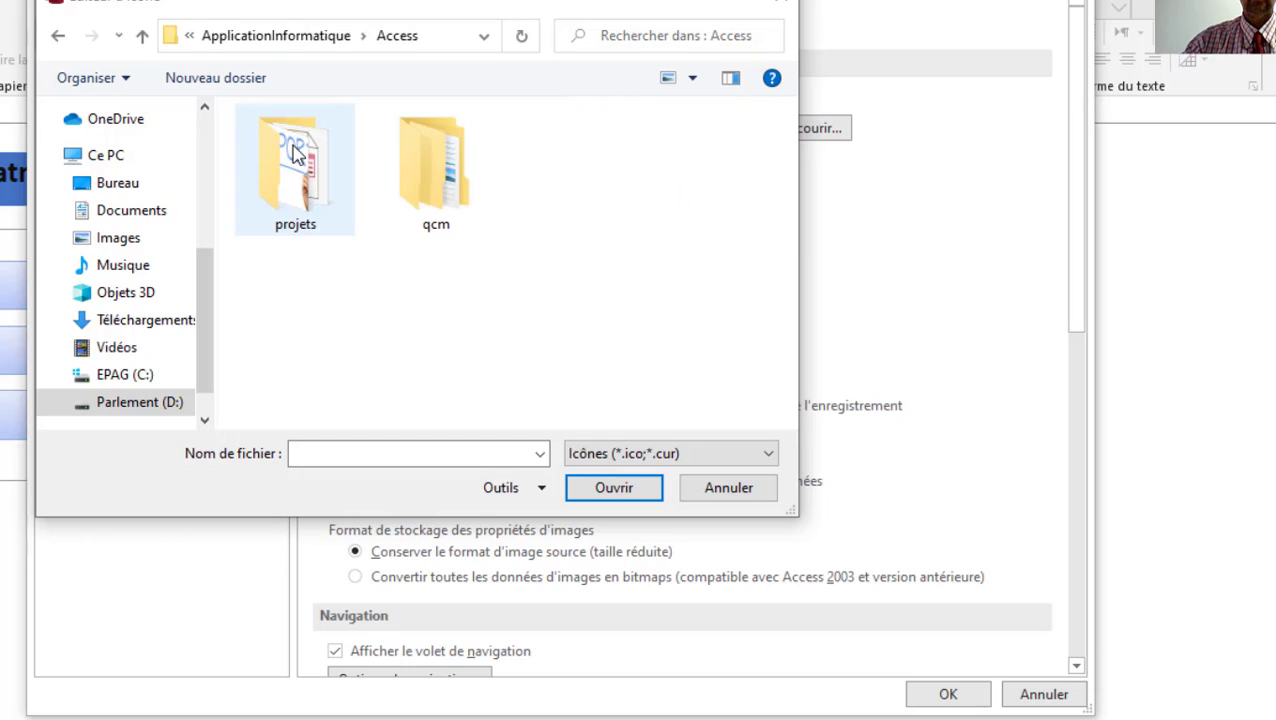
left_click(316, 190)
double_click(316, 180)
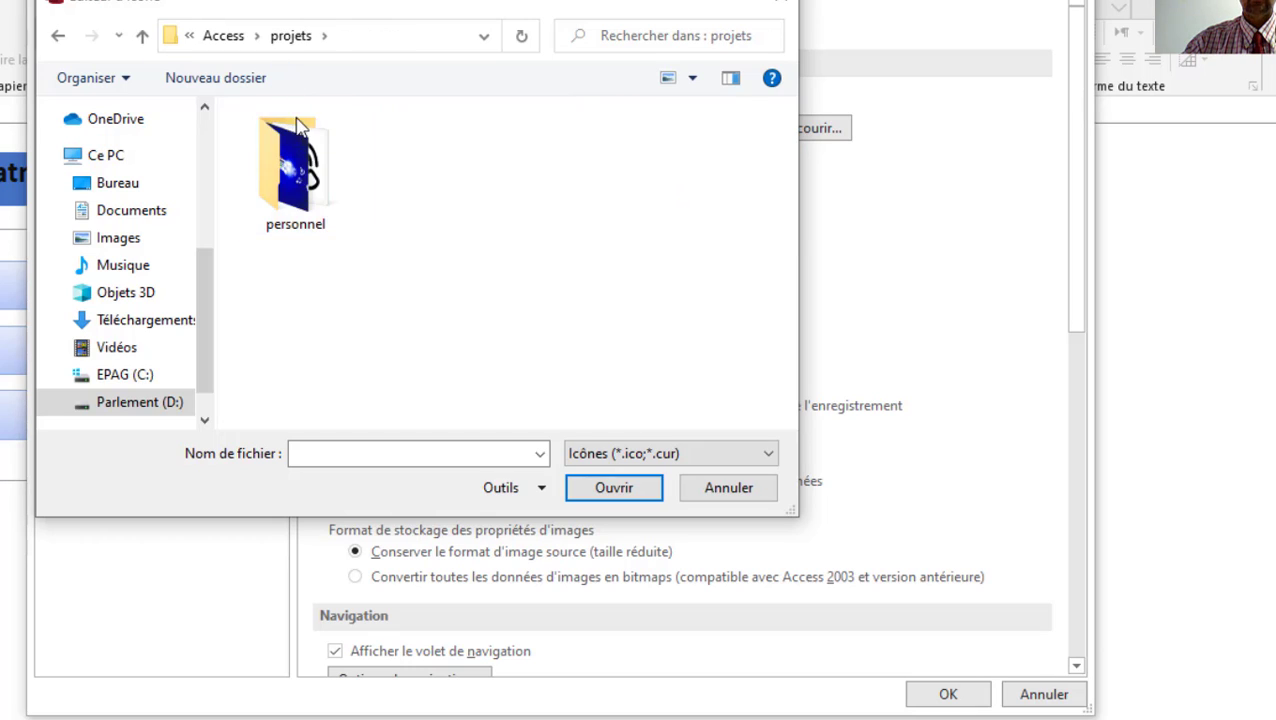
left_click(302, 142)
double_click(302, 142)
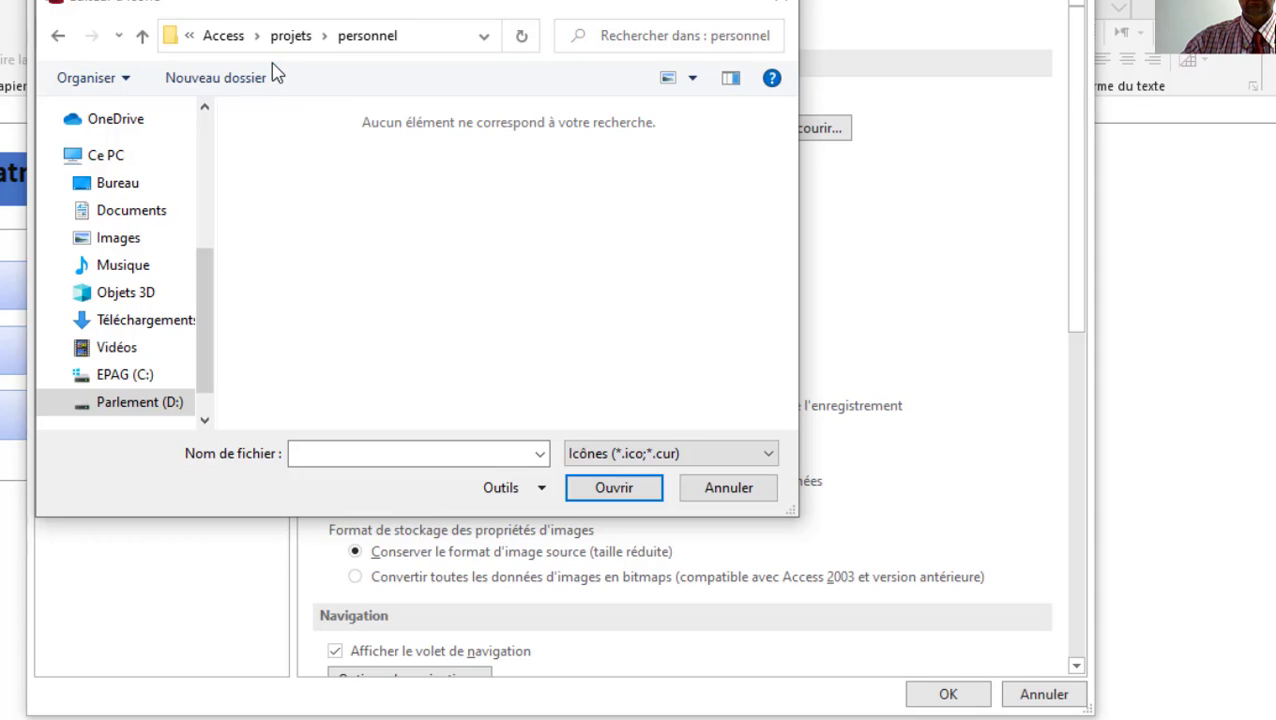
left_click(732, 492)
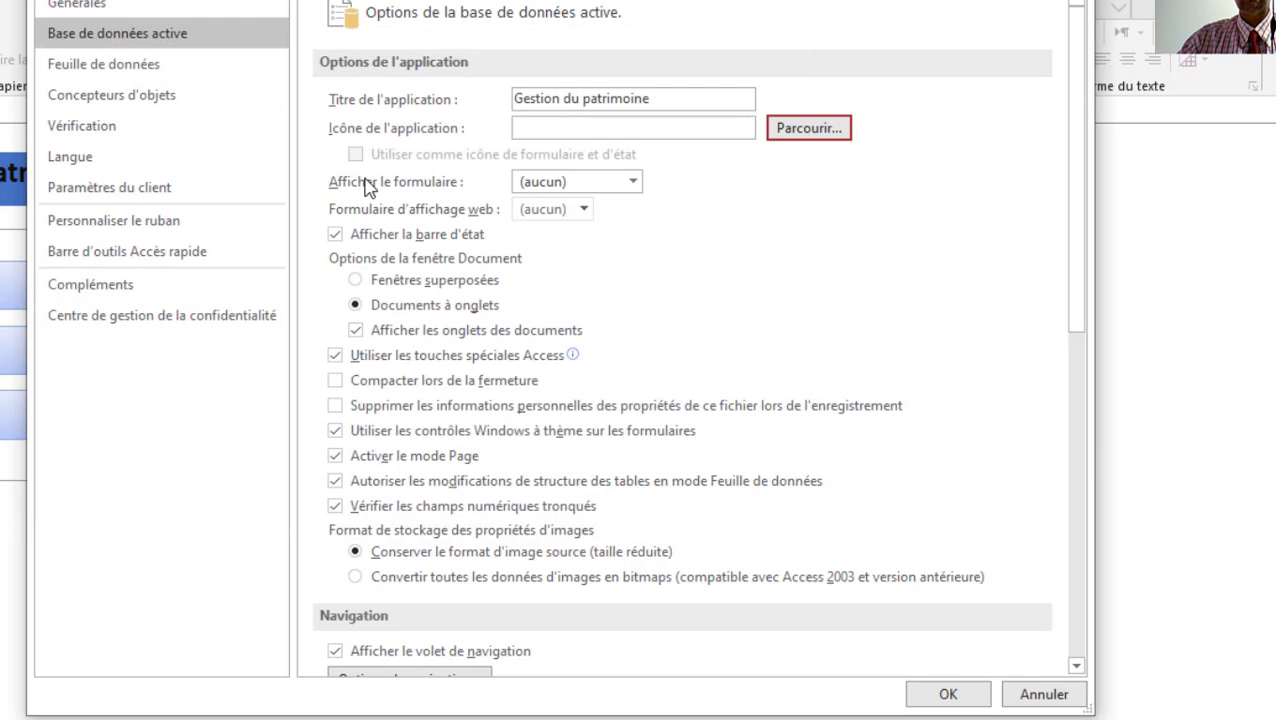
Choose menu as the form displayed at startup and set the document window option to Fenêtres superposées
left_click(634, 186)
left_click(577, 251)
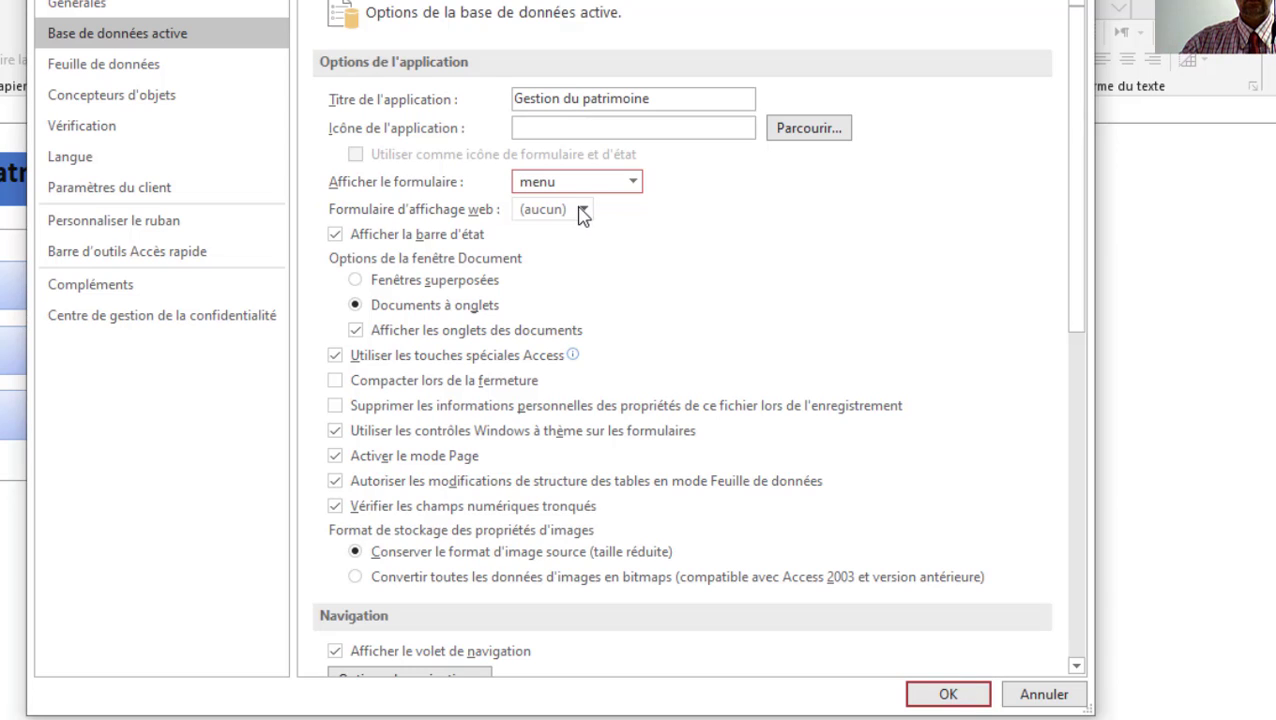
left_click(355, 280)
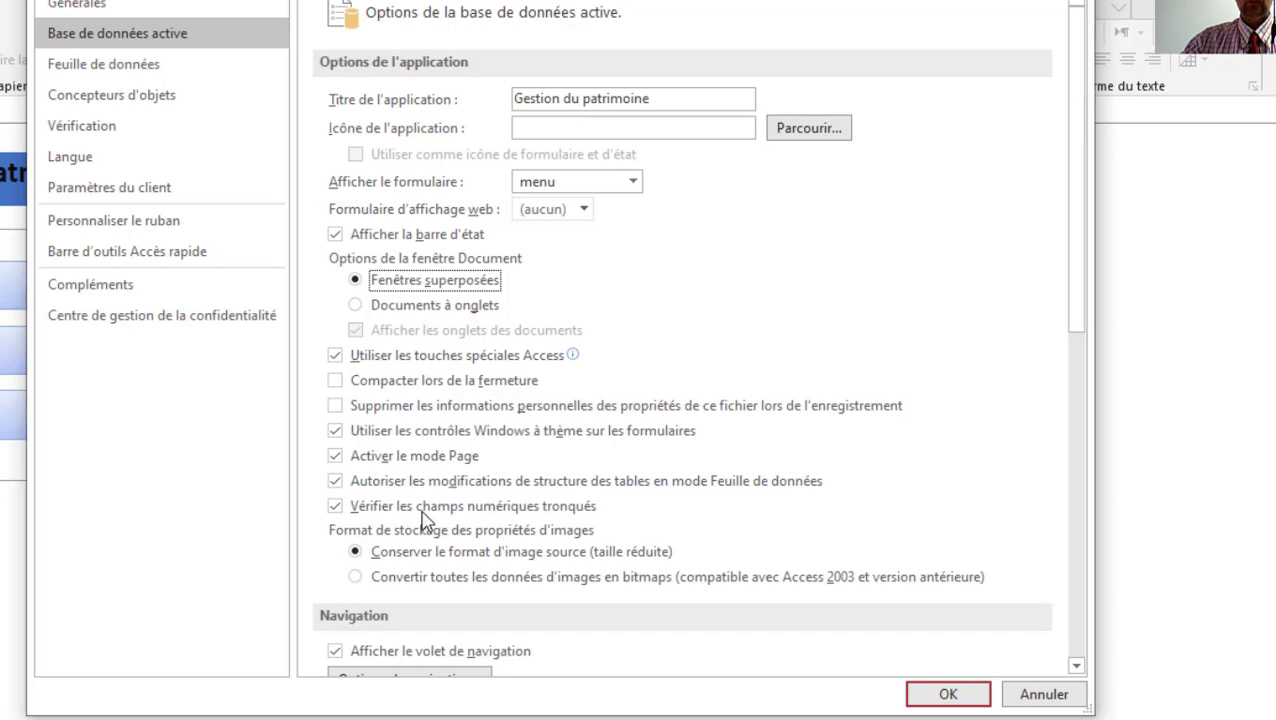
Disallow table structure changes in Datasheet view and turn off the display of the navigation pane
left_click(338, 484)
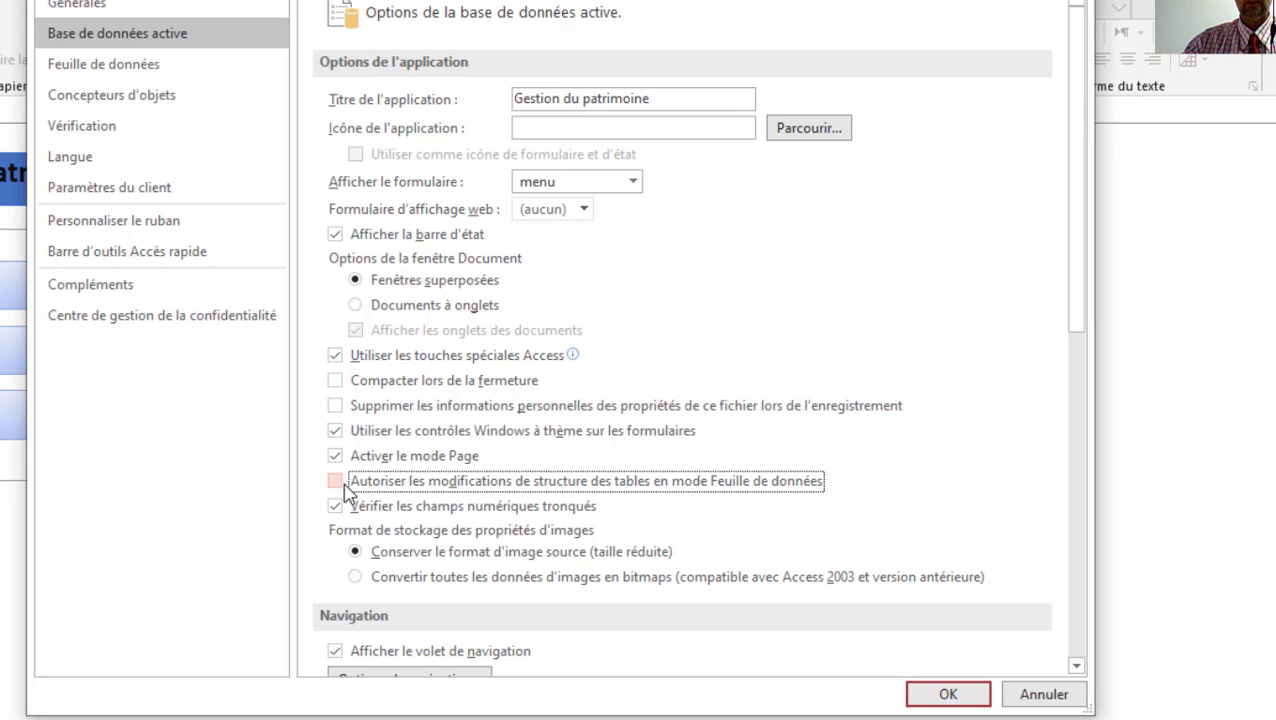
scroll(521, 510, "down", 3)
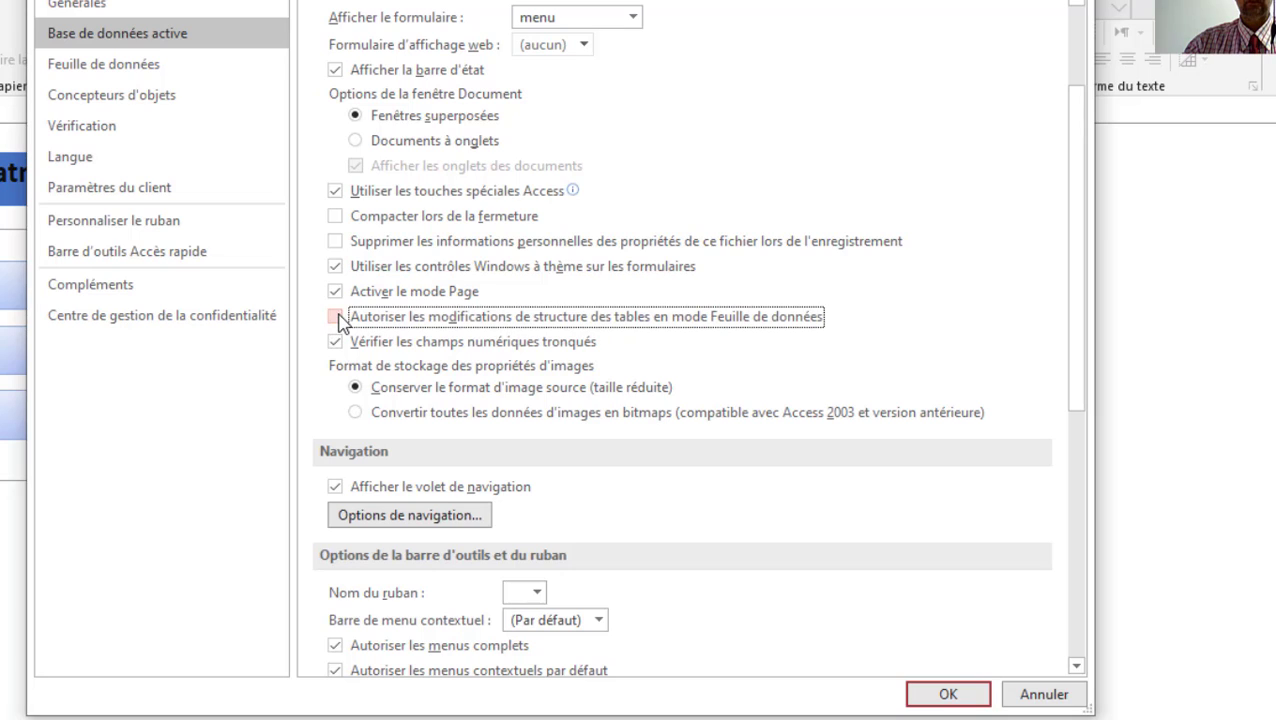
left_click(337, 318)
left_click(337, 318)
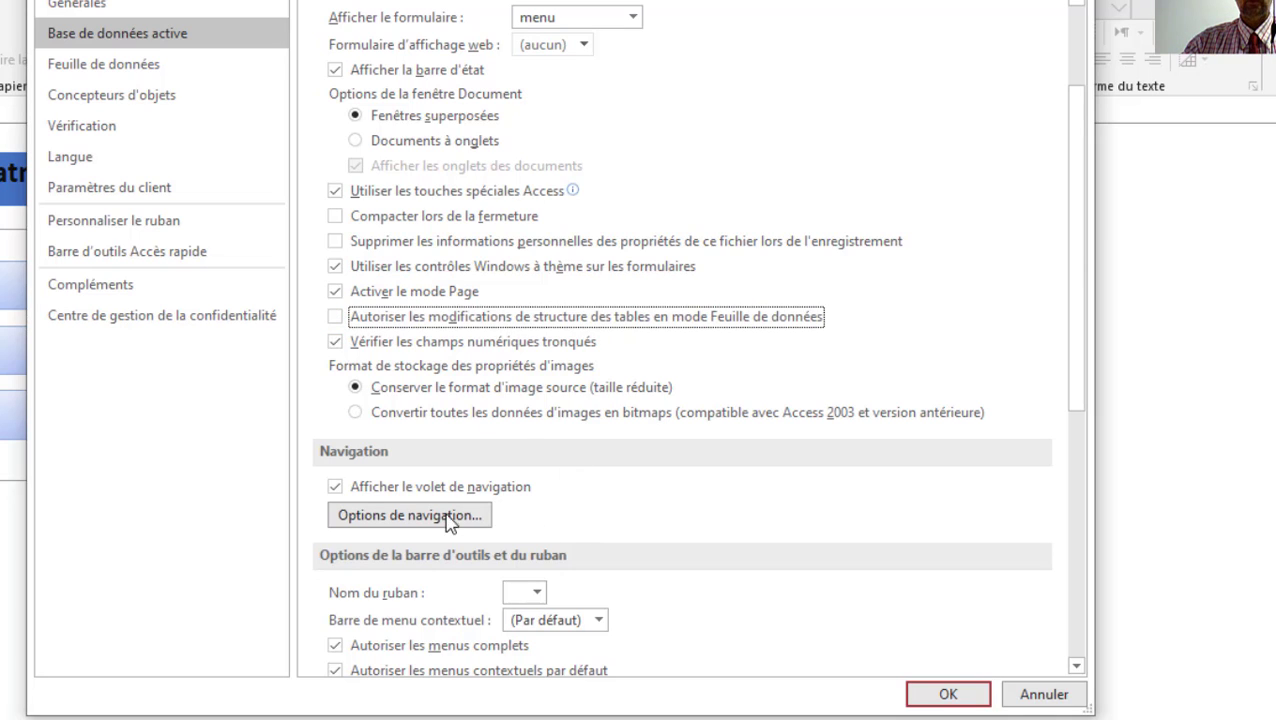
left_click(337, 487)
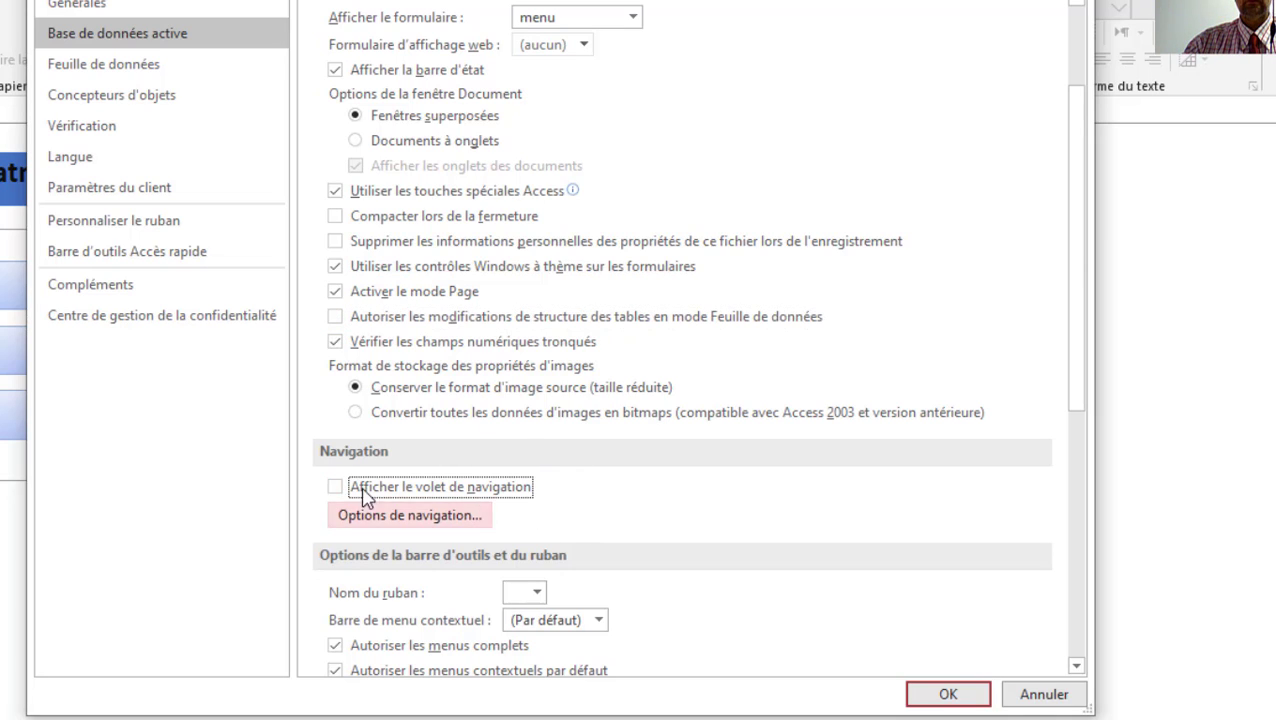
Disallow full menus and default context menus, and apply the options of the active database
scroll(741, 566, "down", 2)
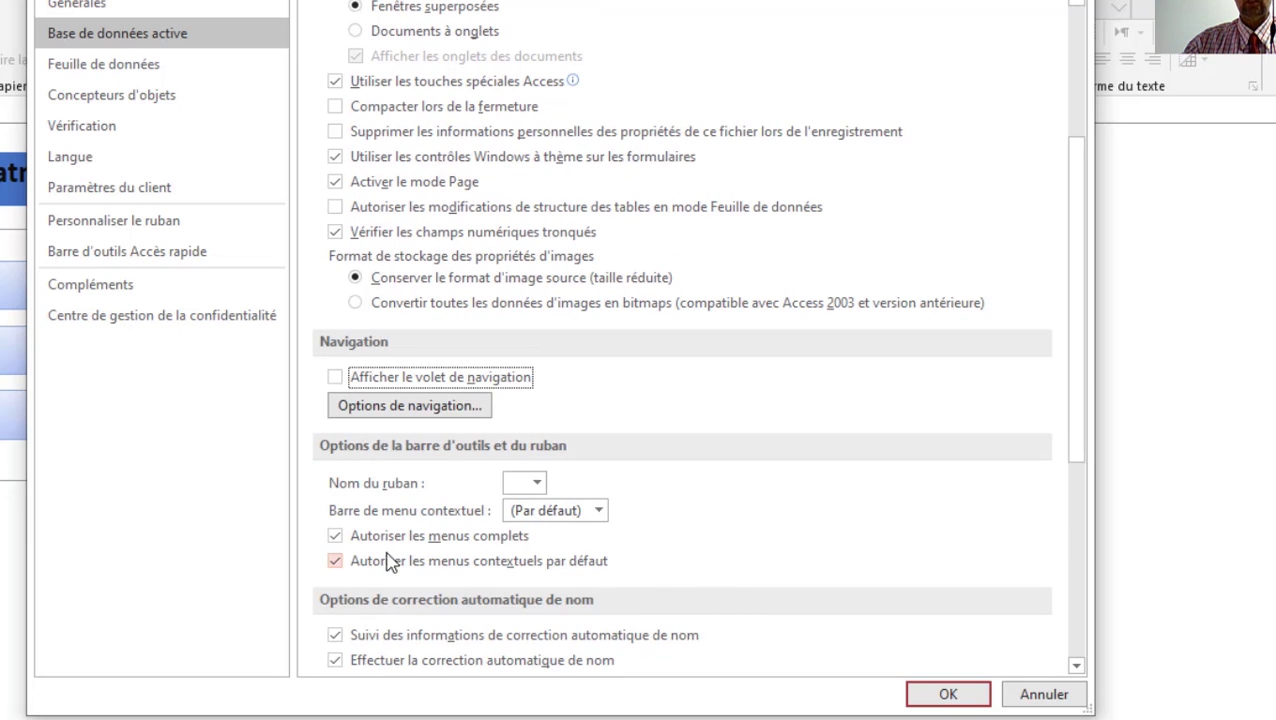
left_click(335, 536)
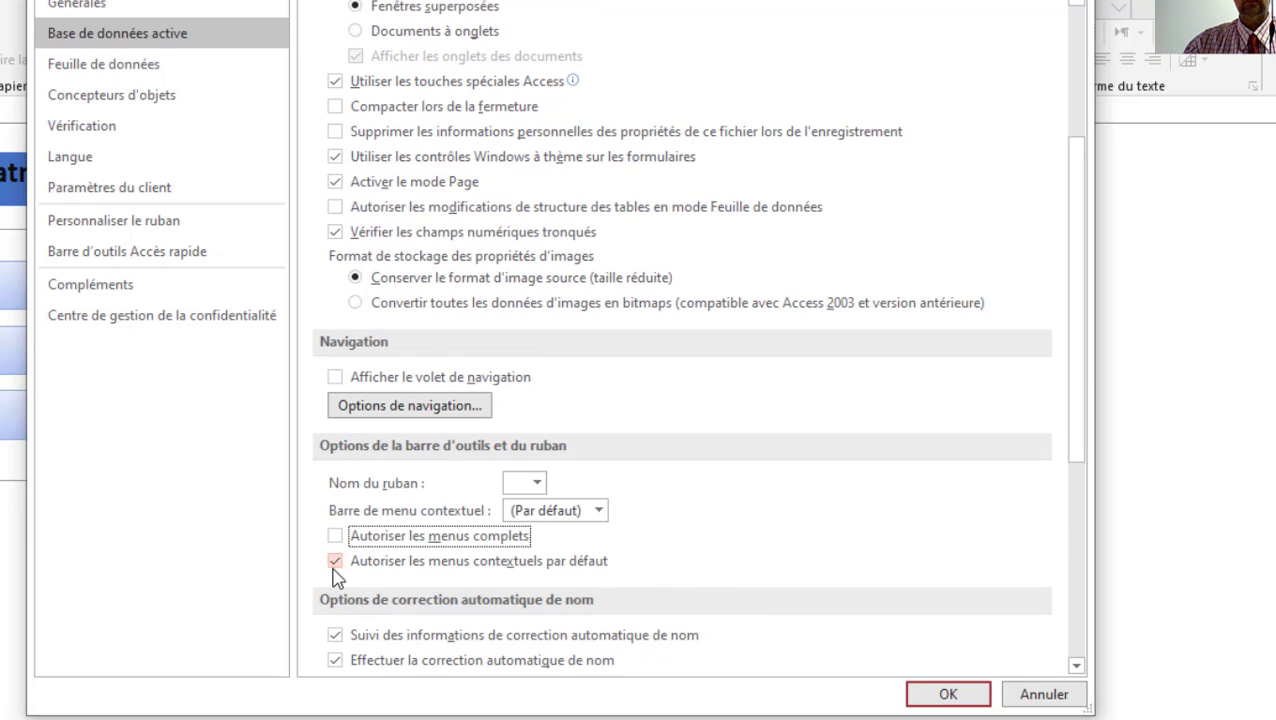
left_click(336, 563)
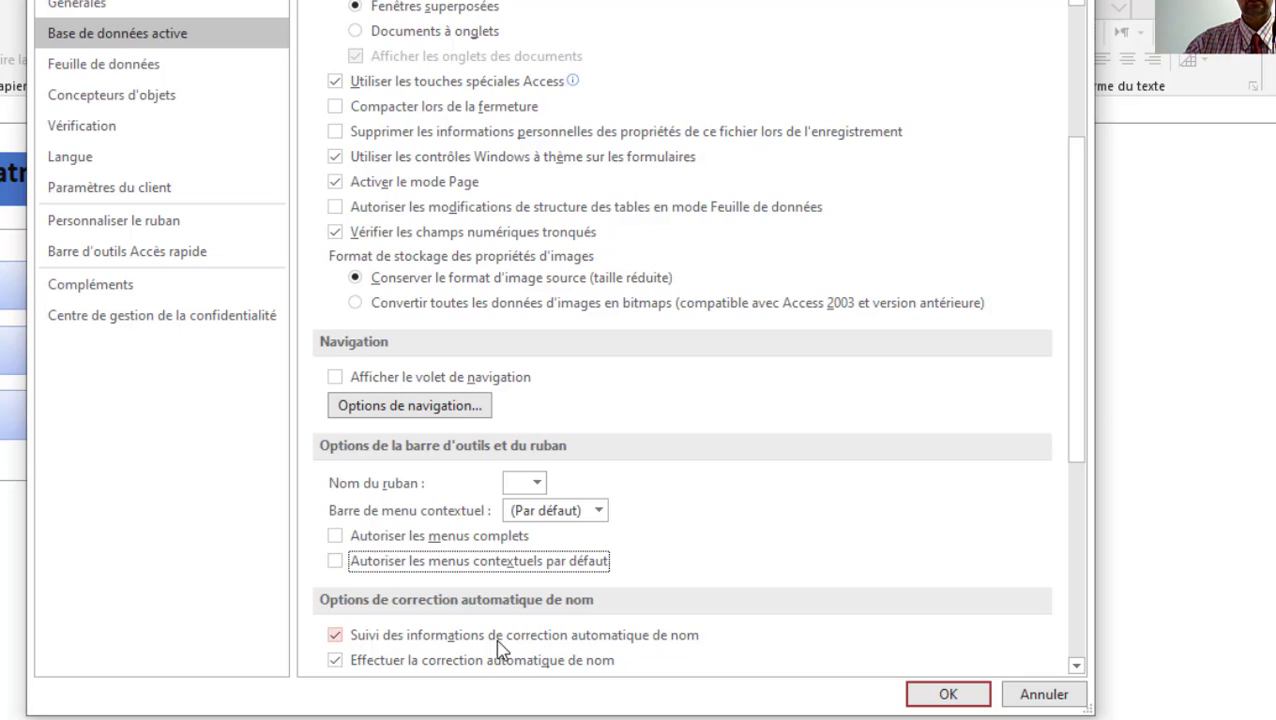
scroll(500, 648, "down", 3)
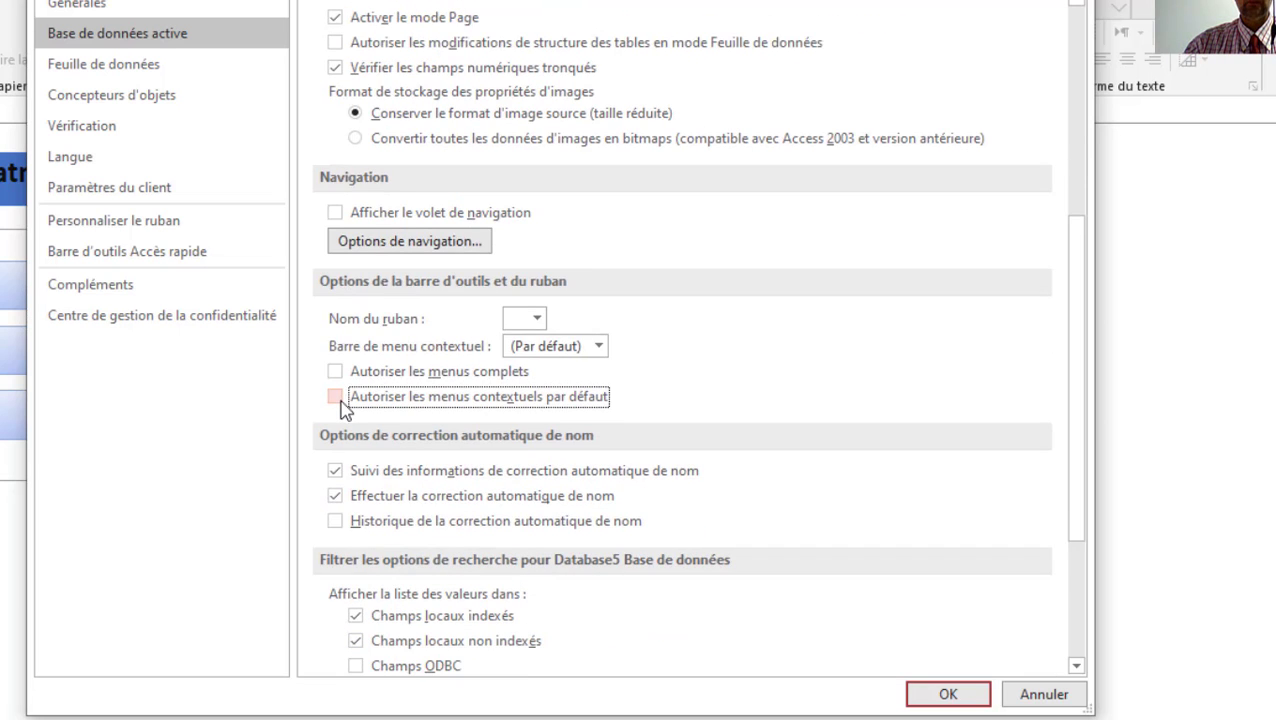
scroll(750, 584, "down", 3)
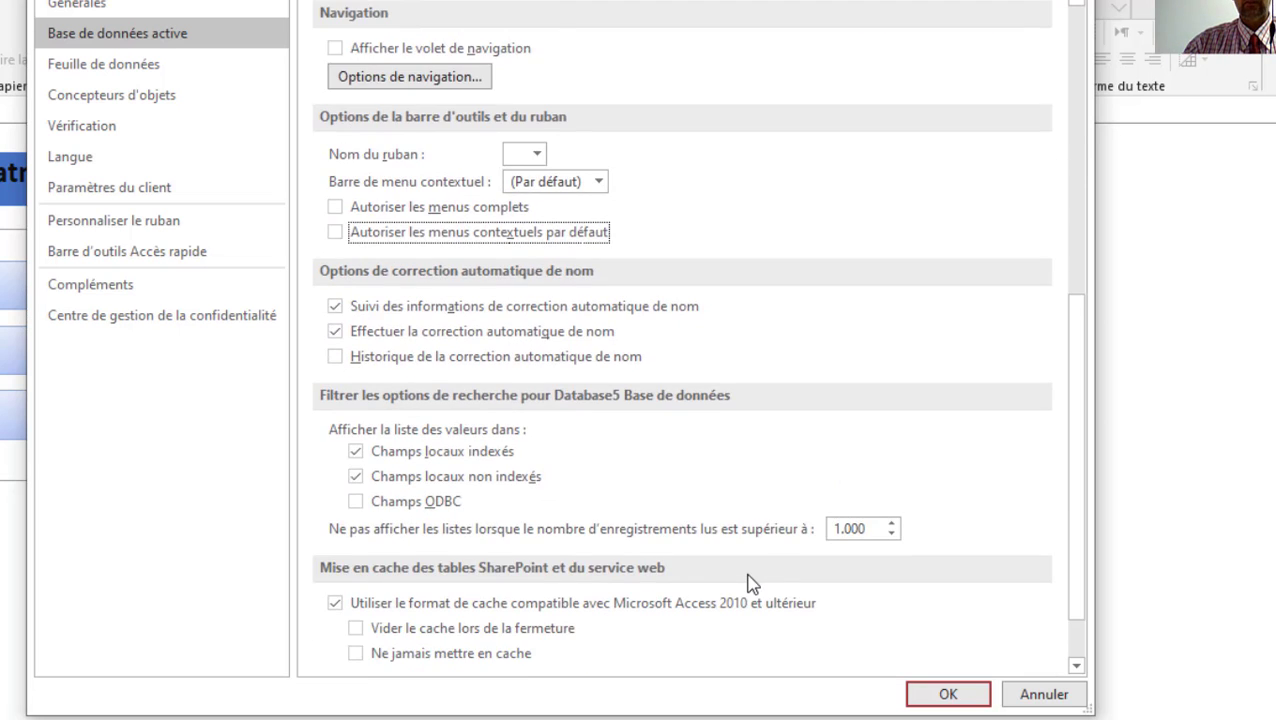
scroll(750, 584, "down", 2)
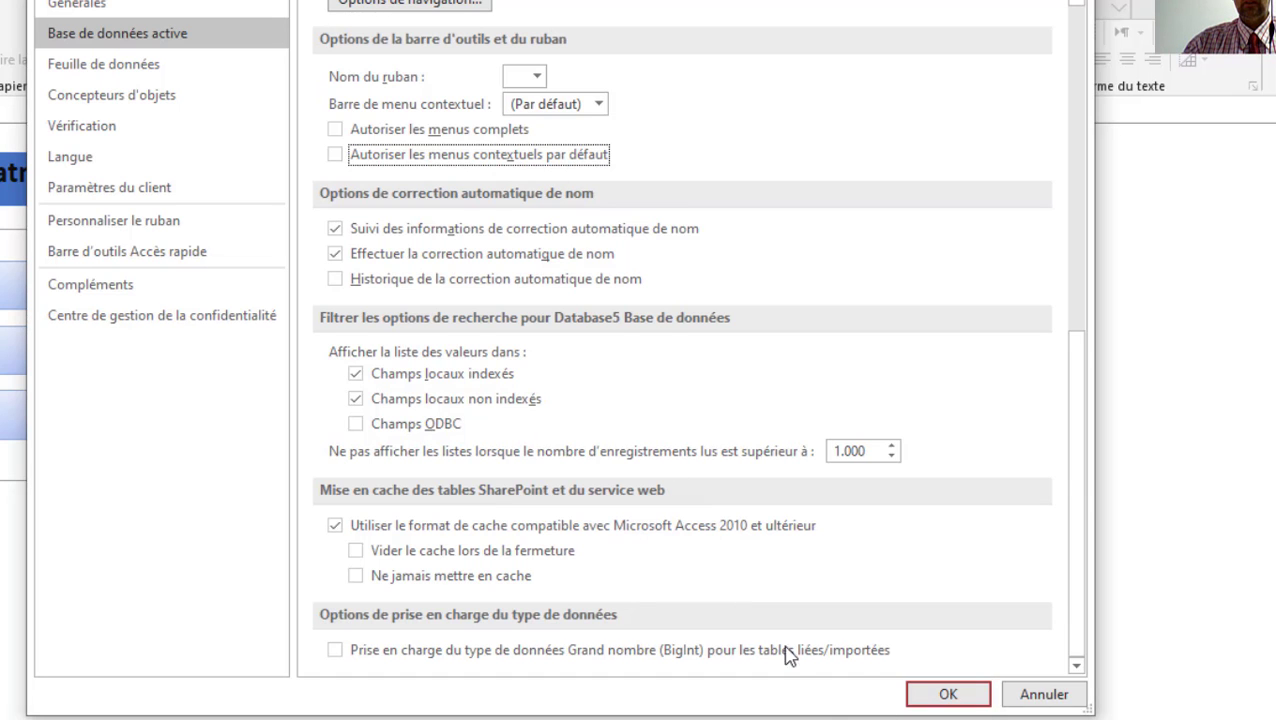
left_click(948, 700)
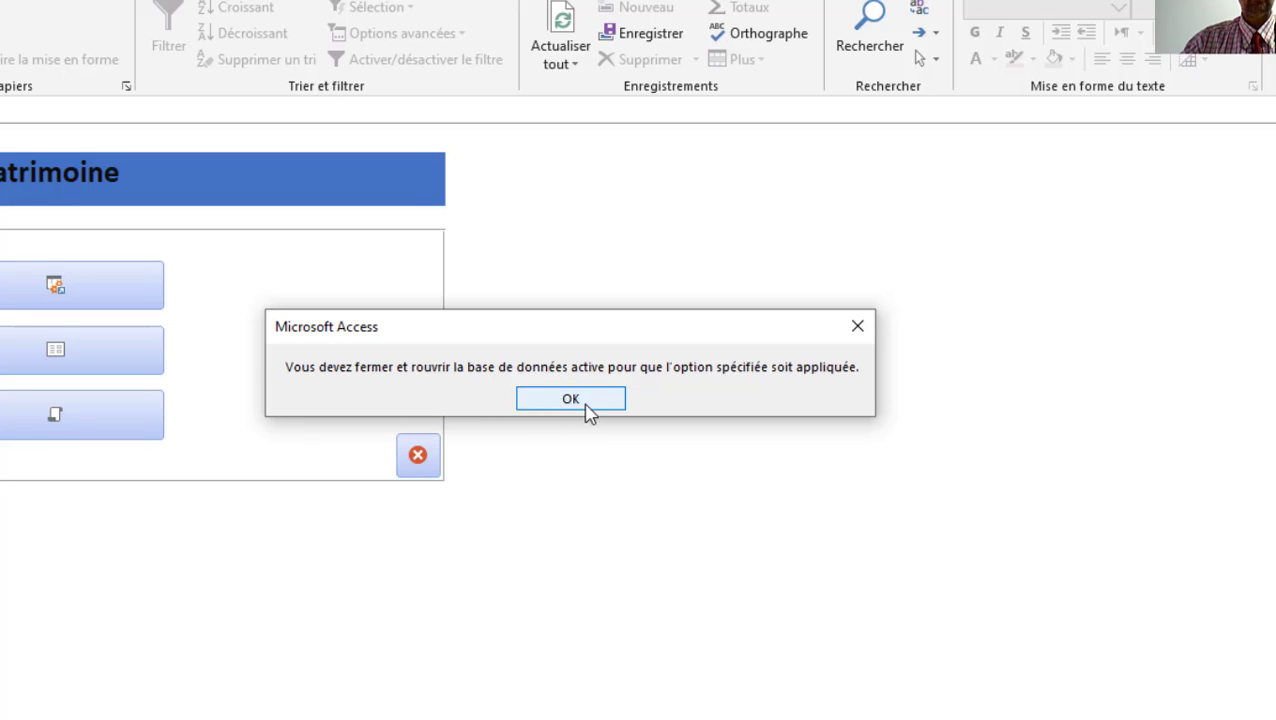
left_click(585, 403)
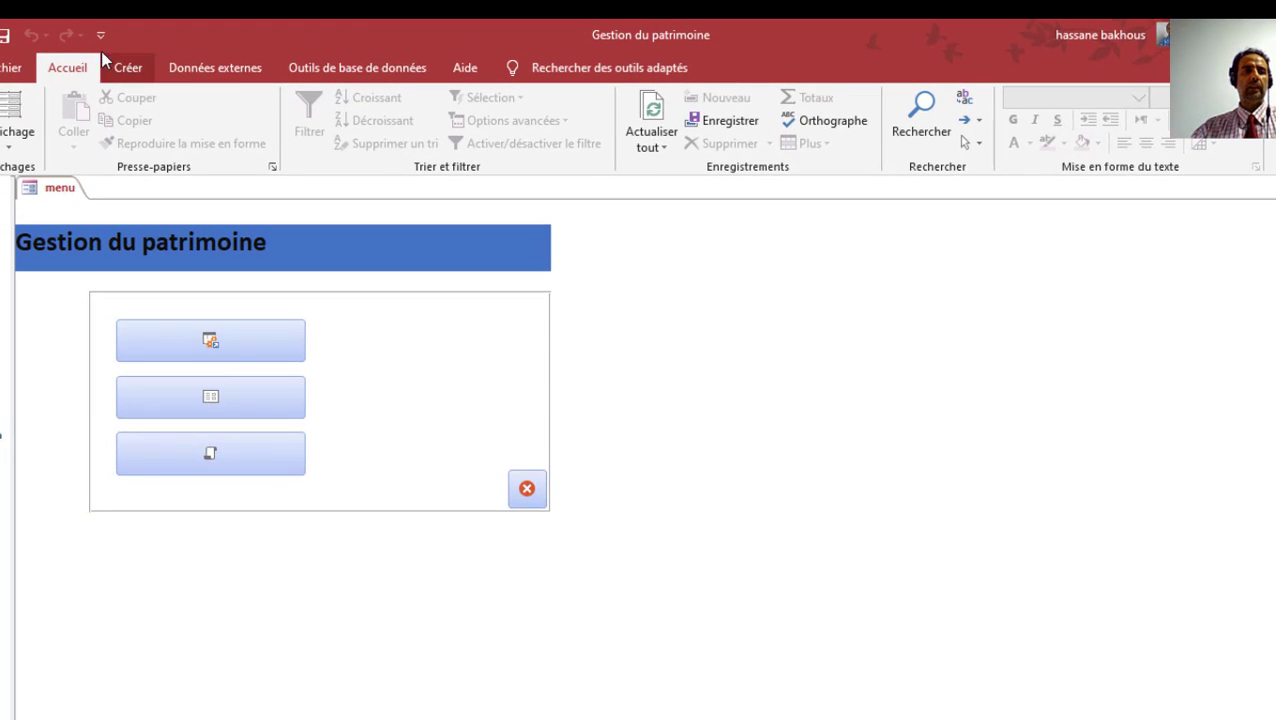
Close the Gestion du patrimoine database while keeping Access open
key("alt+f")
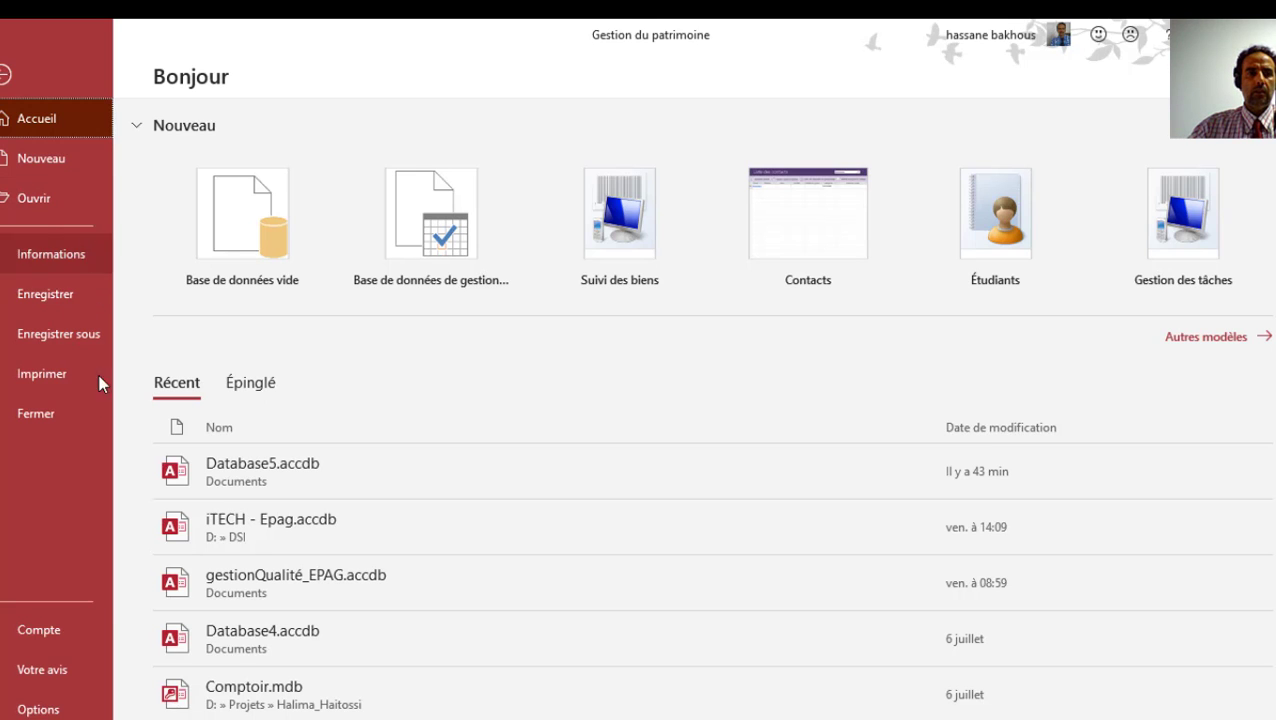
left_click(4, 75)
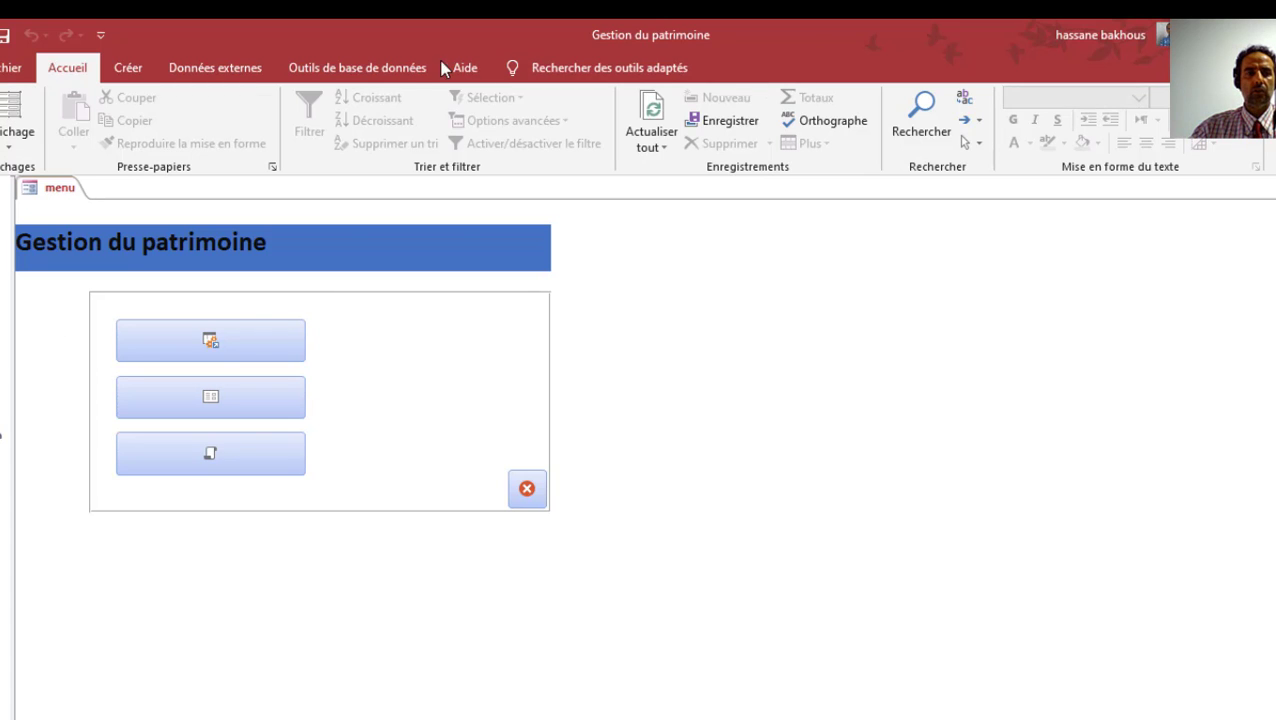
left_click(14, 67)
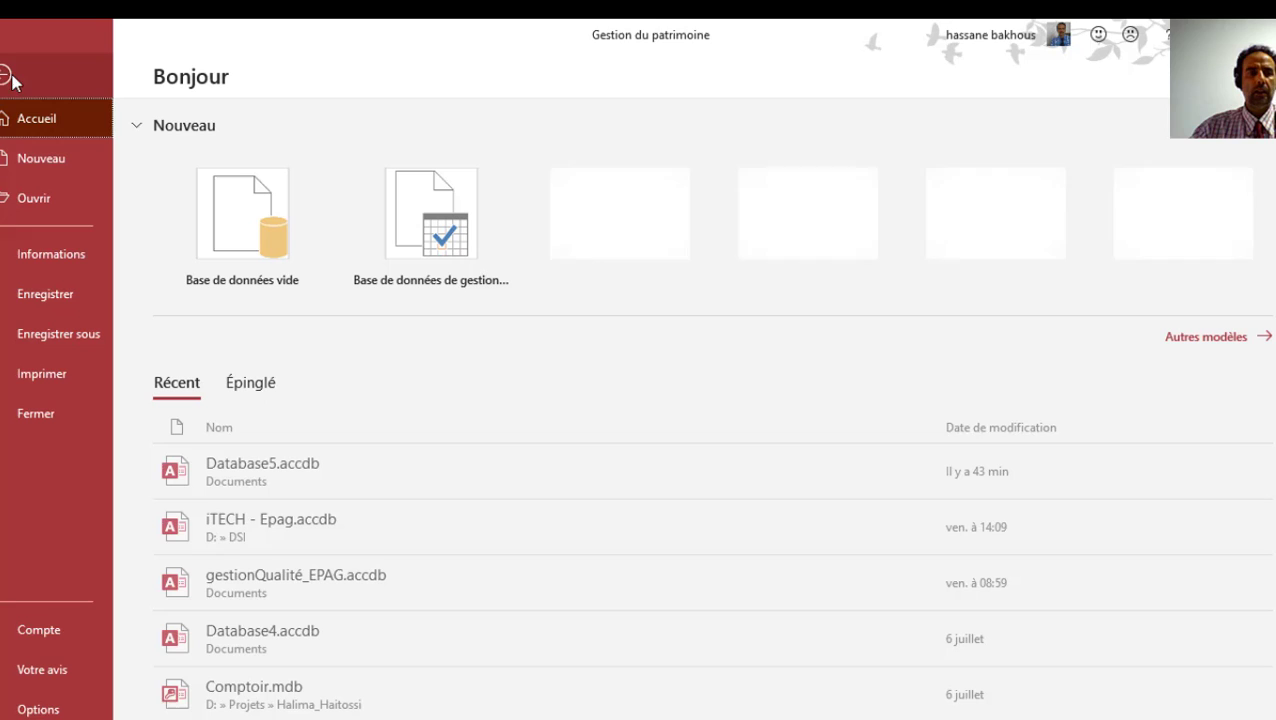
left_click(45, 415)
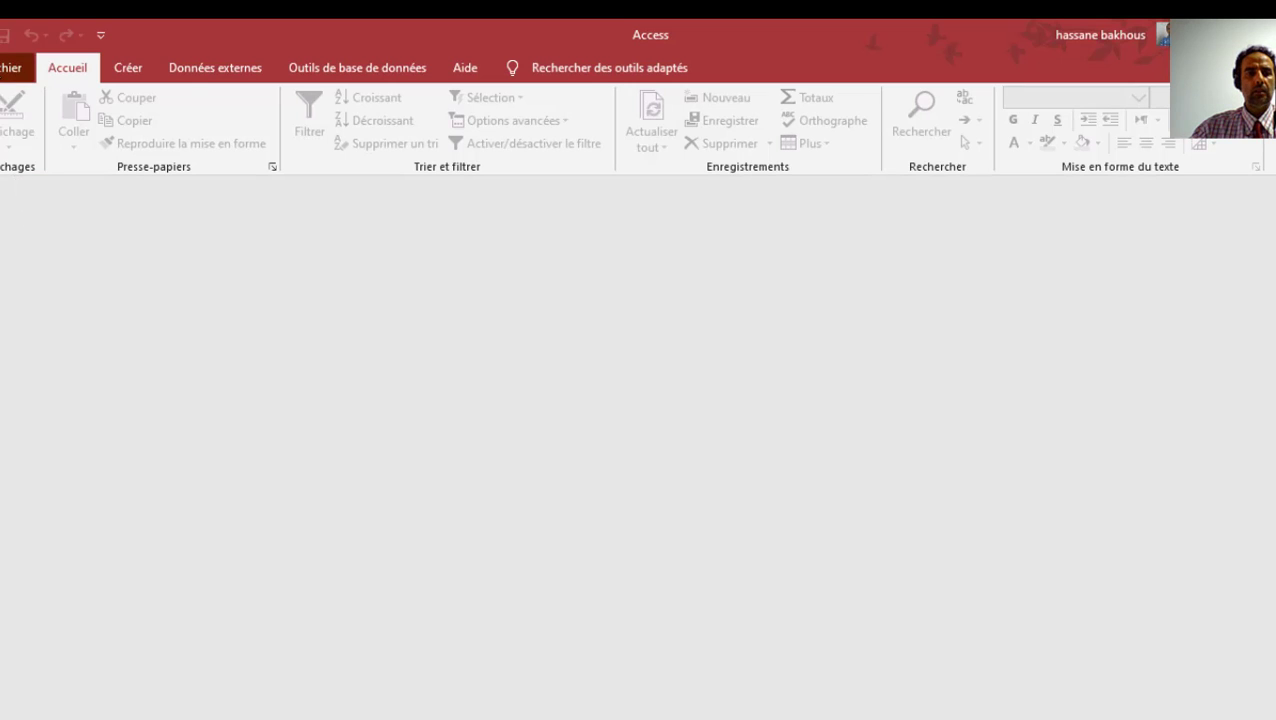
Reopen the Gestion du patrimoine database from the recent files and enable its active content
left_click(10, 67)
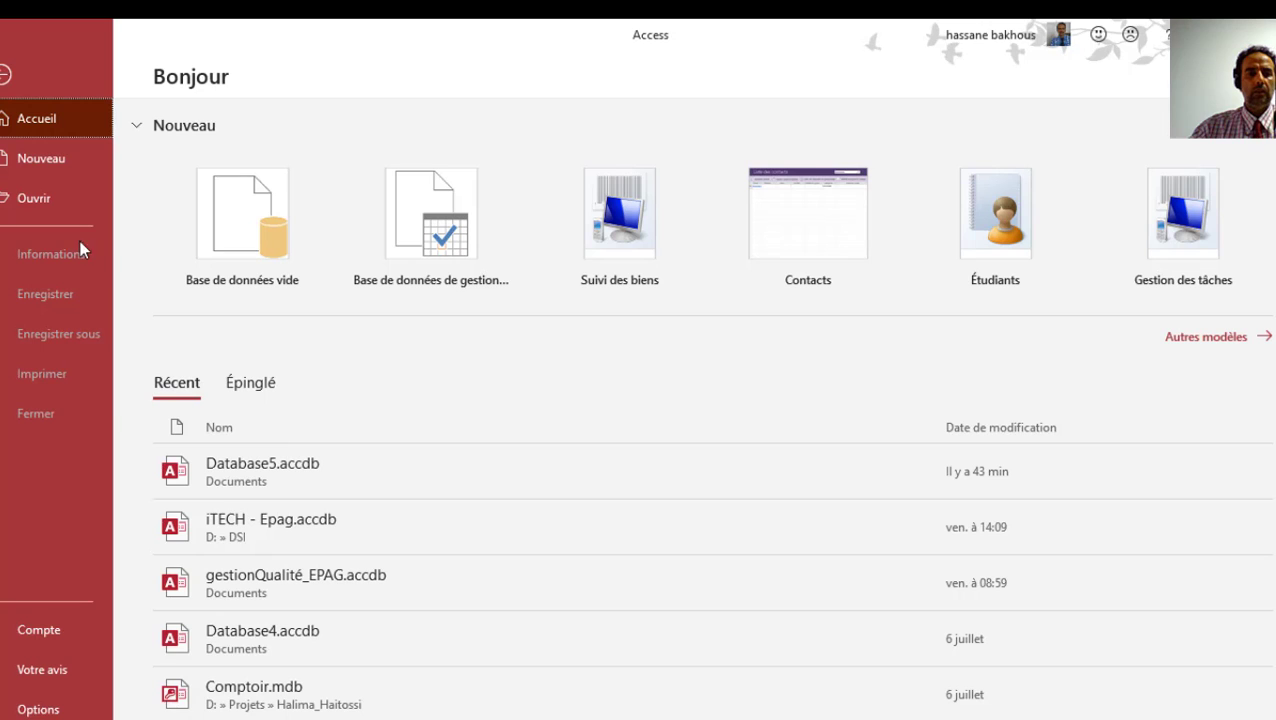
left_click(30, 200)
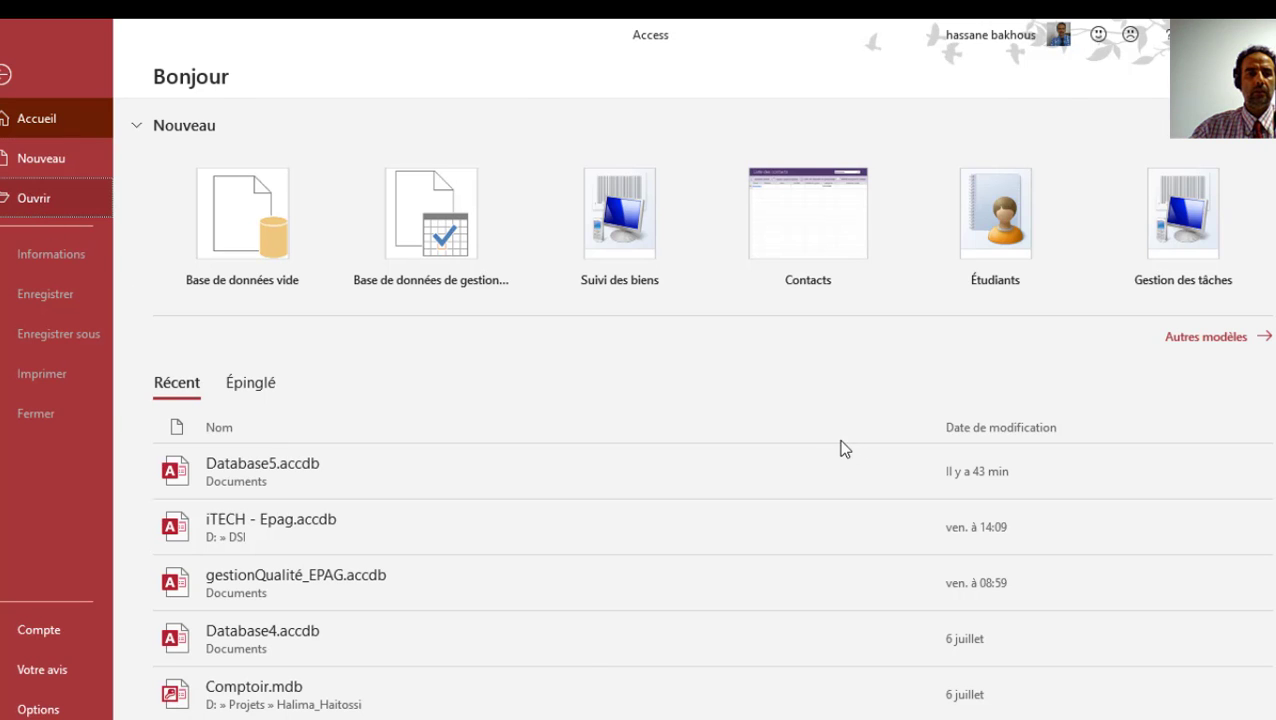
left_click(673, 328)
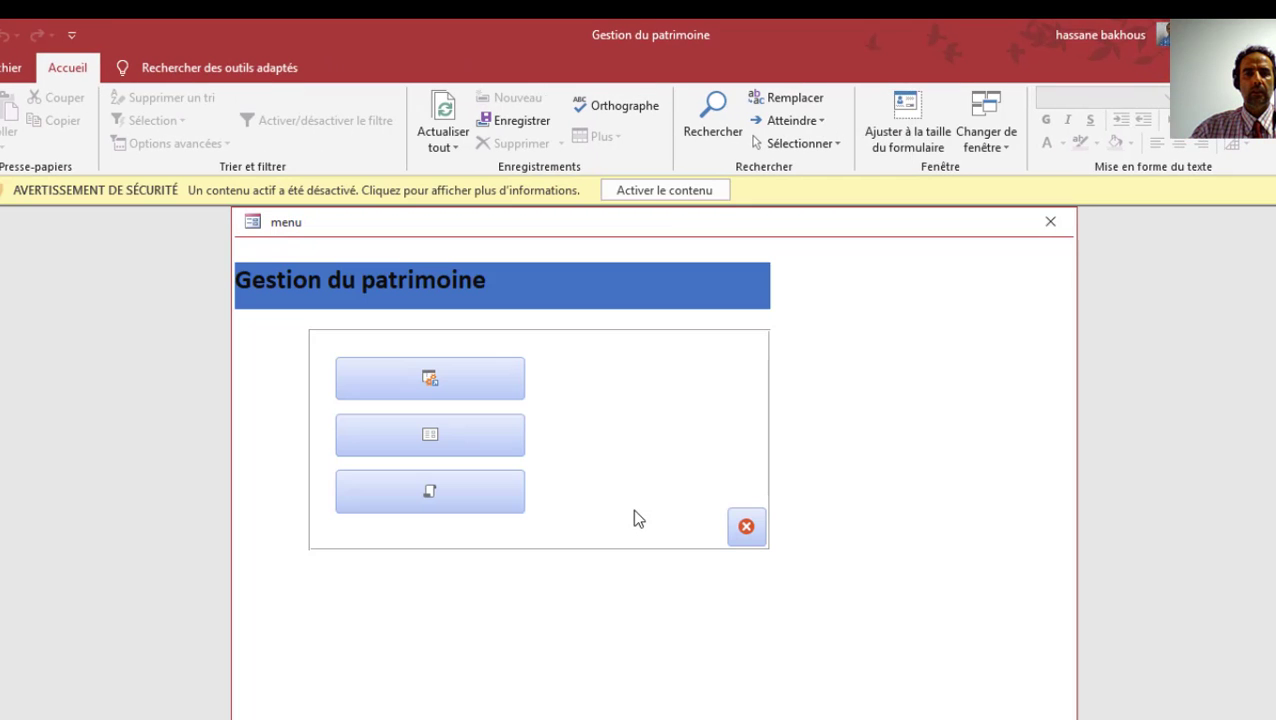
left_click(656, 191)
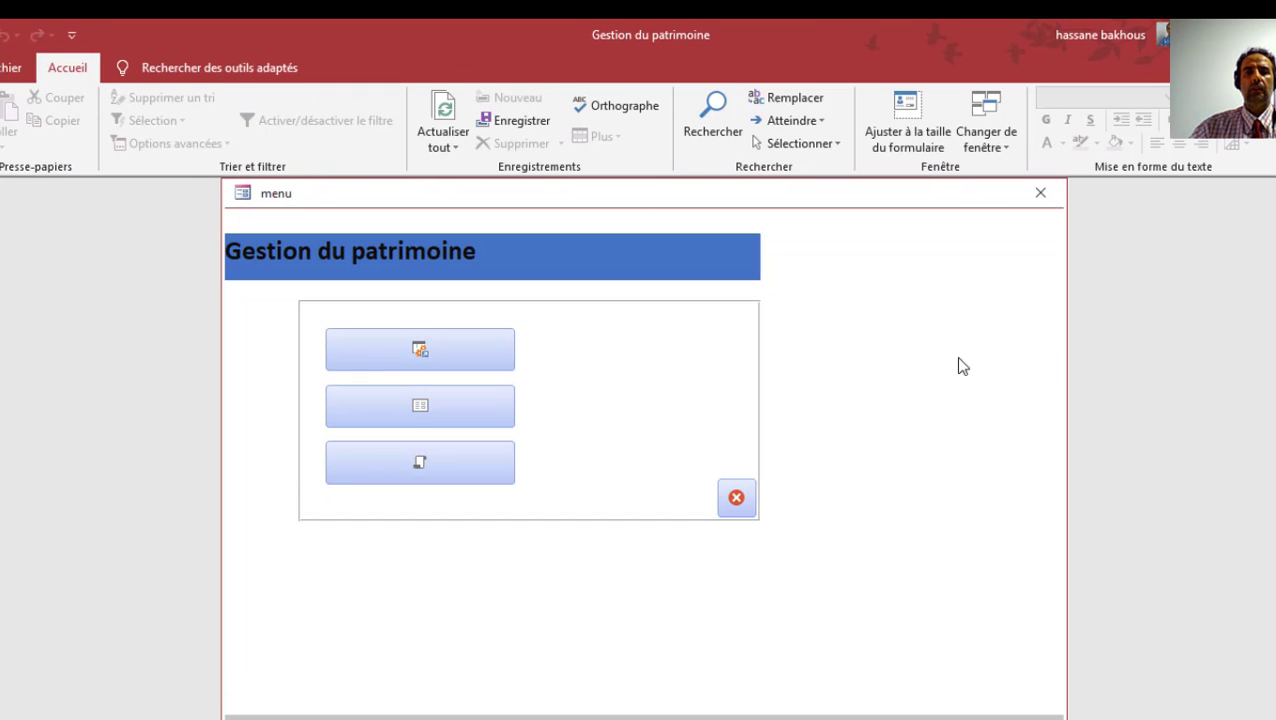
Reposition the menu form and test its three picture buttons, closing the Frm_patrimoine form and the patrimoine and rq_comptage reports after viewing each
left_click_drag(785, 200, 848, 217)
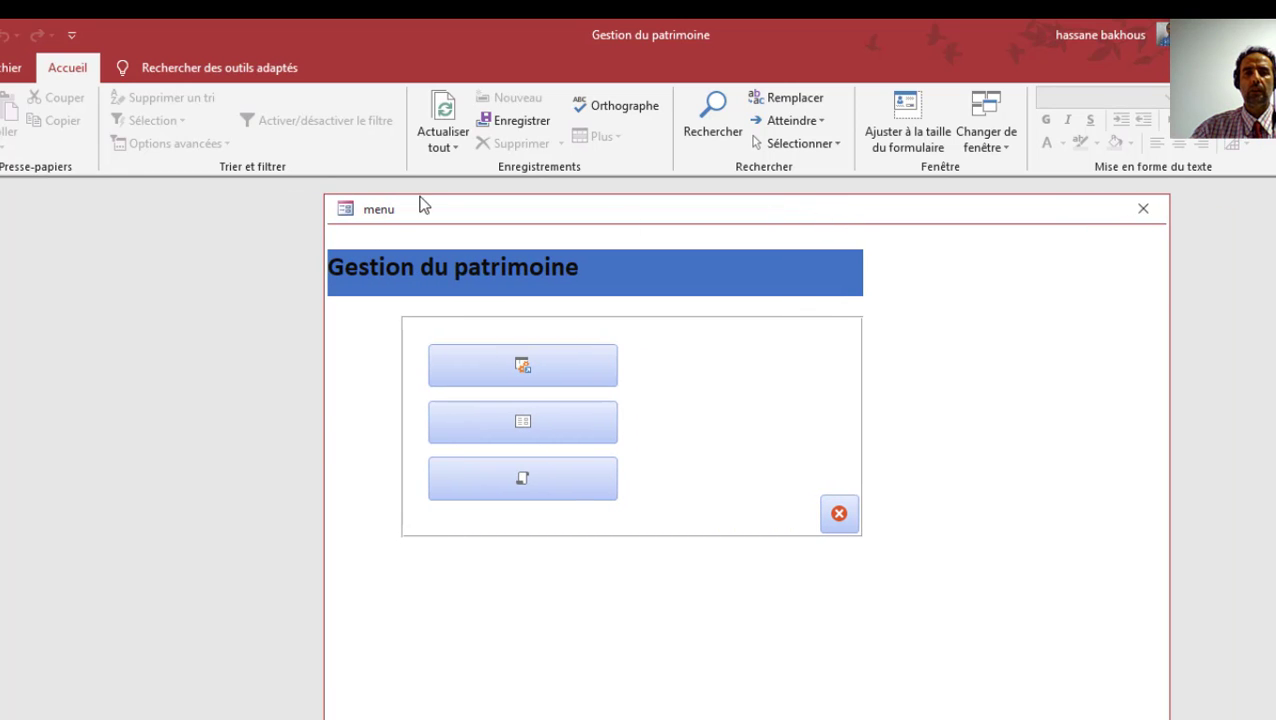
left_click_drag(565, 206, 518, 211)
left_click(504, 370)
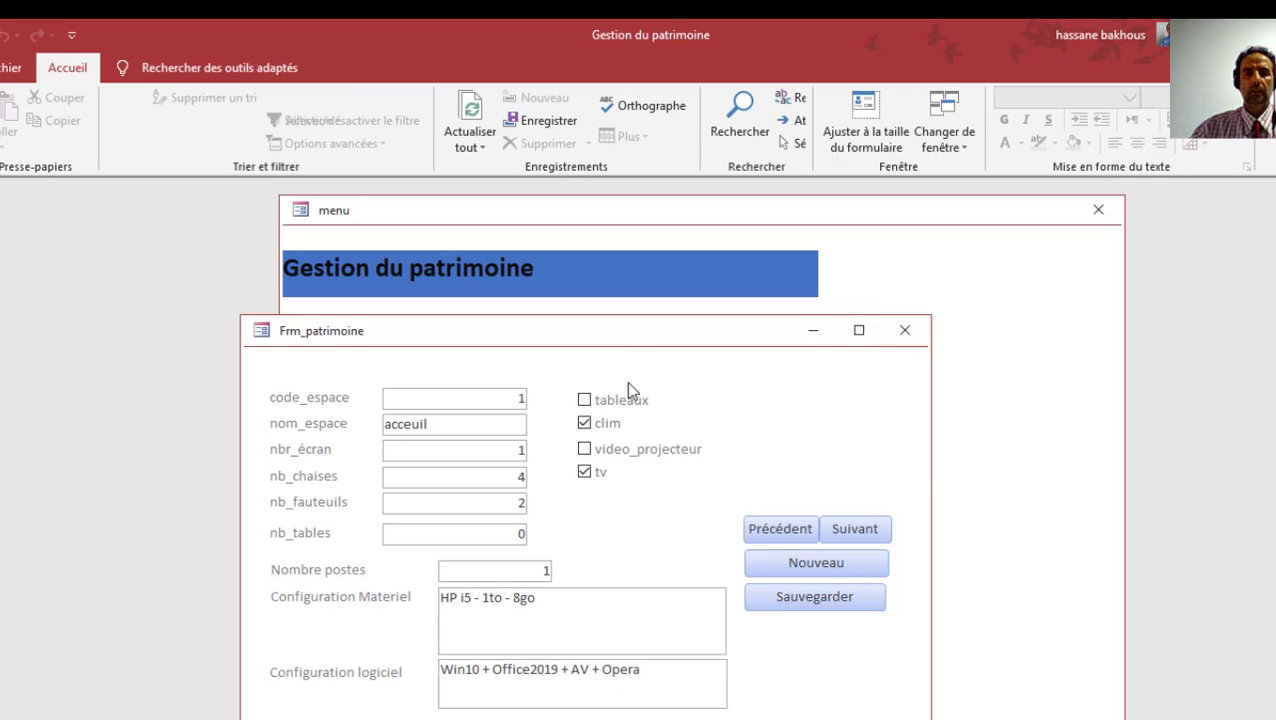
key("ctrl+F4")
left_click(504, 436)
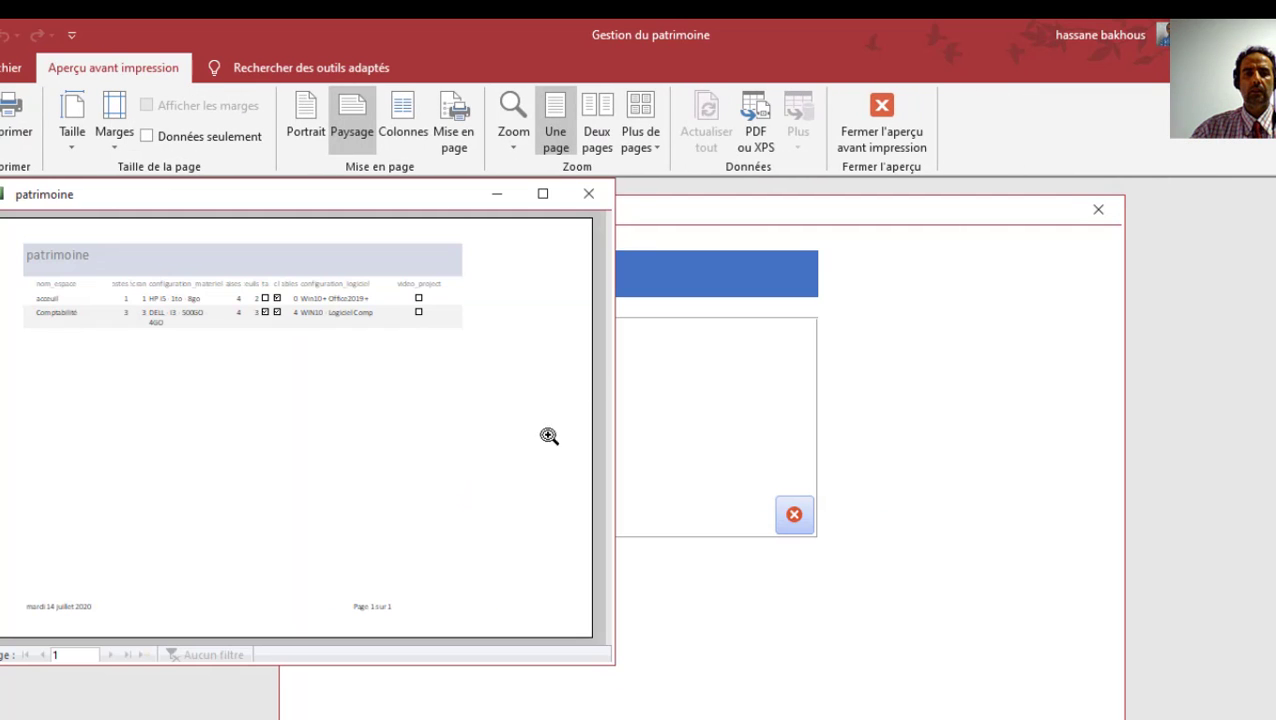
left_click(590, 196)
left_click(482, 489)
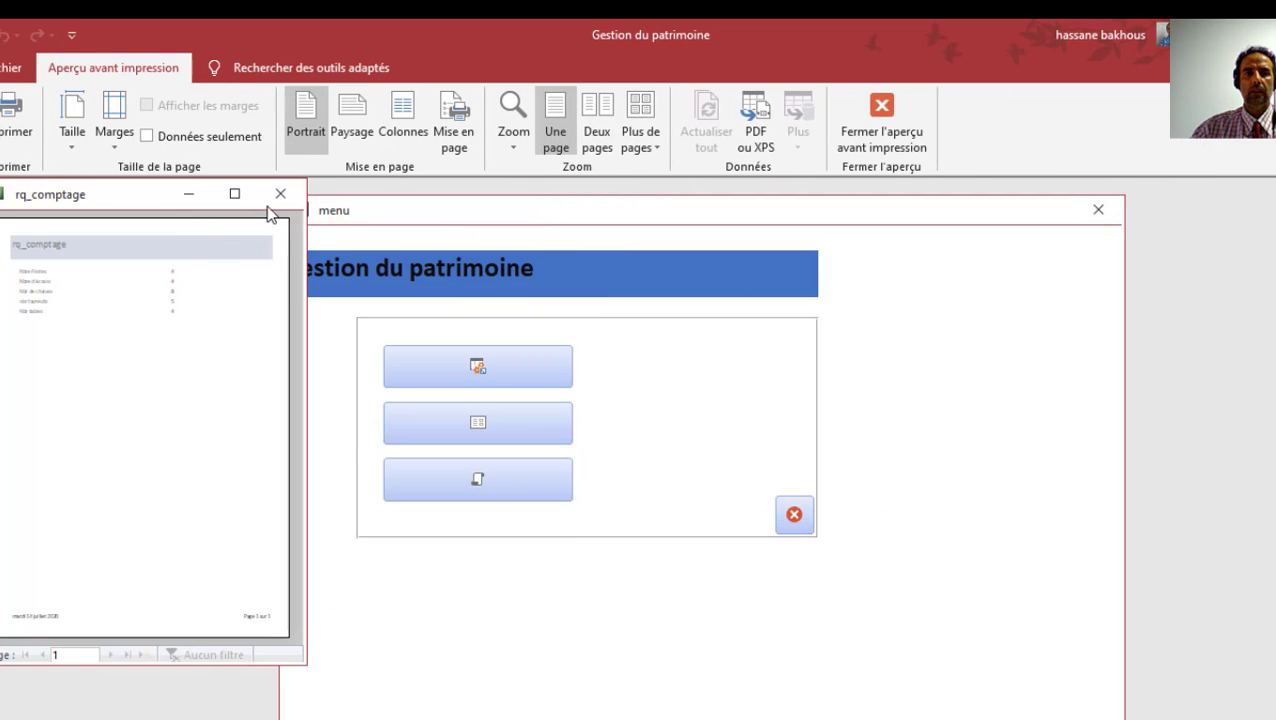
left_click(279, 194)
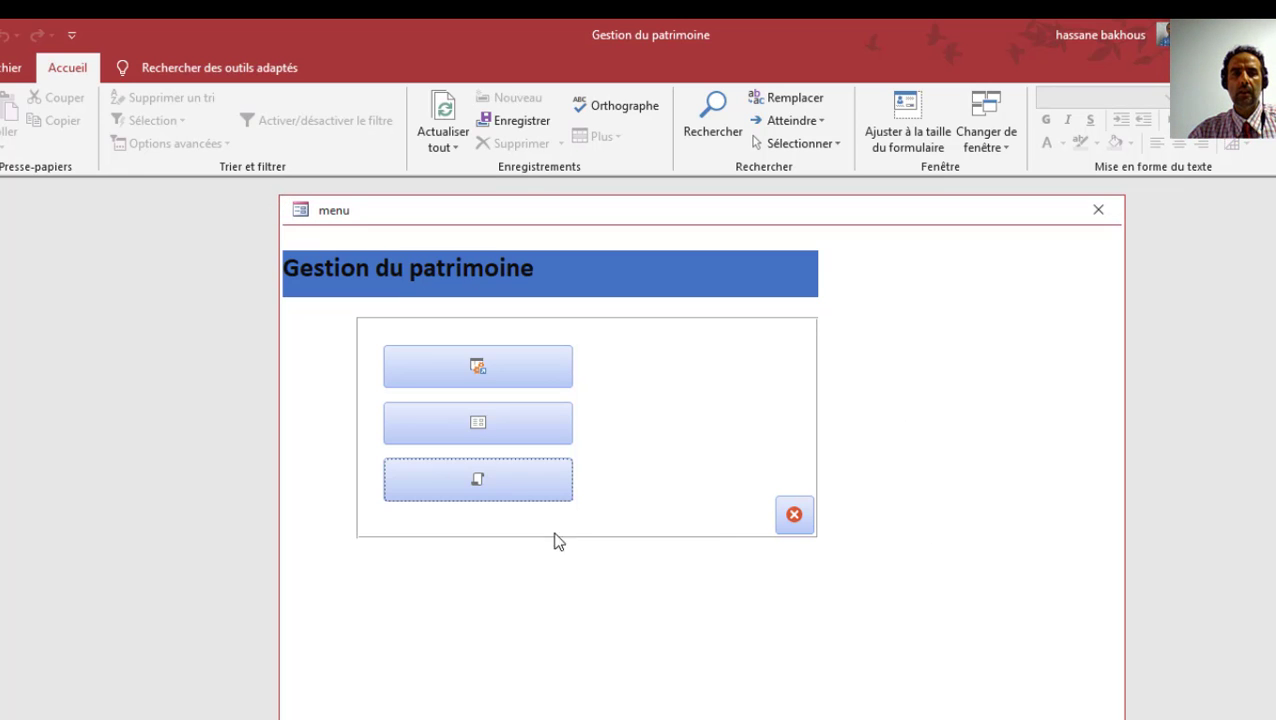
Examine which file commands remain available in the locked-down application, and quit Access
left_click(8, 70)
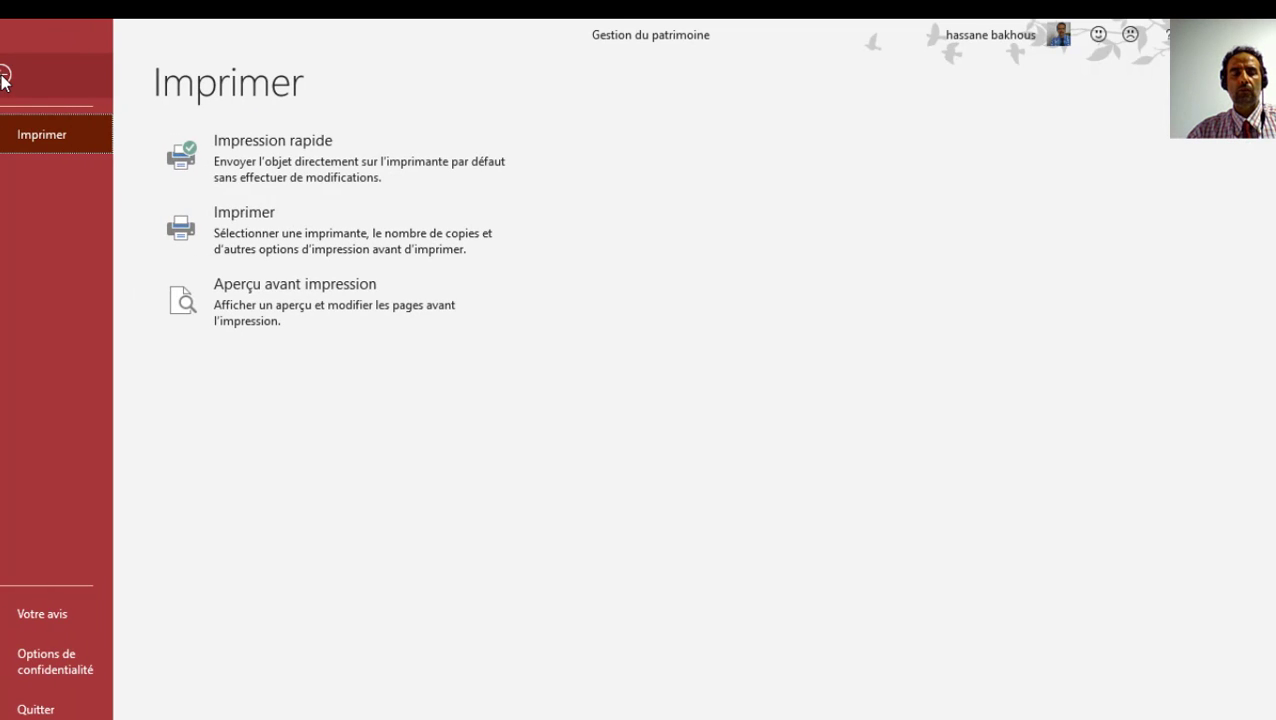
left_click(5, 75)
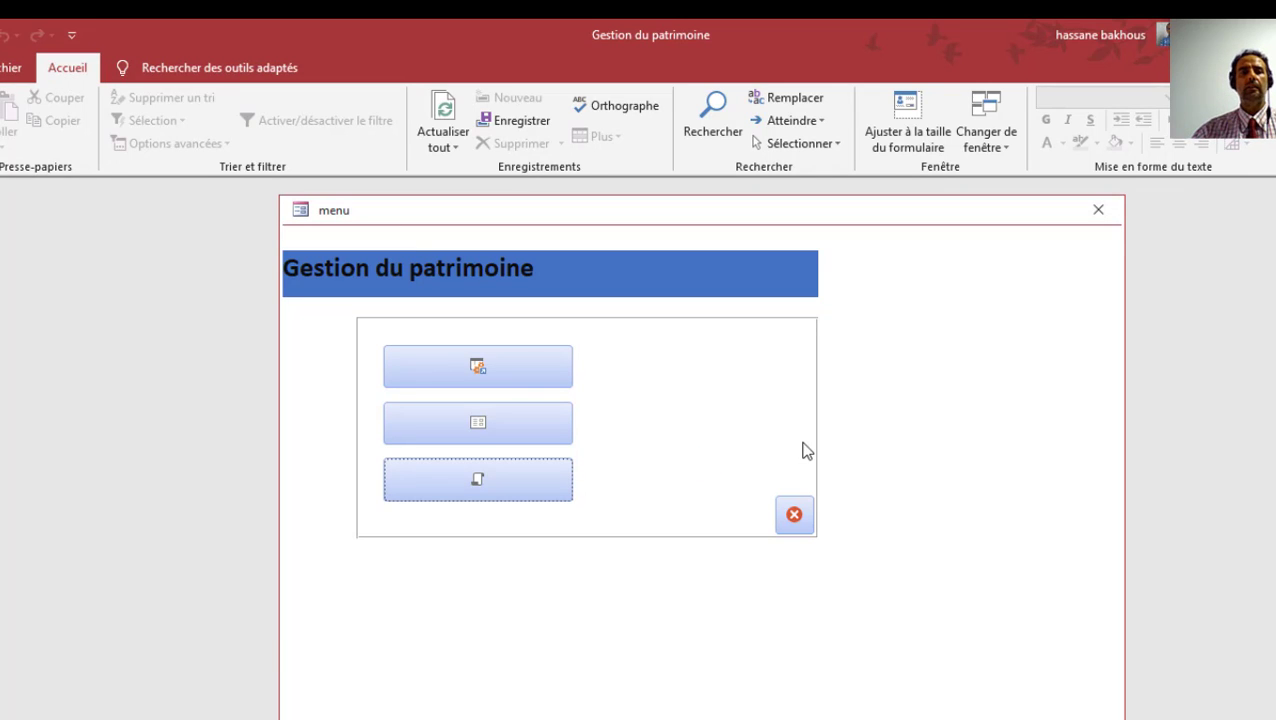
left_click(280, 193)
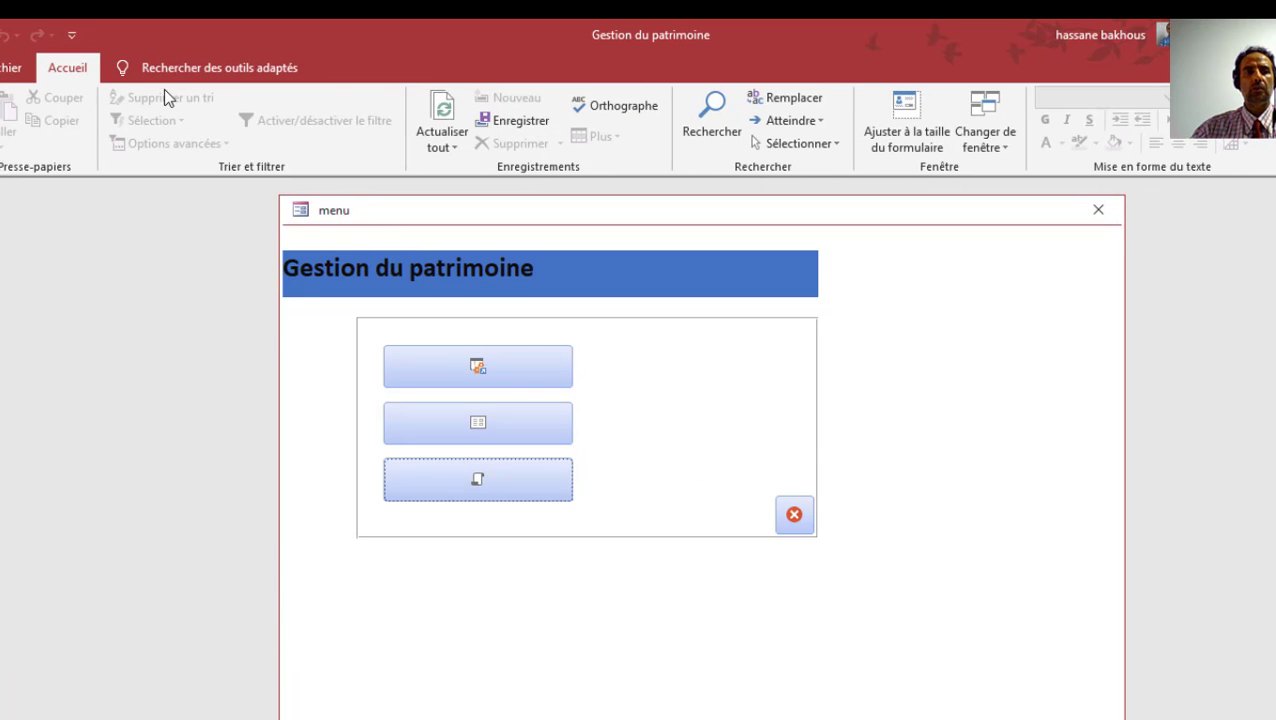
left_click(14, 70)
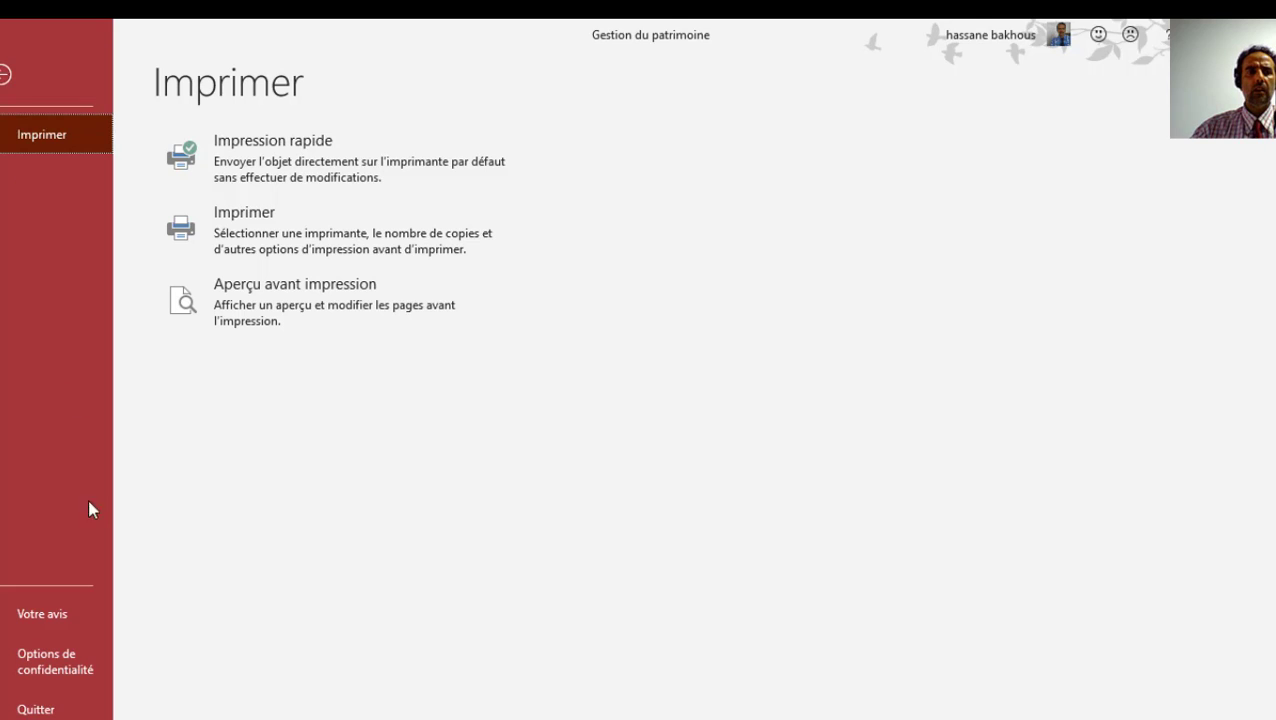
left_click(5, 80)
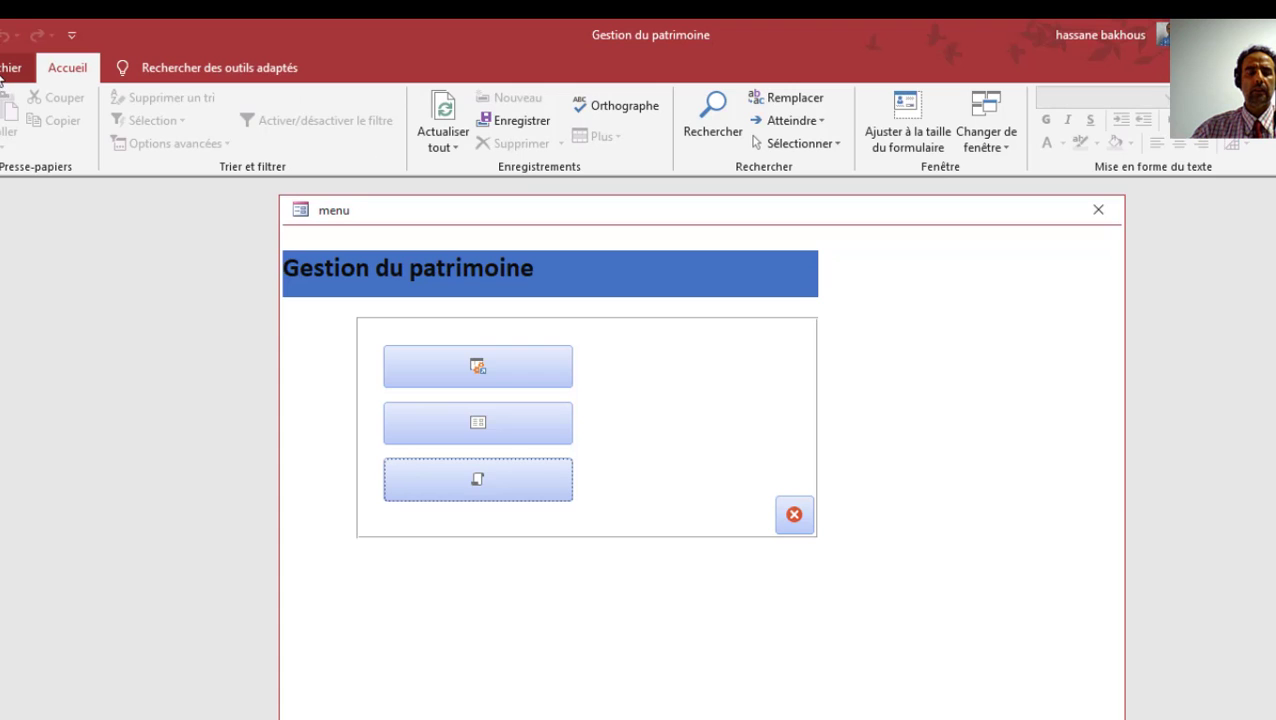
left_click(8, 62)
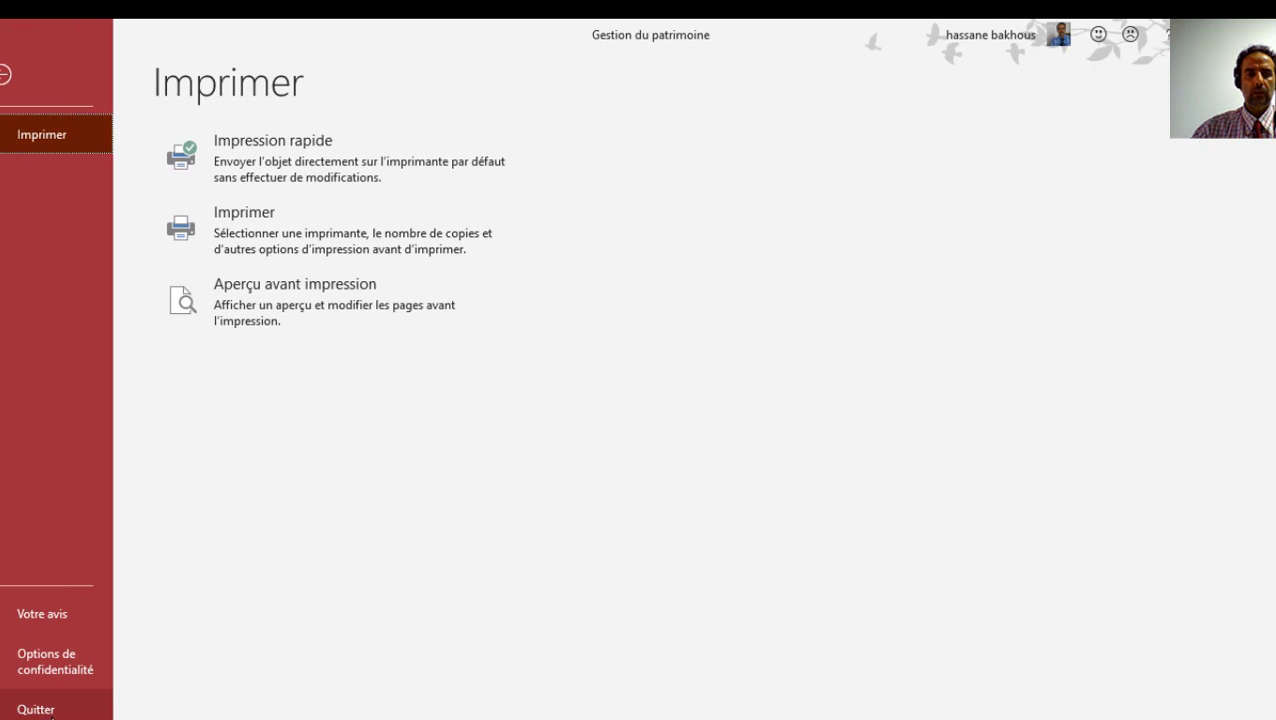
left_click(40, 710)
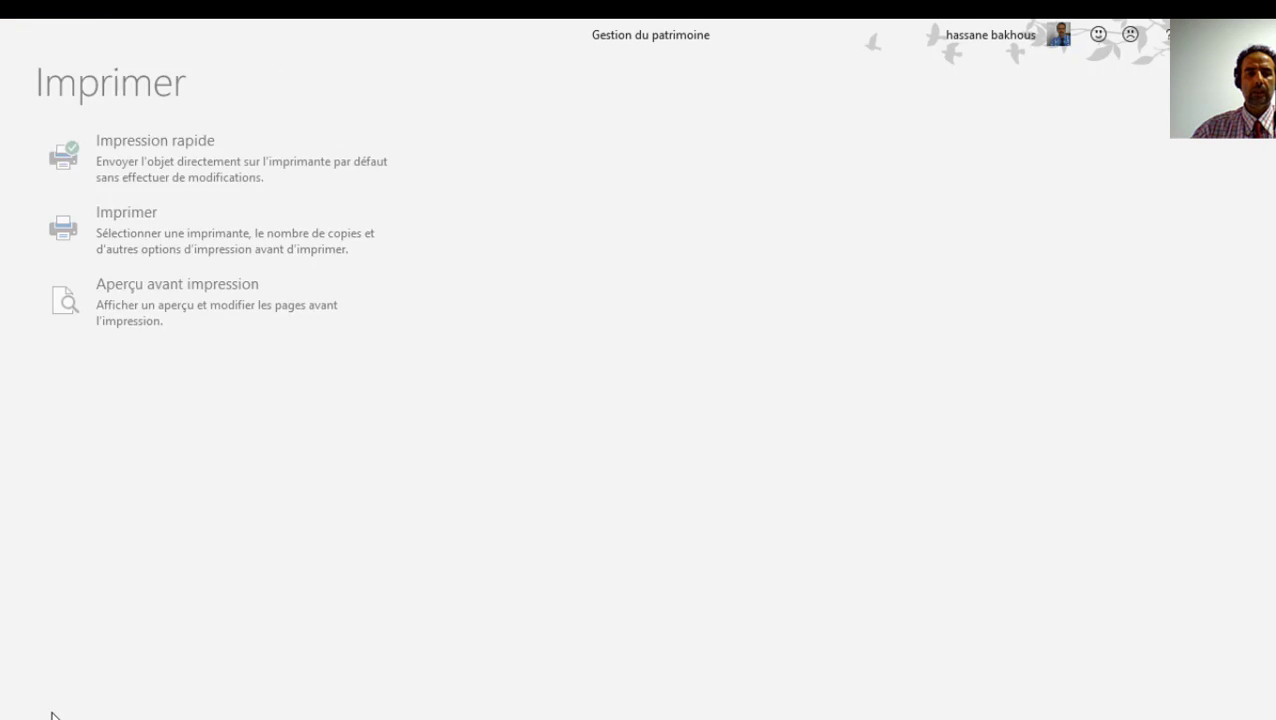
Relaunch Access and open Database5.accdb bypassing its startup options, with the navigation pane expanded
key("super")
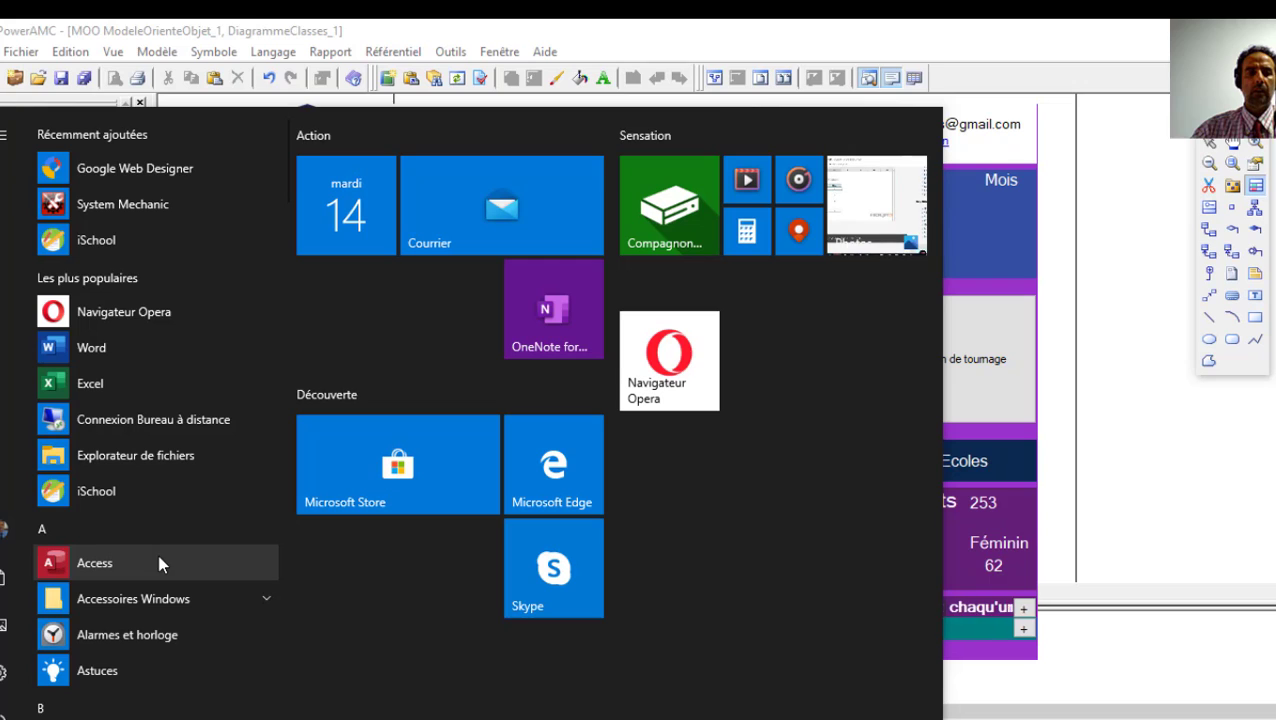
left_click(92, 552)
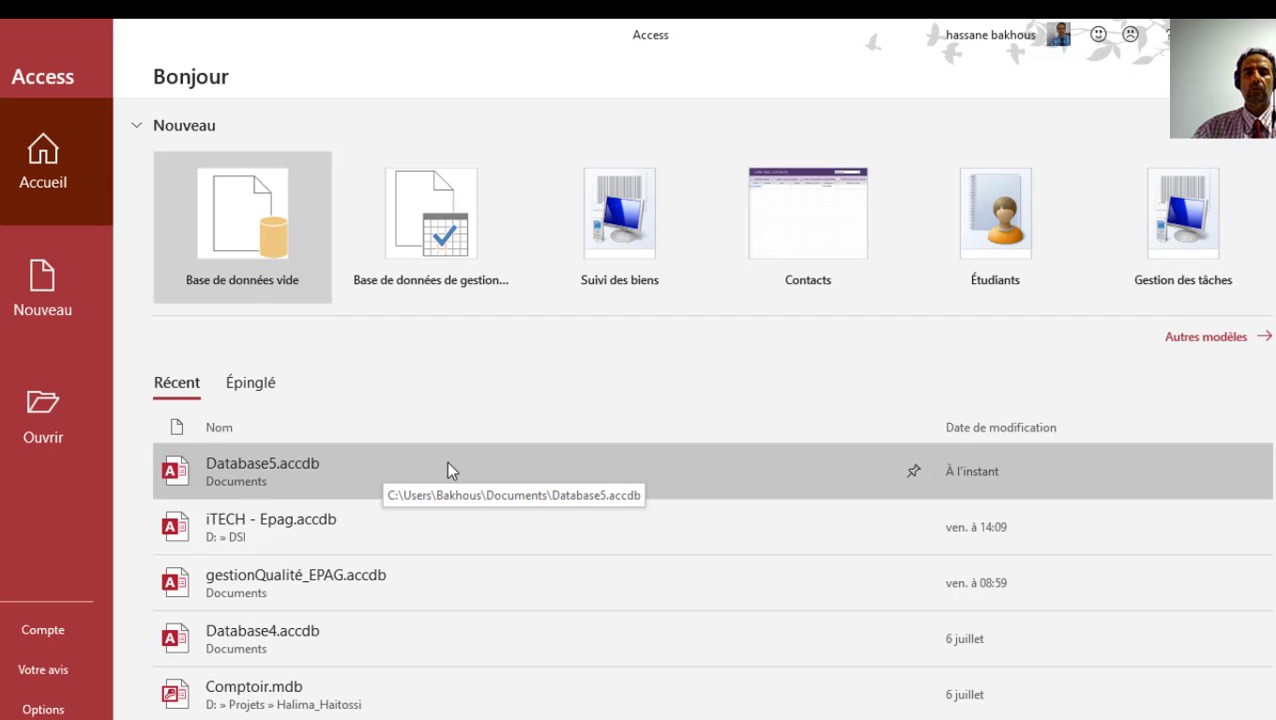
left_click(346, 471)
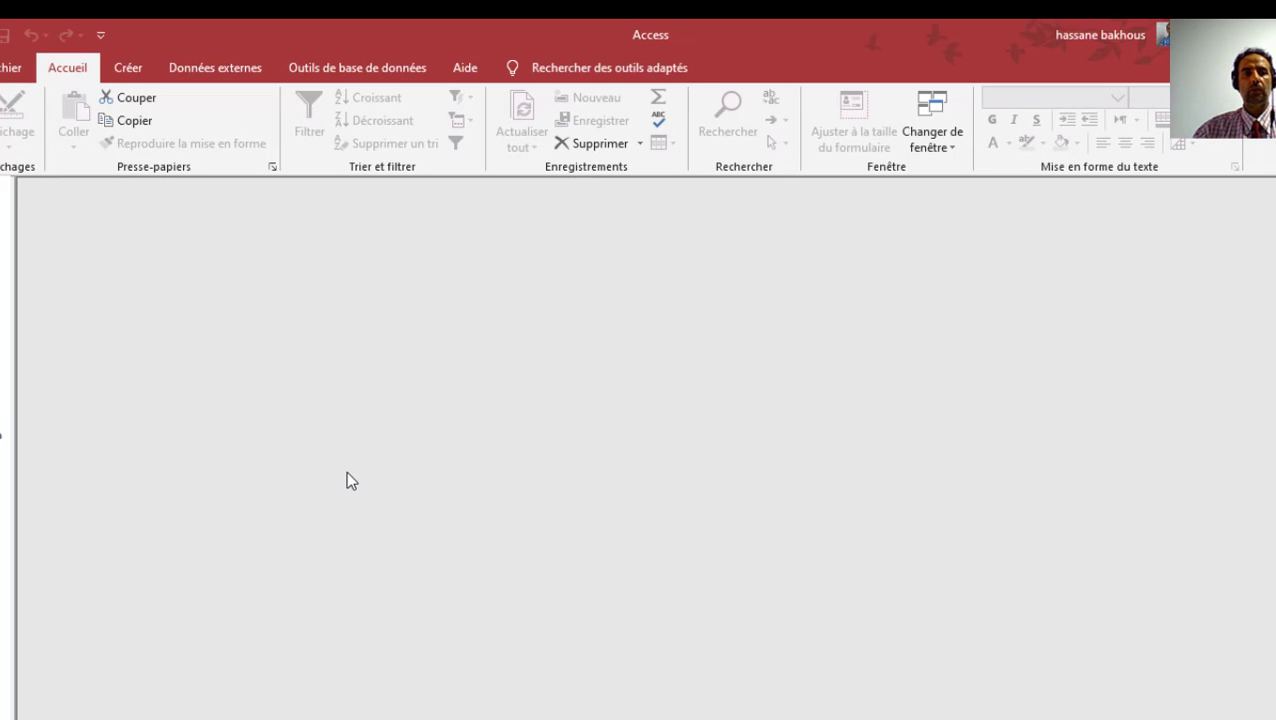
left_click(4, 197)
In Design view, shrink the menu form's window to fit around the title banner and button frame, and save and close the form
double_click(40, 369)
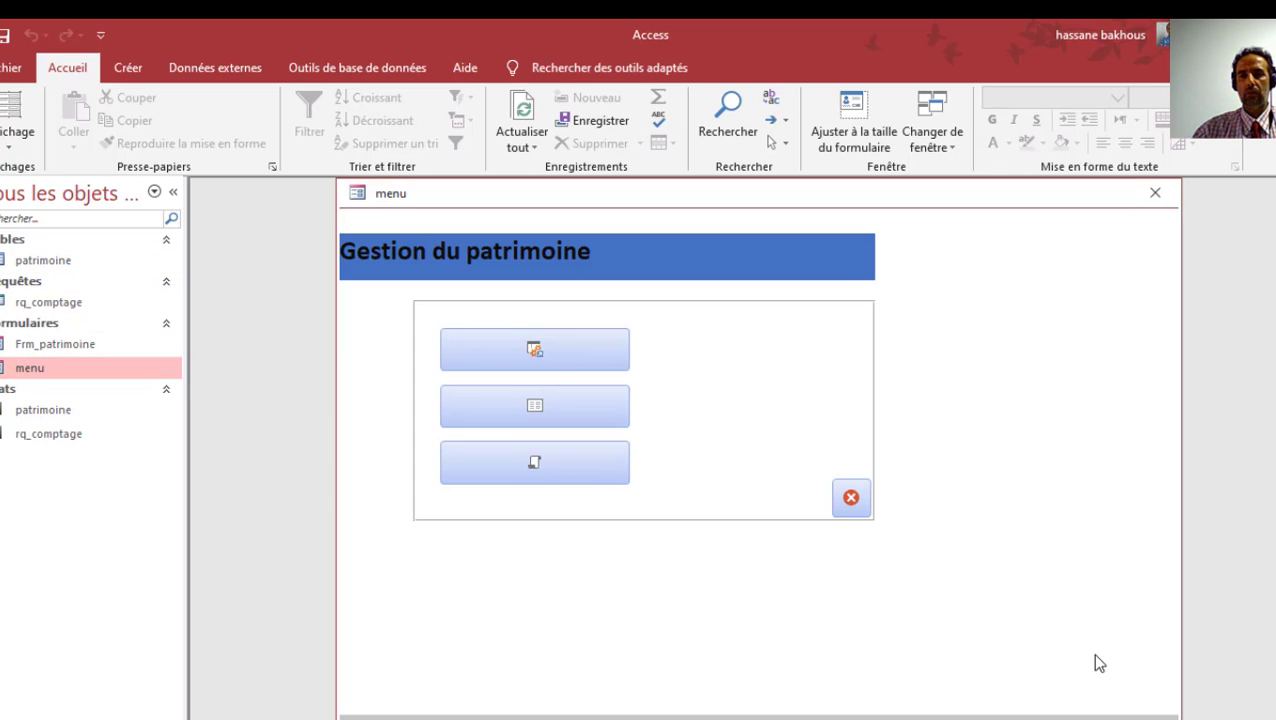
right_click(1046, 542)
left_click(1068, 378)
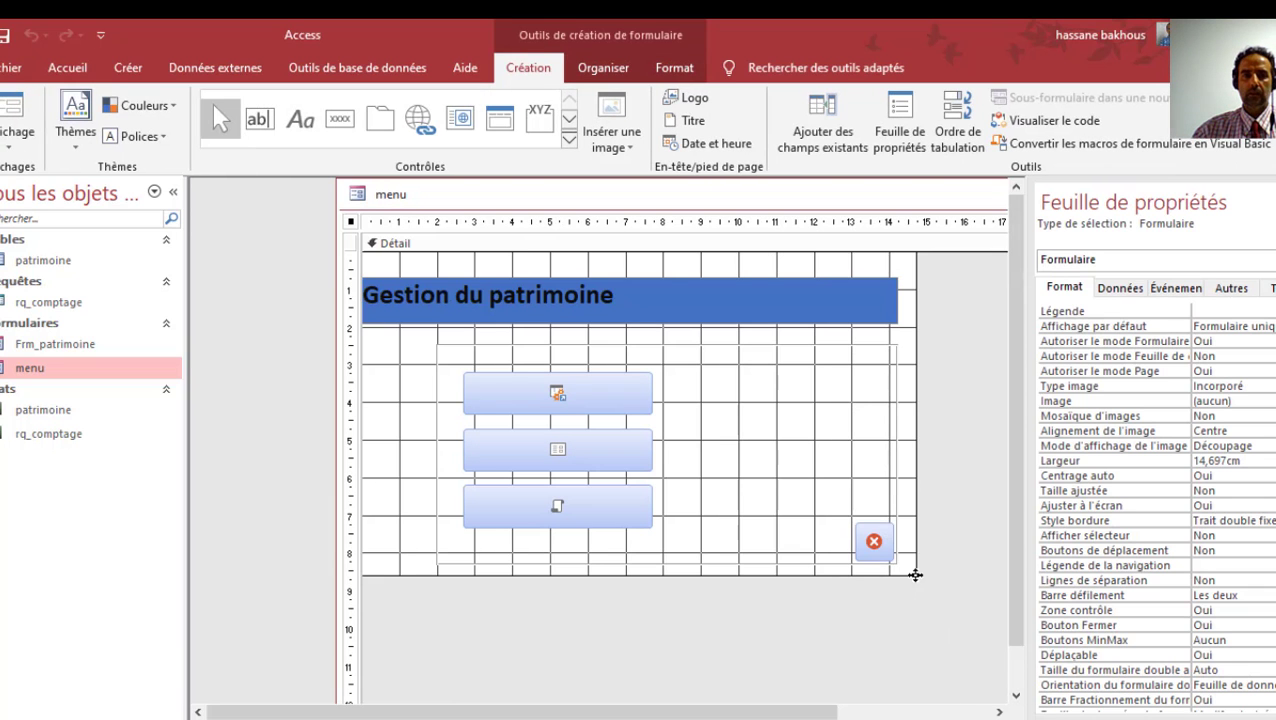
left_click_drag(424, 198, 327, 222)
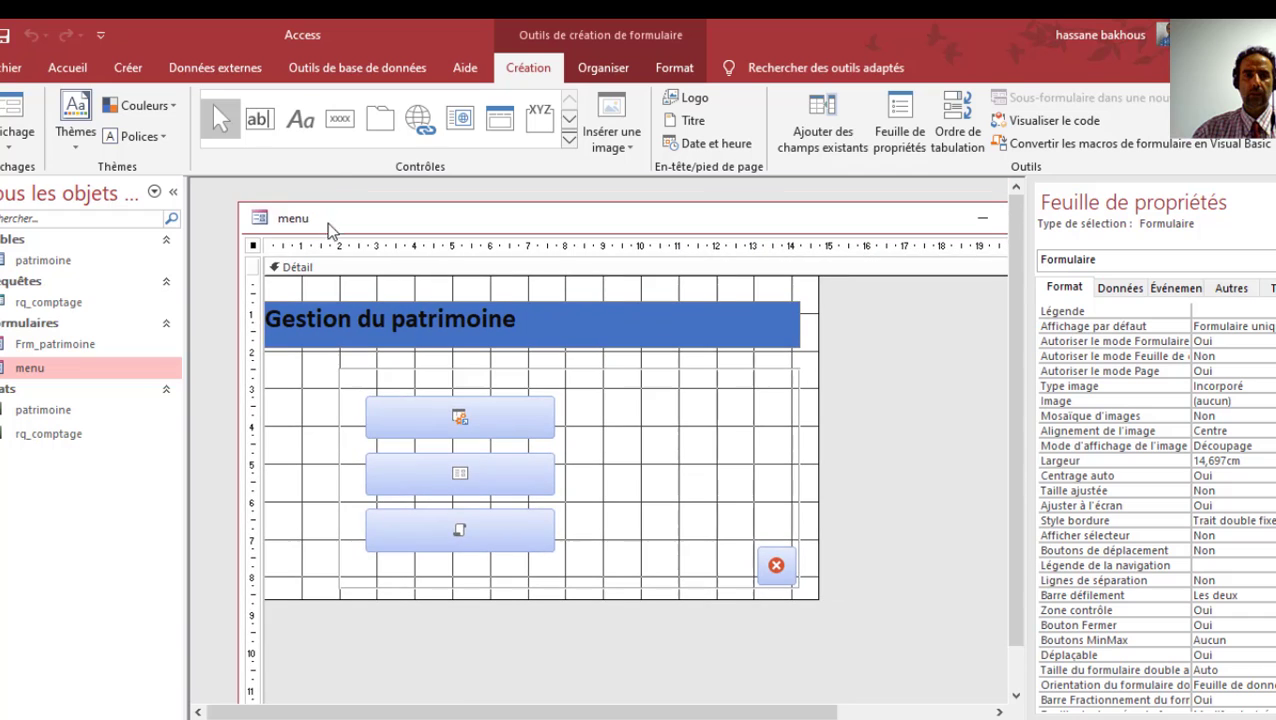
left_click_drag(240, 201, 484, 338)
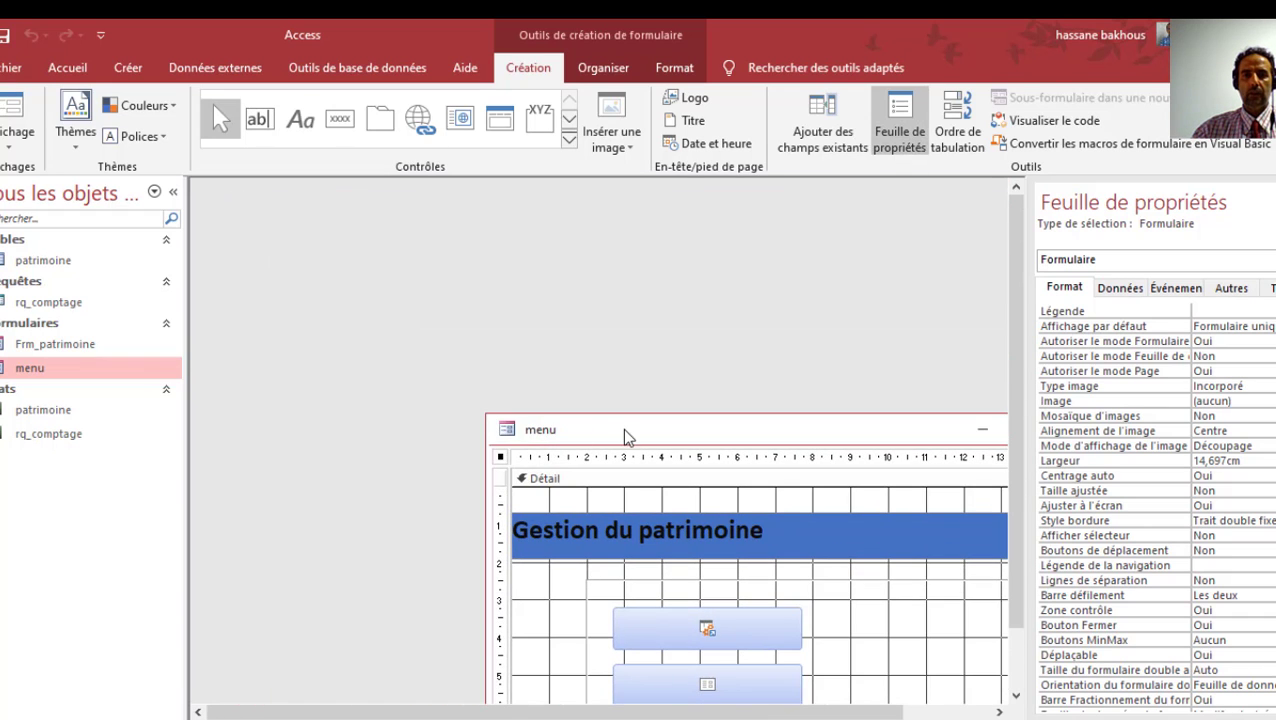
left_click_drag(624, 353, 382, 220)
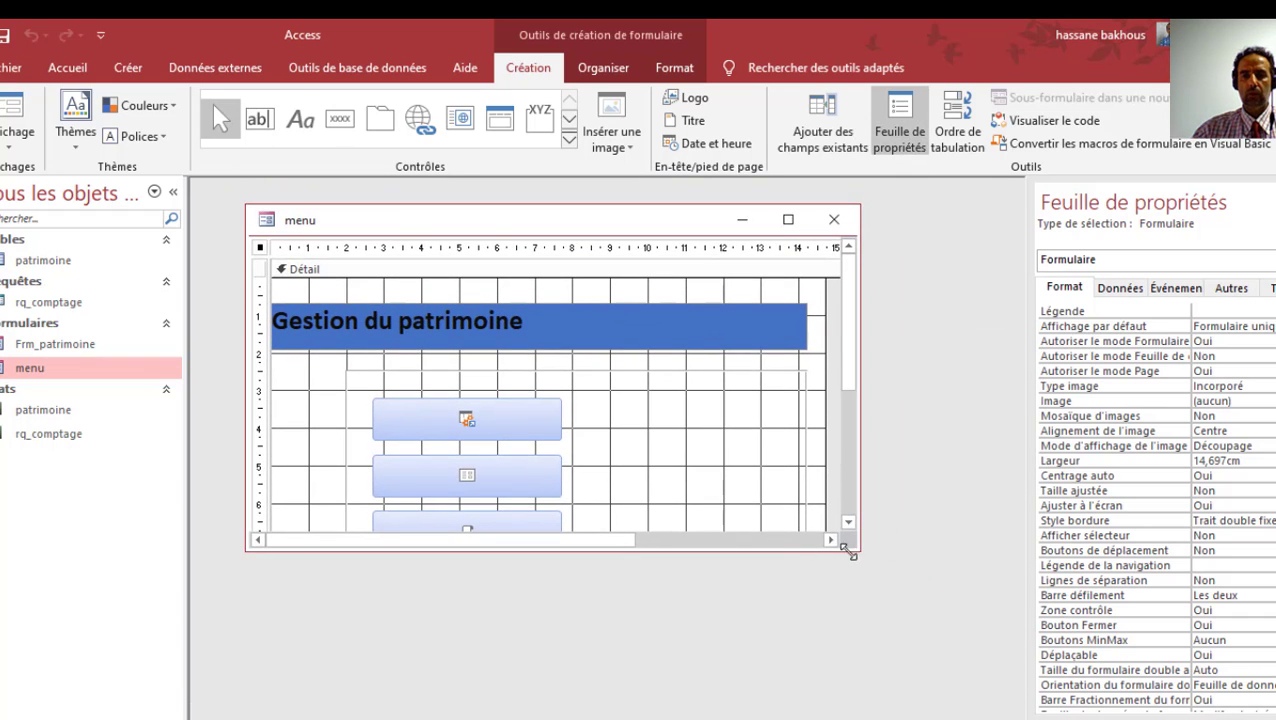
left_click_drag(860, 556, 843, 621)
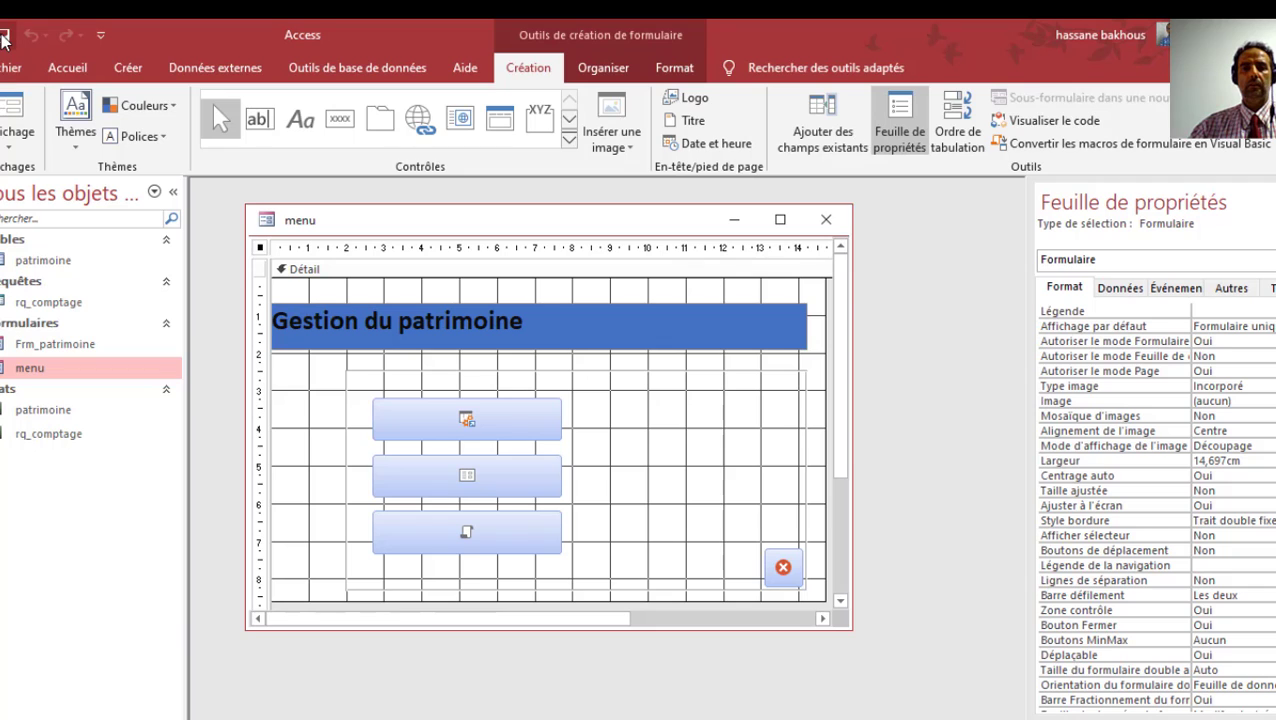
left_click(826, 219)
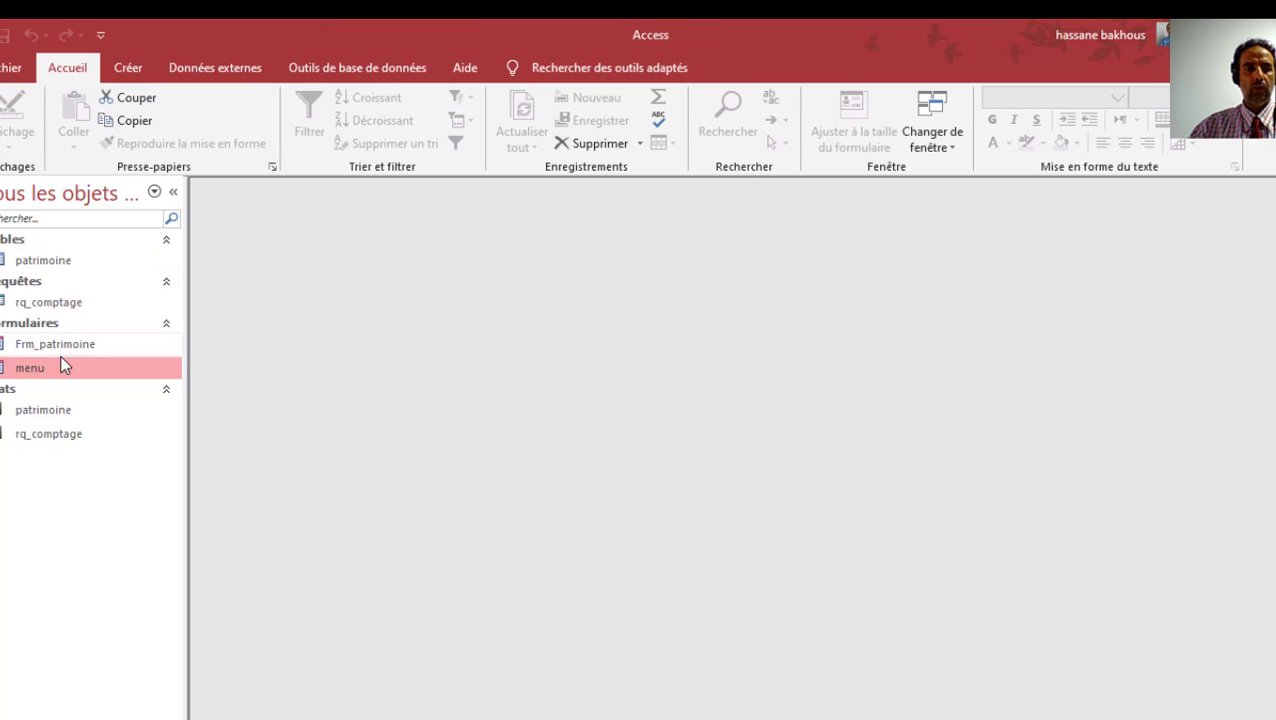
In Design view, set Frm_patrimoine's Centrage auto to Oui and enlarge its window to fit all controls, and save and close the form
double_click(78, 346)
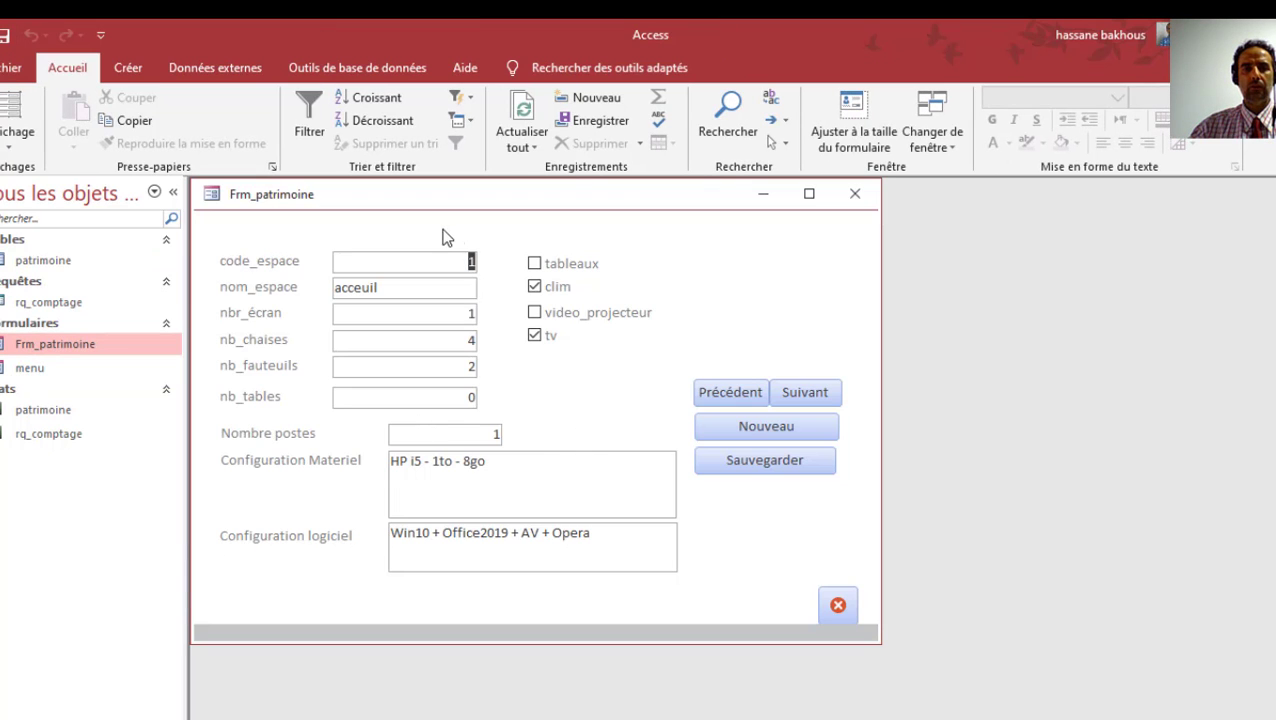
left_click_drag(425, 201, 550, 240)
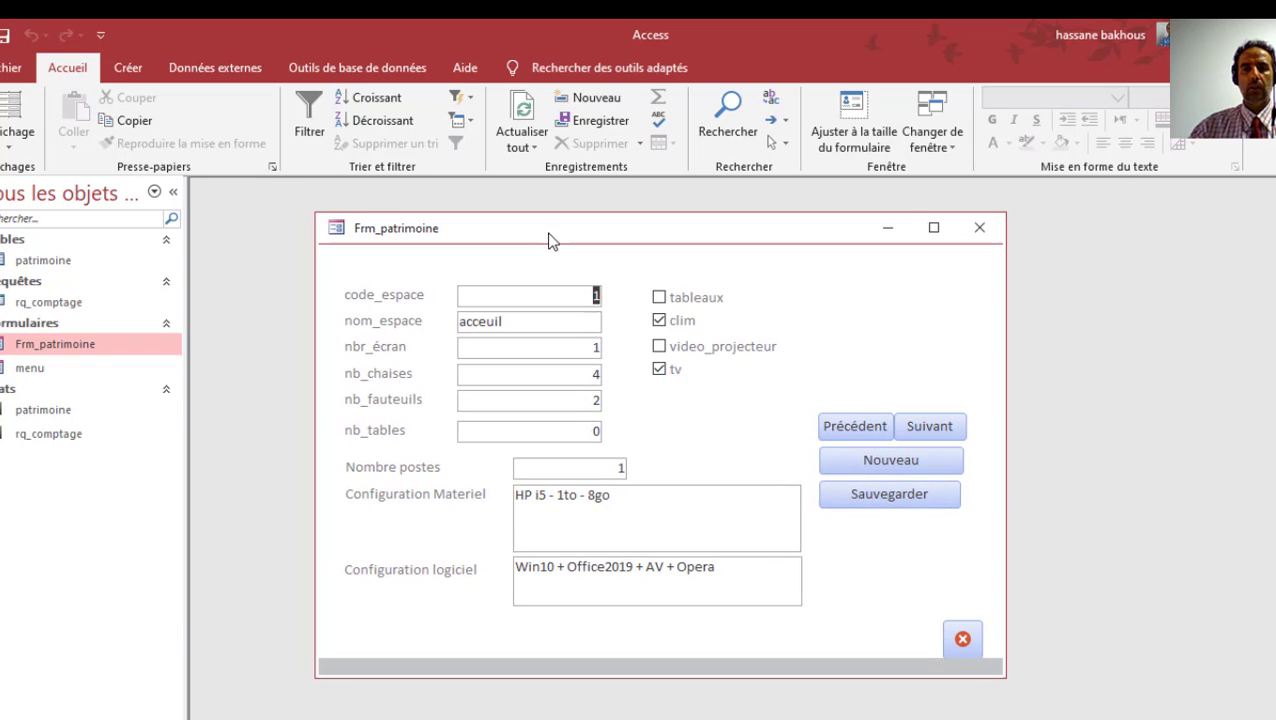
right_click(840, 308)
left_click(912, 358)
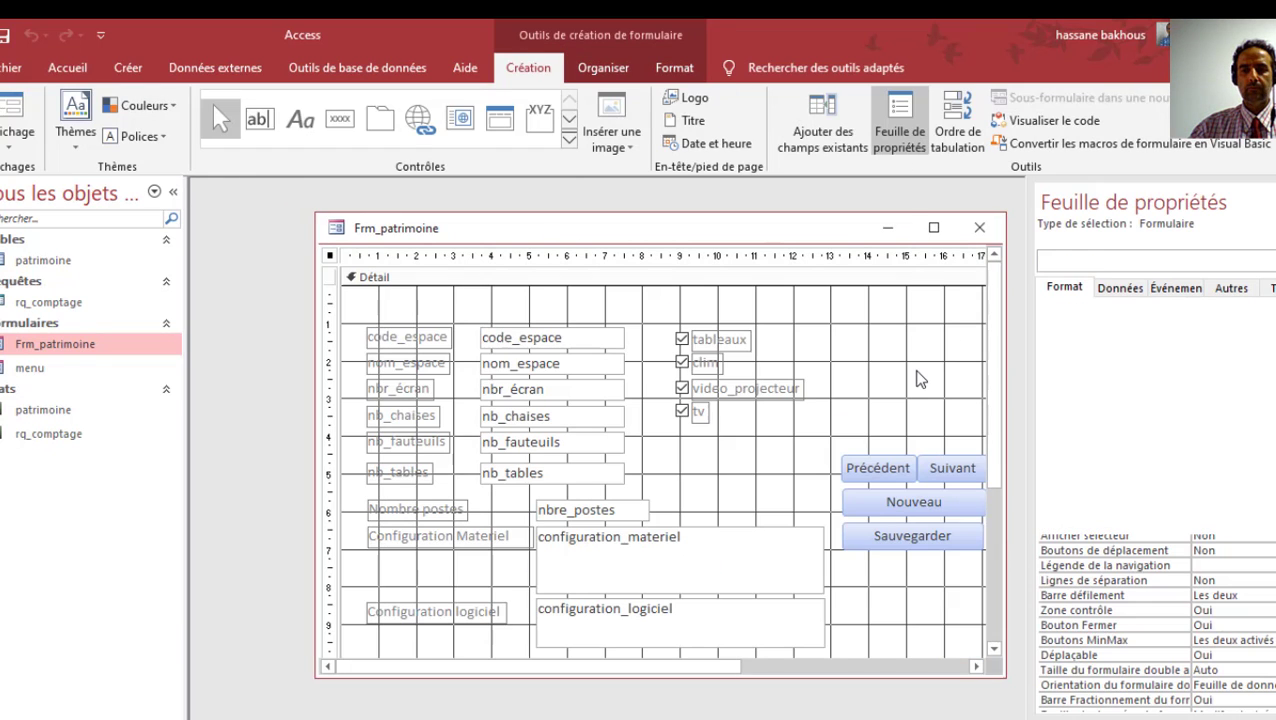
left_click_drag(1003, 677, 1019, 688)
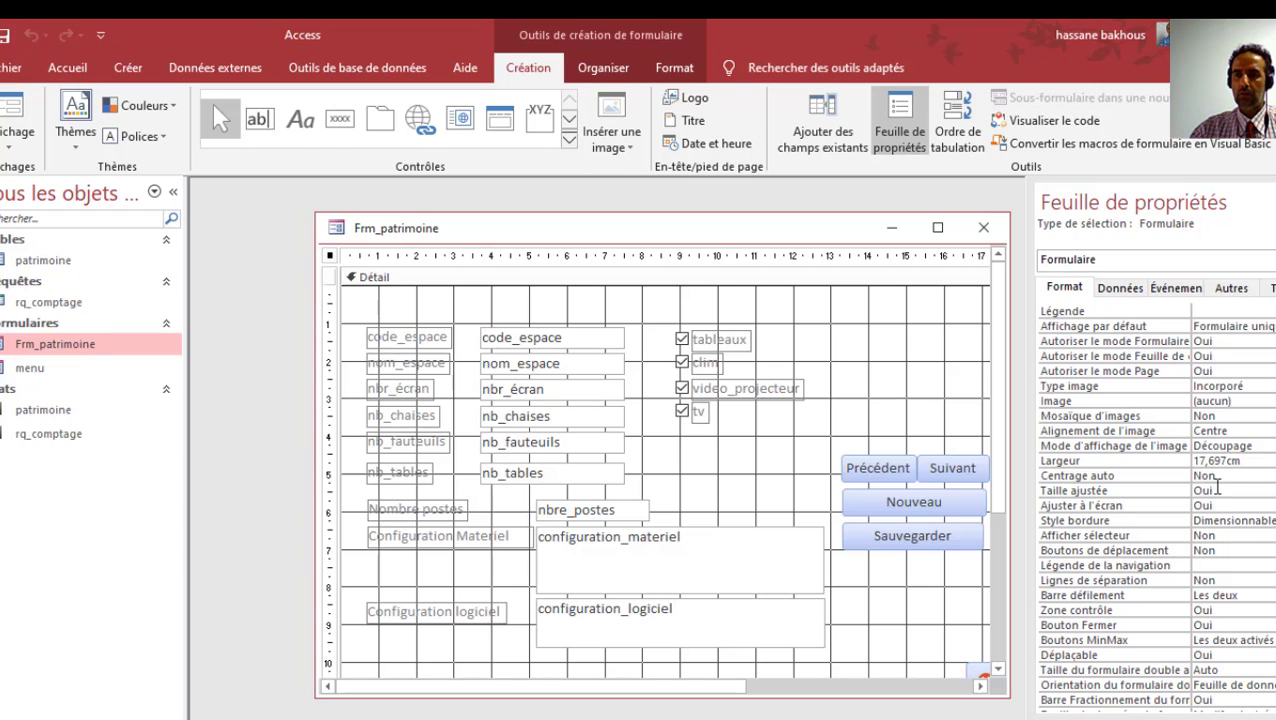
double_click(1234, 478)
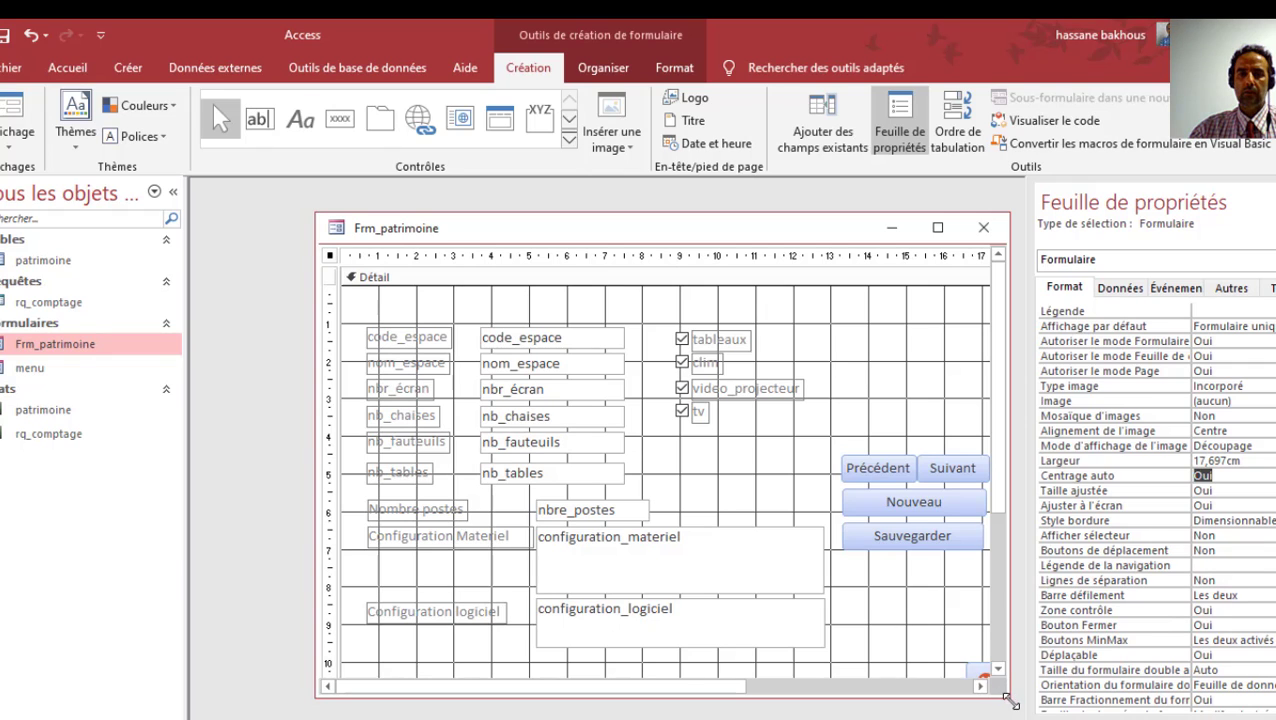
left_click_drag(1012, 703, 1024, 716)
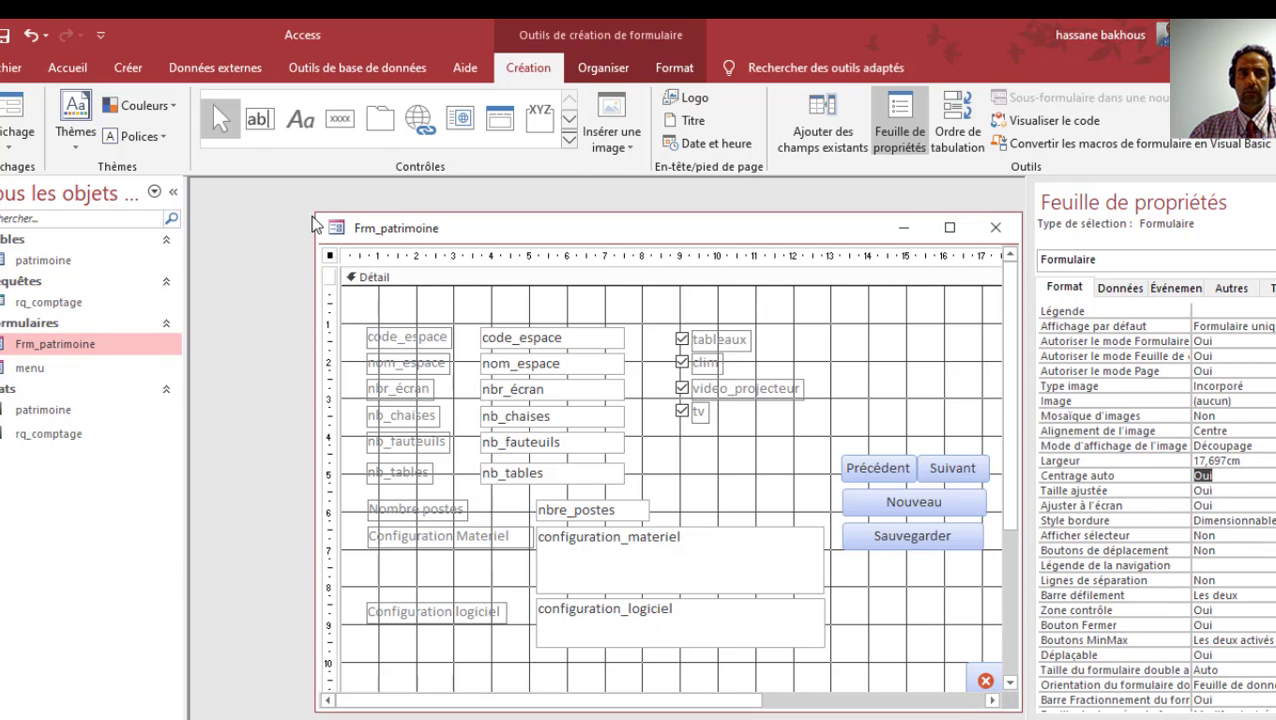
left_click_drag(315, 225, 301, 203)
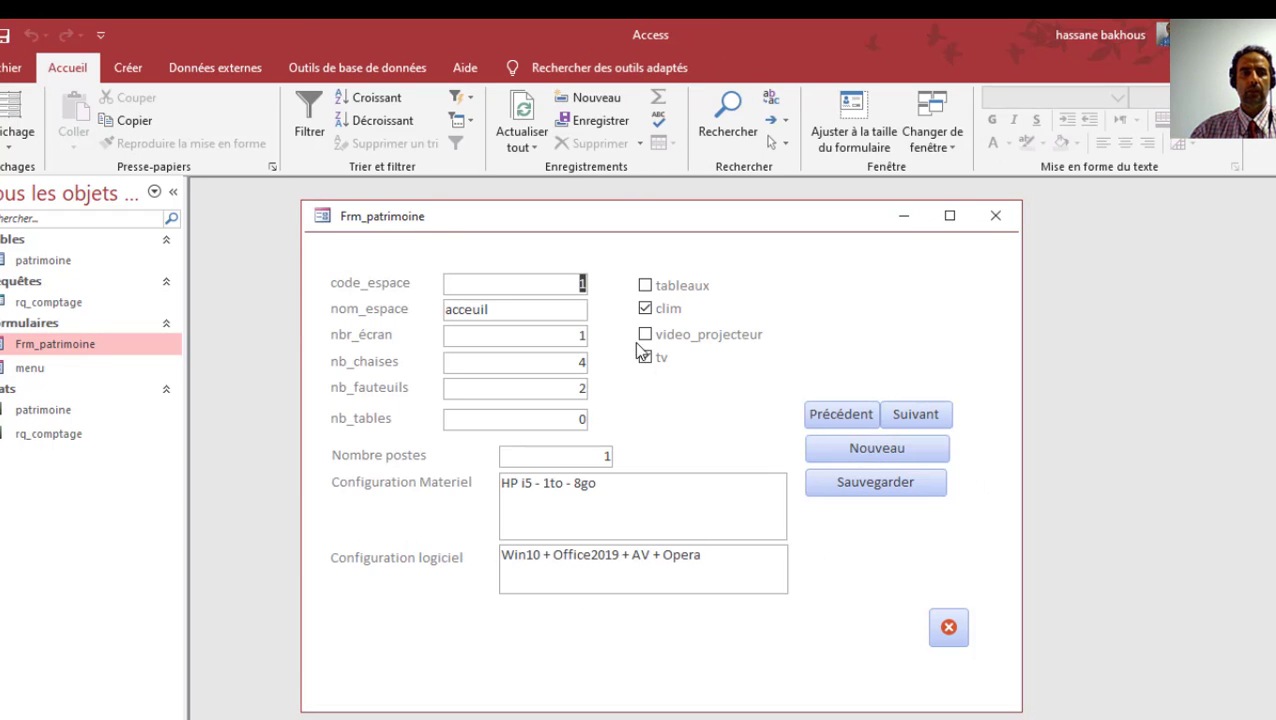
left_click(995, 215)
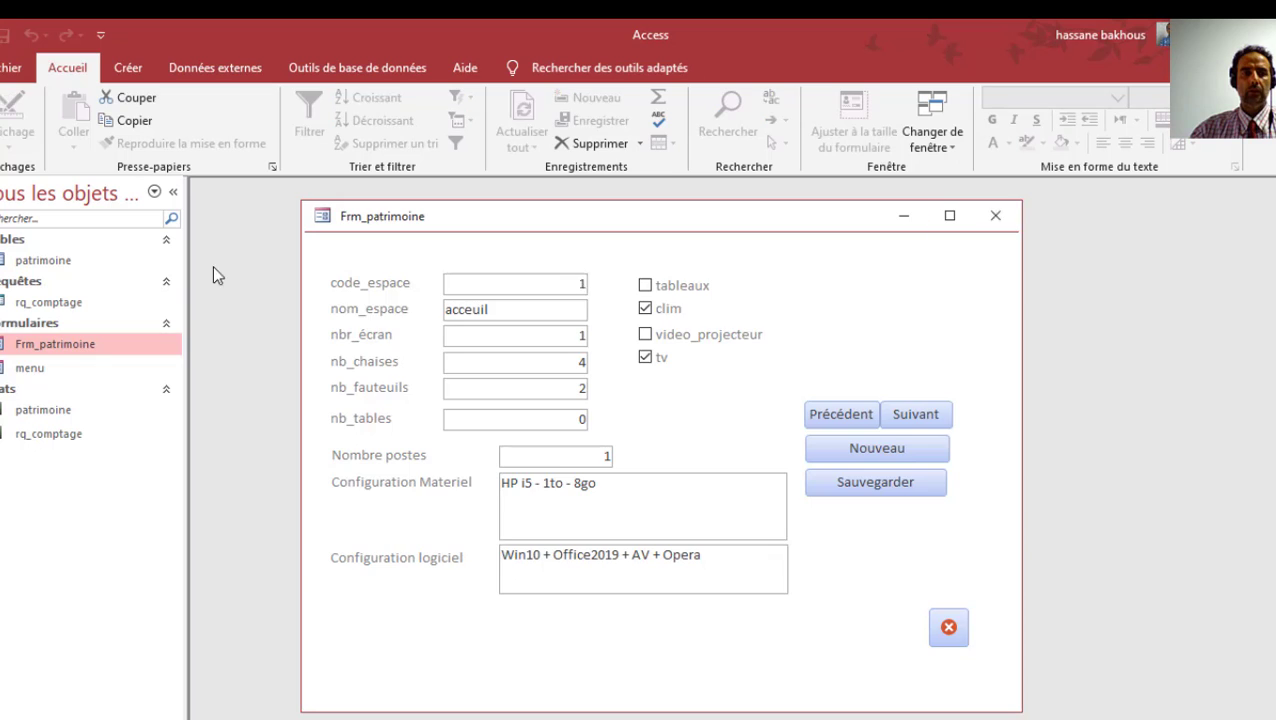
Open the menu form to check its resized window
double_click(27, 370)
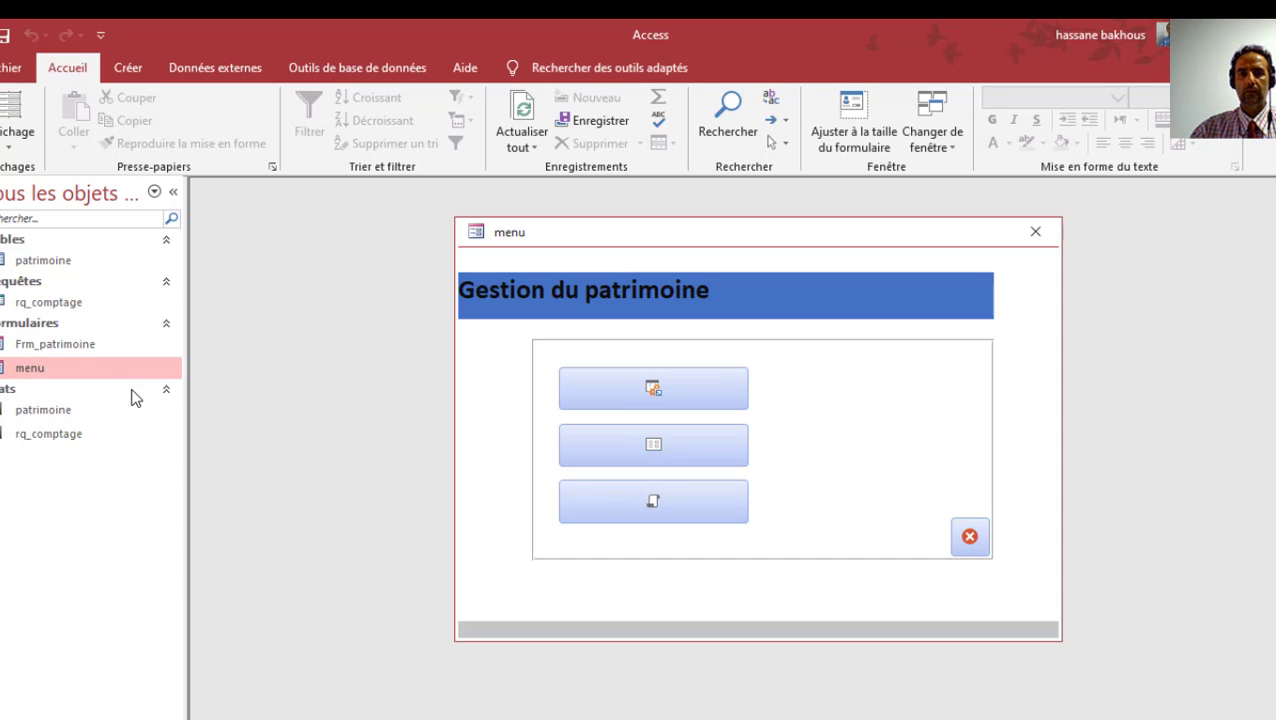